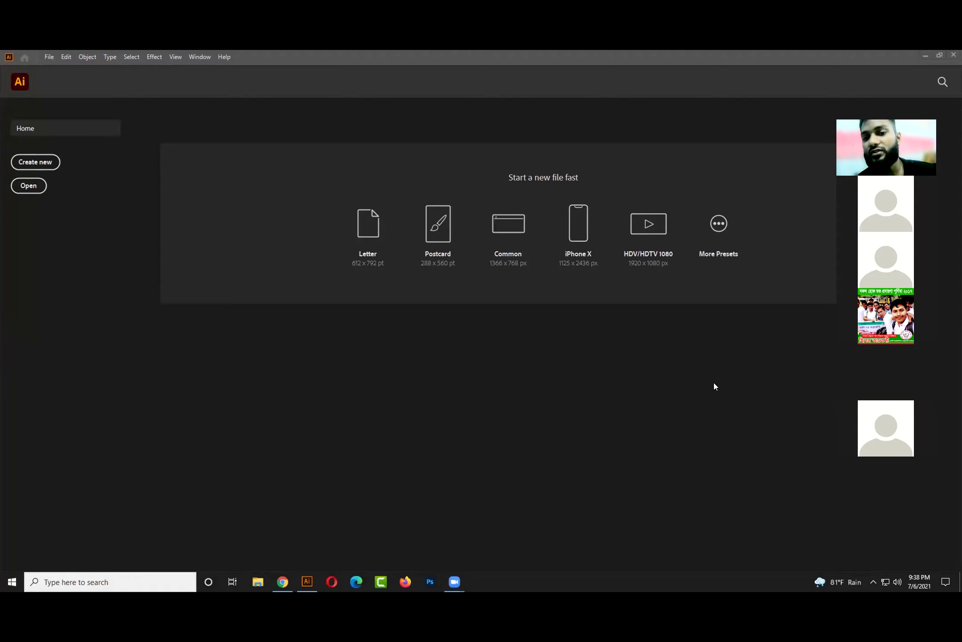
# - Start a new document and bring up the Web presets, after looking through the Print and recent ones
pyautogui.click(645, 205)
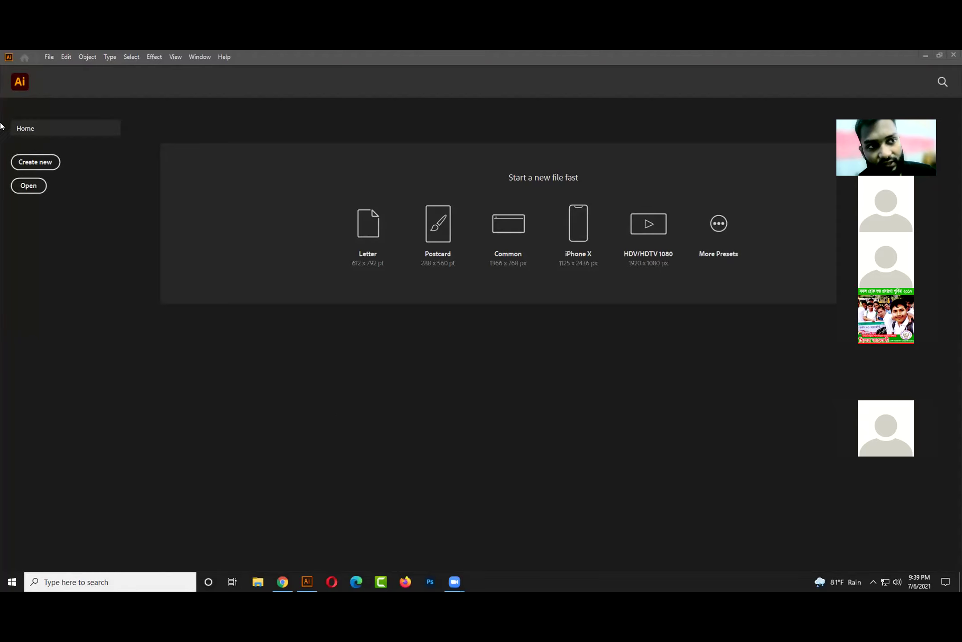
pyautogui.click(47, 58)
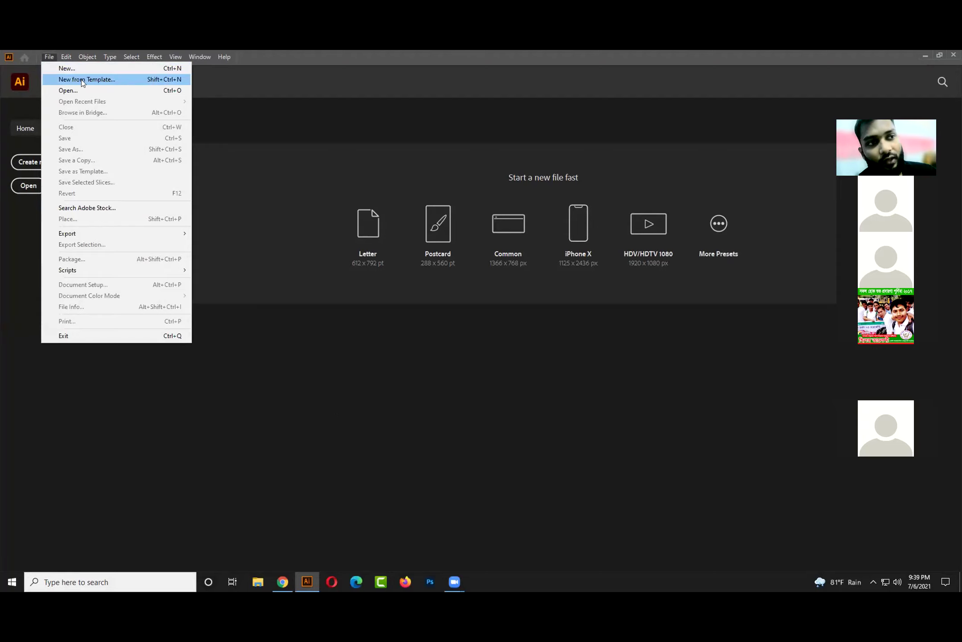
pyautogui.click(227, 110)
pyautogui.click(48, 58)
pyautogui.click(62, 70)
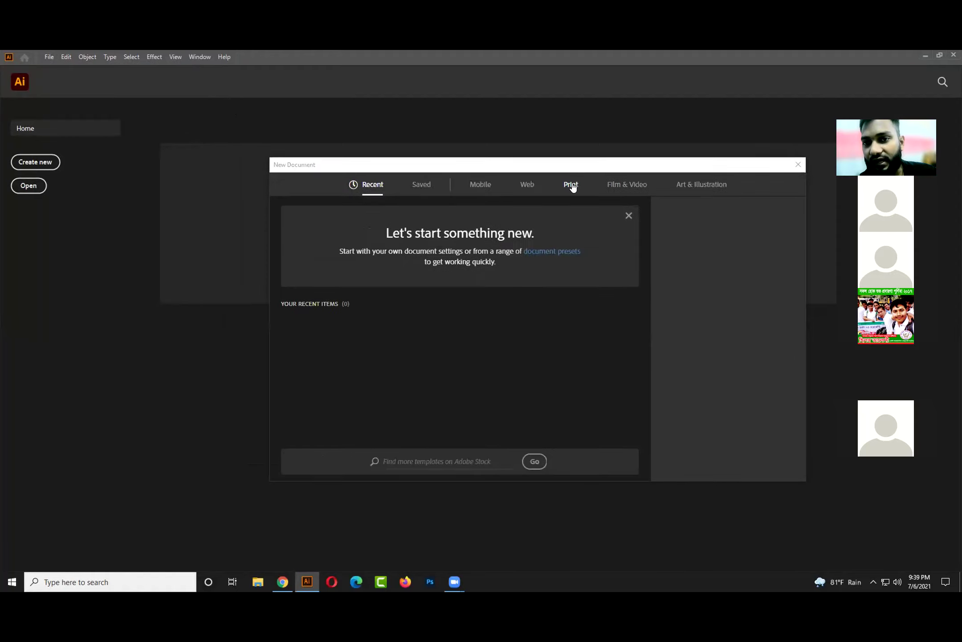
pyautogui.click(567, 189)
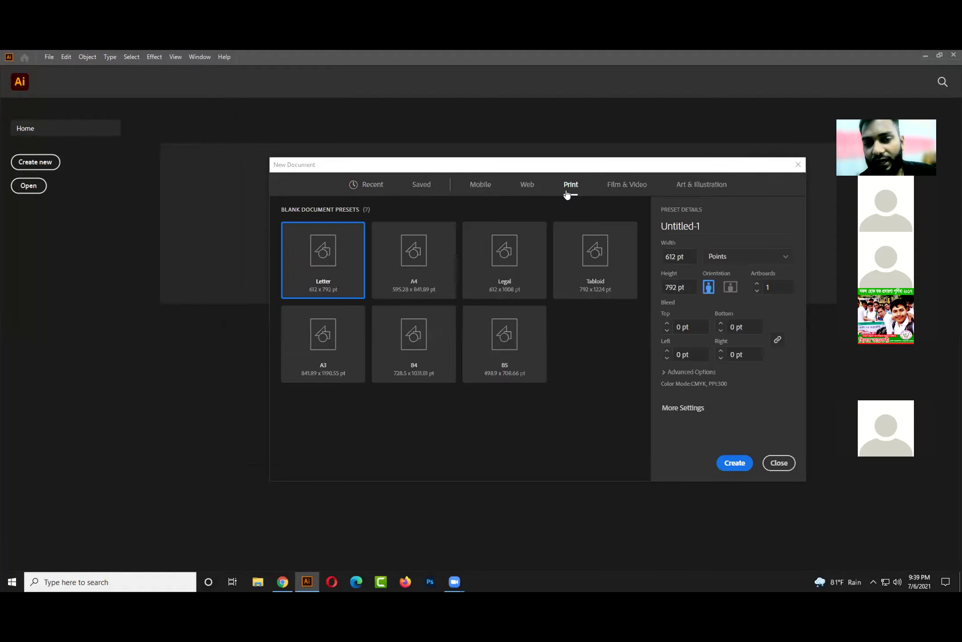
pyautogui.click(374, 187)
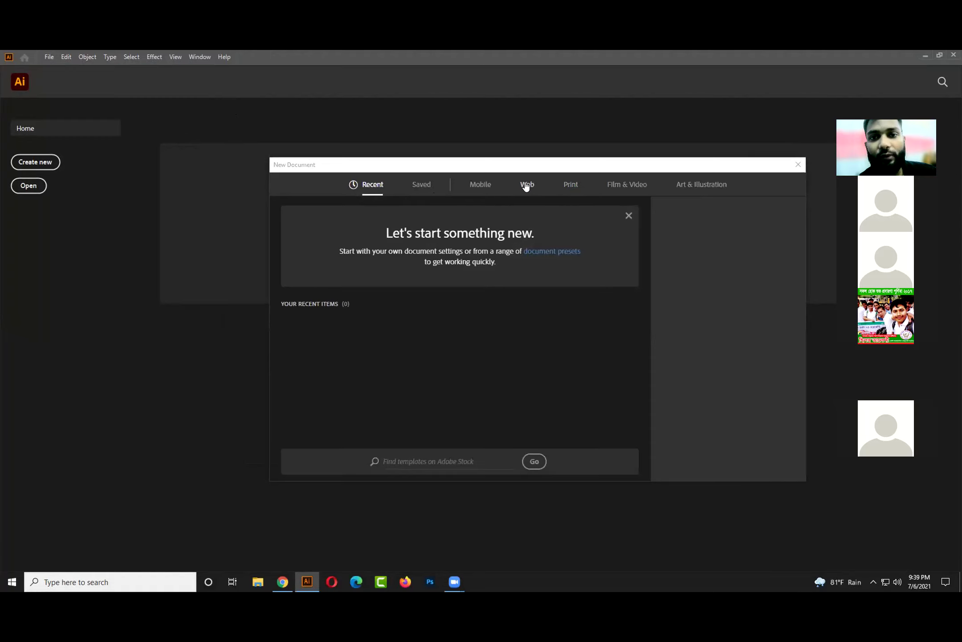
pyautogui.click(526, 186)
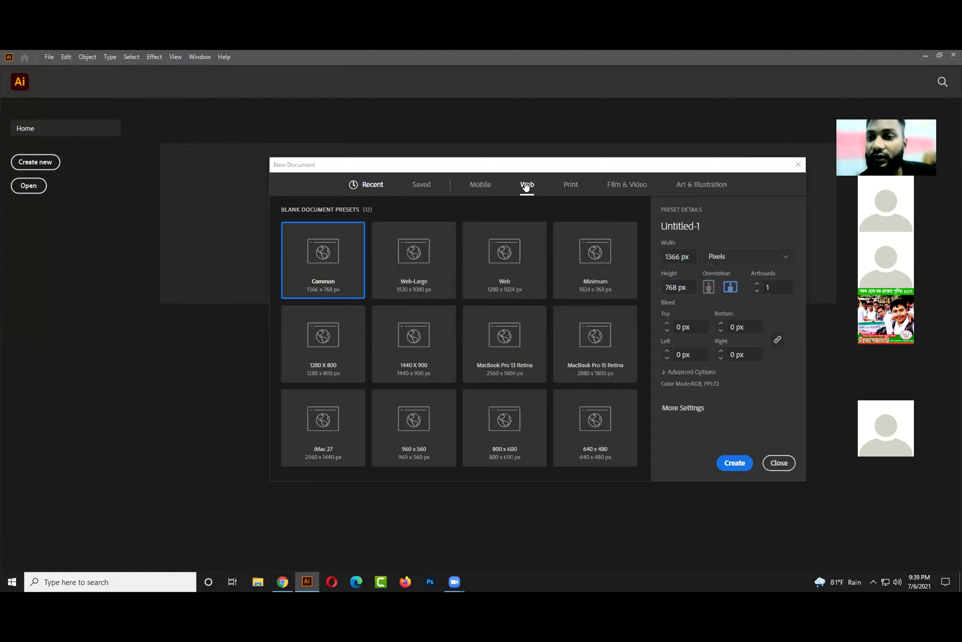
# - Create the document in inches with a width of 3.5 and a height of 2, and dismiss the welcome tour
pyautogui.click(739, 263)
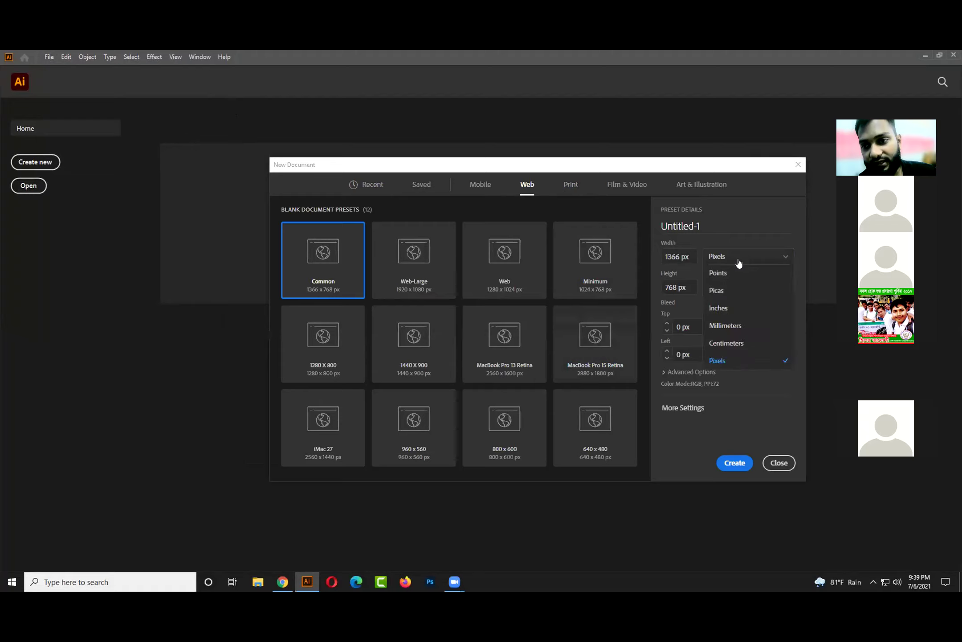
pyautogui.click(728, 305)
pyautogui.click(690, 257)
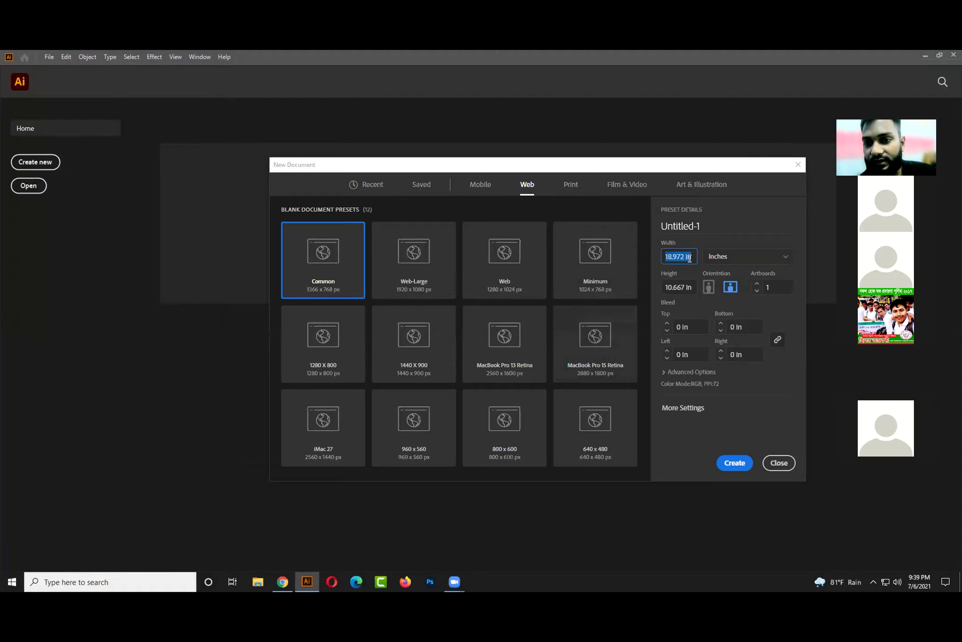
pyautogui.write('3')
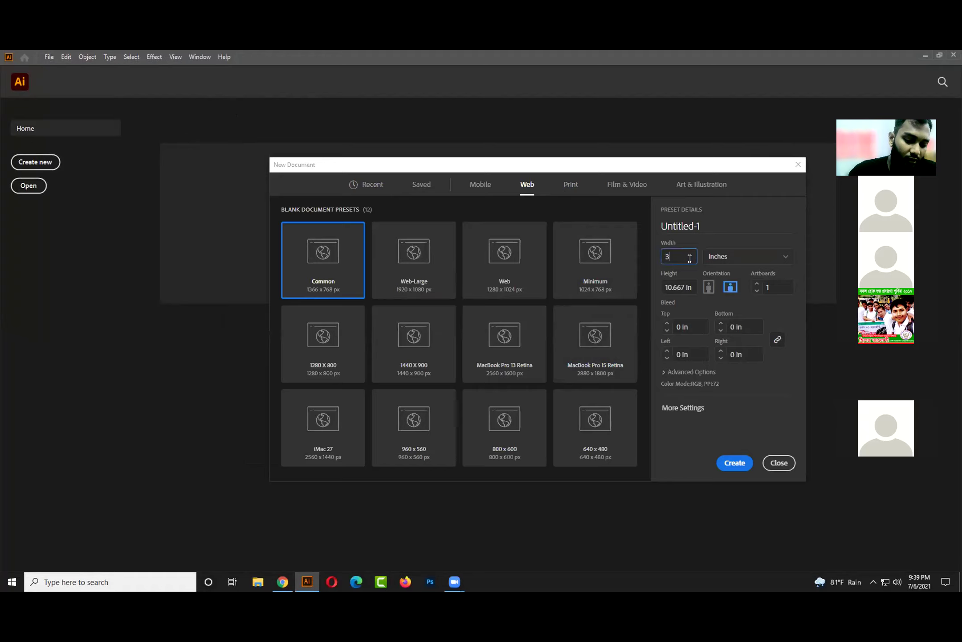
pyautogui.write('.5')
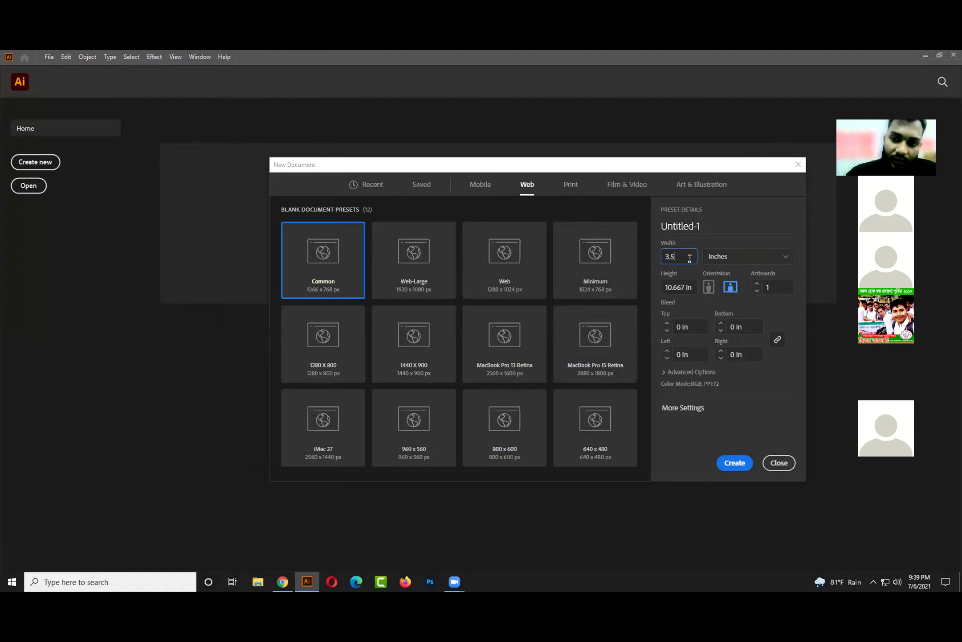
pyautogui.click(676, 285)
pyautogui.write('2')
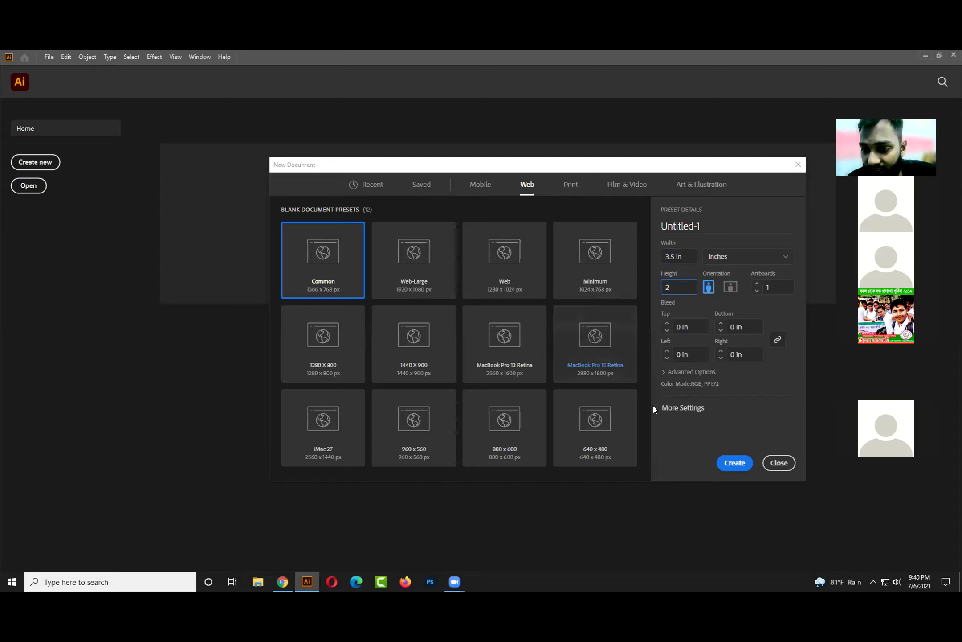
pyautogui.click(739, 465)
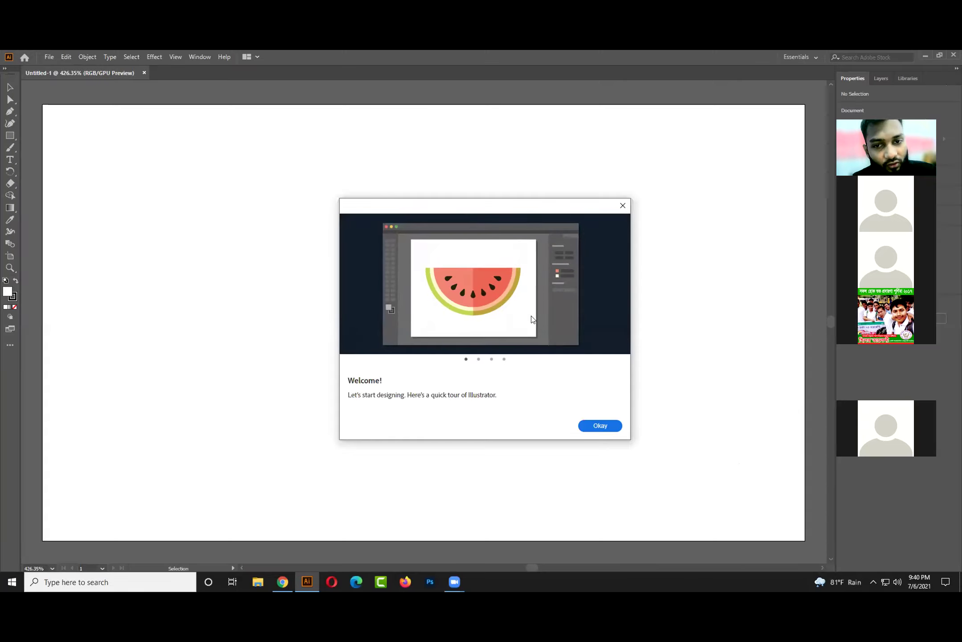
pyautogui.click(609, 426)
pyautogui.click(609, 426)
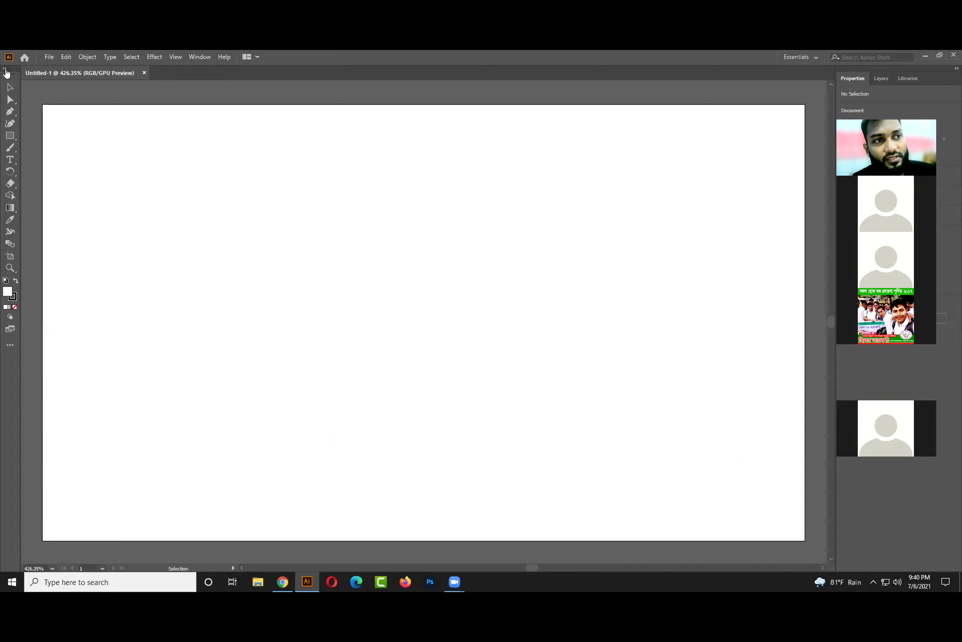
# - Show the Control bar and switch the tools to the Advanced toolbar
pyautogui.click(5, 70)
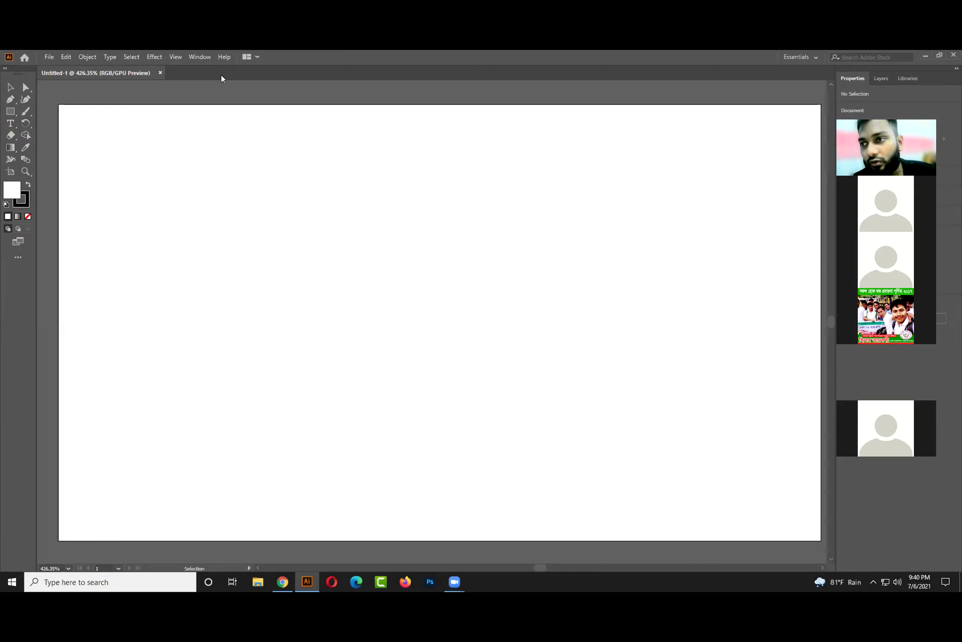
pyautogui.click(197, 57)
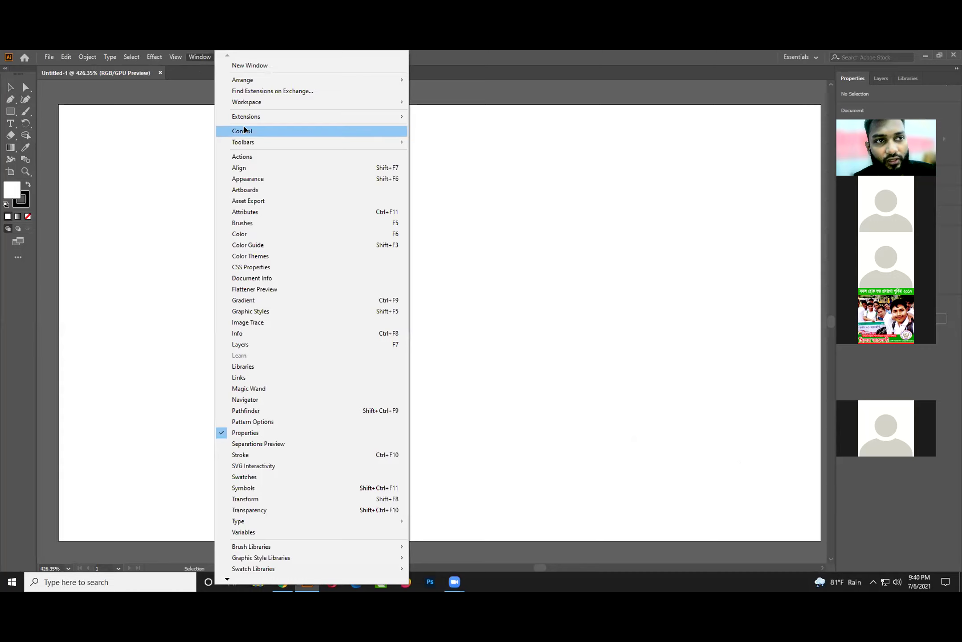
pyautogui.click(245, 130)
pyautogui.click(199, 57)
pyautogui.moveTo(235, 147)
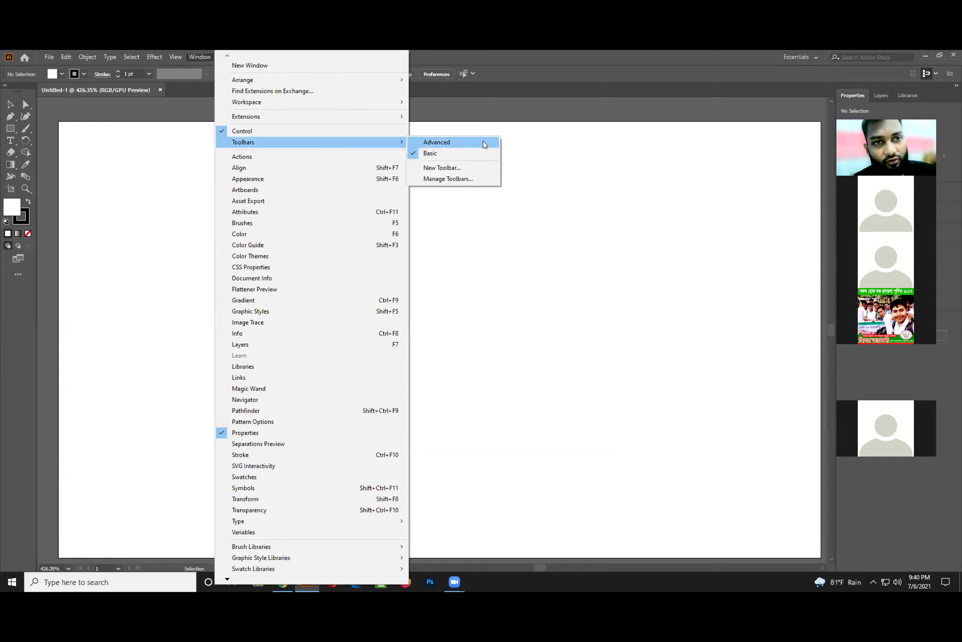
pyautogui.click(490, 142)
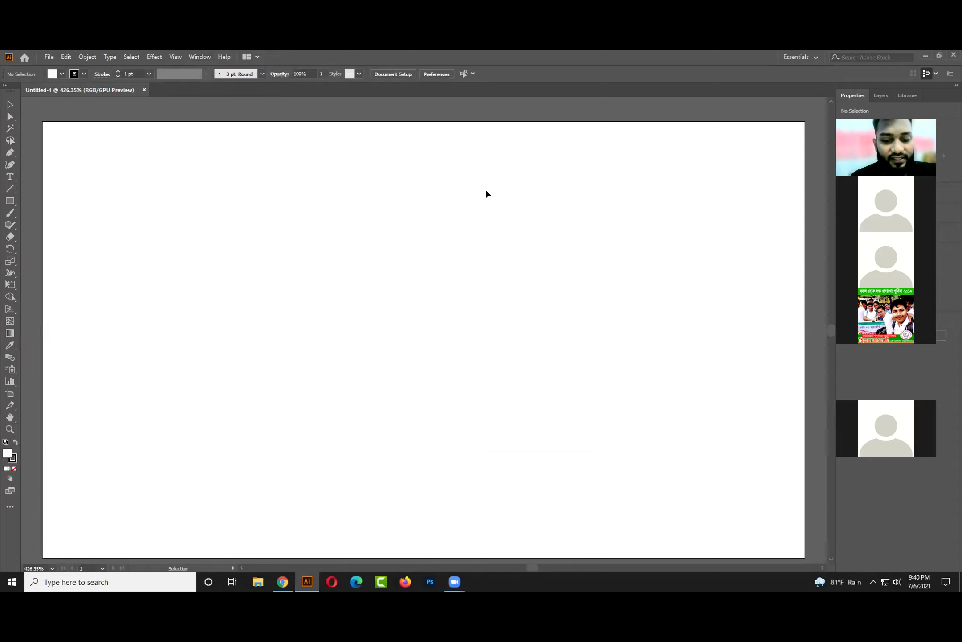
# - Expand the Advanced toolbar to two columns
pyautogui.hotkey('ctrl', '-')
pyautogui.hotkey('ctrl', '-')
pyautogui.hotkey('ctrl', '-')
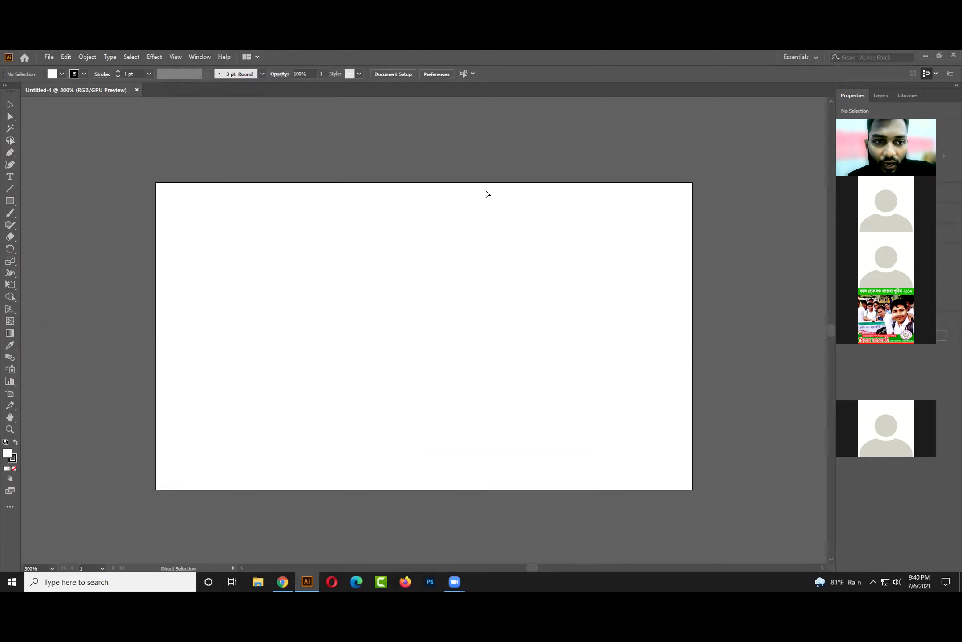
pyautogui.hotkey('ctrl', '-')
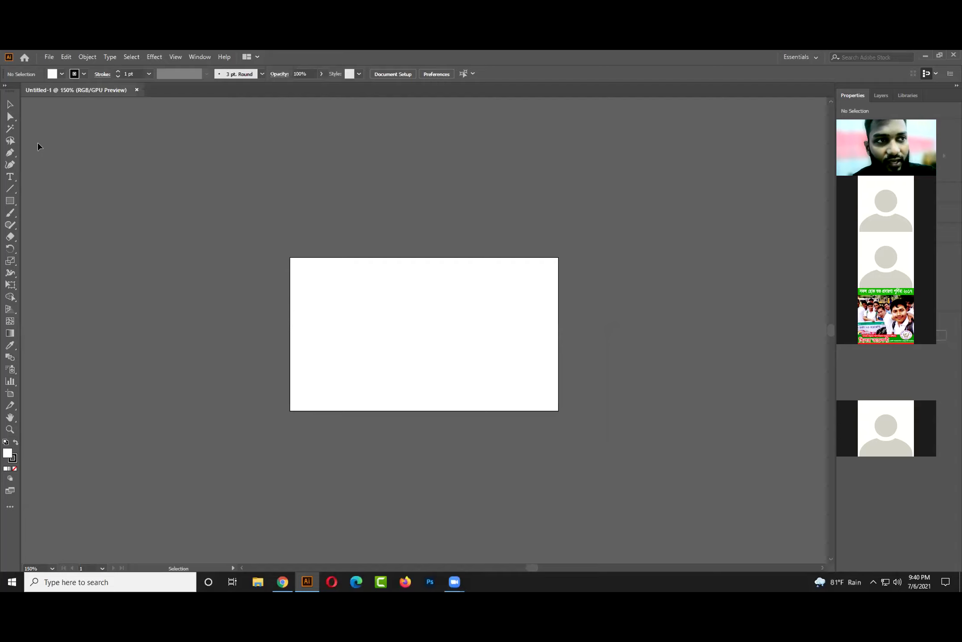
pyautogui.click(5, 86)
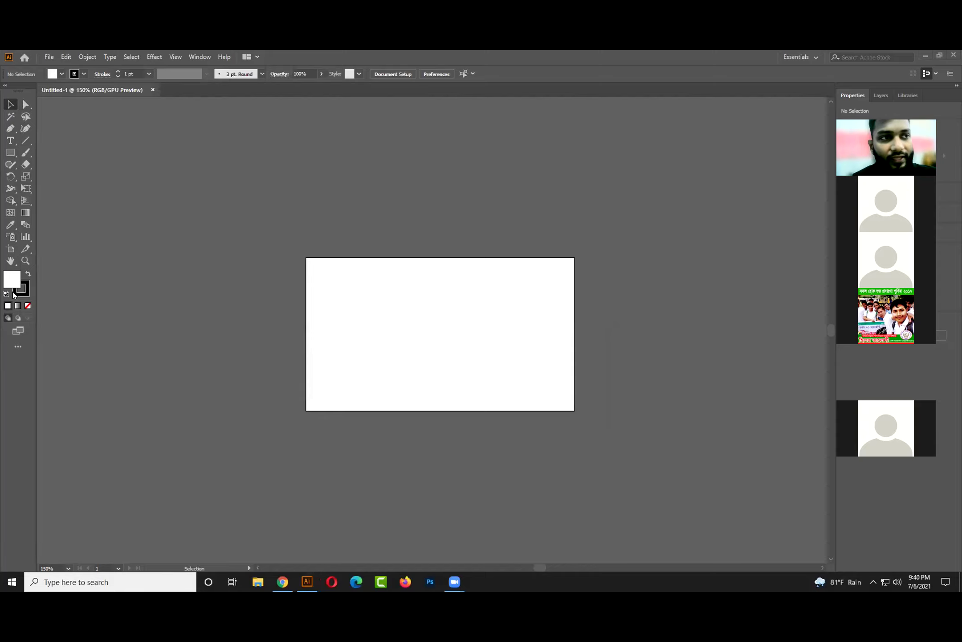
# - Draw a rectangle about 1.65 by 0.92 in outside the artboard, near its upper-left corner
pyautogui.click(9, 153)
pyautogui.click(9, 153)
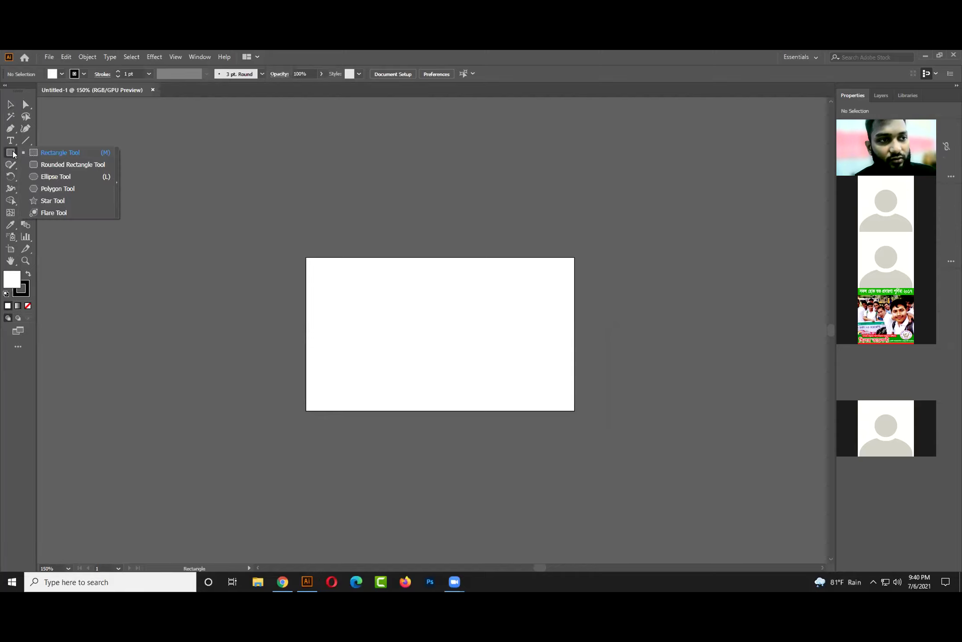
pyautogui.click(35, 157)
pyautogui.moveTo(211, 149); pyautogui.dragTo(338, 219)
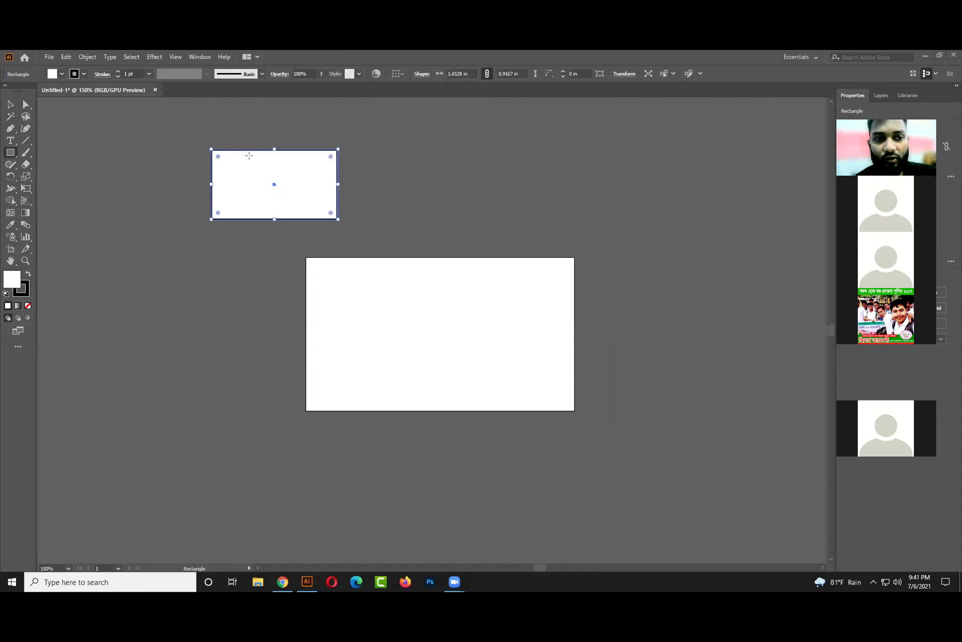
# - Fill the rectangle with bright red and move it slightly up and to the right
pyautogui.doubleClick(20, 278)
pyautogui.click(475, 250)
pyautogui.click(580, 253)
pyautogui.press('v')
pyautogui.click(96, 164)
pyautogui.moveTo(284, 215)
pyautogui.mouseDown()
pyautogui.moveTo(355, 200)
pyautogui.moveTo(307, 199)
pyautogui.moveTo(294, 209)
pyautogui.mouseUp()
# - Set the red rectangle's stroke weight to 6 pt and move the rectangle a little to the left
pyautogui.click(118, 72)
pyautogui.click(117, 72)
pyautogui.click(117, 72)
pyautogui.click(117, 71)
pyautogui.click(117, 72)
pyautogui.click(142, 157)
pyautogui.moveTo(275, 200); pyautogui.dragTo(256, 209)
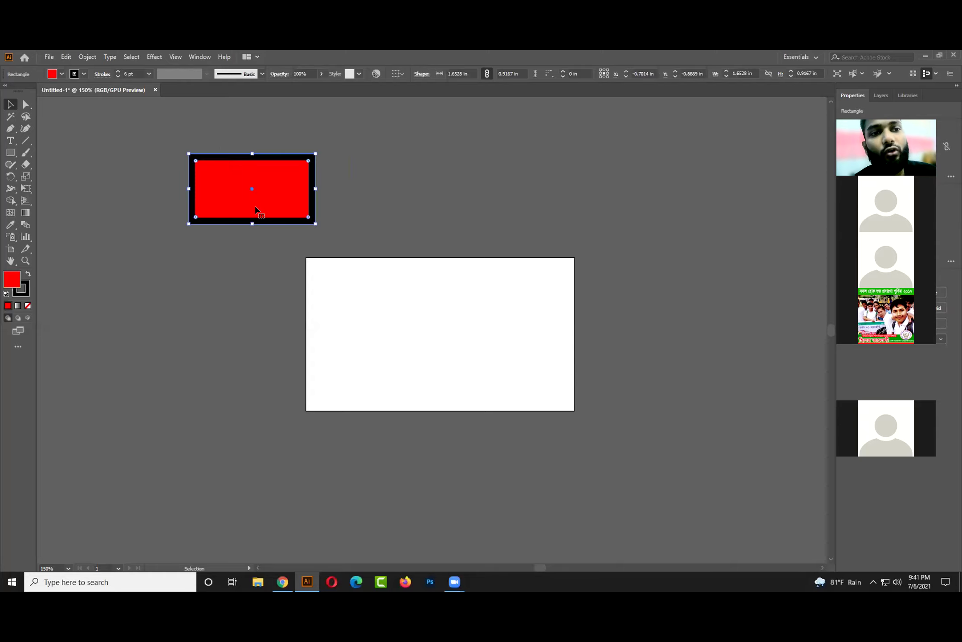
# - Adjust the red rectangle's stroke weight down and back up to 8 pt
pyautogui.click(118, 76)
pyautogui.click(118, 76)
pyautogui.click(118, 76)
pyautogui.click(118, 76)
pyautogui.click(117, 71)
pyautogui.click(117, 71)
pyautogui.click(118, 72)
pyautogui.click(118, 72)
pyautogui.click(118, 72)
pyautogui.click(117, 72)
pyautogui.click(253, 147)
pyautogui.click(276, 182)
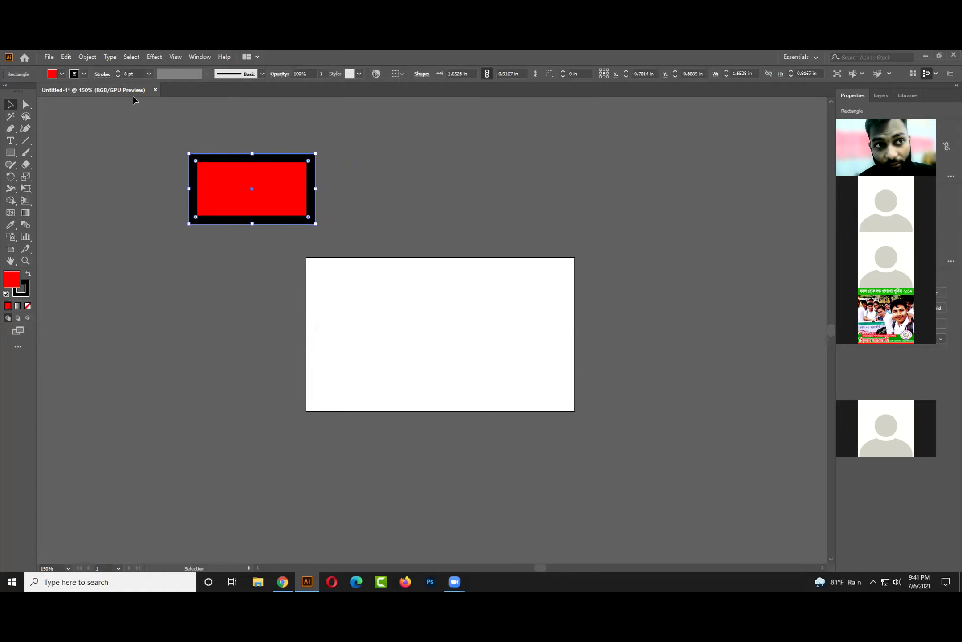
# - Reduce the red rectangle's stroke weight and raise it again to 7 pt, keeping the rectangle selected
pyautogui.click(118, 77)
pyautogui.click(119, 77)
pyautogui.click(119, 77)
pyautogui.click(118, 76)
pyautogui.click(119, 77)
pyautogui.click(118, 77)
pyautogui.click(119, 76)
pyautogui.click(119, 77)
pyautogui.click(118, 71)
pyautogui.click(118, 71)
pyautogui.click(119, 72)
pyautogui.click(119, 72)
pyautogui.click(118, 72)
pyautogui.click(118, 71)
pyautogui.click(118, 71)
pyautogui.click(118, 72)
pyautogui.click(118, 72)
pyautogui.click(178, 169)
pyautogui.click(252, 209)
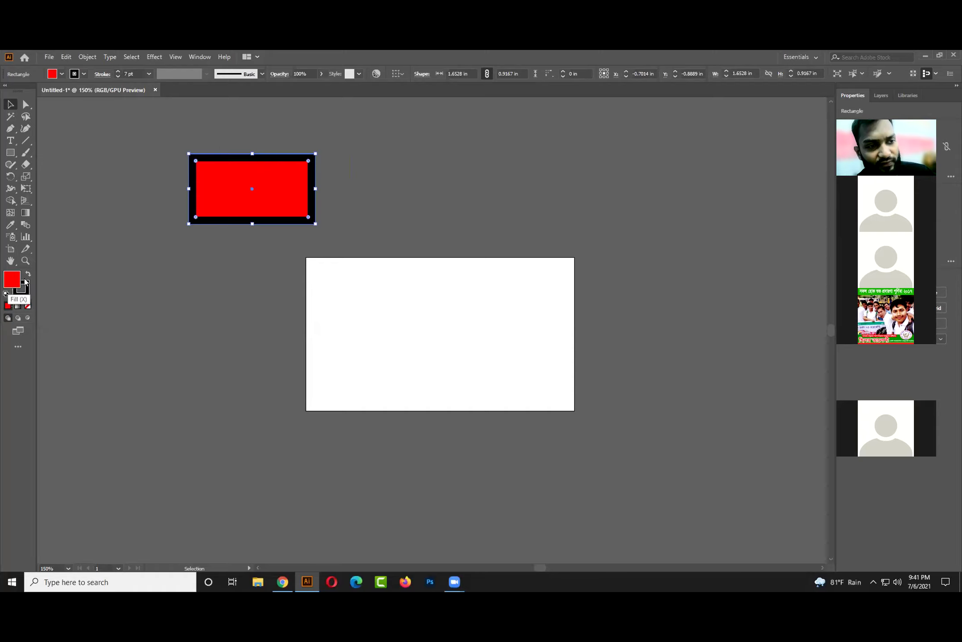
# - Draw four more rectangles around the artboard: a small one, a near-square, a large one, and one about 1.43 by 1.03 in
pyautogui.click(23, 287)
pyautogui.click(10, 153)
pyautogui.moveTo(357, 226); pyautogui.dragTo(520, 304)
pyautogui.moveTo(420, 381); pyautogui.dragTo(659, 508)
pyautogui.moveTo(563, 229); pyautogui.dragTo(658, 294)
# - Fill the newest rectangle with blue and move it so it overlaps the first red rectangle
pyautogui.click(53, 74)
pyautogui.click(66, 95)
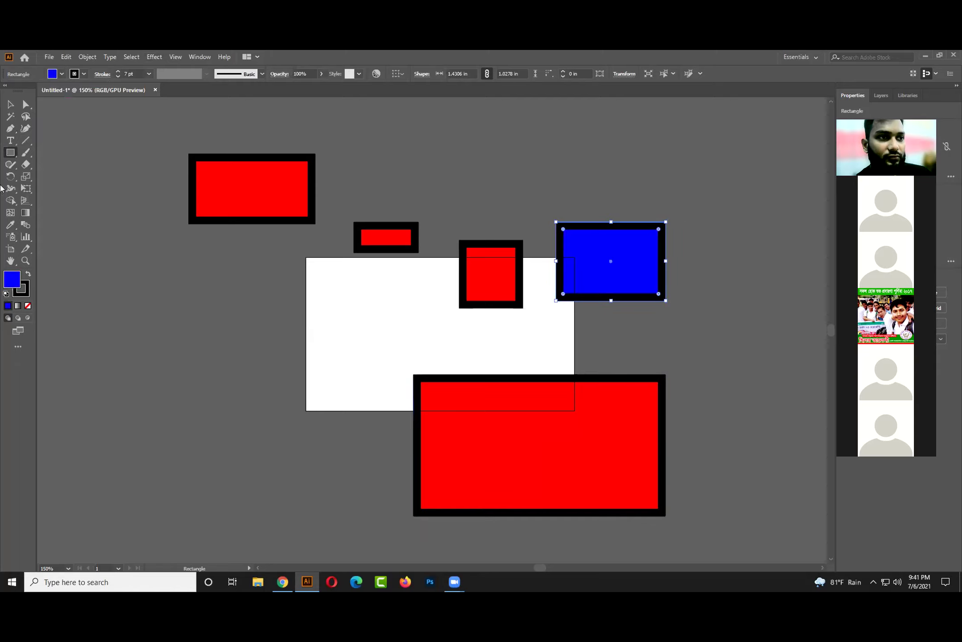
pyautogui.click(10, 104)
pyautogui.click(329, 267)
pyautogui.moveTo(664, 274)
pyautogui.mouseDown()
pyautogui.moveTo(638, 242)
pyautogui.moveTo(466, 147)
pyautogui.moveTo(271, 205)
pyautogui.moveTo(335, 159)
pyautogui.mouseUp()
# - Set the blue rectangle's stroke color to orange and shift the rectangle slightly upward
pyautogui.click(84, 74)
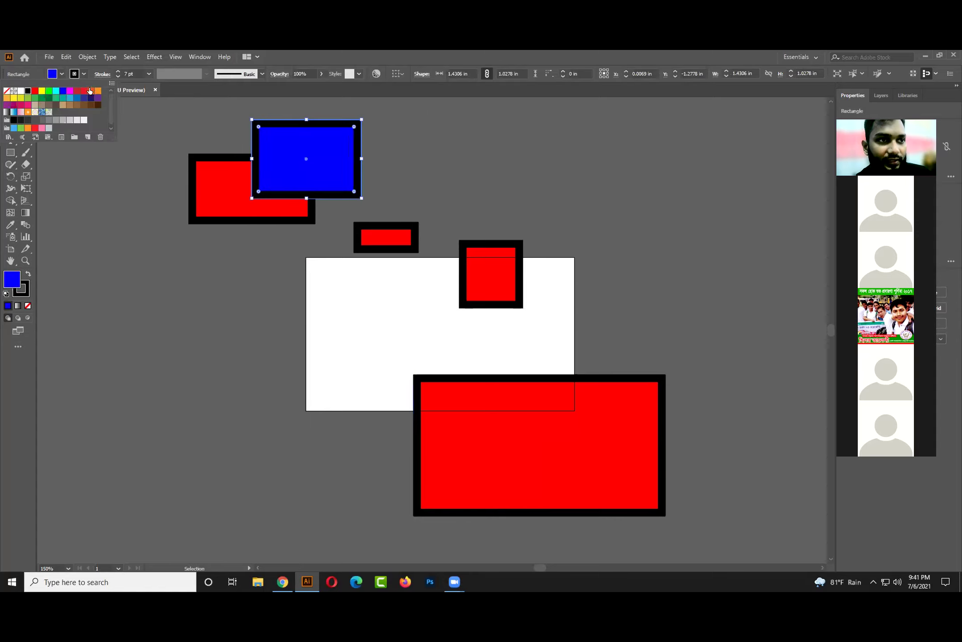
pyautogui.click(98, 90)
pyautogui.moveTo(340, 164)
pyautogui.mouseDown()
pyautogui.moveTo(338, 154)
pyautogui.moveTo(332, 169)
pyautogui.moveTo(352, 157)
pyautogui.moveTo(343, 159)
pyautogui.mouseUp()
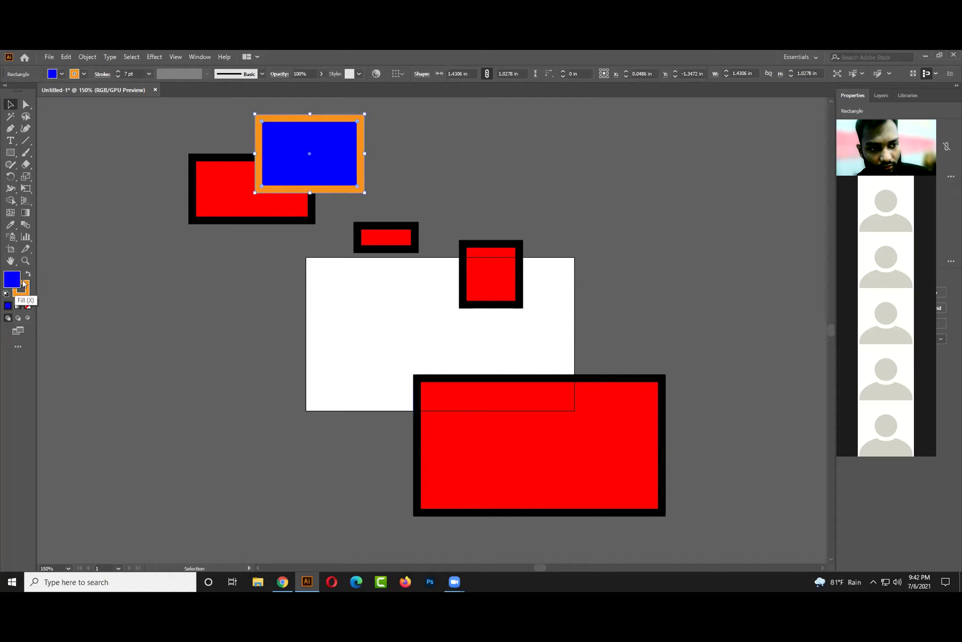
# - Try setting the blue rectangle's stroke to None twice, undoing the change each time
pyautogui.click(19, 295)
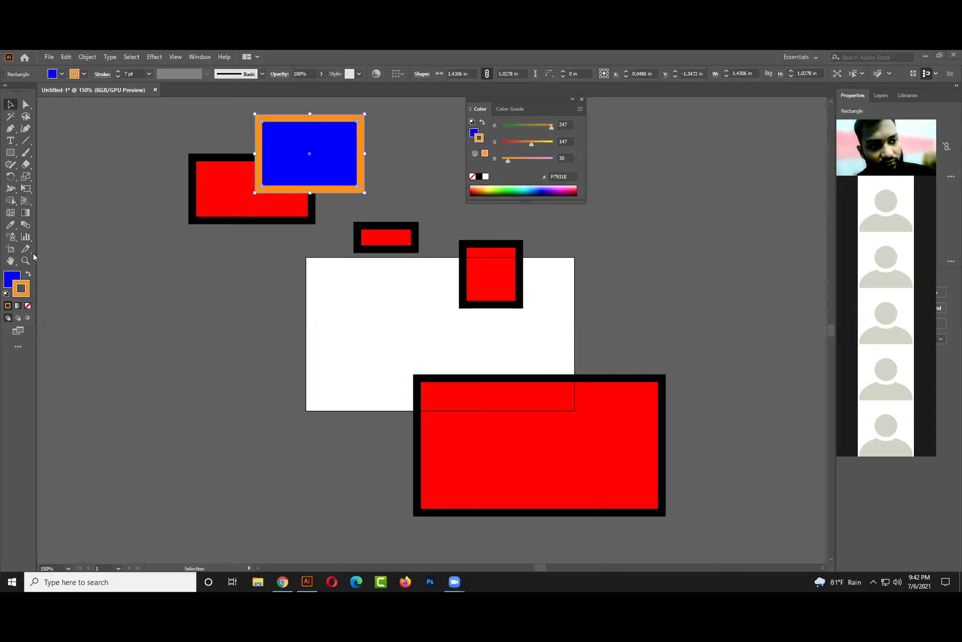
pyautogui.click(28, 305)
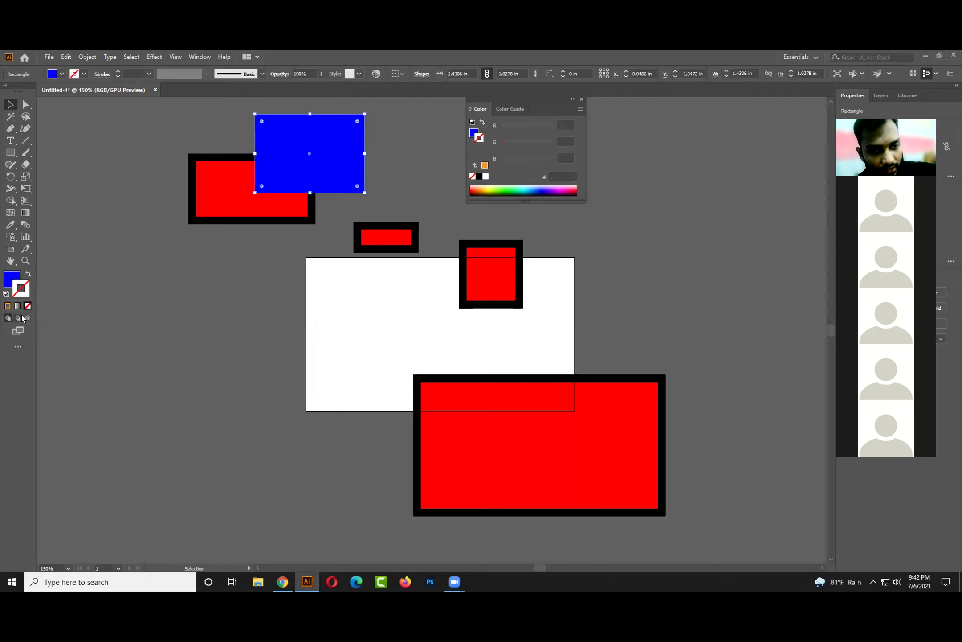
pyautogui.hotkey('ctrl', 'z')
pyautogui.click(28, 307)
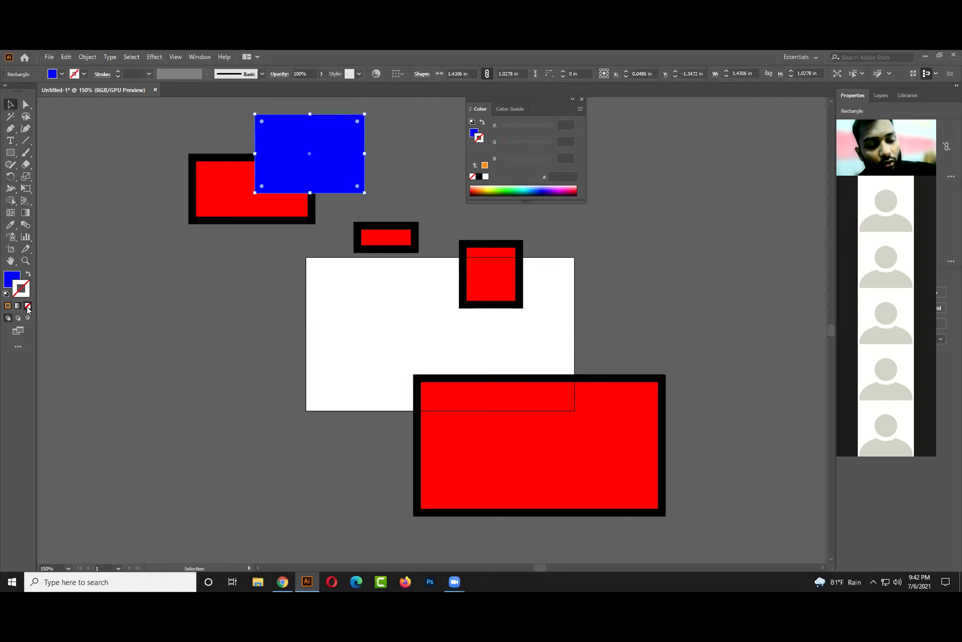
pyautogui.hotkey('ctrl', 'z')
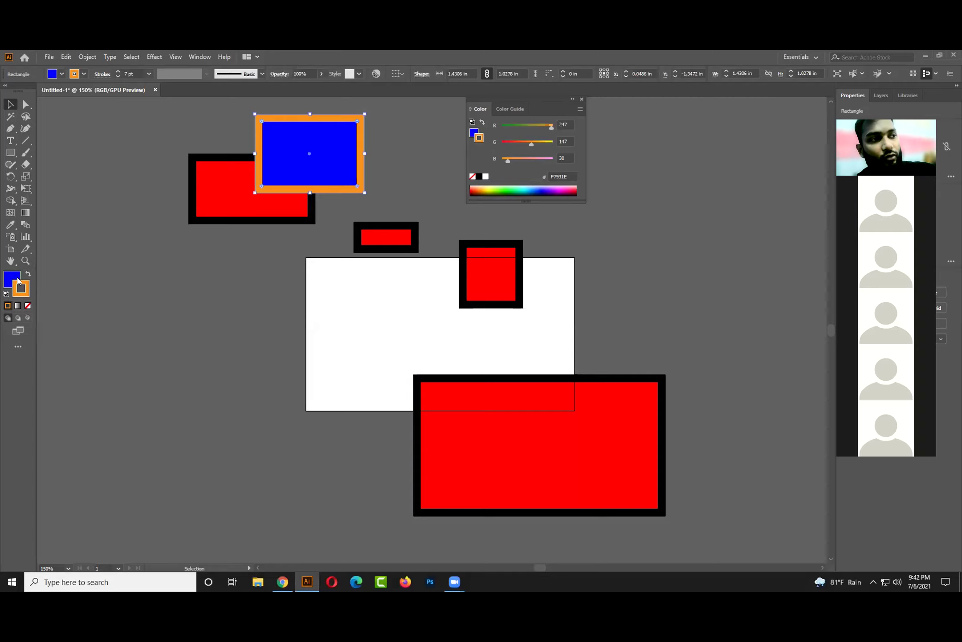
# - Nudge the blue rectangle left and down, and swap its fill and stroke colors
pyautogui.click(18, 289)
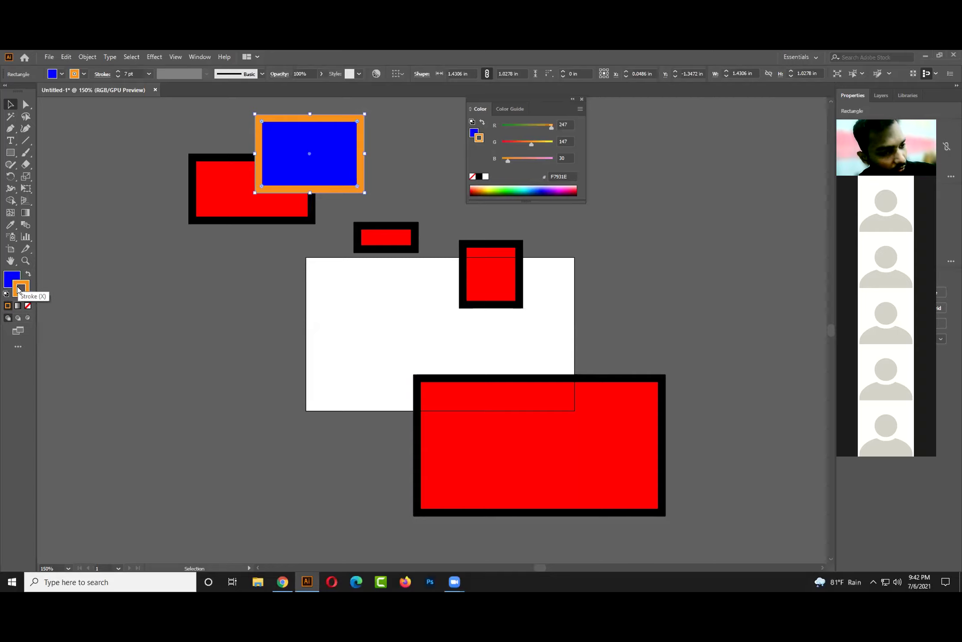
pyautogui.hotkey('shift', 'Left')
pyautogui.hotkey('shift', 'Down')
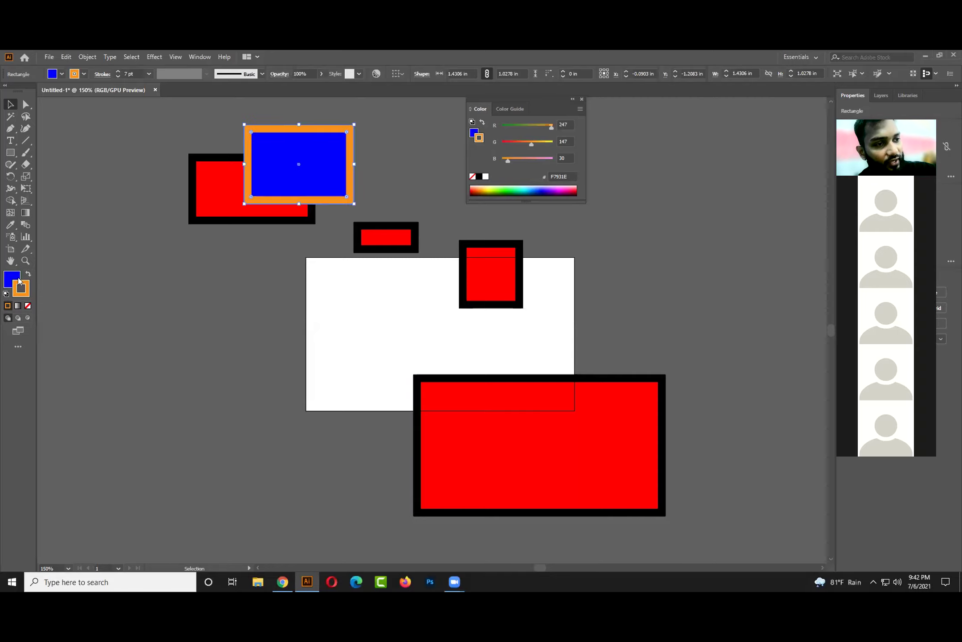
pyautogui.click(29, 275)
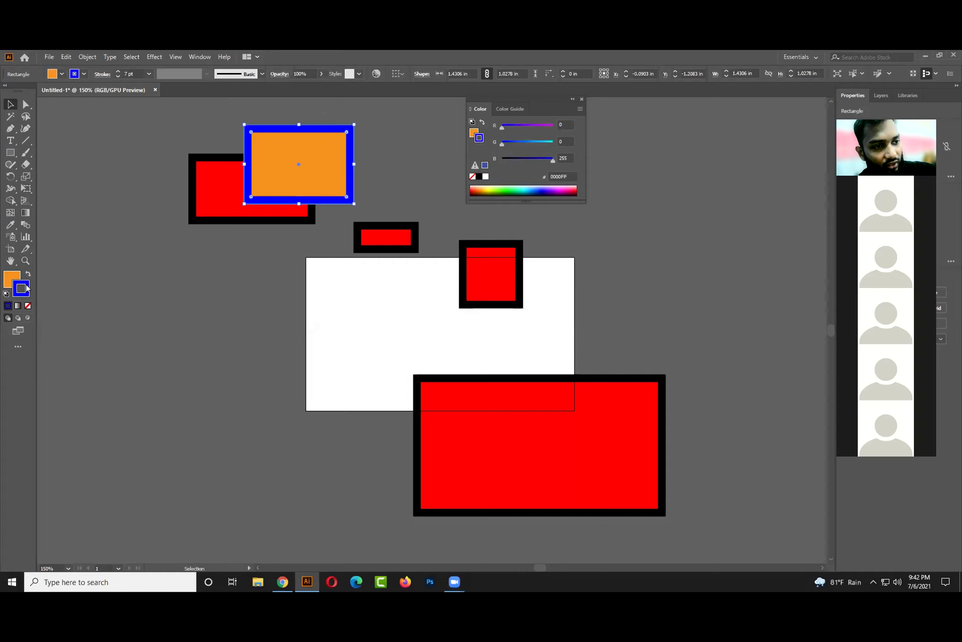
# - Swap the selected rectangle's colors back so its stroke is orange, and set its fill to None
pyautogui.click(29, 275)
pyautogui.click(13, 279)
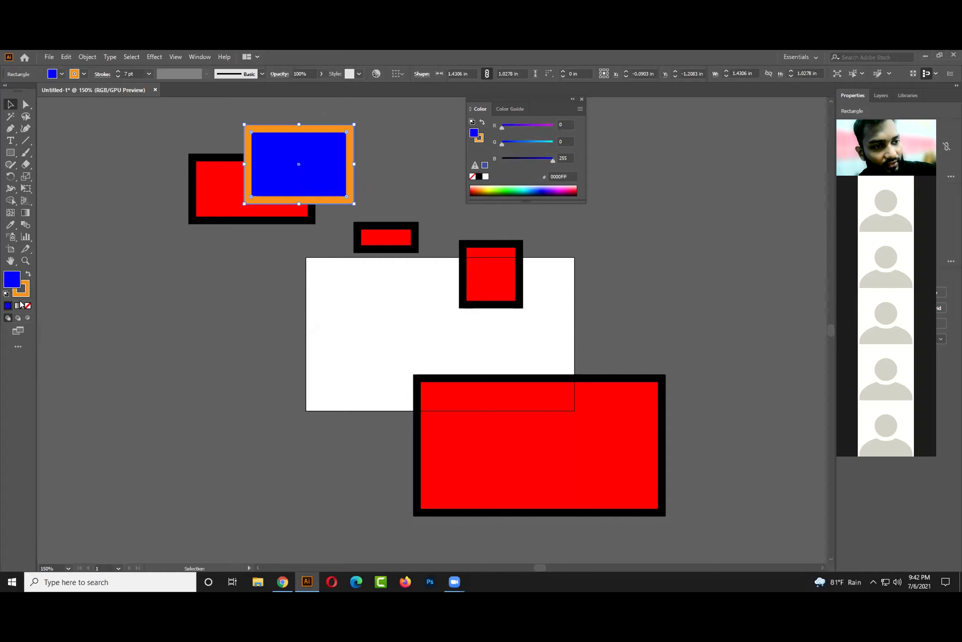
pyautogui.click(27, 306)
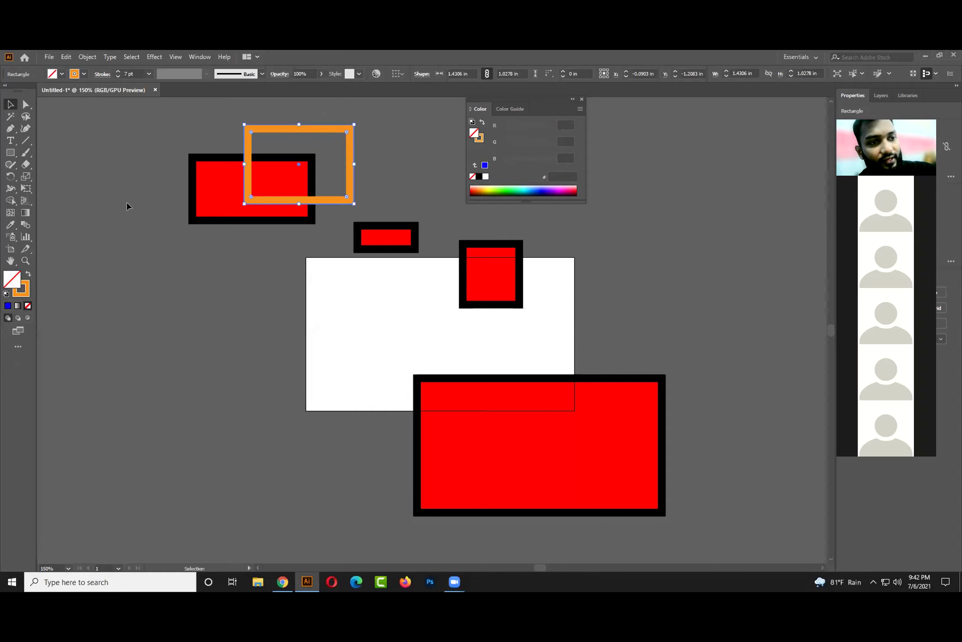
# - Move the orange-outlined rectangle left across the red one and change it to an orange fill with no stroke
pyautogui.click(140, 204)
pyautogui.moveTo(270, 129); pyautogui.dragTo(186, 151)
pyautogui.click(27, 287)
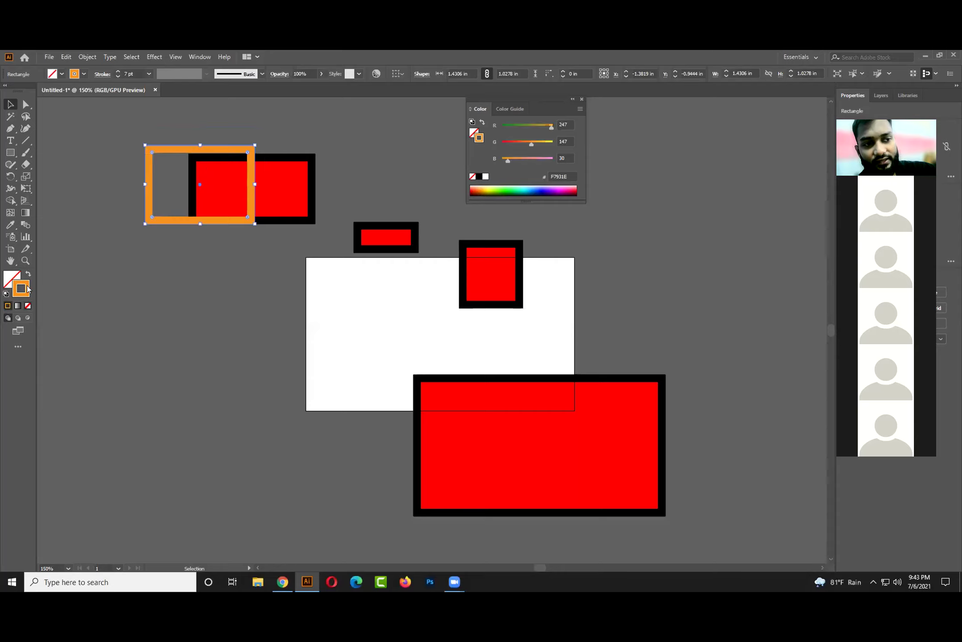
pyautogui.click(27, 306)
pyautogui.click(6, 283)
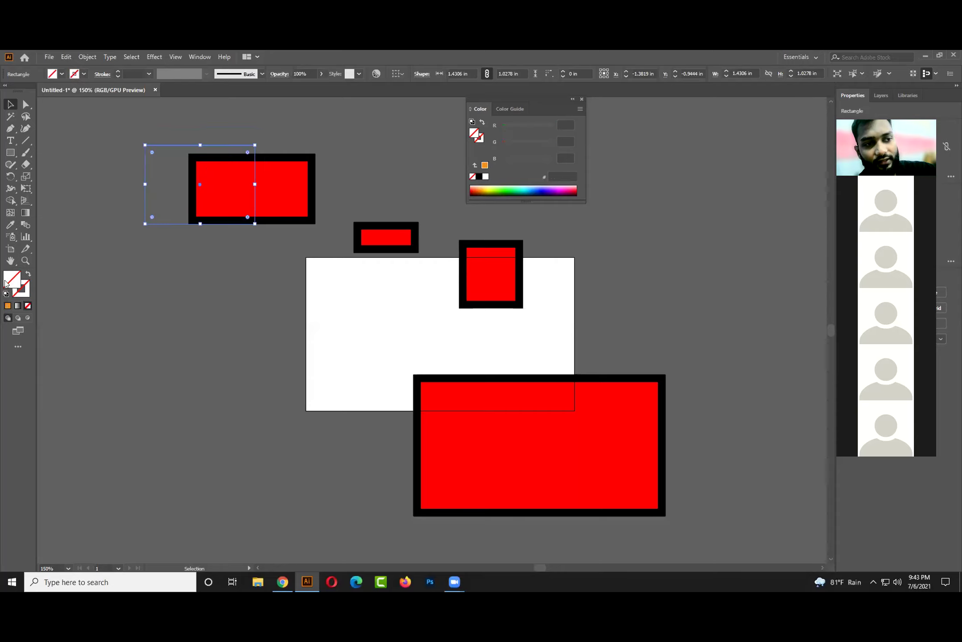
pyautogui.click(8, 306)
pyautogui.moveTo(179, 189)
pyautogui.mouseDown()
pyautogui.moveTo(148, 189)
pyautogui.moveTo(115, 160)
pyautogui.moveTo(118, 185)
pyautogui.moveTo(118, 157)
pyautogui.moveTo(158, 176)
pyautogui.moveTo(164, 193)
pyautogui.mouseUp()
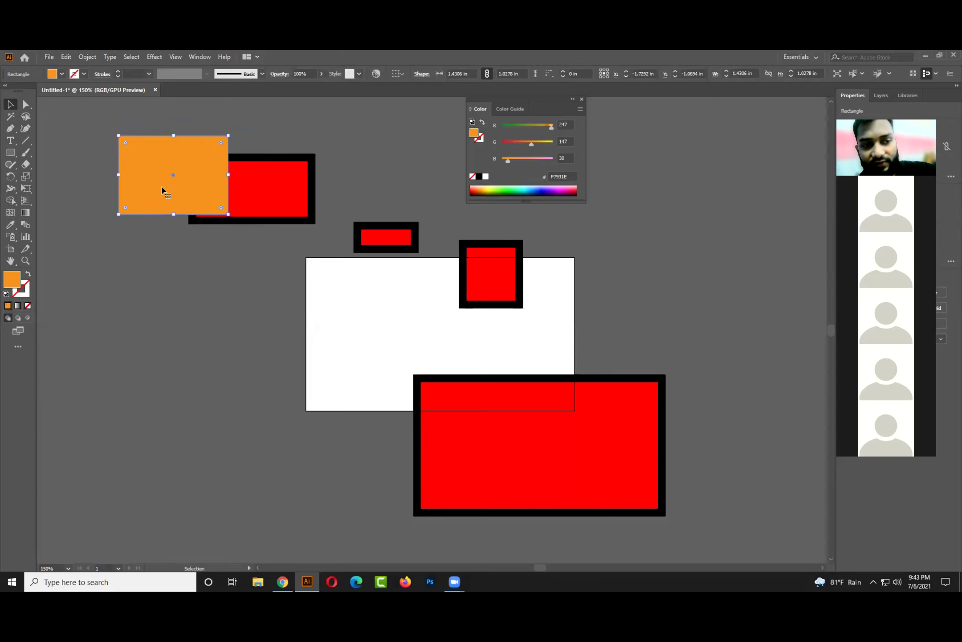
# - Give the orange rectangle a stroke and set its stroke color to red FF2103 in the Color Picker
pyautogui.click(25, 292)
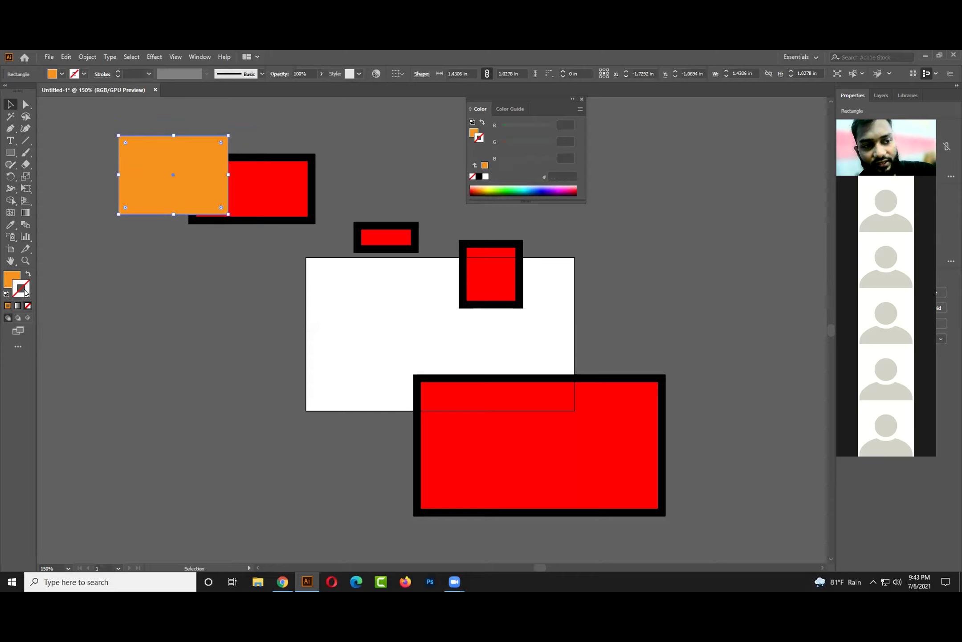
pyautogui.click(9, 305)
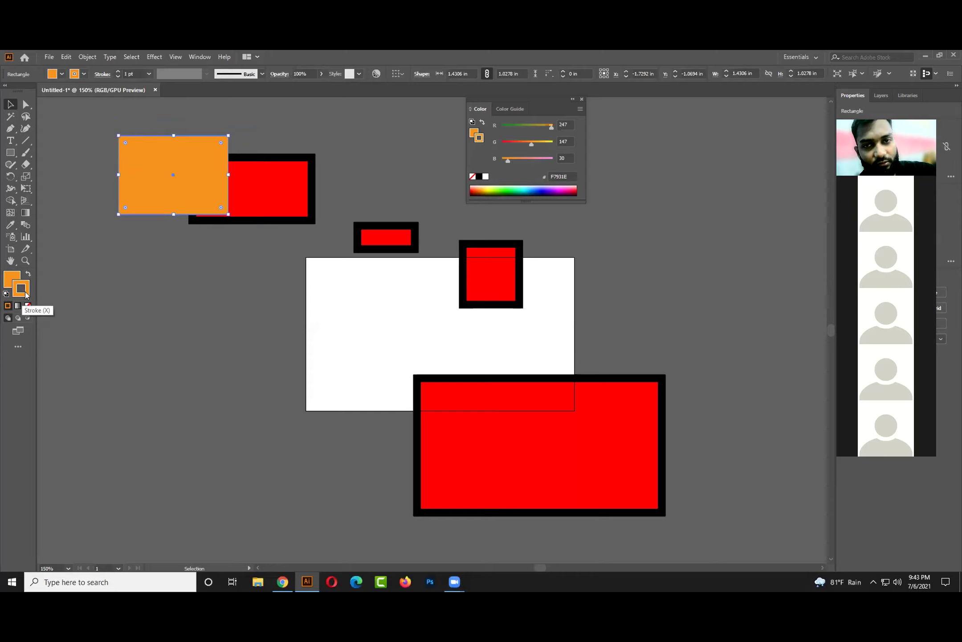
pyautogui.doubleClick(26, 294)
pyautogui.click(492, 342)
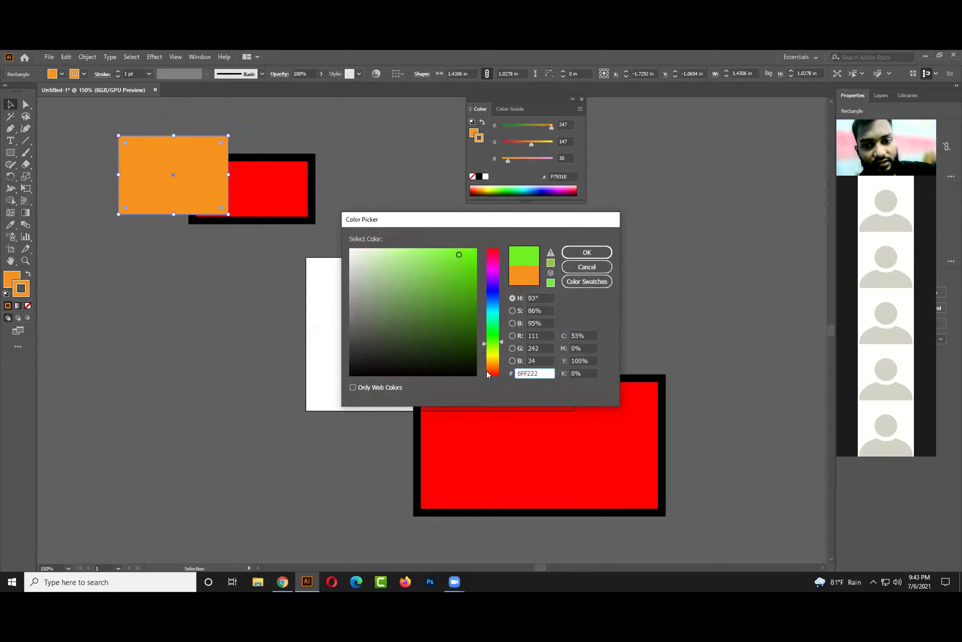
pyautogui.moveTo(493, 342); pyautogui.dragTo(493, 374)
pyautogui.click(473, 244)
pyautogui.click(474, 246)
pyautogui.click(587, 252)
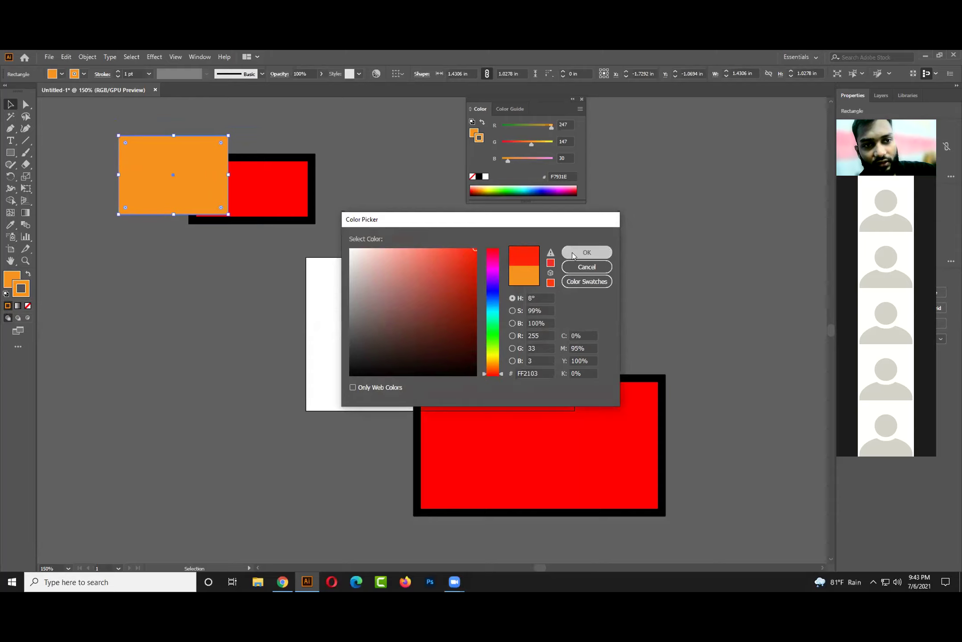
# - Increase the orange rectangle's stroke weight to 7 pt and move it clear of the neighboring red rectangle
pyautogui.click(118, 72)
pyautogui.click(119, 72)
pyautogui.click(118, 72)
pyautogui.click(118, 72)
pyautogui.click(118, 72)
pyautogui.click(118, 71)
pyautogui.click(94, 135)
pyautogui.moveTo(146, 167)
pyautogui.mouseDown()
pyautogui.moveTo(107, 167)
pyautogui.moveTo(126, 176)
pyautogui.mouseUp()
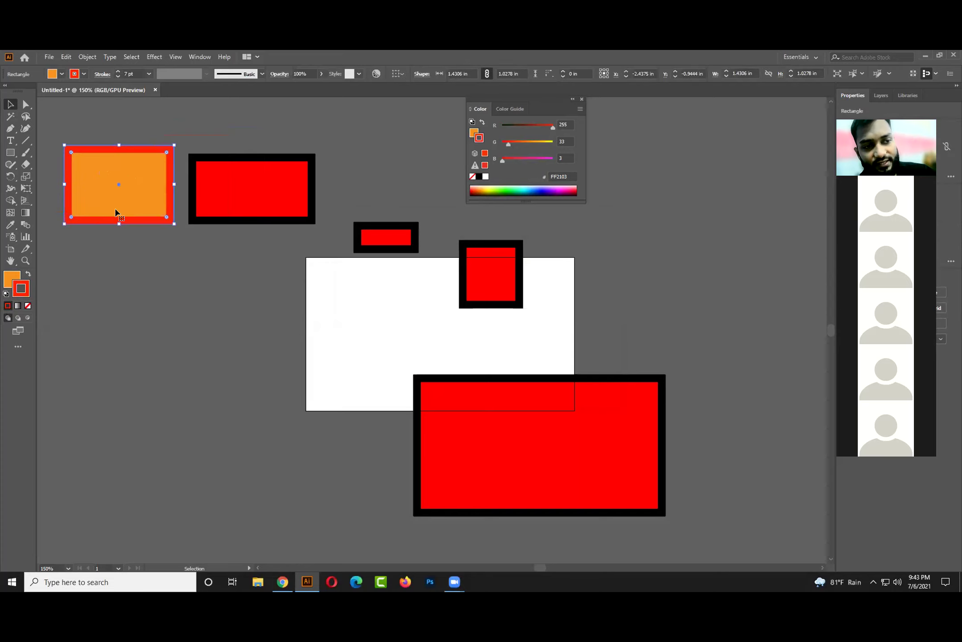
# - Set the orange rectangle's fill to None and move the red outline over the artboard's upper-left corner
pyautogui.click(11, 279)
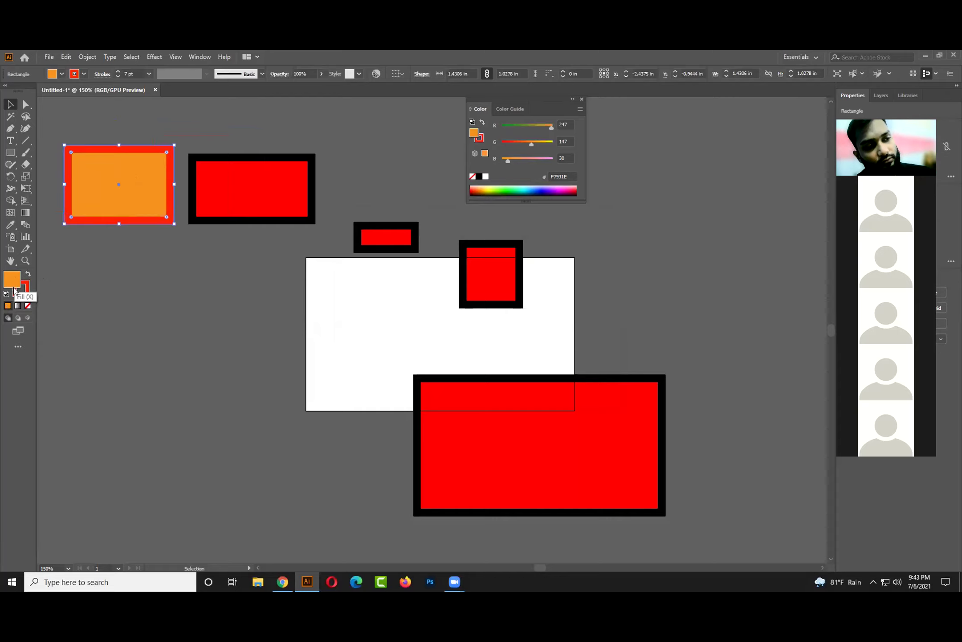
pyautogui.click(27, 306)
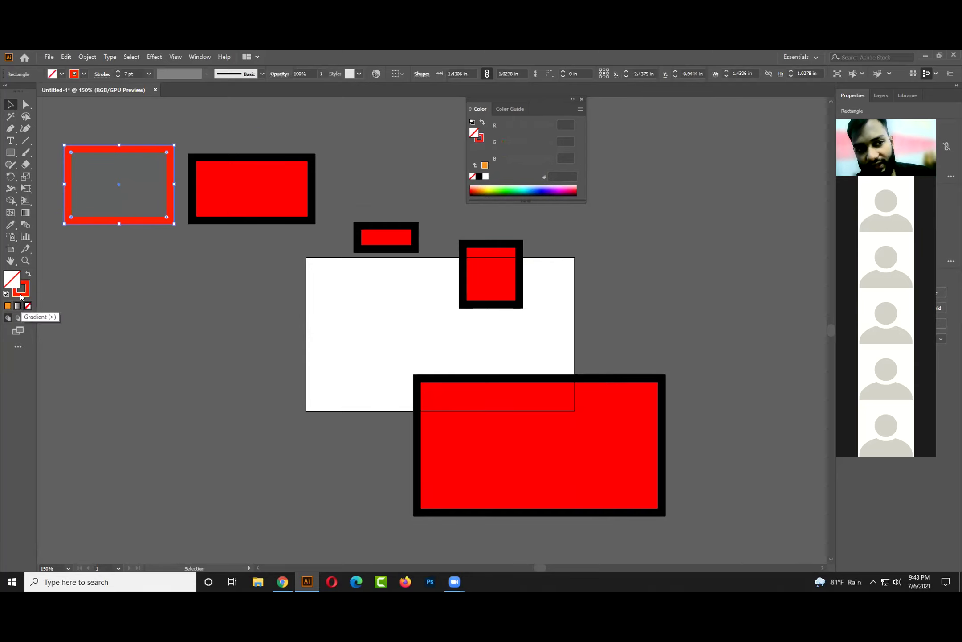
pyautogui.moveTo(153, 150); pyautogui.dragTo(388, 266)
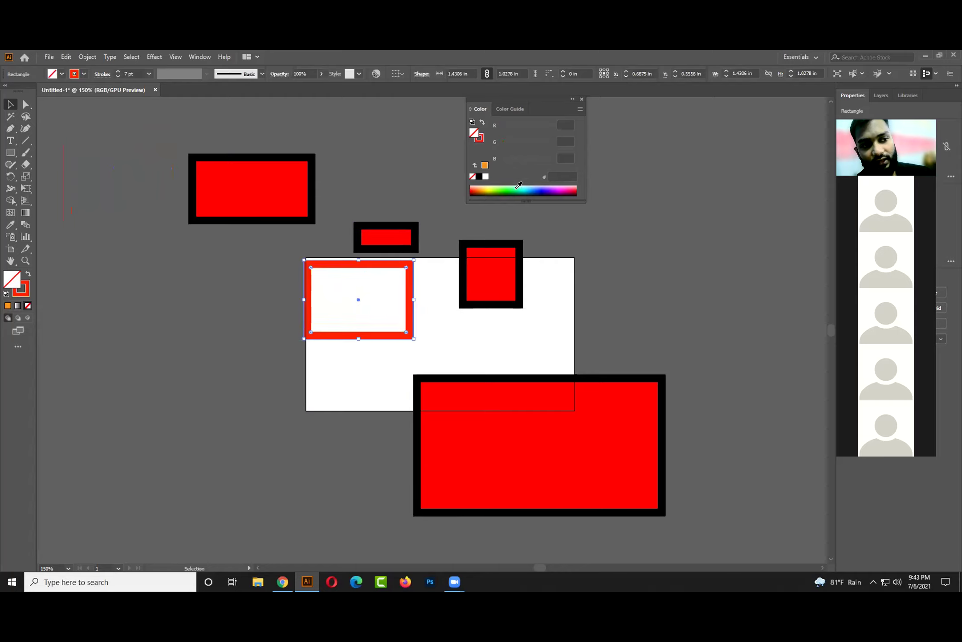
# - Recolor the outlined rectangle's stroke, ending with green 09A200, and move it off the artboard to the left of the red rectangle
pyautogui.click(27, 293)
pyautogui.moveTo(576, 193); pyautogui.dragTo(553, 197)
pyautogui.moveTo(408, 277)
pyautogui.mouseDown()
pyautogui.moveTo(418, 255)
pyautogui.moveTo(392, 212)
pyautogui.moveTo(378, 258)
pyautogui.moveTo(354, 275)
pyautogui.mouseUp()
pyautogui.click(487, 194)
pyautogui.moveTo(289, 268); pyautogui.dragTo(60, 140)
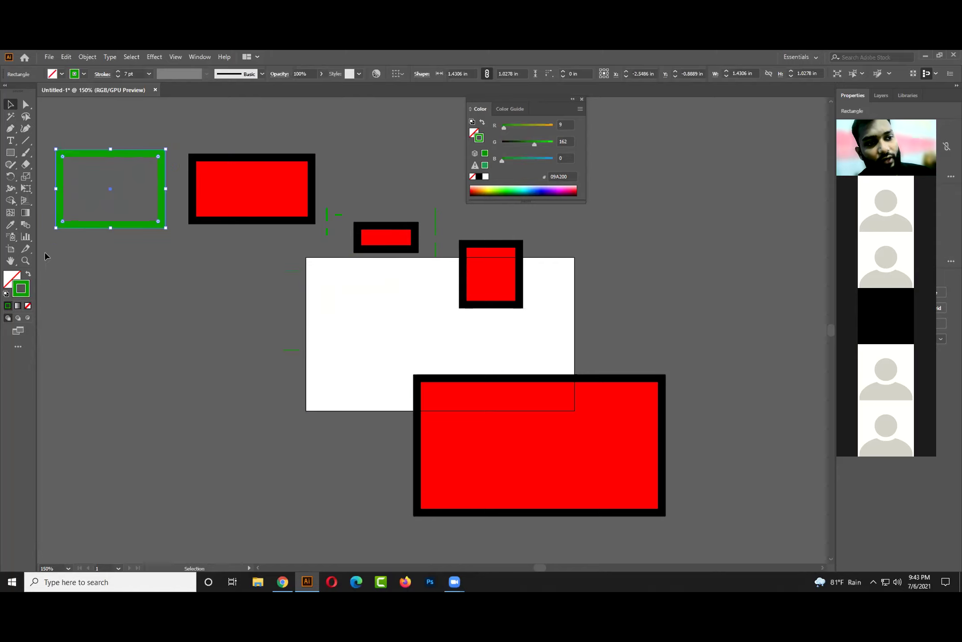
# - Set the green-outlined rectangle's stroke to None, deselect it, and select the invisible rectangle again
pyautogui.click(29, 306)
pyautogui.click(113, 247)
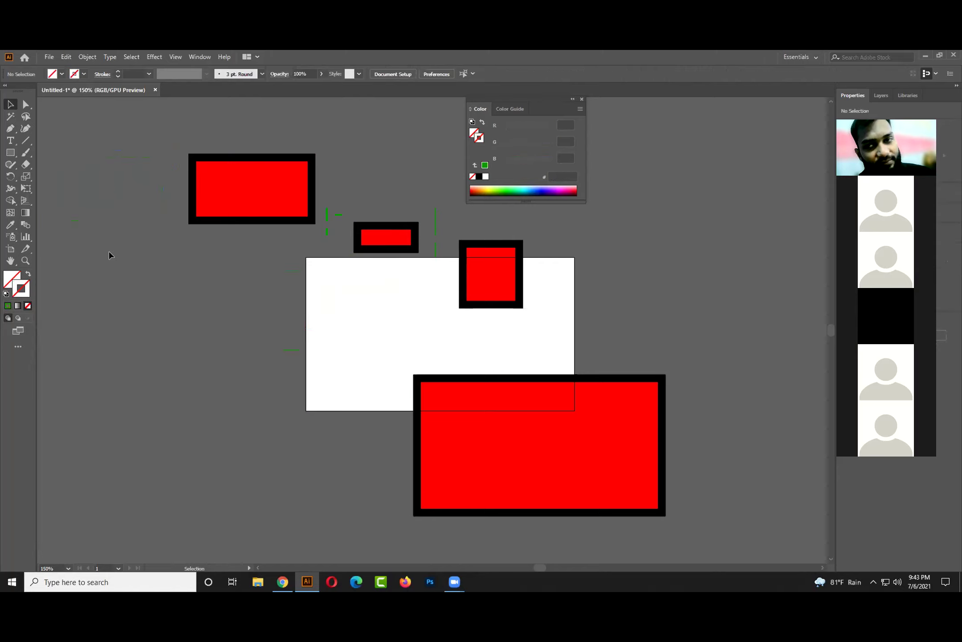
pyautogui.moveTo(110, 229); pyautogui.dragTo(104, 161)
pyautogui.click(159, 123)
pyautogui.moveTo(111, 200); pyautogui.dragTo(110, 144)
pyautogui.click(105, 138)
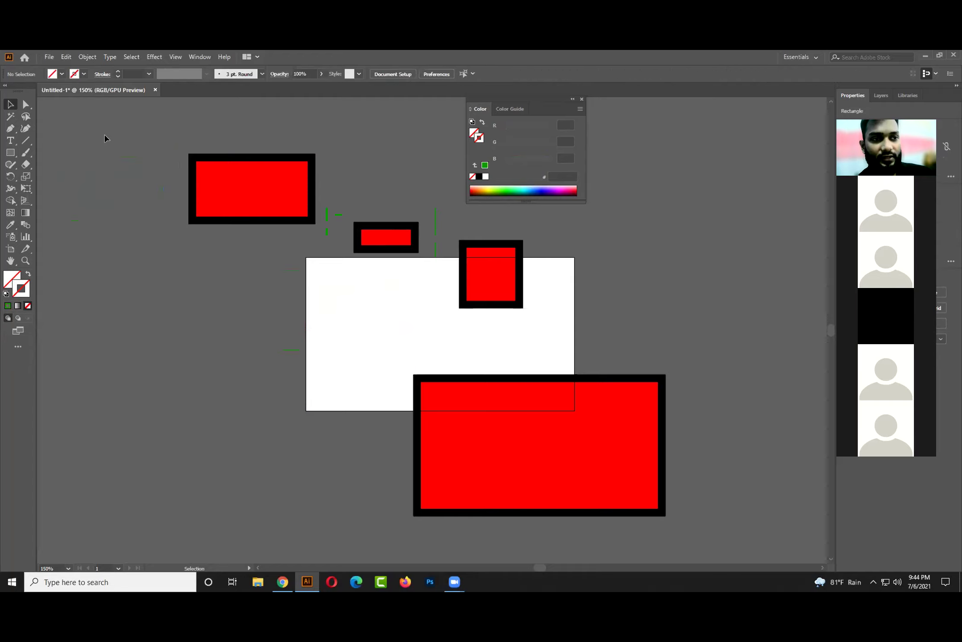
pyautogui.click(133, 182)
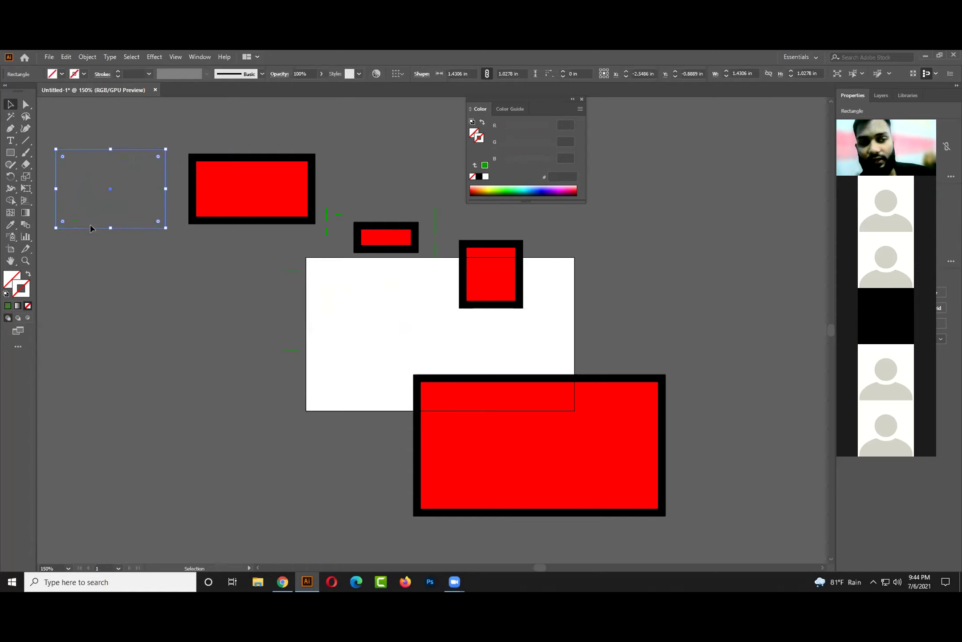
pyautogui.click(103, 236)
pyautogui.click(92, 180)
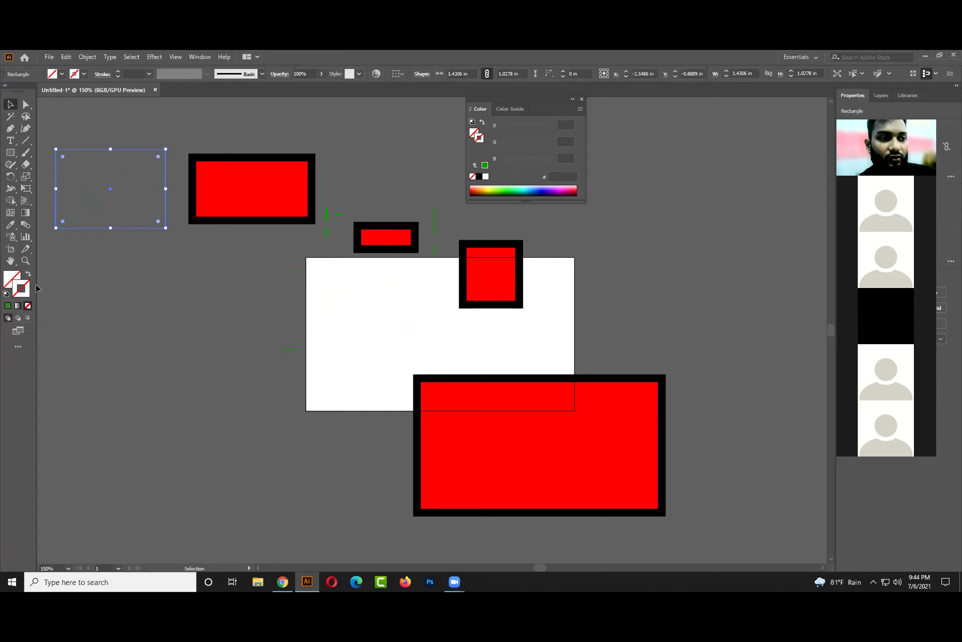
# - Give the invisible rectangle a blue 0058D0 stroke and check it both deselected and selected
pyautogui.click(536, 189)
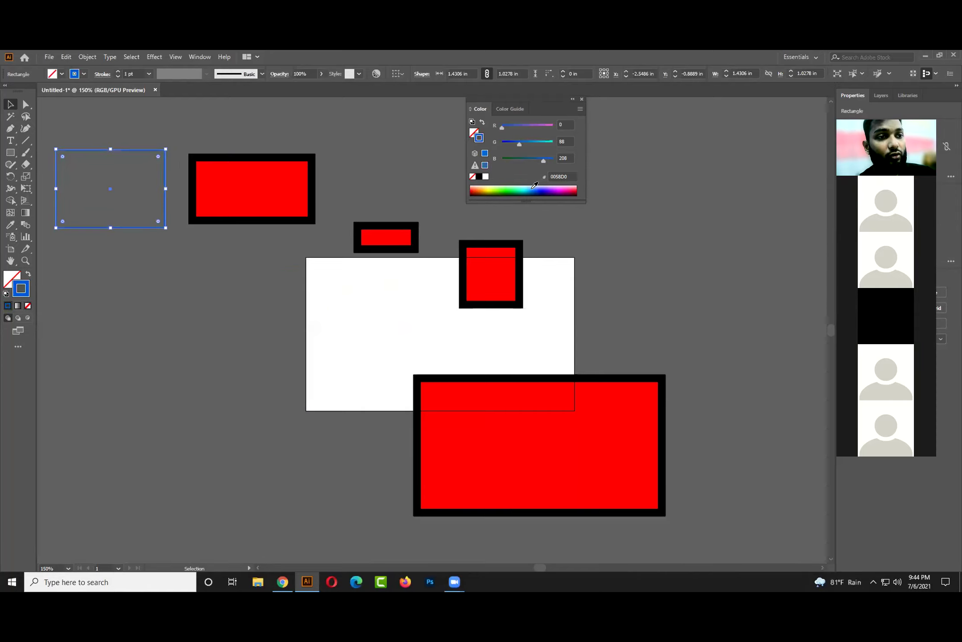
pyautogui.click(202, 263)
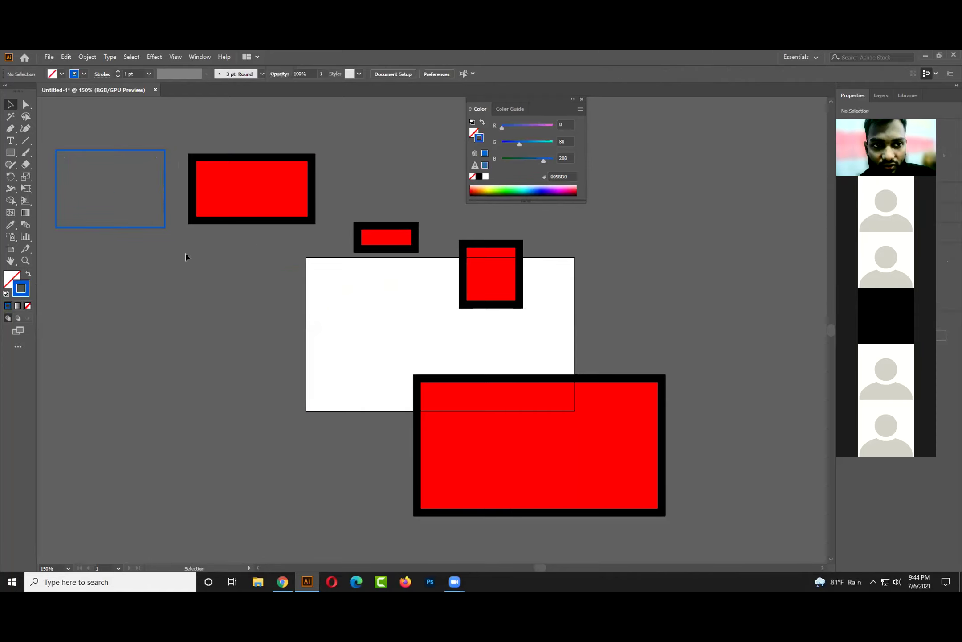
pyautogui.click(132, 199)
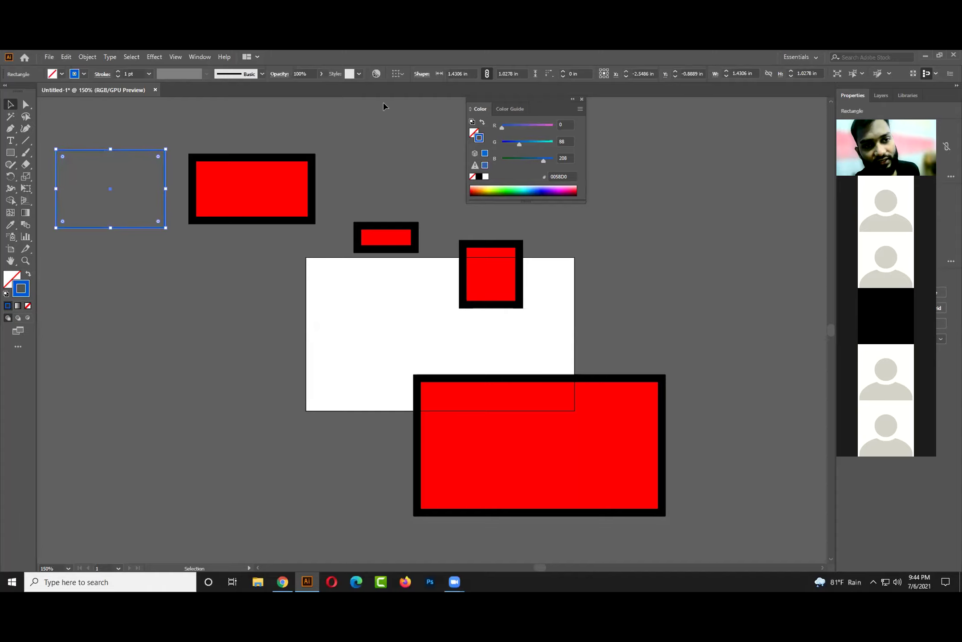
# - Set the small red rectangle's fill to None and move it so it straddles the artboard's top edge
pyautogui.moveTo(374, 233); pyautogui.dragTo(371, 151)
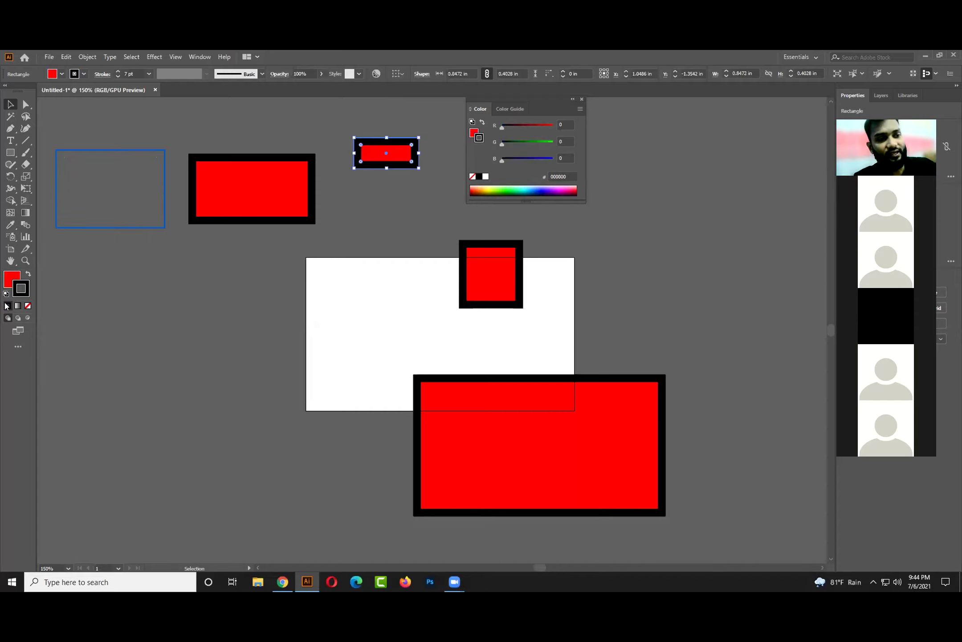
pyautogui.click(16, 280)
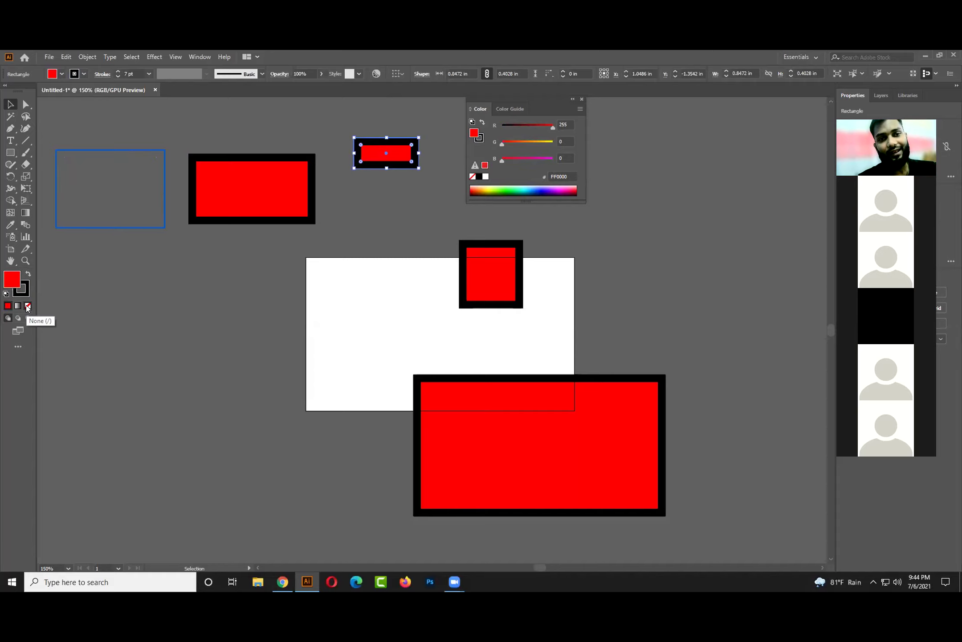
pyautogui.click(28, 306)
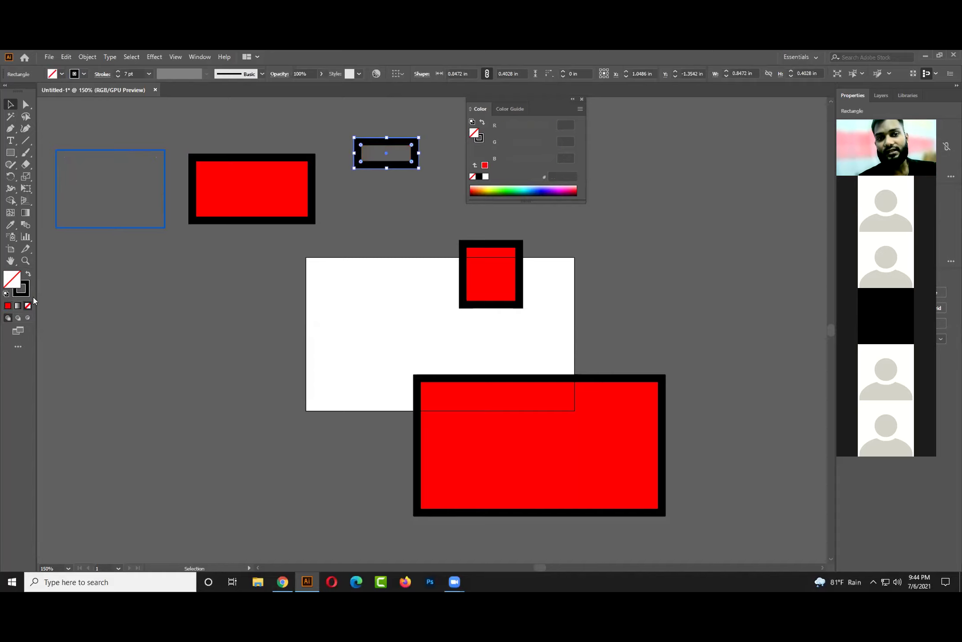
pyautogui.moveTo(395, 168); pyautogui.dragTo(323, 197)
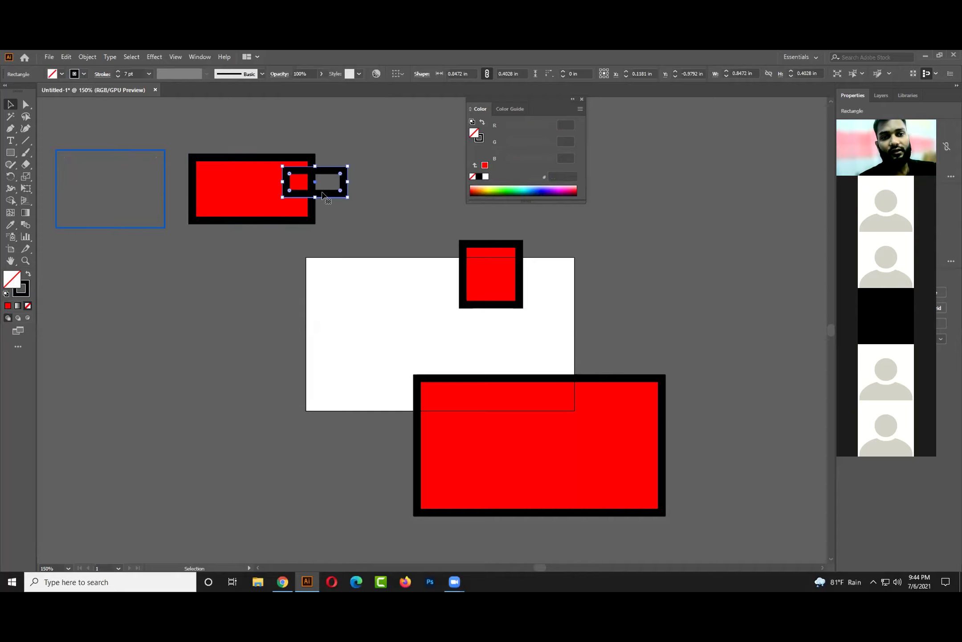
pyautogui.click(352, 217)
pyautogui.moveTo(332, 194); pyautogui.dragTo(366, 266)
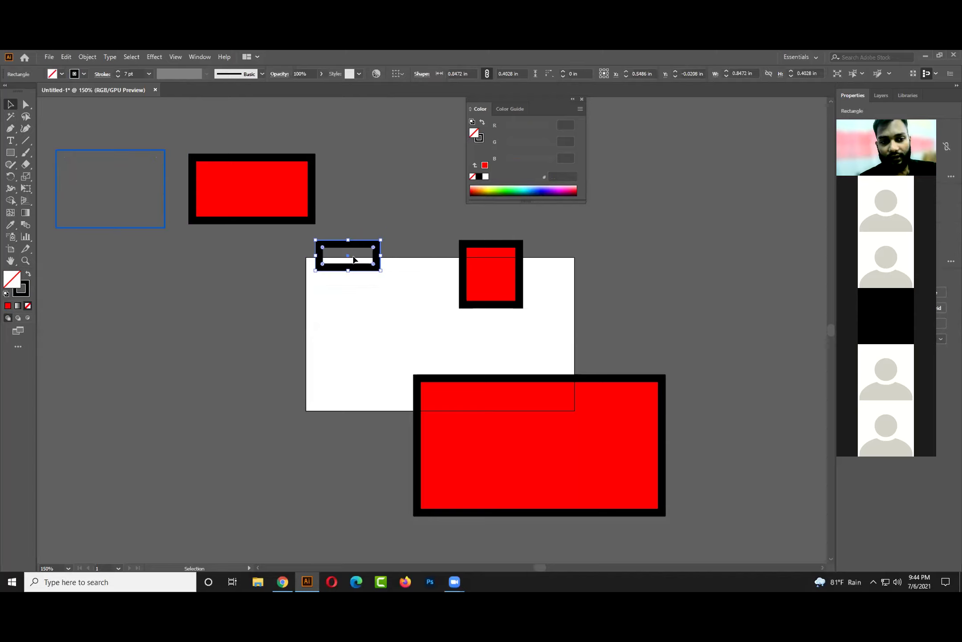
# - Set the stroke of the red rectangle above the artboard to None and reposition it beside the blue outline
pyautogui.click(236, 230)
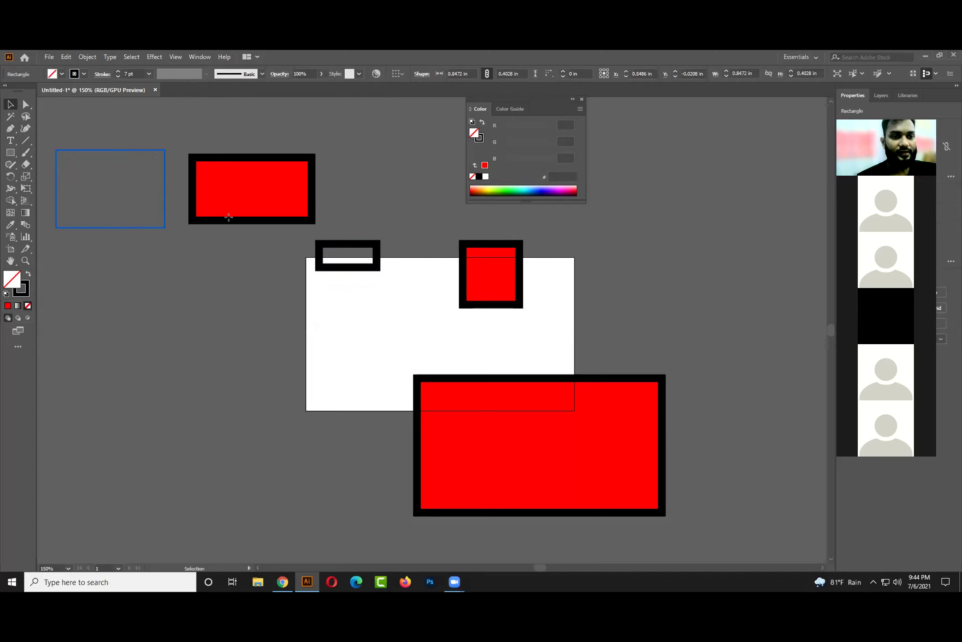
pyautogui.click(248, 182)
pyautogui.moveTo(248, 182); pyautogui.dragTo(291, 148)
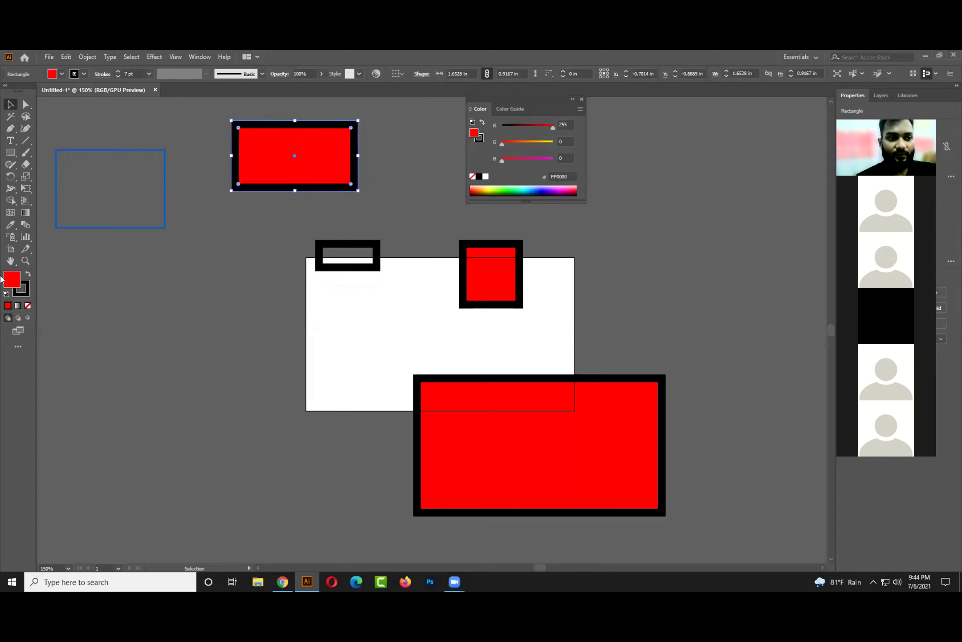
pyautogui.click(28, 290)
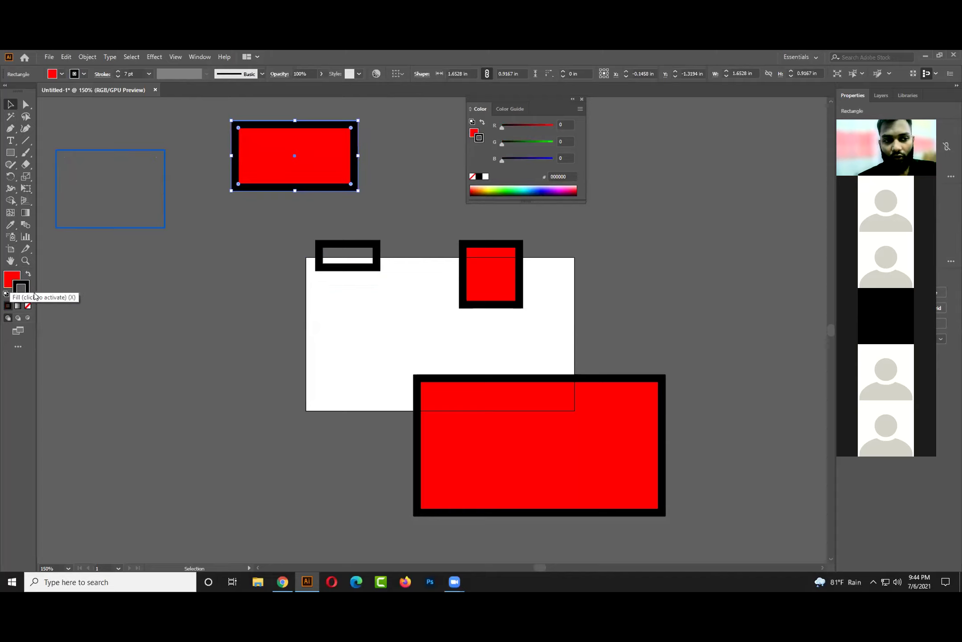
pyautogui.click(28, 305)
pyautogui.click(256, 214)
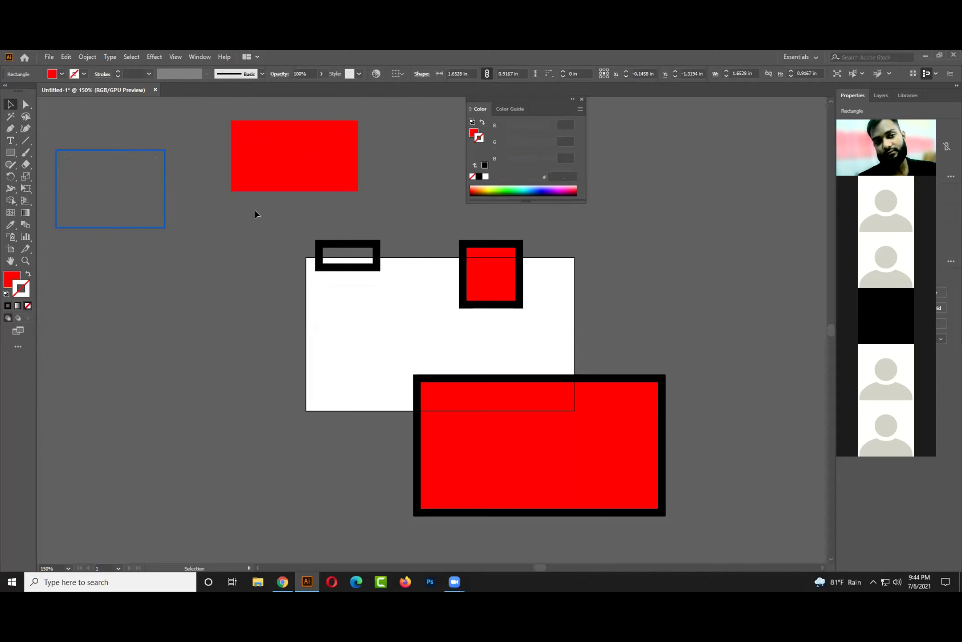
pyautogui.moveTo(290, 169)
pyautogui.mouseDown()
pyautogui.moveTo(302, 181)
pyautogui.moveTo(238, 178)
pyautogui.moveTo(237, 187)
pyautogui.moveTo(280, 183)
pyautogui.mouseUp()
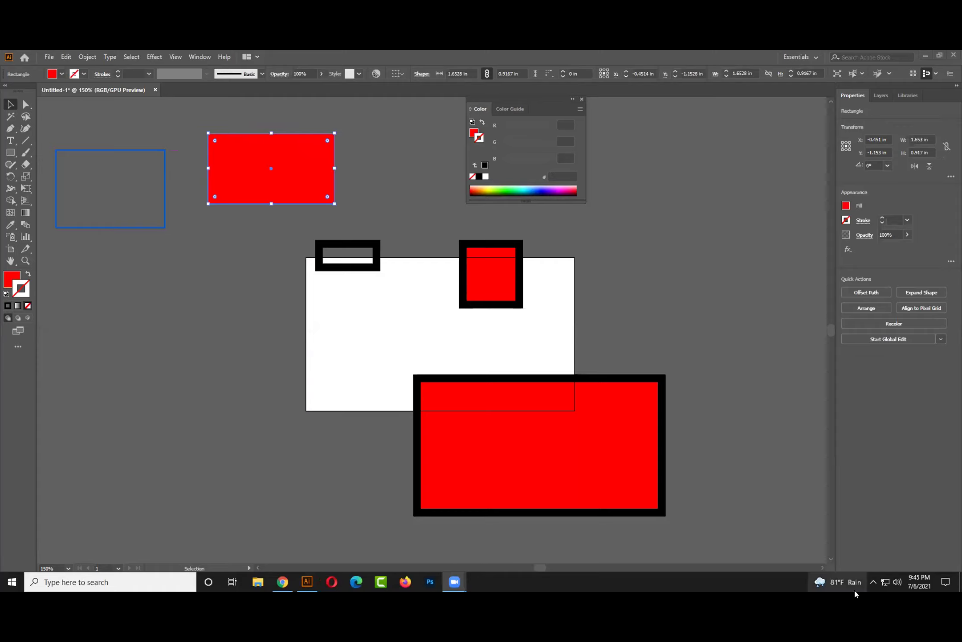
pyautogui.click(898, 582)
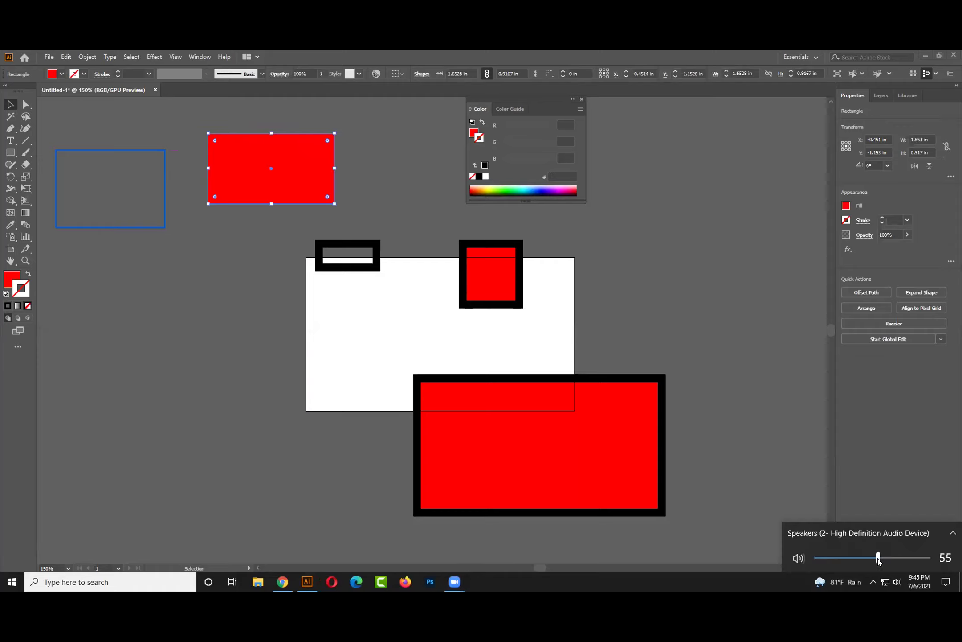
pyautogui.click(365, 303)
pyautogui.moveTo(371, 310); pyautogui.dragTo(403, 313)
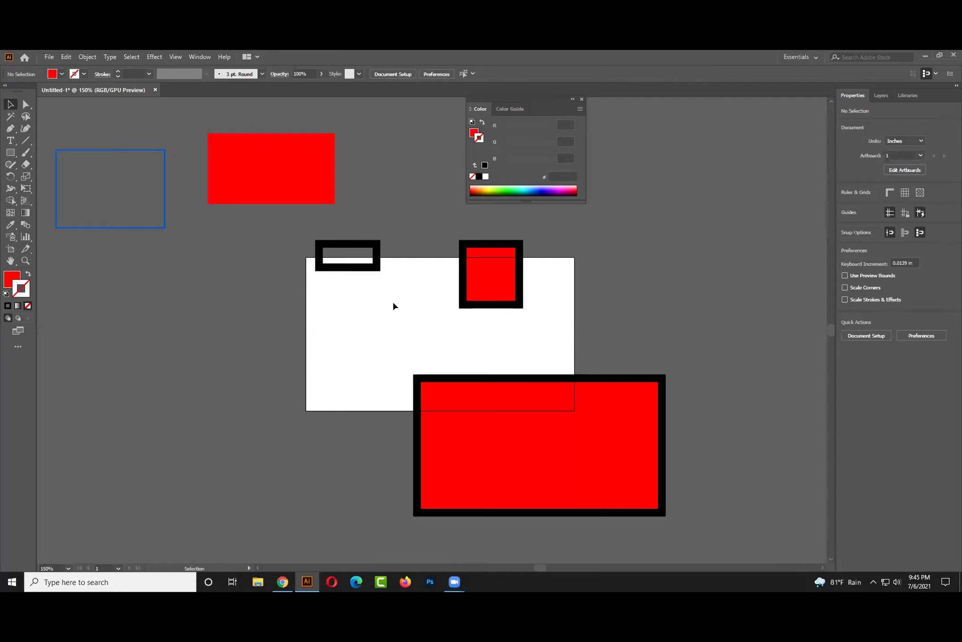
# - Delete the three black-stroked rectangles that overlap the artboard
pyautogui.moveTo(335, 260); pyautogui.dragTo(577, 444)
pyautogui.press('Delete')
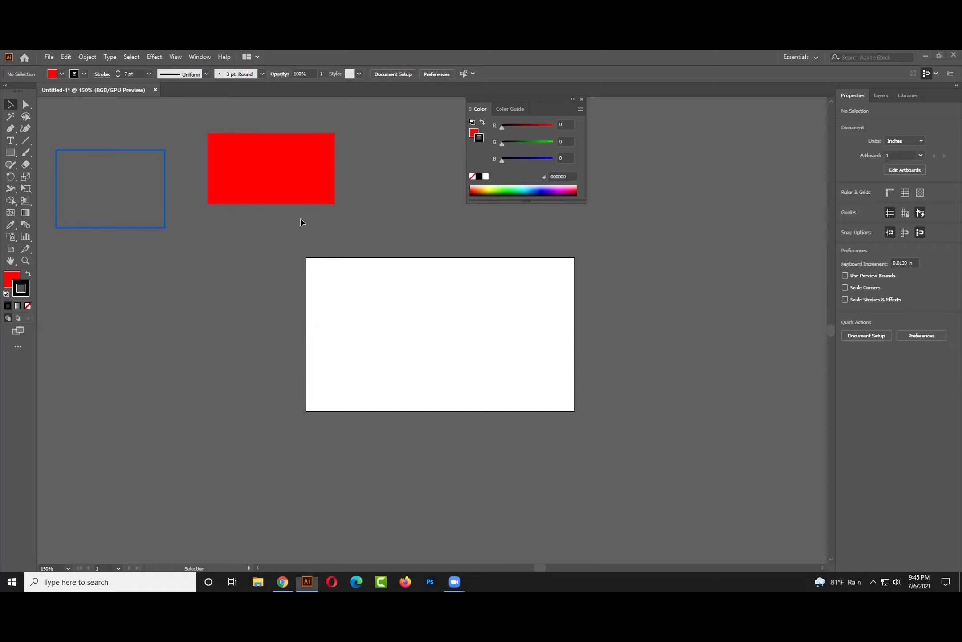
# - Draw two overlapping rectangles without stroke across the artboard's top edge, one red and one about 0.9 by 0.83 inches filled with 001617
pyautogui.click(10, 153)
pyautogui.click(24, 307)
pyautogui.click(12, 278)
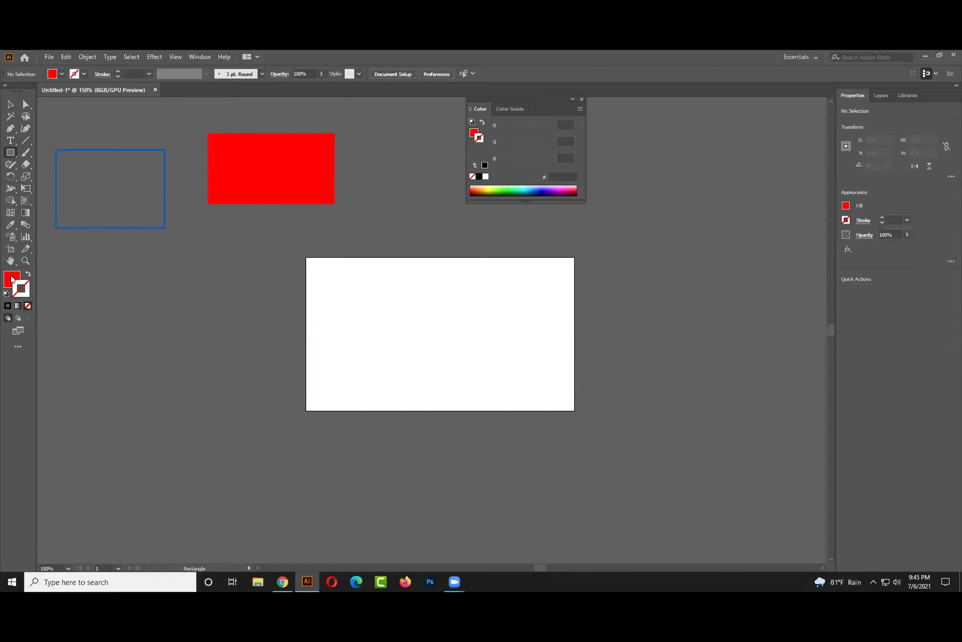
pyautogui.moveTo(334, 241); pyautogui.dragTo(423, 301)
pyautogui.moveTo(379, 266); pyautogui.dragTo(448, 330)
pyautogui.click(520, 196)
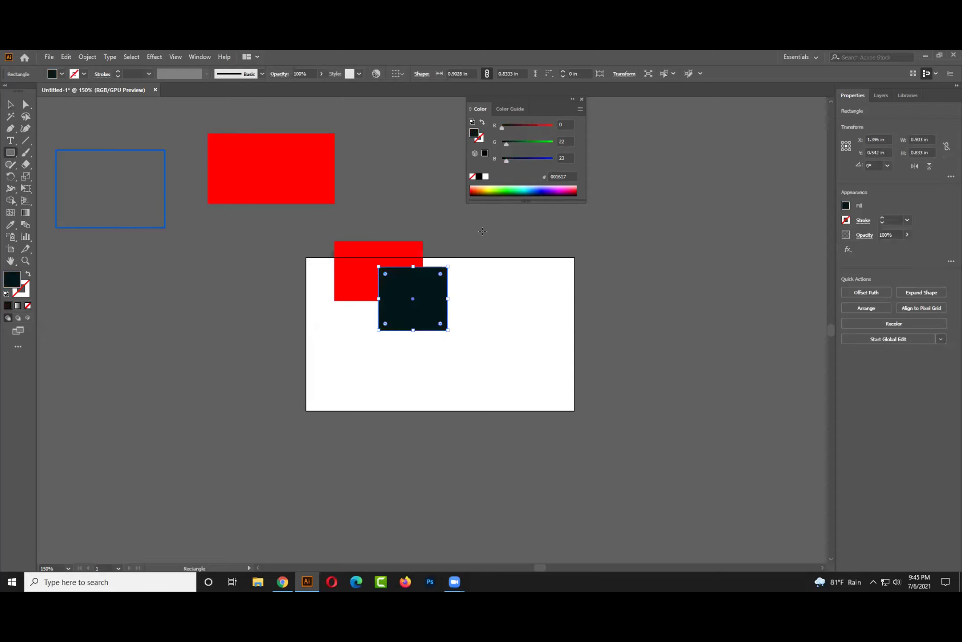
# - Draw a third overlapping rectangle about 1.5 by 0.9 inches and fill it with blue 00B0E7
pyautogui.moveTo(396, 283); pyautogui.dragTo(511, 352)
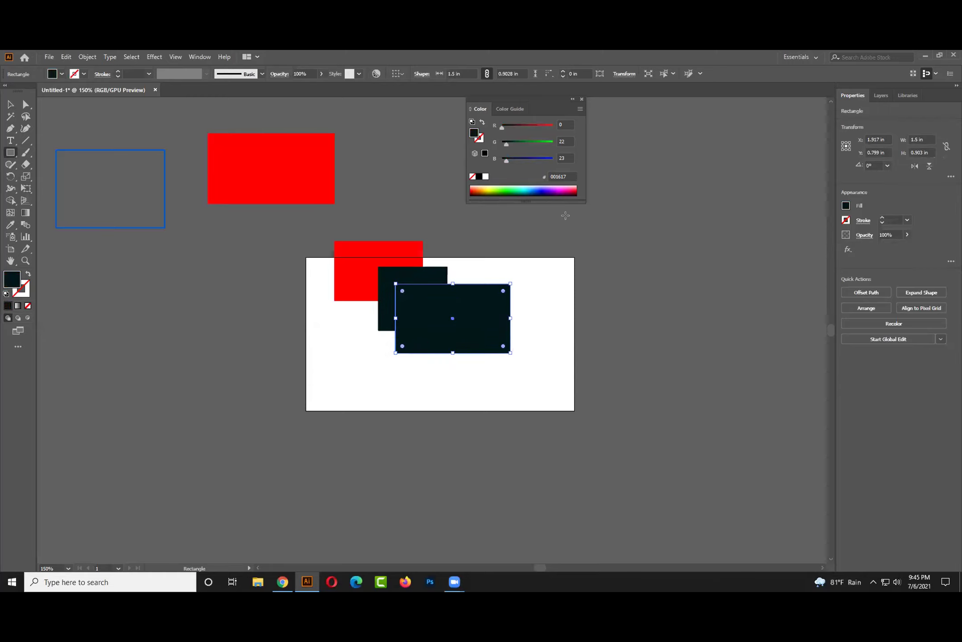
pyautogui.click(574, 190)
pyautogui.click(530, 187)
# - Reposition the red, dark and blue rectangles so they overlap in a diagonal cascade down from the artboard's top edge
pyautogui.click(11, 104)
pyautogui.click(308, 249)
pyautogui.moveTo(385, 285); pyautogui.dragTo(361, 285)
pyautogui.moveTo(421, 322); pyautogui.dragTo(408, 314)
pyautogui.click(365, 364)
pyautogui.moveTo(361, 254); pyautogui.dragTo(361, 231)
pyautogui.moveTo(365, 308); pyautogui.dragTo(398, 337)
pyautogui.moveTo(383, 272); pyautogui.dragTo(390, 263)
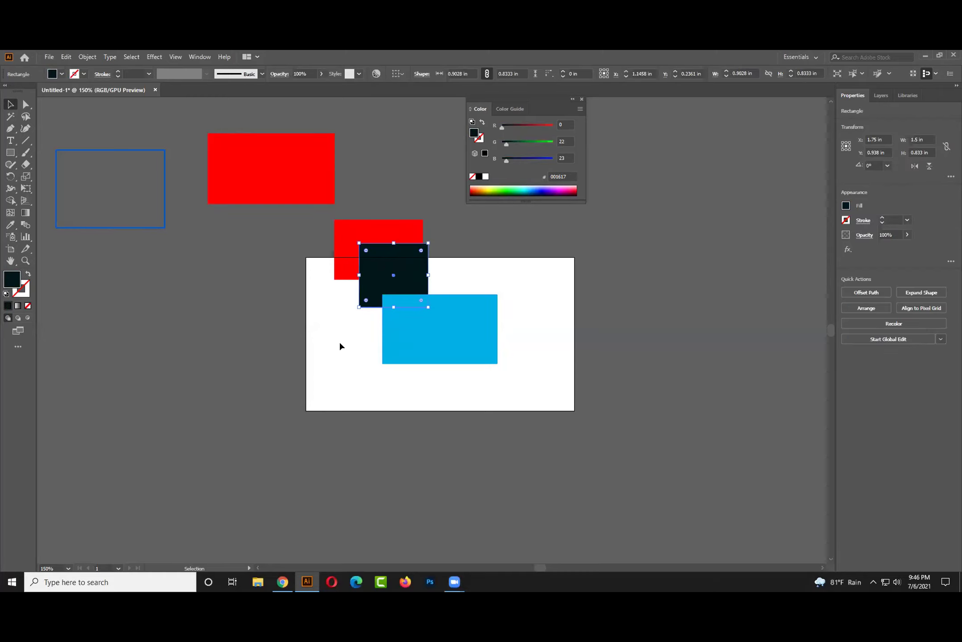
pyautogui.click(340, 346)
pyautogui.moveTo(406, 316)
pyautogui.mouseDown()
pyautogui.moveTo(401, 290)
pyautogui.moveTo(408, 308)
pyautogui.mouseUp()
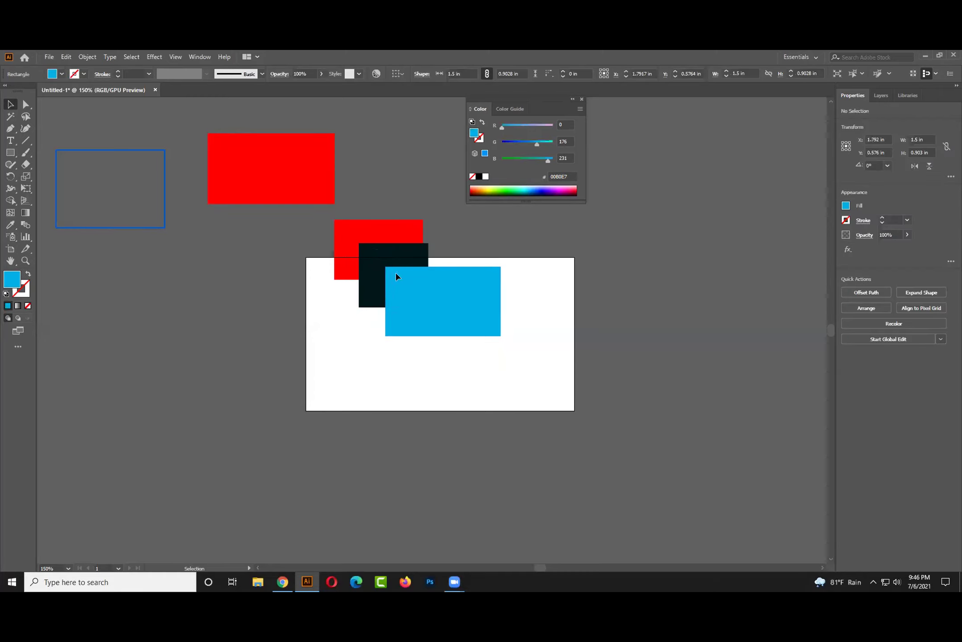
# - Gather the three rectangles inside the artboard and shrink the dark and blue ones so they nest within the red one
pyautogui.moveTo(395, 252)
pyautogui.mouseDown()
pyautogui.moveTo(403, 233)
pyautogui.moveTo(403, 241)
pyautogui.mouseUp()
pyautogui.click(506, 249)
pyautogui.moveTo(438, 293); pyautogui.dragTo(462, 314)
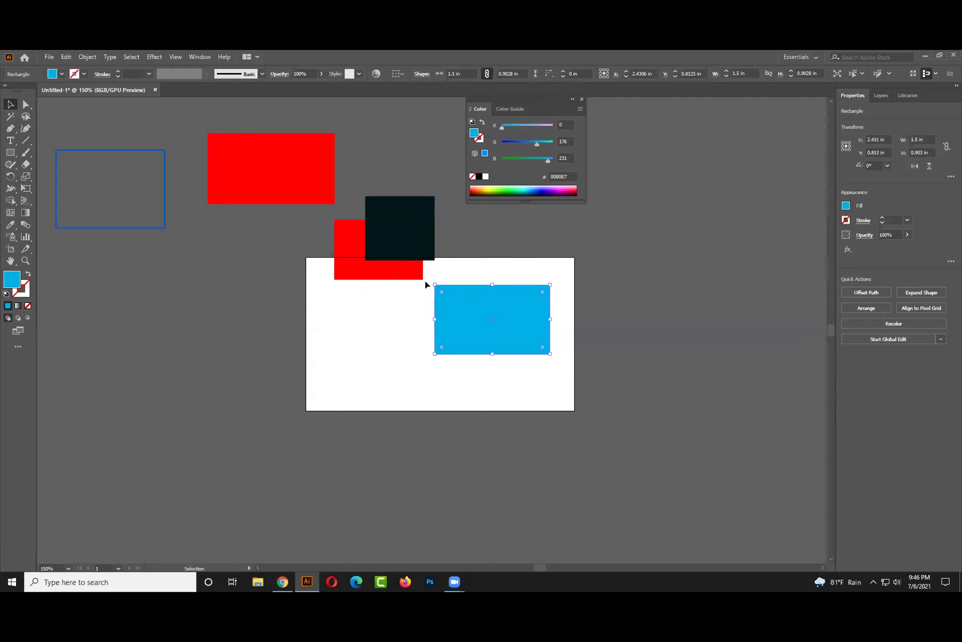
pyautogui.moveTo(353, 270); pyautogui.dragTo(365, 361)
pyautogui.moveTo(407, 248); pyautogui.dragTo(397, 361)
pyautogui.moveTo(509, 336); pyautogui.dragTo(407, 358)
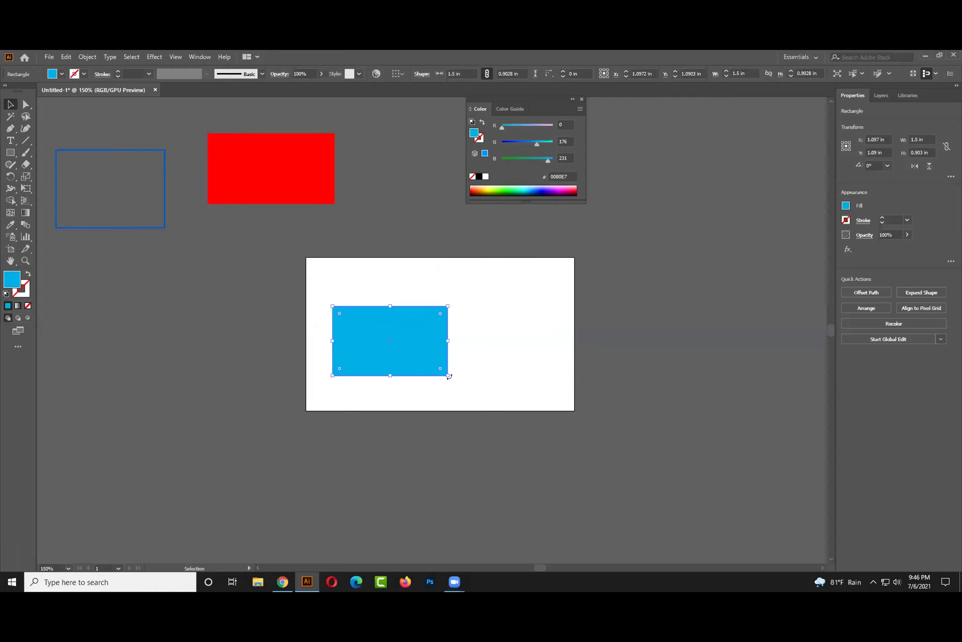
pyautogui.moveTo(448, 374); pyautogui.dragTo(422, 368)
pyautogui.click(422, 369)
pyautogui.moveTo(387, 311); pyautogui.dragTo(388, 317)
pyautogui.click(470, 332)
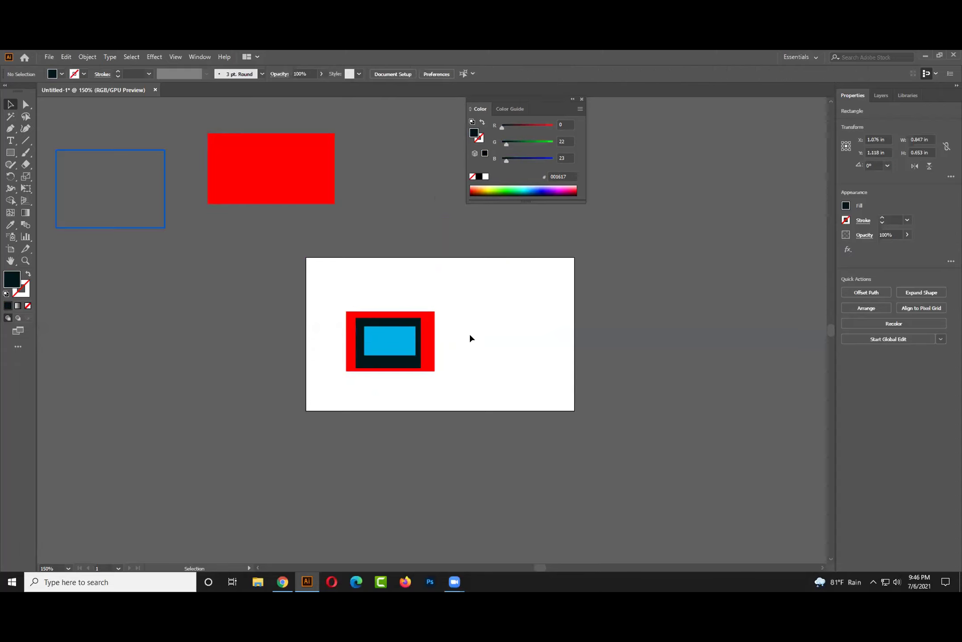
pyautogui.click(415, 361)
pyautogui.click(456, 364)
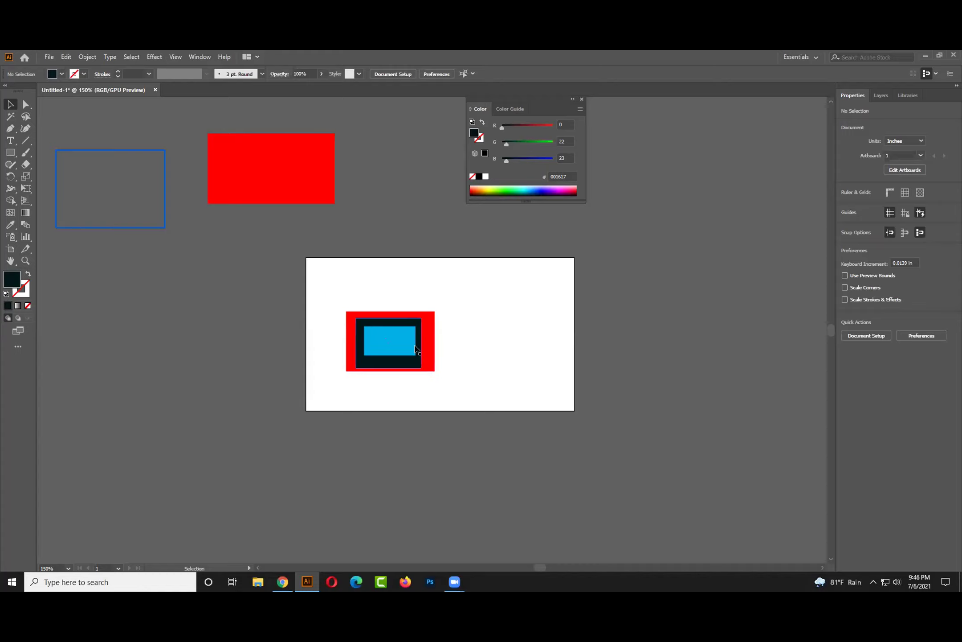
# - Pull the nested rectangles apart and overlap them in a horizontal row of blue, dark and red
pyautogui.moveTo(434, 318); pyautogui.dragTo(507, 322)
pyautogui.click(509, 387)
pyautogui.moveTo(408, 350); pyautogui.dragTo(506, 317)
pyautogui.moveTo(358, 371); pyautogui.dragTo(383, 318)
pyautogui.click(488, 354)
pyautogui.moveTo(464, 309); pyautogui.dragTo(368, 303)
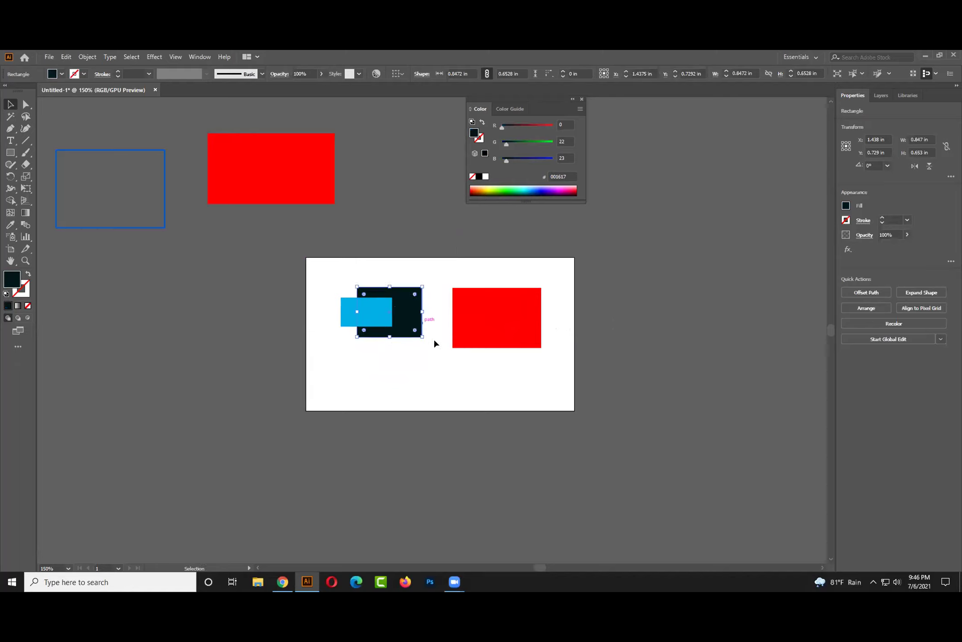
pyautogui.click(435, 342)
pyautogui.moveTo(495, 319); pyautogui.dragTo(437, 325)
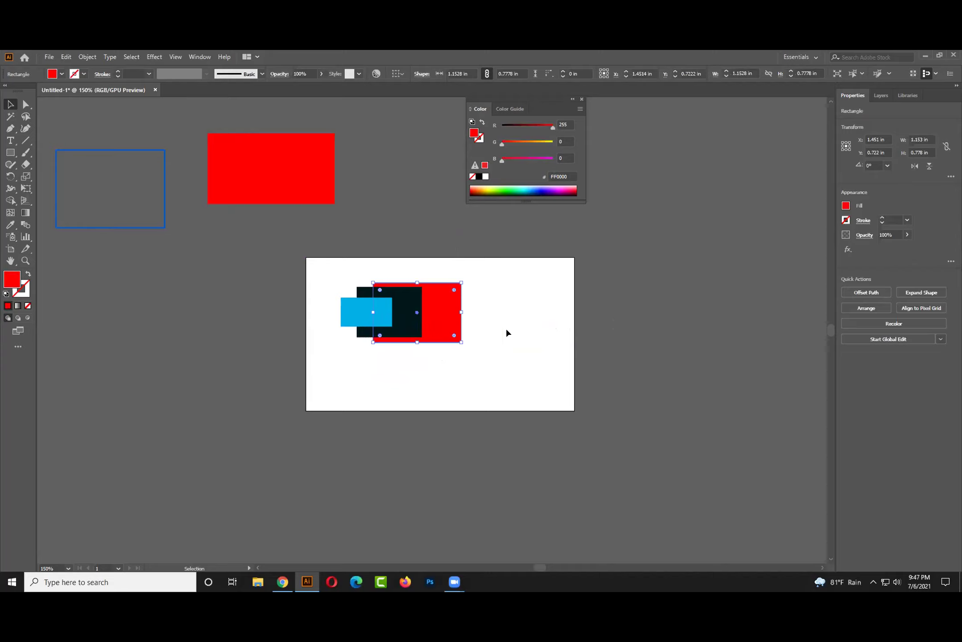
# - Expand Layer 1 in a detached Layers panel to examine the rectangles' stacking order, and close the panel
pyautogui.press('F7')
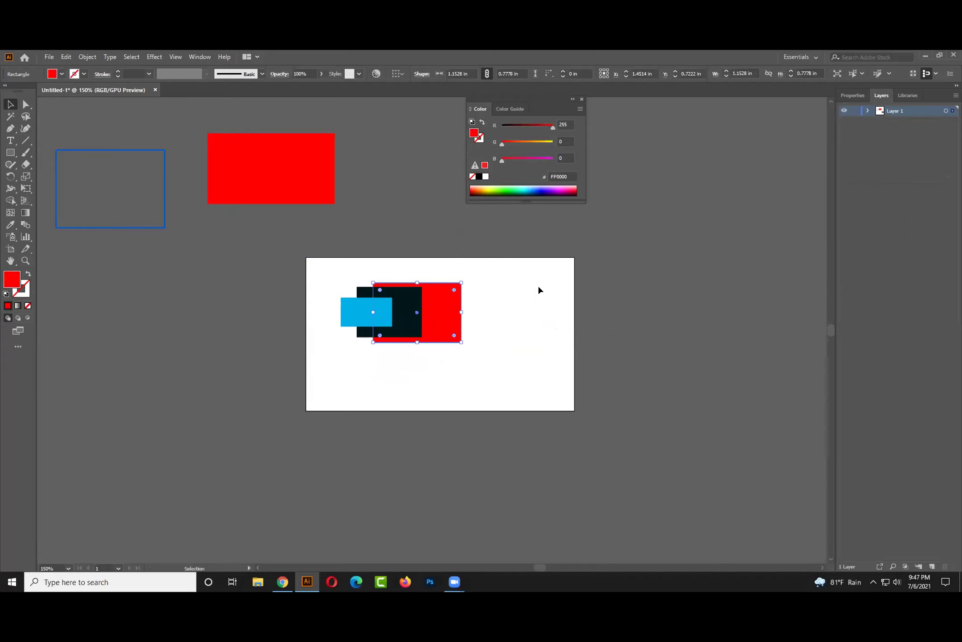
pyautogui.click(869, 111)
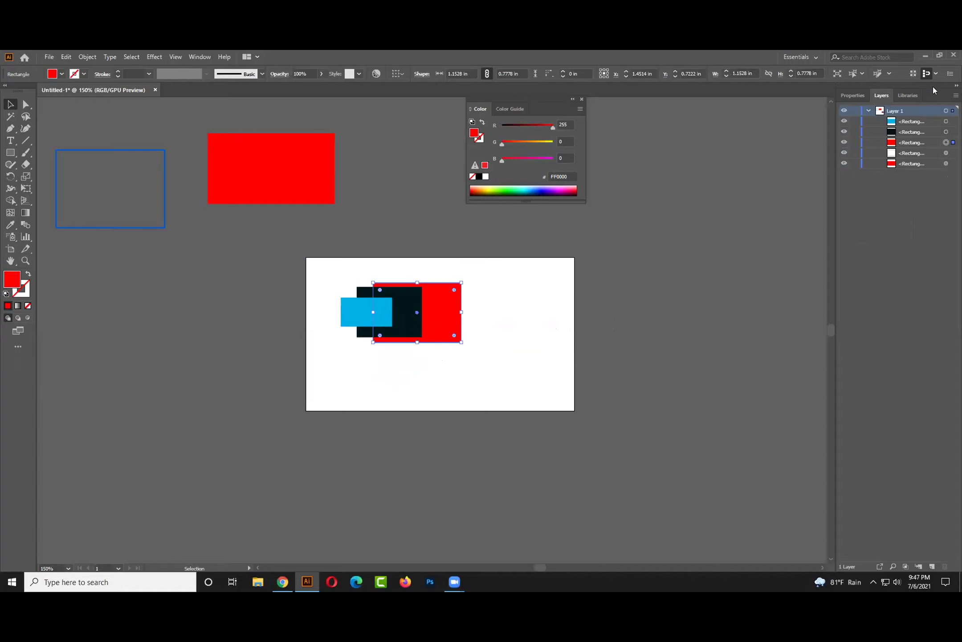
pyautogui.moveTo(940, 99); pyautogui.dragTo(751, 169)
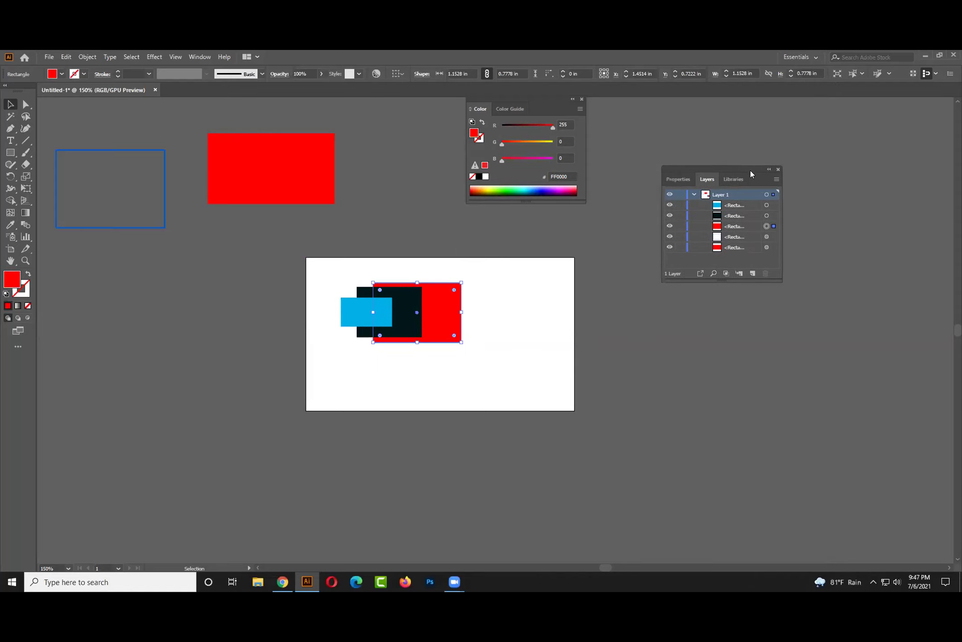
pyautogui.click(695, 195)
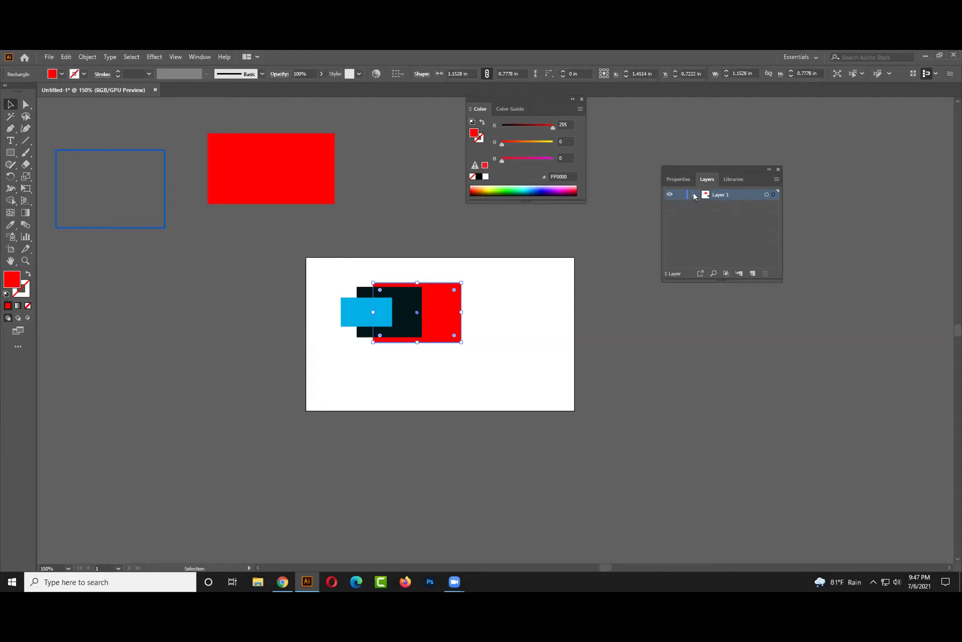
pyautogui.click(775, 169)
pyautogui.click(685, 223)
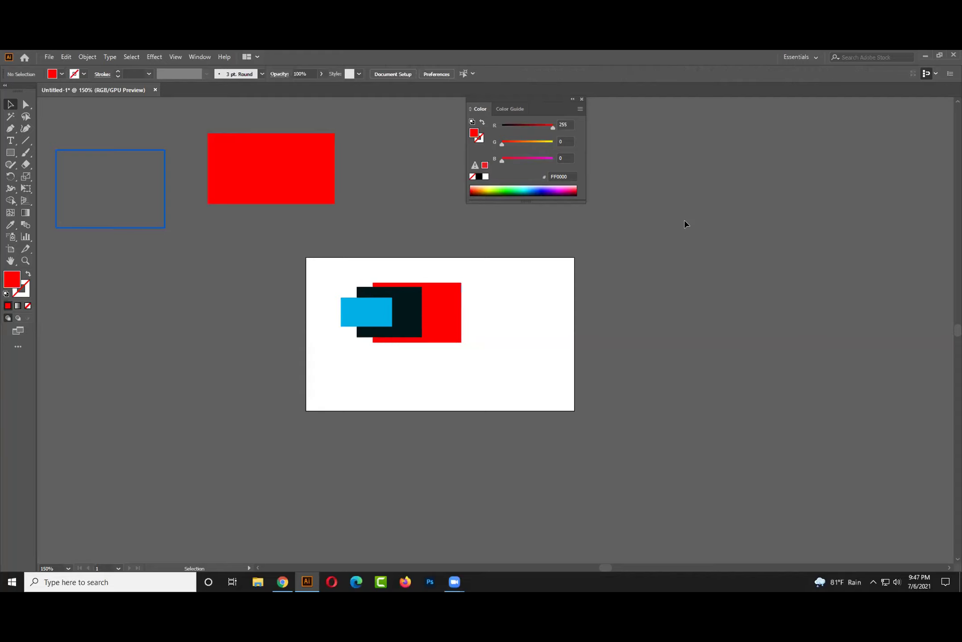
# - Spread out the three overlapping rectangles and delete them together with the large red rectangle and the blue outline
pyautogui.moveTo(448, 319); pyautogui.dragTo(654, 310)
pyautogui.moveTo(398, 317); pyautogui.dragTo(463, 313)
pyautogui.moveTo(646, 371); pyautogui.dragTo(336, 262)
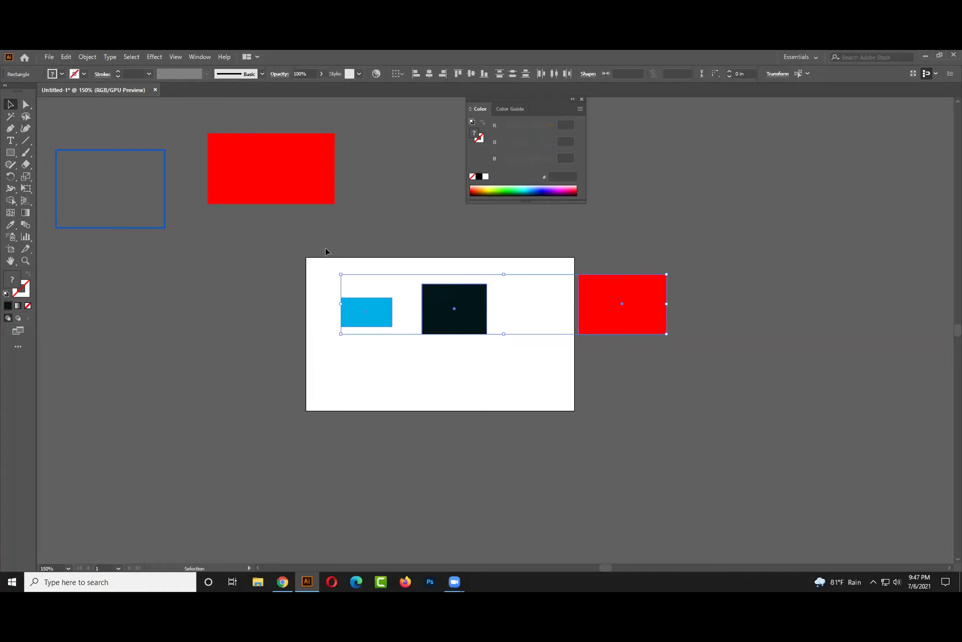
pyautogui.press('Delete')
pyautogui.click(297, 171)
pyautogui.press('Delete')
pyautogui.moveTo(155, 176); pyautogui.dragTo(81, 128)
pyautogui.press('Delete')
# - Draw a rectangle with a blue 0058D0 fill and no stroke, and stretch it to cover the whole 3.5 by 2 inch artboard
pyautogui.press('m')
pyautogui.moveTo(405, 286); pyautogui.dragTo(535, 395)
pyautogui.click(27, 275)
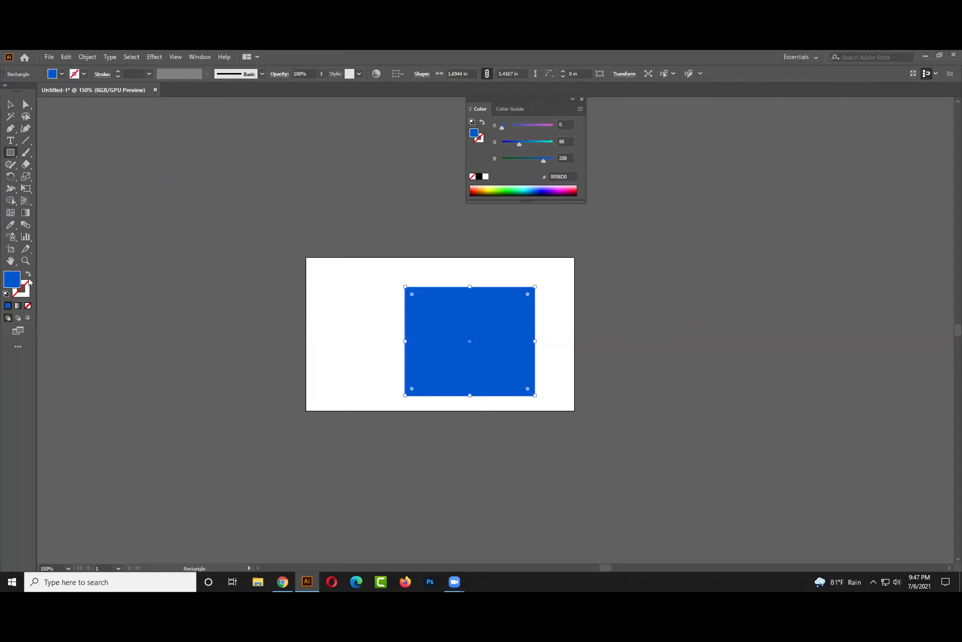
pyautogui.click(10, 104)
pyautogui.moveTo(427, 350); pyautogui.dragTo(326, 322)
pyautogui.moveTo(493, 401); pyautogui.dragTo(574, 409)
pyautogui.click(249, 312)
# - Draw a full-height rectangle about 1.15 inches wide, fill it with yellow FFE245 and align it with the artboard's right edge
pyautogui.moveTo(13, 153); pyautogui.dragTo(76, 152)
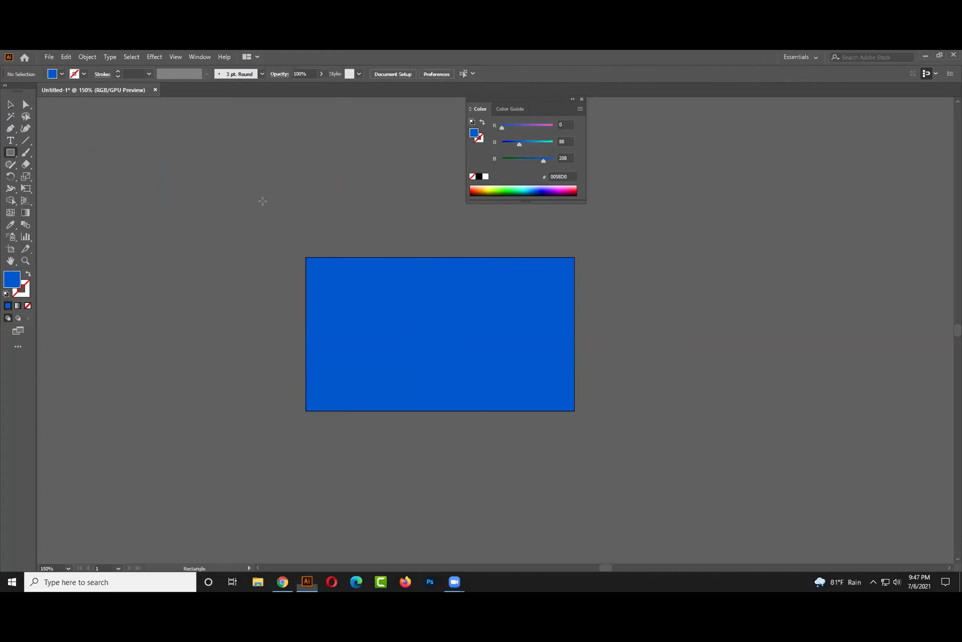
pyautogui.moveTo(349, 257)
pyautogui.mouseDown()
pyautogui.moveTo(412, 408)
pyautogui.moveTo(438, 410)
pyautogui.mouseUp()
pyautogui.click(486, 187)
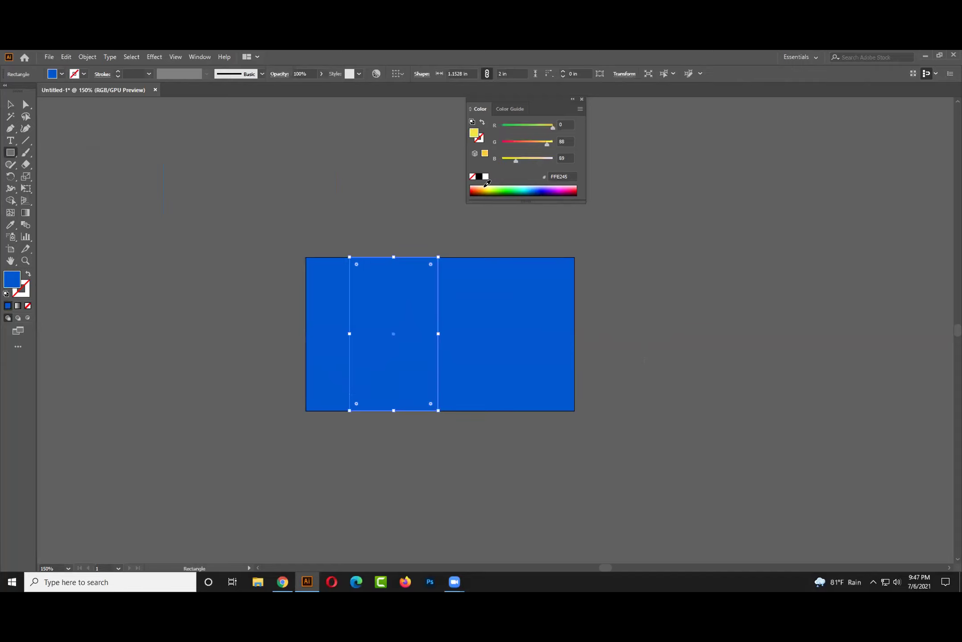
pyautogui.click(11, 104)
pyautogui.click(69, 134)
pyautogui.moveTo(393, 305); pyautogui.dragTo(541, 286)
pyautogui.click(270, 194)
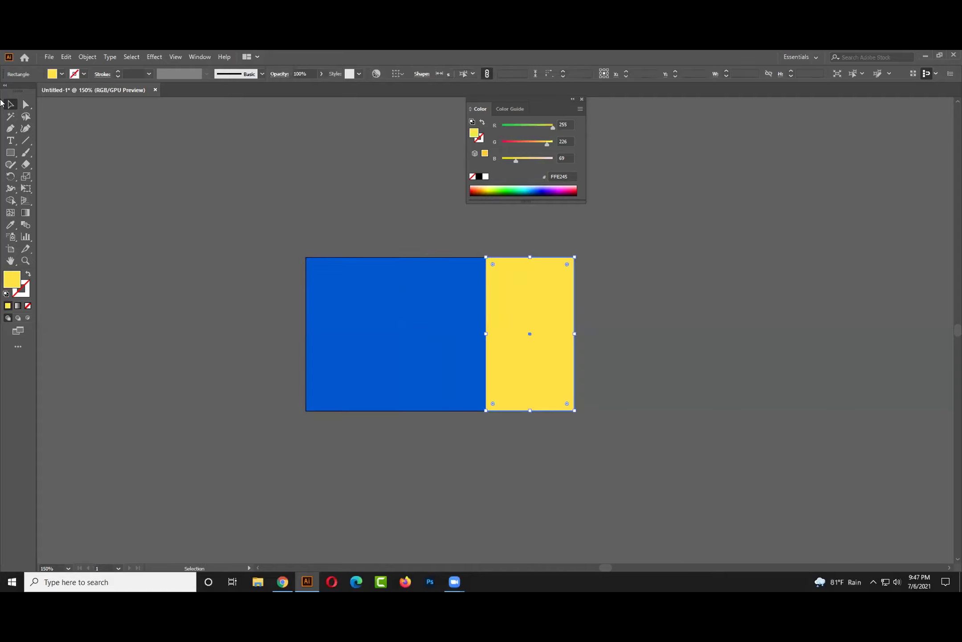
# - Slant the yellow rectangle's left side by moving its upper-left corner far outward and its lower-left corner slightly outward
pyautogui.click(26, 103)
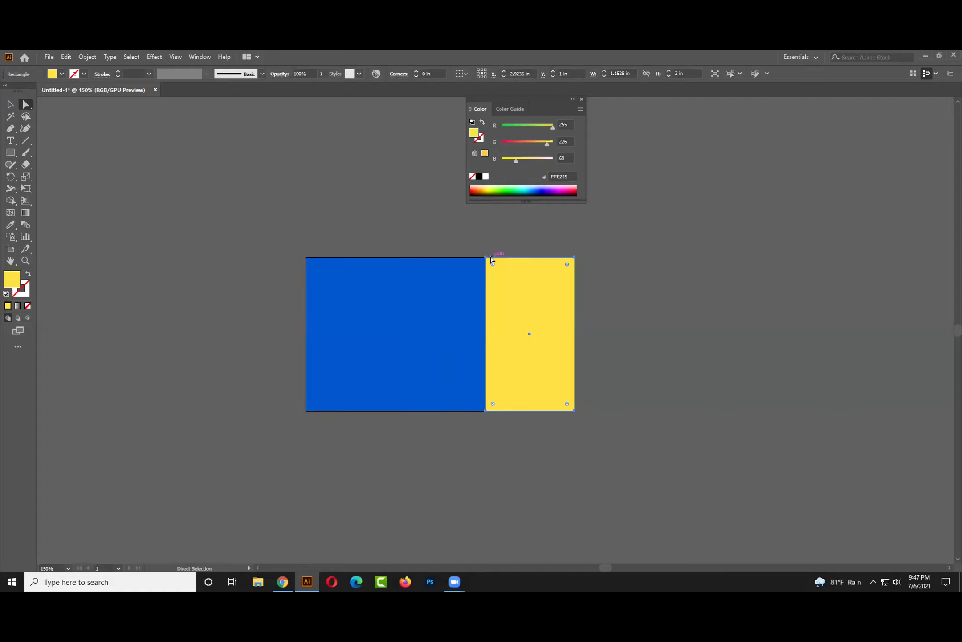
pyautogui.moveTo(487, 258); pyautogui.dragTo(427, 260)
pyautogui.moveTo(486, 414); pyautogui.dragTo(464, 414)
pyautogui.click(651, 400)
# - Draw a horizontal bar about 2.01 by 0.28 inches across the yellow shape to the artboard's right edge and fill it with orange FF9E45
pyautogui.moveTo(11, 156); pyautogui.dragTo(39, 154)
pyautogui.moveTo(420, 303); pyautogui.dragTo(575, 324)
pyautogui.click(531, 187)
pyautogui.click(530, 187)
pyautogui.click(504, 190)
pyautogui.click(486, 176)
pyautogui.click(473, 187)
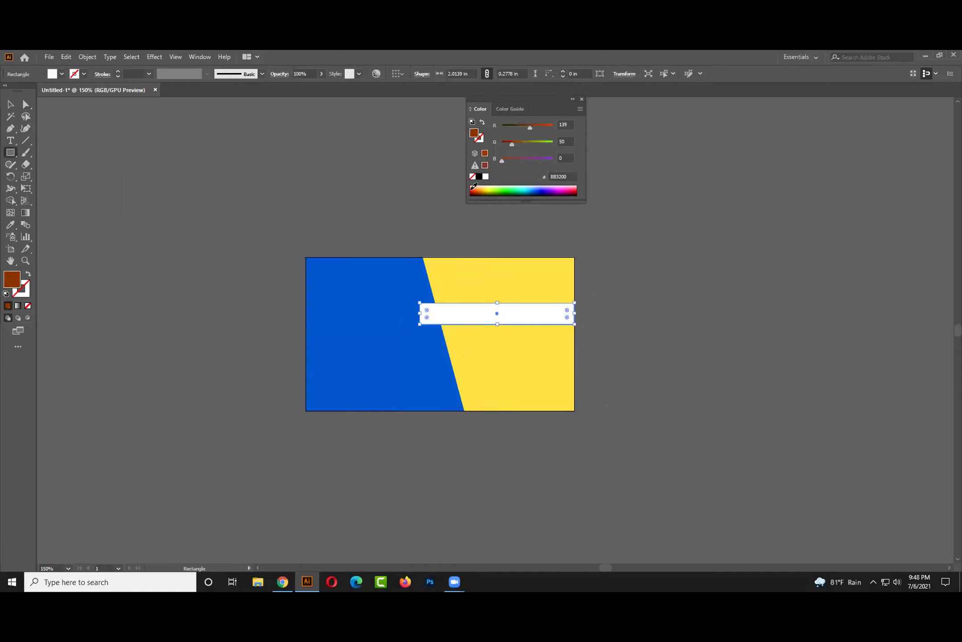
pyautogui.click(480, 186)
pyautogui.click(480, 186)
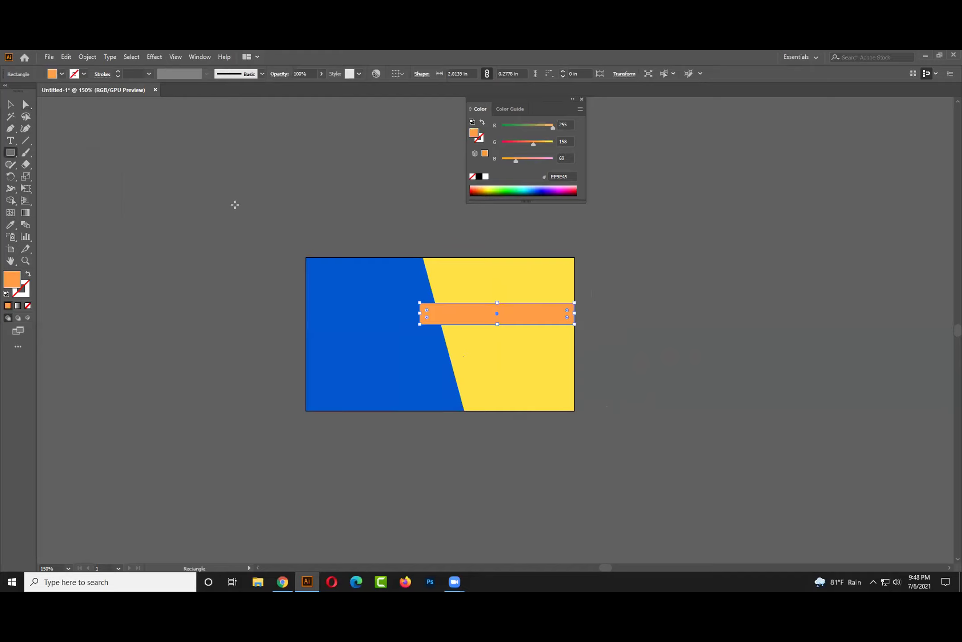
pyautogui.click(10, 105)
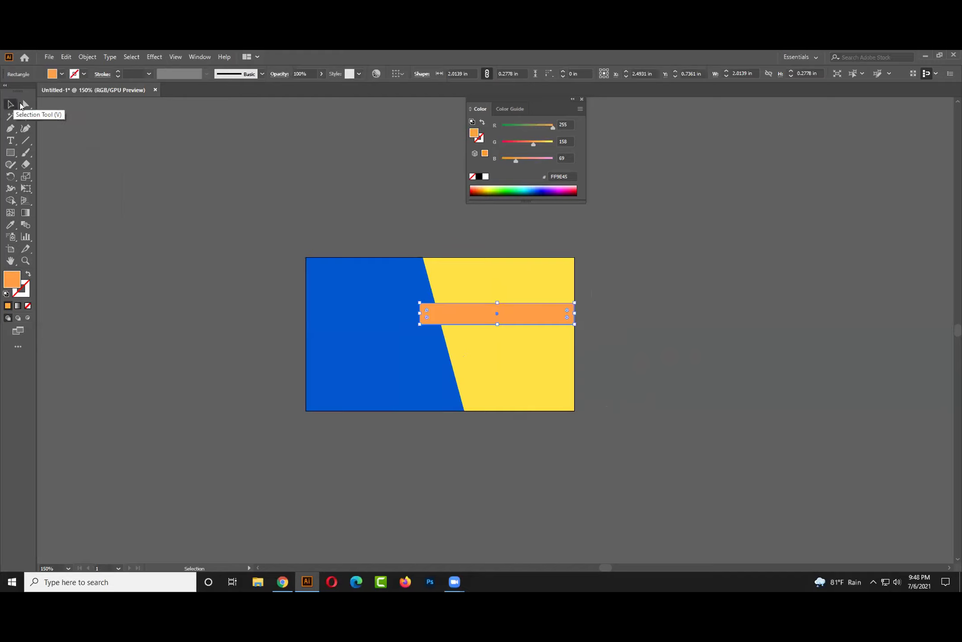
# - Draw a small triangle about 0.3 inches wide outside the artboard with the Polygon tool and fill it with dark orange AF5205
pyautogui.click(10, 153)
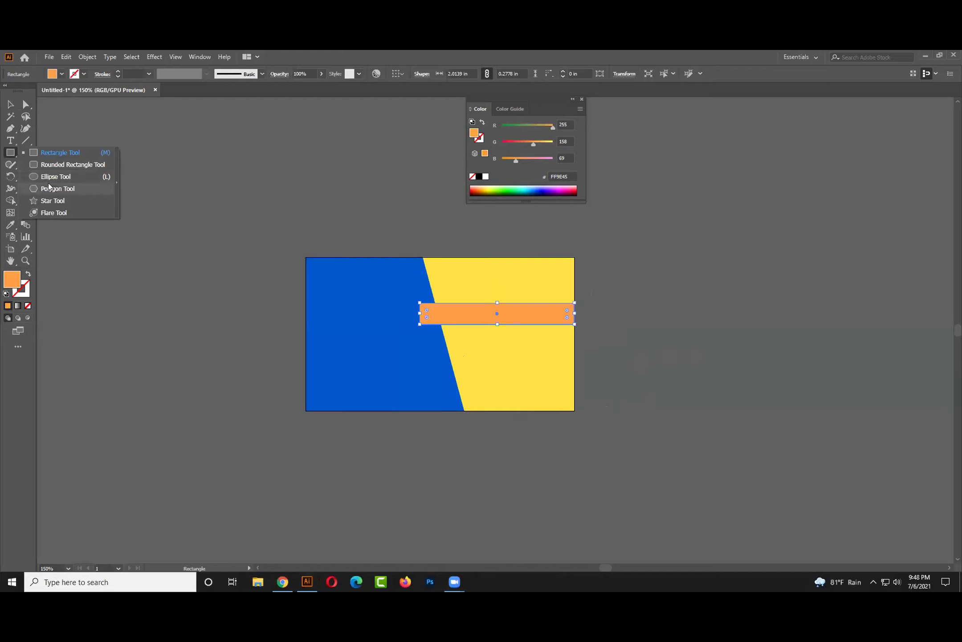
pyautogui.click(49, 187)
pyautogui.moveTo(215, 216); pyautogui.dragTo(225, 224)
pyautogui.press('Down')
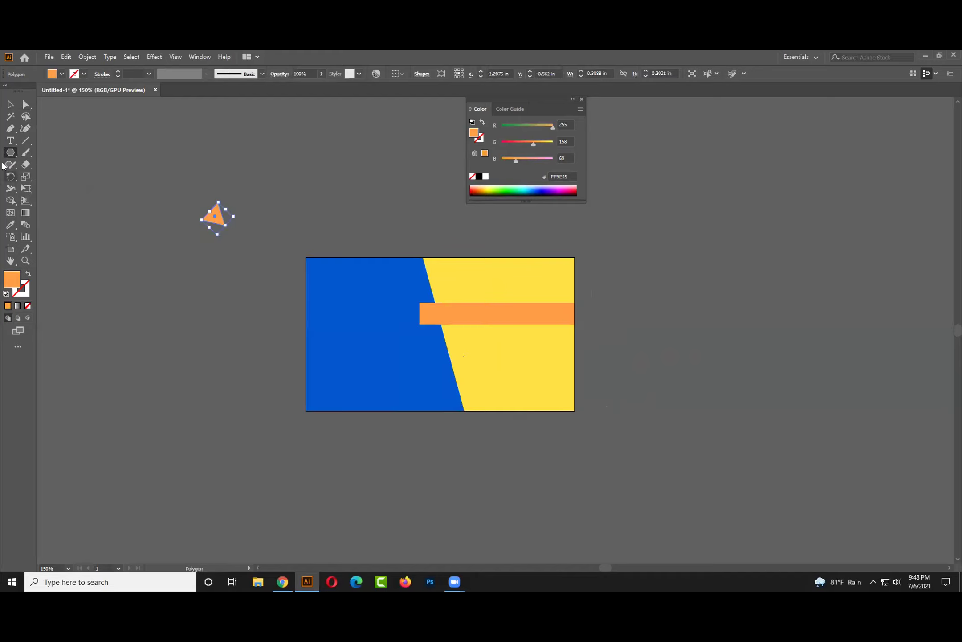
pyautogui.doubleClick(11, 277)
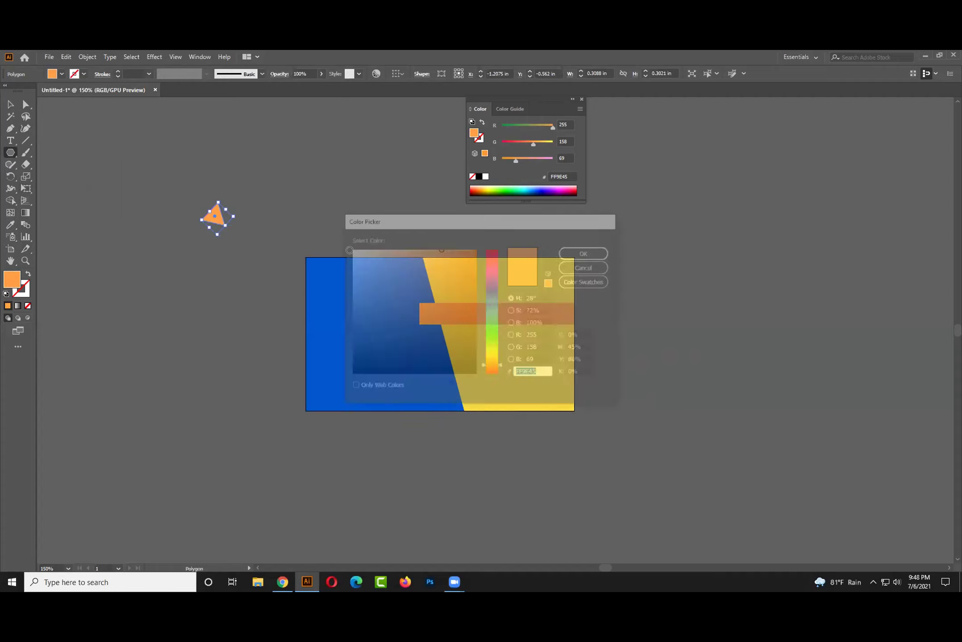
pyautogui.click(475, 303)
pyautogui.click(473, 288)
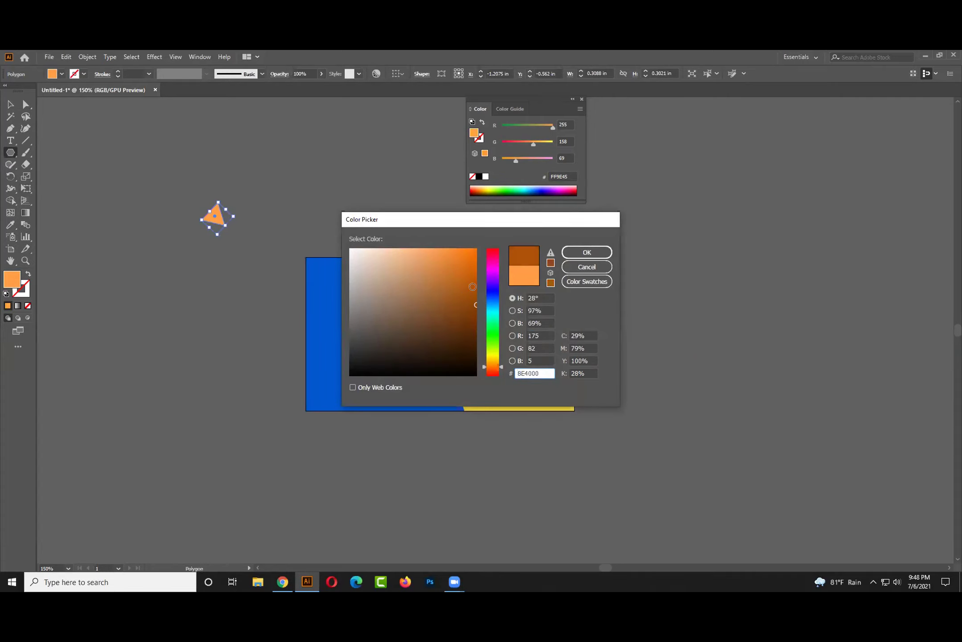
pyautogui.click(587, 252)
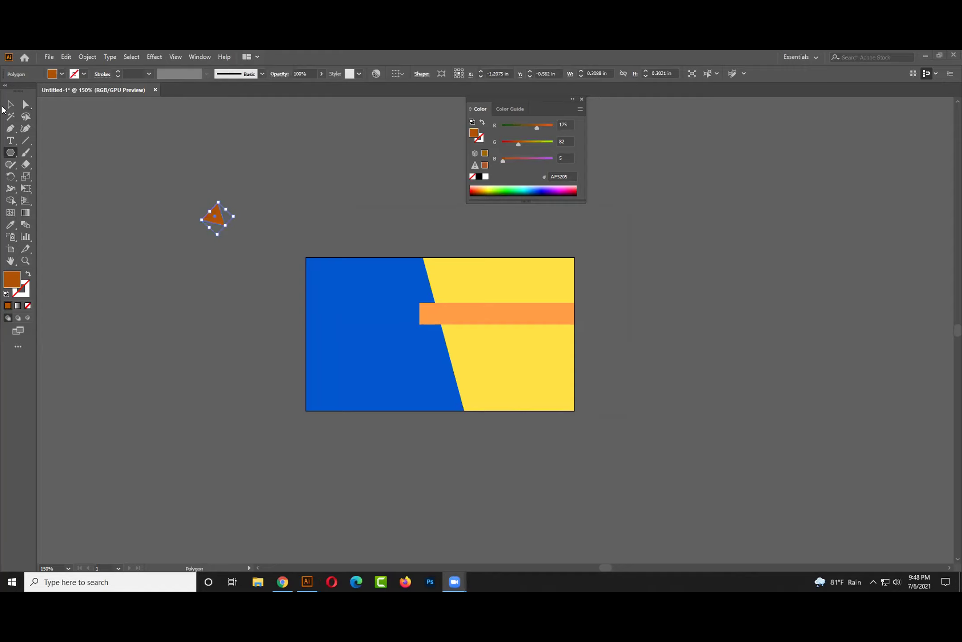
# - Place the dark orange triangle beneath the bar's left end and adjust its corner points to form a ribbon fold against the slanted edge
pyautogui.click(10, 105)
pyautogui.press('a')
pyautogui.moveTo(222, 220); pyautogui.dragTo(344, 318)
pyautogui.scroll(4, 445, 347)
pyautogui.moveTo(338, 320); pyautogui.dragTo(430, 263)
pyautogui.click(277, 332)
pyautogui.moveTo(277, 332); pyautogui.dragTo(450, 337)
pyautogui.keyDown('alt'); pyautogui.scroll(4, 346, 271); pyautogui.keyUp('alt')
pyautogui.moveTo(327, 244)
pyautogui.mouseDown()
pyautogui.moveTo(335, 256)
pyautogui.moveTo(341, 246)
pyautogui.mouseUp()
pyautogui.scroll(-5, 344, 268)
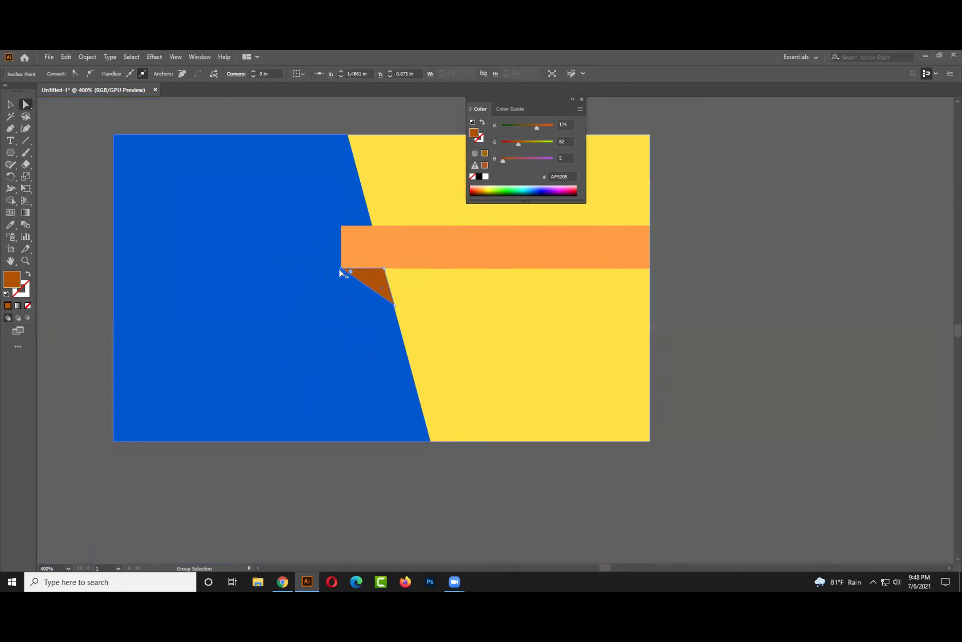
pyautogui.scroll(-3, 343, 273)
# - Fill the blue background rectangle with the lightest gray swatch after trying teal 00A99D
pyautogui.click(301, 267)
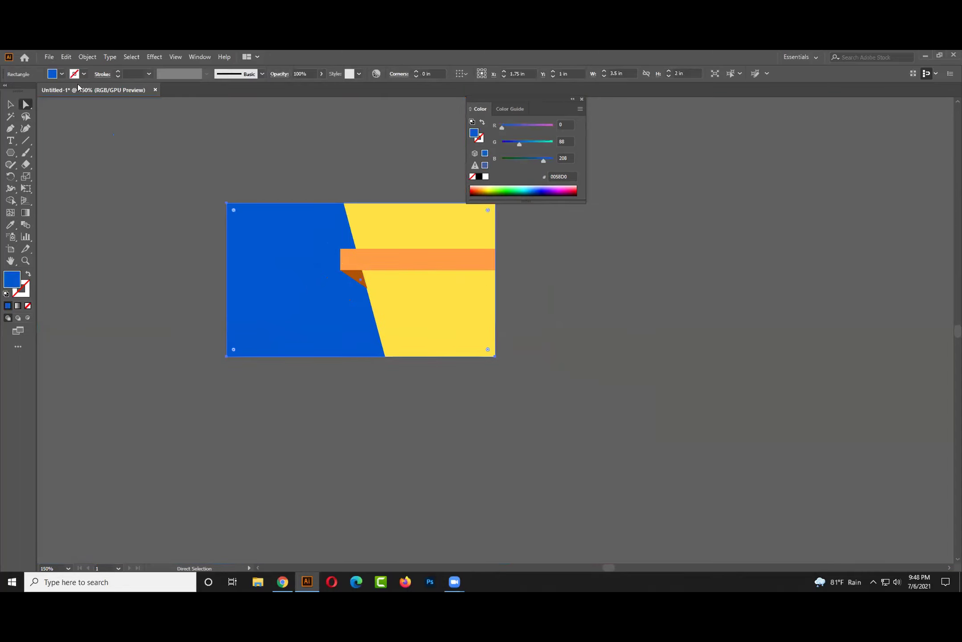
pyautogui.click(62, 73)
pyautogui.click(63, 98)
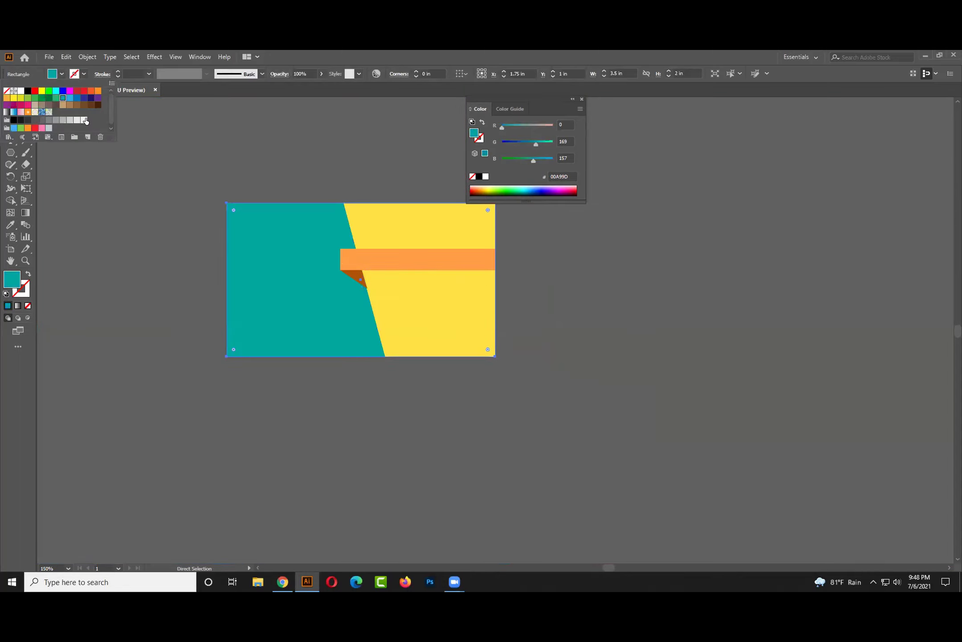
pyautogui.click(84, 120)
pyautogui.click(10, 104)
pyautogui.click(208, 163)
# - Change the slanted yellow shape's fill to light blue 73C2FF
pyautogui.click(451, 302)
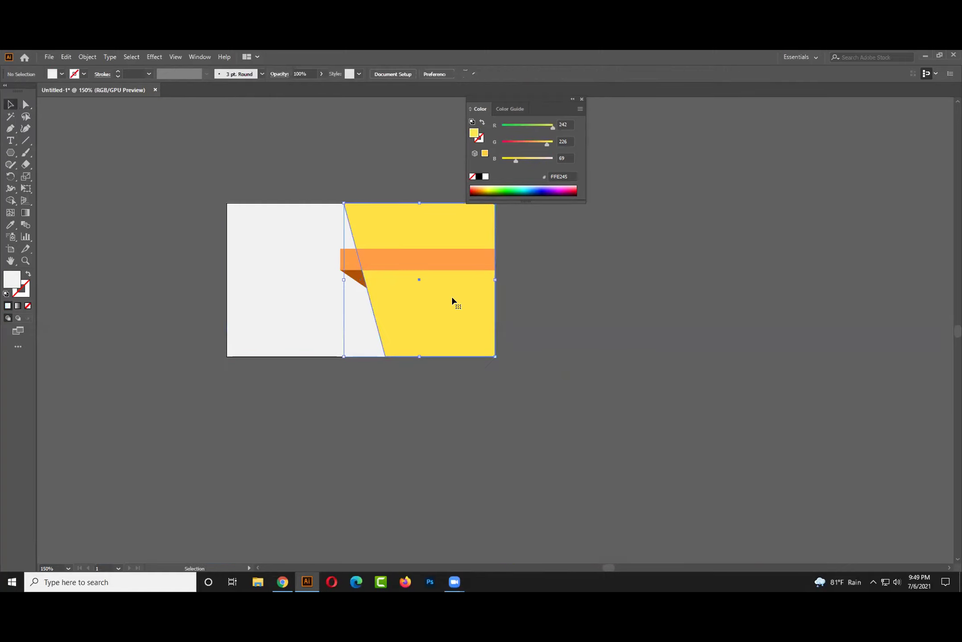
pyautogui.click(529, 186)
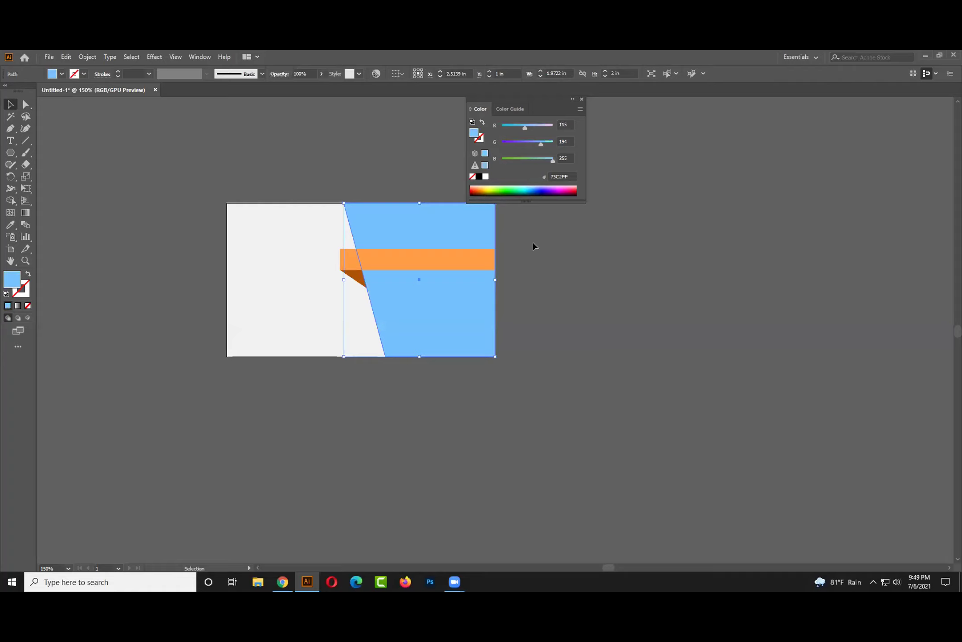
# - Lower the tip of the dark orange fold triangle slightly so it meets the light blue shape's slanted edge
pyautogui.click(518, 258)
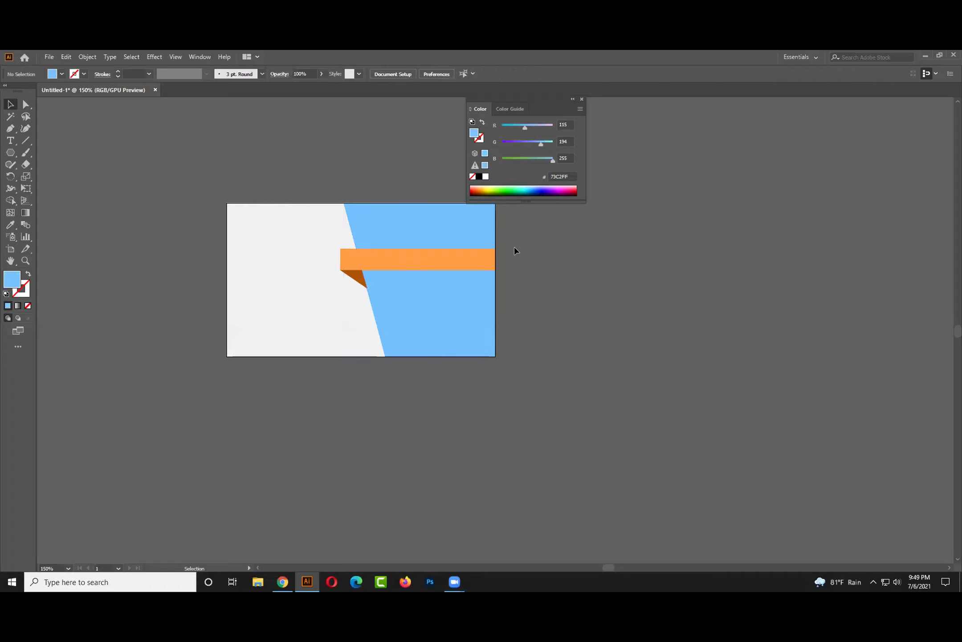
pyautogui.scroll(3, 382, 258)
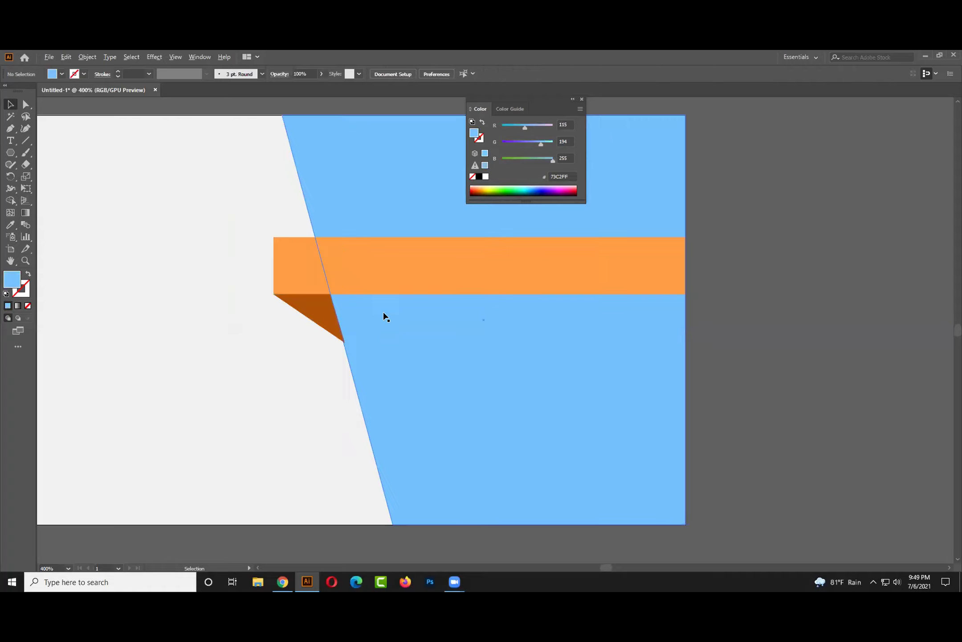
pyautogui.scroll(5, 351, 352)
pyautogui.scroll(-2, 352, 348)
pyautogui.press('a')
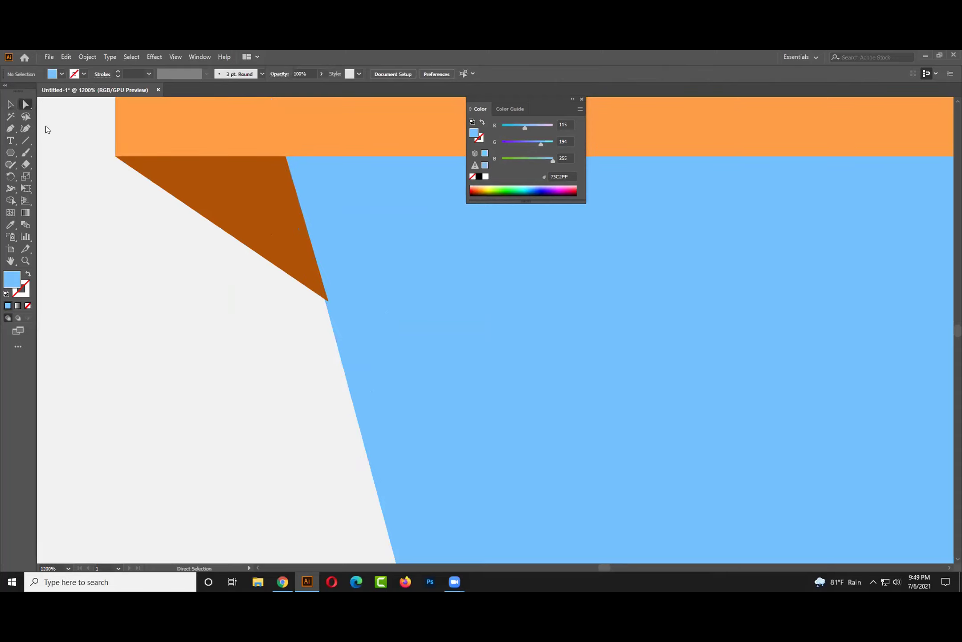
pyautogui.moveTo(326, 302); pyautogui.dragTo(326, 311)
pyautogui.click(361, 337)
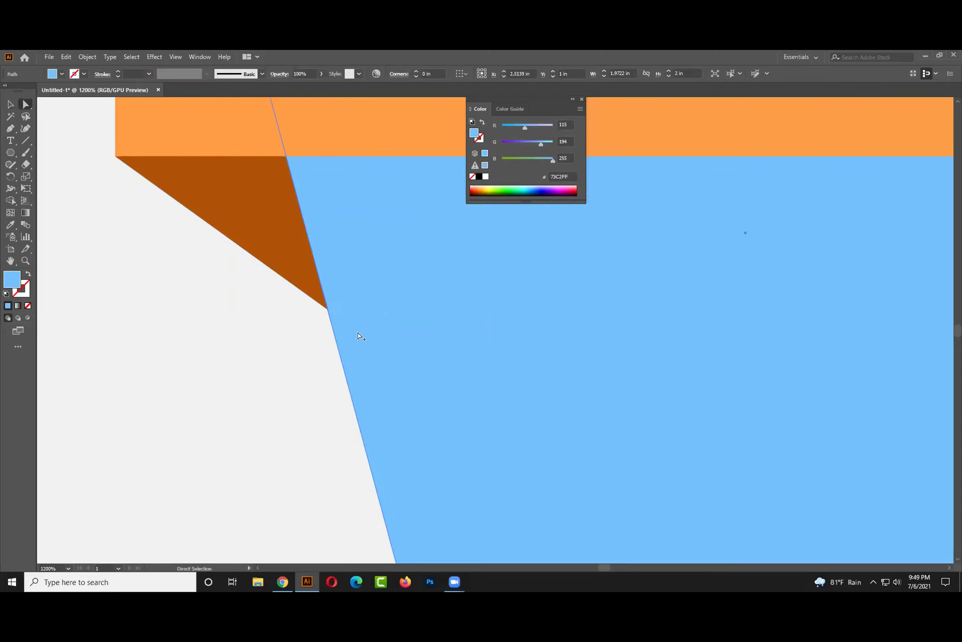
pyautogui.scroll(-6, 360, 337)
pyautogui.click(641, 361)
pyautogui.hscroll(-3, 446, 307)
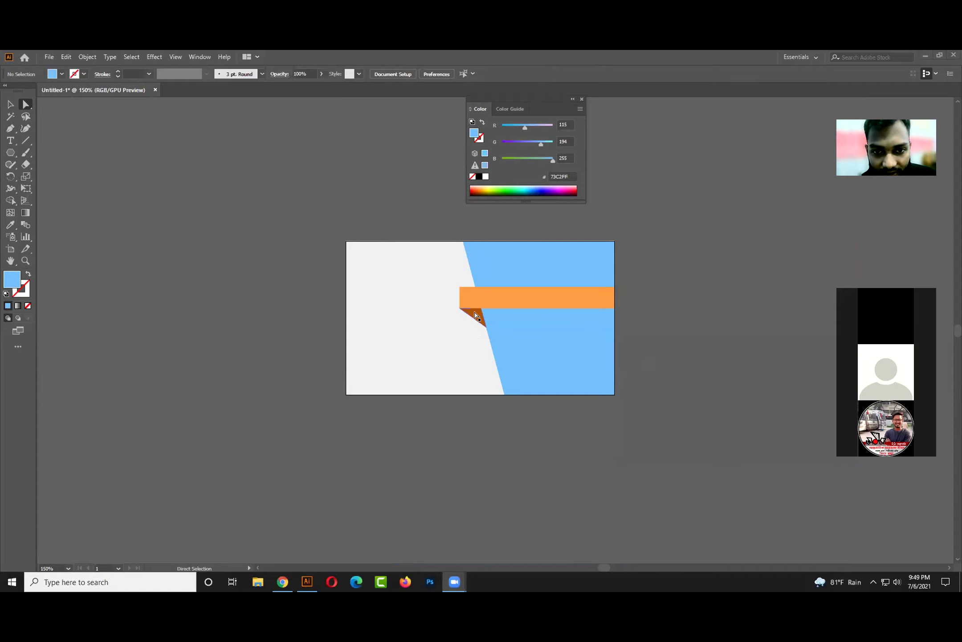
# - Move the dark orange fold triangle off the card and return it beneath the orange bar's left end
pyautogui.click(10, 105)
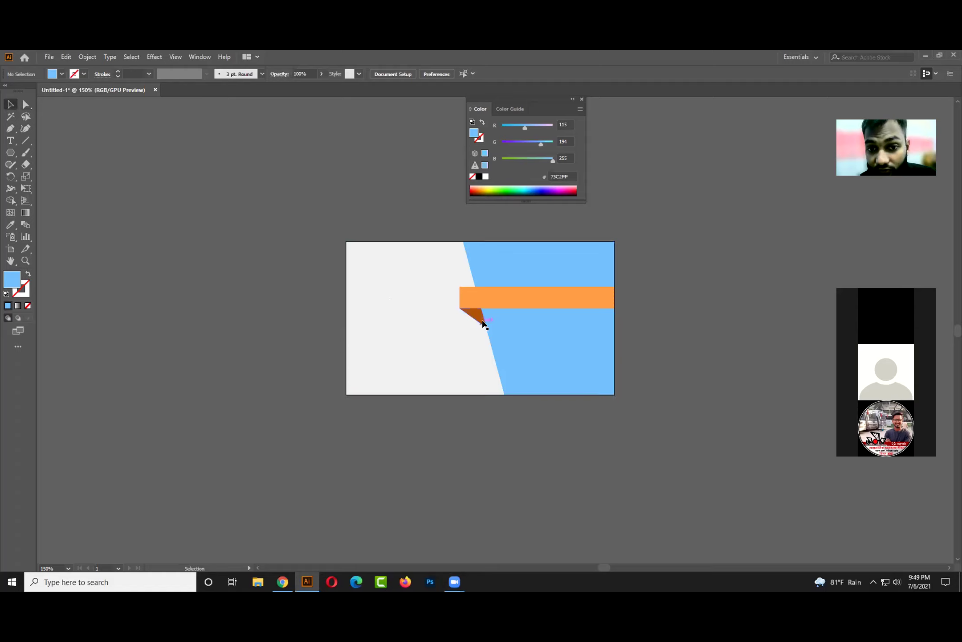
pyautogui.moveTo(468, 314); pyautogui.dragTo(381, 205)
pyautogui.click(337, 283)
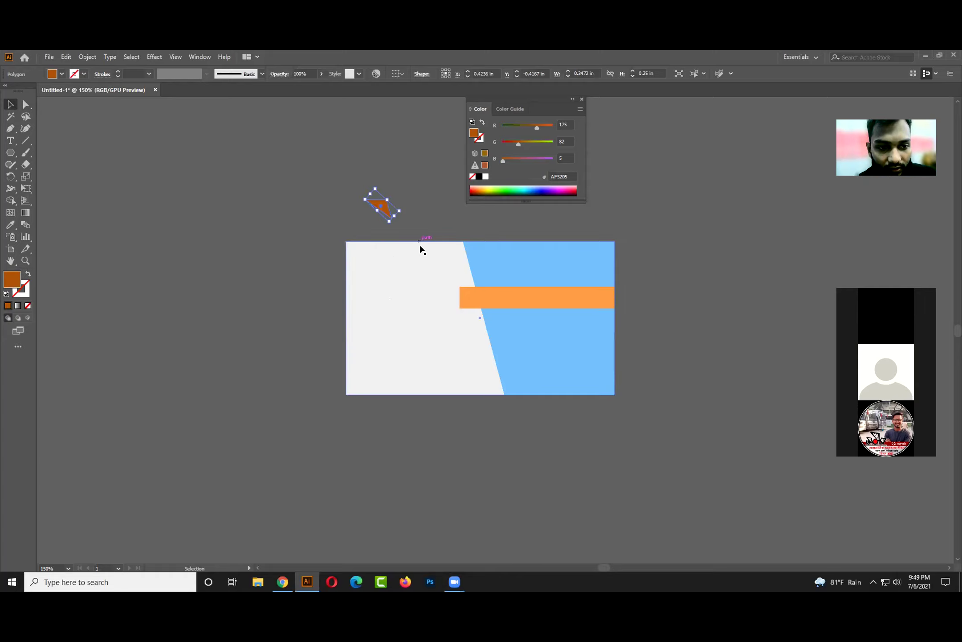
pyautogui.press('a')
pyautogui.moveTo(379, 207); pyautogui.dragTo(474, 318)
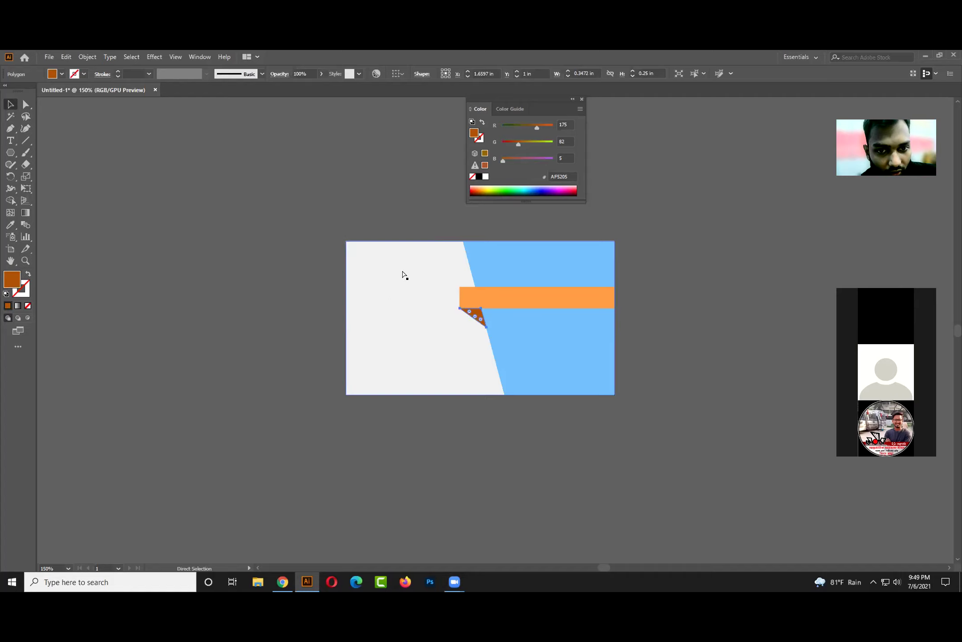
pyautogui.click(387, 201)
pyautogui.press('v')
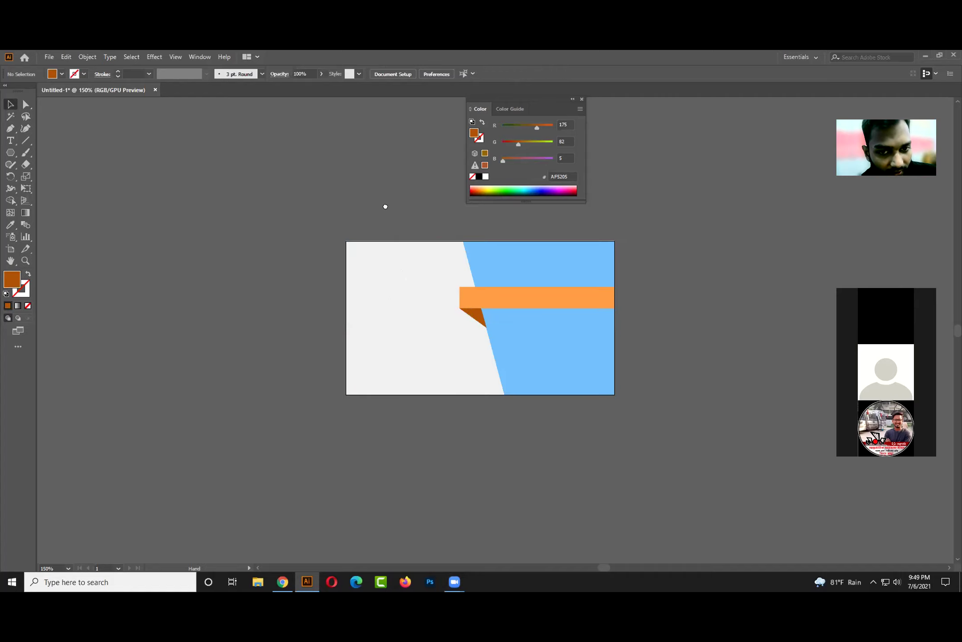
# - Close the floating color controls that cover part of the enlarged card
pyautogui.scroll(1, 385, 212)
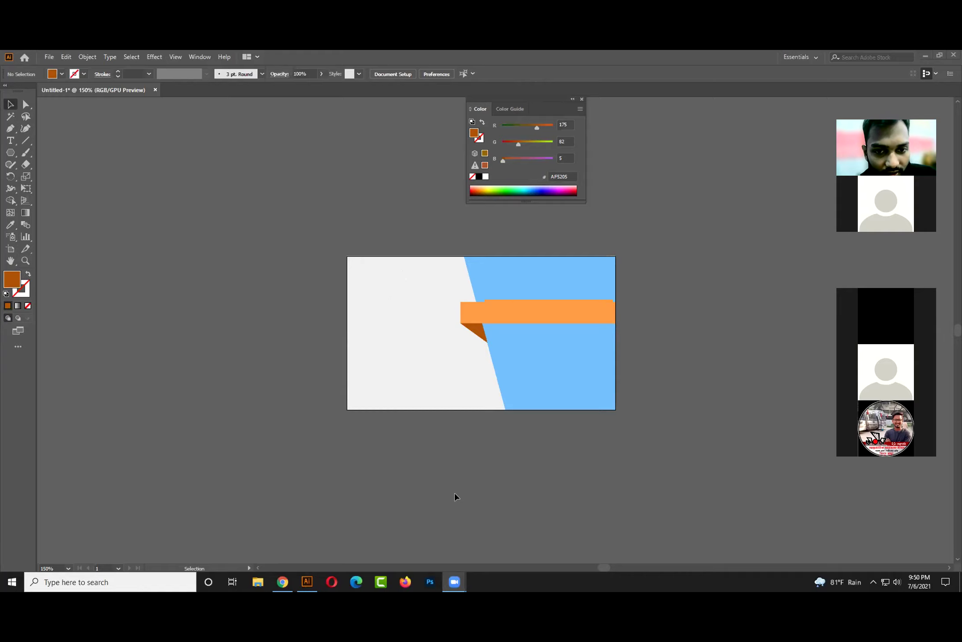
pyautogui.scroll(2, 563, 267)
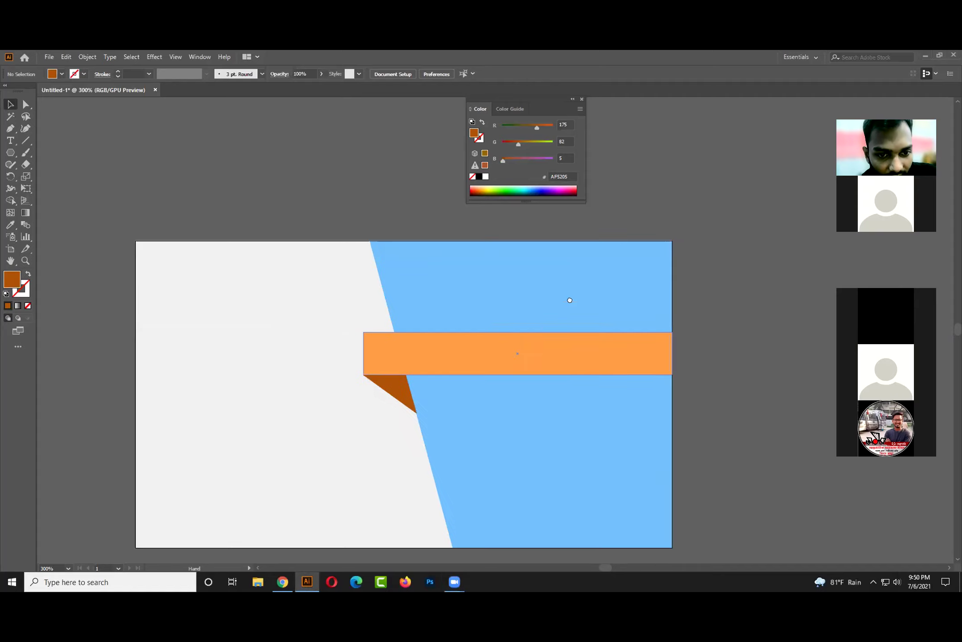
pyautogui.moveTo(570, 300); pyautogui.dragTo(653, 211)
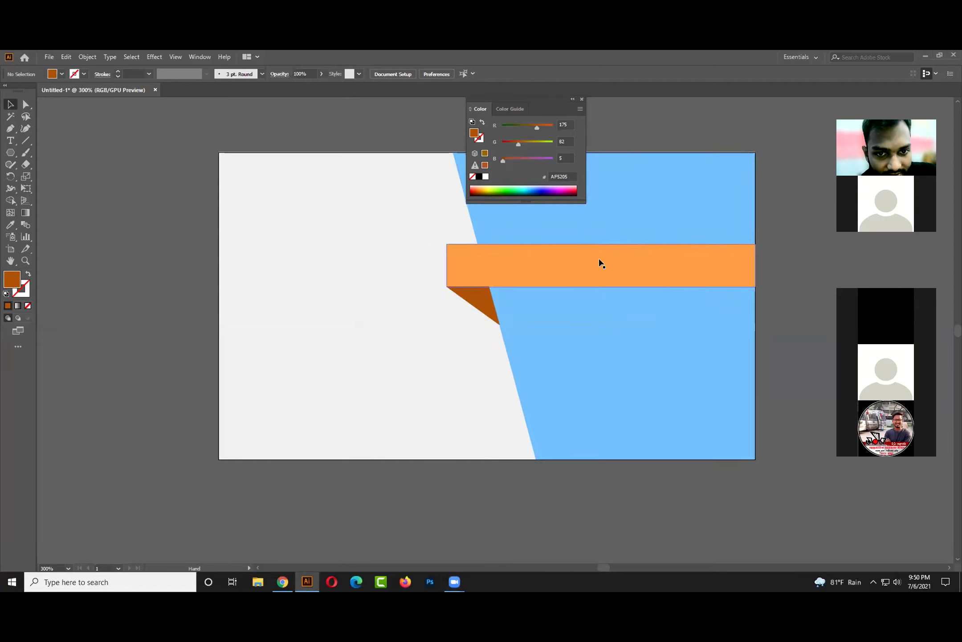
pyautogui.click(582, 100)
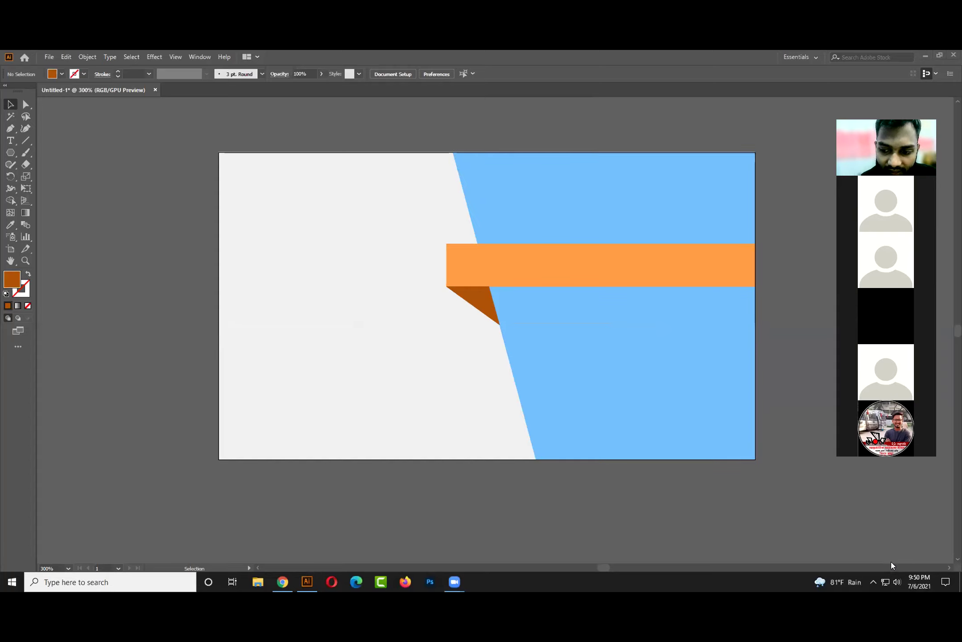
pyautogui.click(897, 582)
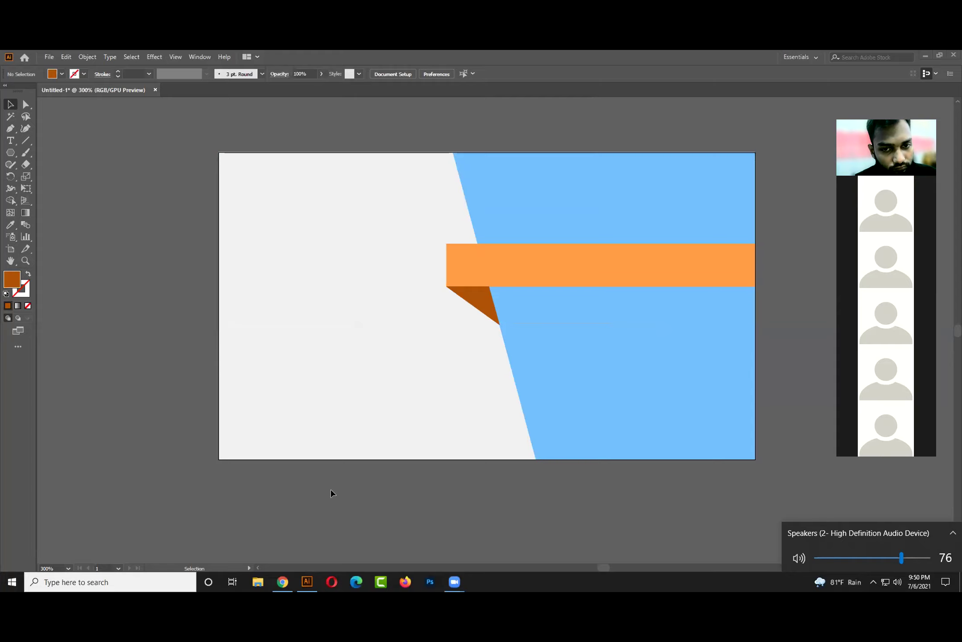
pyautogui.click(355, 481)
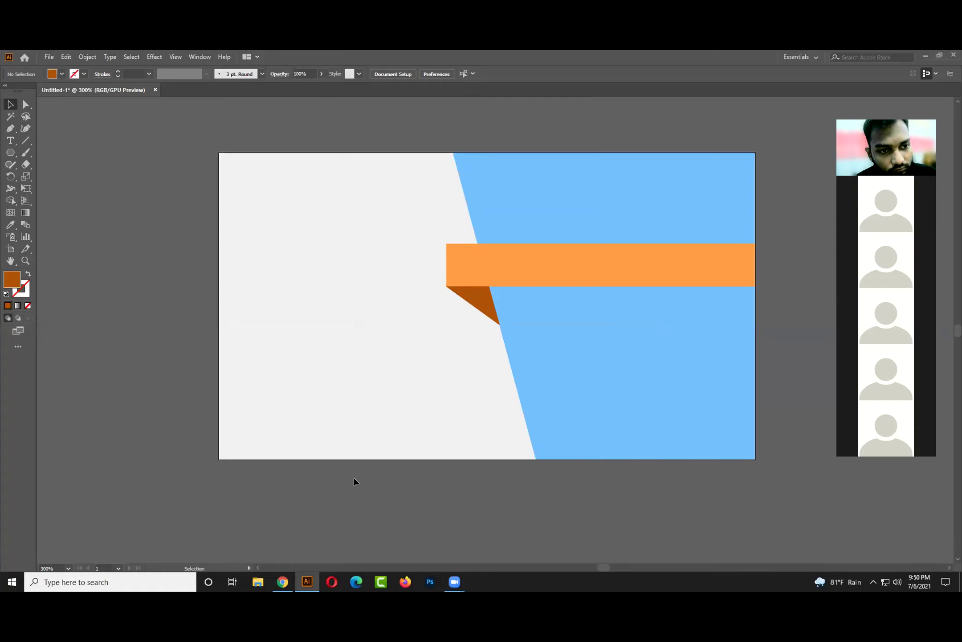
pyautogui.click(475, 298)
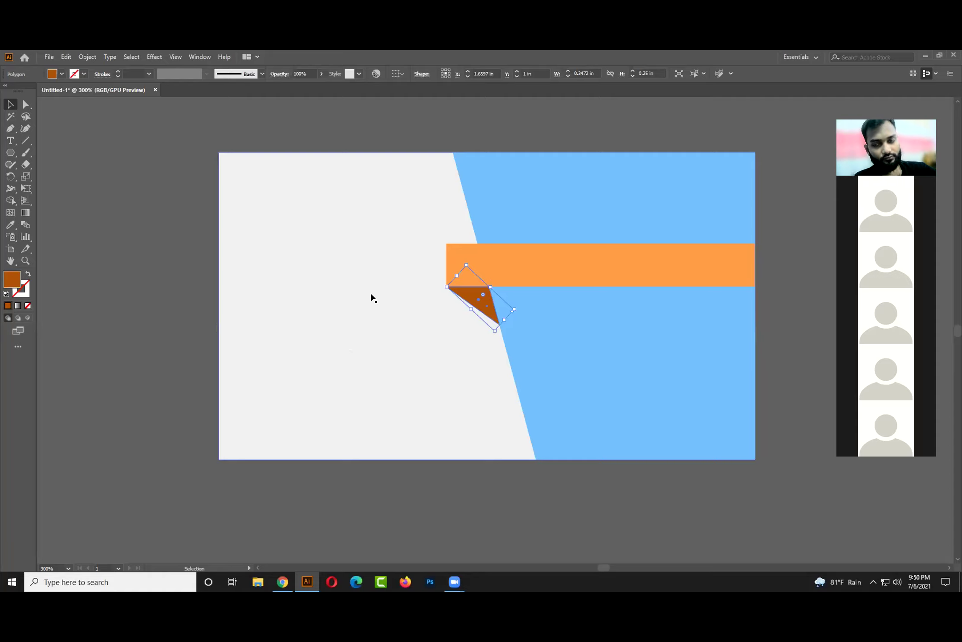
pyautogui.click(777, 294)
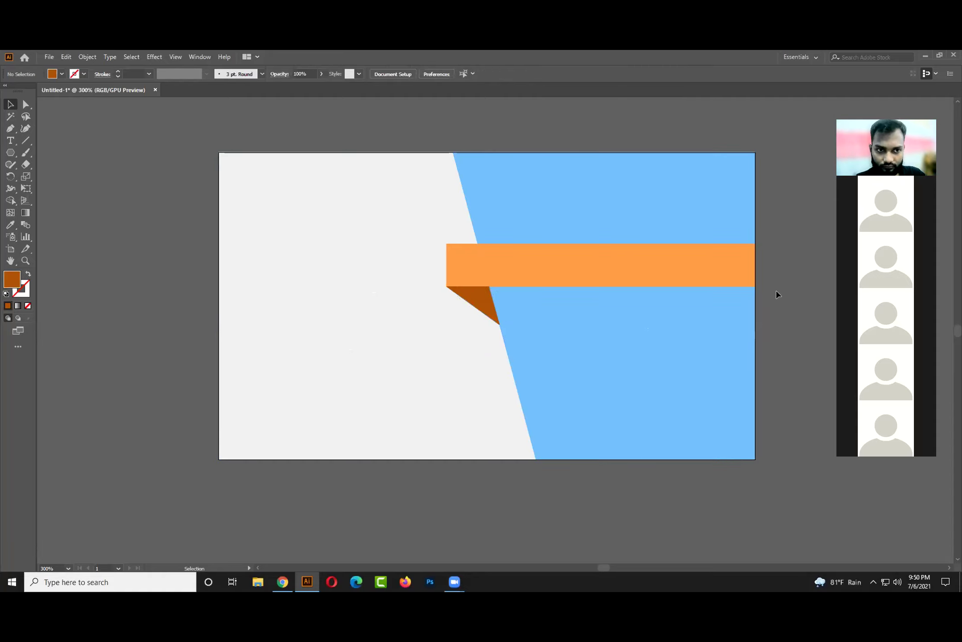
pyautogui.scroll(-1, 473, 344)
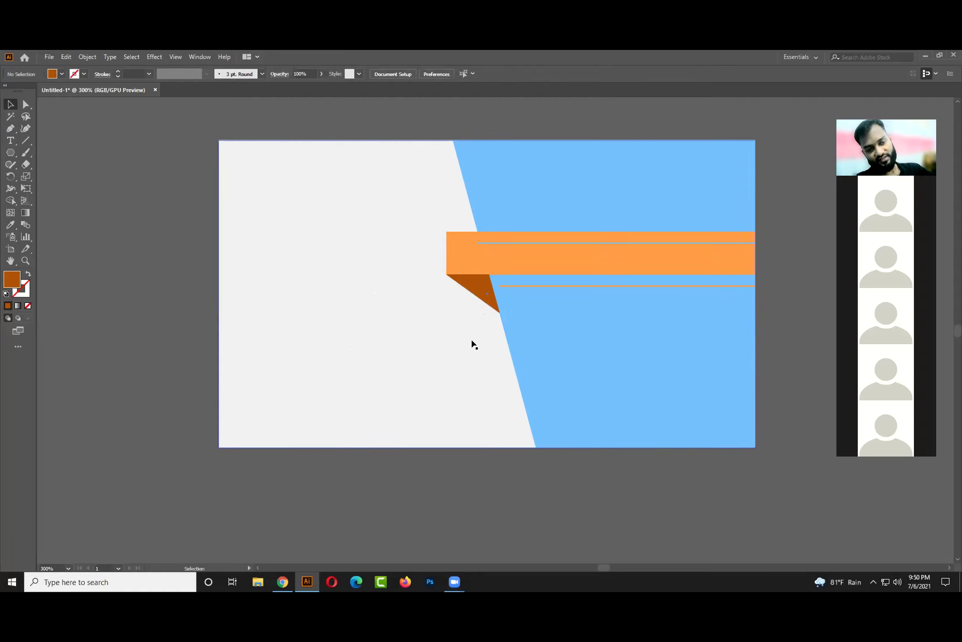
pyautogui.scroll(-3, 473, 344)
pyautogui.hotkey('alt', 'space')
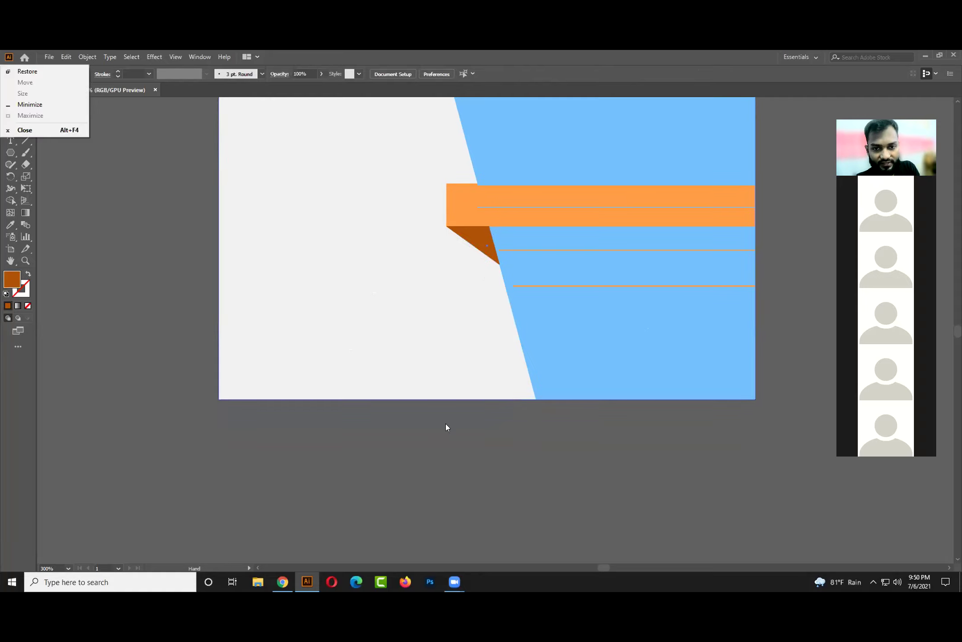
pyautogui.press('Escape')
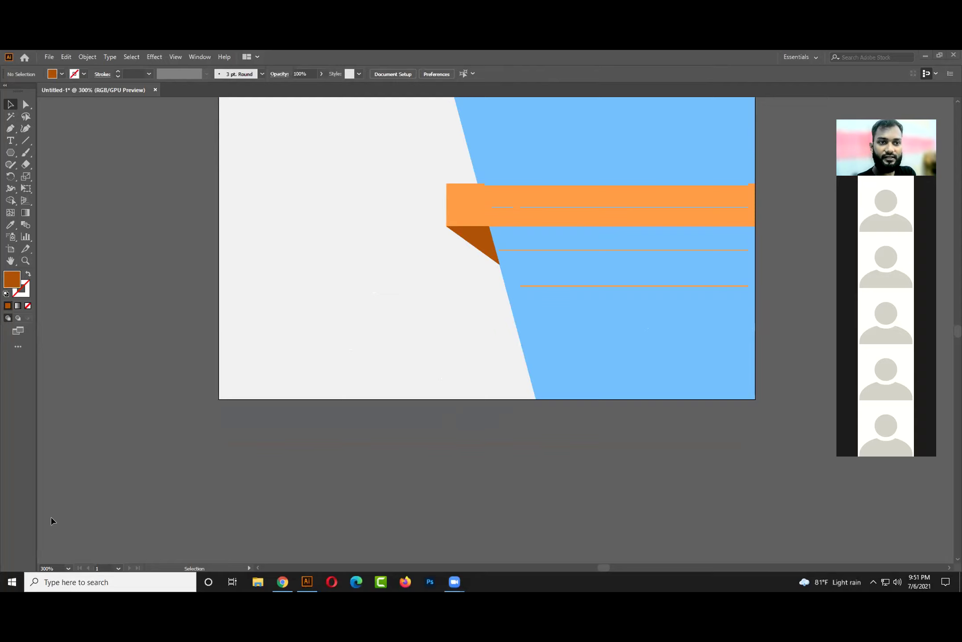
# - Draw a rectangle about 2.03 by 0.90 inches beside the card and a rounded rectangle about 2.29 by 1.14 inches below it
pyautogui.scroll(-2, 237, 207)
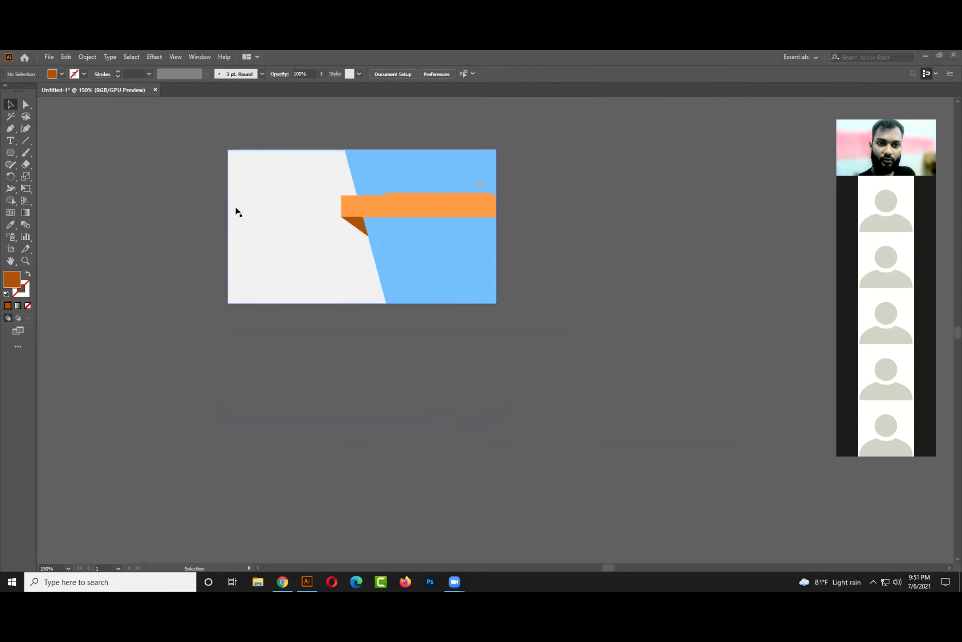
pyautogui.moveTo(242, 234); pyautogui.dragTo(556, 200)
pyautogui.moveTo(11, 159)
pyautogui.mouseDown()
pyautogui.moveTo(47, 154)
pyautogui.moveTo(239, 216)
pyautogui.mouseUp()
pyautogui.click(9, 156)
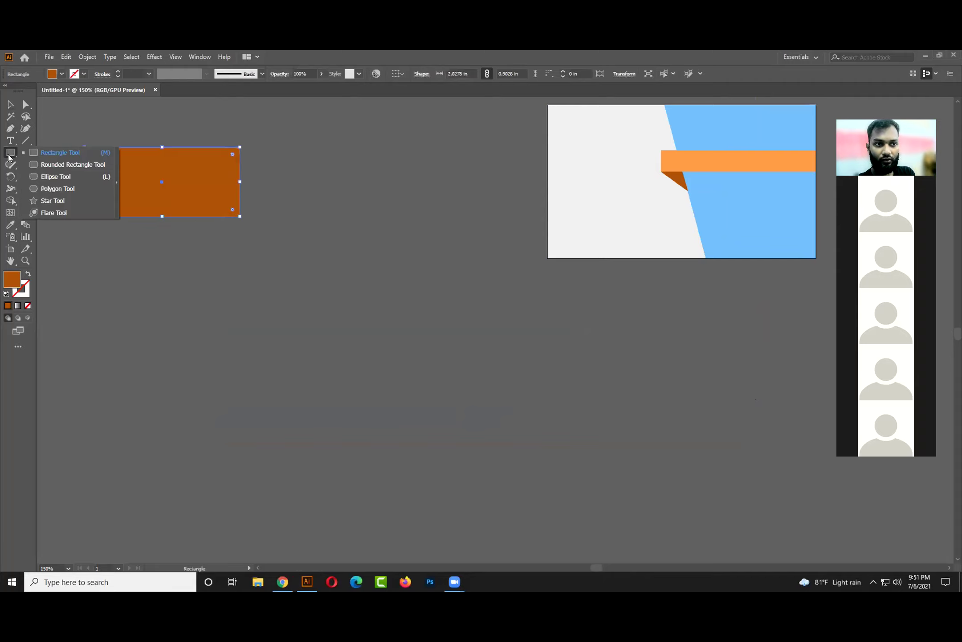
pyautogui.click(50, 166)
pyautogui.moveTo(78, 263); pyautogui.dragTo(254, 351)
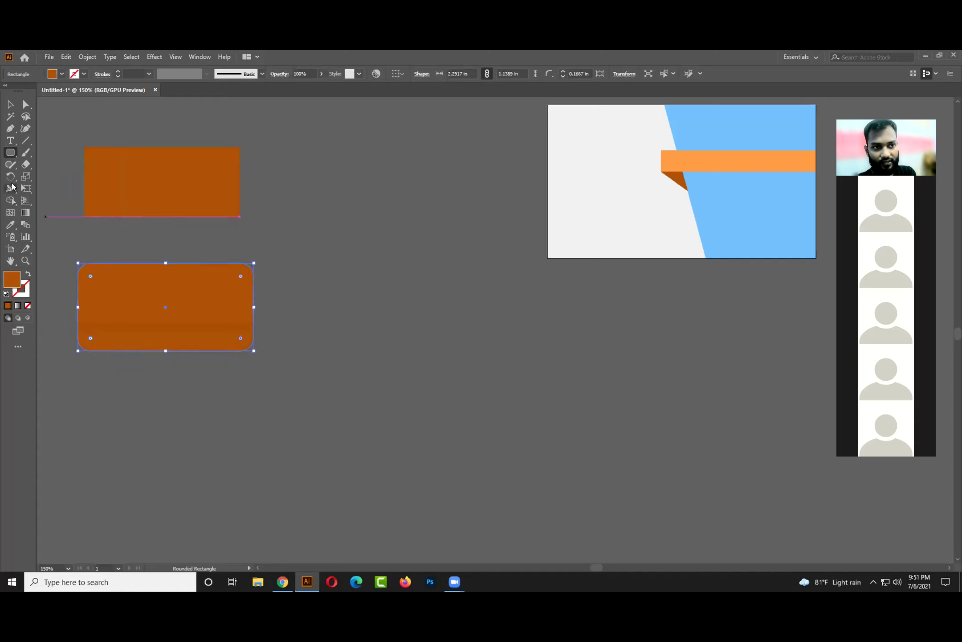
# - Draw a tall ellipse about 0.65 by 1.5 inches, a wide one about 1.63 by 0.54 inches, and a circle about 1.13 inches across
pyautogui.click(10, 153)
pyautogui.click(49, 176)
pyautogui.moveTo(311, 139); pyautogui.dragTo(360, 253)
pyautogui.moveTo(399, 157); pyautogui.dragTo(524, 198)
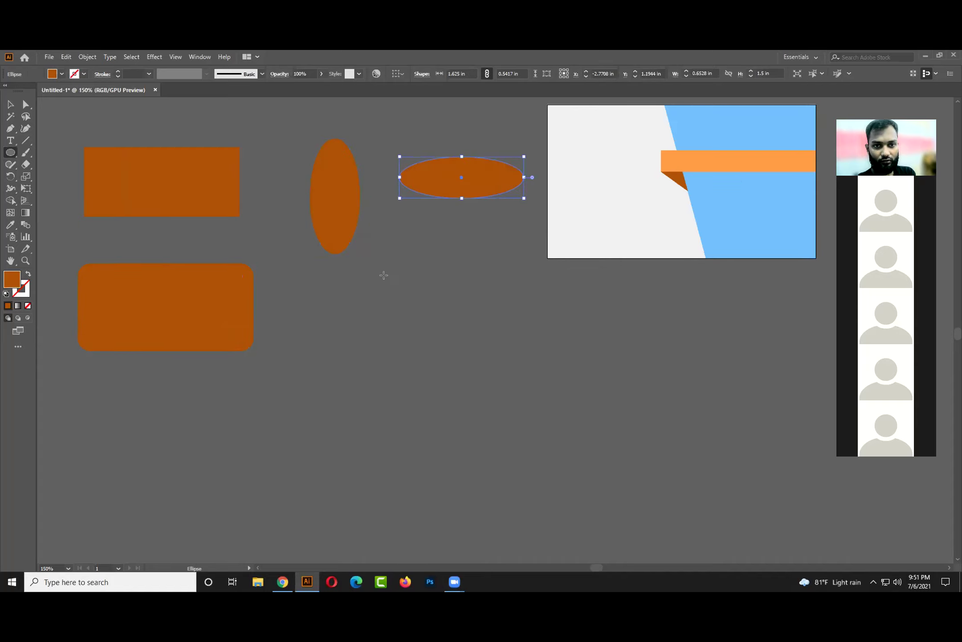
pyautogui.moveTo(441, 297); pyautogui.dragTo(461, 339)
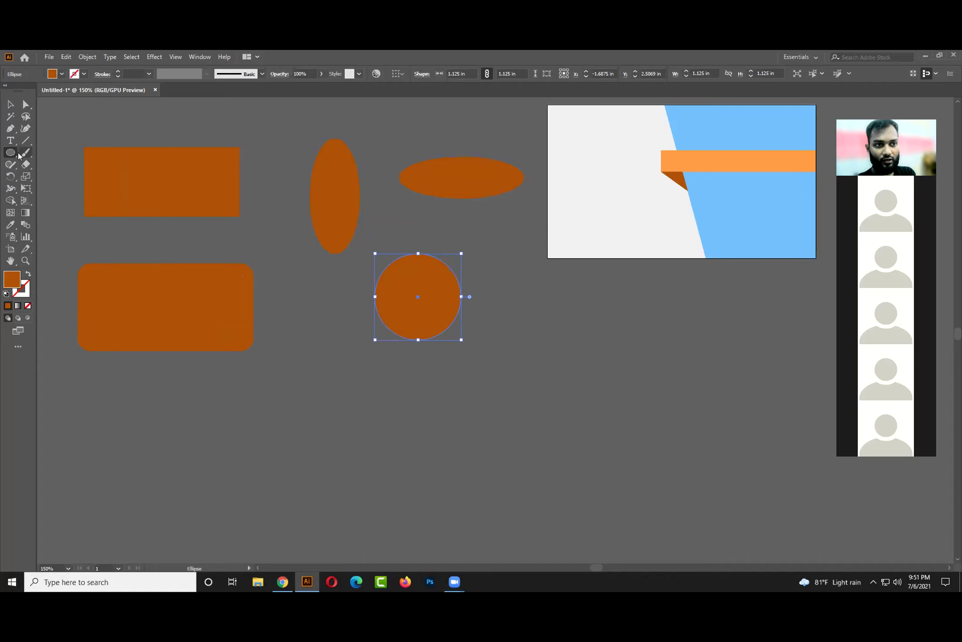
# - Draw a slightly rotated hexagon below the rounded rectangle with the Polygon tool and deselect it
pyautogui.moveTo(6, 153); pyautogui.dragTo(72, 188)
pyautogui.moveTo(144, 390); pyautogui.dragTo(177, 427)
pyautogui.click(10, 104)
pyautogui.click(295, 417)
pyautogui.moveTo(142, 396); pyautogui.dragTo(127, 428)
pyautogui.click(235, 403)
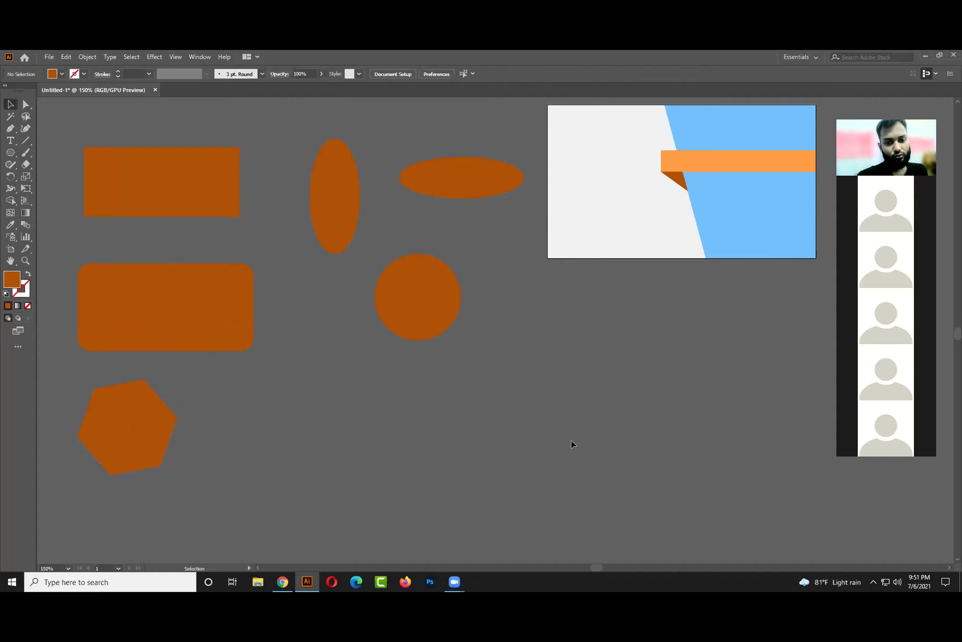
# - Delete all the dark orange practice shapes beside the card
pyautogui.hotkey('ctrl', 'a')
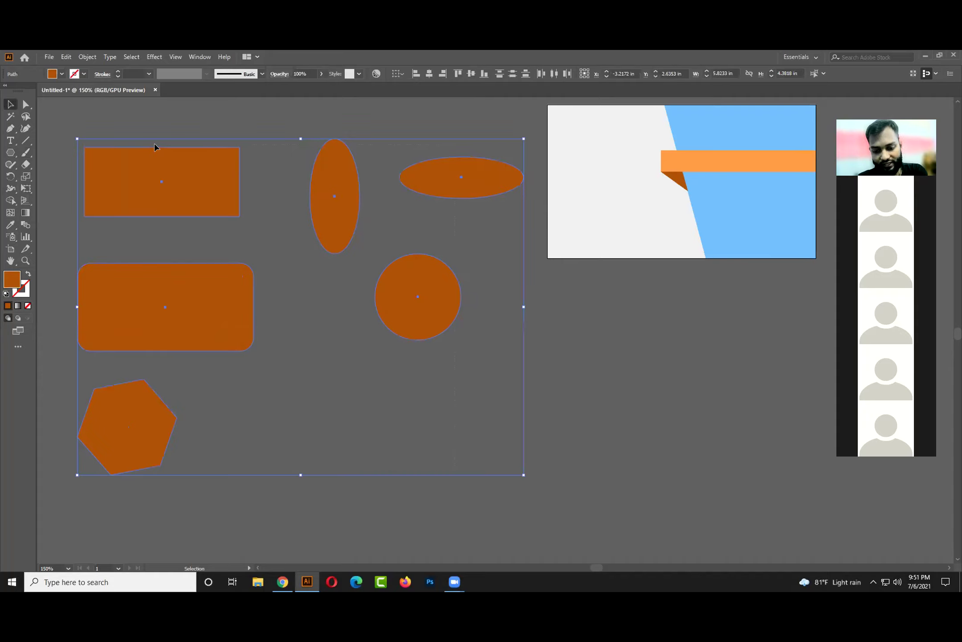
pyautogui.press('Delete')
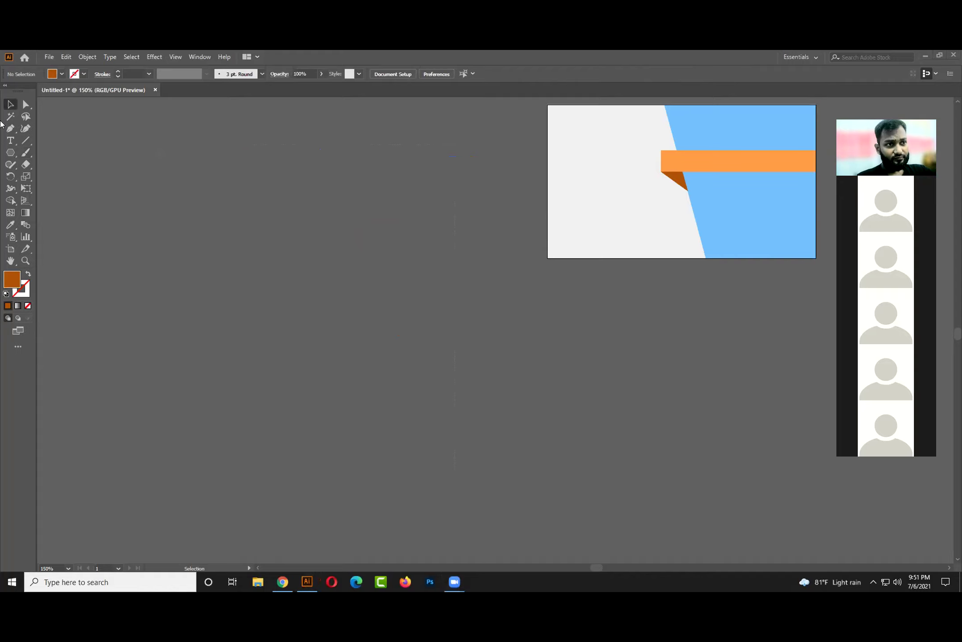
# - Draw a rectangle about 1.76 by 1.17 inches in the empty area beside the card and fill it with yellow
pyautogui.click(11, 152)
pyautogui.click(33, 154)
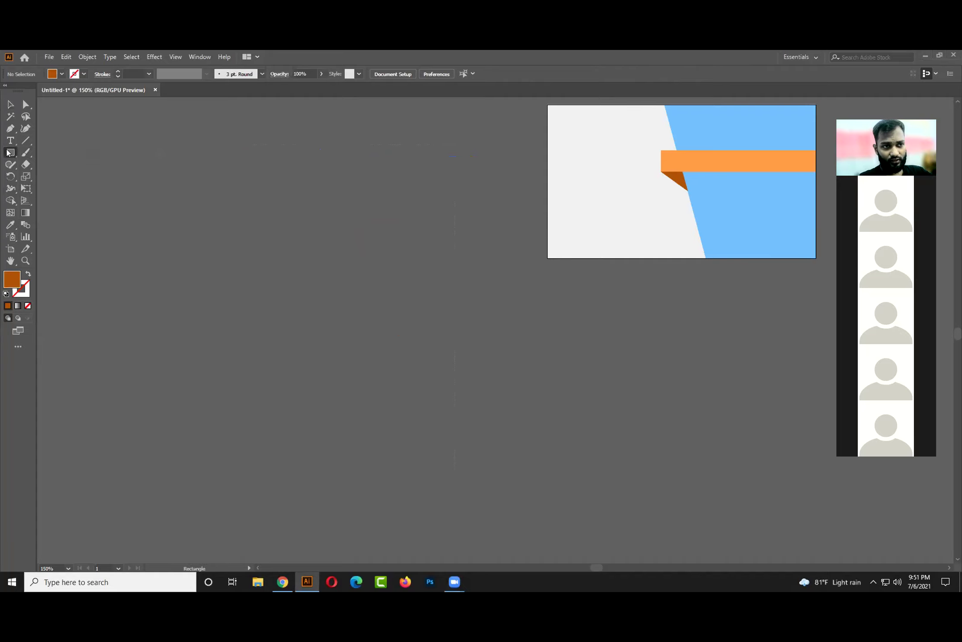
pyautogui.moveTo(10, 153); pyautogui.dragTo(206, 248)
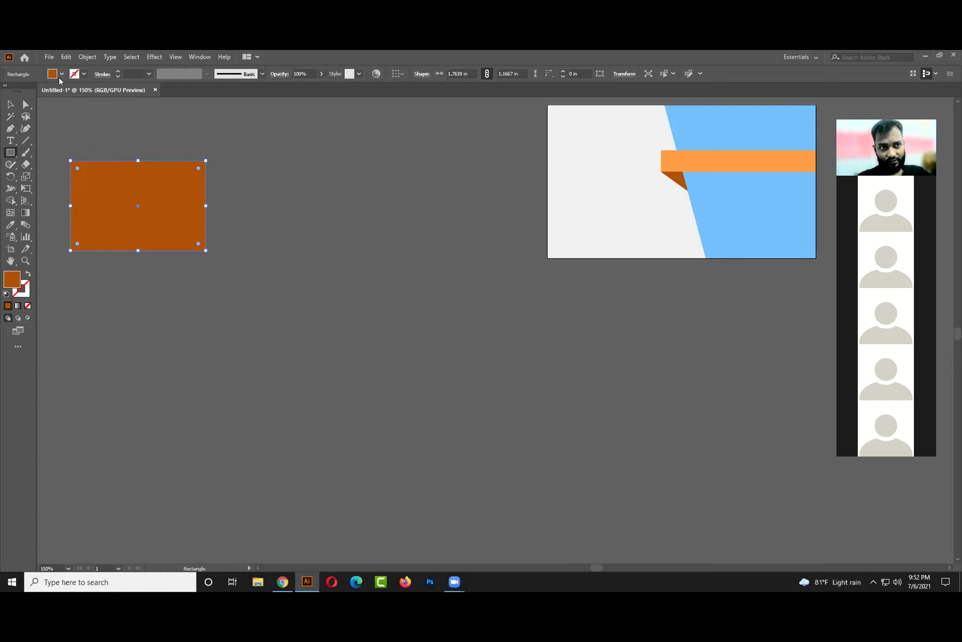
pyautogui.click(59, 77)
pyautogui.click(42, 92)
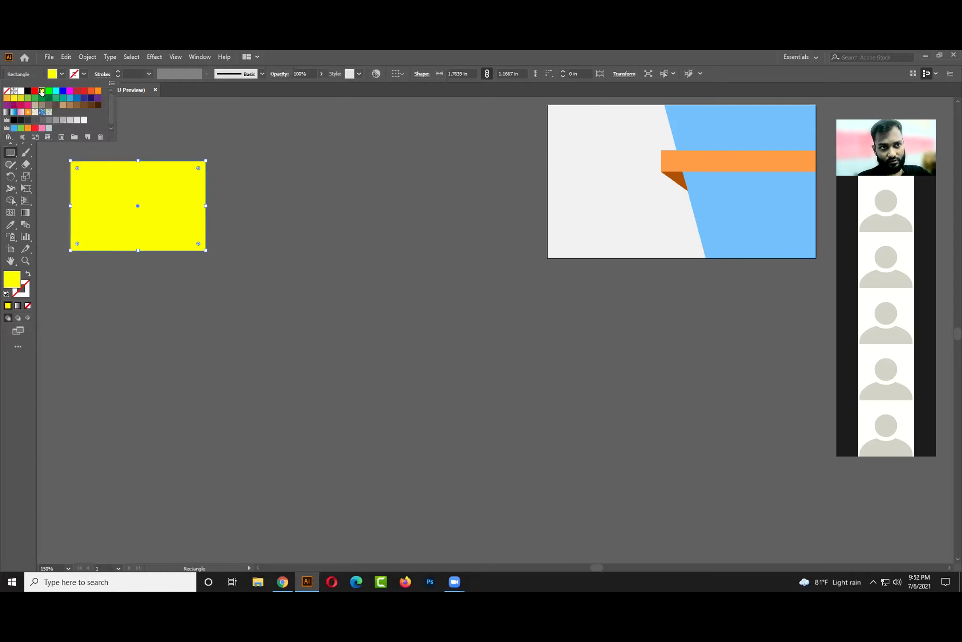
pyautogui.click(330, 54)
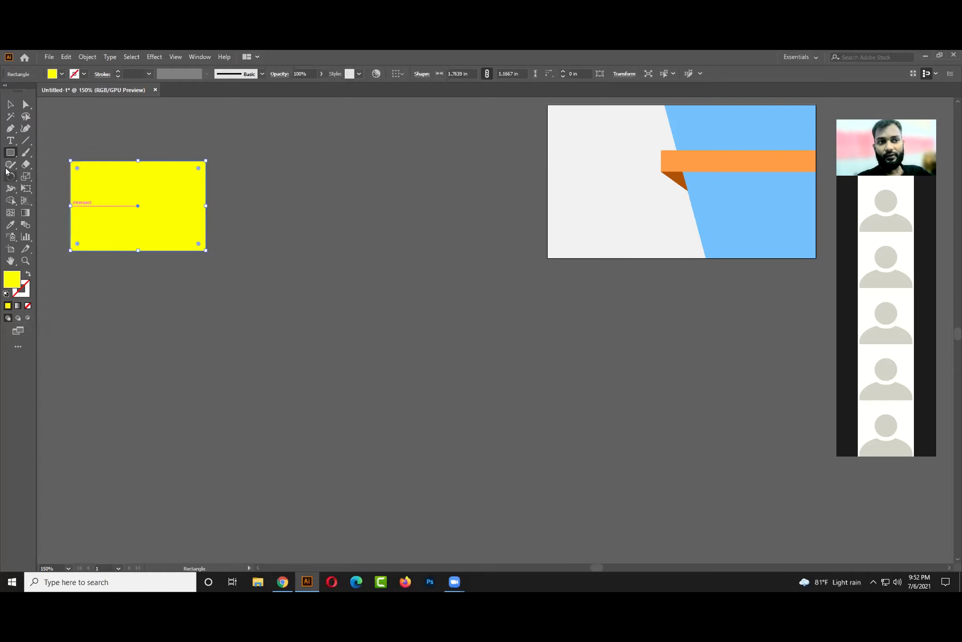
pyautogui.click(11, 152)
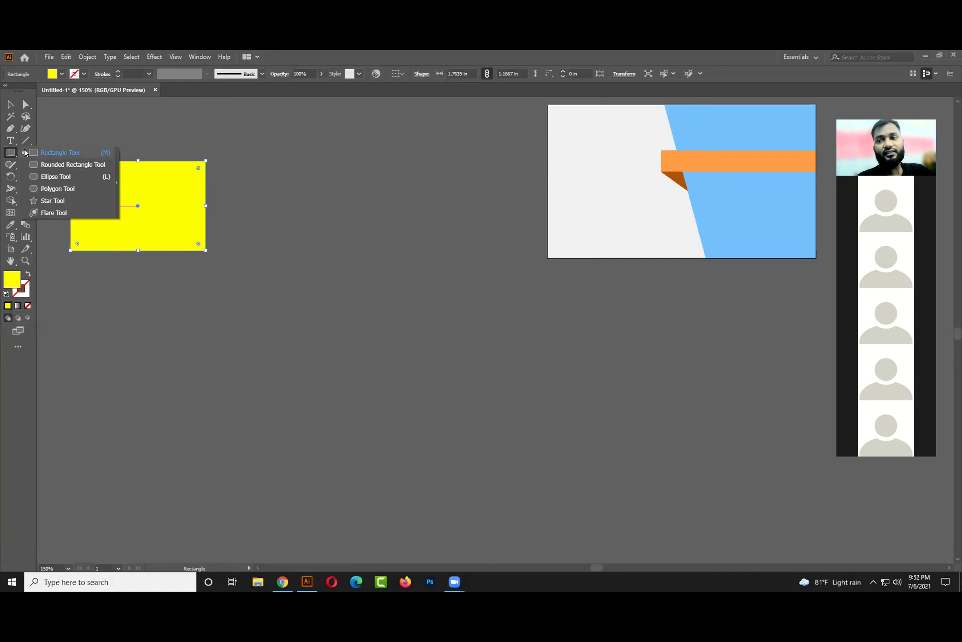
pyautogui.click(25, 153)
pyautogui.click(12, 156)
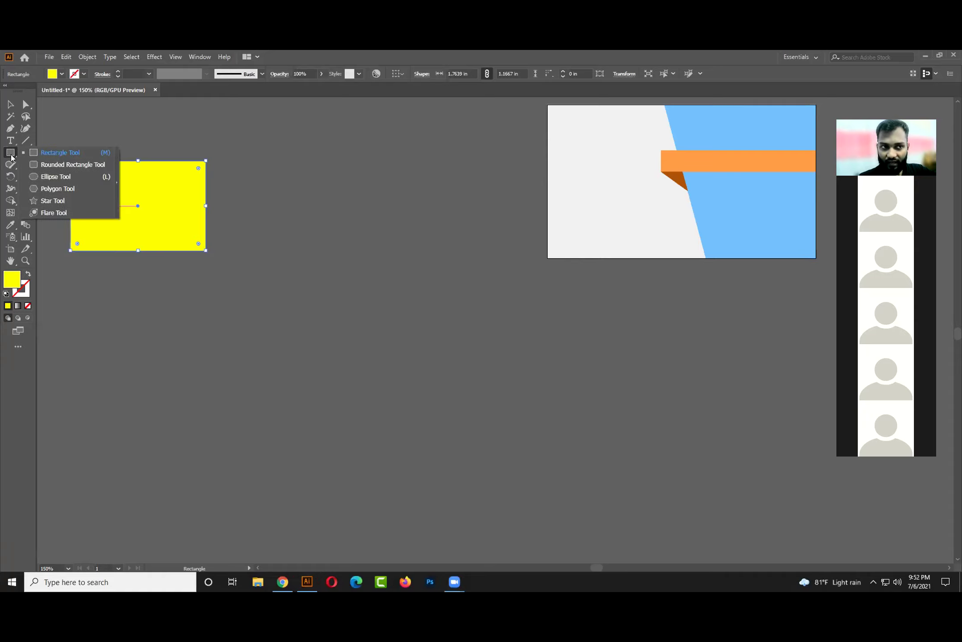
pyautogui.click(21, 158)
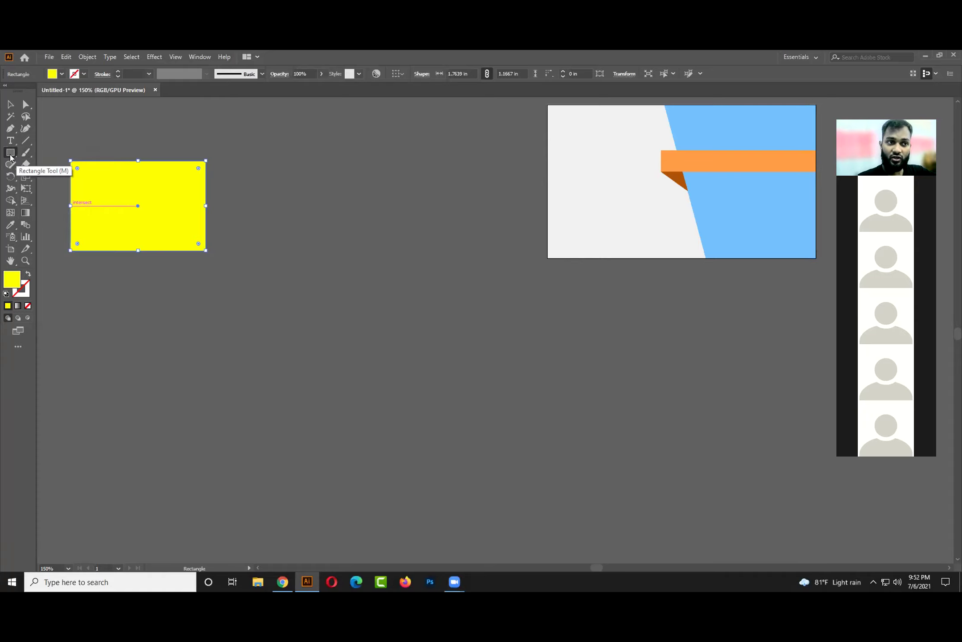
# - Draw a rounded rectangle about 1.89 by 1.14 inches beside the yellow rectangle and move it slightly up
pyautogui.click(12, 154)
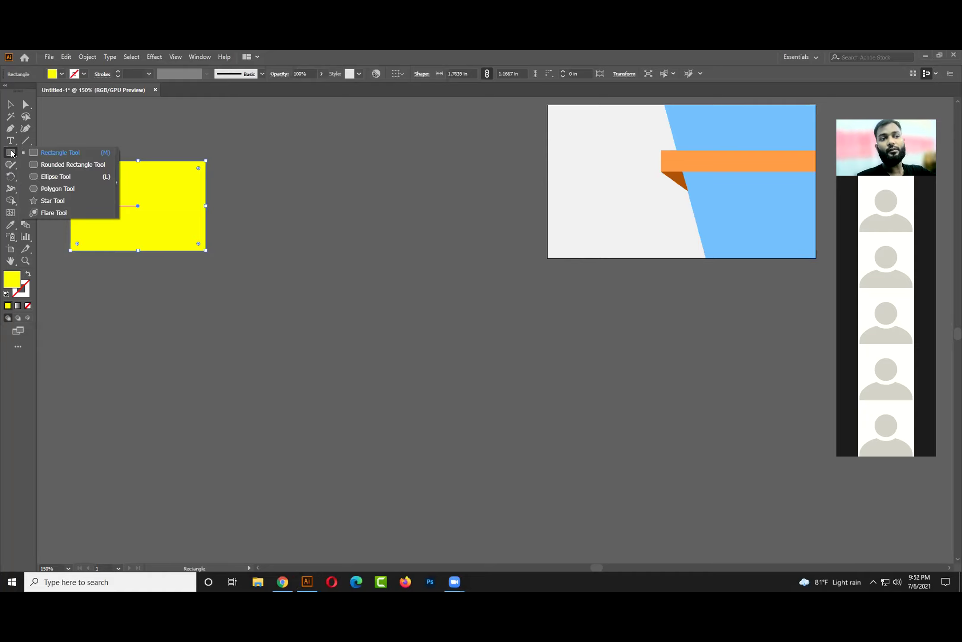
pyautogui.click(58, 165)
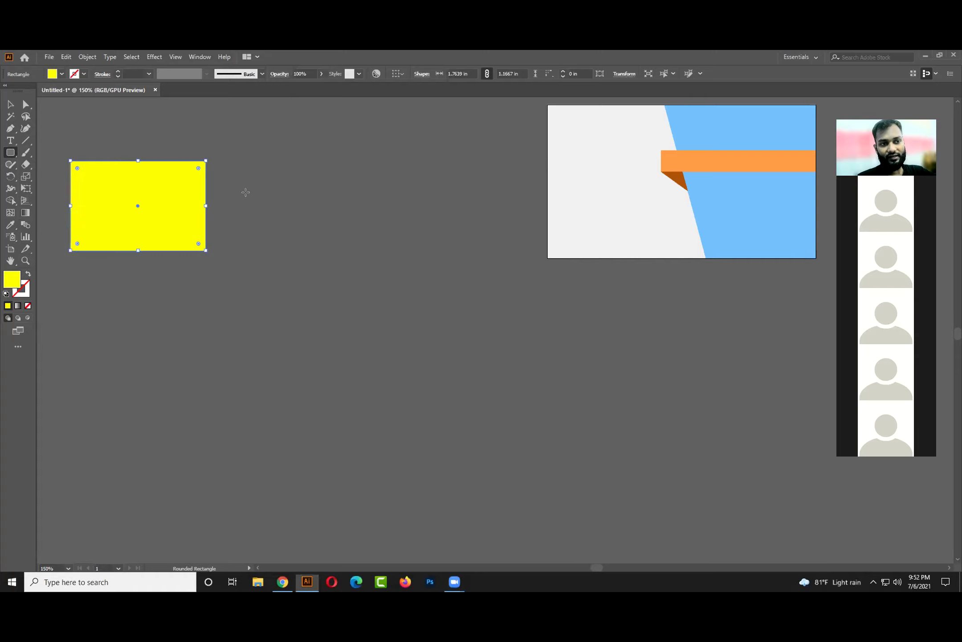
pyautogui.moveTo(265, 165); pyautogui.dragTo(409, 253)
pyautogui.click(10, 104)
pyautogui.click(238, 273)
pyautogui.click(324, 236)
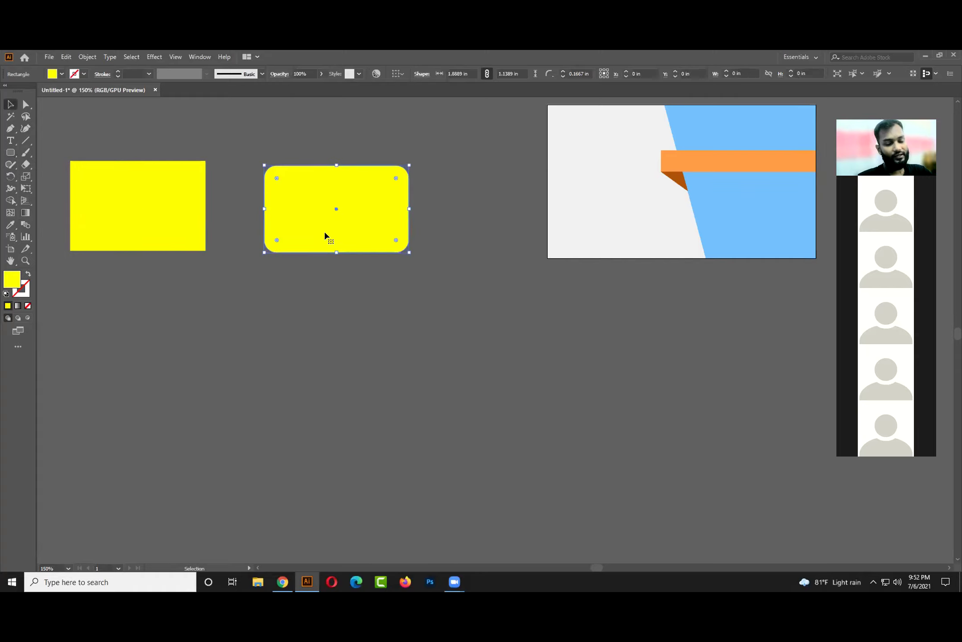
pyautogui.moveTo(317, 223); pyautogui.dragTo(328, 200)
# - Draw a wide ellipse about 2.92 by 0.83 inches and a tall one about 1.33 by 1.88 inches, and delete both
pyautogui.click(11, 152)
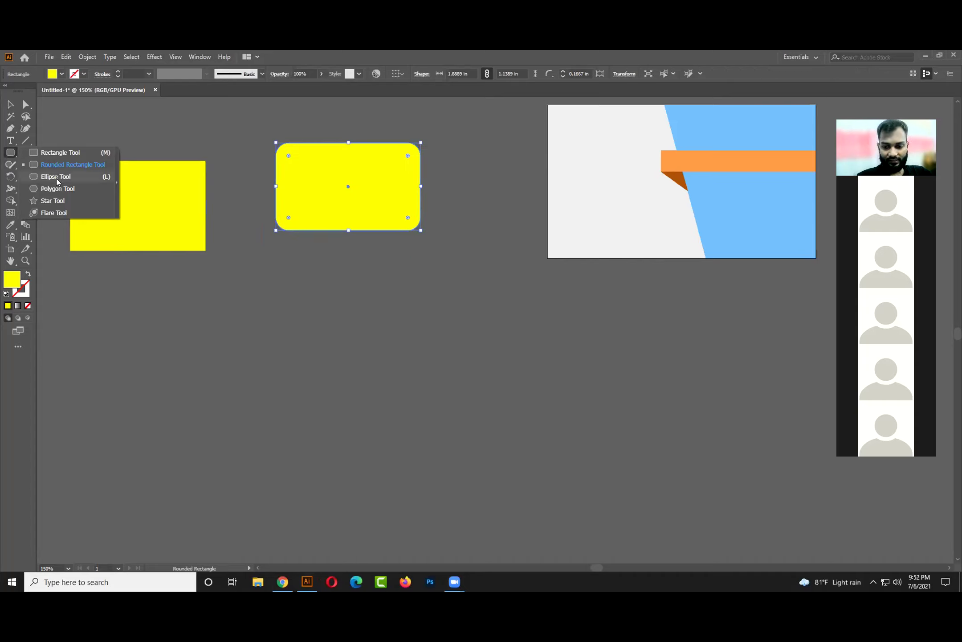
pyautogui.click(56, 178)
pyautogui.moveTo(46, 301); pyautogui.dragTo(270, 364)
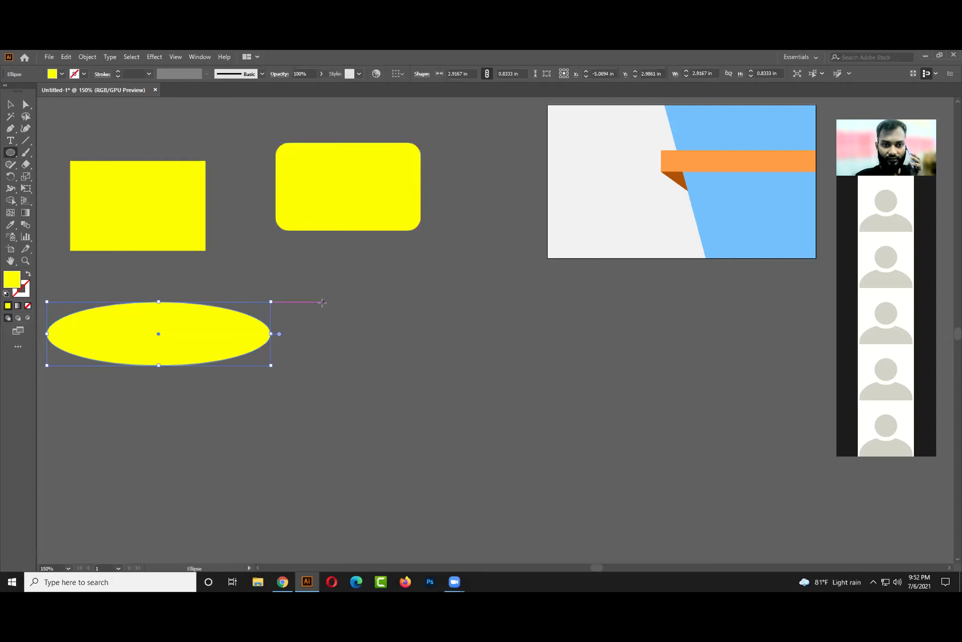
pyautogui.moveTo(323, 302); pyautogui.dragTo(426, 446)
pyautogui.click(10, 104)
pyautogui.moveTo(370, 371); pyautogui.dragTo(500, 194)
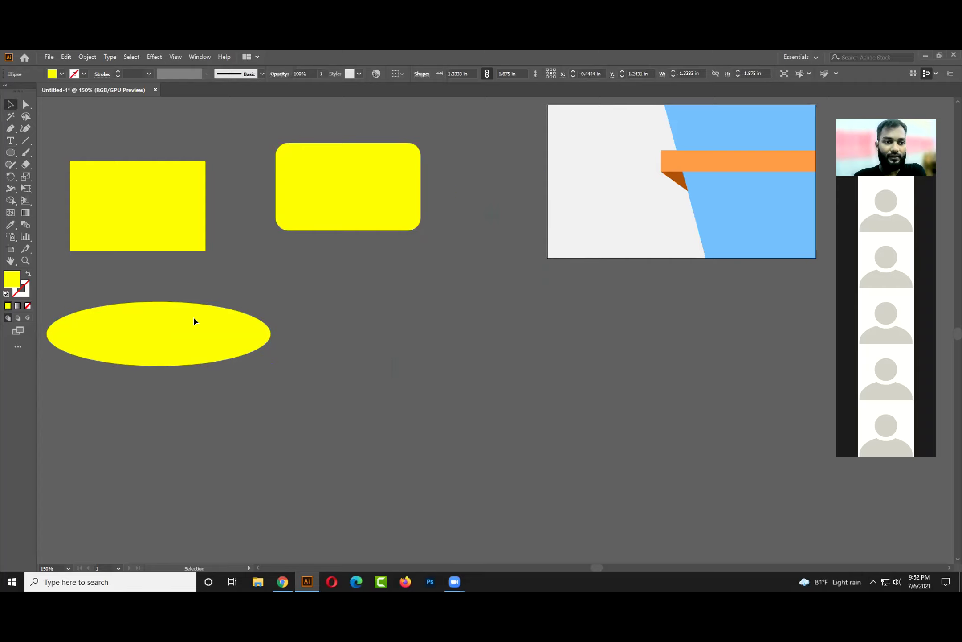
pyautogui.press('Delete')
# - Draw an ellipse about 1.64 by 1.08 inches overlapping the near edge of the card
pyautogui.click(10, 152)
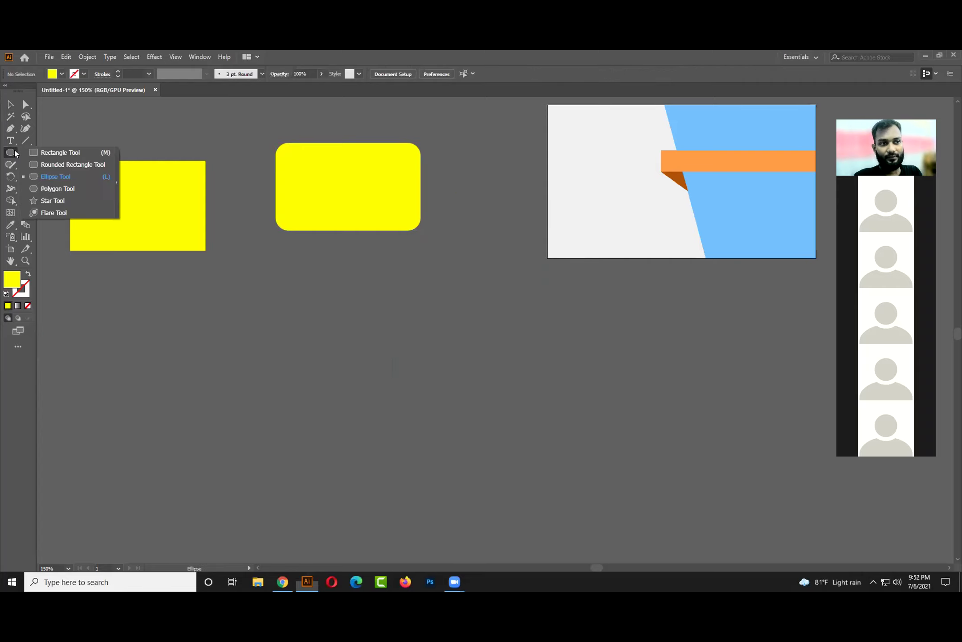
pyautogui.click(57, 180)
pyautogui.moveTo(464, 155); pyautogui.dragTo(590, 237)
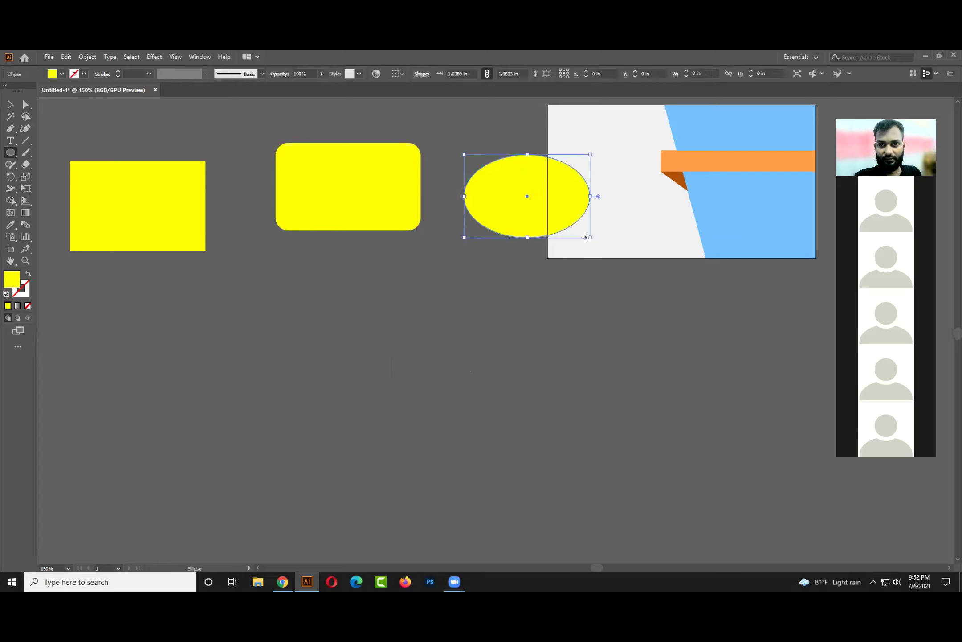
# - Draw a tilted hexagon about 1.41 by 1.55 inches and add a 9-sided polygon beside it
pyautogui.click(7, 154)
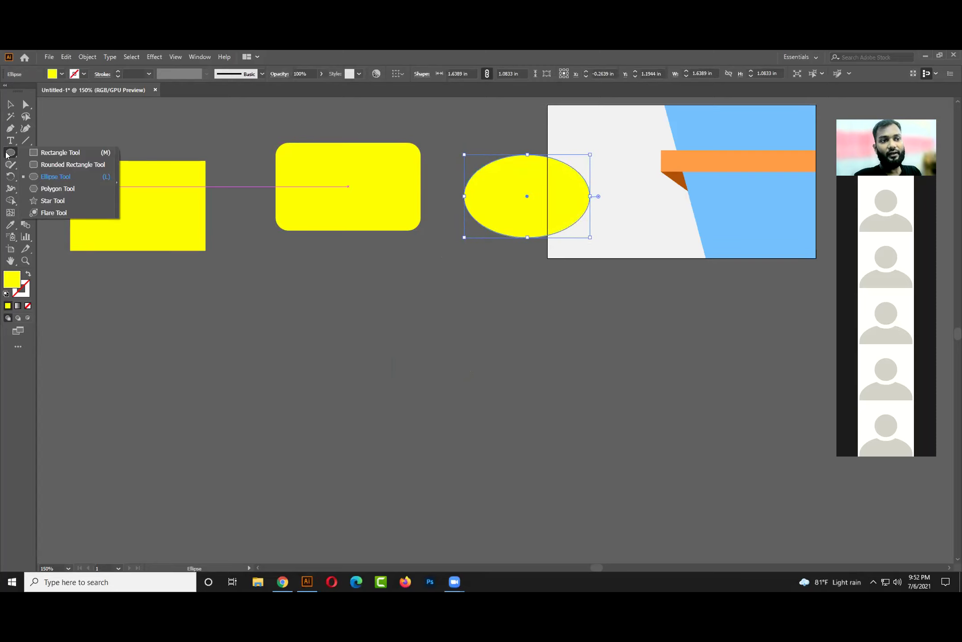
pyautogui.click(64, 189)
pyautogui.moveTo(115, 333); pyautogui.dragTo(169, 360)
pyautogui.click(264, 336)
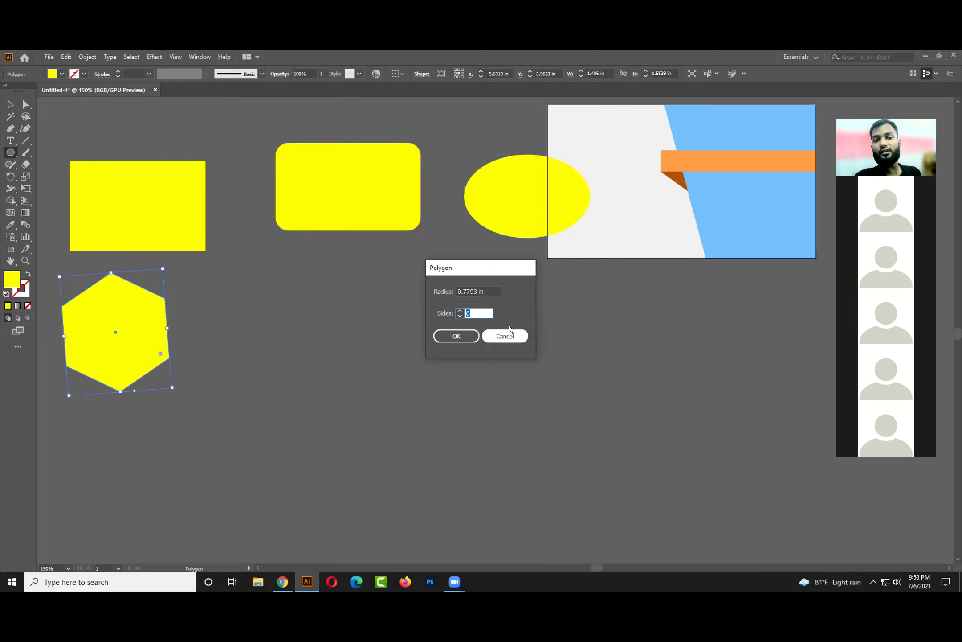
pyautogui.write('9')
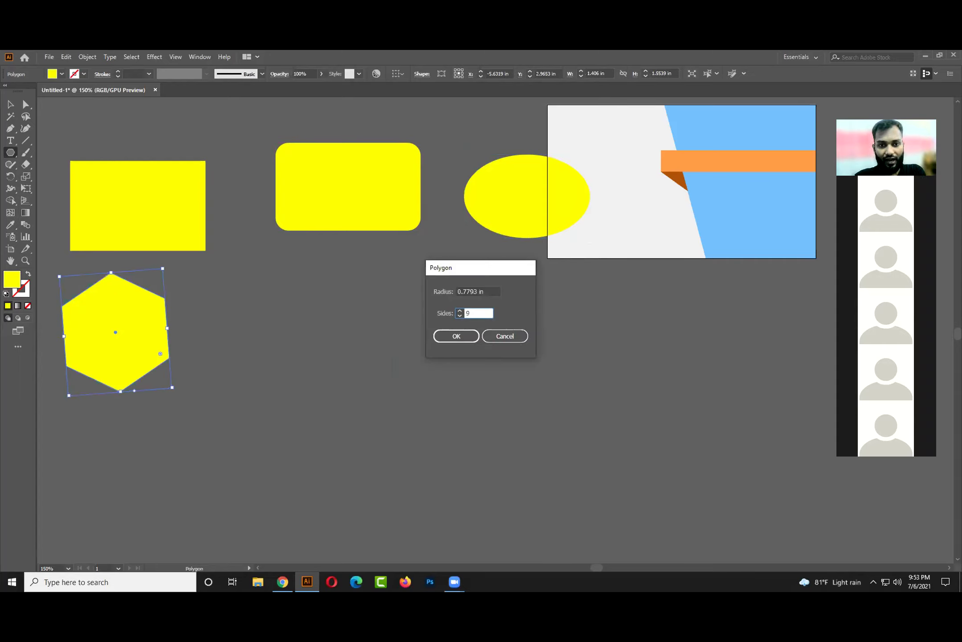
pyautogui.press('Return')
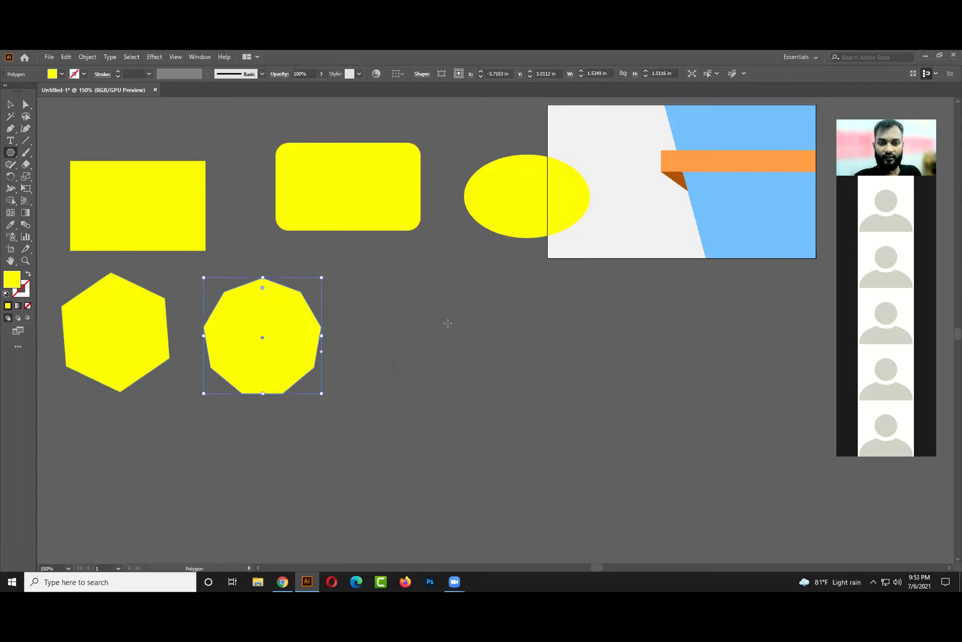
# - Add a 3-sided polygon and a 4-sided polygon below the ellipse with the Polygon tool
pyautogui.click(448, 321)
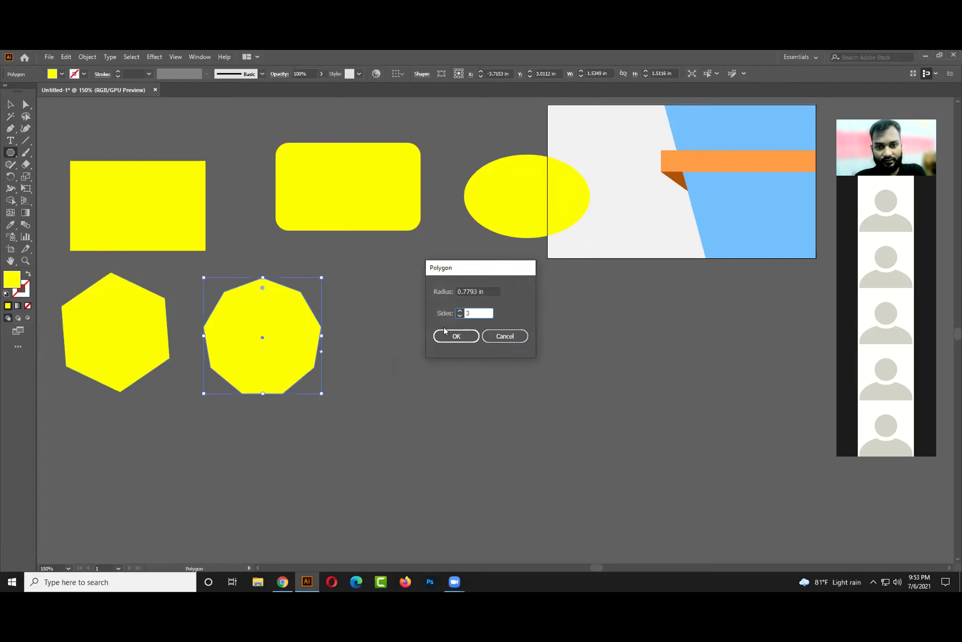
pyautogui.press('Return')
pyautogui.click(462, 392)
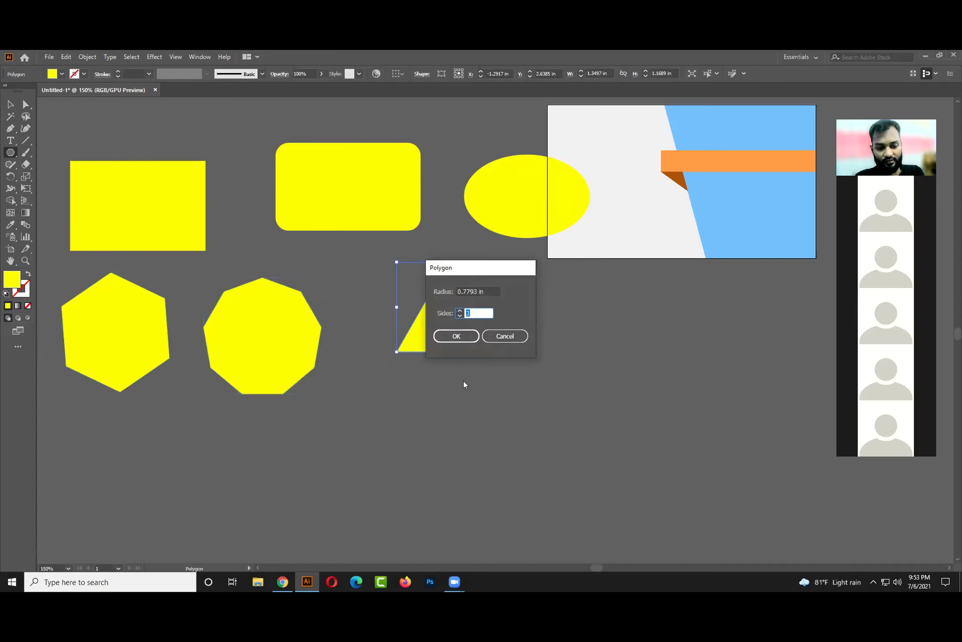
pyautogui.write('4')
pyautogui.press('Return')
pyautogui.click(10, 104)
# - Delete the hexagon, nine-sided polygon, triangle and square together
pyautogui.click(580, 409)
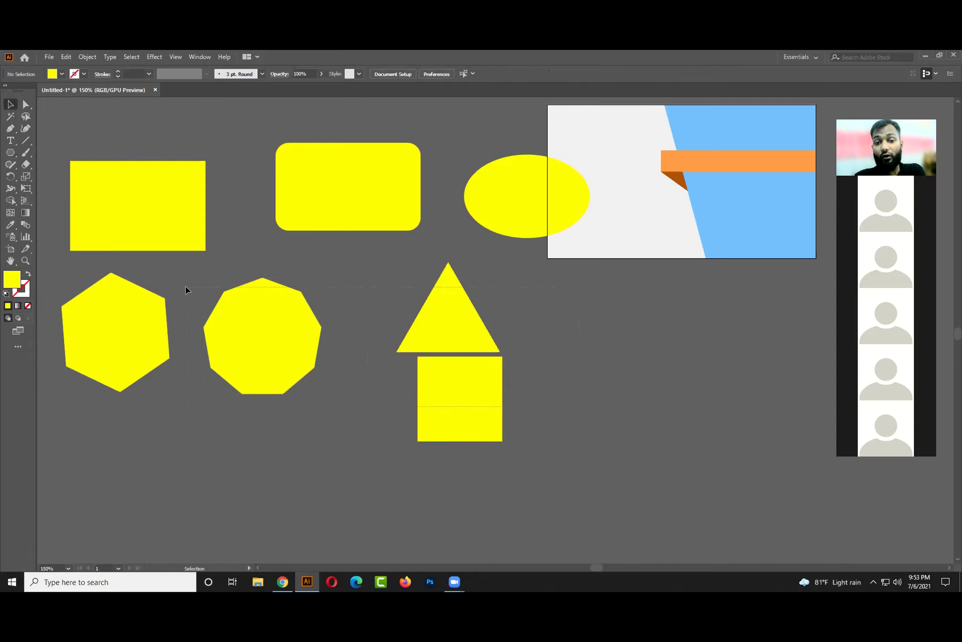
pyautogui.moveTo(136, 277); pyautogui.dragTo(508, 446)
pyautogui.press('Delete')
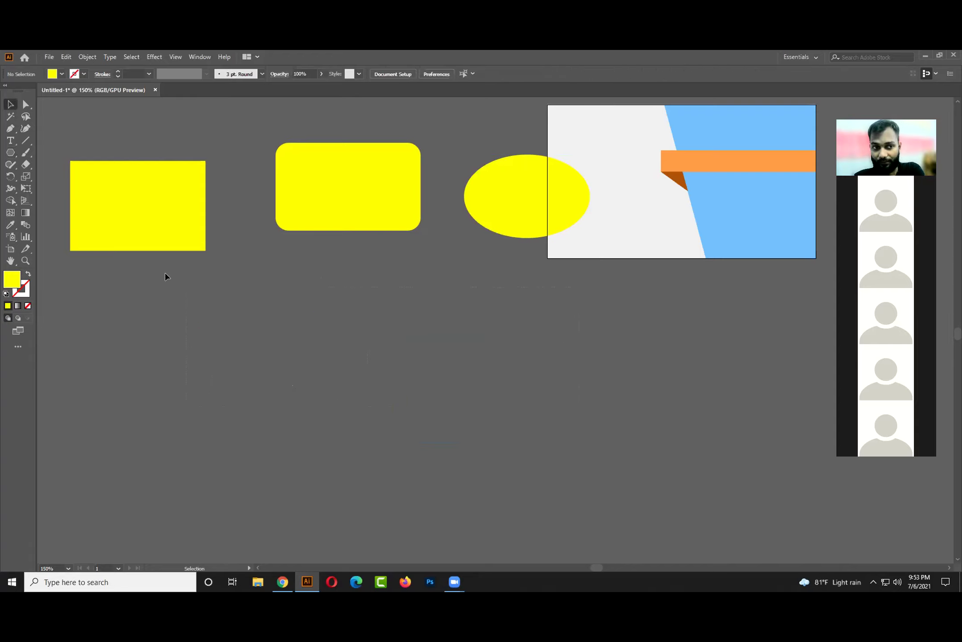
# - Draw a five-pointed star about 2.39 by 2.44 inches, and add a 10-point star and a 7-point star
pyautogui.click(10, 152)
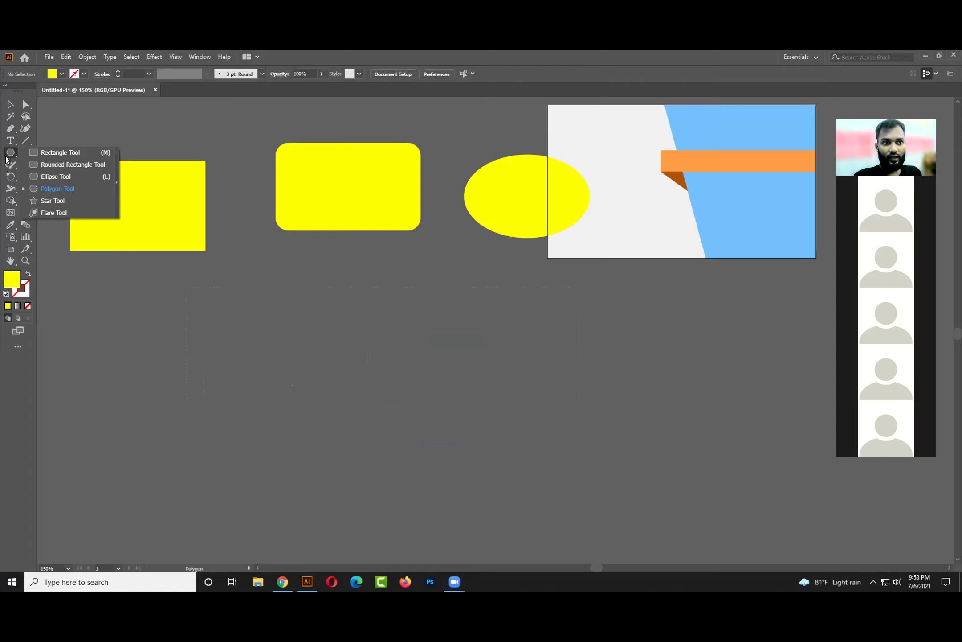
pyautogui.click(45, 201)
pyautogui.moveTo(230, 354); pyautogui.dragTo(318, 406)
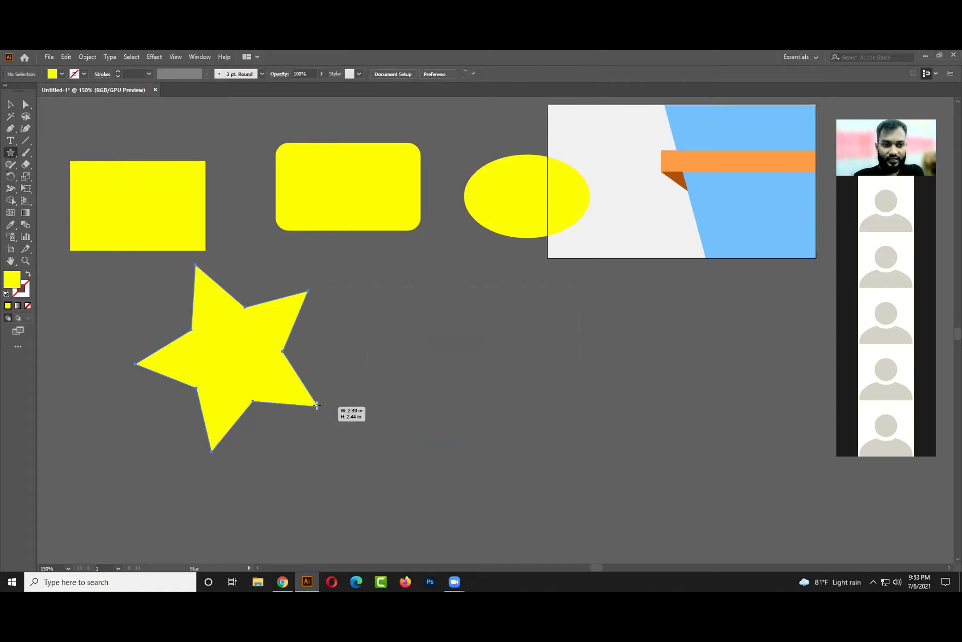
pyautogui.click(409, 335)
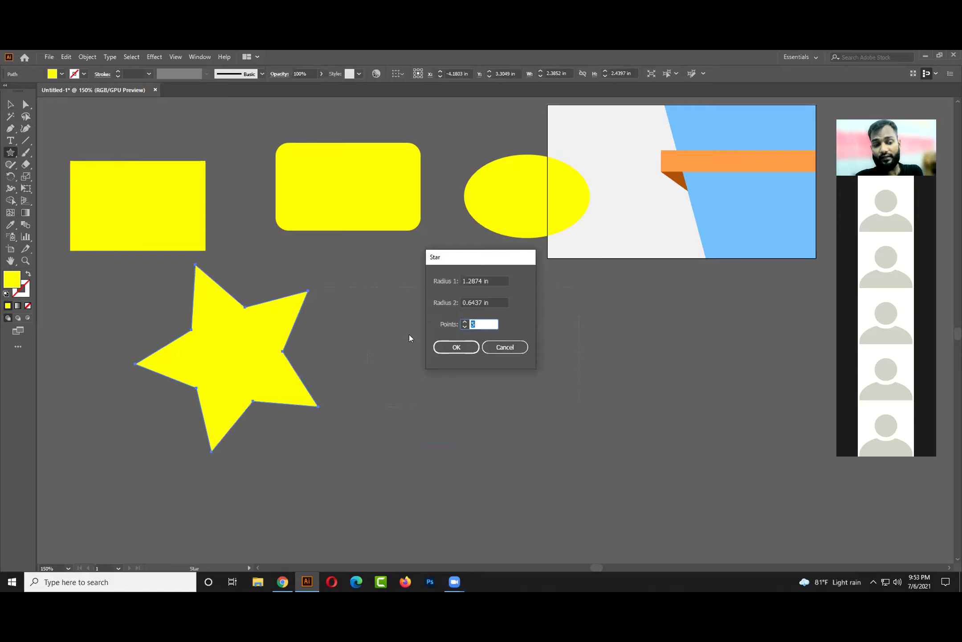
pyautogui.write('10')
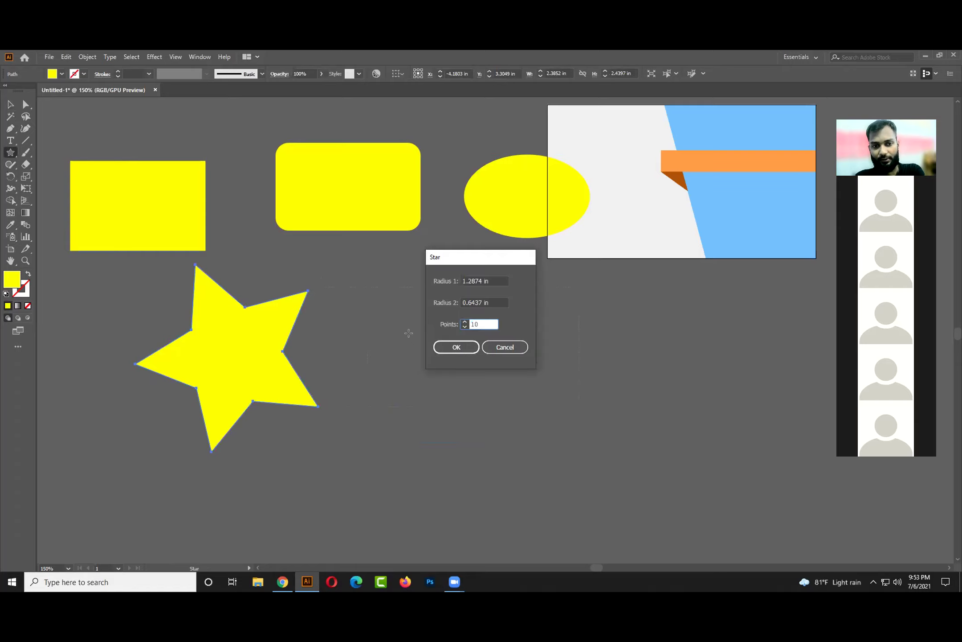
pyautogui.press('Return')
pyautogui.click(588, 396)
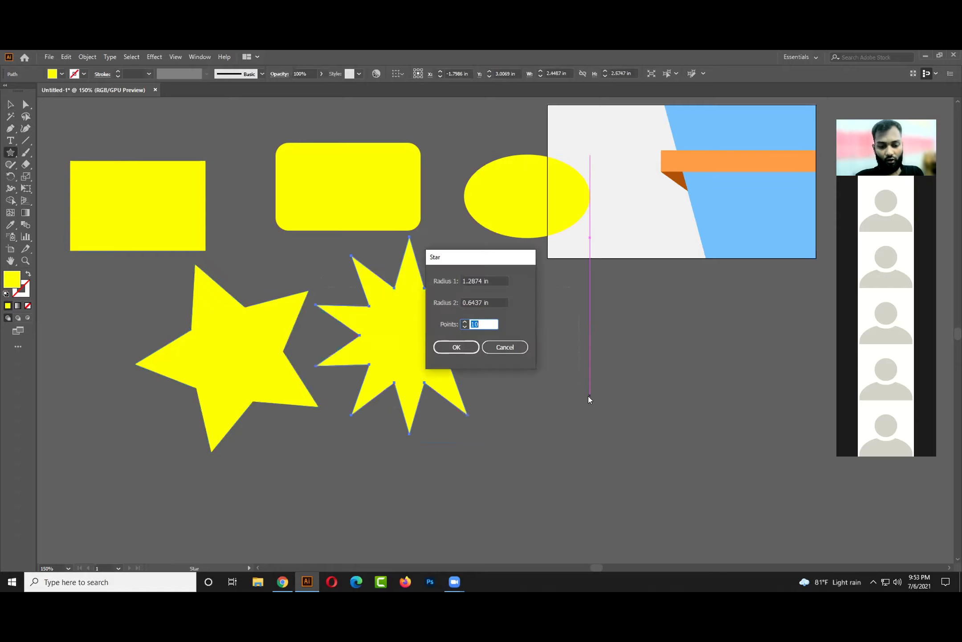
pyautogui.write('7')
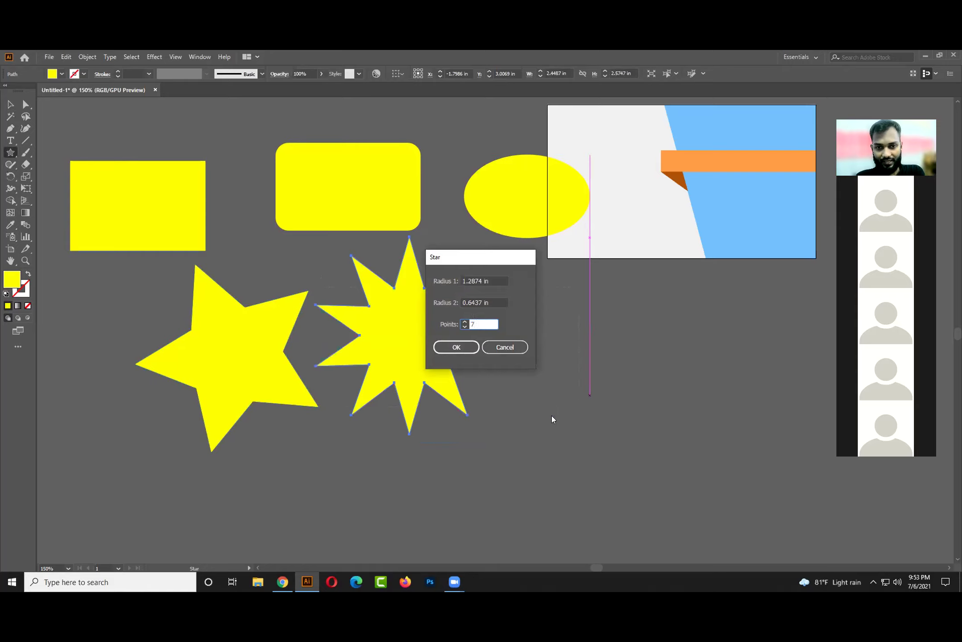
pyautogui.press('Return')
# - Undo the stars, polygons and ellipses, back to before the rounded rectangle was moved
pyautogui.hotkey('ctrl', 'z')
pyautogui.hotkey('ctrl', 'z')
pyautogui.hotkey('ctrl', 'z')
pyautogui.hotkey('ctrl', 'z')
pyautogui.hotkey('ctrl', 'z')
pyautogui.hotkey('ctrl', 'z')
pyautogui.hotkey('ctrl', 'z')
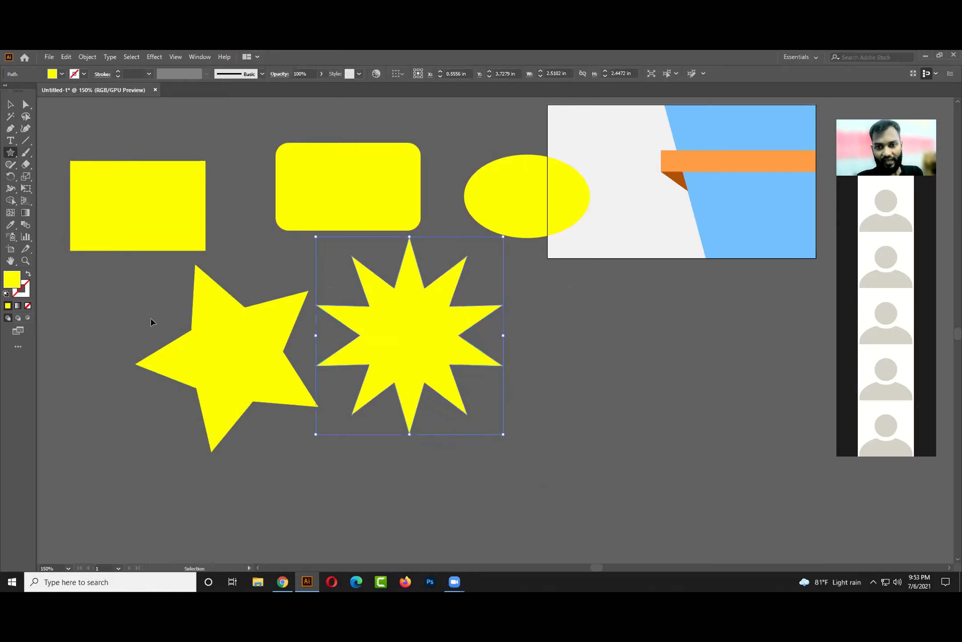
pyautogui.hotkey('ctrl', 'z')
pyautogui.hotkey('ctrl', 'z')
pyautogui.hotkey('ctrl', 'z')
pyautogui.hotkey('ctrl', 'z')
pyautogui.hotkey('ctrl', 'z')
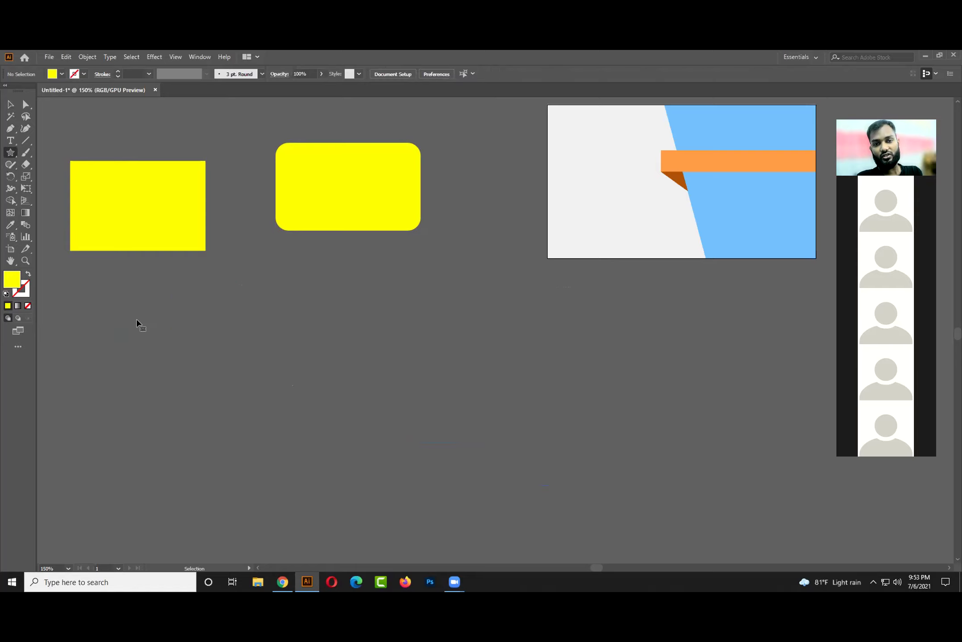
pyautogui.hotkey('ctrl', 'z')
pyautogui.hotkey('ctrl', 'z')
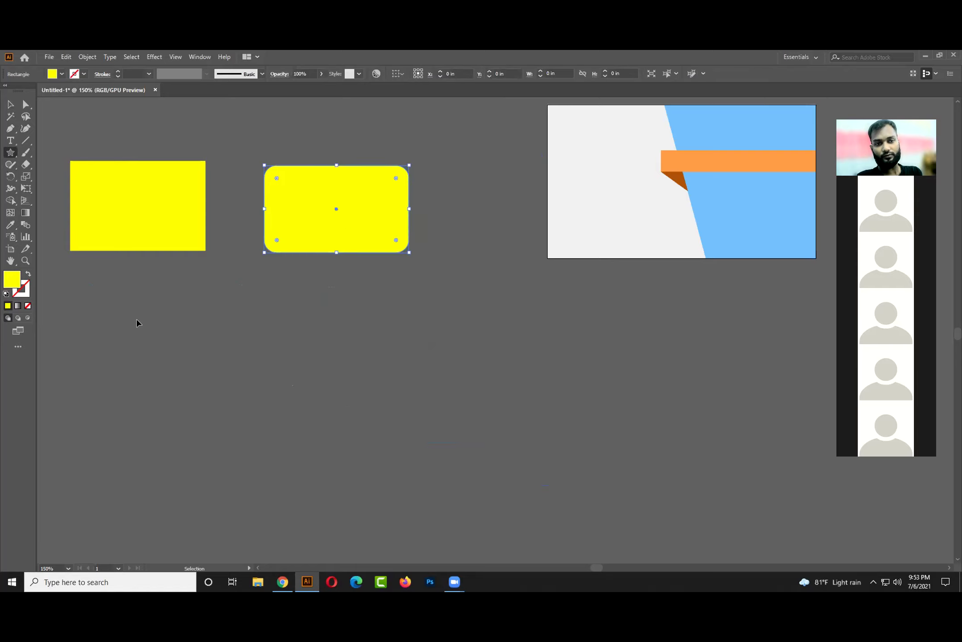
# - Remove the rounded rectangle and move the plain yellow rectangle farther up
pyautogui.click(10, 104)
pyautogui.moveTo(176, 211); pyautogui.dragTo(156, 148)
# - Draw a rounded rectangle about 3.03 by 1.39 inches between the yellow rectangle and the card, adjusting its corner radius to about 0.35 inch
pyautogui.click(10, 152)
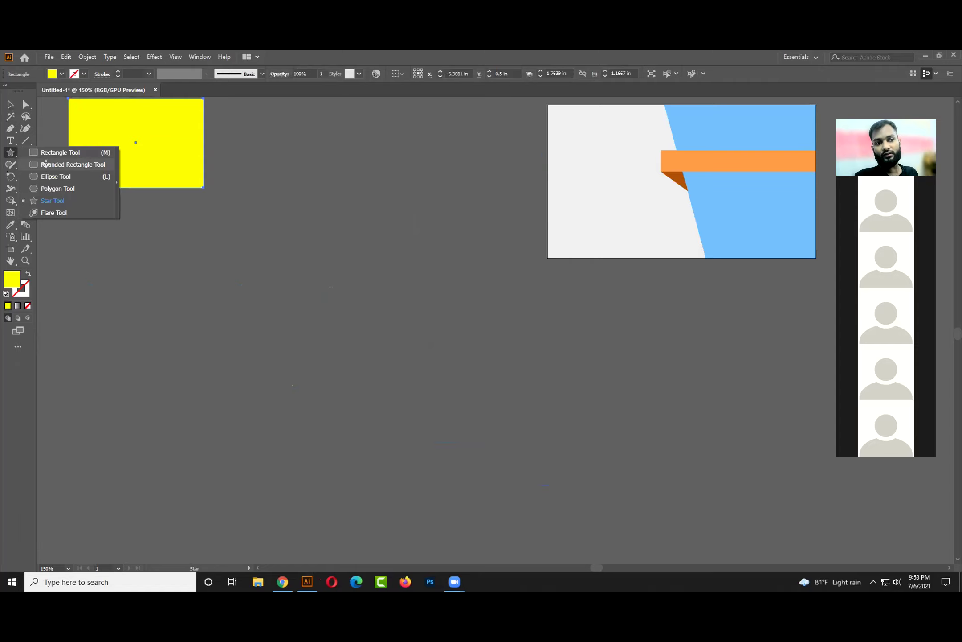
pyautogui.click(45, 164)
pyautogui.scroll(1, 268, 214)
pyautogui.moveTo(256, 179); pyautogui.dragTo(488, 327)
pyautogui.press('Up')
pyautogui.press('Up')
pyautogui.press('Up')
pyautogui.press('Up')
pyautogui.press('Up')
pyautogui.press('Up')
pyautogui.press('Down')
pyautogui.press('Down')
pyautogui.press('Down')
pyautogui.press('Down')
pyautogui.press('Down')
pyautogui.press('Down')
pyautogui.press('Down')
pyautogui.press('Down')
pyautogui.press('Down')
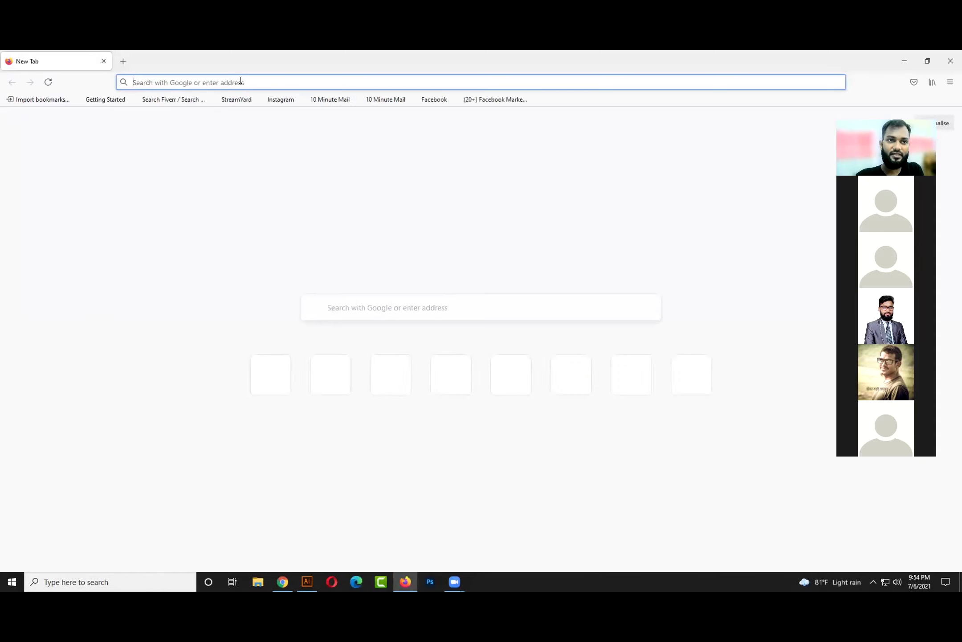
# - Search Google in Firefox for "keyboard" and view the image results
pyautogui.click(240, 82)
pyautogui.write('KEYB')
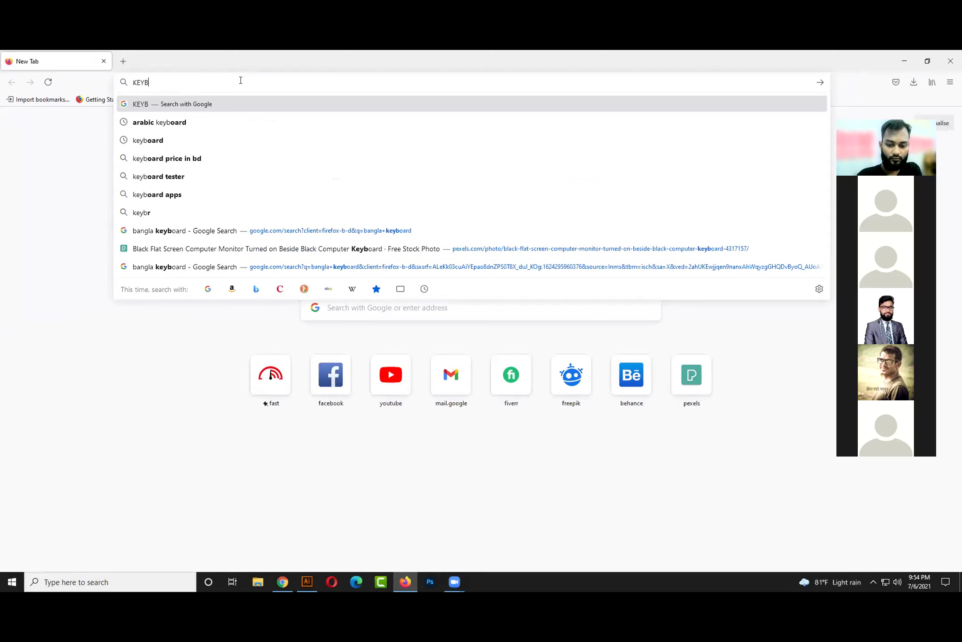
pyautogui.press('Down')
pyautogui.press('Down')
pyautogui.press('End')
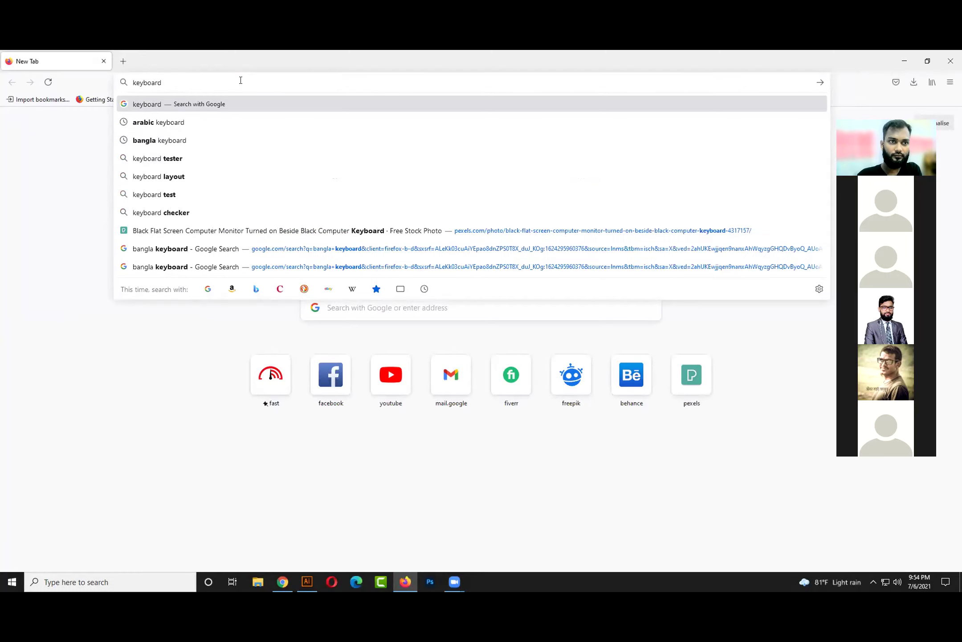
pyautogui.press('Return')
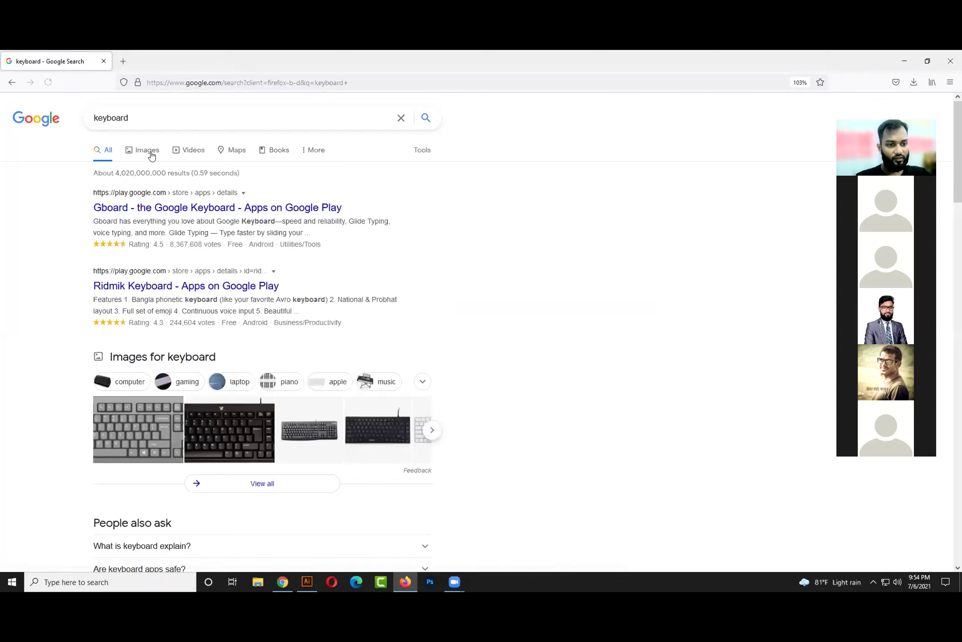
pyautogui.click(152, 155)
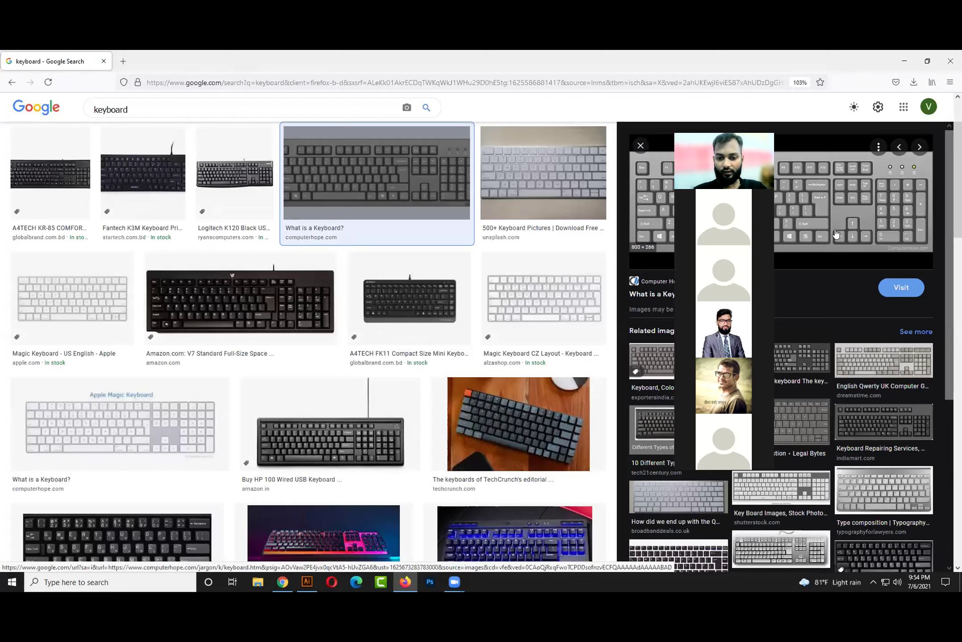
# - Back in Illustrator, delete the rounded rectangle, draw another about 2.72 by 1.46 inches, and delete that too
pyautogui.click(307, 582)
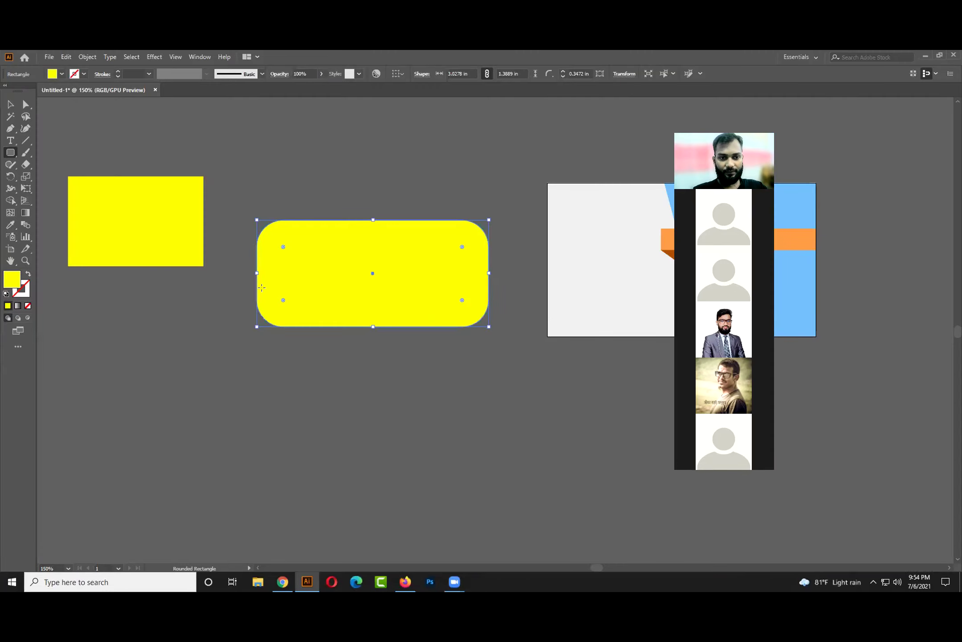
pyautogui.press('Delete')
pyautogui.moveTo(299, 173); pyautogui.dragTo(512, 287)
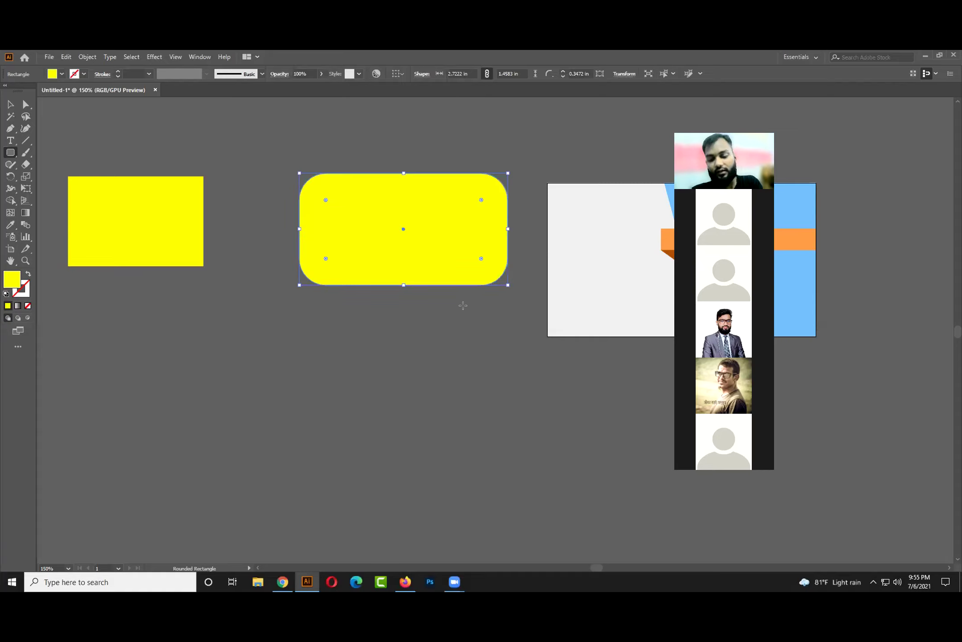
pyautogui.press('Delete')
# - Draw a rounded rectangle about 2.53 by 1.04 inches beside the plain rectangle, reducing its corner radius while drawing
pyautogui.moveTo(298, 180); pyautogui.dragTo(491, 260)
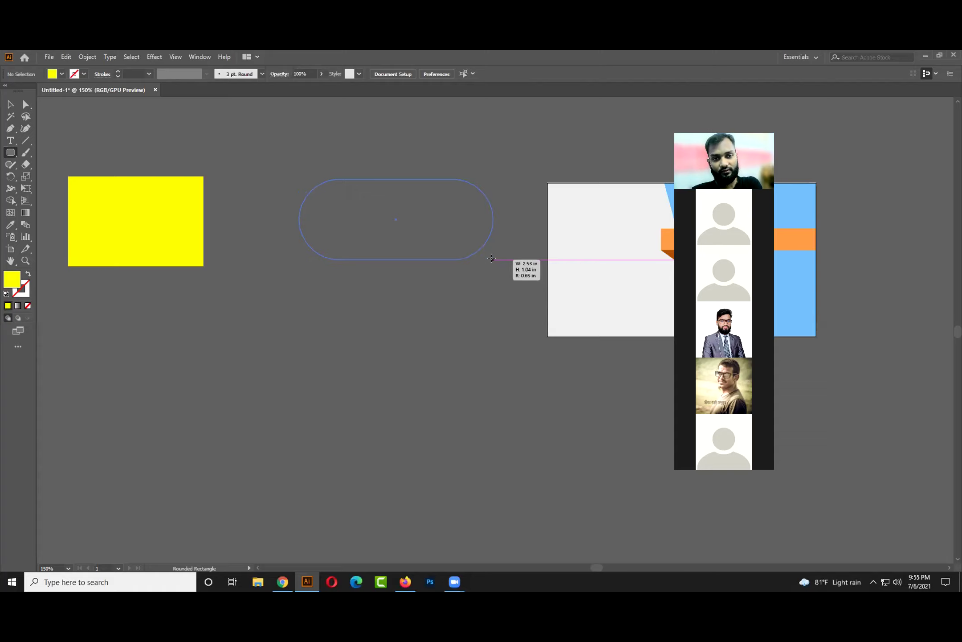
pyautogui.press('Down')
pyautogui.press('Down')
pyautogui.press('Down')
pyautogui.press('Down')
pyautogui.moveTo(491, 259); pyautogui.dragTo(492, 259)
# - Draw two rounded rectangles below the existing one, one about 1.58 by 1.21 inches, and check the corner radius in the Rounded Rectangle dialog without applying it
pyautogui.moveTo(305, 294); pyautogui.dragTo(441, 387)
pyautogui.moveTo(154, 341); pyautogui.dragTo(276, 434)
pyautogui.click(581, 336)
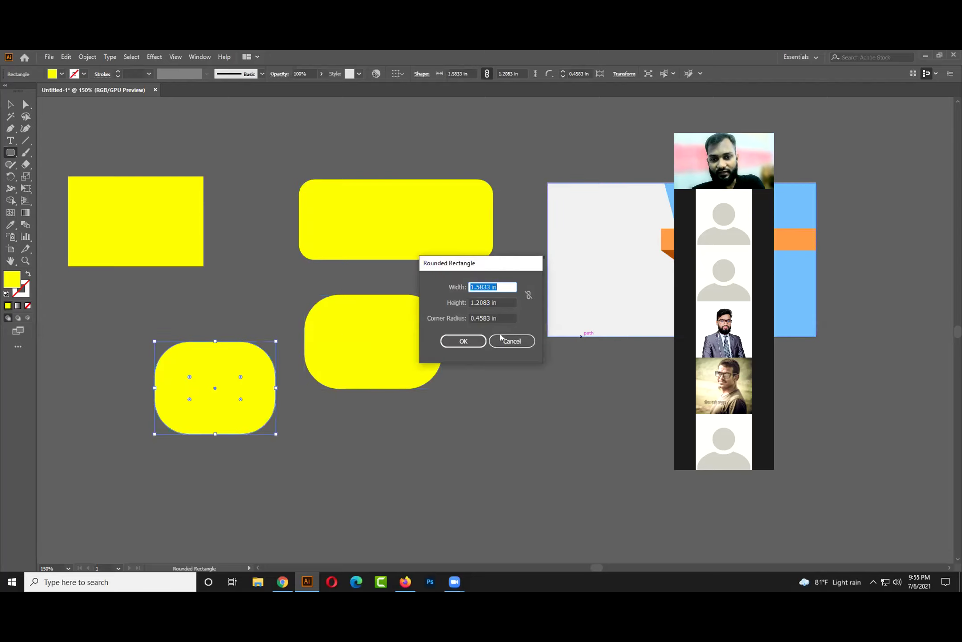
pyautogui.click(504, 317)
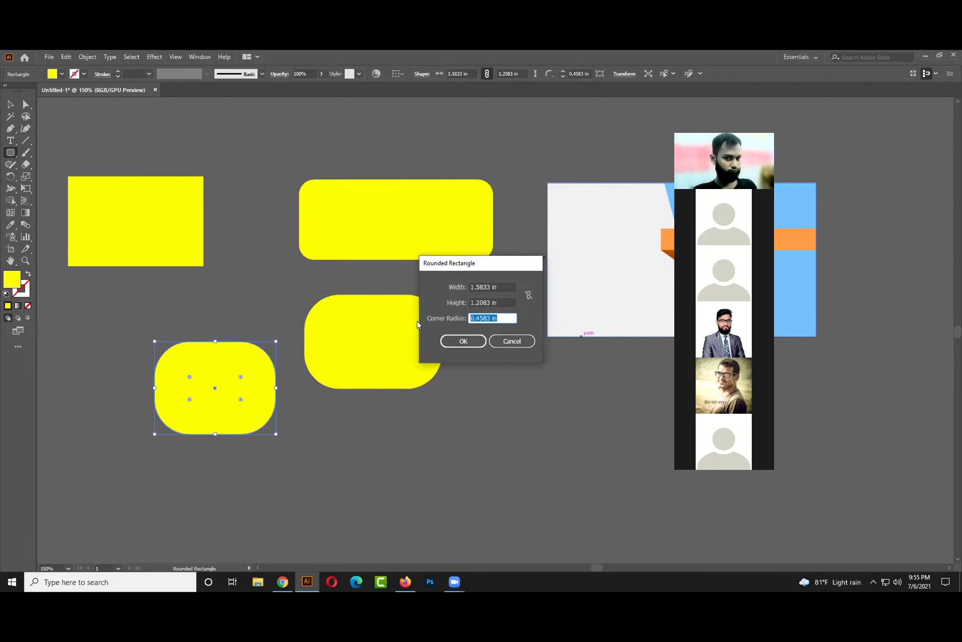
pyautogui.click(505, 341)
pyautogui.click(509, 376)
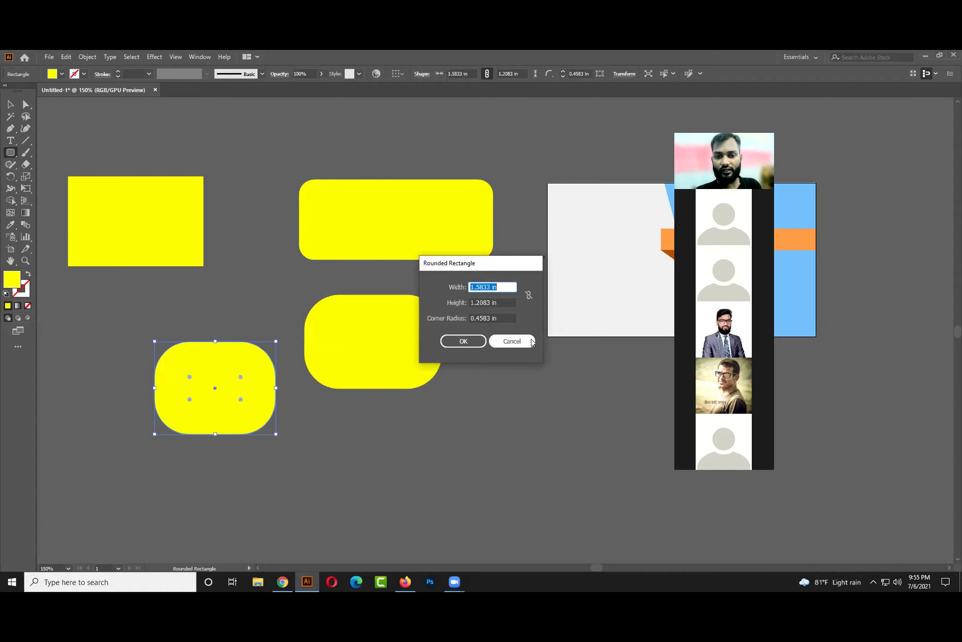
pyautogui.click(493, 318)
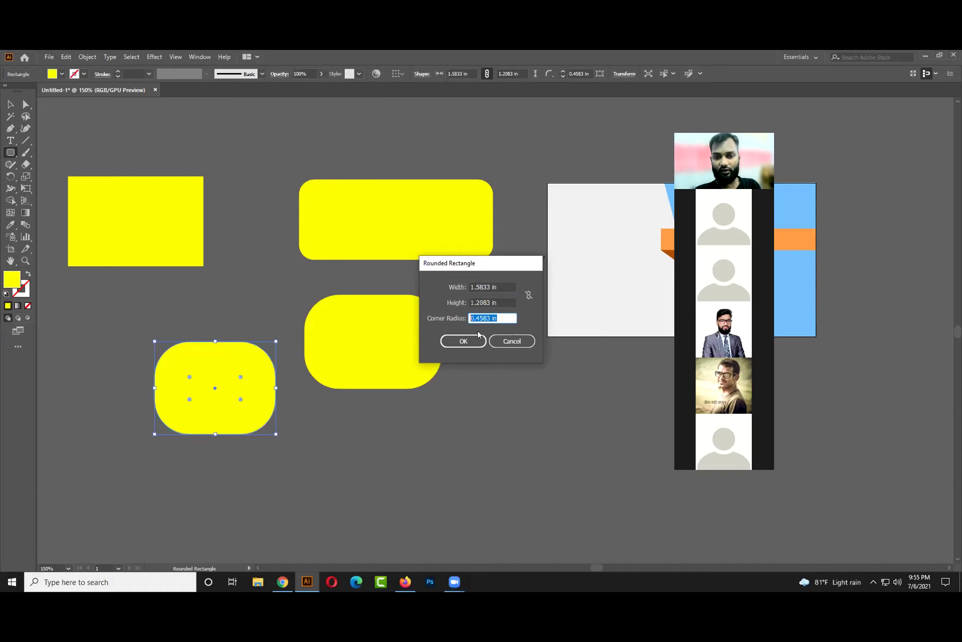
pyautogui.click(512, 341)
# - Draw three more rounded rectangles around the card, about 2.03 by 1.07, 0.69 by 0.57 and 1.53 by 1.44 inches, varying the corner radius while drawing
pyautogui.moveTo(493, 358); pyautogui.dragTo(648, 440)
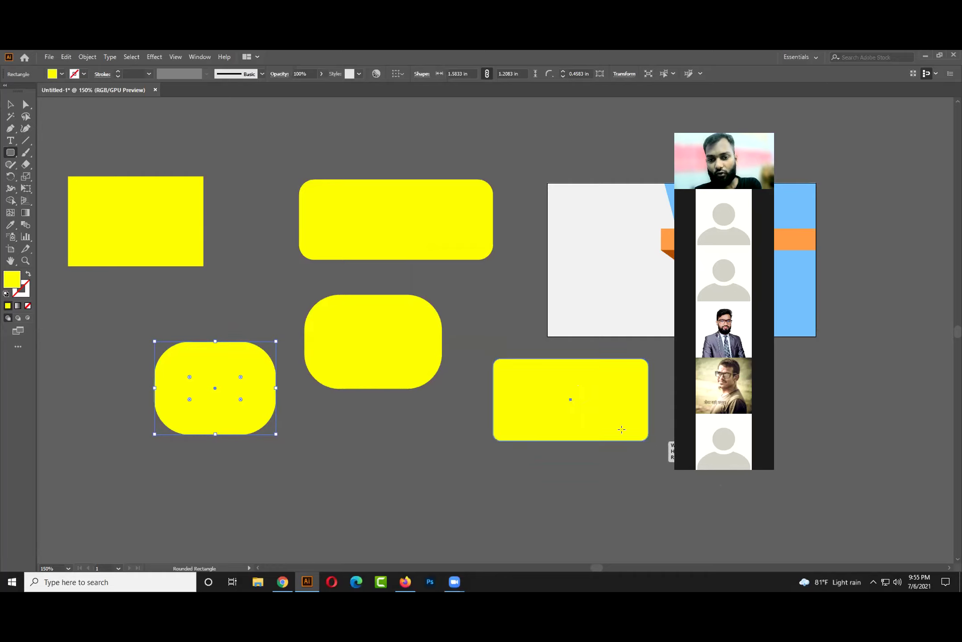
pyautogui.moveTo(506, 277); pyautogui.dragTo(558, 321)
pyautogui.press('Up')
pyautogui.press('Up')
pyautogui.press('Up')
pyautogui.press('Up')
pyautogui.press('Up')
pyautogui.press('Up')
pyautogui.press('Up')
pyautogui.press('Up')
pyautogui.press('Up')
pyautogui.press('Up')
pyautogui.press('Up')
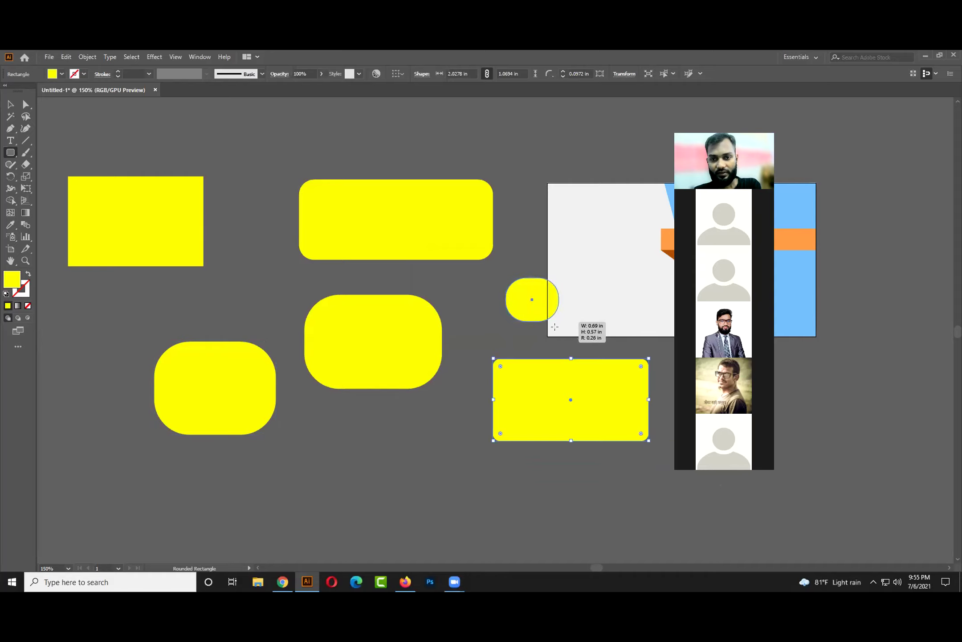
pyautogui.moveTo(505, 155); pyautogui.dragTo(622, 266)
# - Delete all the practice rounded rectangles together with the card's light grey background, keeping the plain yellow rectangle
pyautogui.click(10, 104)
pyautogui.click(427, 469)
pyautogui.moveTo(575, 436); pyautogui.dragTo(471, 460)
pyautogui.moveTo(588, 483); pyautogui.dragTo(335, 204)
pyautogui.press('Delete')
pyautogui.moveTo(269, 381); pyautogui.dragTo(462, 222)
pyautogui.press('Delete')
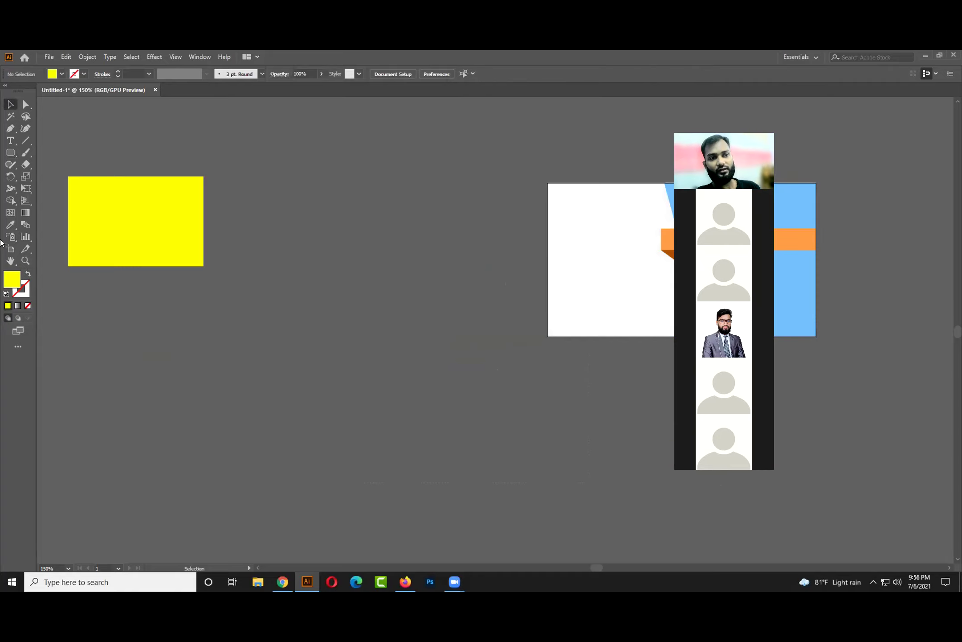
# - Examine the width, height and corner radius settings of the Rounded Rectangle tool without creating a shape
pyautogui.click(6, 154)
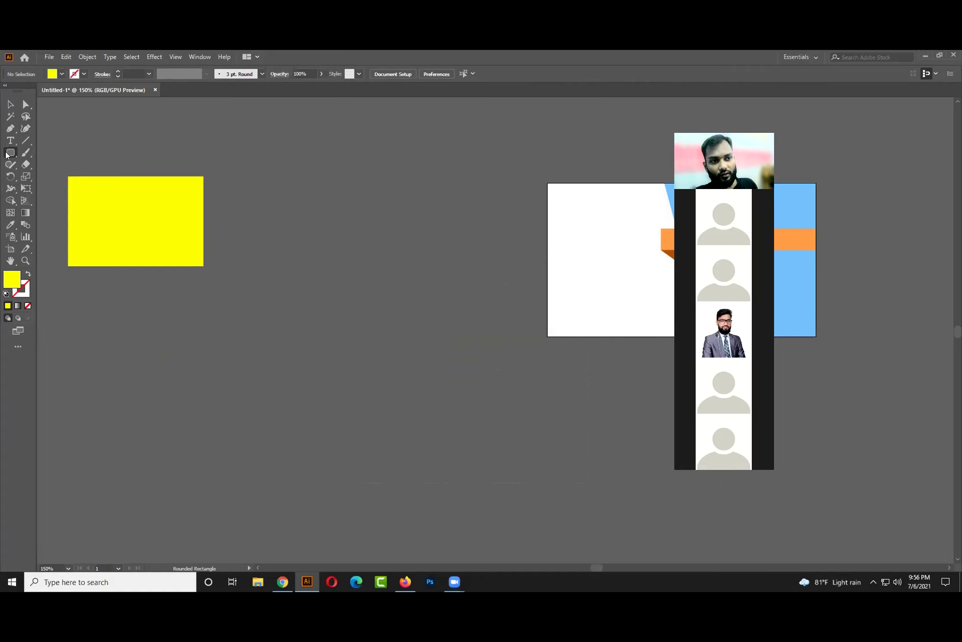
pyautogui.click(42, 167)
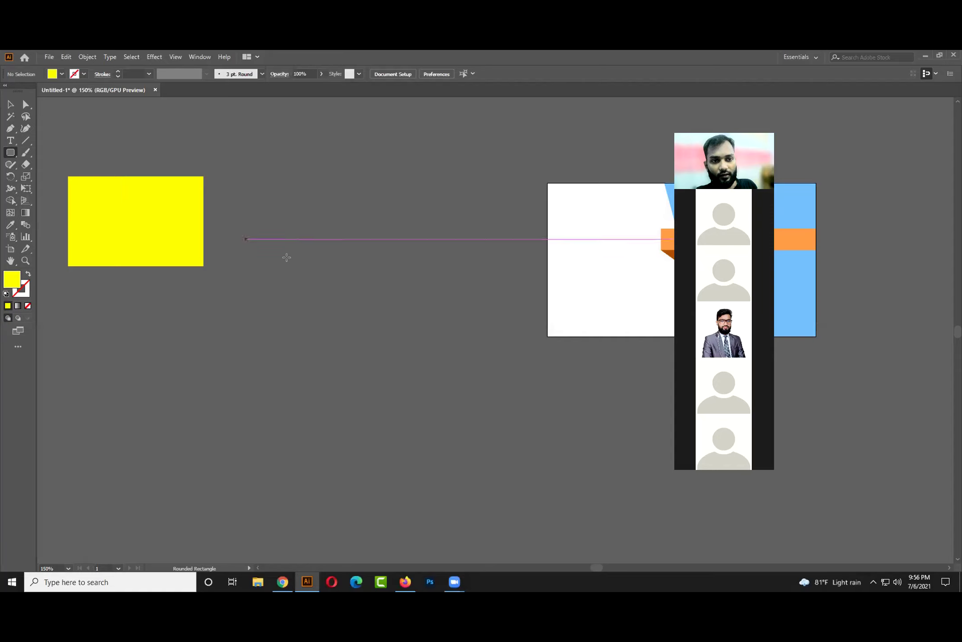
pyautogui.click(287, 259)
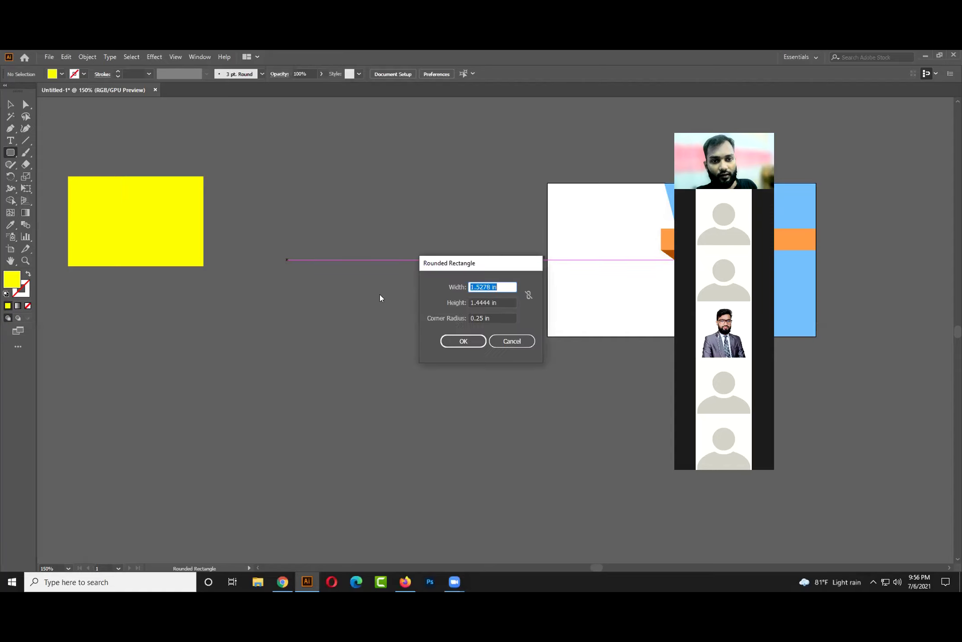
pyautogui.click(510, 342)
pyautogui.click(399, 249)
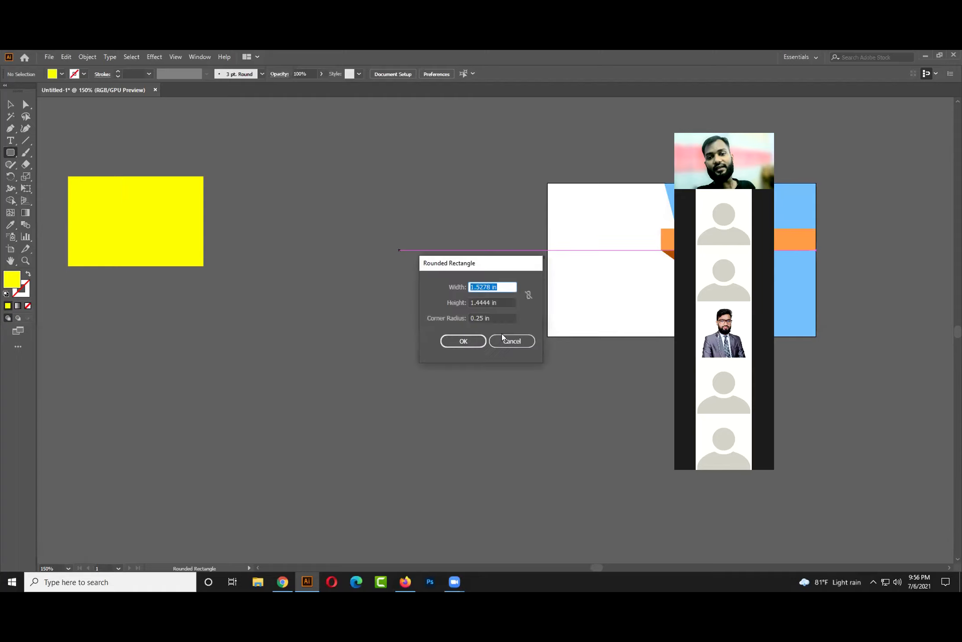
pyautogui.click(504, 334)
# - Draw two wide rounded rectangles between the yellow rectangle and the card, and undo both
pyautogui.moveTo(272, 179); pyautogui.dragTo(496, 236)
pyautogui.moveTo(300, 264); pyautogui.dragTo(504, 367)
pyautogui.hotkey('ctrl', 'z')
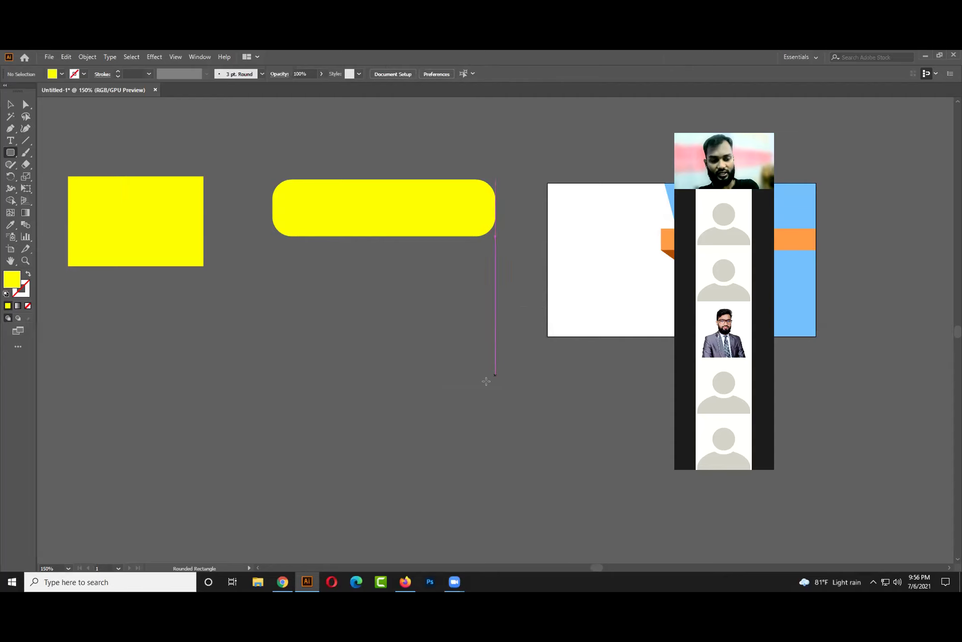
pyautogui.hotkey('ctrl', 'shift', 'z')
pyautogui.hotkey('ctrl', 'z')
pyautogui.hotkey('ctrl', 'z')
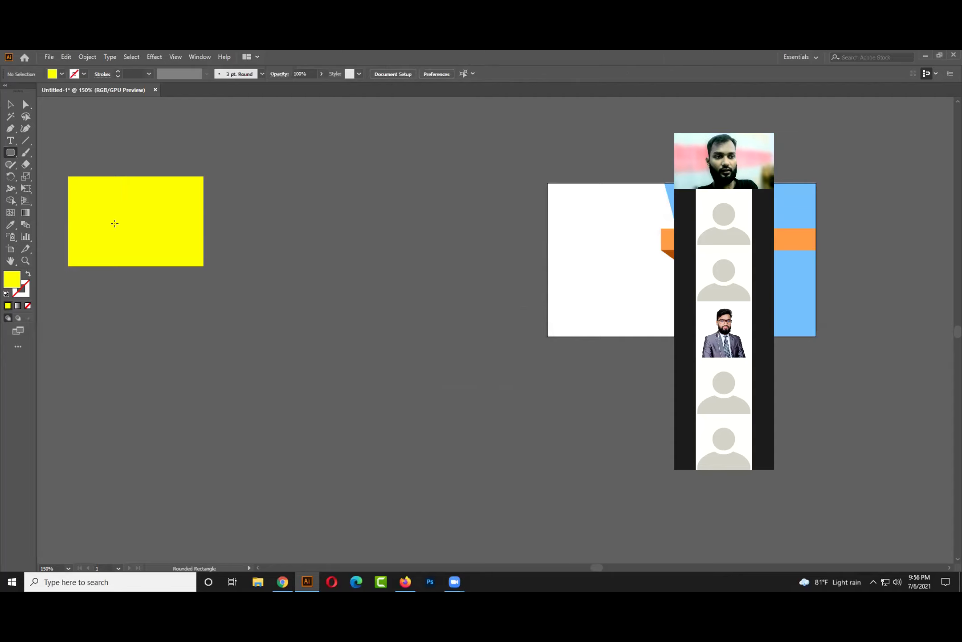
# - Draw a rounded rectangle about 2.40 by 1.24 inches beside the yellow rectangle, and an ellipse about 2.10 by 1.51 inches below the yellow rectangle
pyautogui.moveTo(6, 153); pyautogui.dragTo(31, 159)
pyautogui.moveTo(217, 180); pyautogui.dragTo(402, 275)
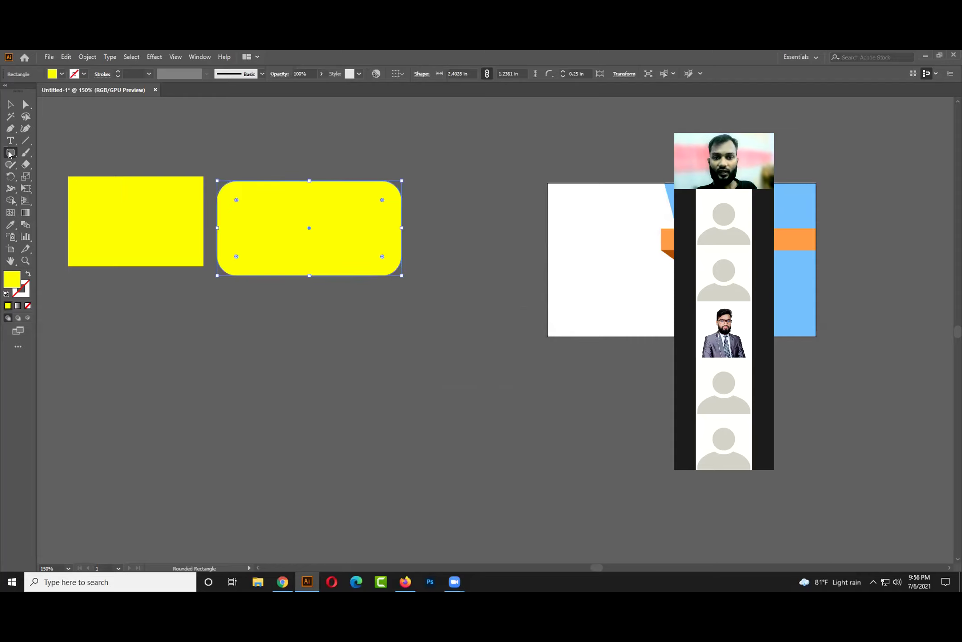
pyautogui.moveTo(9, 153); pyautogui.dragTo(43, 178)
pyautogui.moveTo(81, 275); pyautogui.dragTo(240, 390)
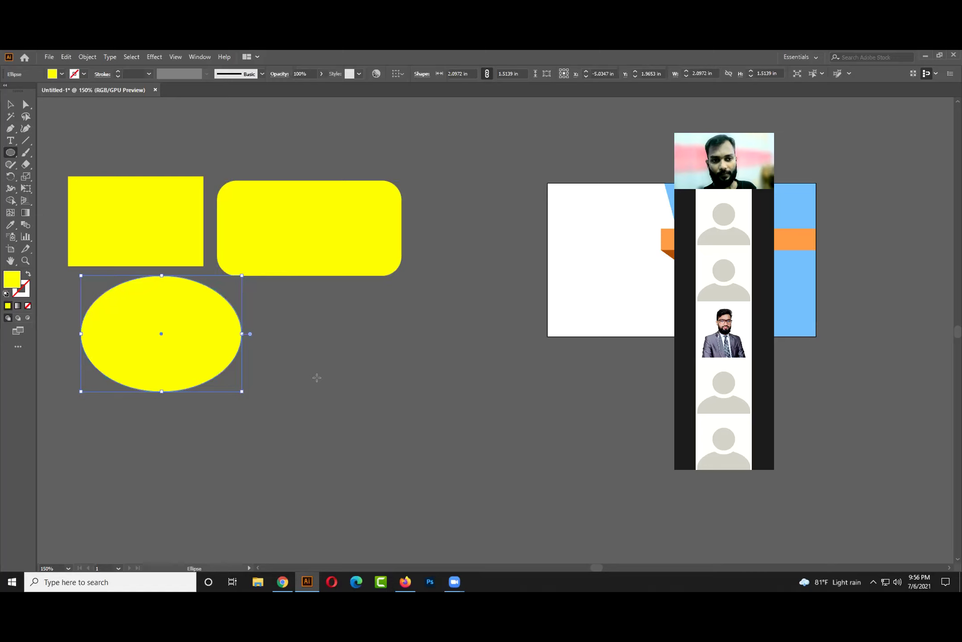
# - Examine the available shape tools and the Advanced toolbar option that shows the full tool set
pyautogui.click(9, 152)
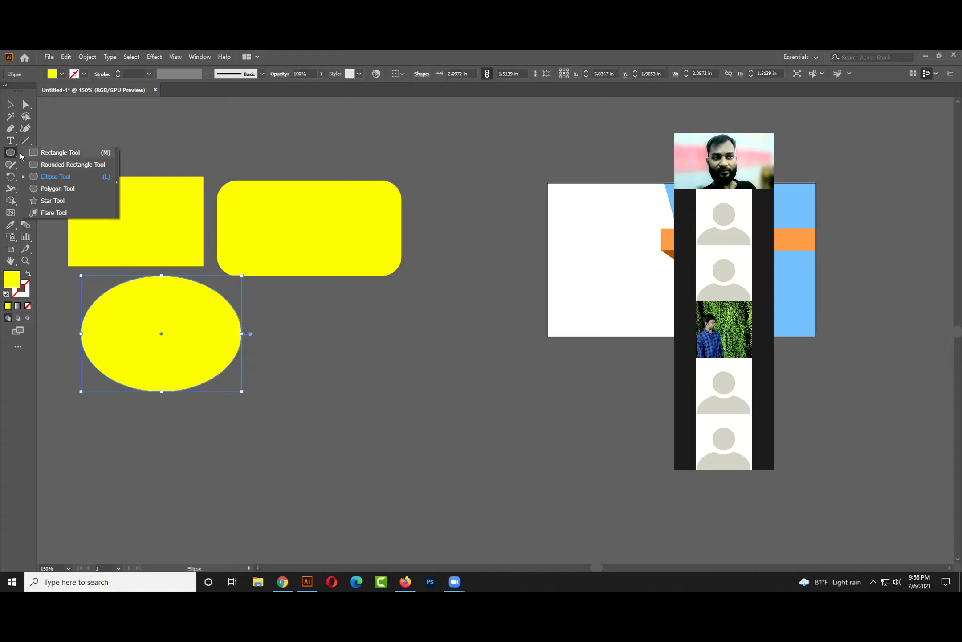
pyautogui.click(6, 154)
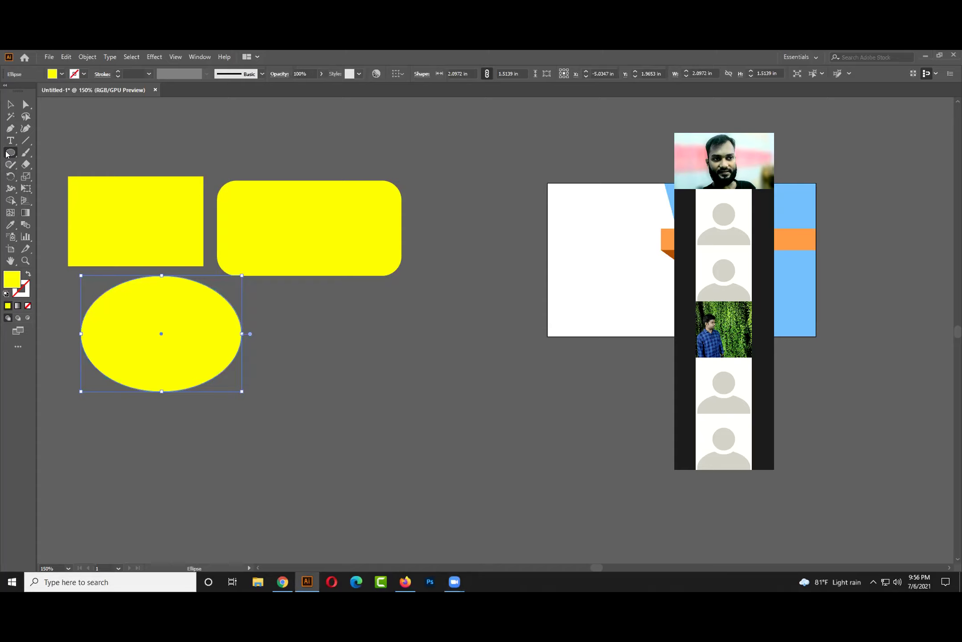
pyautogui.click(7, 154)
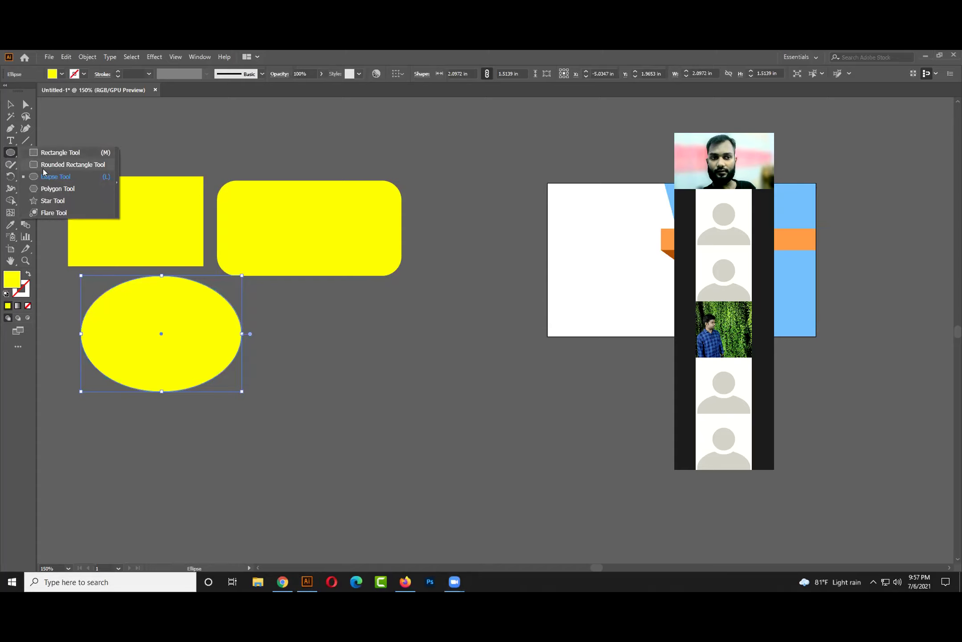
pyautogui.click(42, 165)
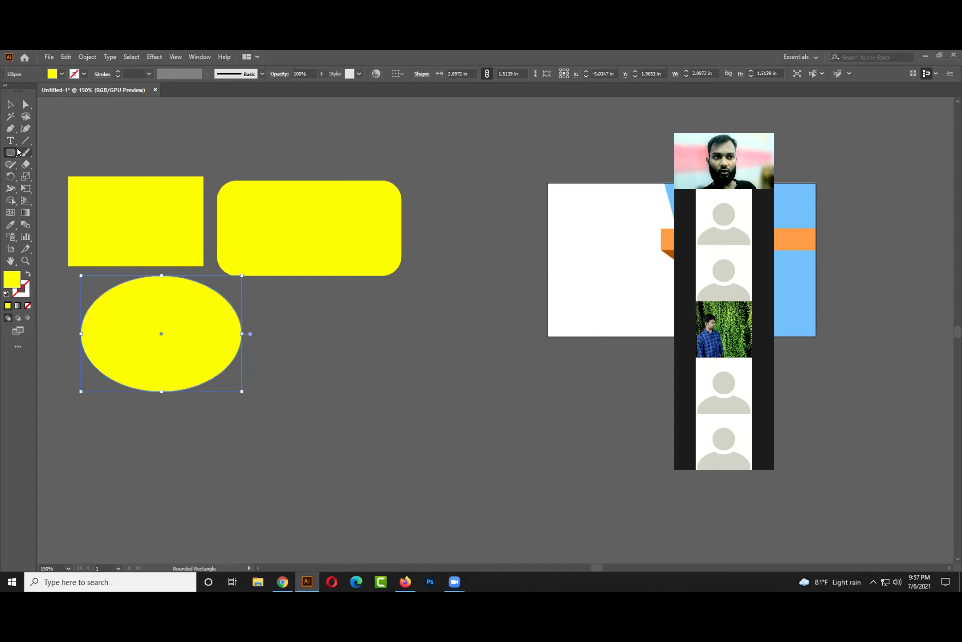
pyautogui.click(196, 51)
pyautogui.moveTo(250, 143)
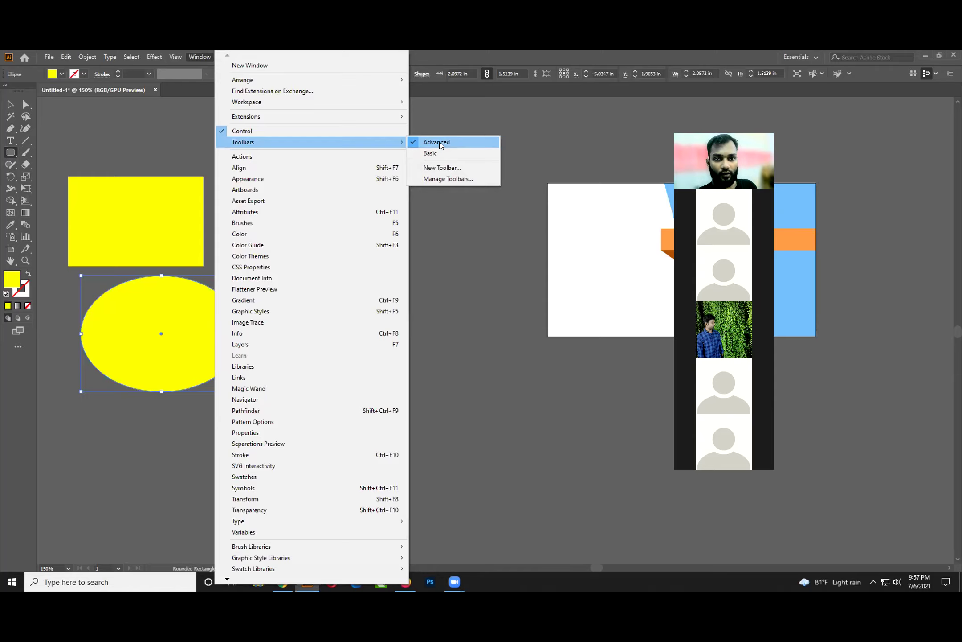
pyautogui.click(443, 50)
# - Draw a rounded rectangle and a near-circular ellipse about 1.43 by 1.49 inches beside the wide ellipse, deleting each one
pyautogui.moveTo(258, 306); pyautogui.dragTo(395, 386)
pyautogui.press('Delete')
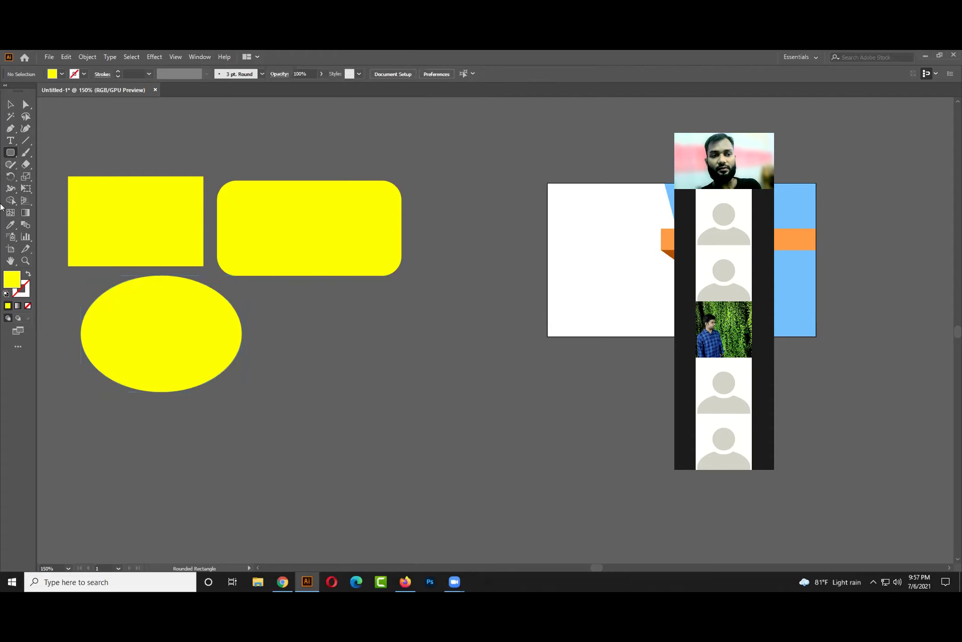
pyautogui.moveTo(10, 152); pyautogui.dragTo(75, 177)
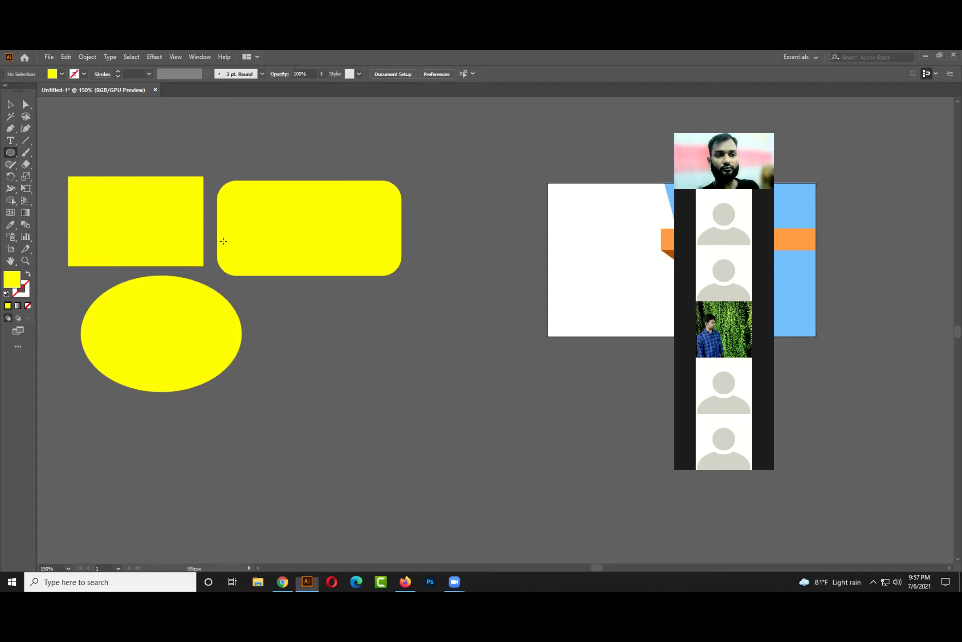
pyautogui.moveTo(338, 290); pyautogui.dragTo(447, 404)
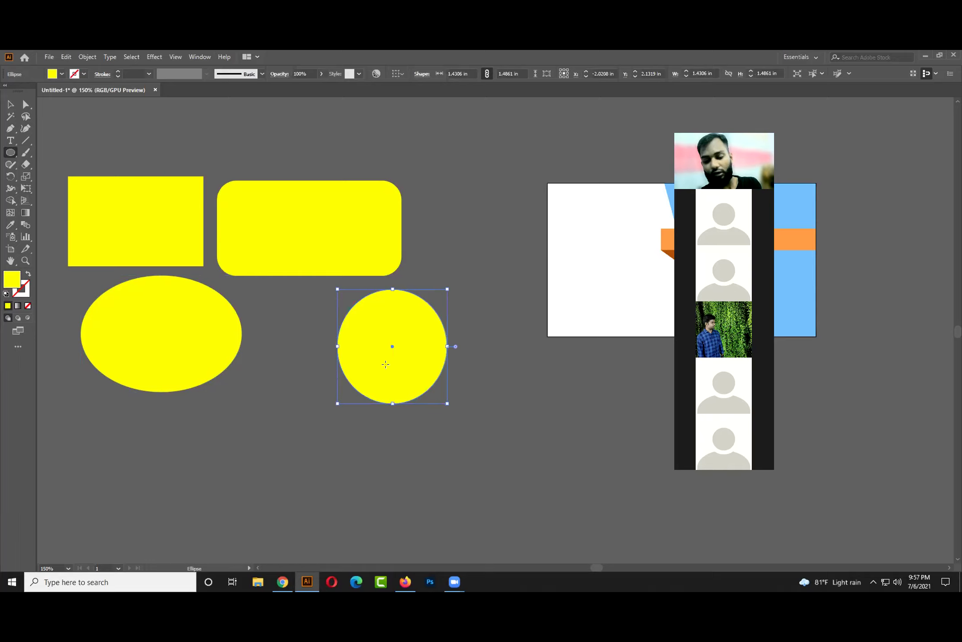
pyautogui.press('Delete')
# - Draw a perfect circle about 1.64 inches across beside the ellipse, and a square about 1.07 inches per side near the card
pyautogui.moveTo(318, 293); pyautogui.dragTo(440, 394)
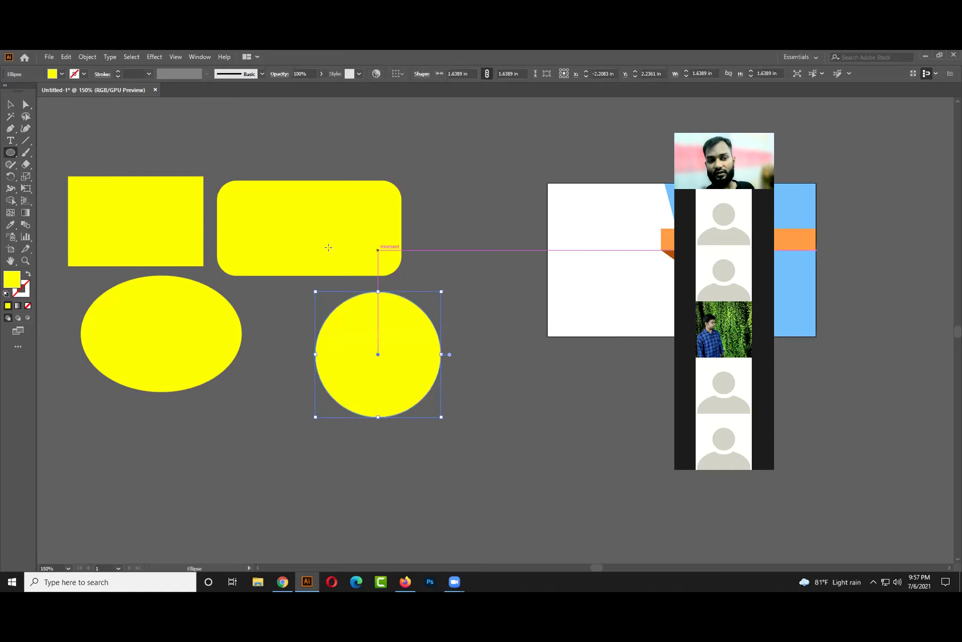
pyautogui.click(17, 153)
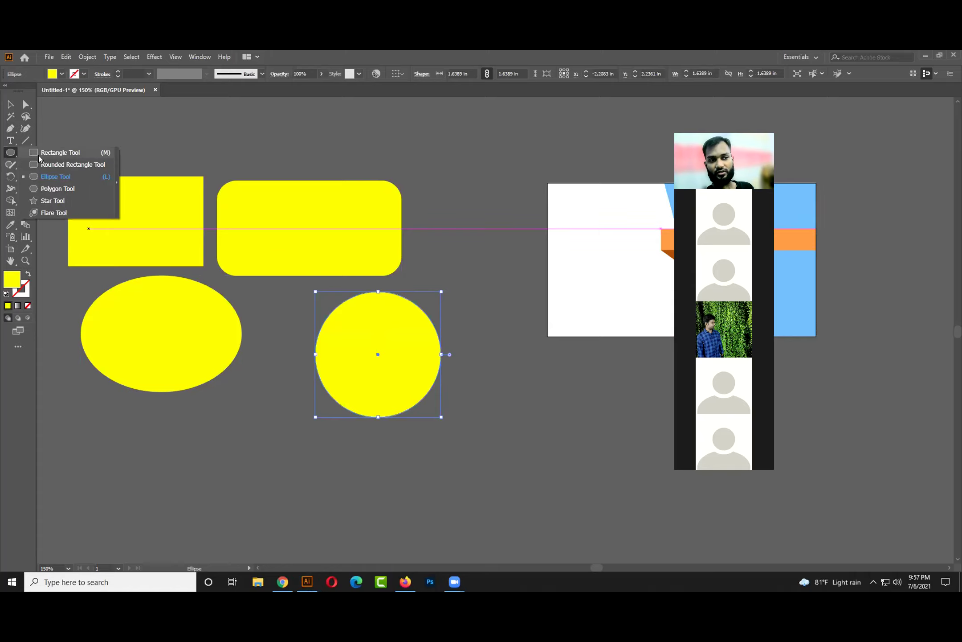
pyautogui.click(60, 152)
pyautogui.moveTo(441, 157); pyautogui.dragTo(524, 238)
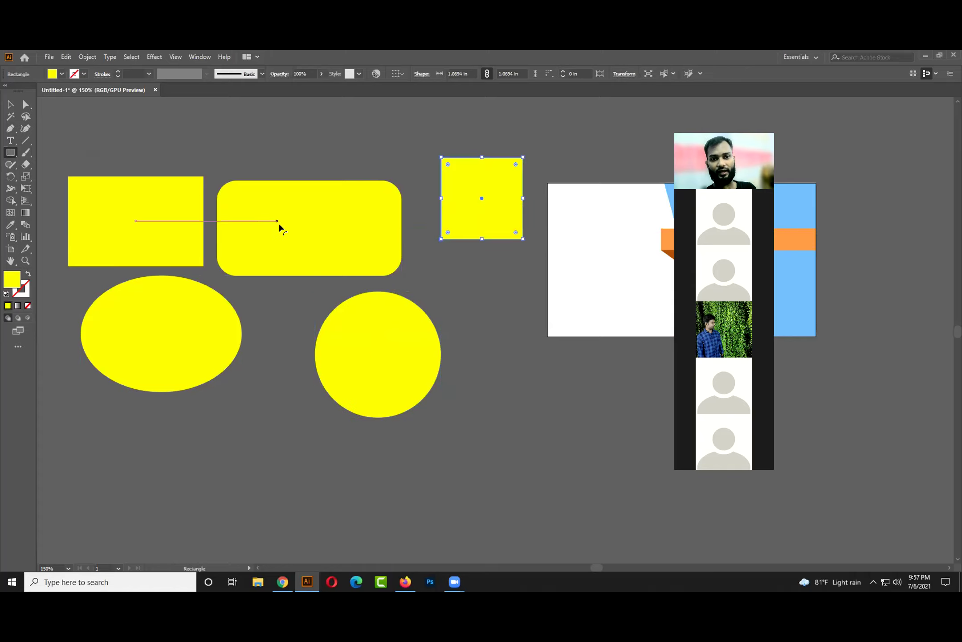
# - Draw a square about 1.38 inches per side in the empty area left of the yellow rectangle and delete it
pyautogui.moveTo(312, 228); pyautogui.dragTo(452, 252)
pyautogui.moveTo(275, 232); pyautogui.dragTo(379, 258)
pyautogui.moveTo(394, 214); pyautogui.dragTo(484, 172)
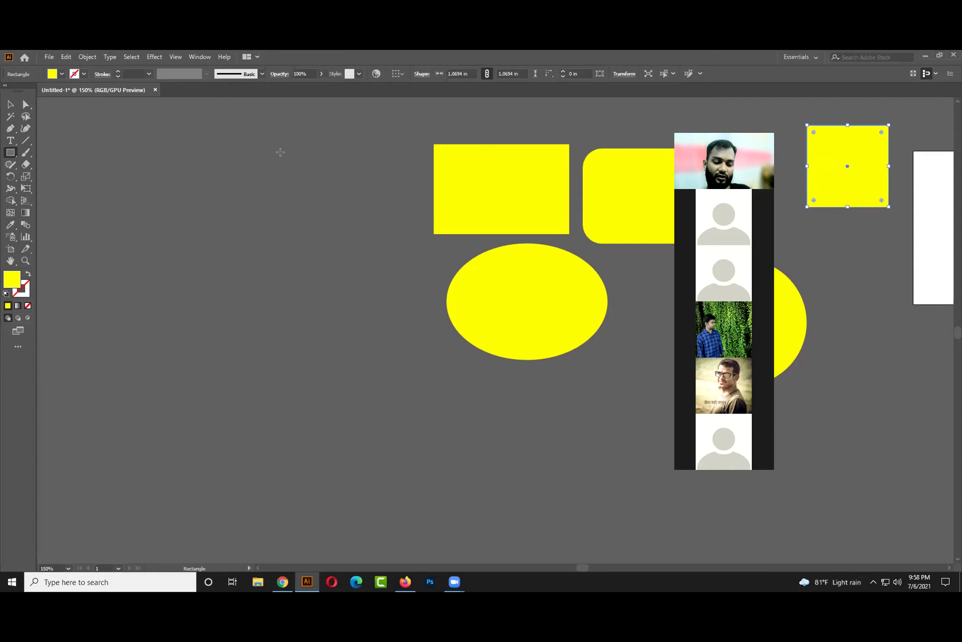
pyautogui.moveTo(272, 129); pyautogui.dragTo(377, 236)
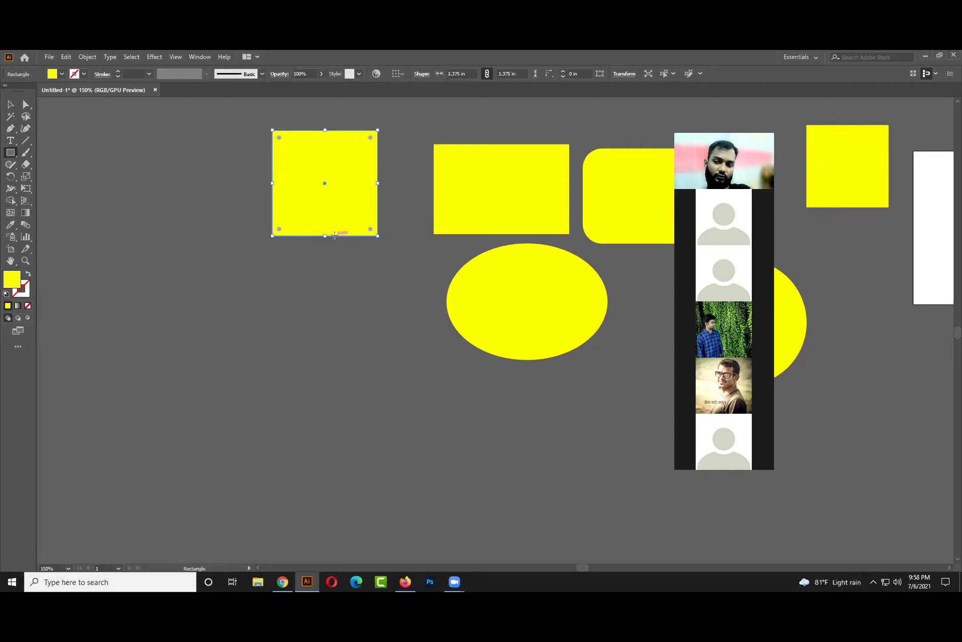
pyautogui.press('Delete')
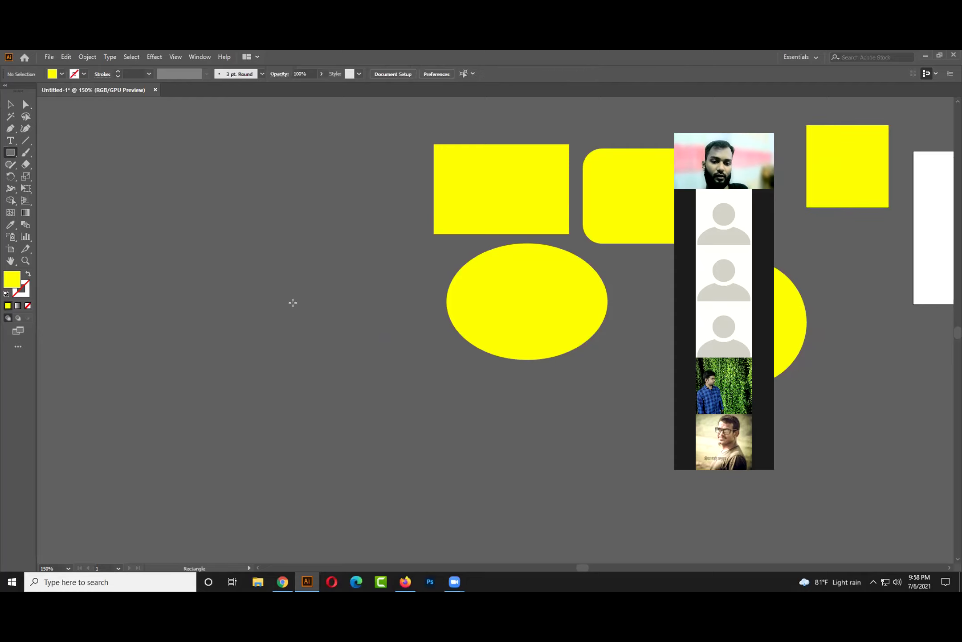
# - Draw a perfect circle left of the yellow rectangle, plus a second circle about 1.74 inches across, and delete the second one
pyautogui.click(11, 153)
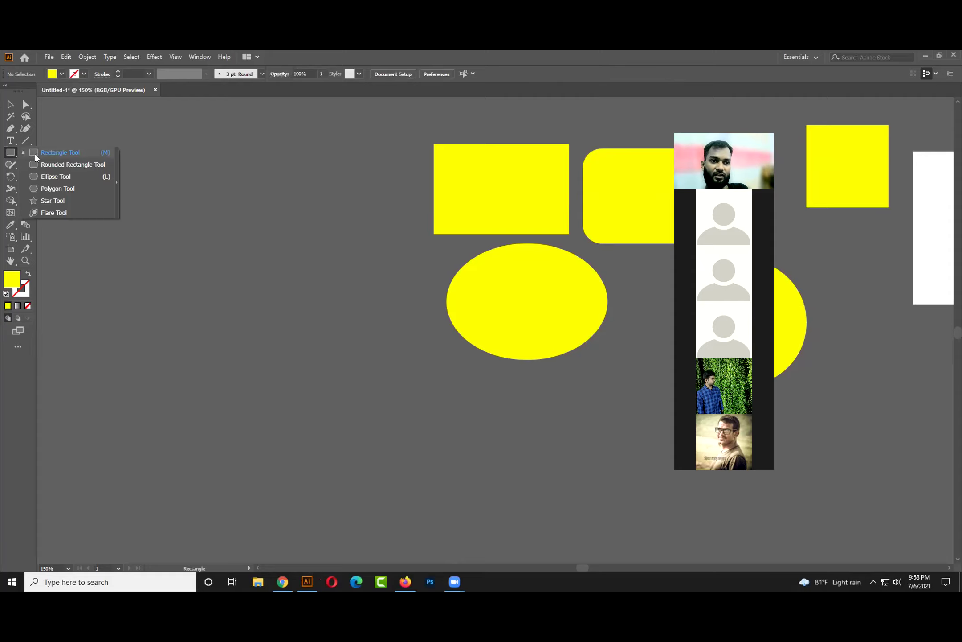
pyautogui.click(52, 174)
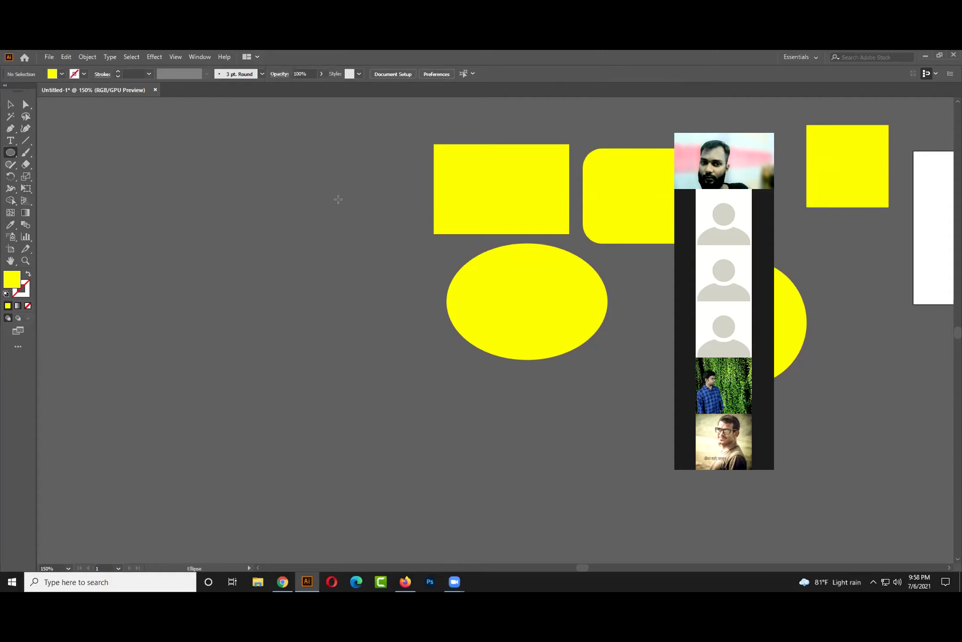
pyautogui.moveTo(235, 144); pyautogui.dragTo(346, 202)
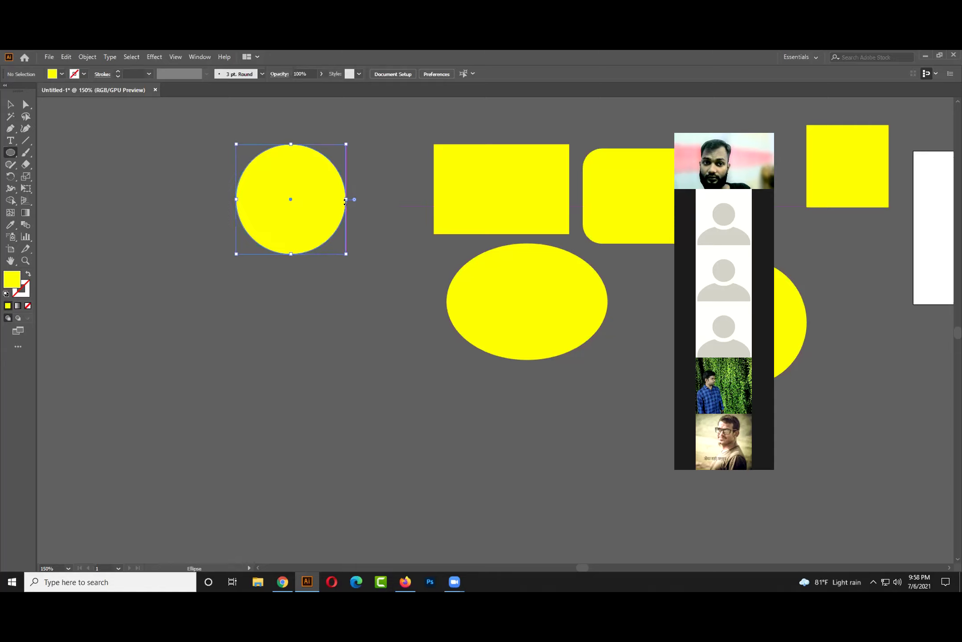
pyautogui.moveTo(82, 171); pyautogui.dragTo(213, 255)
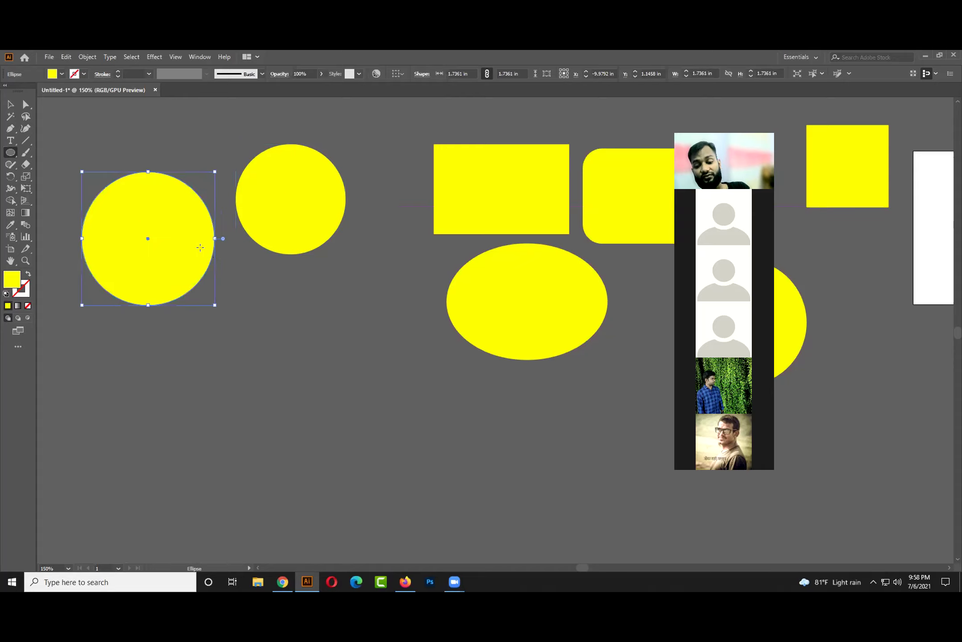
pyautogui.press('Delete')
# - Draw a many-sided polygon about 1.67 inches across left of the circle, raising its side count while drawing, and reposition it
pyautogui.moveTo(12, 157); pyautogui.dragTo(48, 187)
pyautogui.moveTo(88, 218); pyautogui.dragTo(97, 282)
pyautogui.press('Up')
pyautogui.press('Up')
pyautogui.press('Up')
pyautogui.press('Up')
pyautogui.press('v')
pyautogui.moveTo(101, 195); pyautogui.dragTo(145, 225)
pyautogui.moveTo(154, 165)
pyautogui.mouseDown()
pyautogui.moveTo(174, 203)
pyautogui.moveTo(151, 161)
pyautogui.mouseUp()
# - Draw a tilted polygon about 2.15 by 2.08 inches overlapping the many-sided one, reducing and raising its side count to six while drawing
pyautogui.moveTo(10, 152); pyautogui.dragTo(38, 186)
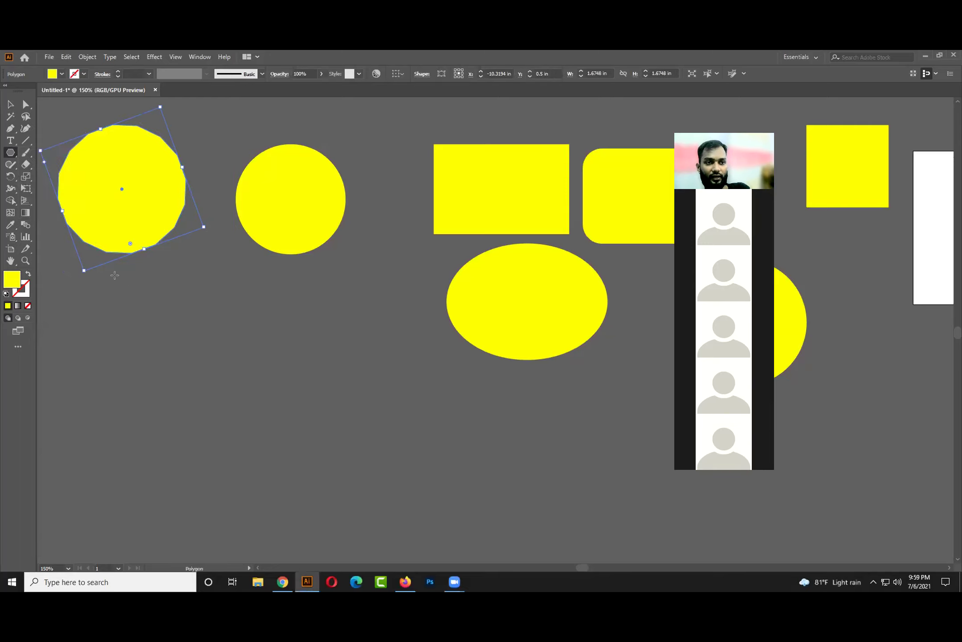
pyautogui.moveTo(118, 281); pyautogui.dragTo(179, 350)
pyautogui.press('Down')
pyautogui.press('Down')
pyautogui.press('Down')
pyautogui.press('Down')
pyautogui.press('Down')
pyautogui.press('Down')
pyautogui.press('Down')
pyautogui.press('Down')
pyautogui.press('Up')
pyautogui.press('Up')
pyautogui.press('Up')
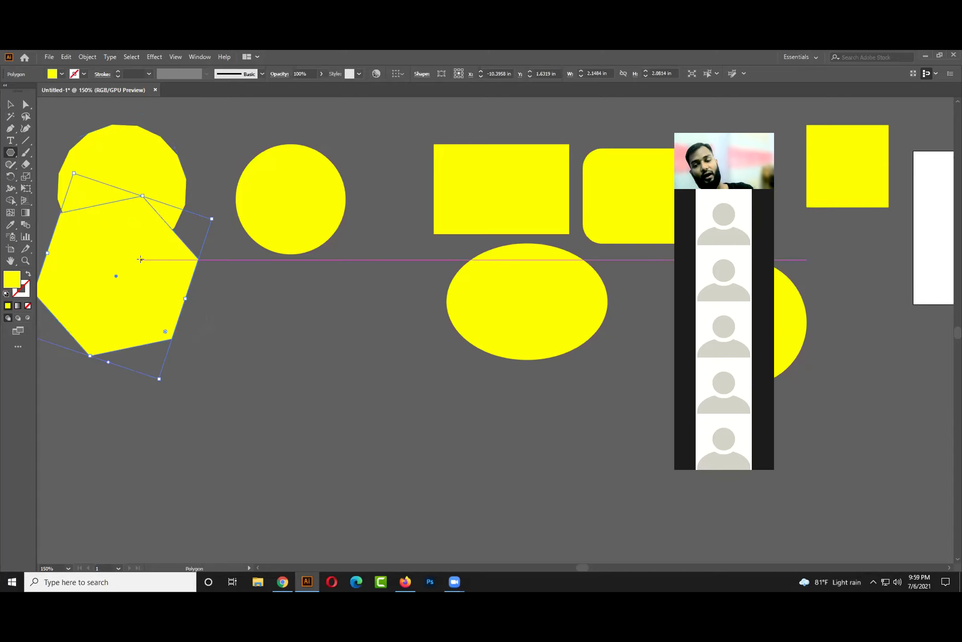
# - Move the tilted hexagon off the many-sided polygon and delete both of them
pyautogui.press('v')
pyautogui.moveTo(141, 259); pyautogui.dragTo(355, 383)
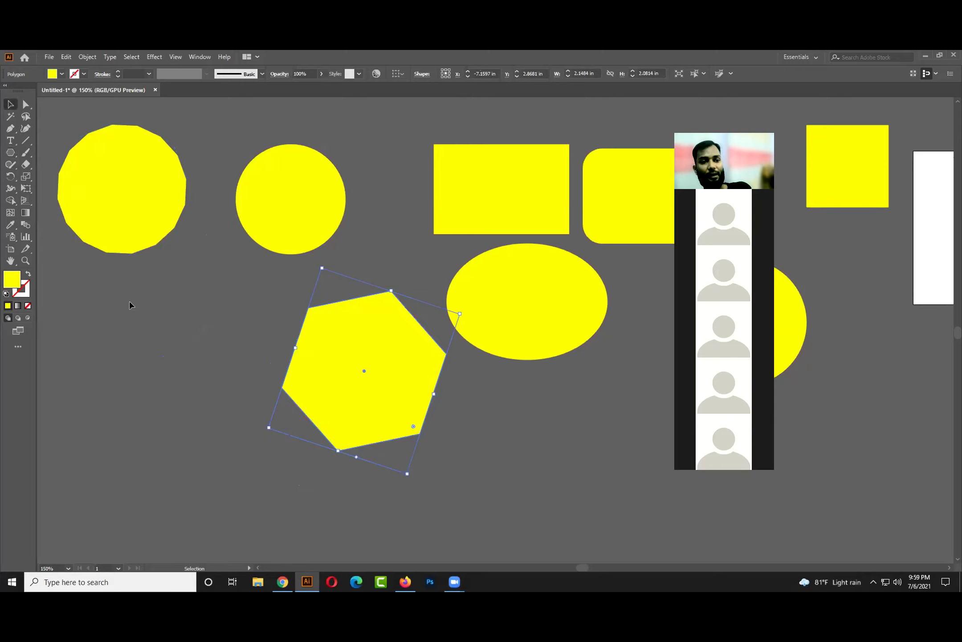
pyautogui.press('Delete')
pyautogui.click(137, 223)
pyautogui.press('Delete')
# - Draw a small tilted polygon about 0.73 by 0.79 inches left of the circle, varying its side count while drawing and ending with a triangle
pyautogui.click(10, 151)
pyautogui.moveTo(138, 226); pyautogui.dragTo(156, 252)
pyautogui.press('Down')
pyautogui.press('Down')
pyautogui.press('Up')
pyautogui.press('Up')
pyautogui.press('Up')
pyautogui.press('Up')
pyautogui.press('Up')
pyautogui.press('Up')
pyautogui.press('Up')
pyautogui.press('Up')
pyautogui.press('Up')
pyautogui.press('Up')
pyautogui.press('Down')
pyautogui.press('Down')
pyautogui.press('Down')
pyautogui.press('Down')
pyautogui.press('Down')
pyautogui.press('Down')
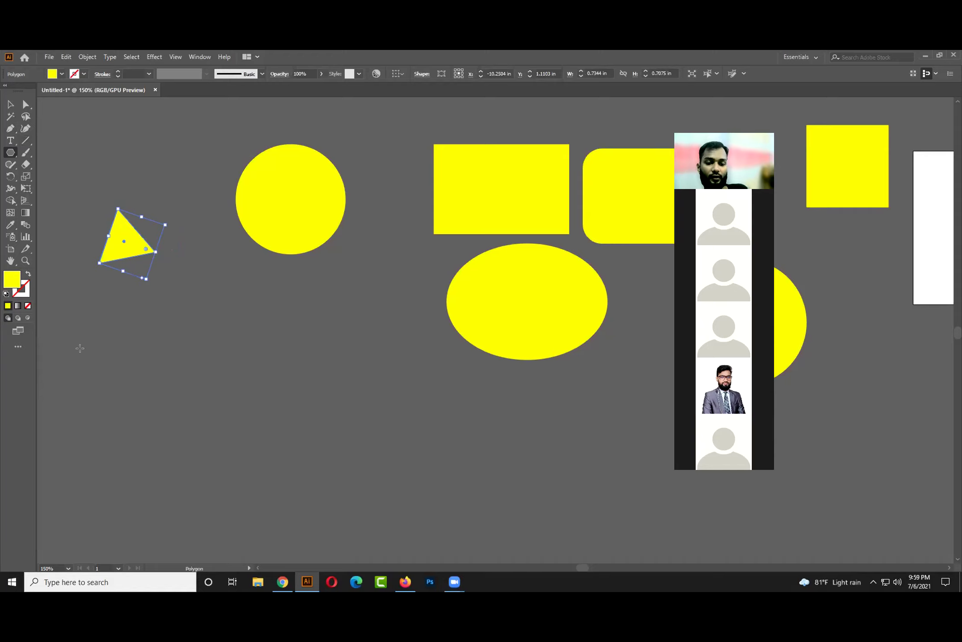
# - Draw a second polygon about 1.19 by 1.25 inches below the small triangle, raising its side count and reducing it to three while drawing
pyautogui.moveTo(10, 153); pyautogui.dragTo(66, 188)
pyautogui.moveTo(201, 319); pyautogui.dragTo(254, 321)
pyautogui.press('Up')
pyautogui.press('Up')
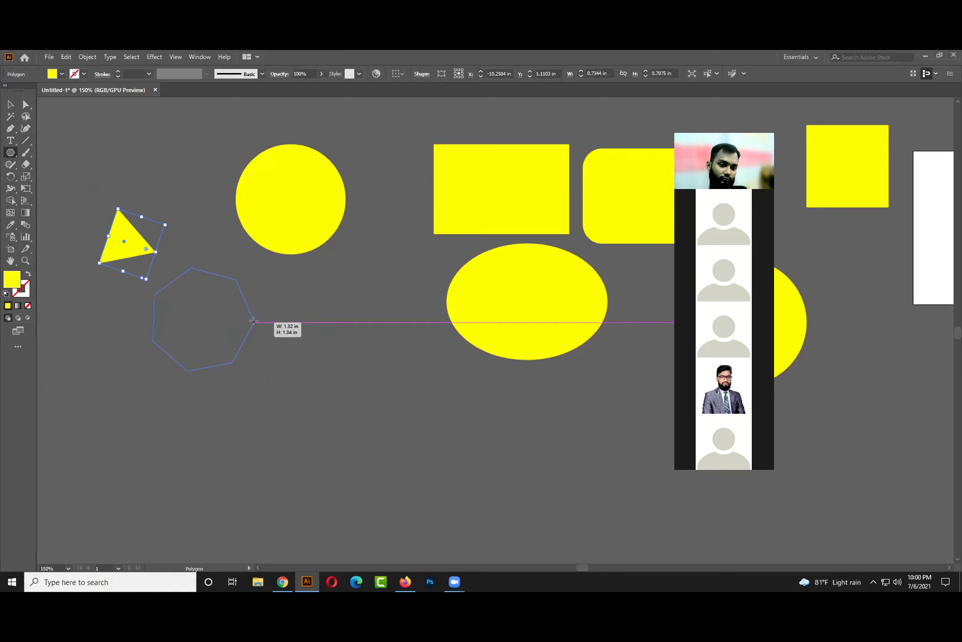
pyautogui.moveTo(254, 320); pyautogui.dragTo(254, 320)
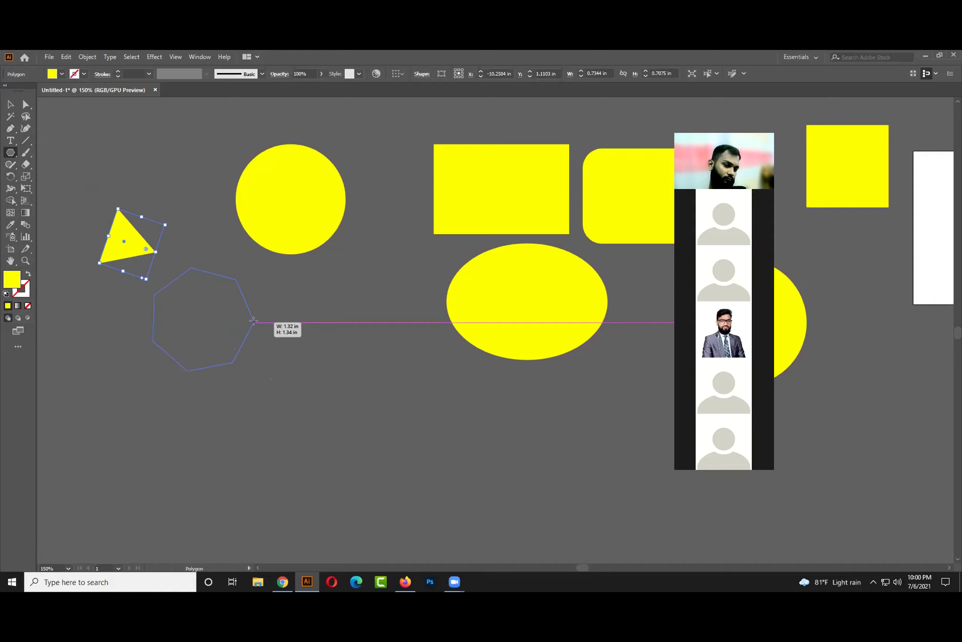
pyautogui.moveTo(253, 320); pyautogui.dragTo(255, 328)
pyautogui.press('Down')
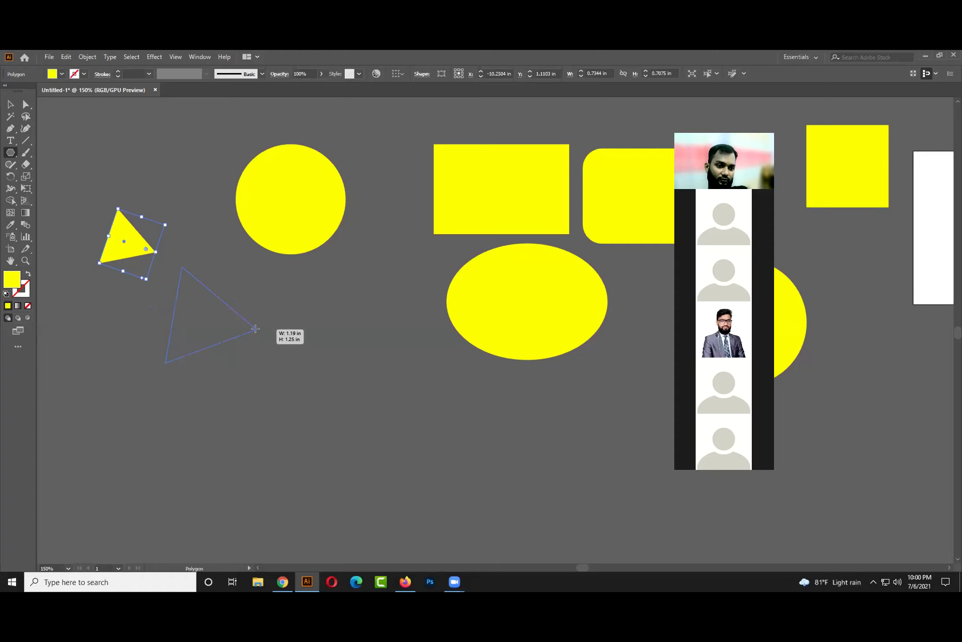
pyautogui.moveTo(256, 328); pyautogui.dragTo(256, 329)
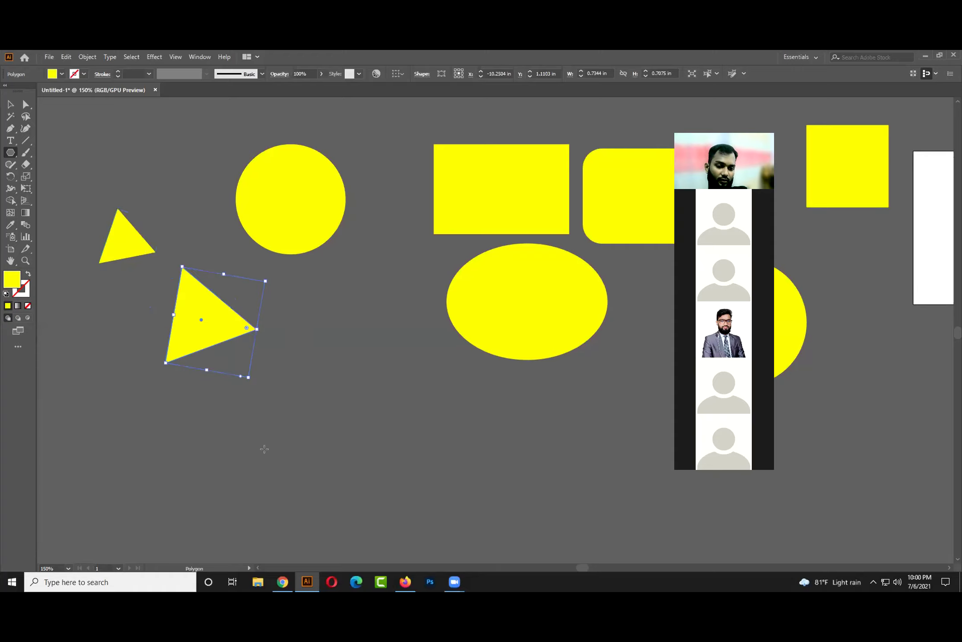
# - Switch to Firefox to view the keyboard image results, return to Illustrator and delete the larger triangle
pyautogui.click(406, 582)
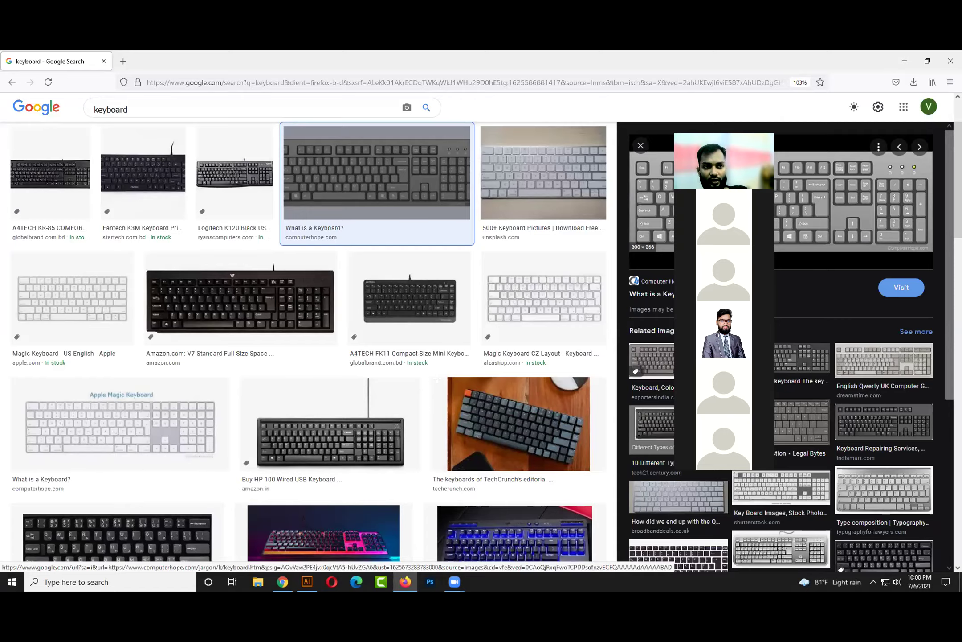
pyautogui.hotkey('alt', 'Tab')
pyautogui.moveTo(221, 323); pyautogui.dragTo(243, 323)
pyautogui.press('Delete')
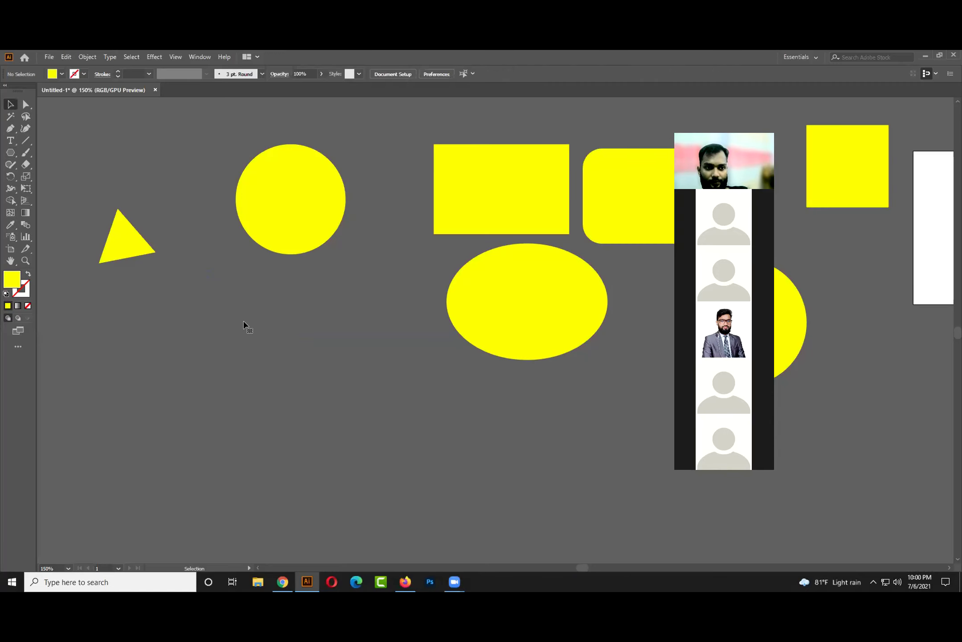
# - Draw a four-pointed star and a six-pointed star side by side below the triangle and circle, adjusting the point count while drawing
pyautogui.click(12, 156)
pyautogui.click(53, 200)
pyautogui.moveTo(162, 317); pyautogui.dragTo(198, 344)
pyautogui.press('Up')
pyautogui.moveTo(263, 312); pyautogui.dragTo(303, 343)
pyautogui.press('Up')
pyautogui.press('Up')
# - Draw a starburst about 2.09 inches across below the two stars, repeatedly raising its point count while drawing
pyautogui.moveTo(210, 432); pyautogui.dragTo(285, 455)
pyautogui.press('Up')
pyautogui.press('Up')
pyautogui.press('Up')
pyautogui.press('Up')
pyautogui.press('Up')
pyautogui.press('Up')
pyautogui.press('Up')
pyautogui.press('Up')
pyautogui.press('Up')
pyautogui.press('Up')
pyautogui.press('Up')
pyautogui.press('Up')
pyautogui.press('Up')
pyautogui.press('Up')
pyautogui.press('Up')
pyautogui.press('Up')
pyautogui.press('Up')
pyautogui.press('Up')
pyautogui.press('Up')
pyautogui.press('Up')
pyautogui.press('Up')
pyautogui.press('Up')
# - Draw a denser starburst about 1.76 inches across beside the first one, raising its point count much further while drawing
pyautogui.moveTo(368, 404); pyautogui.dragTo(411, 454)
pyautogui.press('Up')
pyautogui.press('Up')
pyautogui.press('Up')
pyautogui.press('Up')
pyautogui.press('Up')
pyautogui.press('Up')
pyautogui.press('Up')
pyautogui.press('Up')
pyautogui.press('Up')
pyautogui.press('Up')
pyautogui.press('Up')
pyautogui.press('Up')
pyautogui.press('Up')
pyautogui.press('Up')
pyautogui.press('Up')
pyautogui.press('Up')
pyautogui.press('Up')
pyautogui.press('Up')
pyautogui.press('Up')
pyautogui.press('Up')
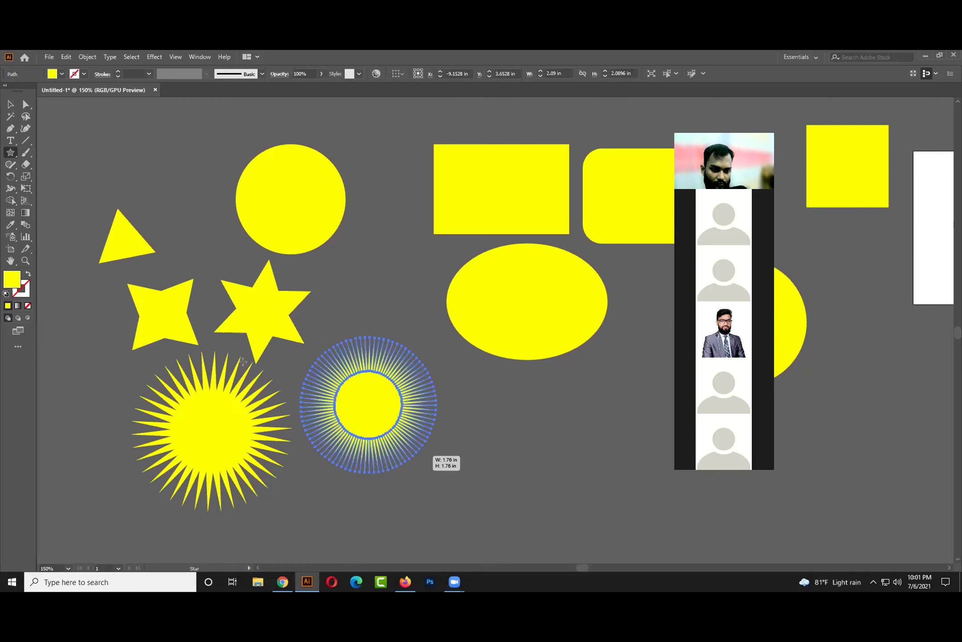
# - Move the denser starburst to just below the yellow ellipse and deselect it
pyautogui.click(12, 105)
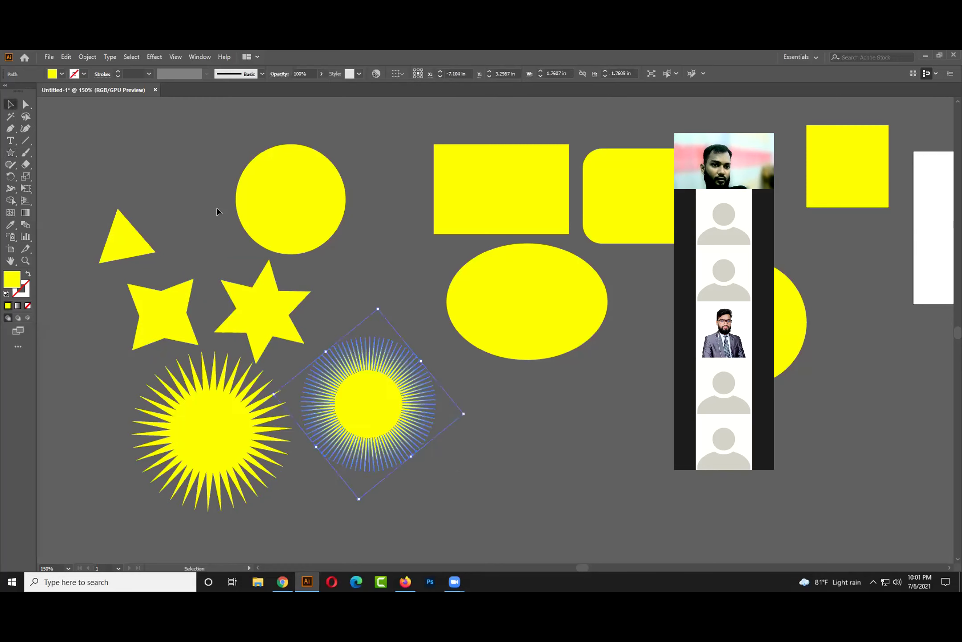
pyautogui.click(362, 297)
pyautogui.moveTo(379, 348); pyautogui.dragTo(478, 370)
pyautogui.click(354, 391)
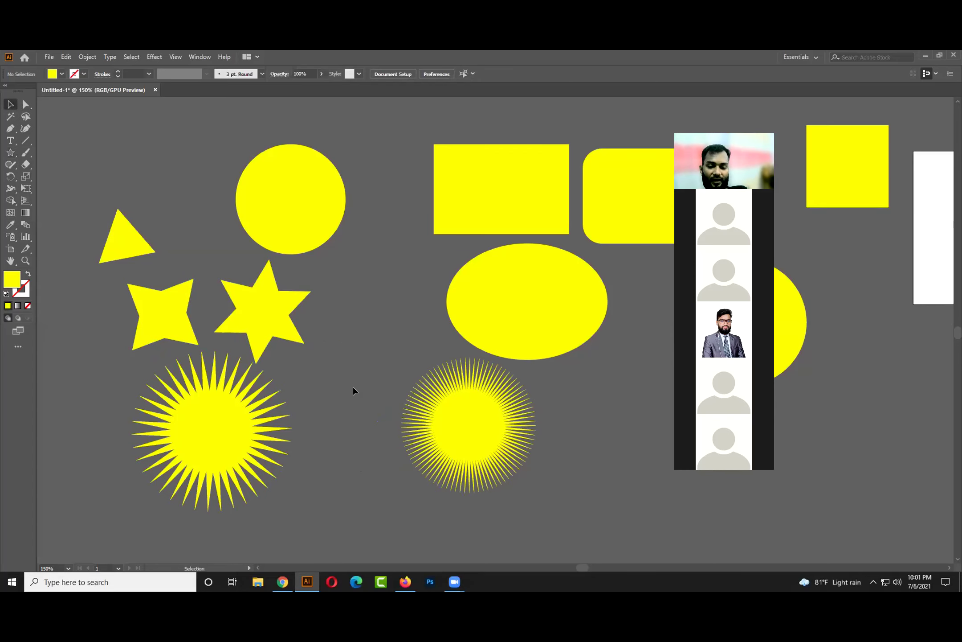
# - Fill the ellipse below the rectangle with red and change its fill to bright green
pyautogui.moveTo(425, 288); pyautogui.dragTo(404, 311)
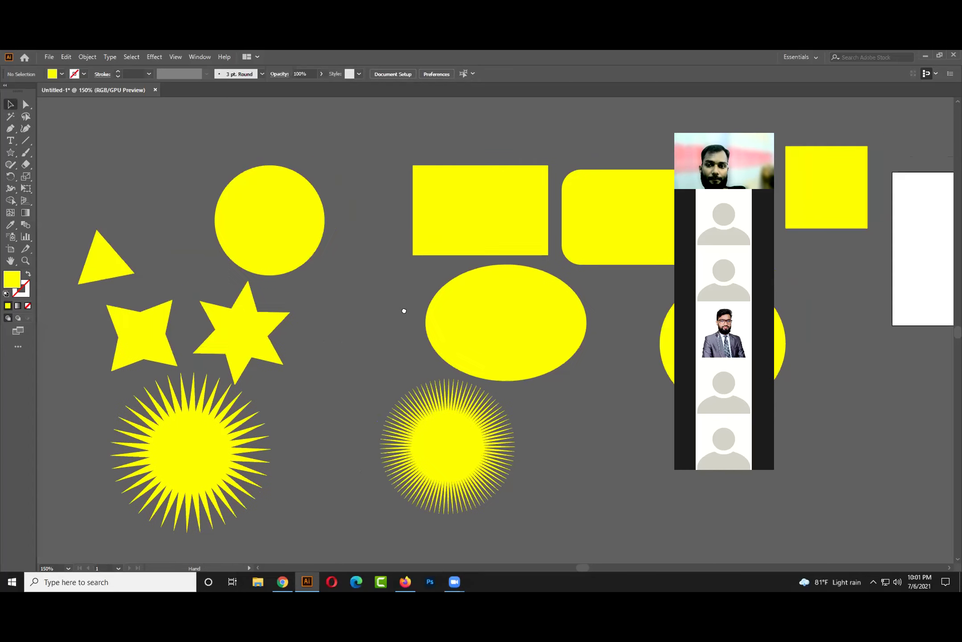
pyautogui.click(478, 298)
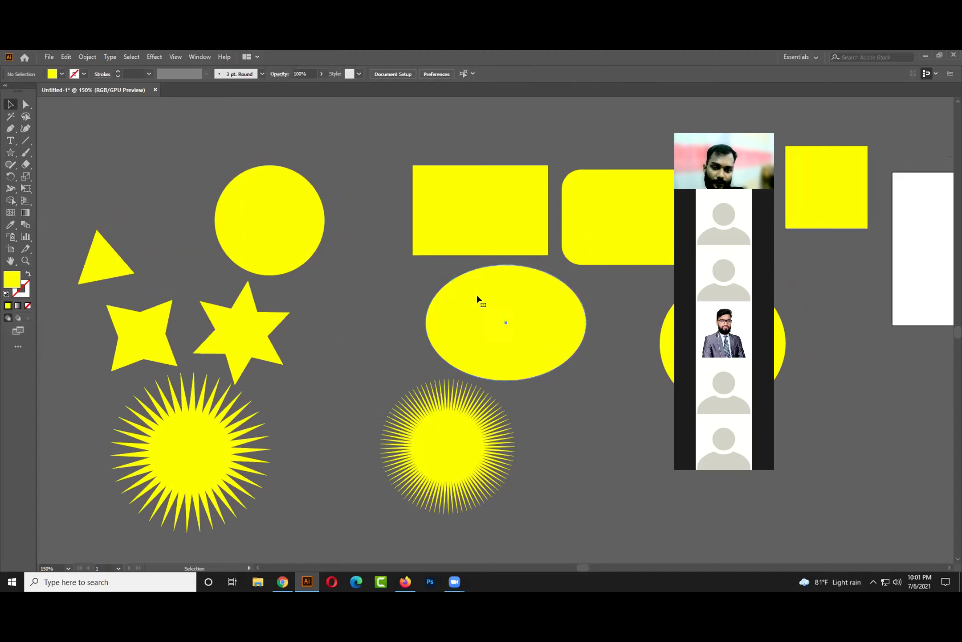
pyautogui.click(61, 74)
pyautogui.click(82, 91)
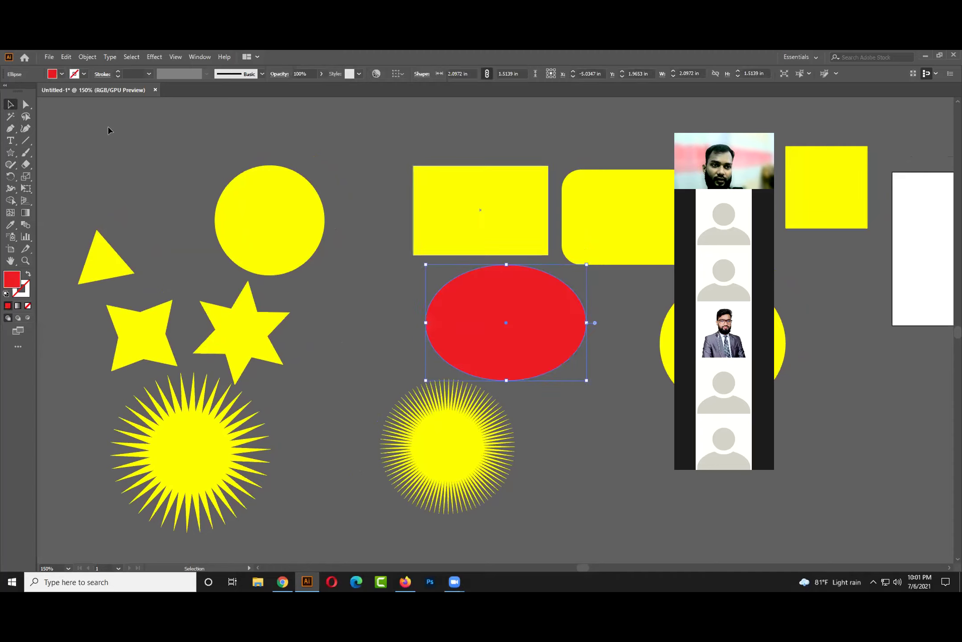
pyautogui.click(50, 92)
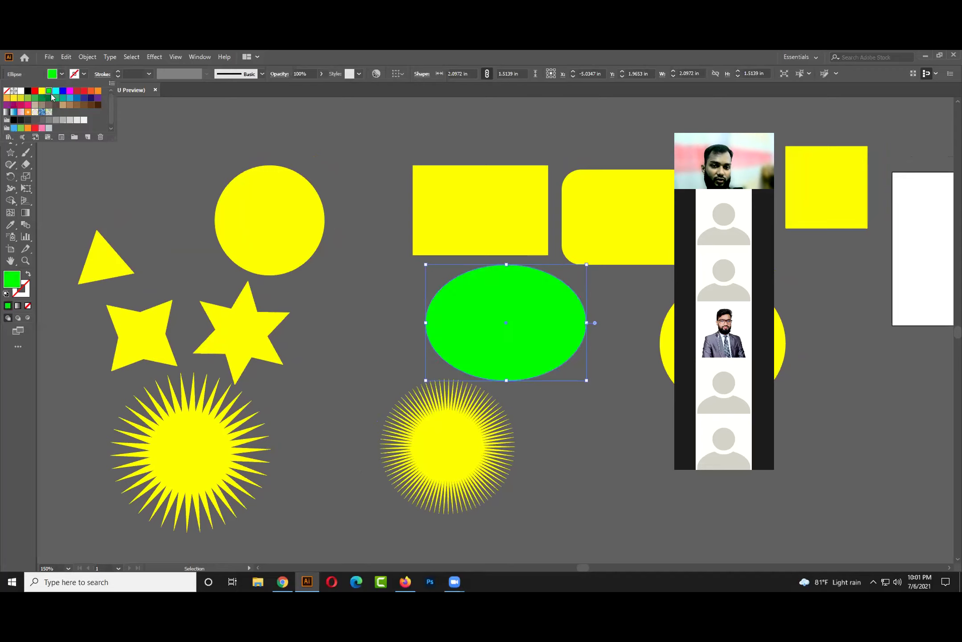
pyautogui.click(155, 208)
# - Fill the circle above the six-pointed star with orange and select the triangle
pyautogui.click(267, 223)
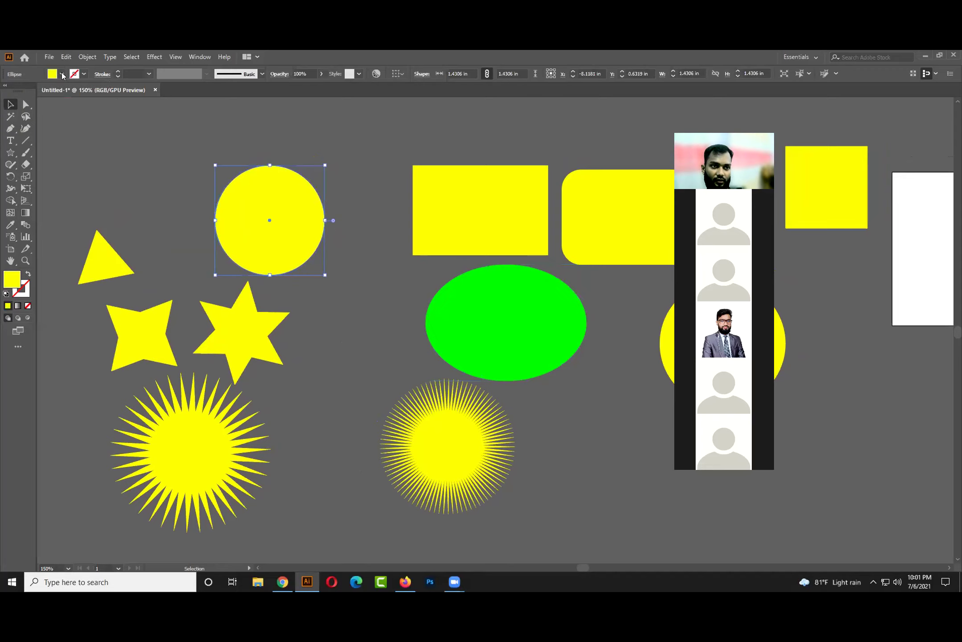
pyautogui.click(62, 73)
pyautogui.click(67, 100)
pyautogui.click(89, 90)
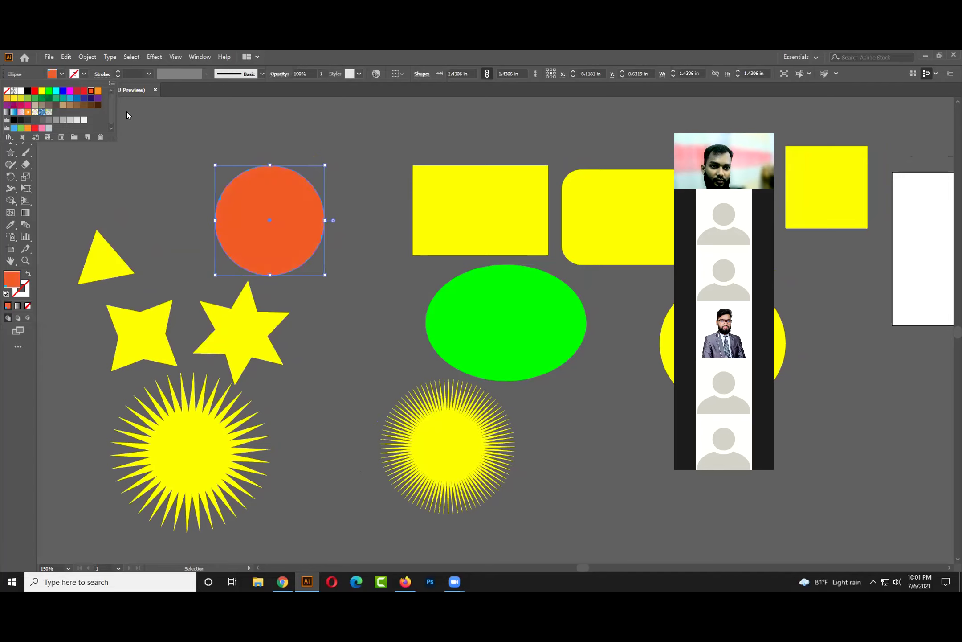
pyautogui.click(107, 260)
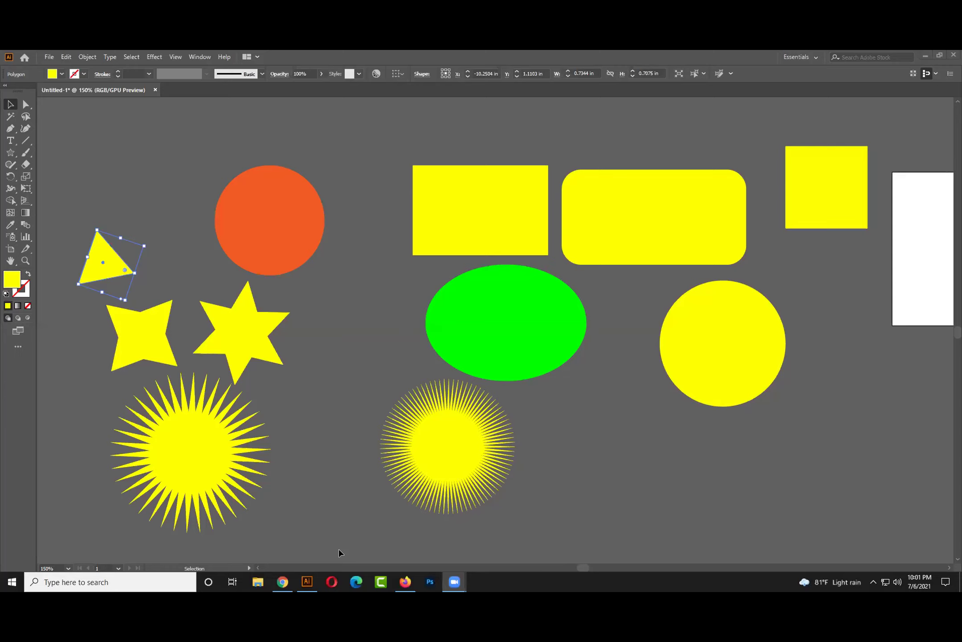
# - Draw a lens flare about 2.39 by 1.92 inches above the triangle, add another over the orange circle's lower edge, and delete the second one
pyautogui.click(12, 155)
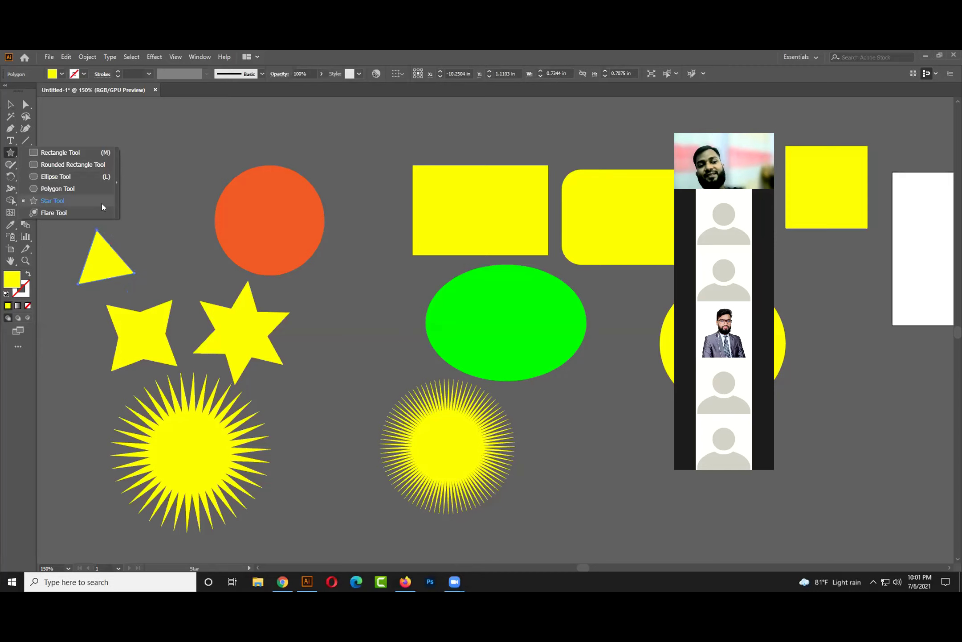
pyautogui.click(91, 212)
pyautogui.moveTo(135, 173); pyautogui.dragTo(219, 171)
pyautogui.keyDown('alt'); pyautogui.click(330, 263); pyautogui.keyUp('alt')
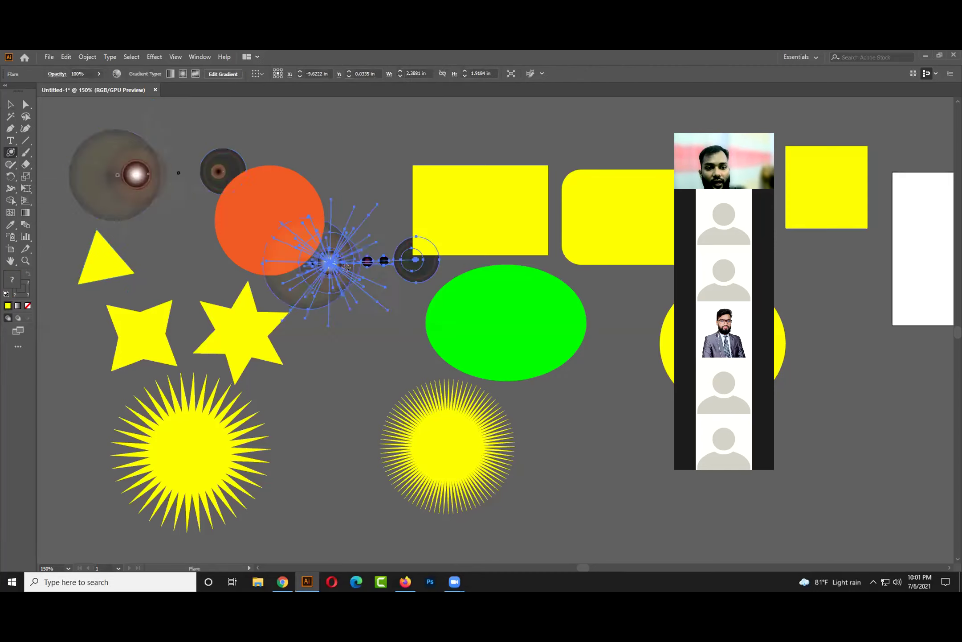
pyautogui.click(398, 352)
pyautogui.click(548, 397)
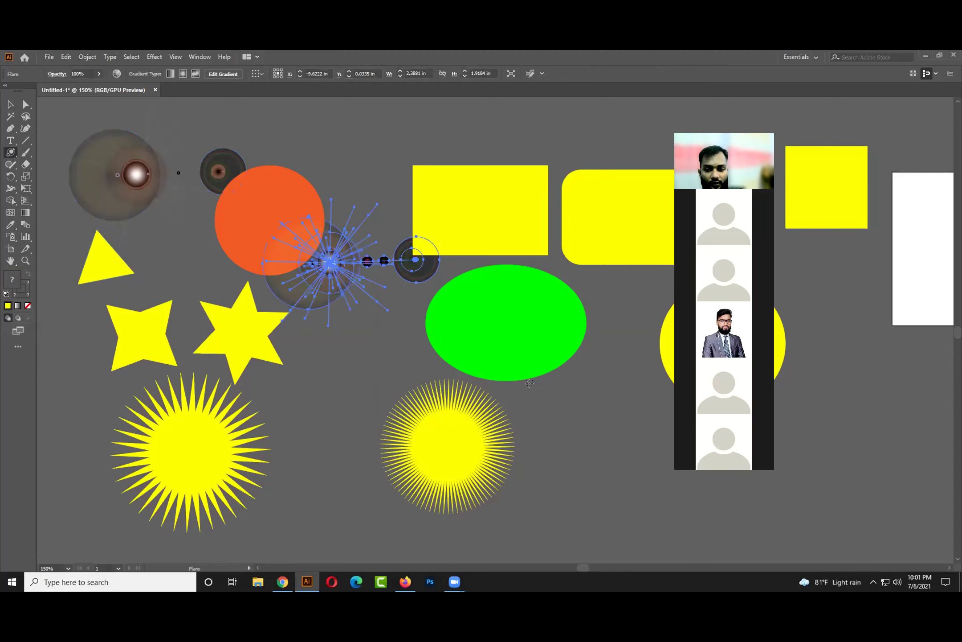
pyautogui.press('Delete')
# - Move the remaining lens flare between the six-pointed star and the green ellipse, and delete it
pyautogui.click(9, 104)
pyautogui.moveTo(156, 175); pyautogui.dragTo(351, 333)
pyautogui.click(316, 391)
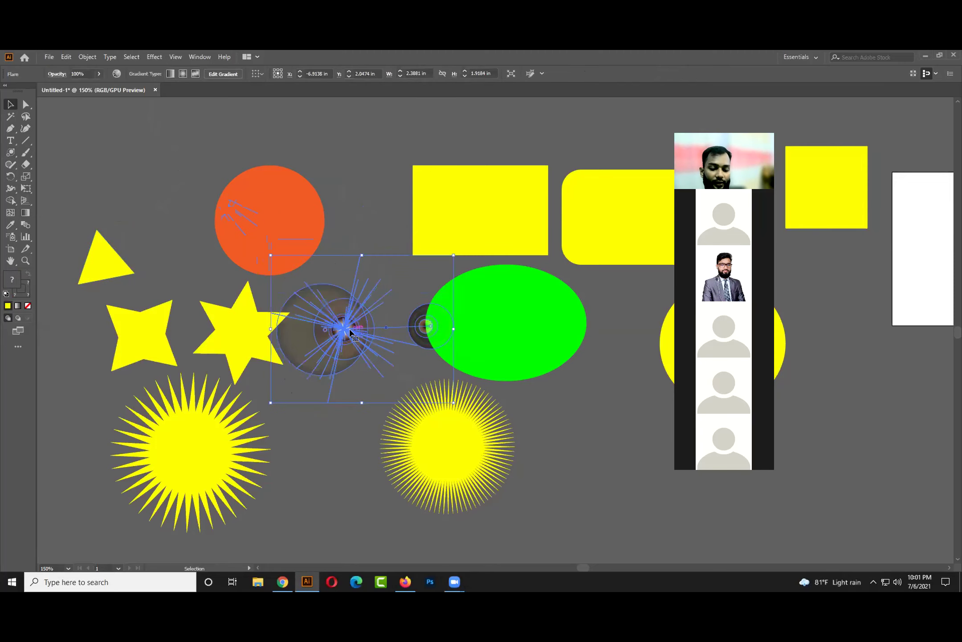
pyautogui.press('Delete')
# - Draw several large overlapping lens flares across the triangle, stars and first starburst with the Flare tool
pyautogui.click(11, 152)
pyautogui.click(54, 213)
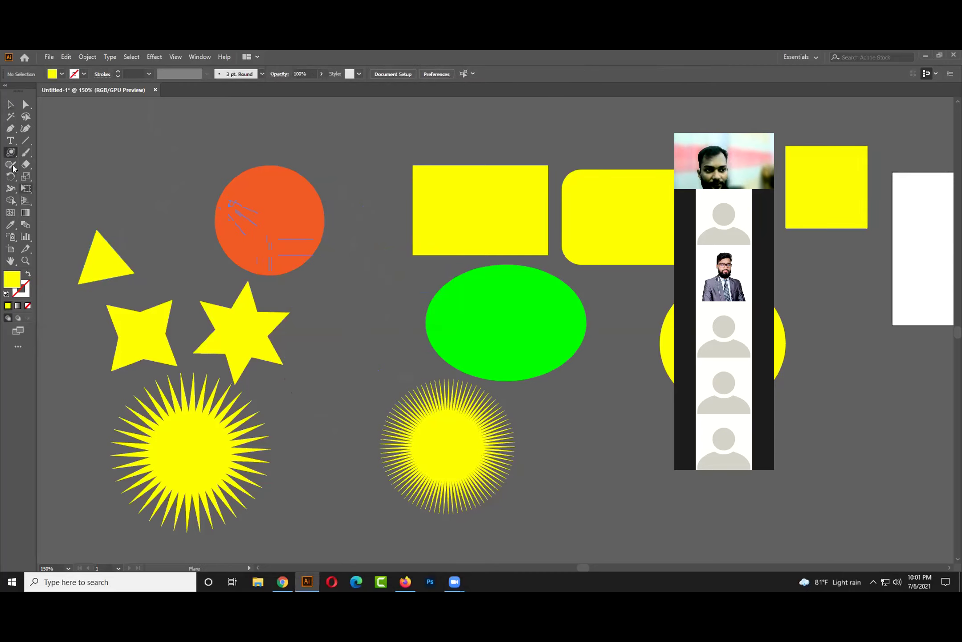
pyautogui.moveTo(11, 152)
pyautogui.mouseDown()
pyautogui.moveTo(61, 201)
pyautogui.moveTo(53, 212)
pyautogui.mouseUp()
pyautogui.moveTo(178, 229); pyautogui.dragTo(267, 267)
pyautogui.moveTo(410, 309)
pyautogui.mouseDown()
pyautogui.moveTo(599, 387)
pyautogui.moveTo(294, 485)
pyautogui.mouseUp()
pyautogui.moveTo(223, 403); pyautogui.dragTo(49, 353)
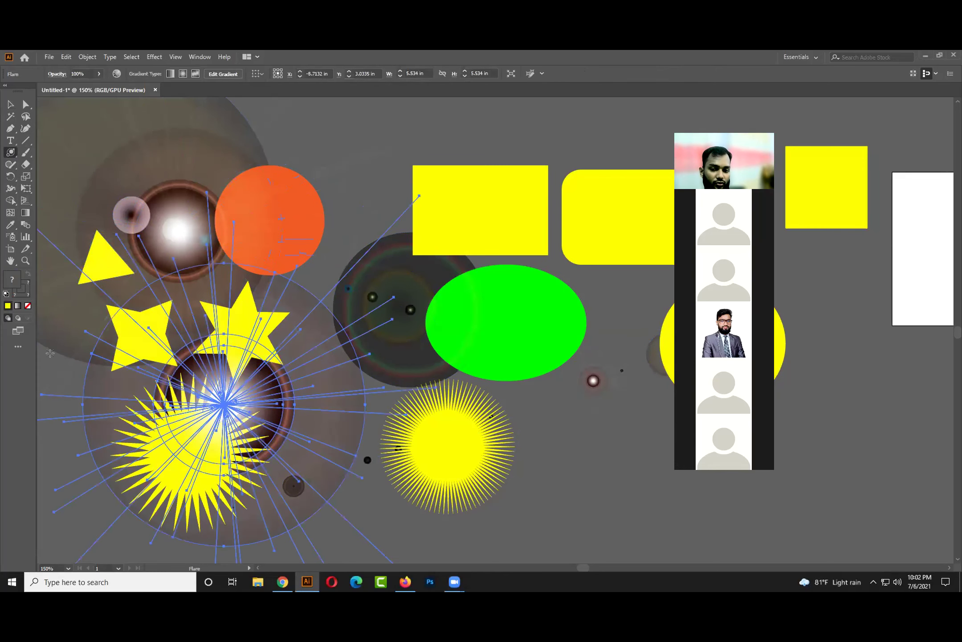
# - Move the flare covering the first starburst to the empty area below the business card and deselect everything
pyautogui.hotkey('ctrl', '-')
pyautogui.hotkey('ctrl', '-')
pyautogui.hotkey('ctrl', '-')
pyautogui.click(10, 104)
pyautogui.click(196, 240)
pyautogui.moveTo(270, 411); pyautogui.dragTo(587, 469)
pyautogui.moveTo(343, 375); pyautogui.dragTo(363, 459)
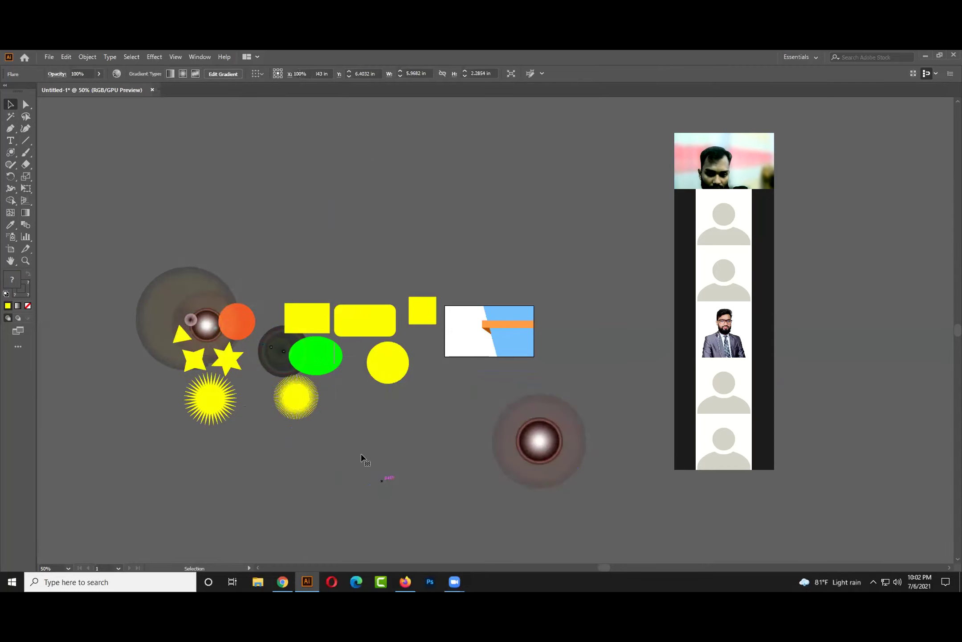
pyautogui.click(363, 459)
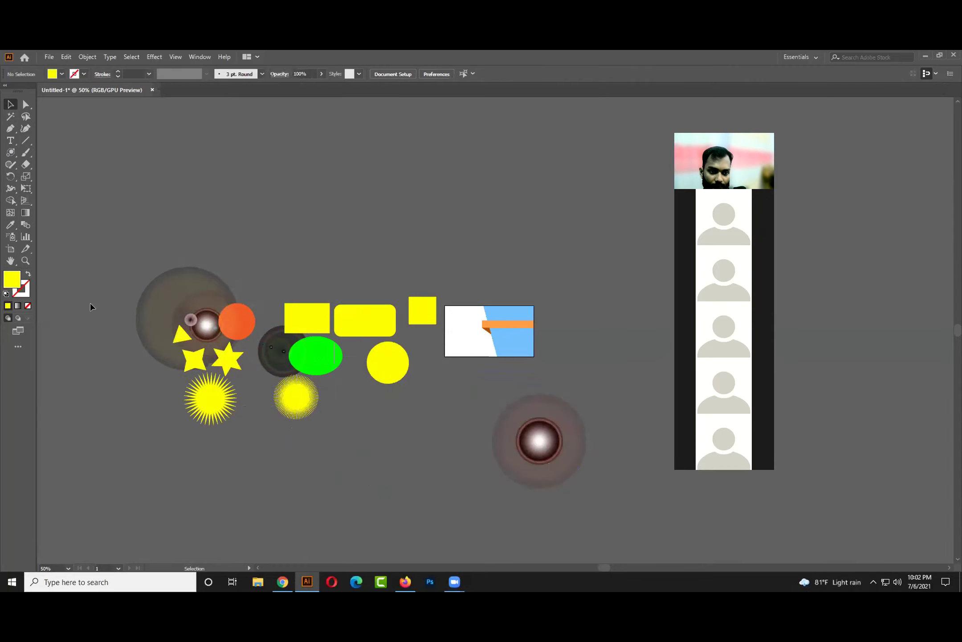
# - Undo the moving and drawing of the large lens flares
pyautogui.hotkey('ctrl', 'z')
pyautogui.hotkey('ctrl', 'z')
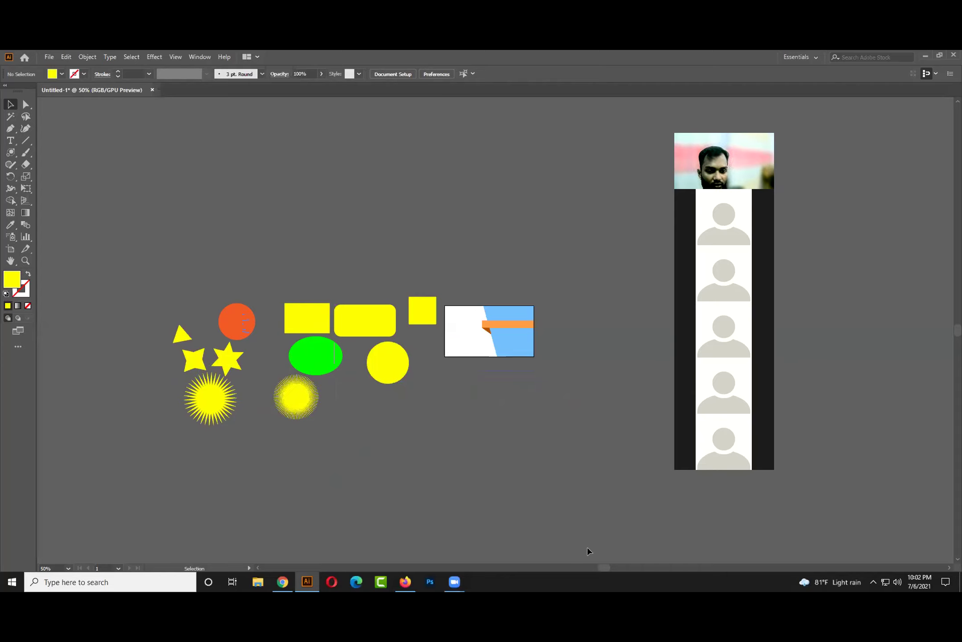
pyautogui.moveTo(475, 423); pyautogui.dragTo(580, 355)
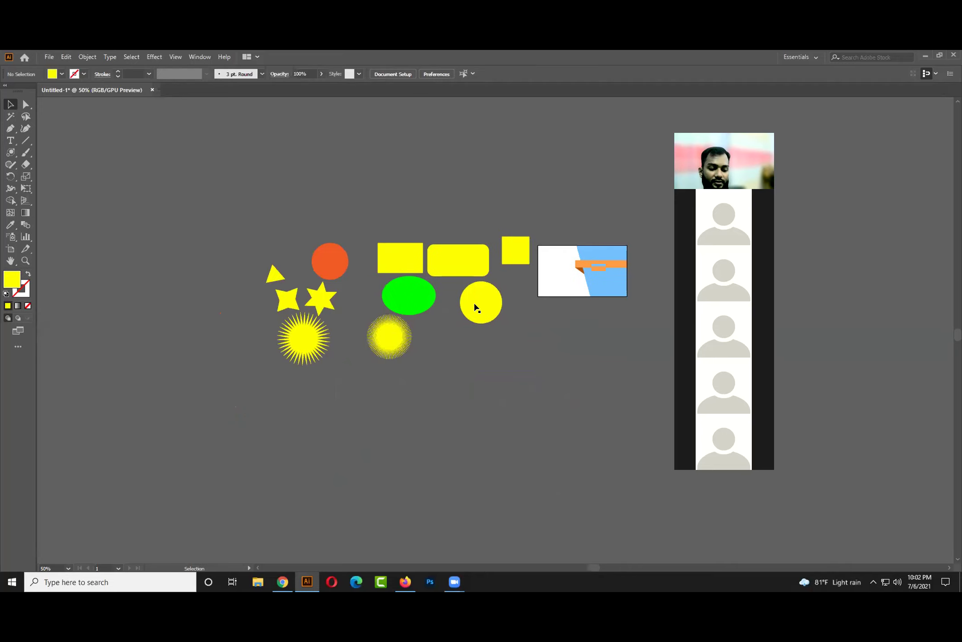
pyautogui.scroll(2, 475, 307)
pyautogui.moveTo(413, 239); pyautogui.dragTo(490, 279)
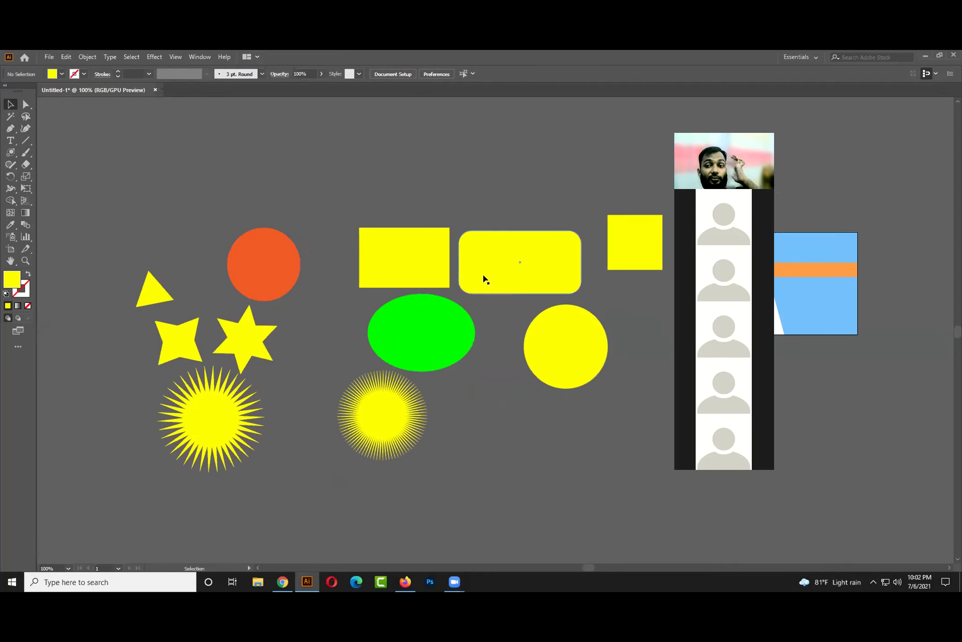
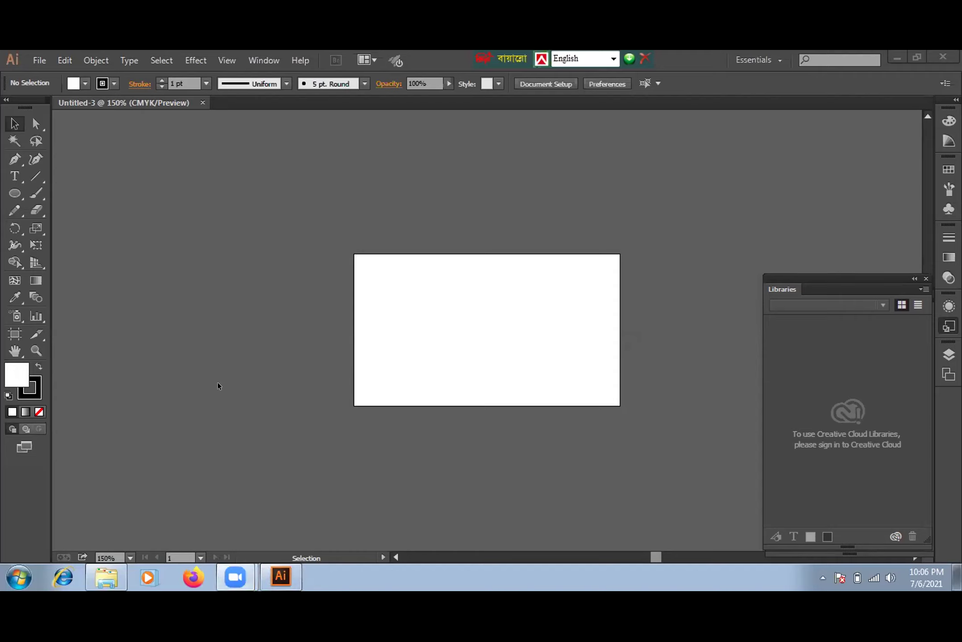
pyautogui.moveTo(226, 569)
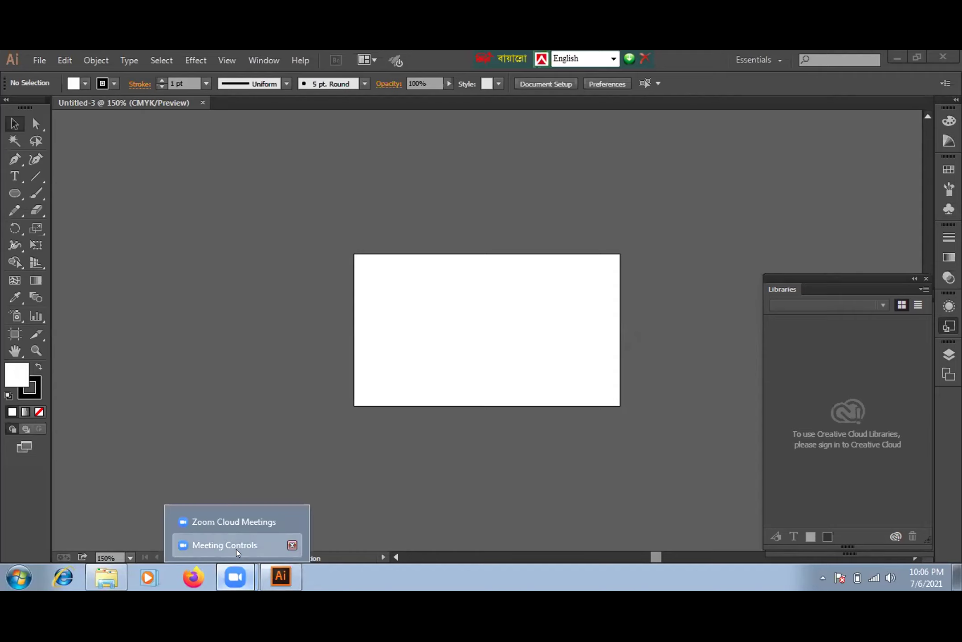
pyautogui.click(236, 549)
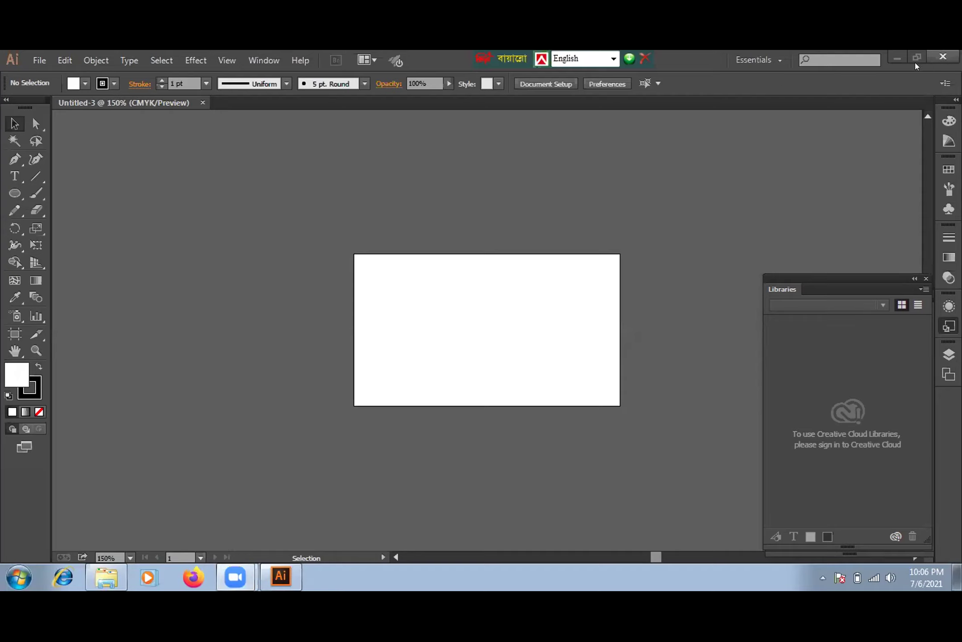
pyautogui.click(282, 581)
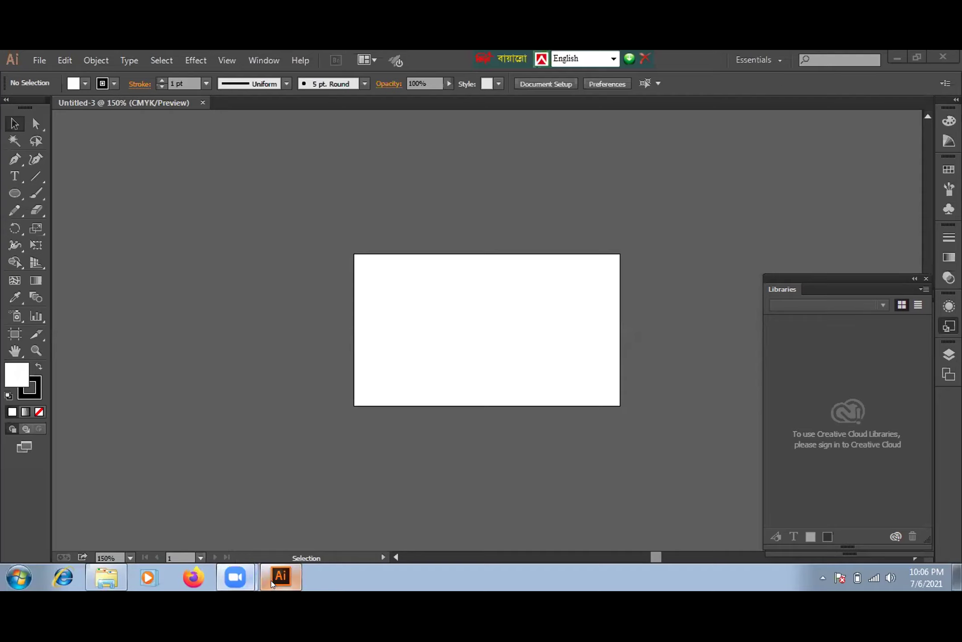
pyautogui.moveTo(230, 579)
pyautogui.click(236, 546)
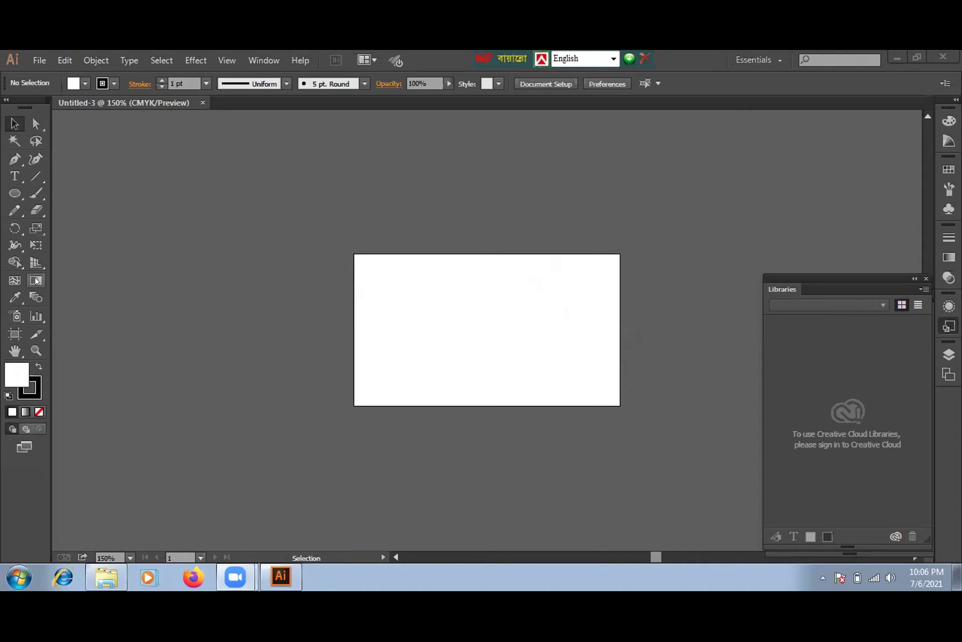
pyautogui.moveTo(220, 572)
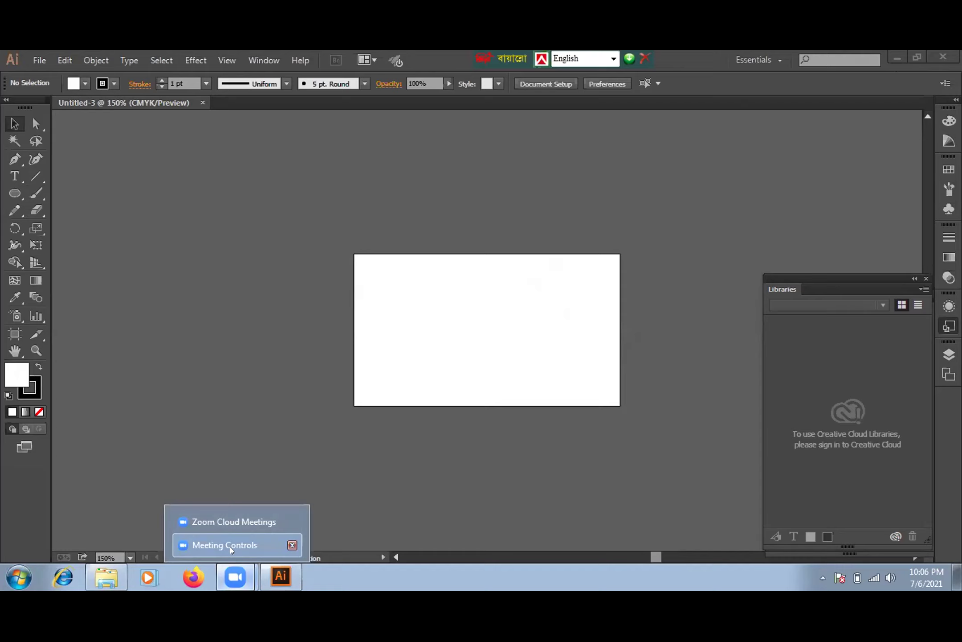
pyautogui.click(238, 519)
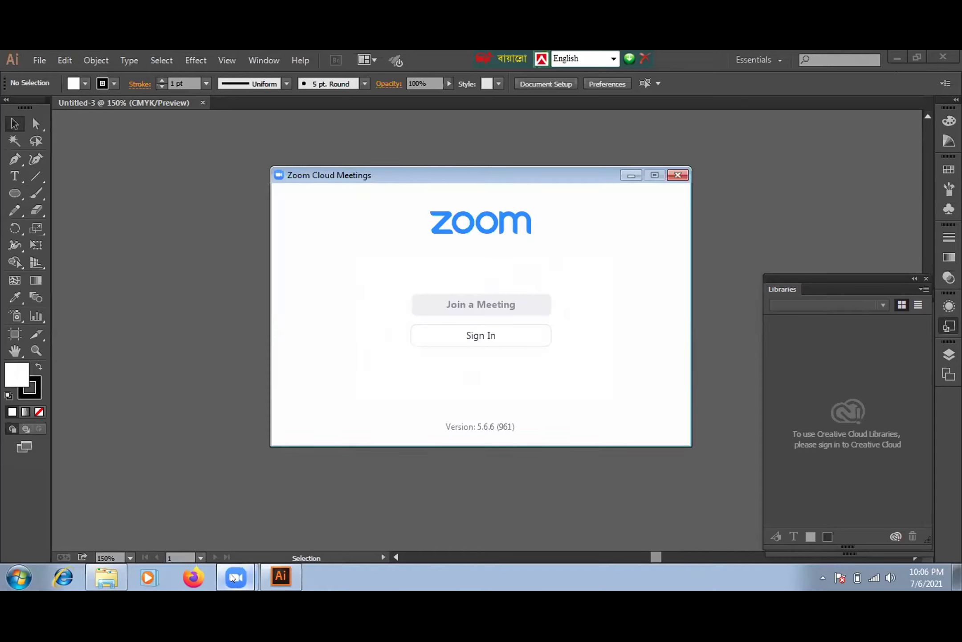
pyautogui.click(229, 543)
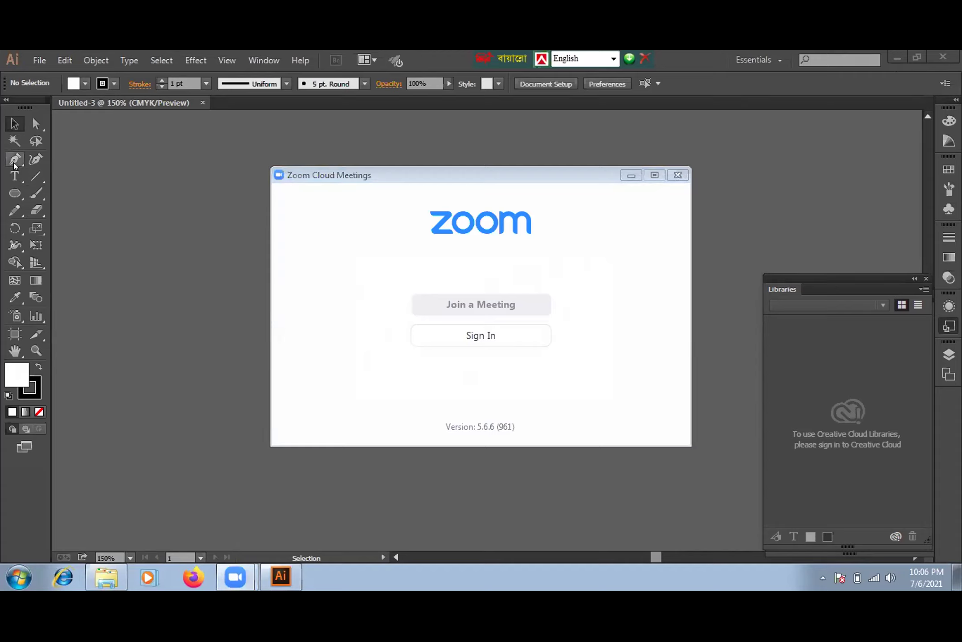
# - Draw a rectangle about 1.57 by 1.50 in on the empty canvas beside the artboard with the Rectangle tool
pyautogui.click(14, 198)
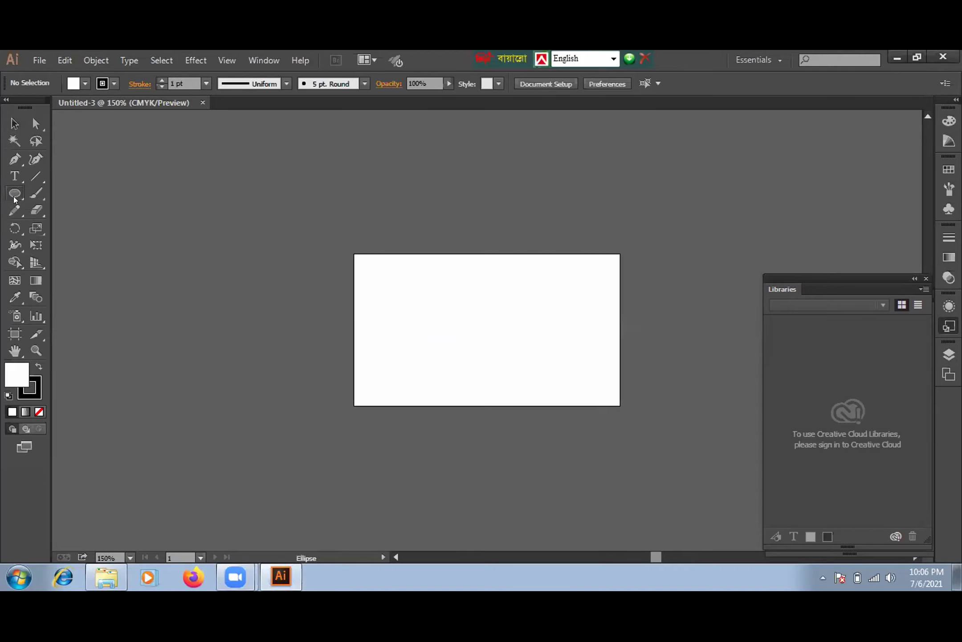
pyautogui.click(15, 198)
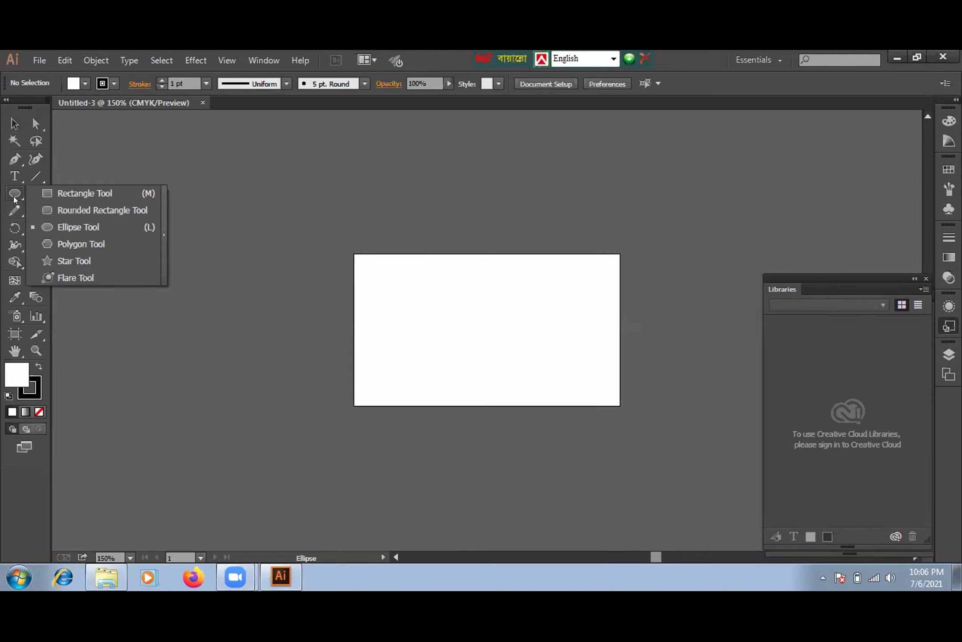
pyautogui.click(83, 193)
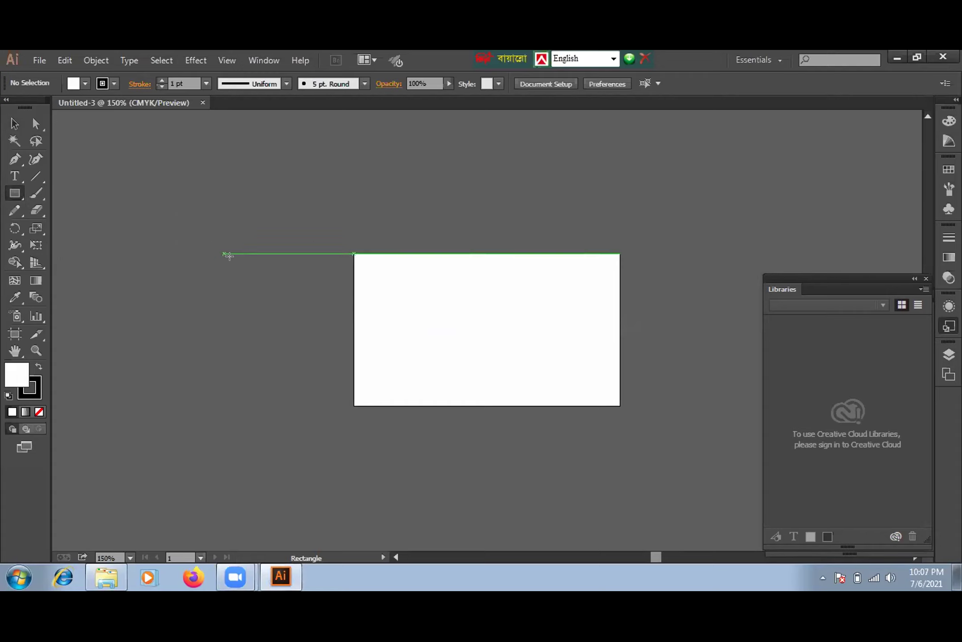
pyautogui.moveTo(110, 215); pyautogui.dragTo(224, 328)
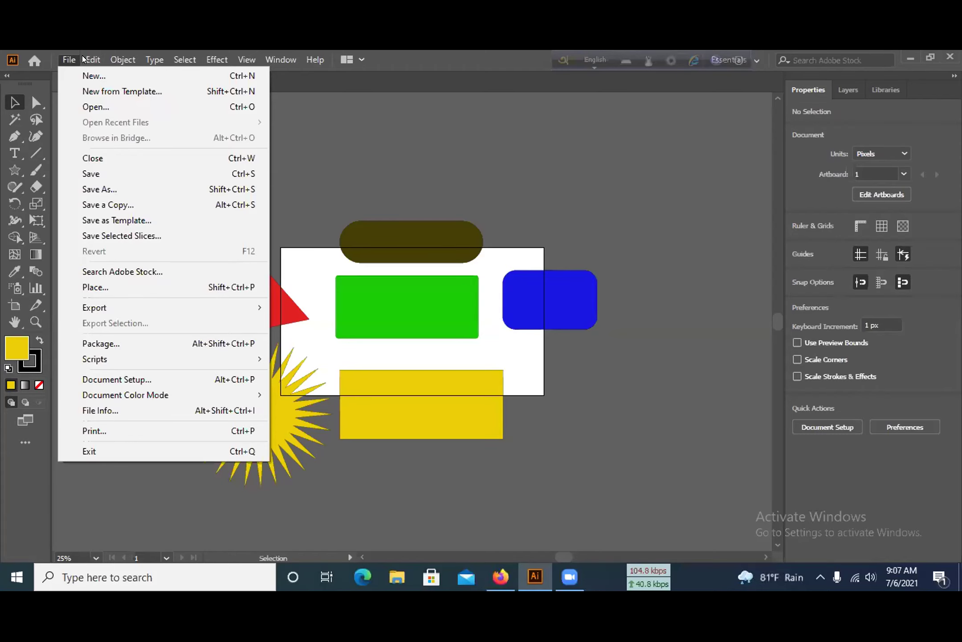
# - Show the Control panel in the workspace of the document with the coloured shapes
pyautogui.click(401, 115)
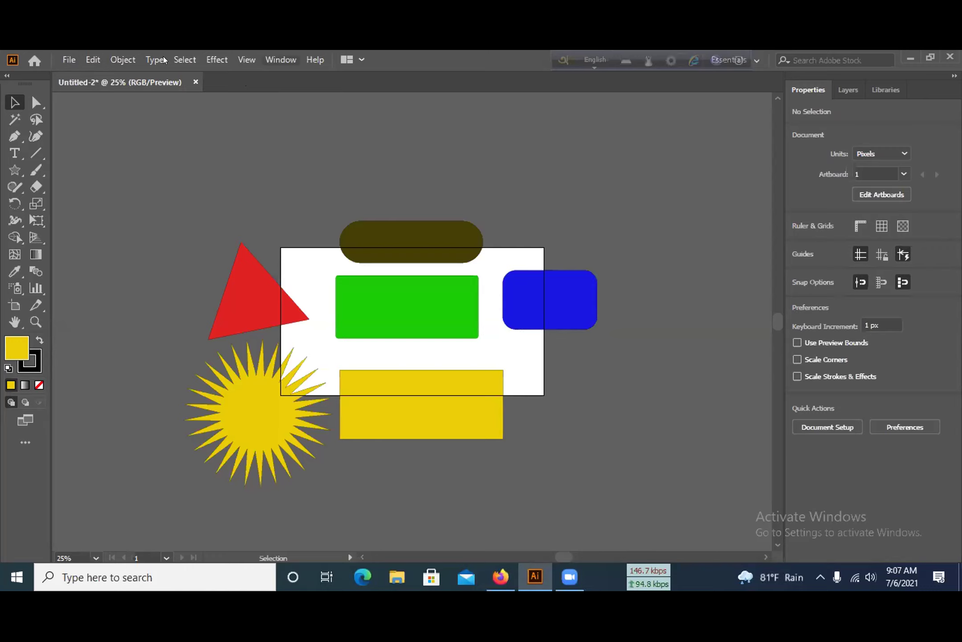
pyautogui.click(281, 59)
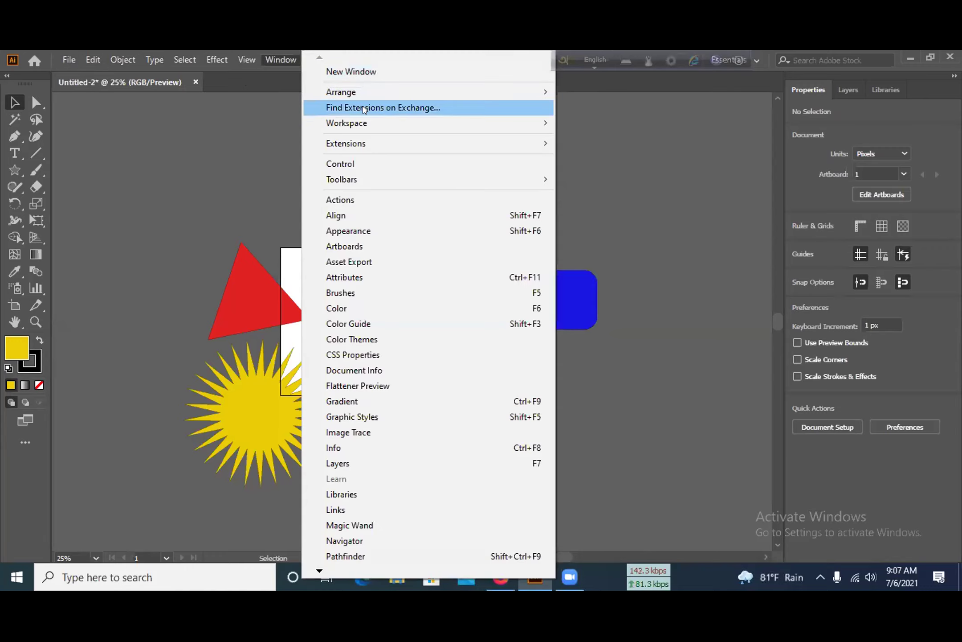
pyautogui.click(399, 166)
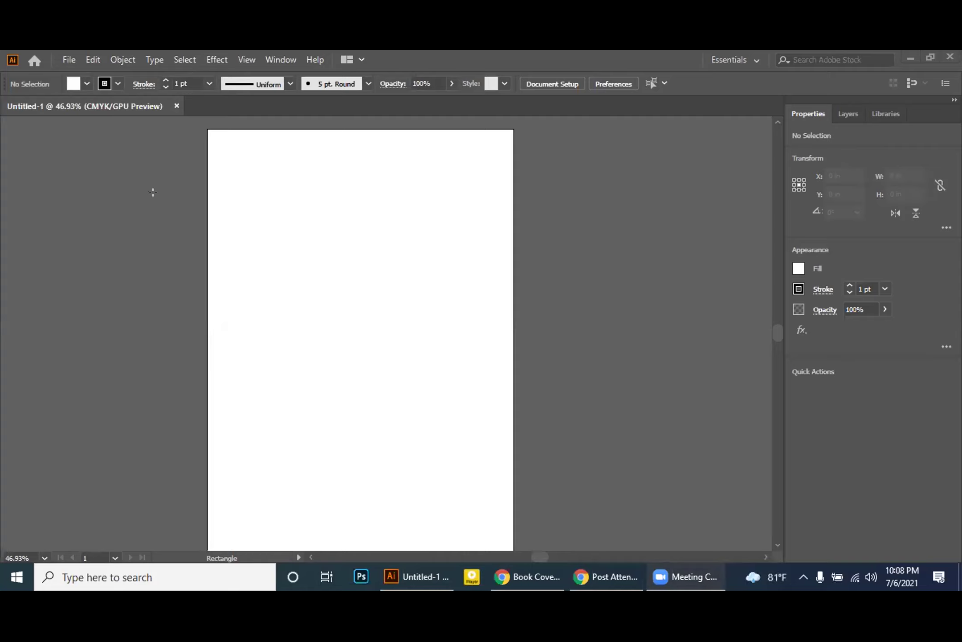
# - Show the Advanced toolbar in the workspace where the tools are missing
pyautogui.click(277, 59)
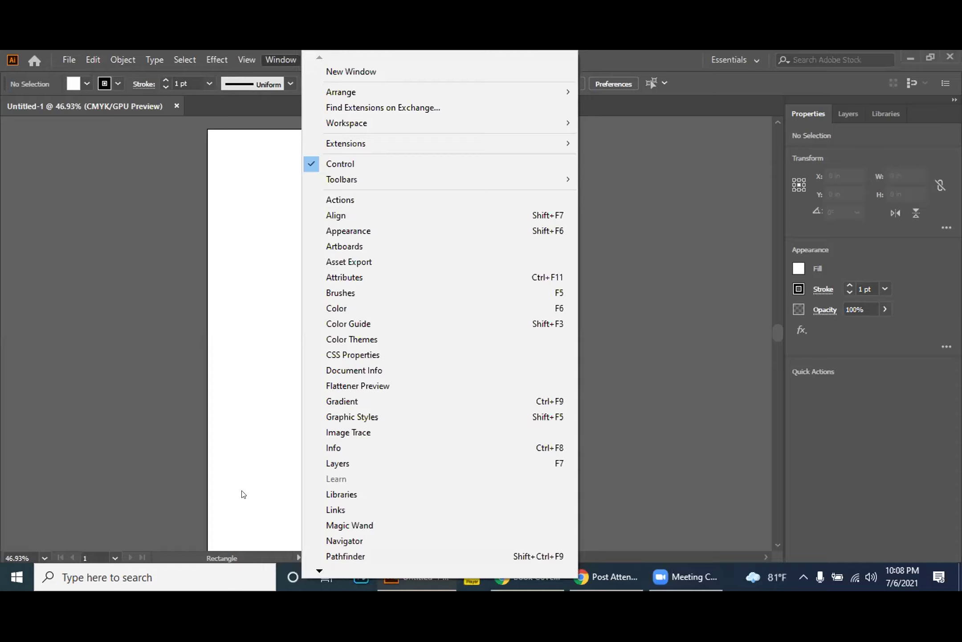
pyautogui.click(230, 342)
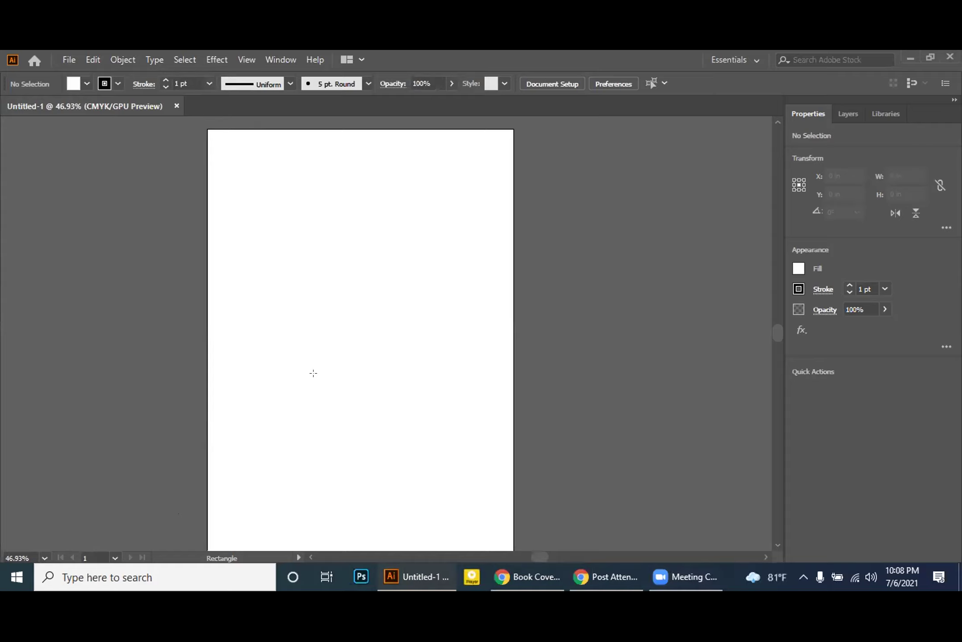
pyautogui.click(279, 60)
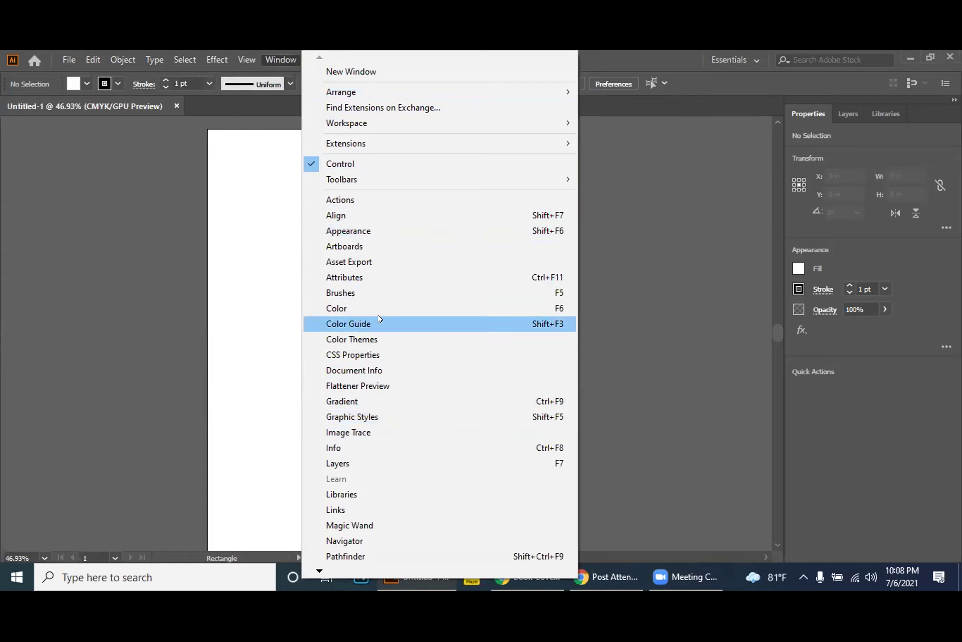
pyautogui.moveTo(319, 567)
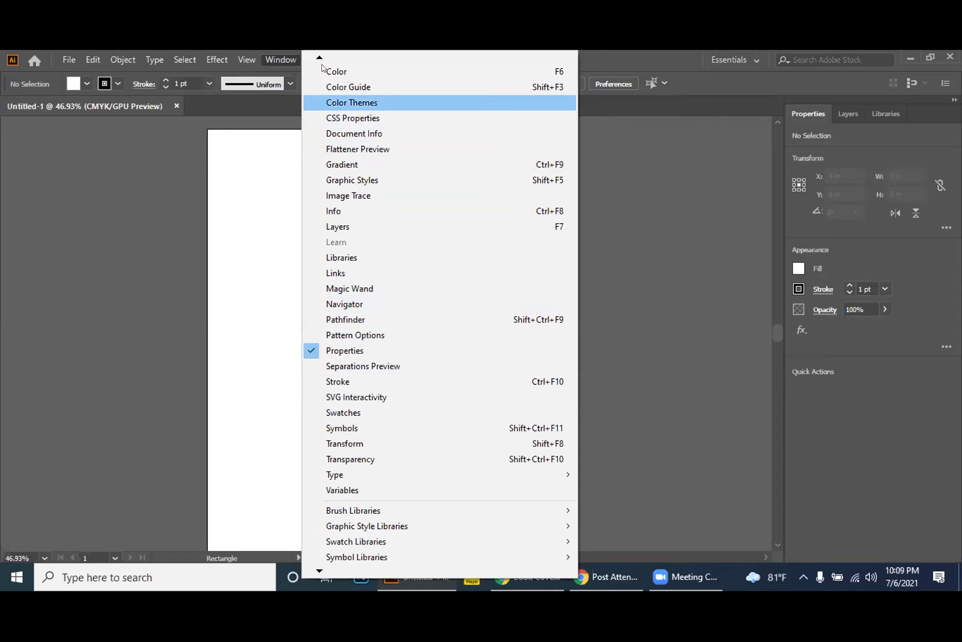
pyautogui.moveTo(319, 57)
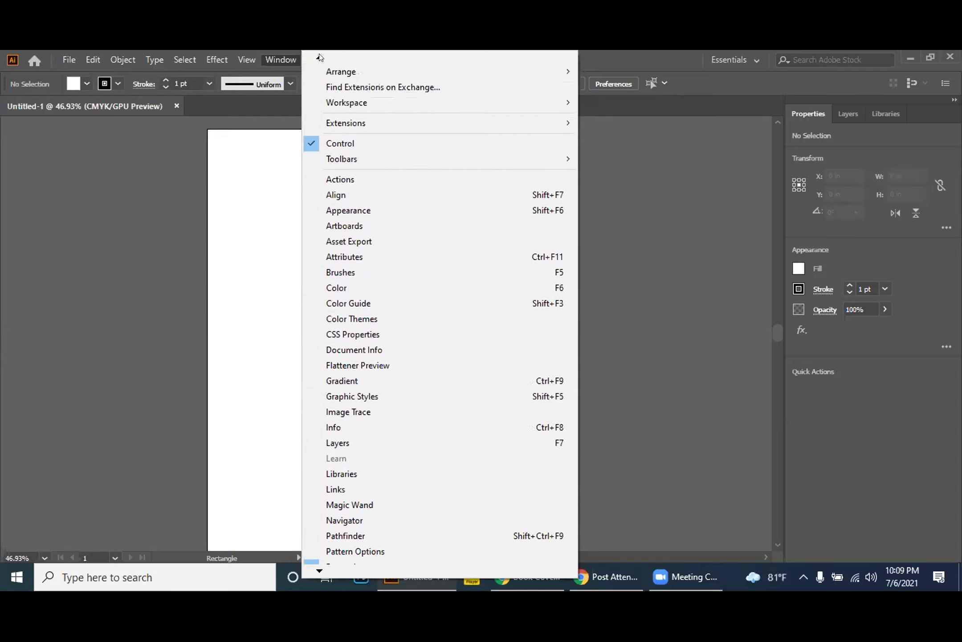
pyautogui.moveTo(383, 158)
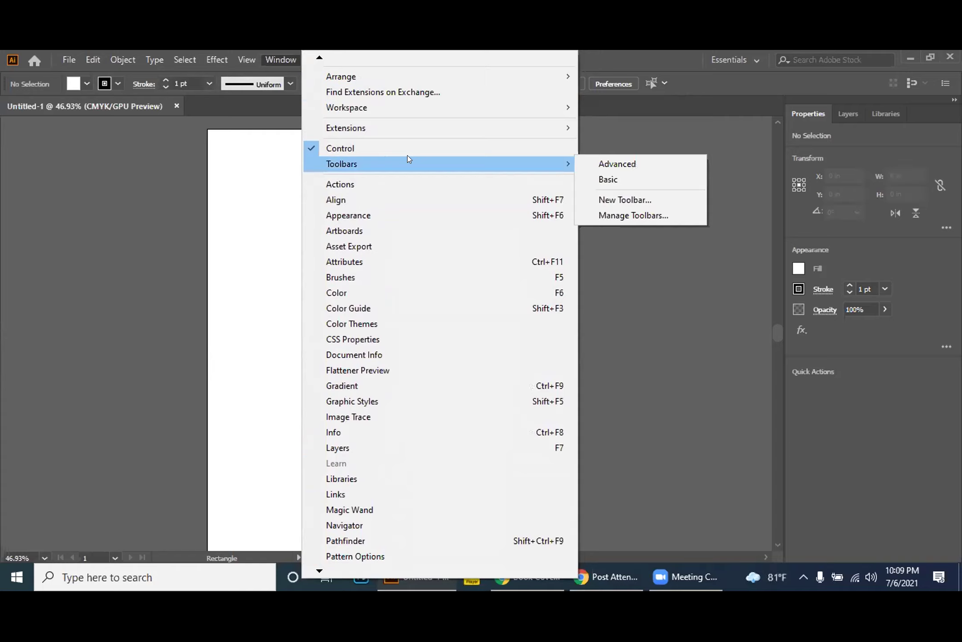
pyautogui.click(610, 163)
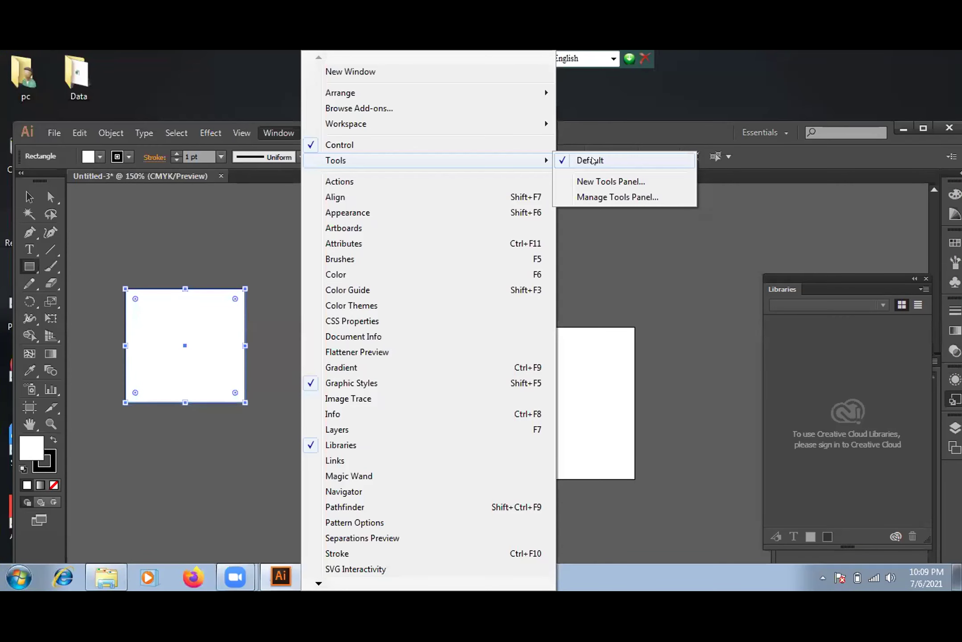
# - Hide the default Tools panel and bring it back into the workspace
pyautogui.click(593, 161)
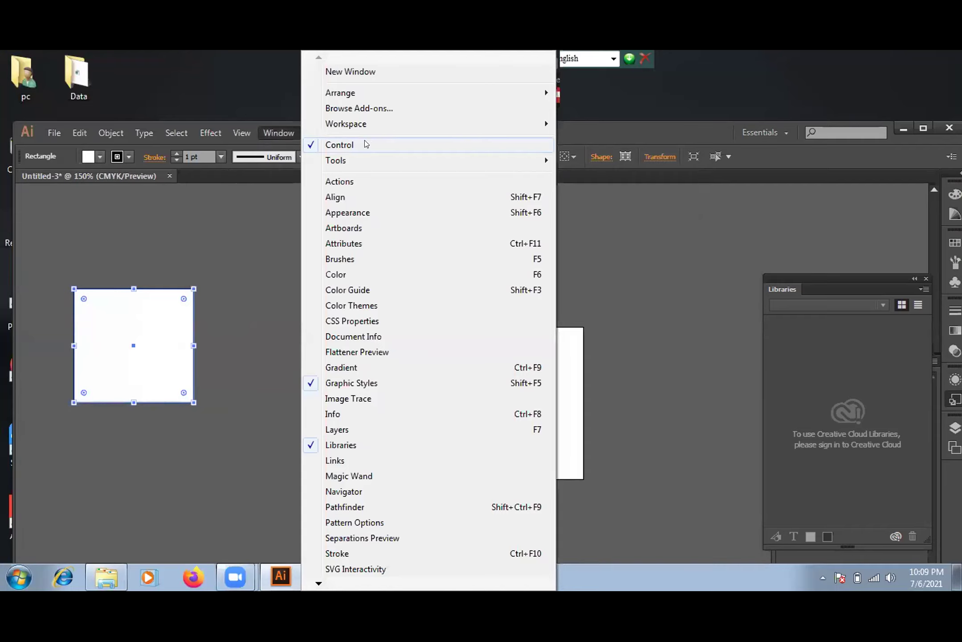
pyautogui.moveTo(453, 166)
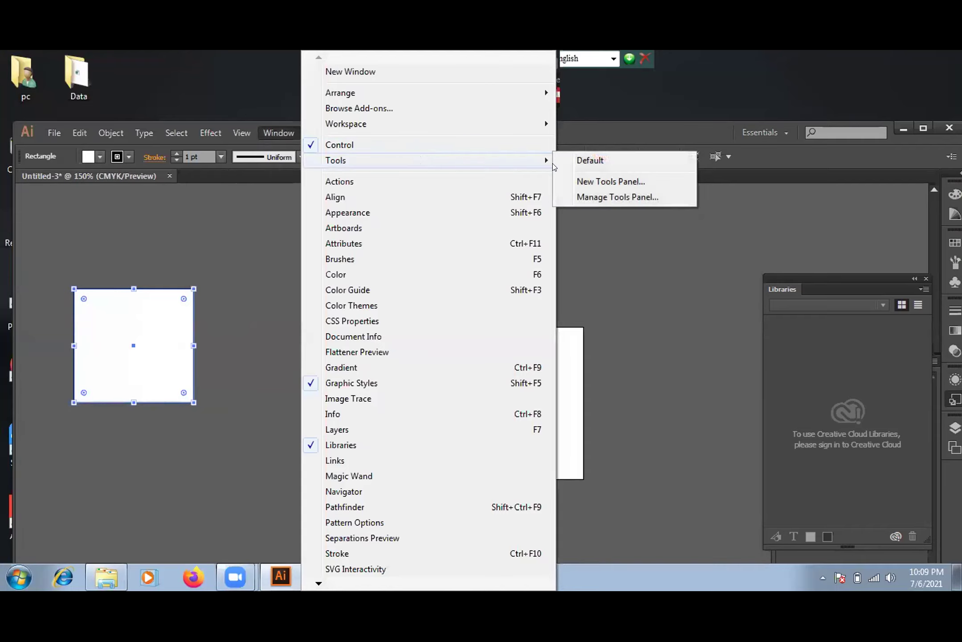
pyautogui.click(579, 163)
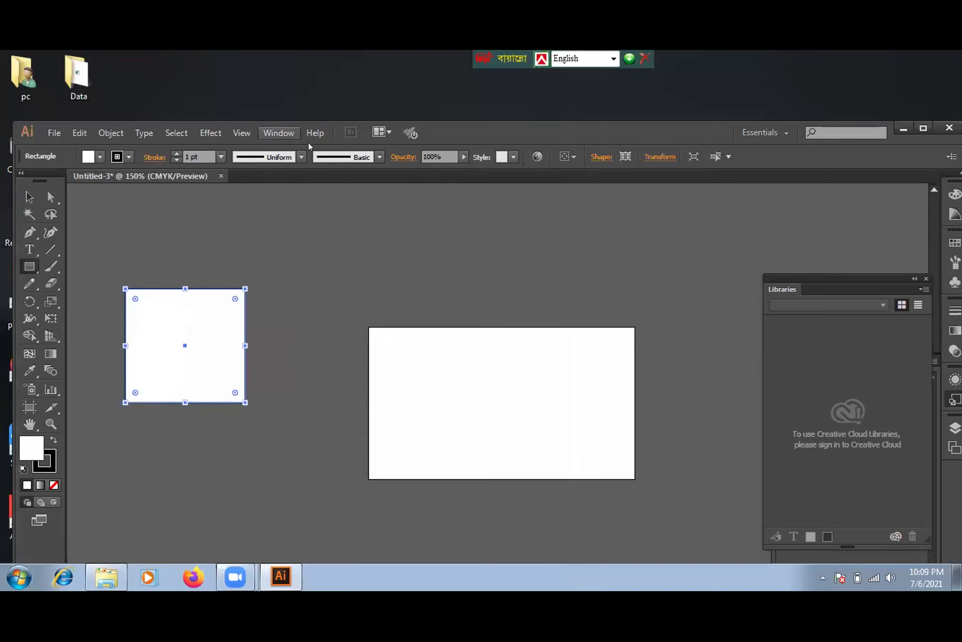
pyautogui.click(287, 134)
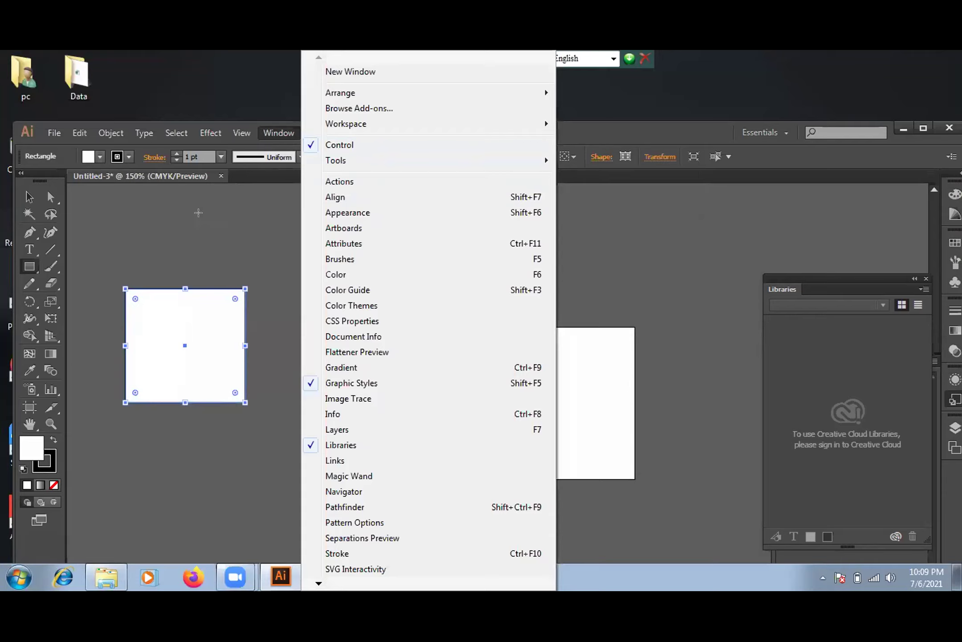
pyautogui.click(487, 258)
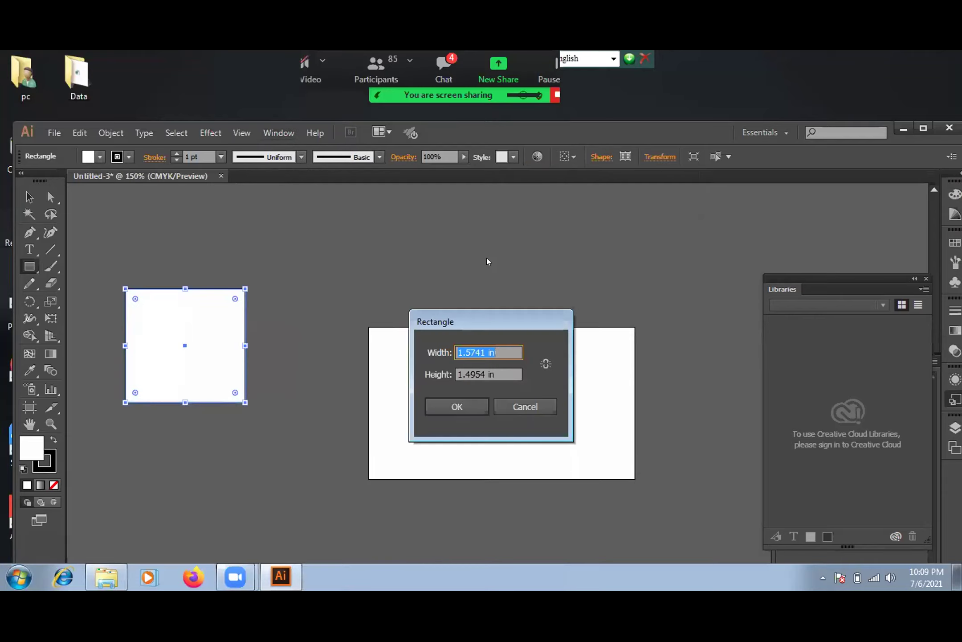
pyautogui.click(536, 405)
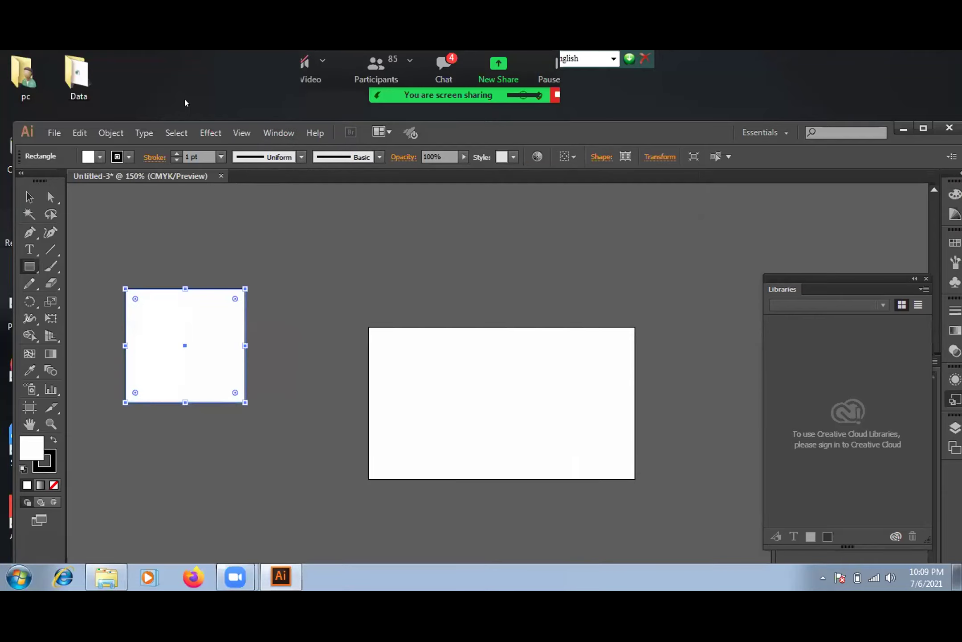
# - Look at the available toolbar options and hide the Control panel
pyautogui.click(240, 58)
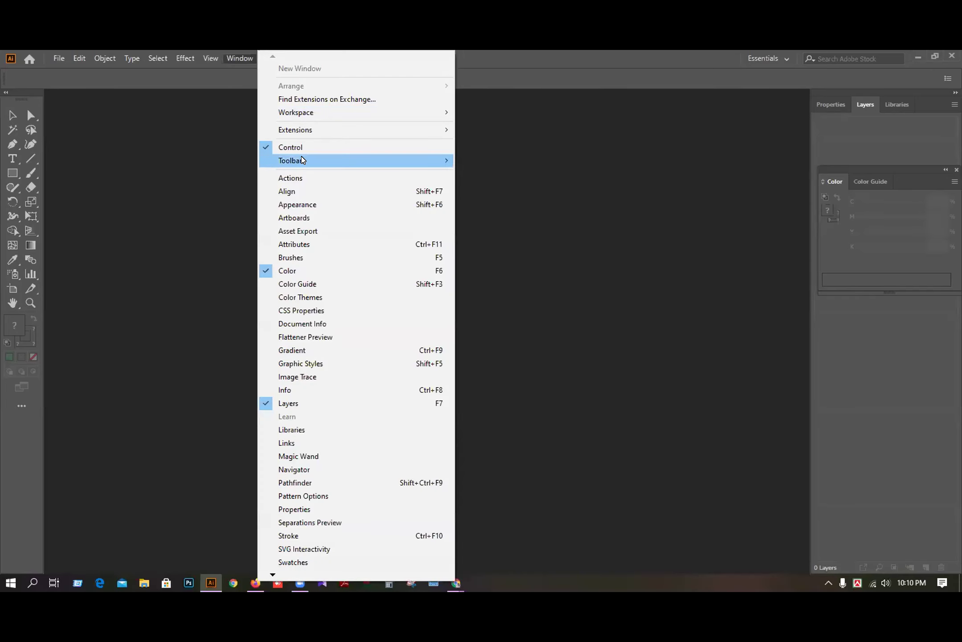
pyautogui.moveTo(302, 160)
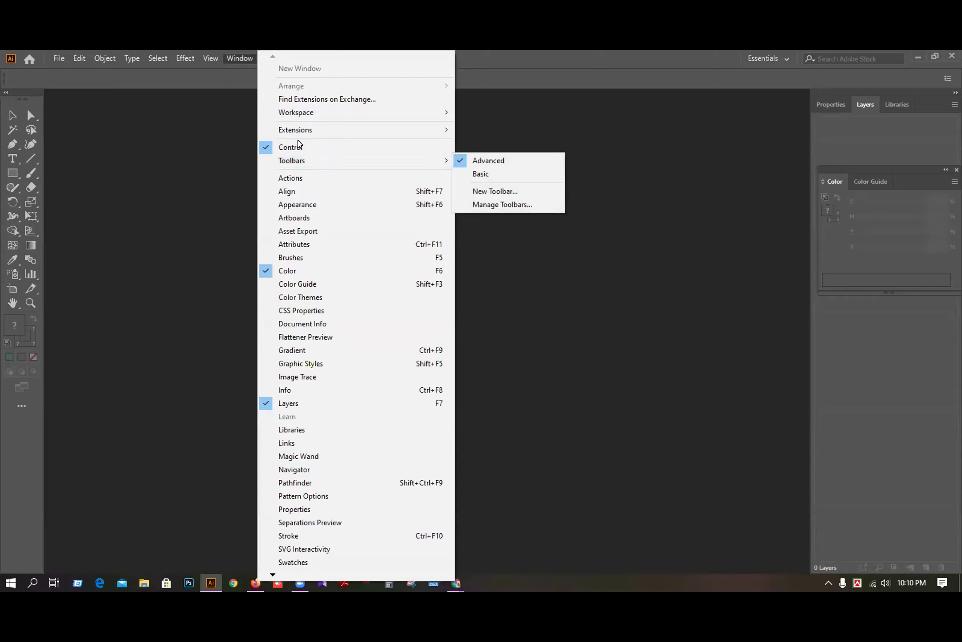
pyautogui.click(177, 64)
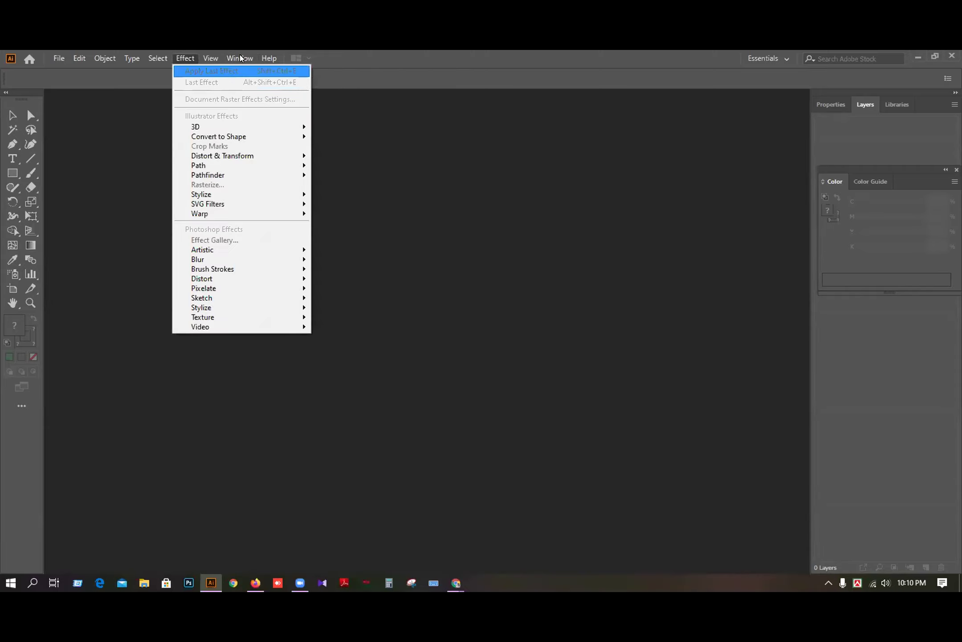
pyautogui.moveTo(239, 58)
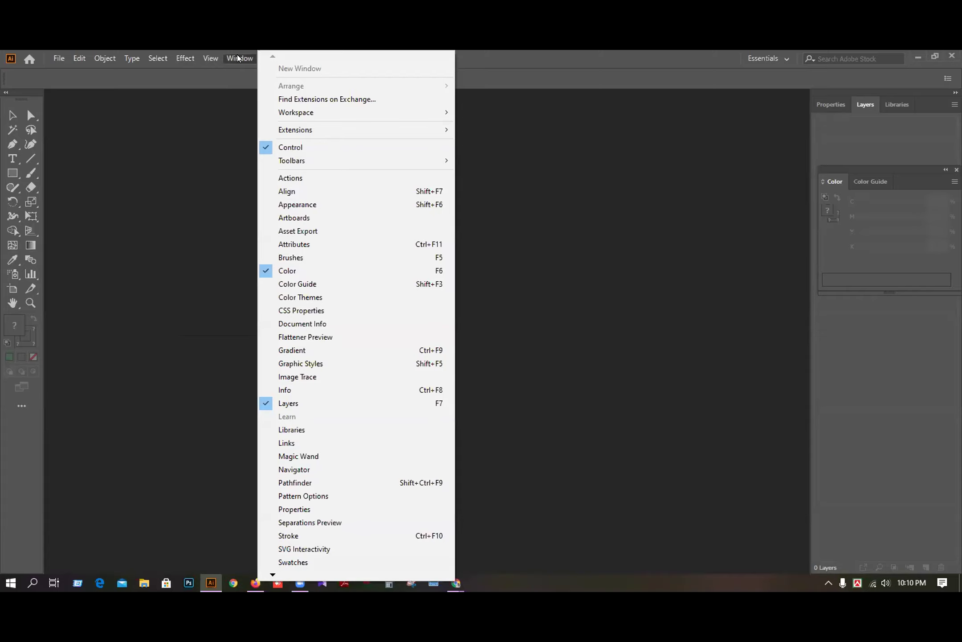
pyautogui.moveTo(323, 160)
pyautogui.click(265, 147)
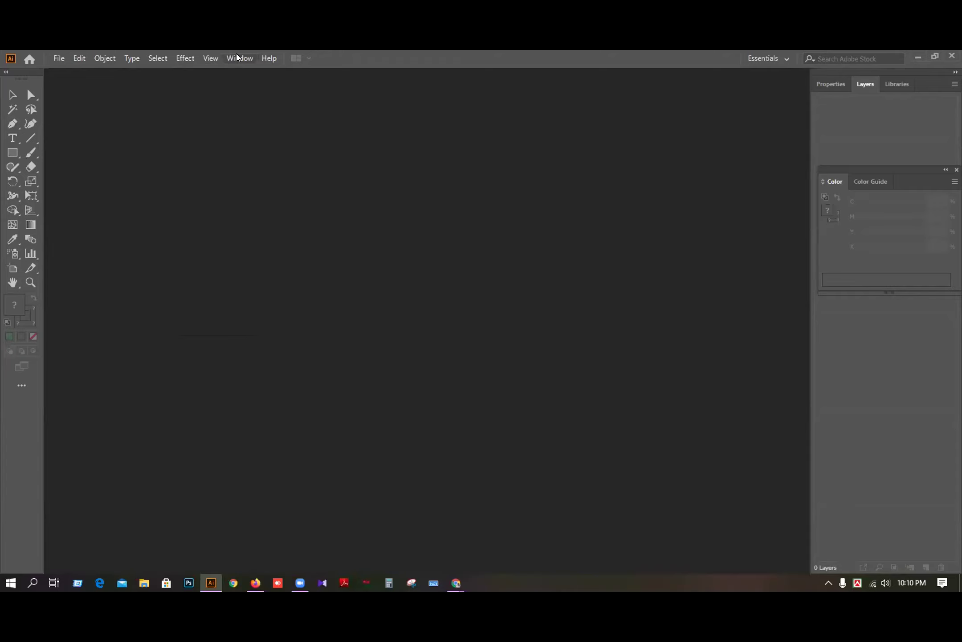
# - Create a new 3.5 by 2 in landscape document with one artboard from the recent custom preset
pyautogui.click(59, 58)
pyautogui.click(81, 73)
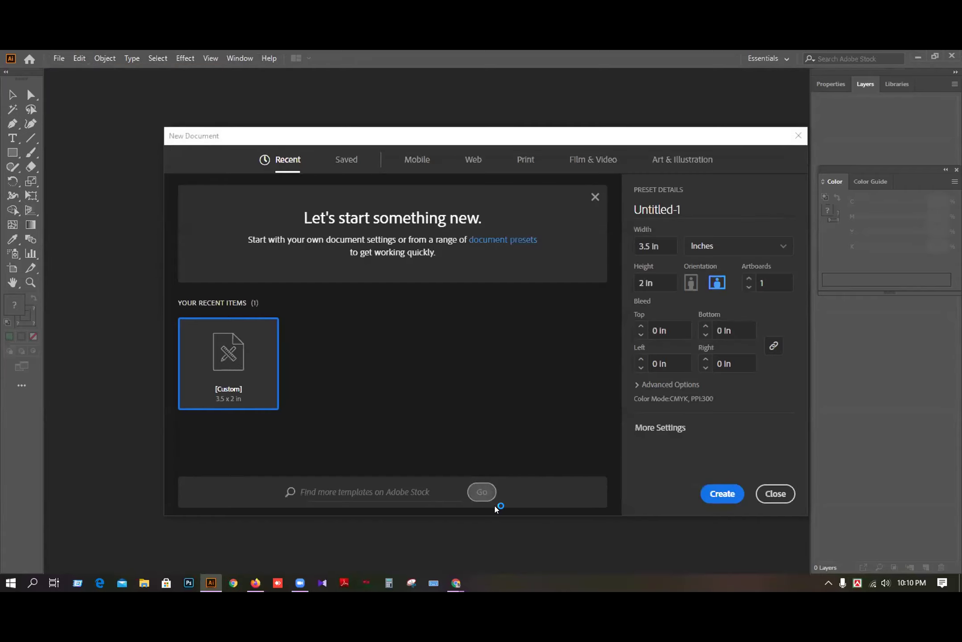
pyautogui.click(728, 492)
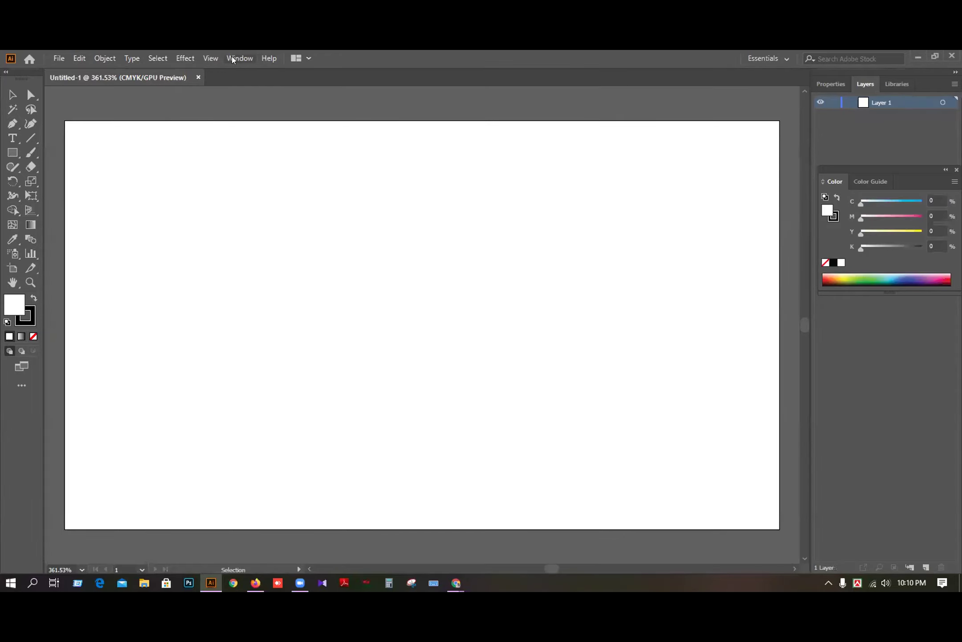
# - Turn the Control panel back on for the new document and view the toolbar options
pyautogui.click(232, 59)
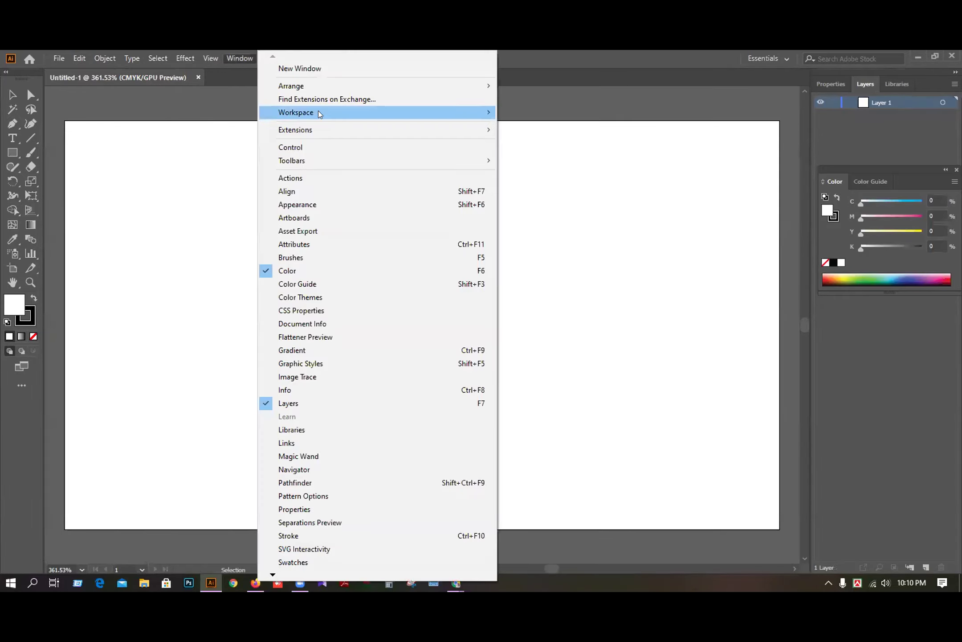
pyautogui.click(315, 146)
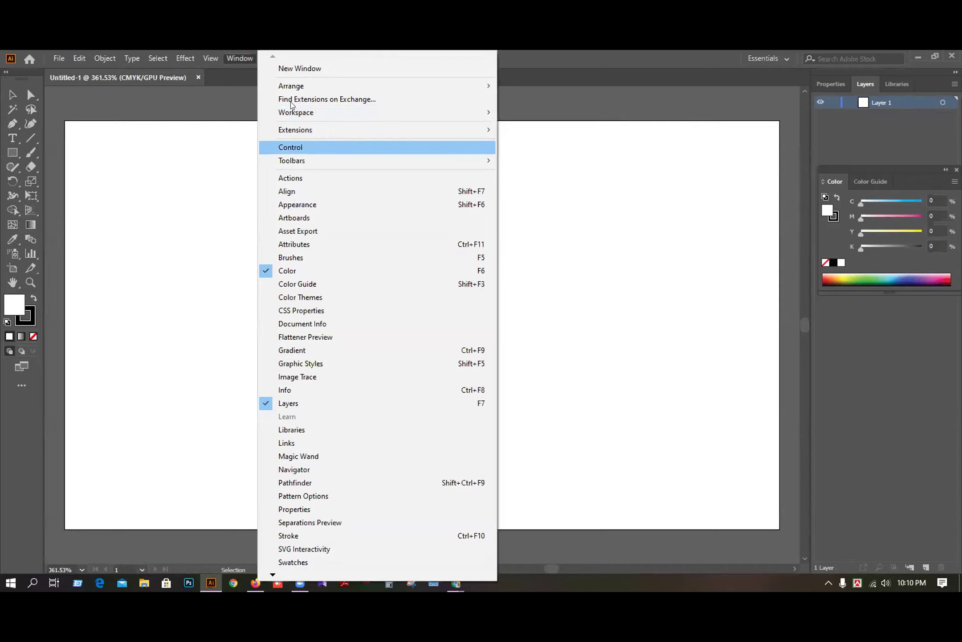
pyautogui.click(233, 58)
pyautogui.moveTo(305, 160)
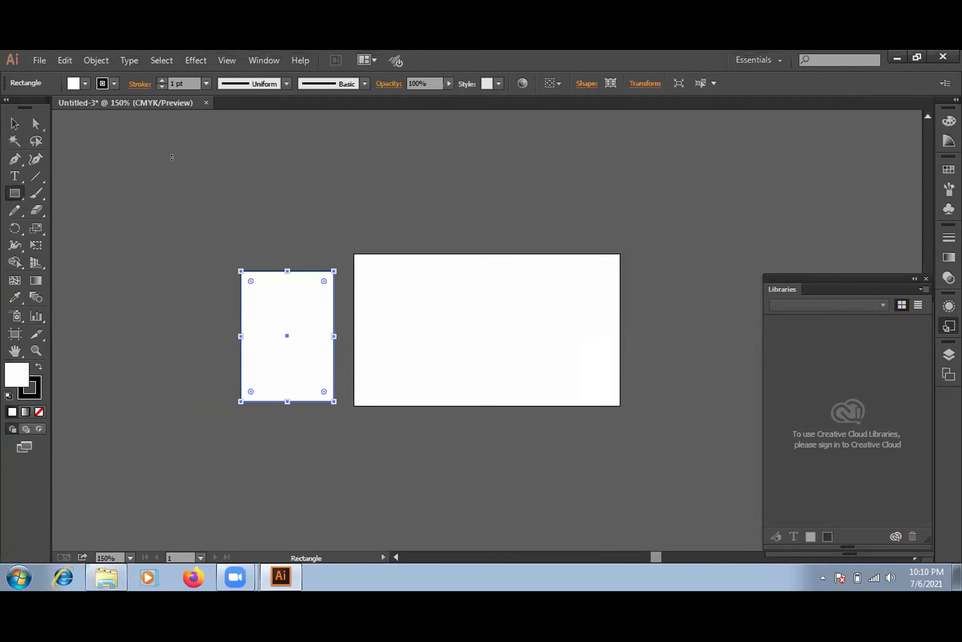
# - Draw a tiny rectangle on the pasteboard and a larger one about 0.71 by 1.41 in over the existing rectangle
pyautogui.moveTo(172, 157); pyautogui.dragTo(186, 170)
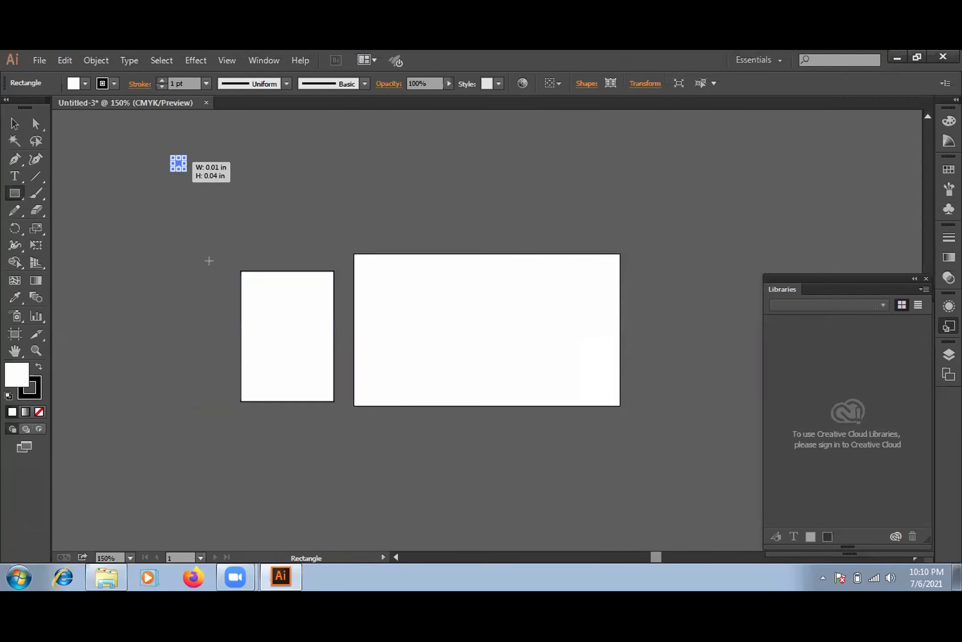
pyautogui.moveTo(270, 307)
pyautogui.mouseDown()
pyautogui.moveTo(339, 329)
pyautogui.moveTo(324, 414)
pyautogui.mouseUp()
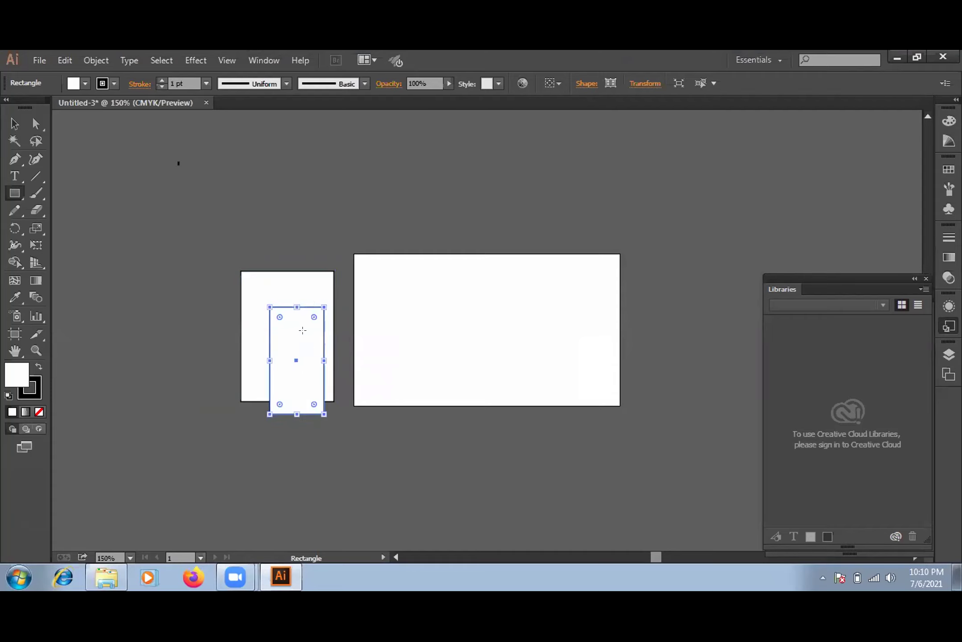
pyautogui.click(195, 171)
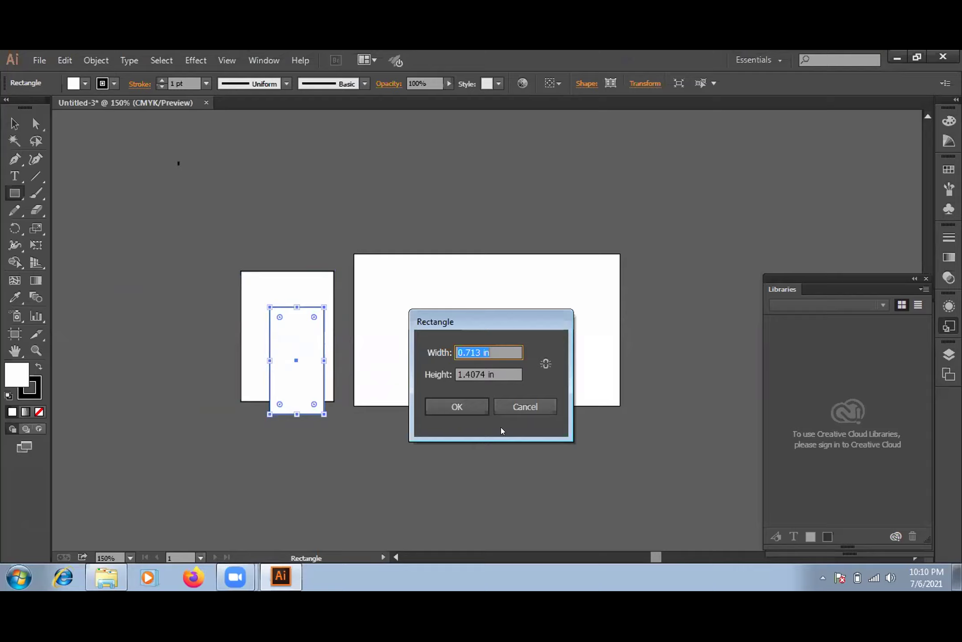
pyautogui.click(513, 406)
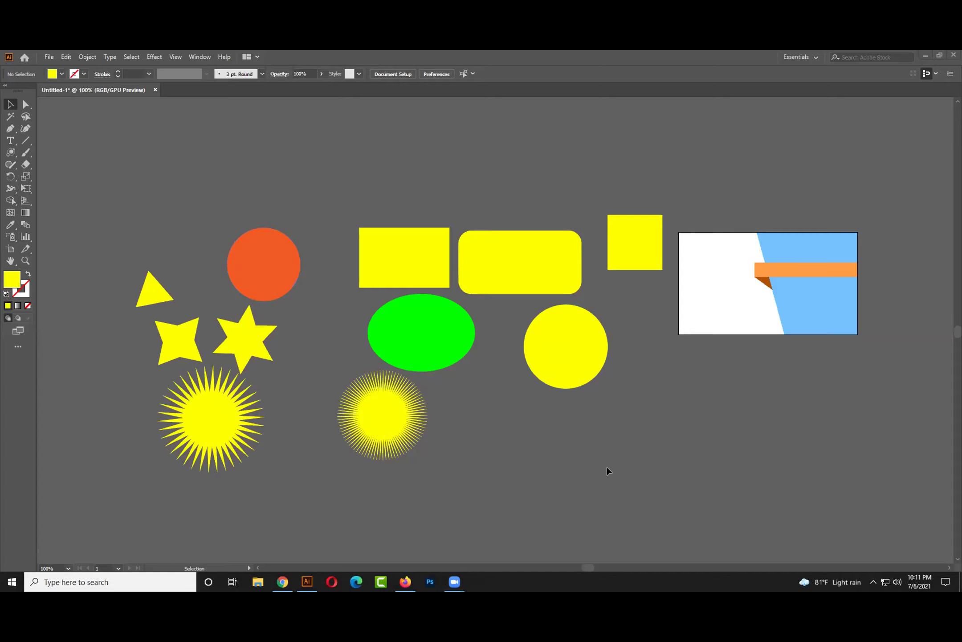
# - Delete all practice shapes beside the business card design, leaving only the card artwork
pyautogui.scroll(1, 609, 471)
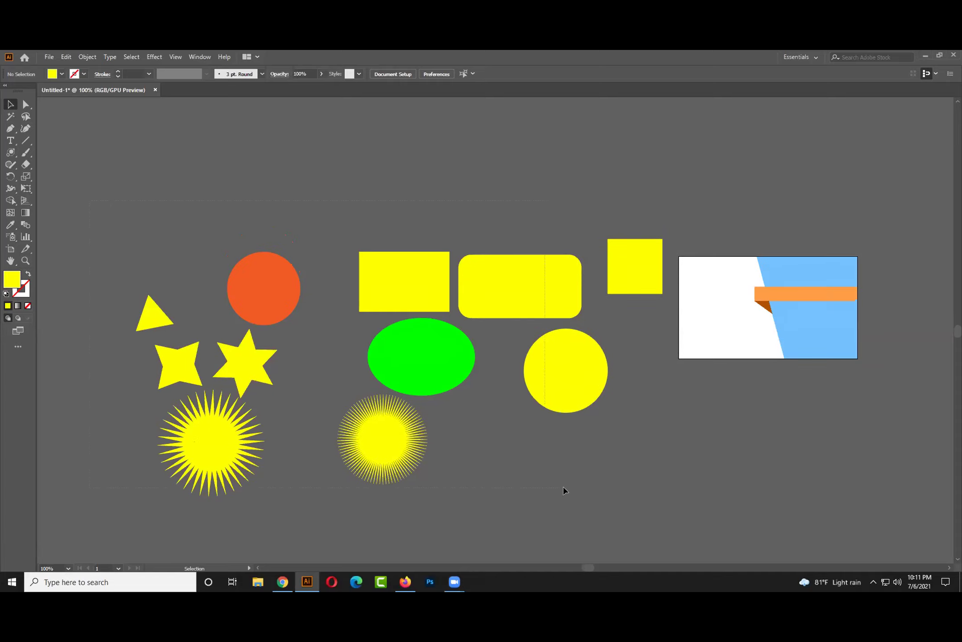
pyautogui.hotkey('ctrl', 'a')
pyautogui.press('Delete')
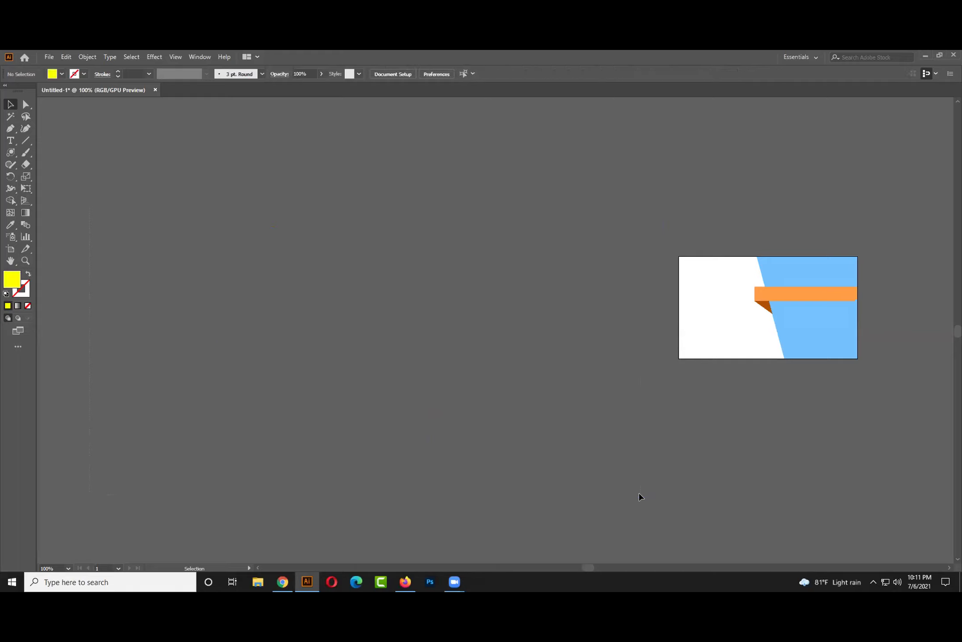
pyautogui.press('h')
pyautogui.hotkey('ctrl', '1')
pyautogui.moveTo(448, 368); pyautogui.dragTo(455, 370)
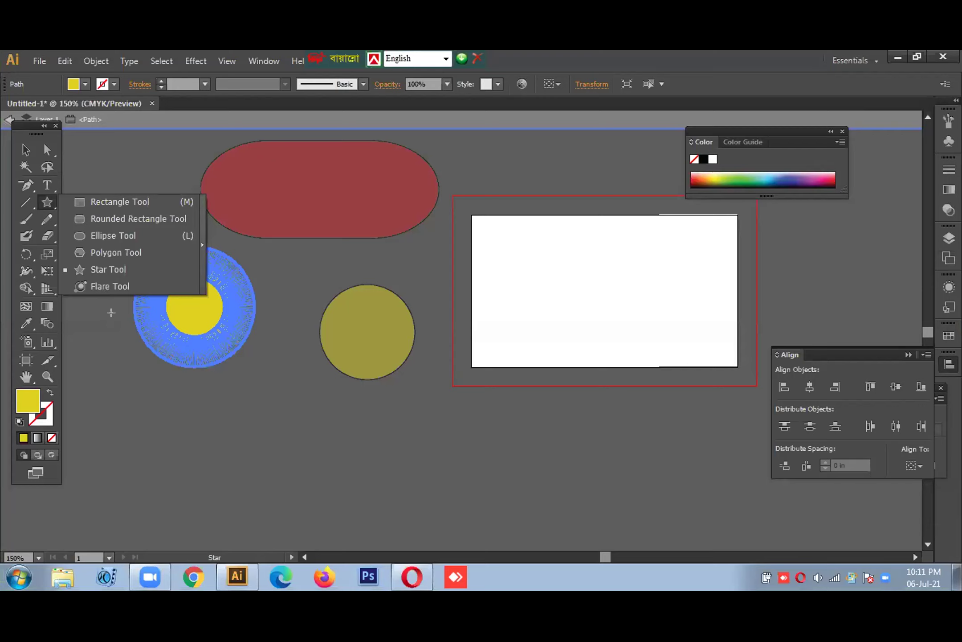
pyautogui.click(122, 166)
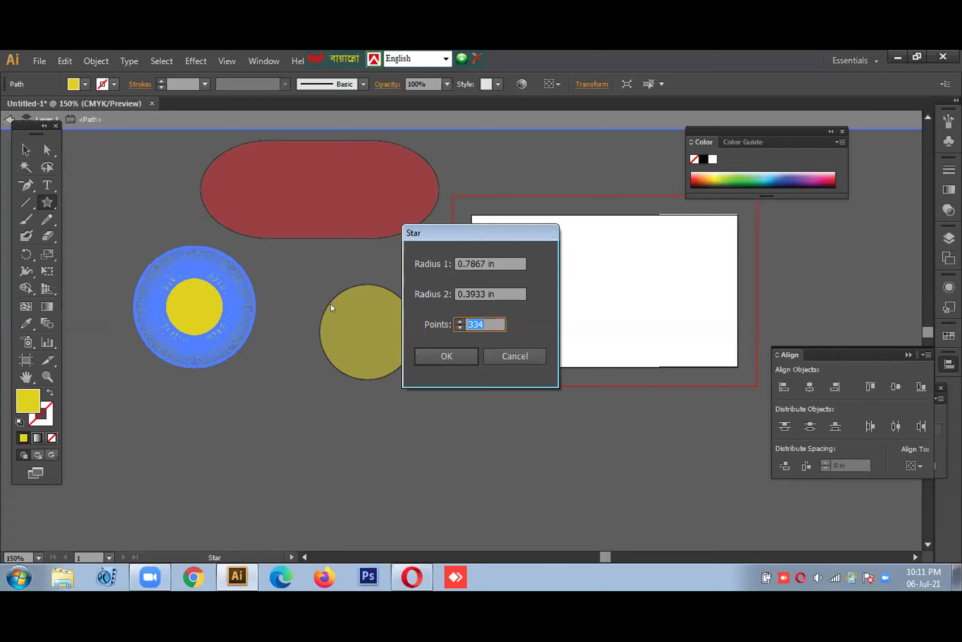
pyautogui.click(197, 292)
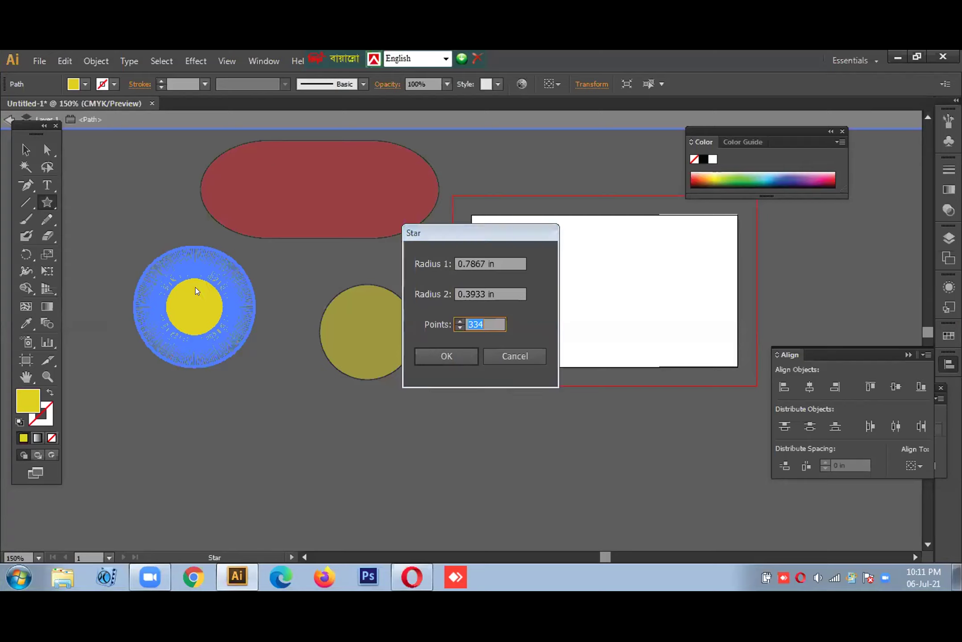
pyautogui.click(500, 357)
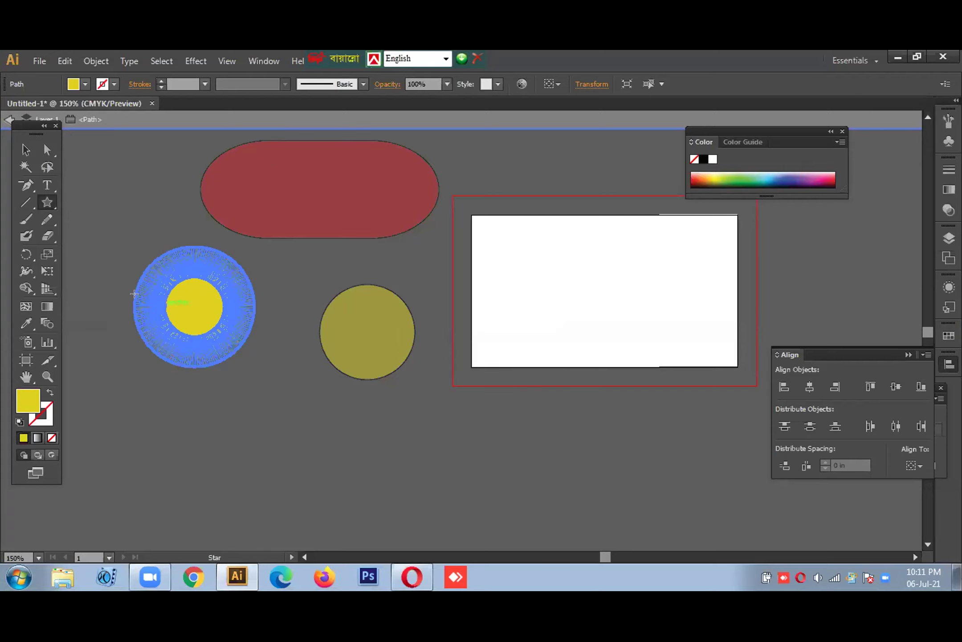
# - Exit isolation mode and reposition the many-pointed star on the pasteboard beside the yellow circle
pyautogui.click(19, 147)
pyautogui.click(226, 258)
pyautogui.moveTo(196, 290); pyautogui.dragTo(565, 294)
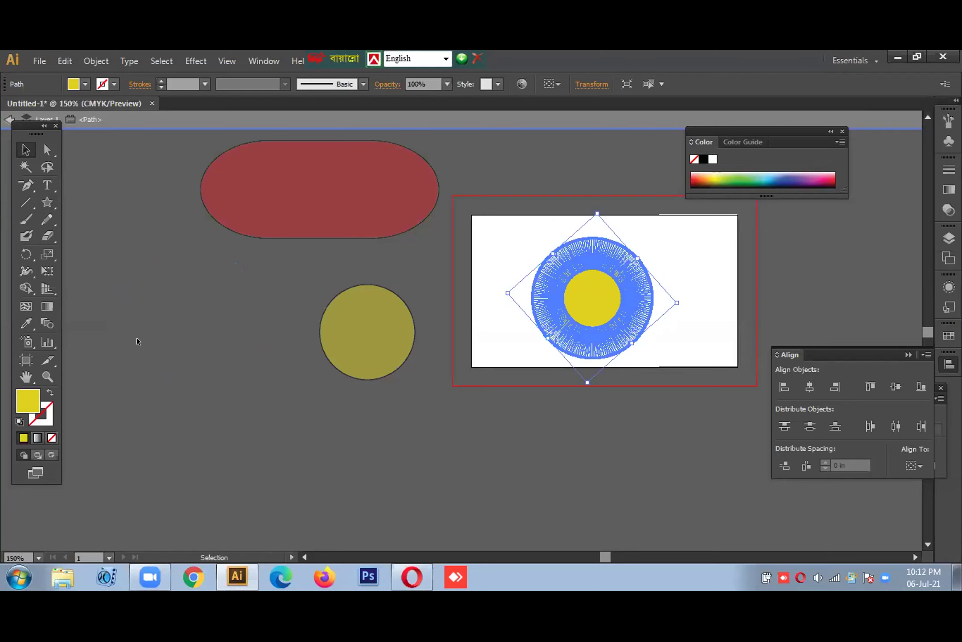
pyautogui.doubleClick(195, 324)
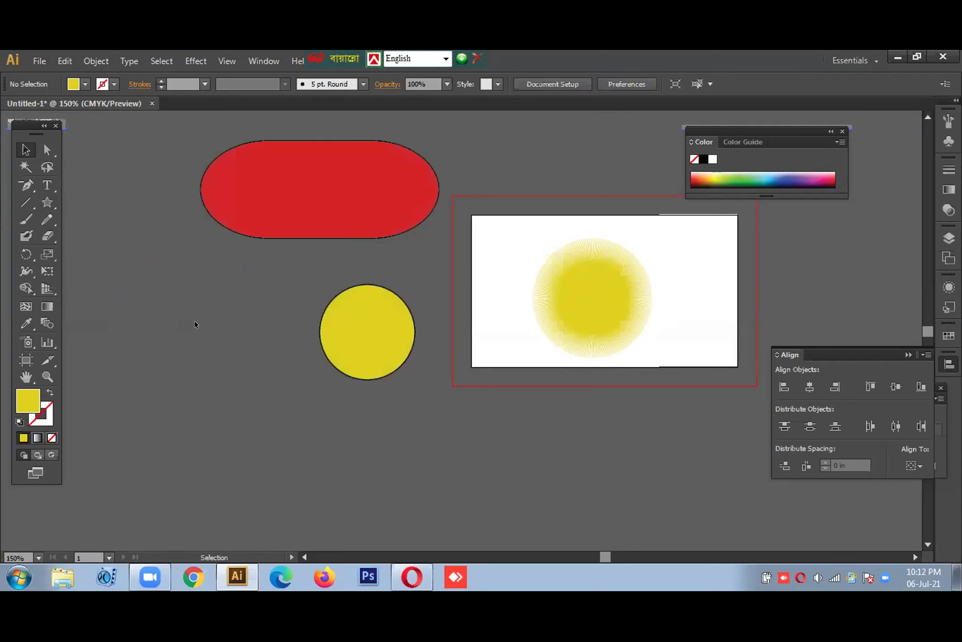
pyautogui.moveTo(565, 306); pyautogui.dragTo(183, 339)
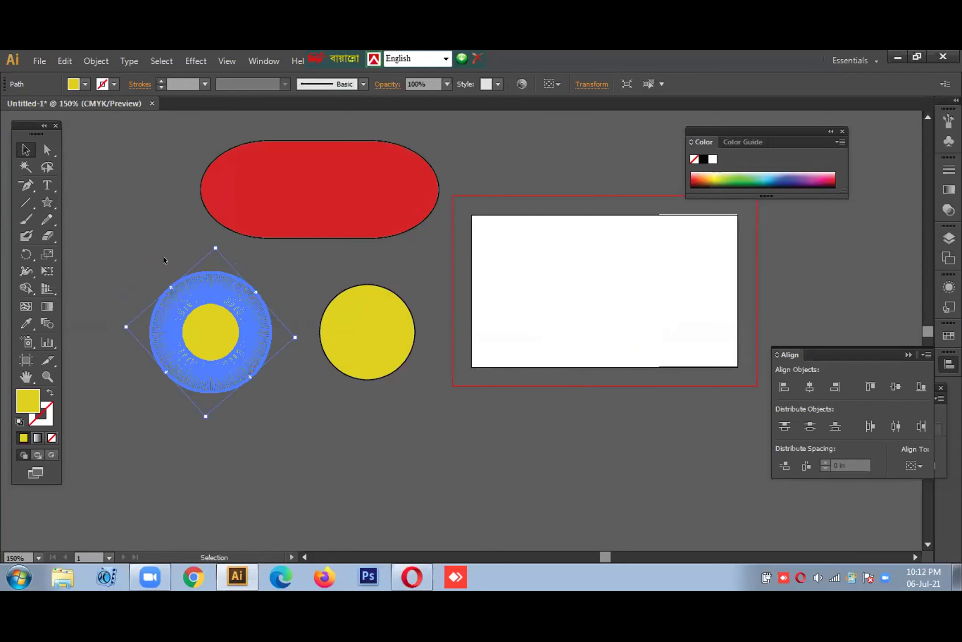
pyautogui.click(149, 236)
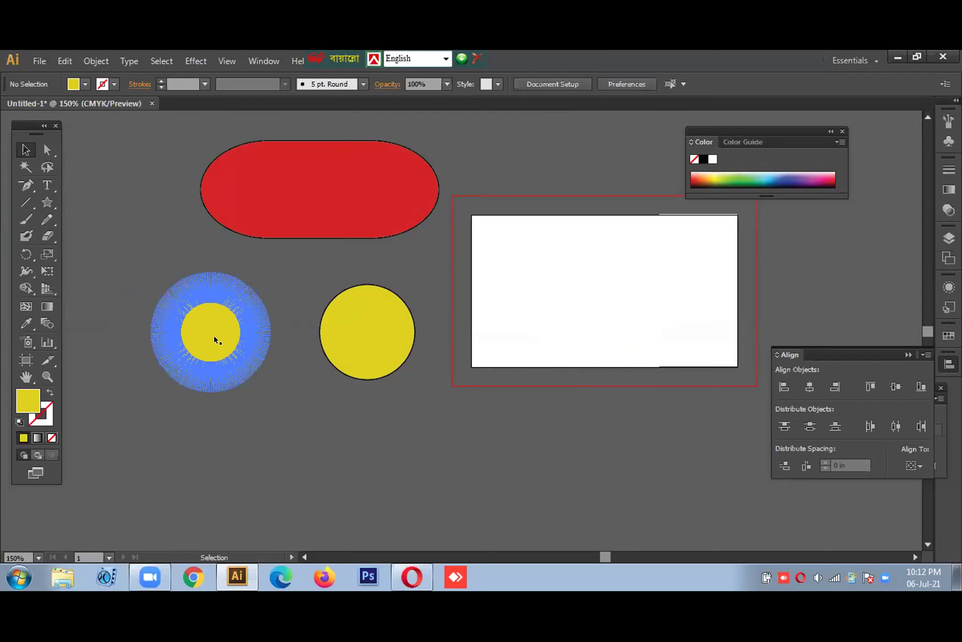
# - Draw a yellow star about 1 in wide beside the red rounded shape, reducing it to nine points while drawing
pyautogui.click(48, 200)
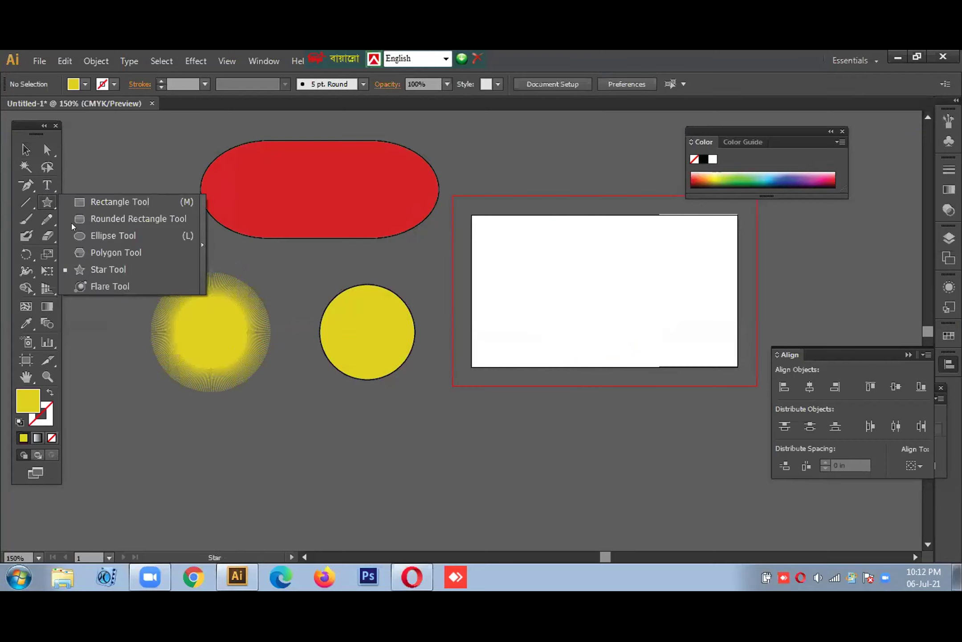
pyautogui.click(107, 259)
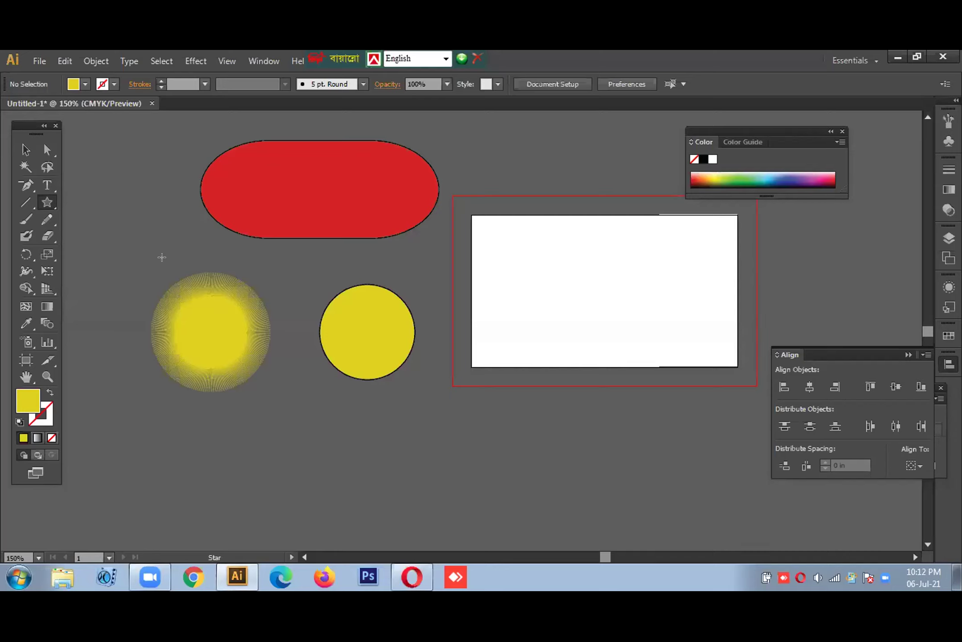
pyautogui.moveTo(132, 217); pyautogui.dragTo(155, 238)
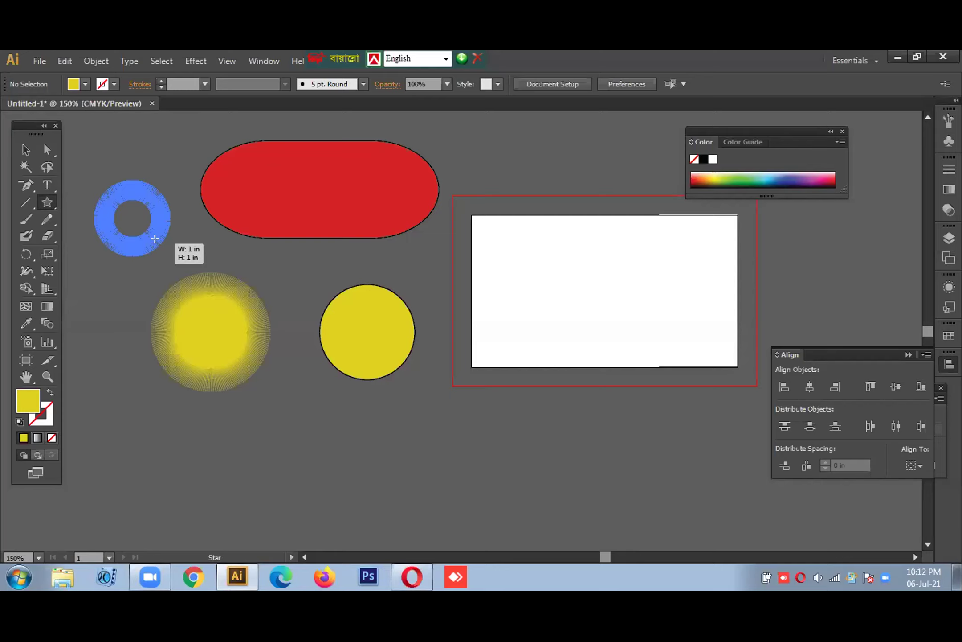
pyautogui.moveTo(154, 238); pyautogui.dragTo(178, 223)
pyautogui.press('Down')
pyautogui.press('Down')
pyautogui.press('Down')
pyautogui.press('Down')
pyautogui.press('Down')
pyautogui.press('Down')
pyautogui.press('Down')
pyautogui.press('Down')
pyautogui.press('Down')
pyautogui.press('Down')
pyautogui.press('Down')
pyautogui.press('Down')
pyautogui.press('Down')
pyautogui.press('Down')
pyautogui.press('Down')
pyautogui.press('Down')
pyautogui.press('Down')
pyautogui.press('Down')
pyautogui.press('Down')
pyautogui.press('Down')
pyautogui.press('Down')
pyautogui.press('Down')
pyautogui.press('Down')
pyautogui.press('Down')
pyautogui.press('Down')
pyautogui.press('Down')
pyautogui.press('Down')
pyautogui.press('Down')
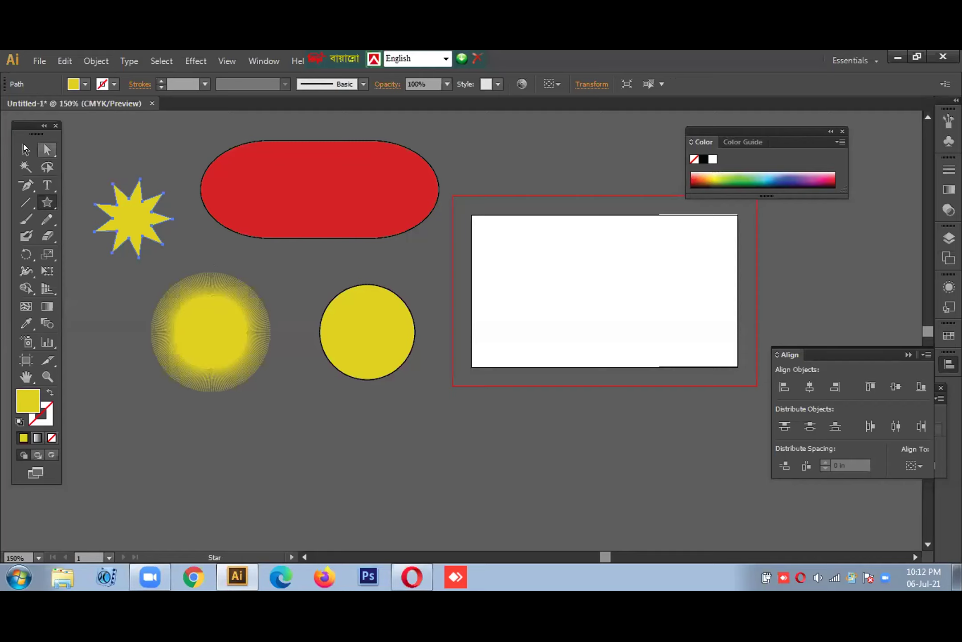
pyautogui.click(25, 148)
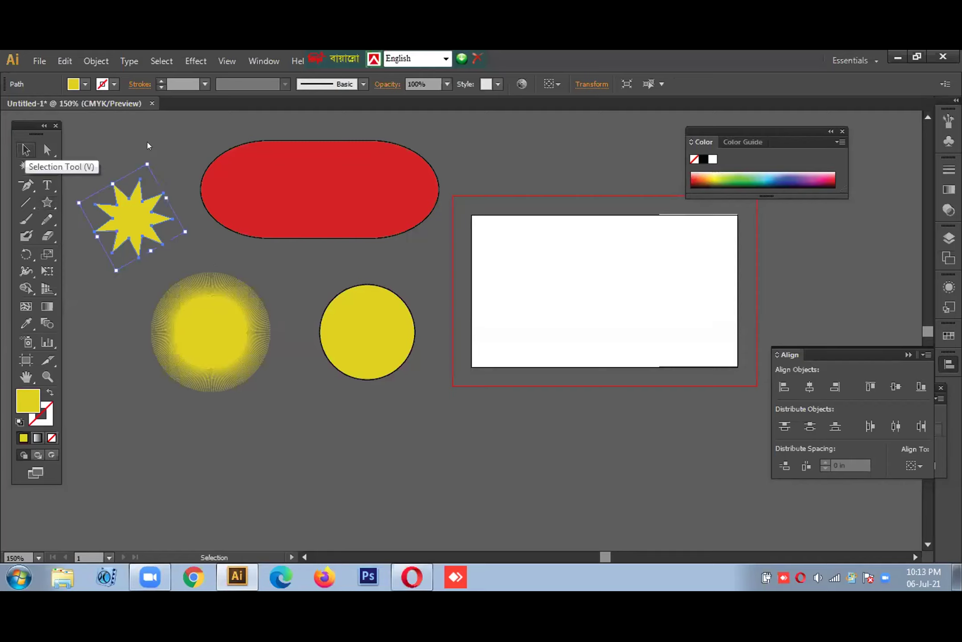
pyautogui.press('Return')
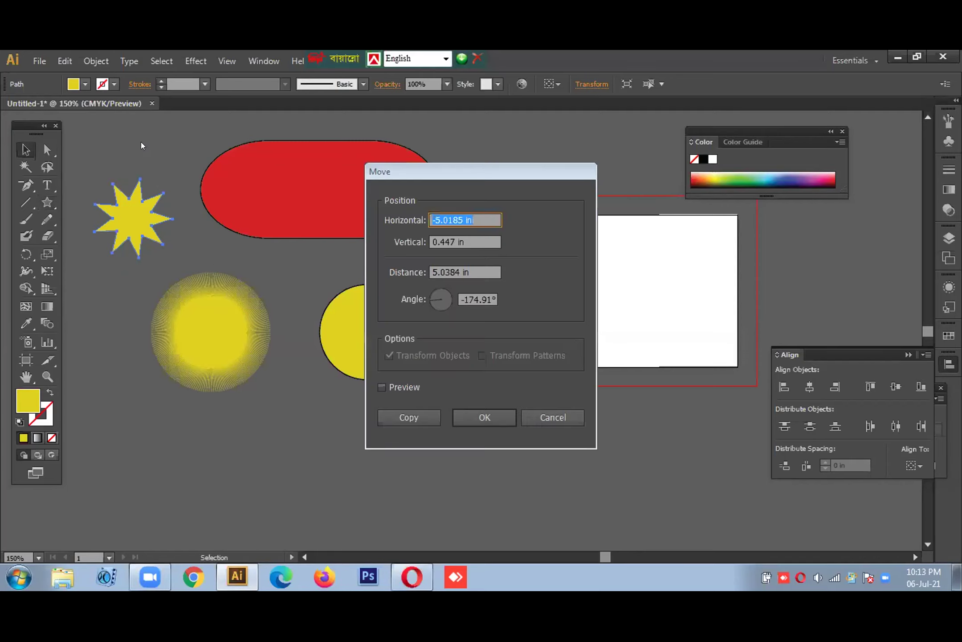
pyautogui.click(557, 416)
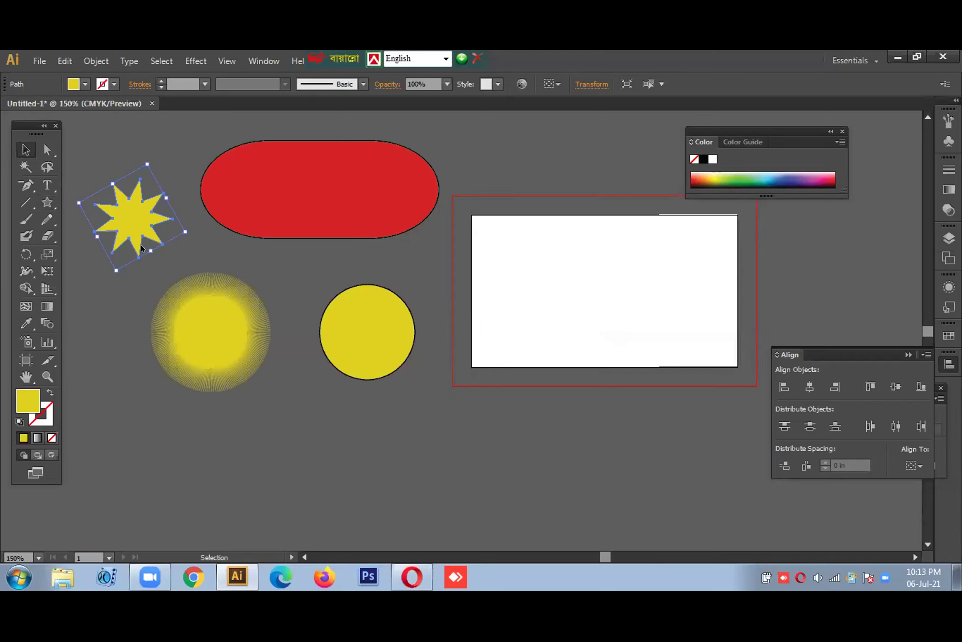
pyautogui.click(176, 156)
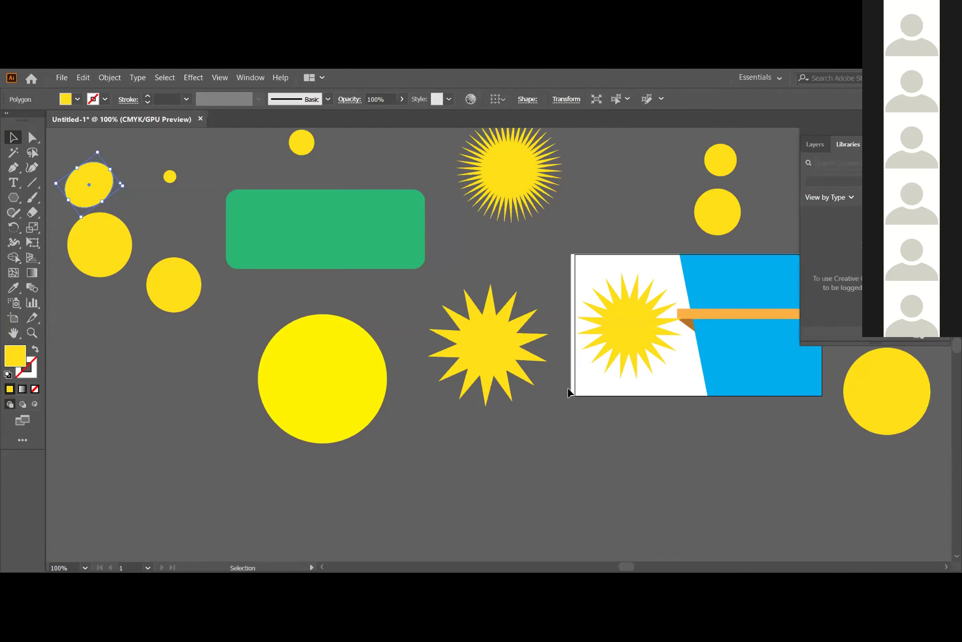
# - Draw two round 212-sided polygons beneath the existing yellow circles, checking the Polygon settings between them
pyautogui.click(20, 197)
pyautogui.moveTo(104, 344); pyautogui.dragTo(126, 352)
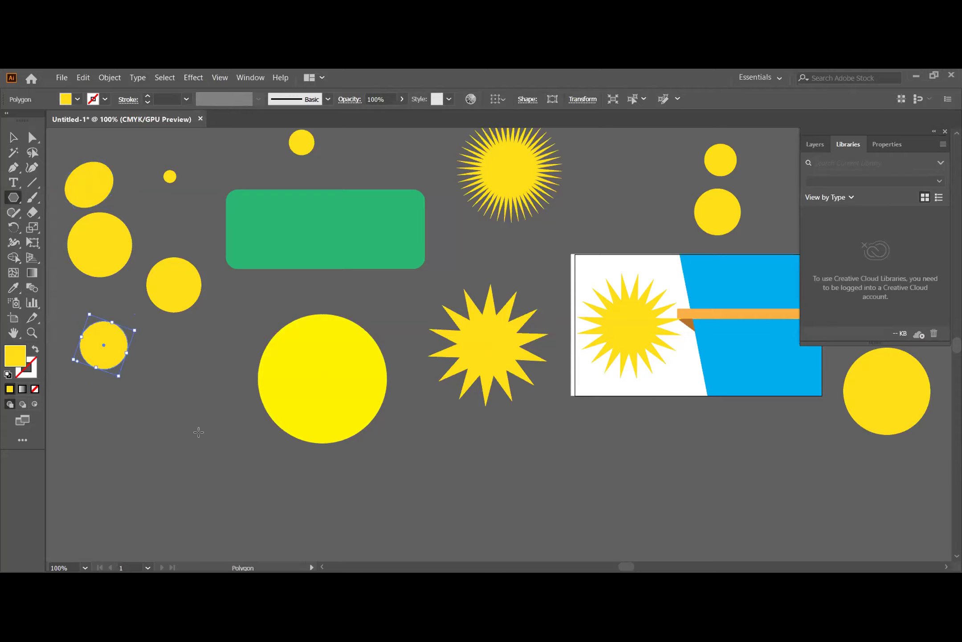
pyautogui.click(174, 356)
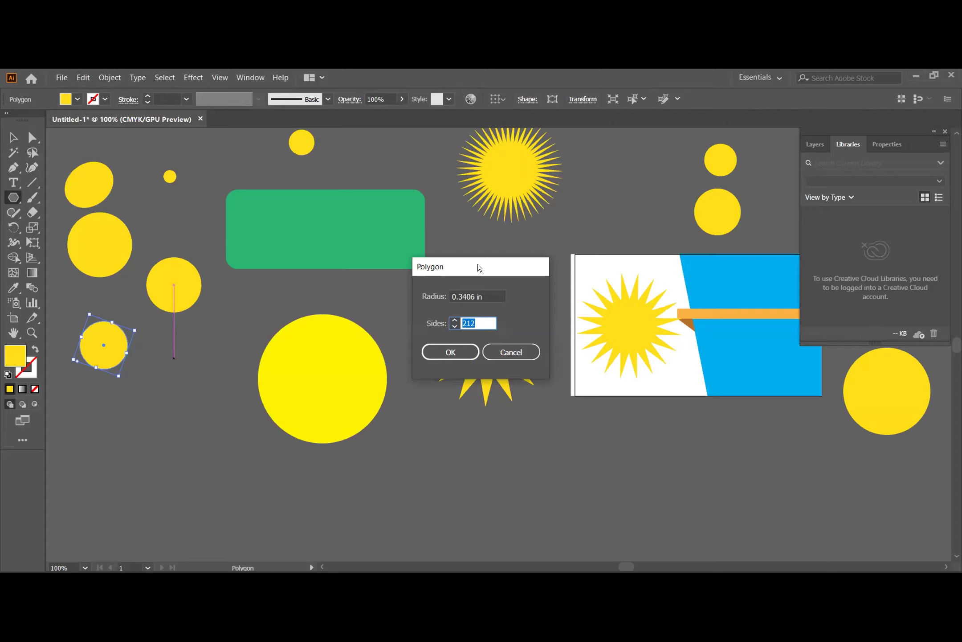
pyautogui.moveTo(479, 267); pyautogui.dragTo(196, 330)
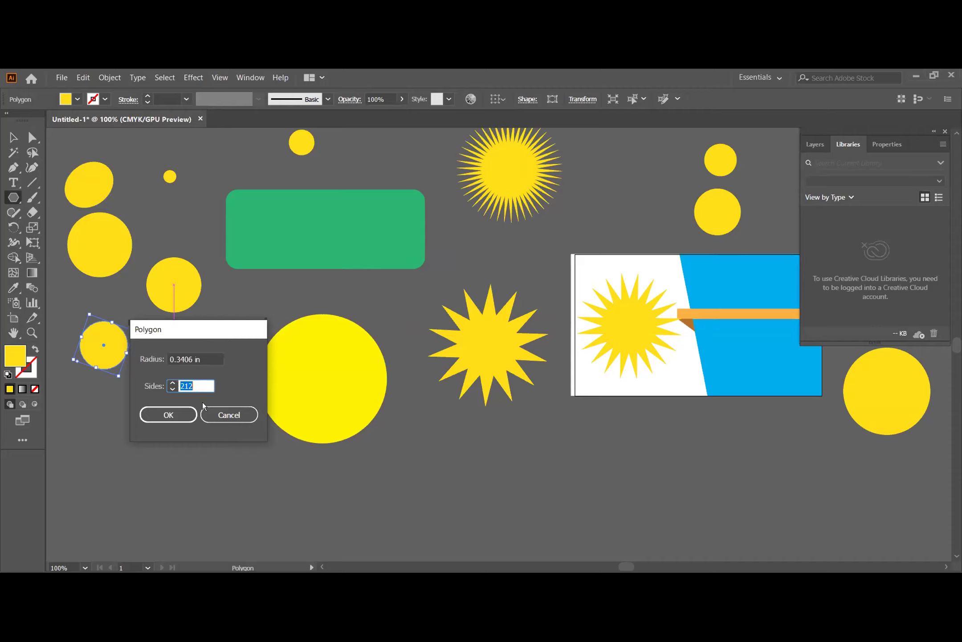
pyautogui.click(217, 414)
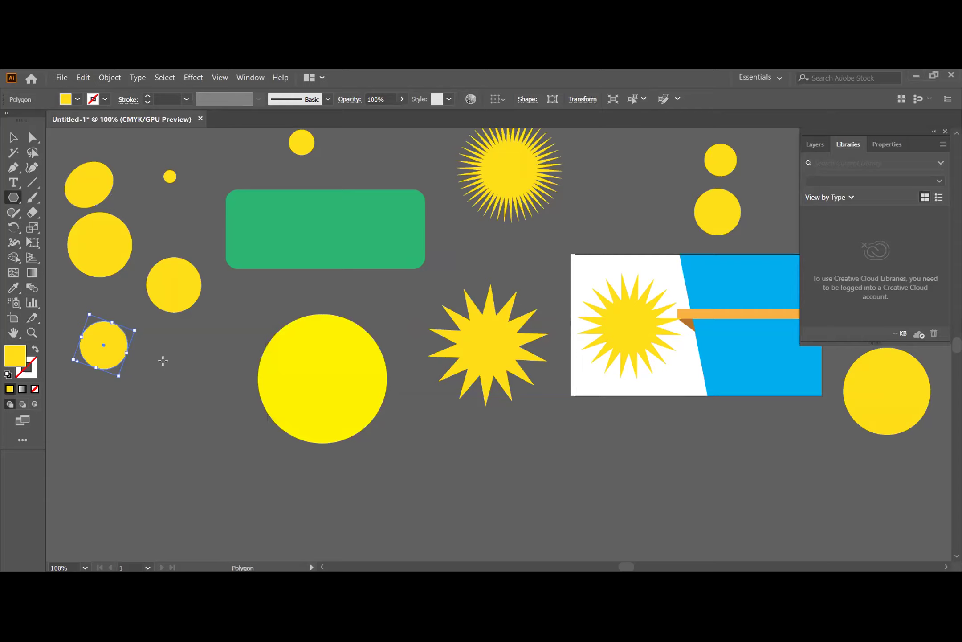
pyautogui.moveTo(163, 361); pyautogui.dragTo(187, 388)
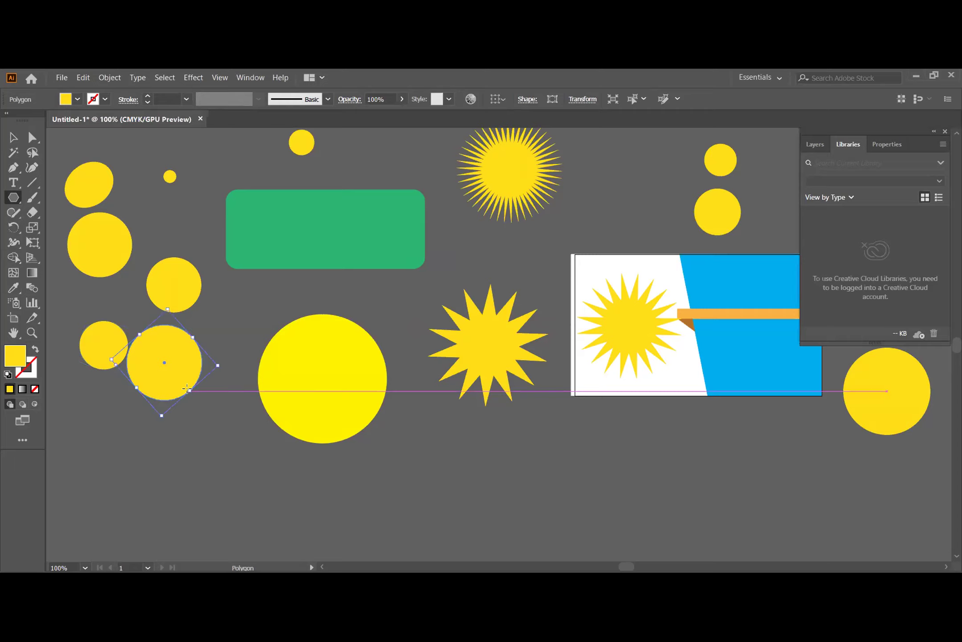
# - Draw a yellow triangle below the round polygons by reducing the polygon to three sides while drawing
pyautogui.moveTo(198, 426); pyautogui.dragTo(220, 447)
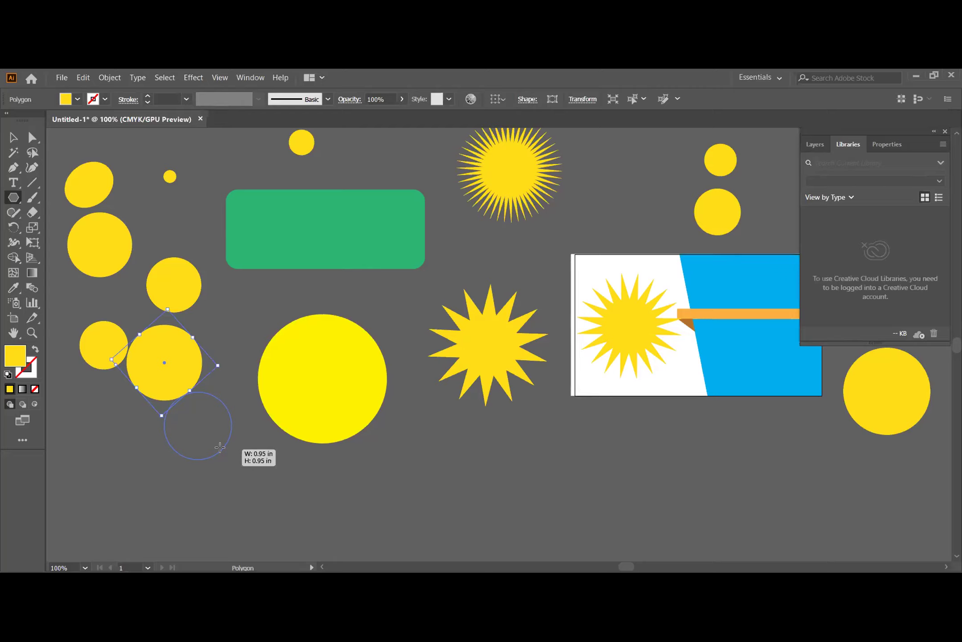
pyautogui.press('Down')
pyautogui.press('Down')
pyautogui.press('Down')
pyautogui.press('Down')
pyautogui.press('Down')
pyautogui.press('Down')
pyautogui.press('Down')
pyautogui.press('Down')
pyautogui.moveTo(220, 447); pyautogui.dragTo(220, 447)
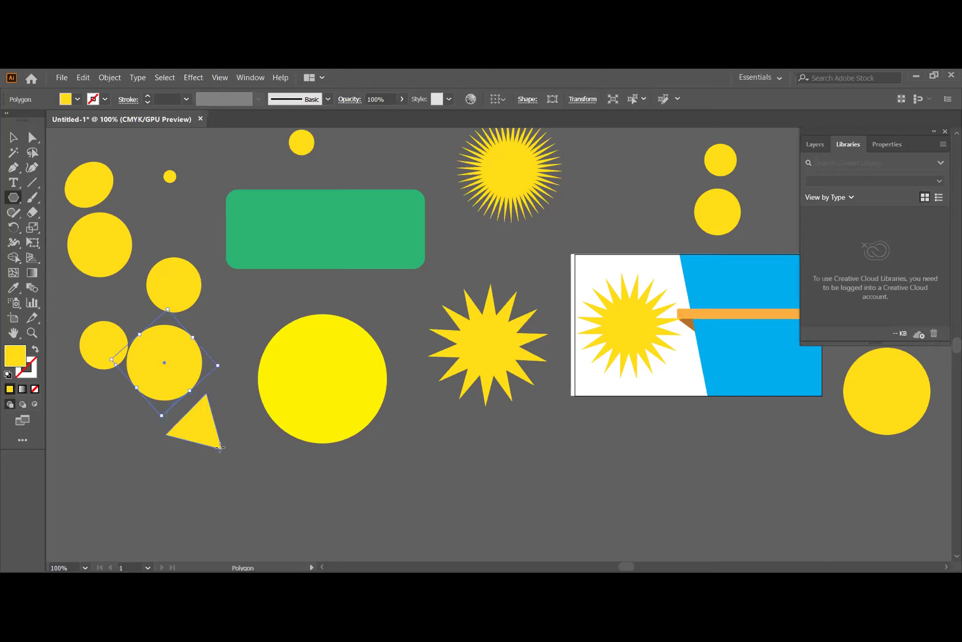
pyautogui.click(237, 424)
pyautogui.click(230, 412)
pyautogui.moveTo(290, 470); pyautogui.dragTo(322, 489)
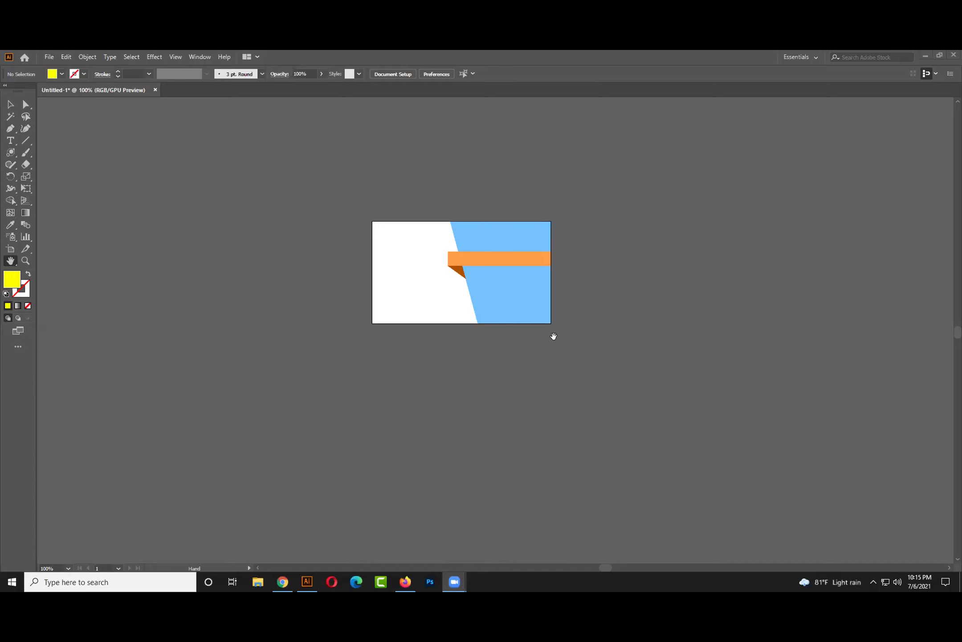
pyautogui.press('v')
pyautogui.click(492, 298)
pyautogui.click(644, 257)
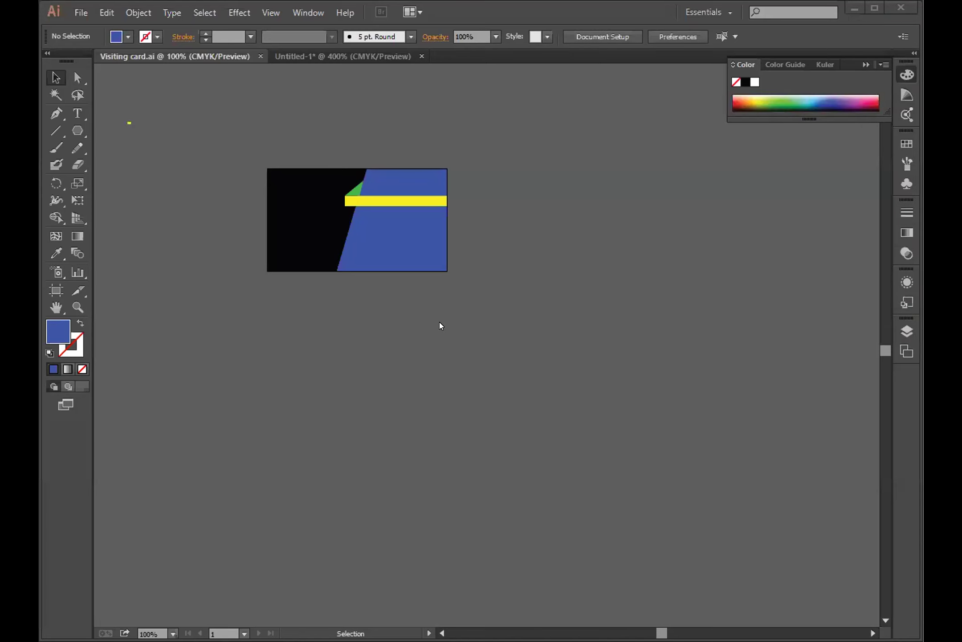
# - Place a copy of the card's blue background rectangle below the visiting card design
pyautogui.moveTo(355, 206); pyautogui.dragTo(453, 359)
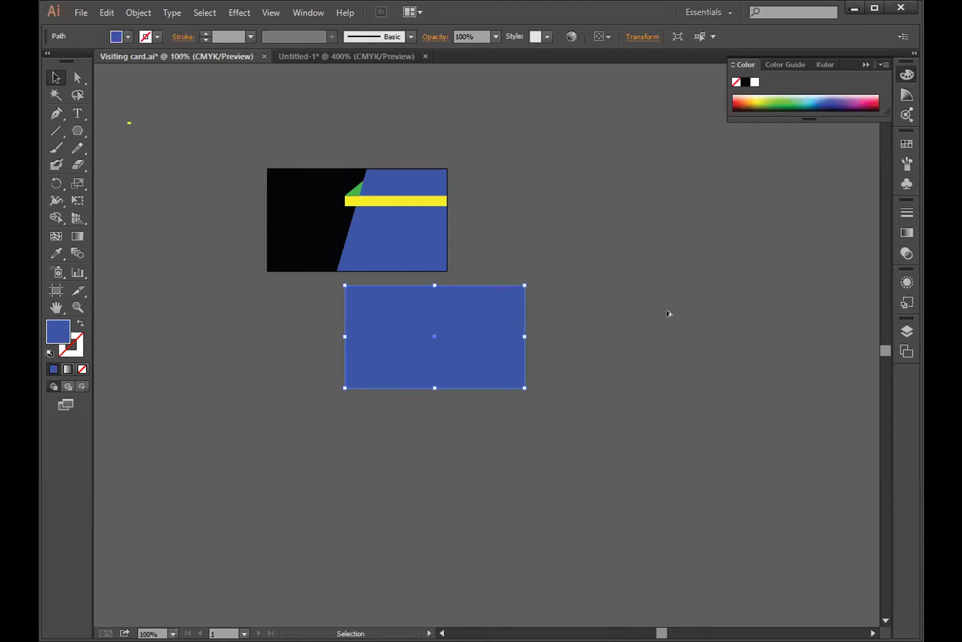
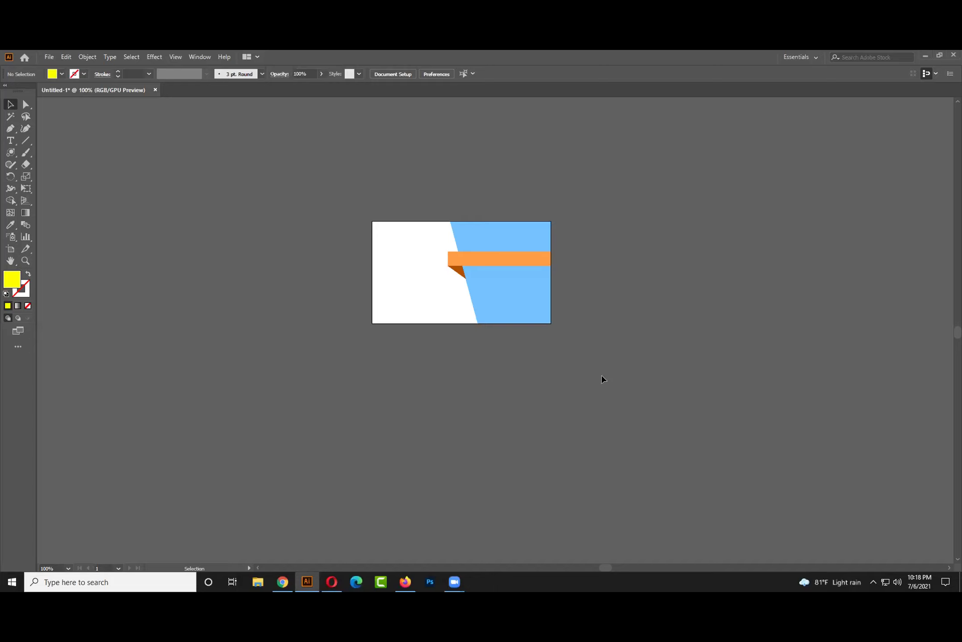
# - Recolour the slanted light-blue panel on the card with a darker blue fill
pyautogui.click(530, 307)
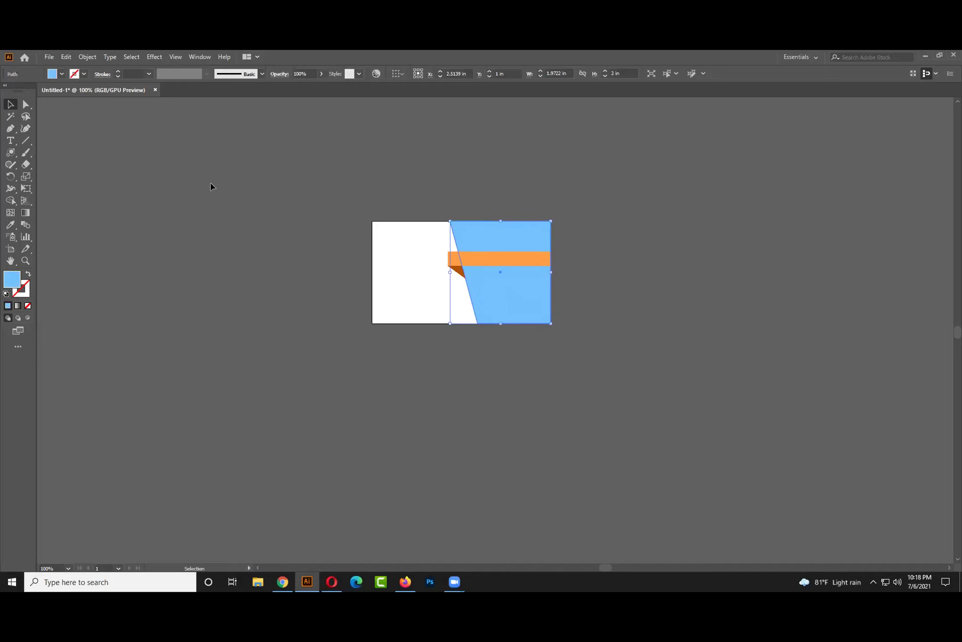
pyautogui.click(56, 75)
pyautogui.click(60, 81)
pyautogui.click(62, 80)
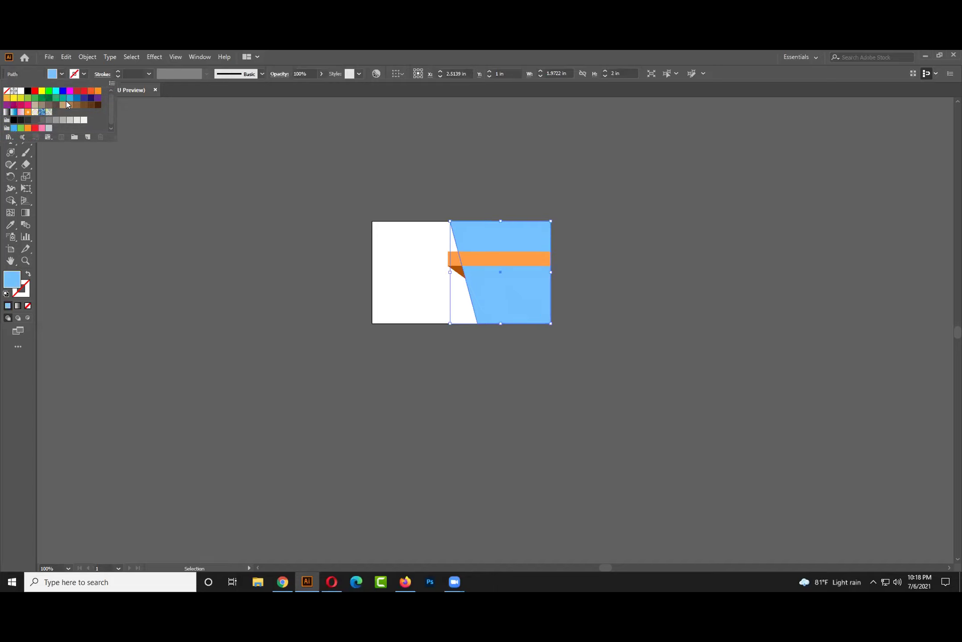
pyautogui.click(78, 98)
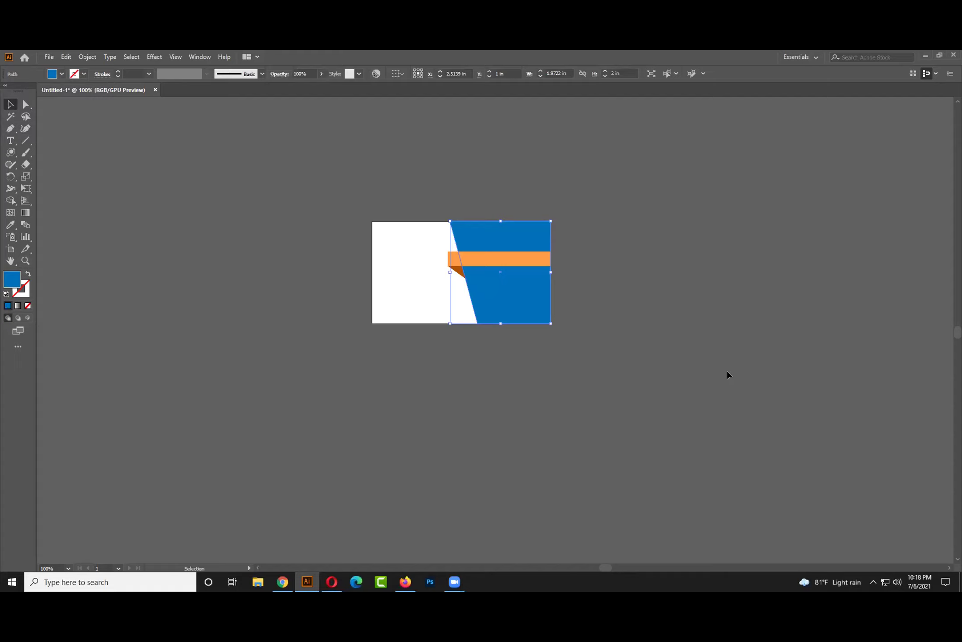
pyautogui.click(660, 362)
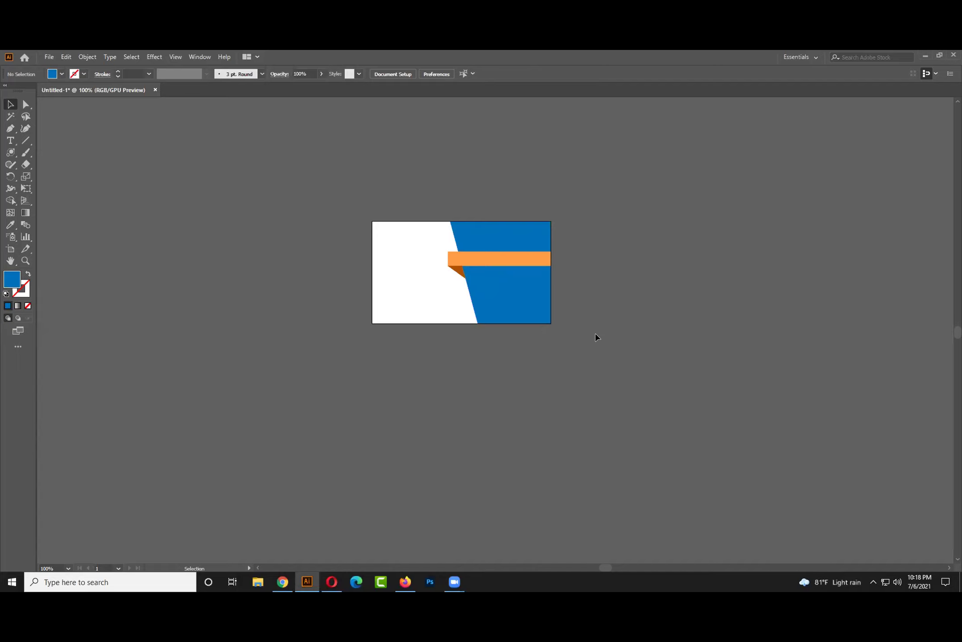
# - Try deleting all the card shapes, and undo the deletion
pyautogui.press('space')
pyautogui.moveTo(350, 230); pyautogui.dragTo(558, 316)
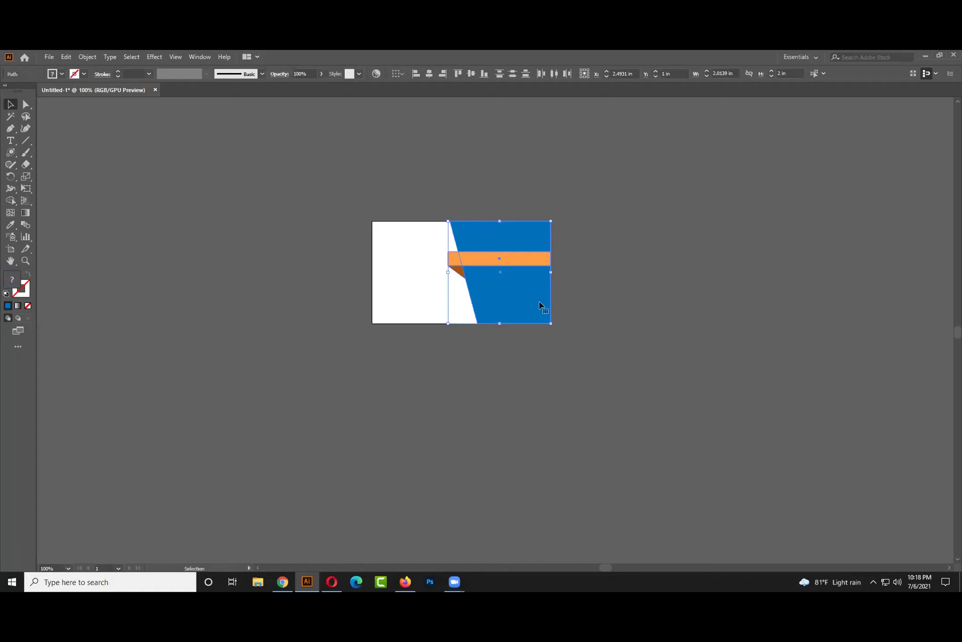
pyautogui.press('Delete')
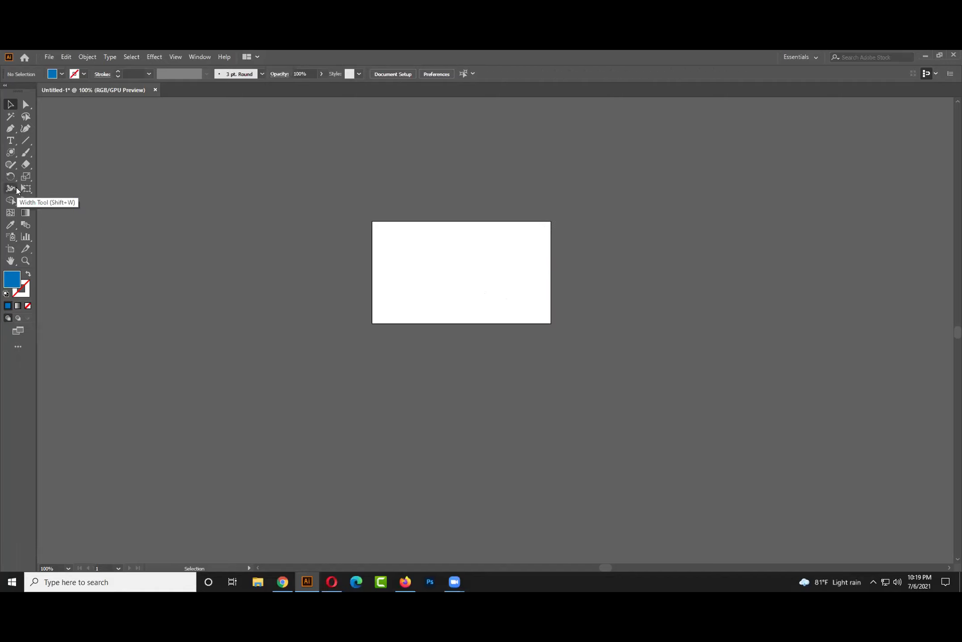
pyautogui.hotkey('ctrl', 'z')
pyautogui.click(454, 348)
pyautogui.click(447, 258)
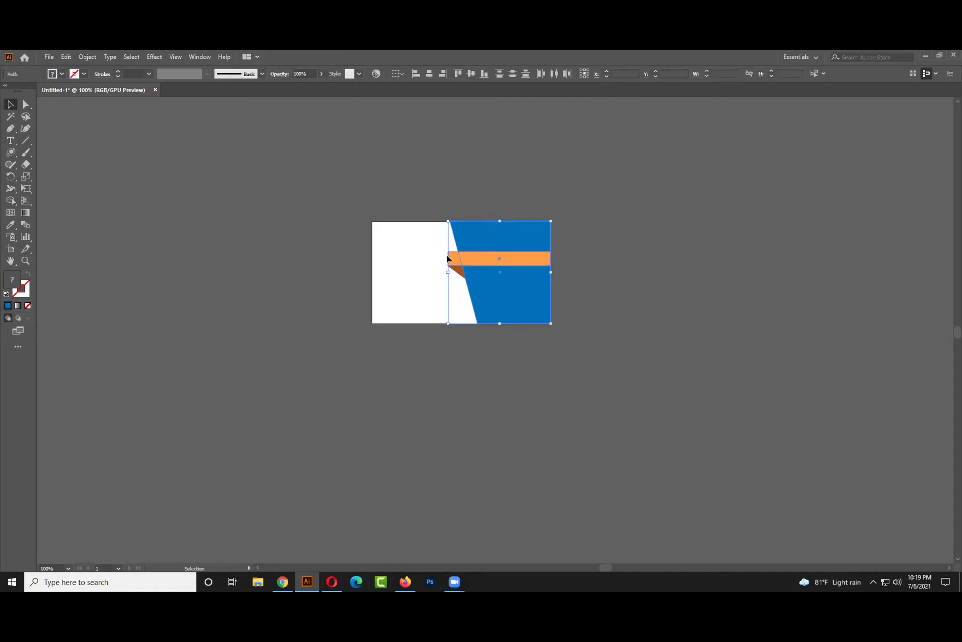
pyautogui.click(512, 367)
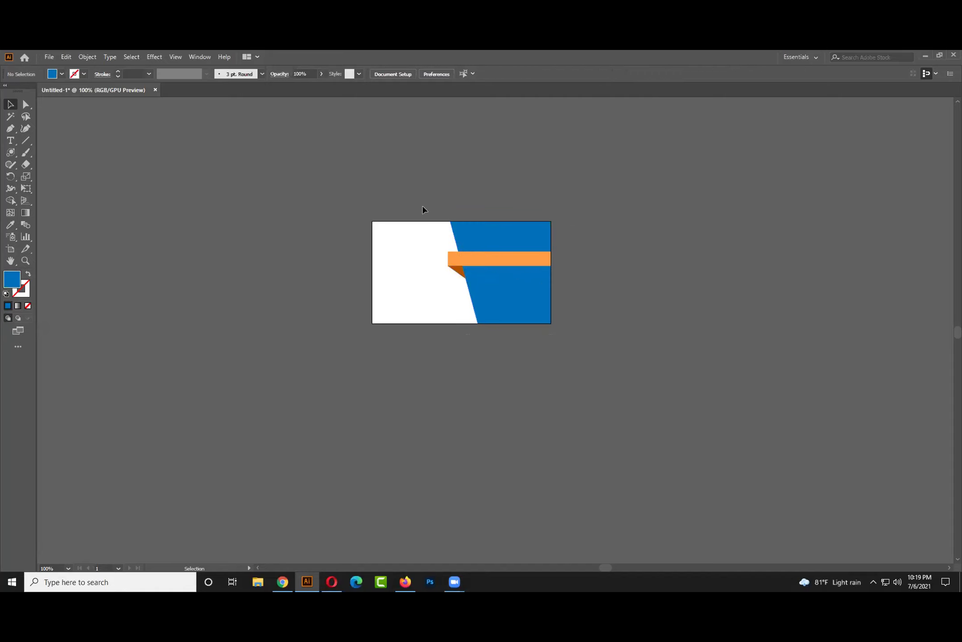
# - Select all the card shapes and move them together off the artboard to its upper right
pyautogui.hotkey('ctrl', 'a')
pyautogui.click(348, 174)
pyautogui.hotkey('ctrl', 'a')
pyautogui.click(735, 443)
pyautogui.hotkey('ctrl', 'a')
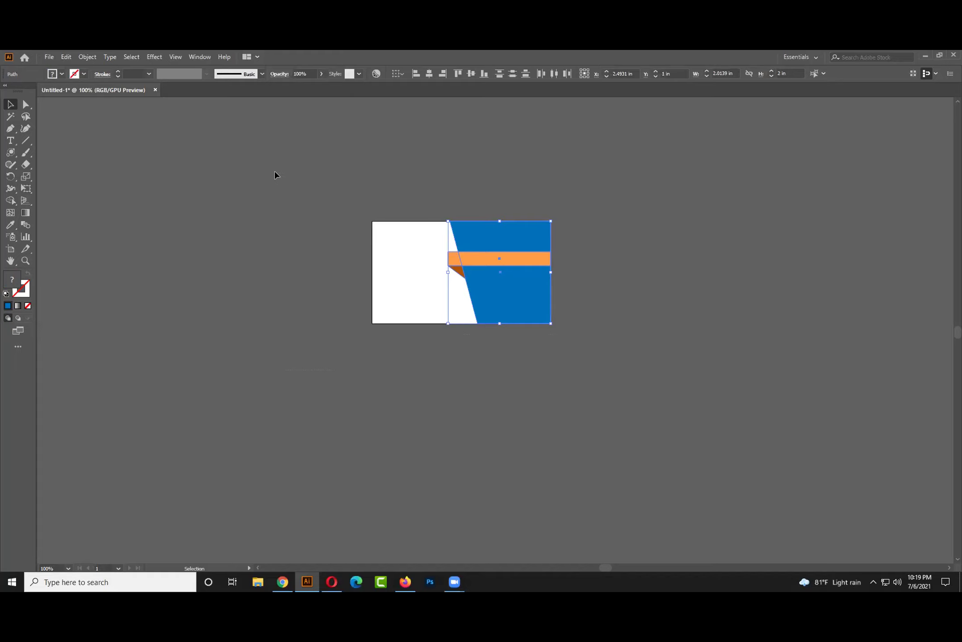
pyautogui.moveTo(490, 307); pyautogui.dragTo(614, 265)
pyautogui.click(592, 299)
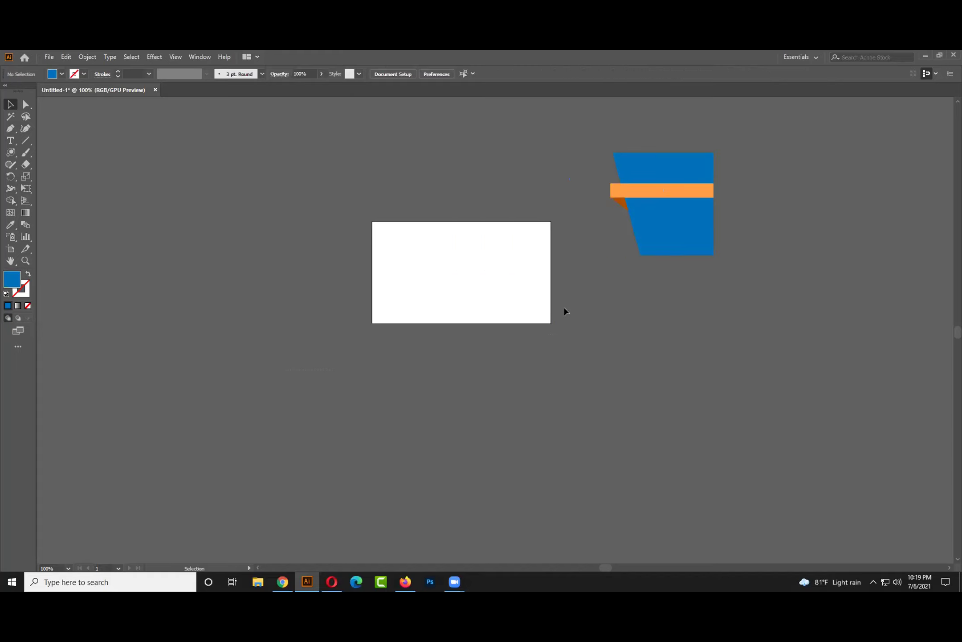
# - Draw a blue rectangle about 3.46 by 2 in covering the empty artboard
pyautogui.moveTo(408, 221); pyautogui.dragTo(543, 334)
pyautogui.moveTo(396, 221); pyautogui.dragTo(544, 334)
pyautogui.moveTo(10, 152); pyautogui.dragTo(41, 152)
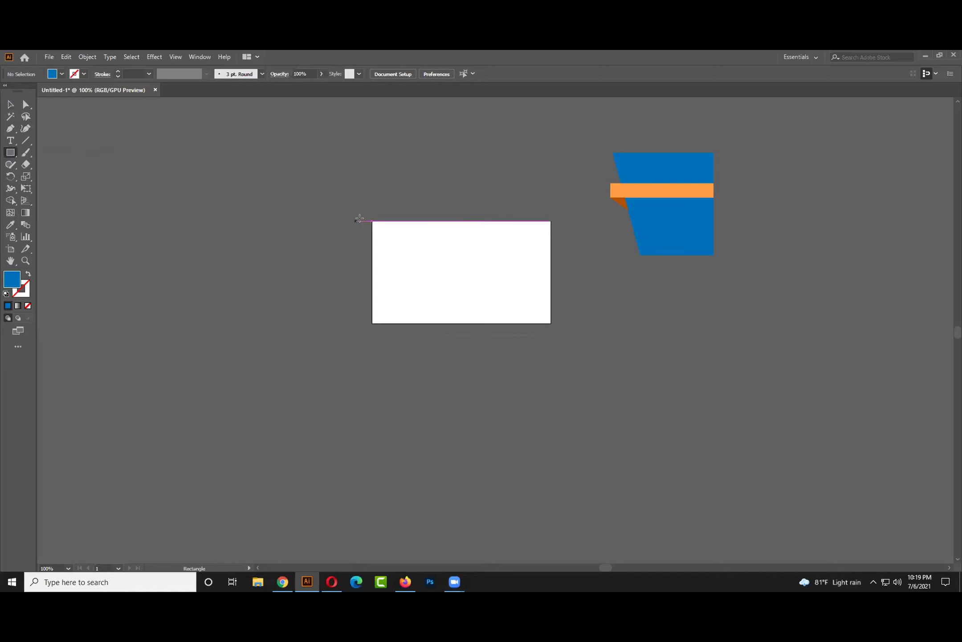
pyautogui.moveTo(374, 222); pyautogui.dragTo(552, 323)
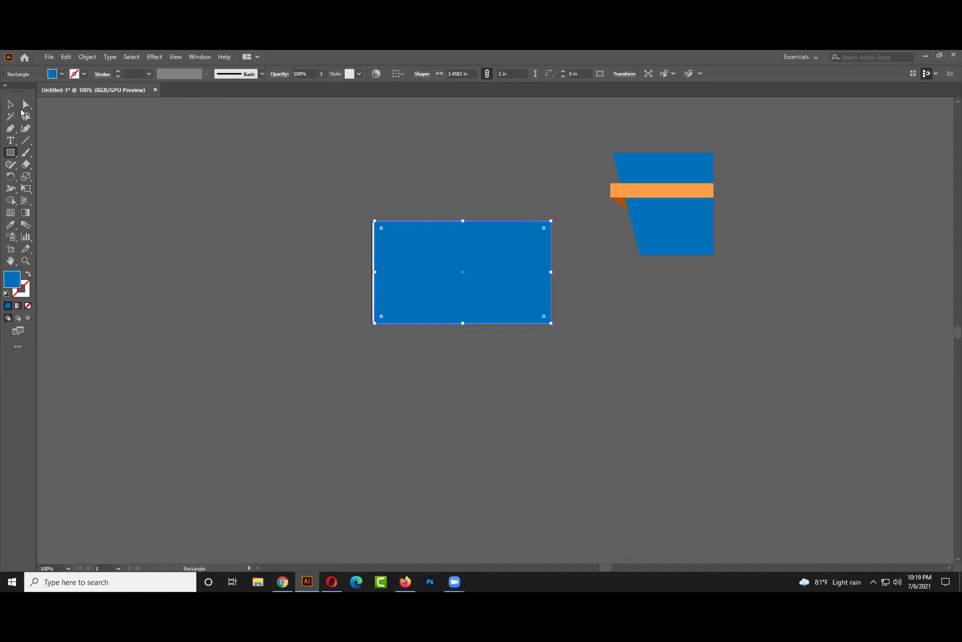
pyautogui.click(12, 105)
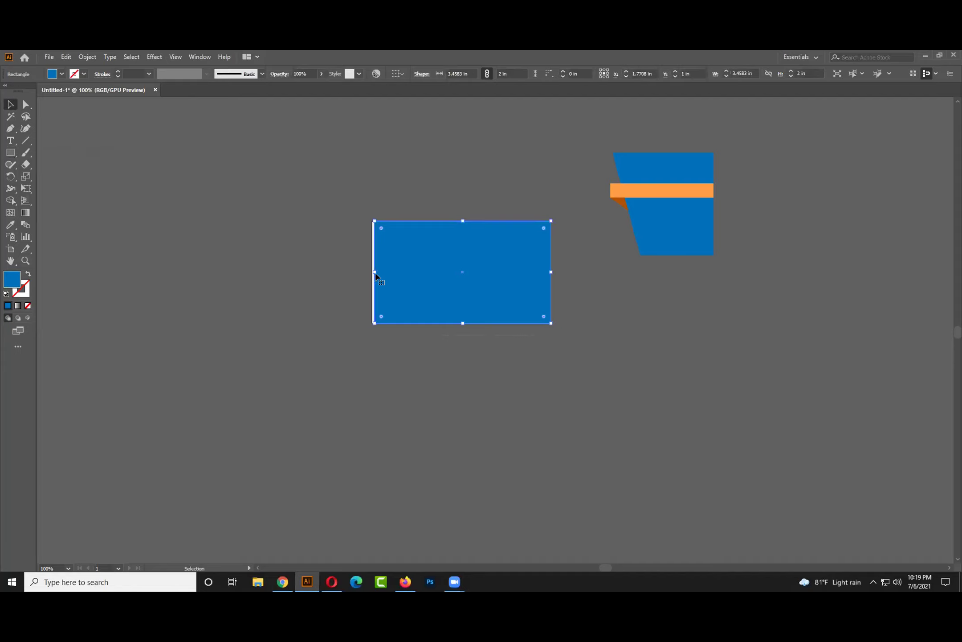
pyautogui.moveTo(374, 272); pyautogui.dragTo(373, 273)
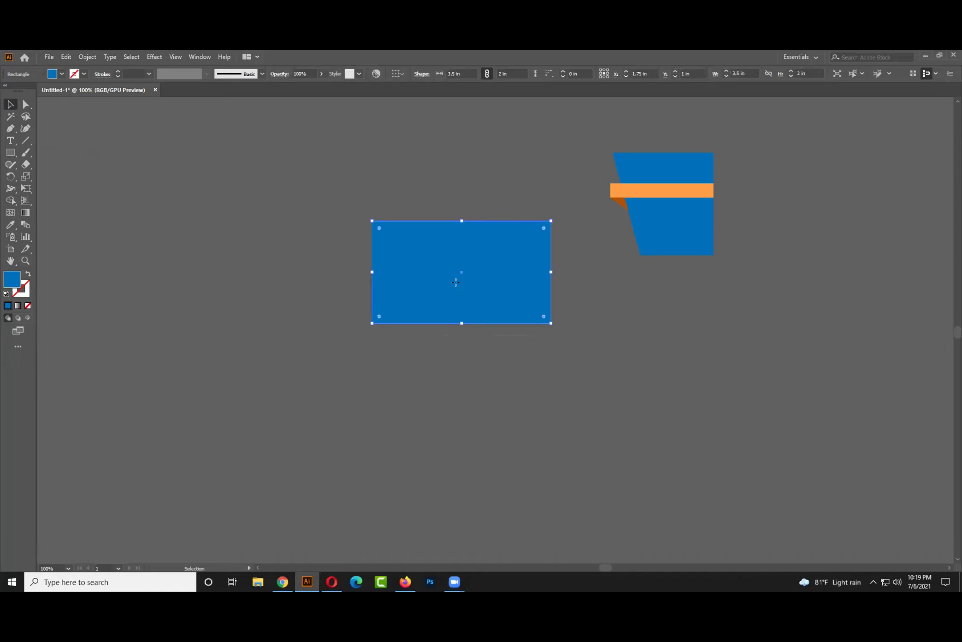
# - Send the rectangle to the back and stretch its left side to the artboard edge, making it 3.5 in wide
pyautogui.rightClick(495, 272)
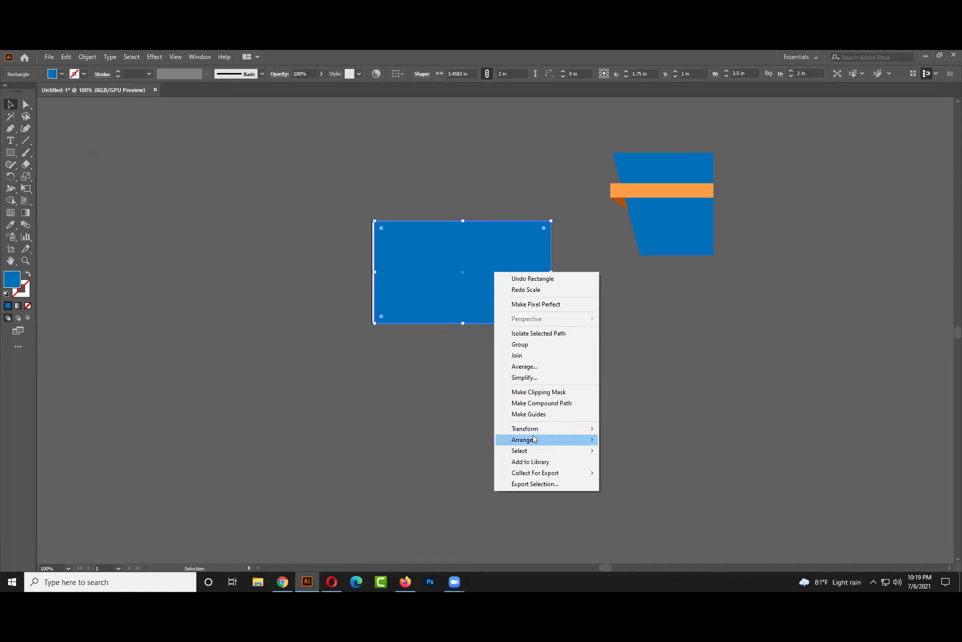
pyautogui.moveTo(535, 440)
pyautogui.click(651, 474)
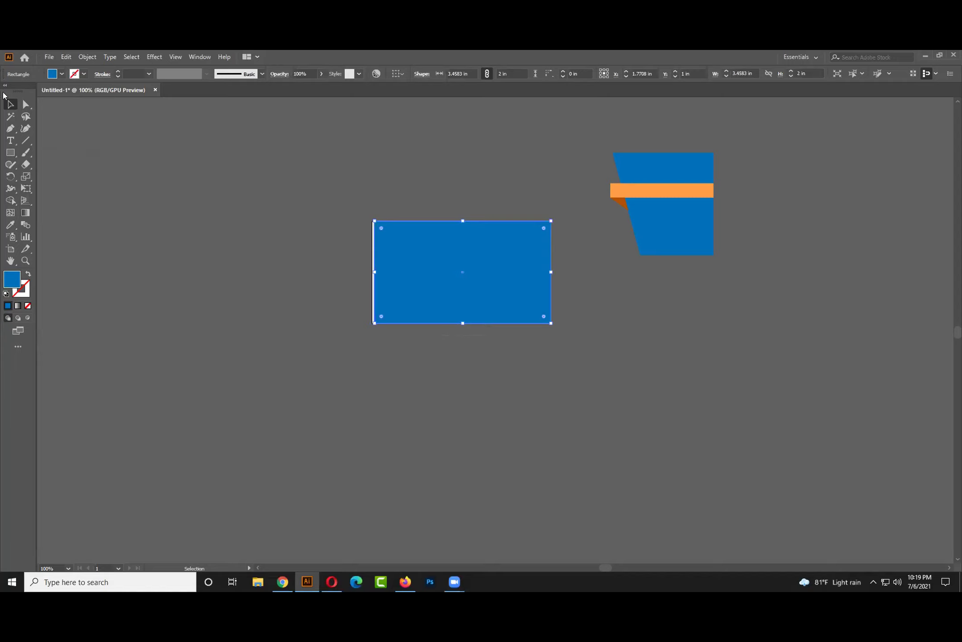
pyautogui.click(359, 278)
pyautogui.click(378, 272)
pyautogui.moveTo(375, 272); pyautogui.dragTo(372, 272)
pyautogui.click(138, 163)
# - Fill the artboard-sized rectangle with light grey
pyautogui.click(501, 290)
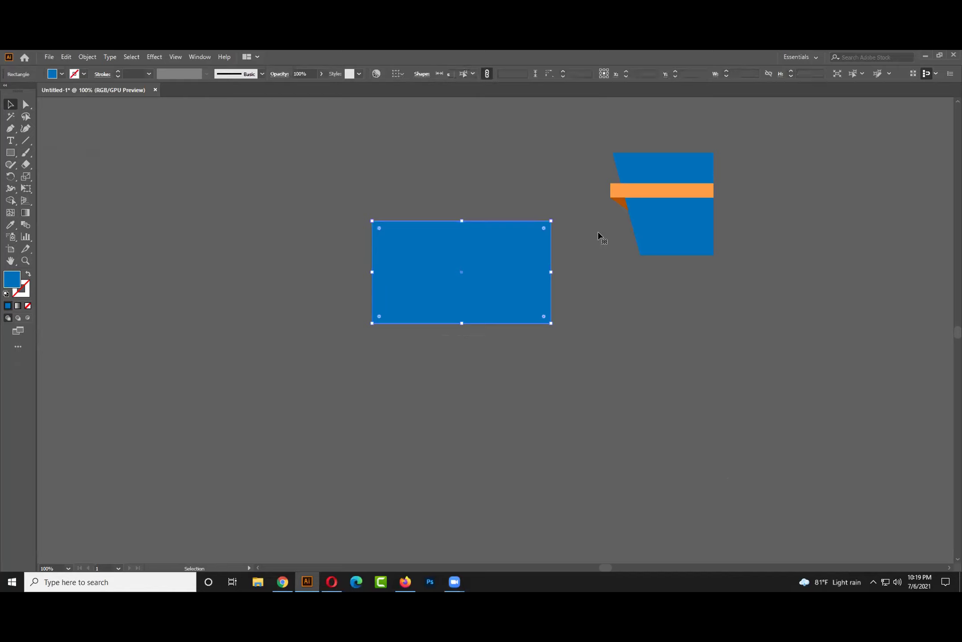
pyautogui.click(61, 74)
pyautogui.click(84, 120)
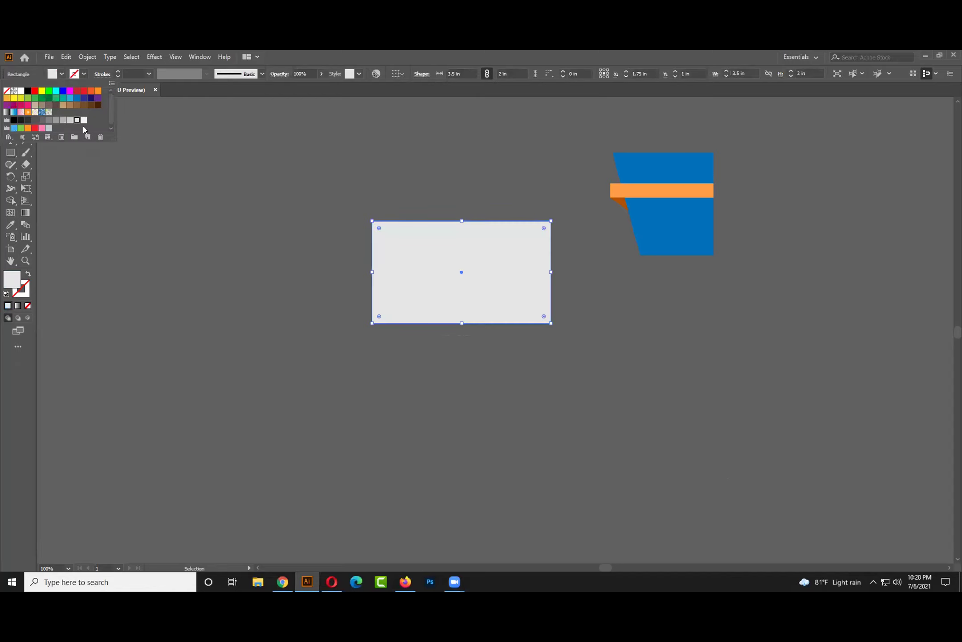
# - Move the blue panel with its orange ribbon back onto the grey rectangle, flush with its right edge
pyautogui.click(656, 240)
pyautogui.moveTo(657, 241); pyautogui.dragTo(523, 330)
pyautogui.click(576, 361)
pyautogui.click(432, 234)
# - Try moving the whole card design off the artboard, and undo the move
pyautogui.moveTo(522, 238); pyautogui.dragTo(685, 211)
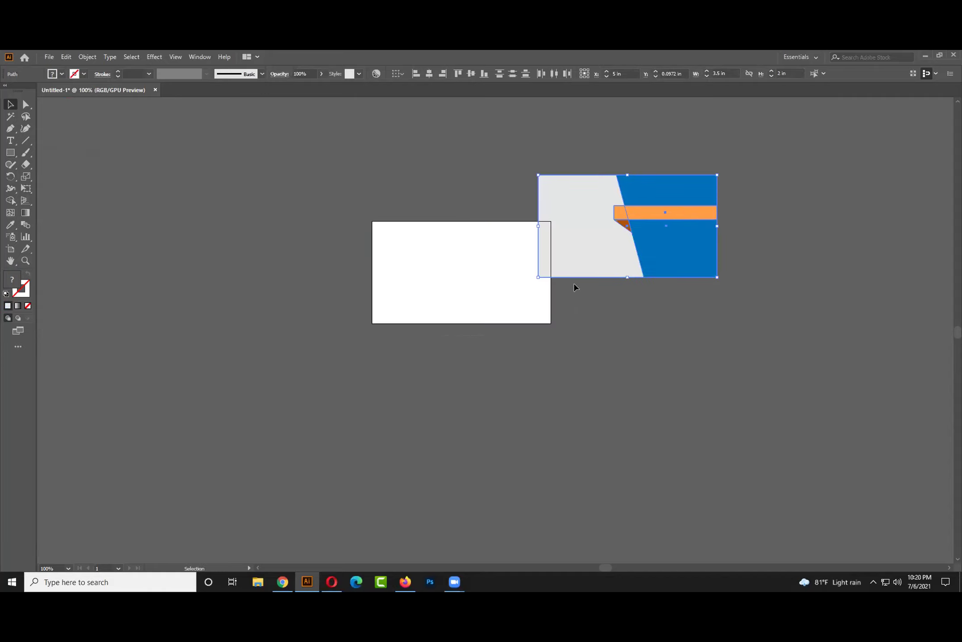
pyautogui.hotkey('ctrl', 'z')
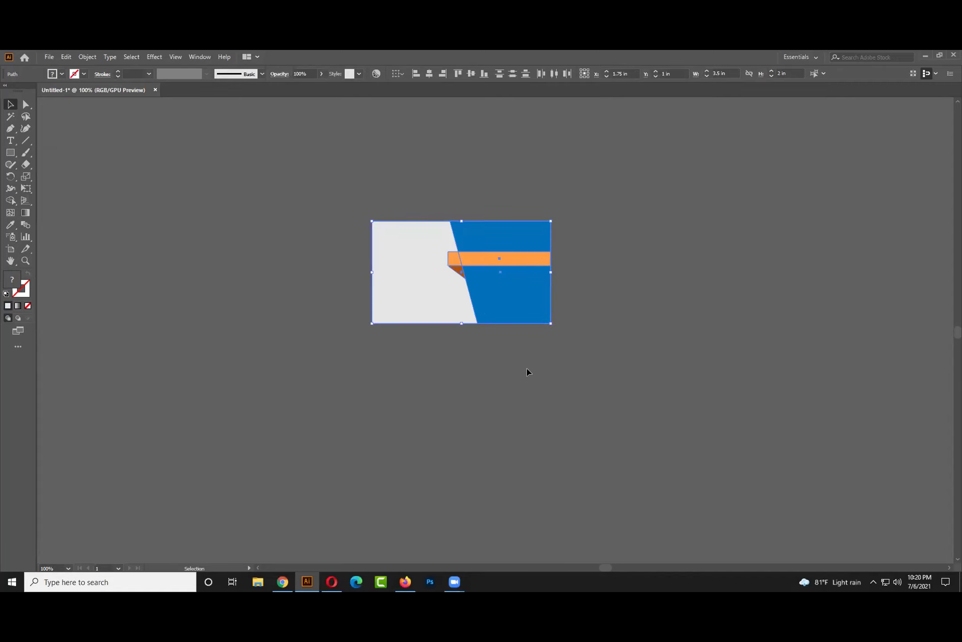
pyautogui.click(576, 364)
pyautogui.hotkey('ctrl', 'a')
pyautogui.click(635, 384)
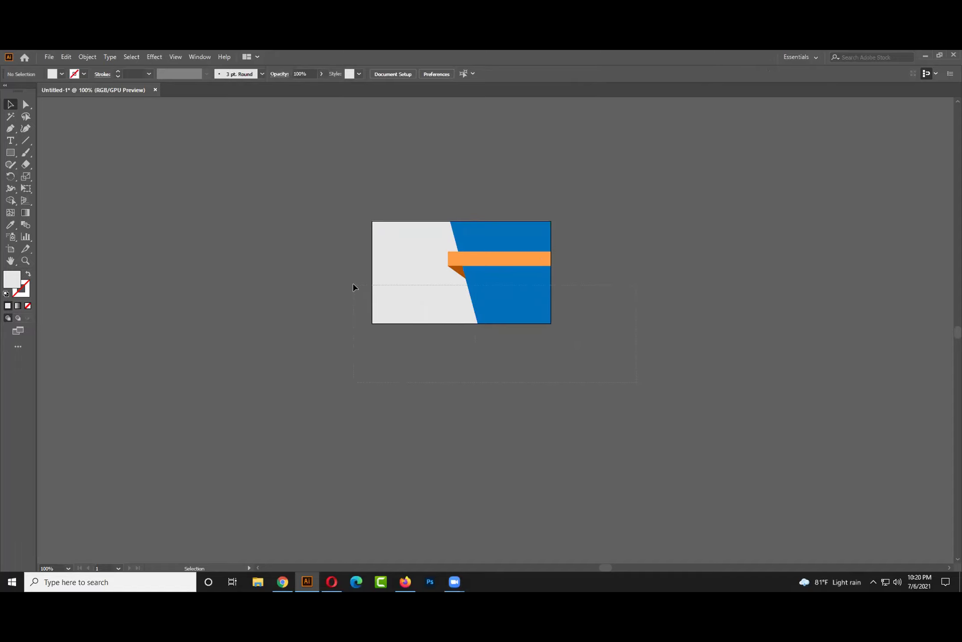
pyautogui.hotkey('ctrl', 'a')
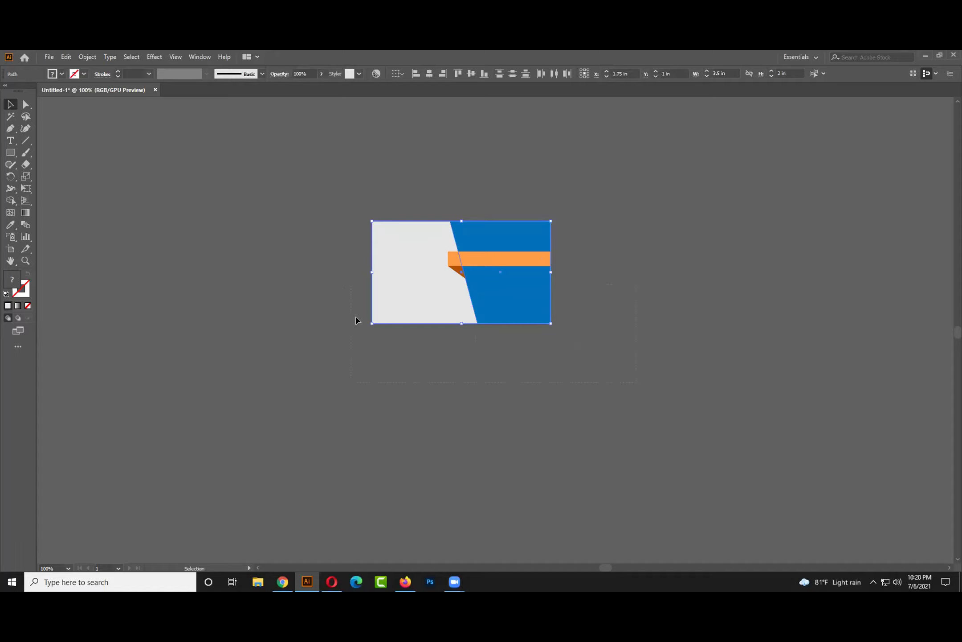
pyautogui.click(348, 334)
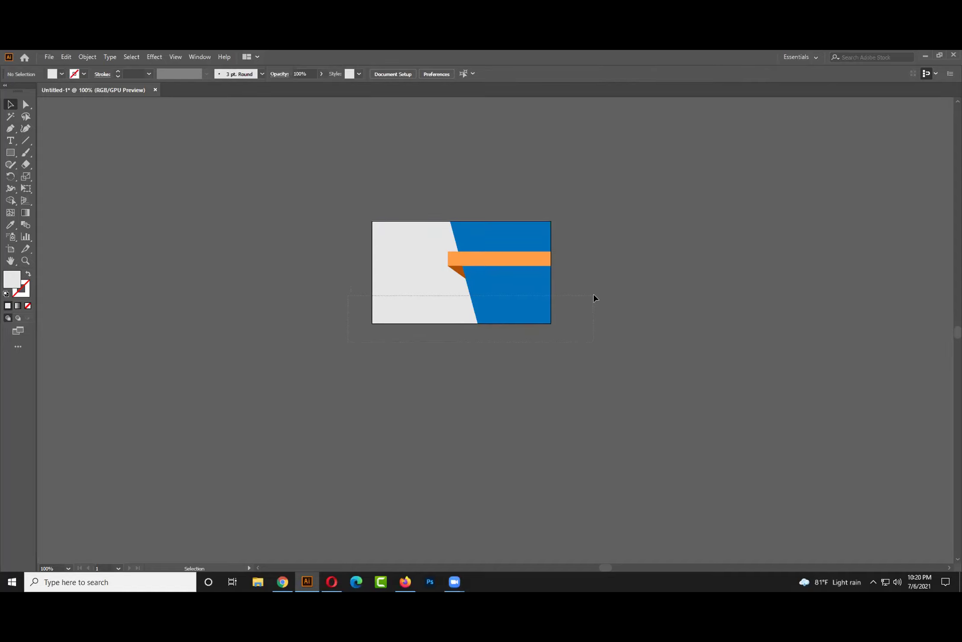
pyautogui.moveTo(595, 299); pyautogui.dragTo(618, 272)
pyautogui.moveTo(617, 272); pyautogui.dragTo(618, 264)
pyautogui.moveTo(618, 263); pyautogui.dragTo(621, 274)
pyautogui.moveTo(620, 274); pyautogui.dragTo(621, 274)
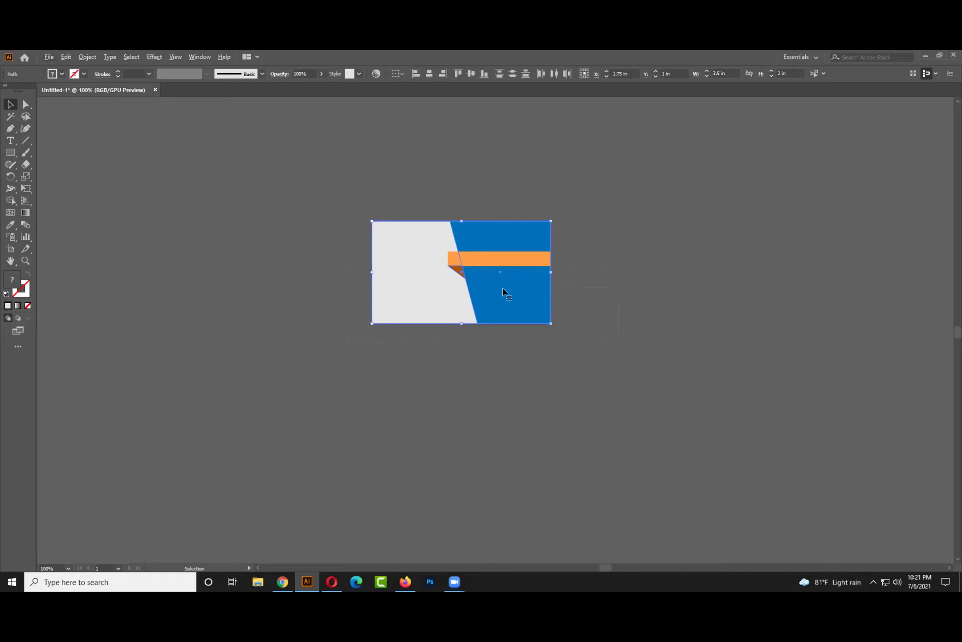
# - Try placing a copy of the card design to the lower left of the artboard, and undo it
pyautogui.moveTo(499, 289); pyautogui.dragTo(243, 366)
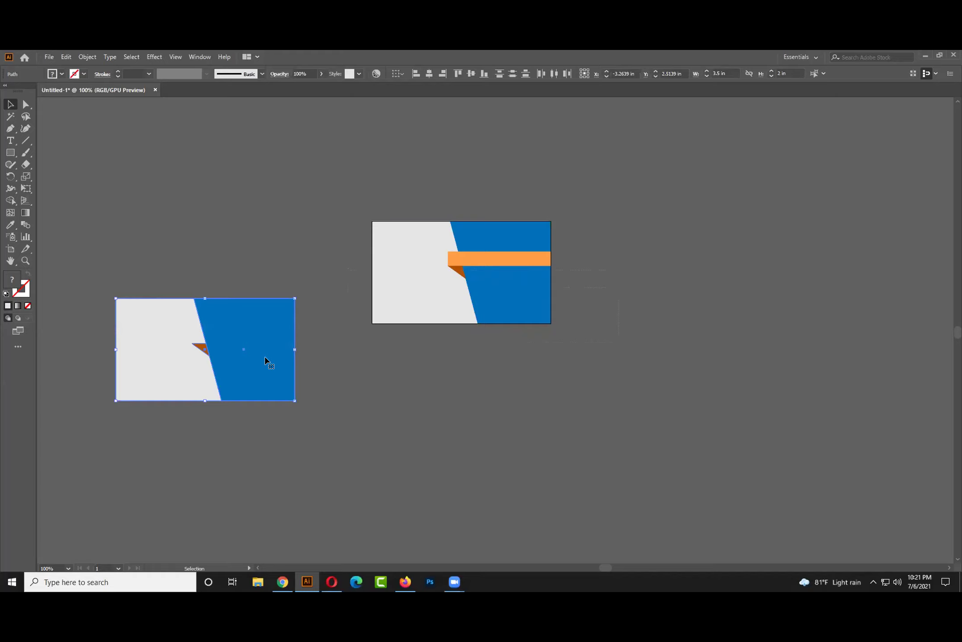
pyautogui.press('a')
pyautogui.hotkey('ctrl', 'z')
pyautogui.press('v')
pyautogui.click(352, 378)
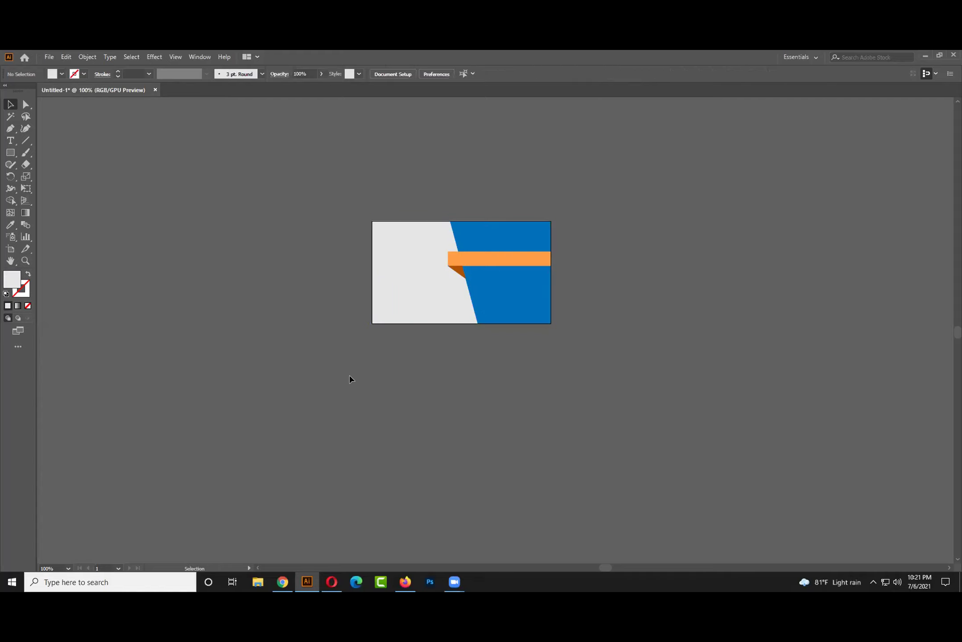
pyautogui.moveTo(300, 363); pyautogui.dragTo(377, 366)
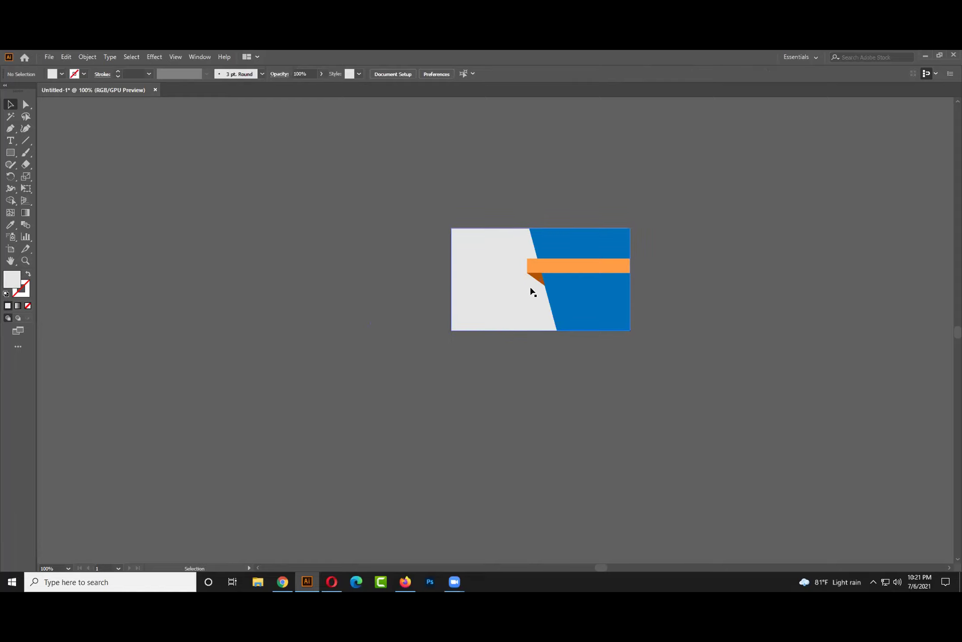
pyautogui.scroll(1, 542, 283)
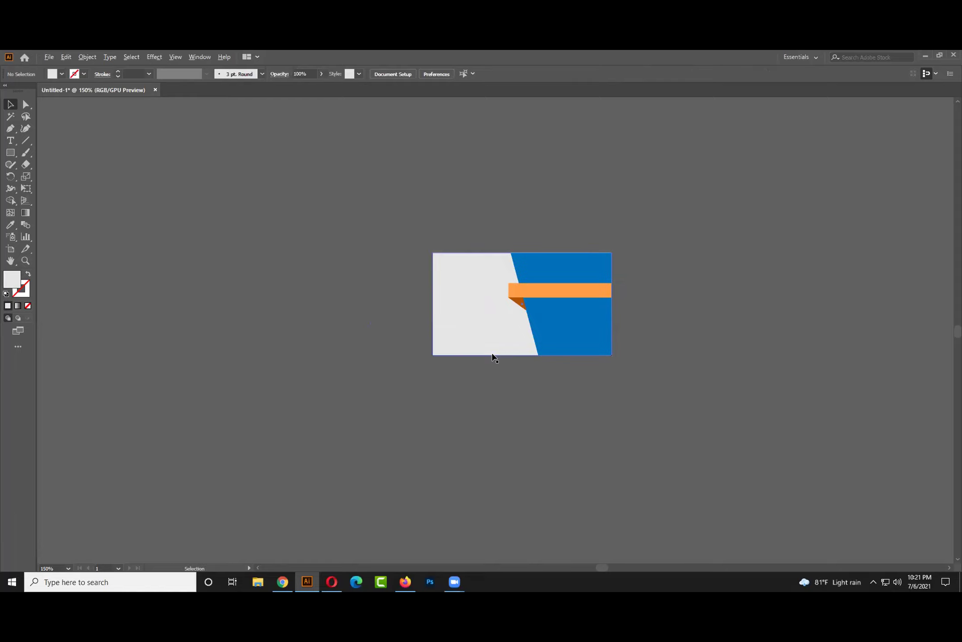
pyautogui.moveTo(406, 217); pyautogui.dragTo(626, 369)
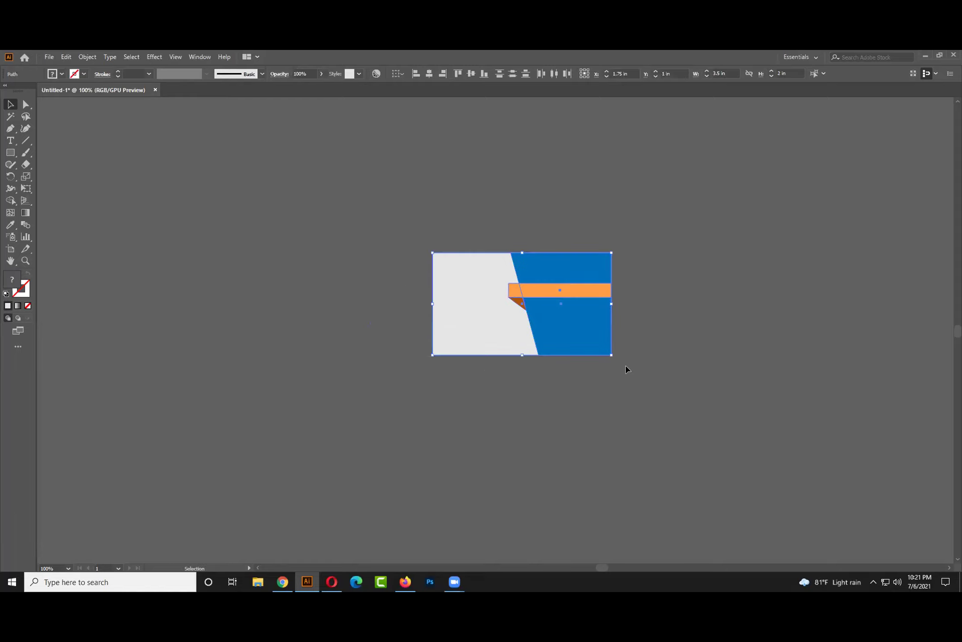
pyautogui.click(478, 416)
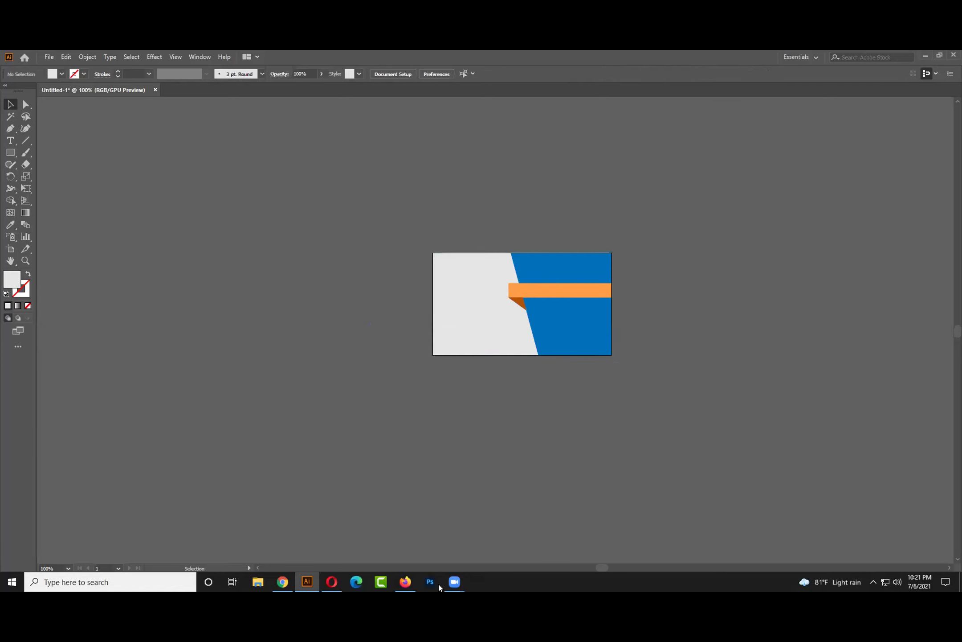
# - Switch to Firefox, search Google for visiting card in a new tab, and return to Illustrator
pyautogui.click(407, 582)
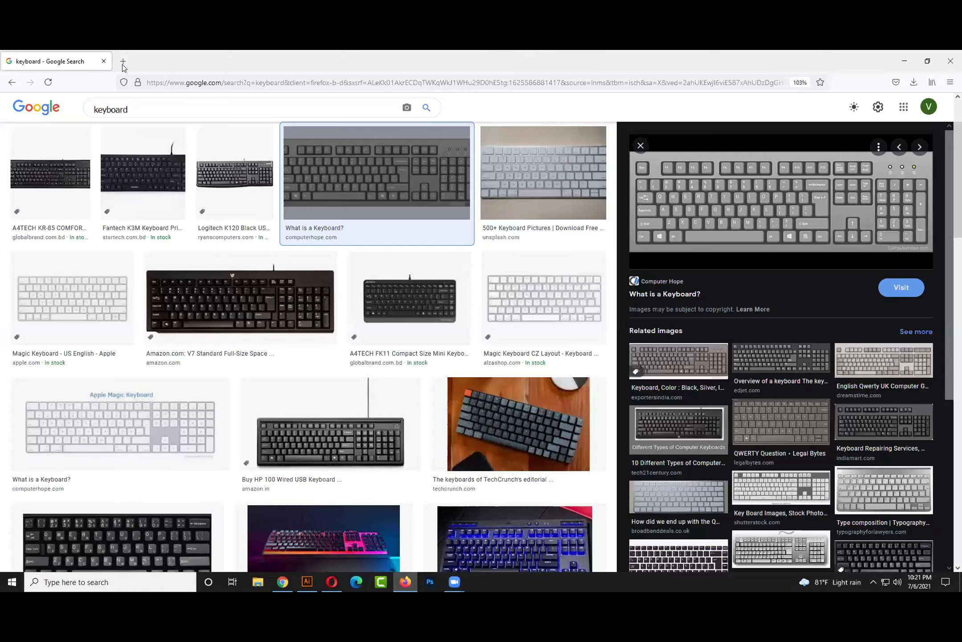
pyautogui.click(123, 65)
pyautogui.hotkey('ctrl', 't')
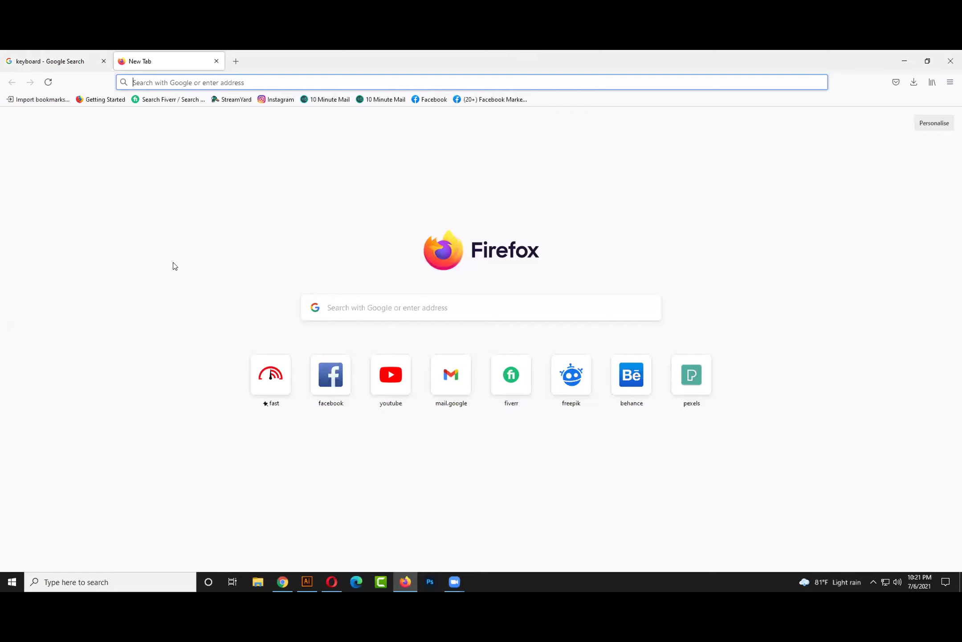
pyautogui.write('VIS')
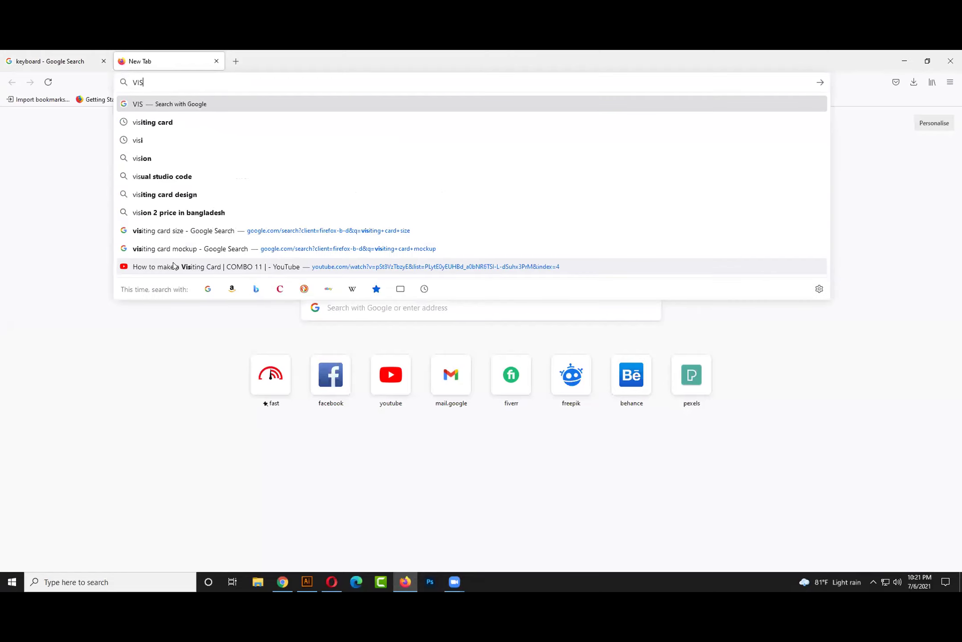
pyautogui.press('Down')
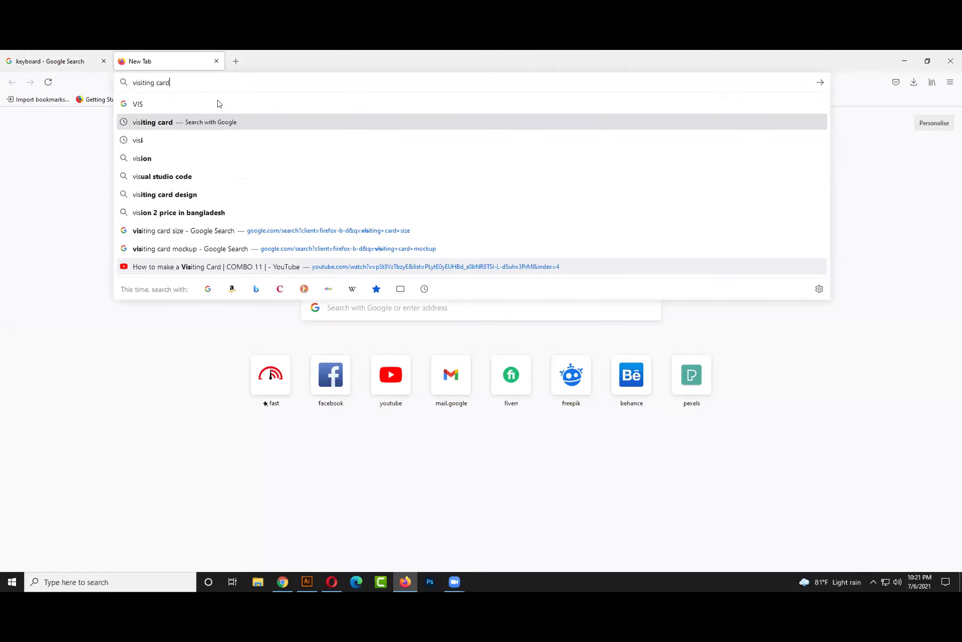
pyautogui.click(195, 125)
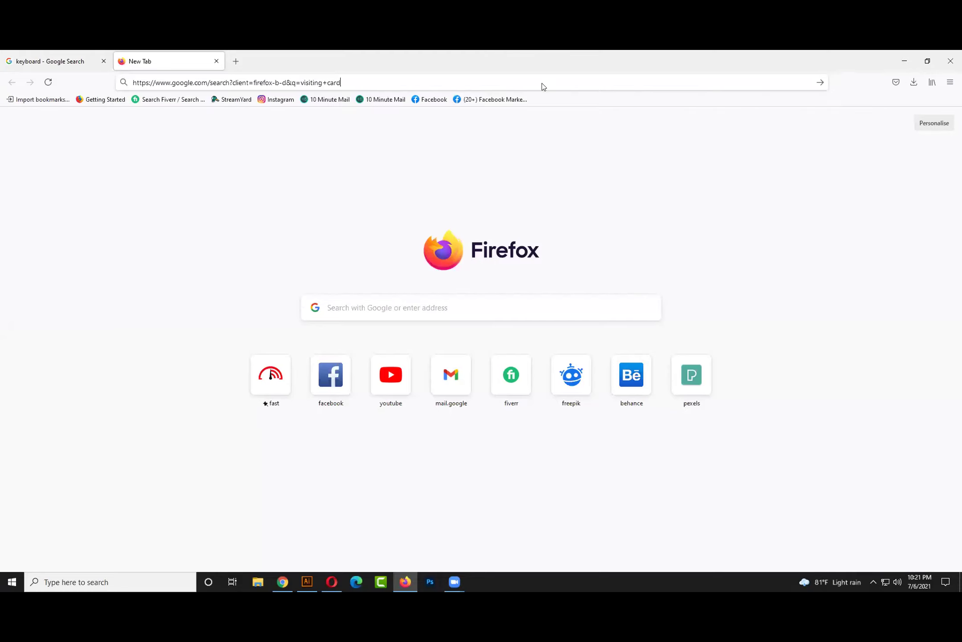
pyautogui.click(905, 58)
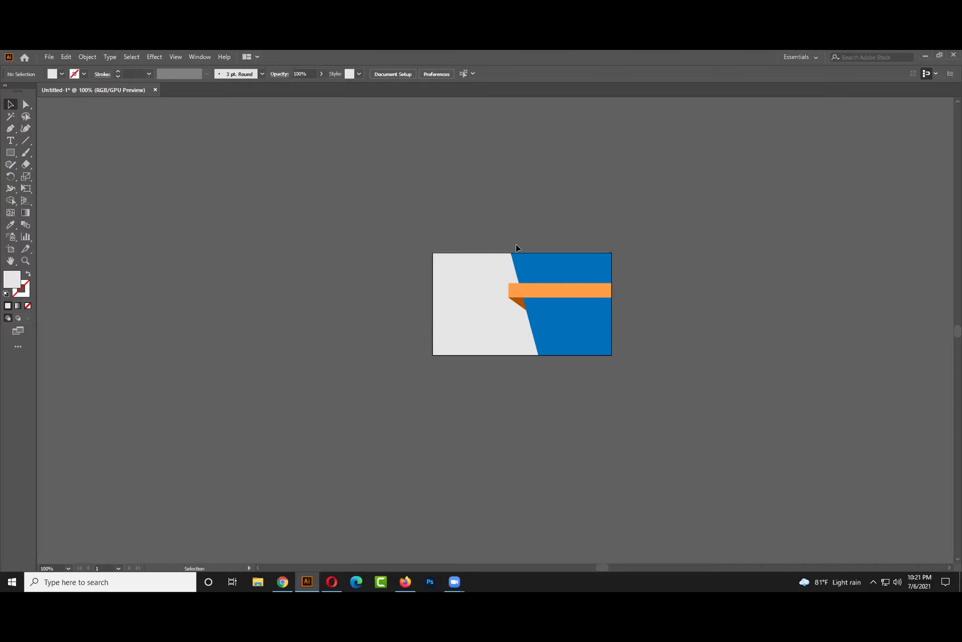
# - Draw a rectangle about 1.89 by 1.97 in on the empty canvas beside the card and fill it yellow
pyautogui.click(11, 153)
pyautogui.moveTo(205, 236); pyautogui.dragTo(302, 338)
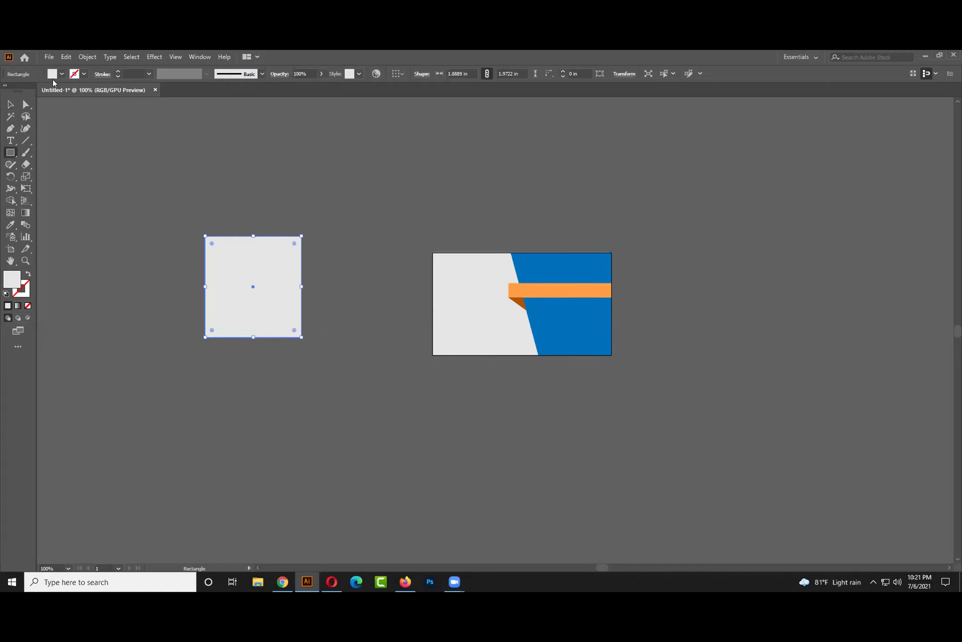
pyautogui.click(61, 74)
pyautogui.click(41, 91)
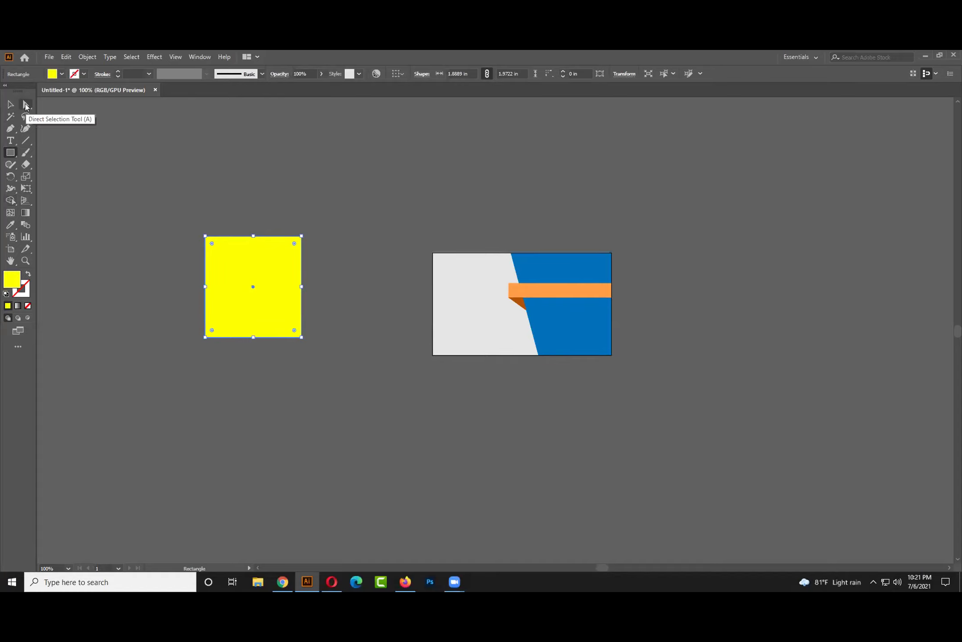
# - Move the yellow rectangle up, try stretching its upper-right corner outward with Direct Selection, and undo the stretch
pyautogui.click(26, 105)
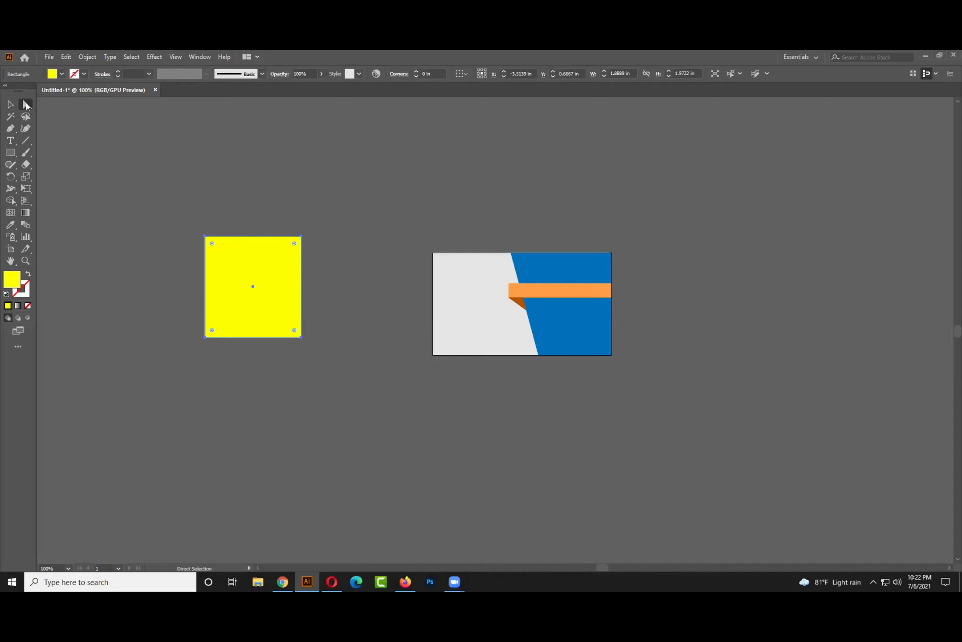
pyautogui.click(193, 158)
pyautogui.moveTo(222, 246); pyautogui.dragTo(222, 197)
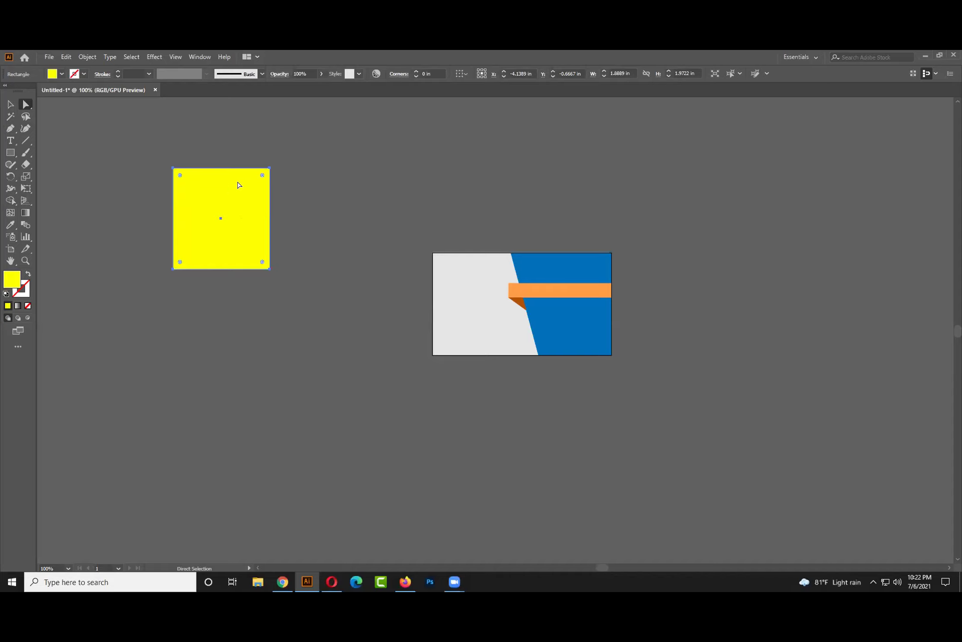
pyautogui.click(270, 169)
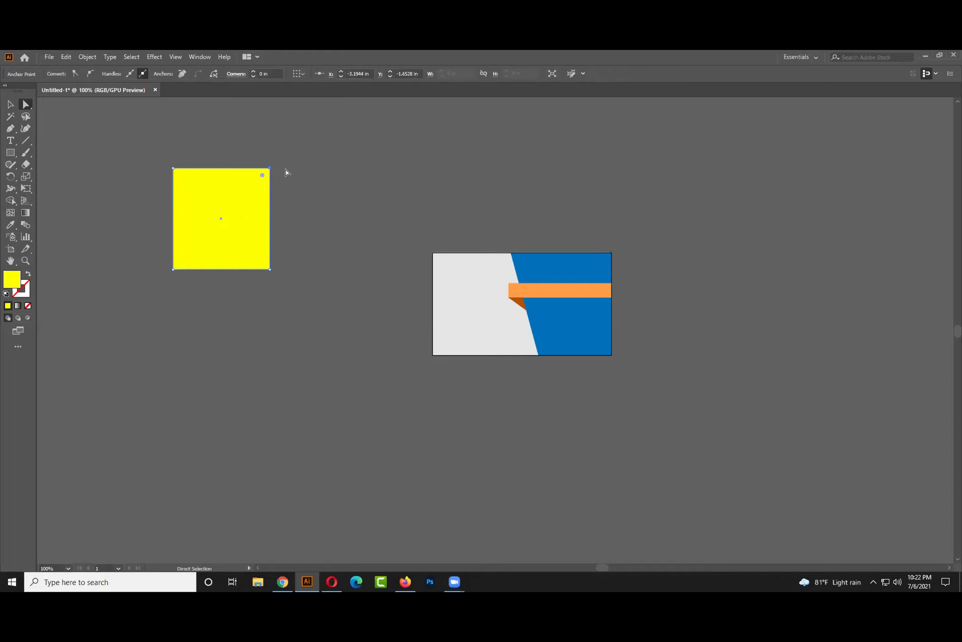
pyautogui.moveTo(269, 169); pyautogui.dragTo(302, 169)
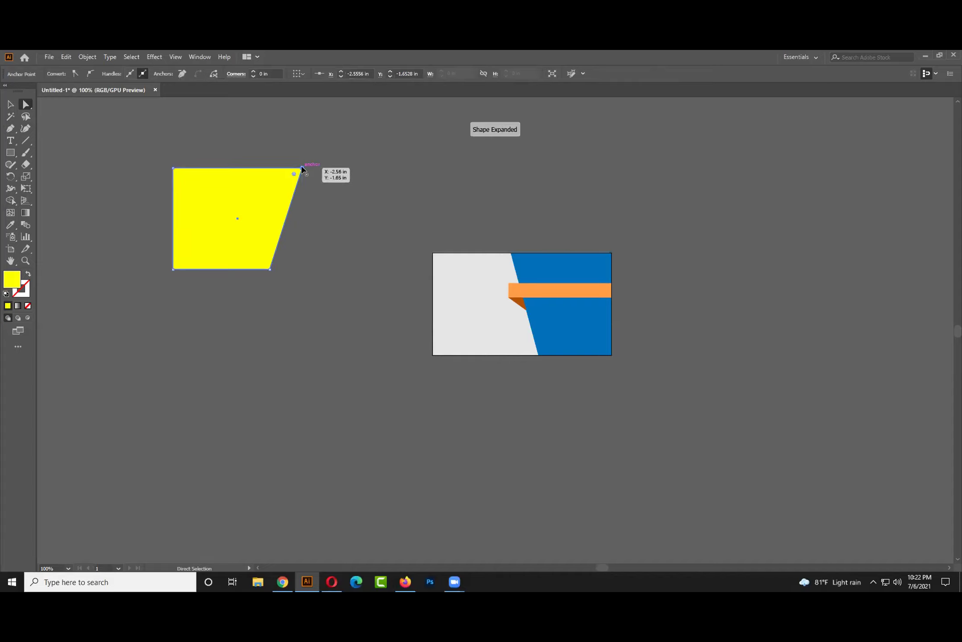
pyautogui.hotkey('ctrl', 'z')
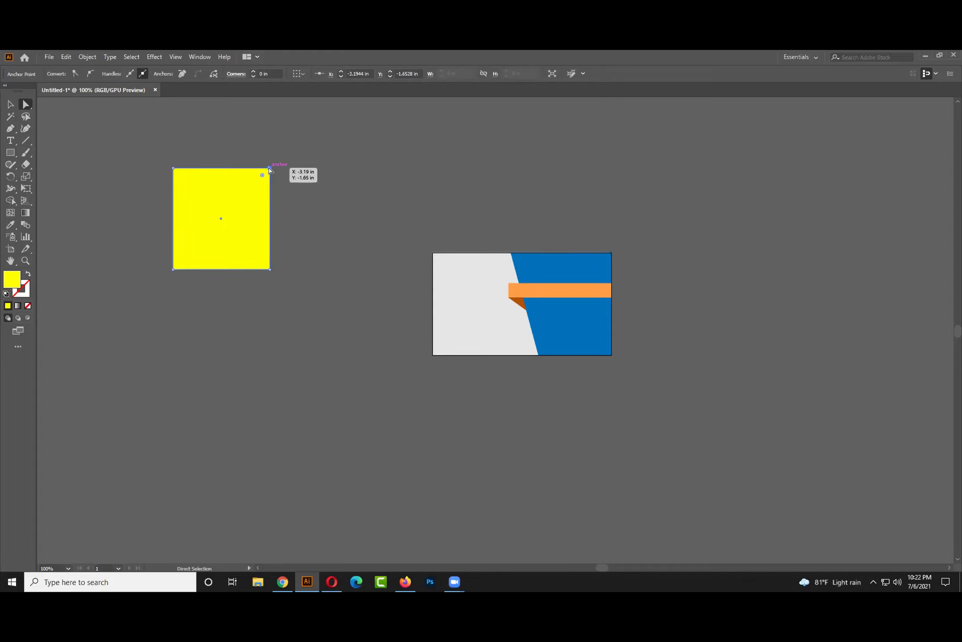
# - Try pulling the yellow rectangle's upper-right corner outward again, and undo everything back to before the rectangle was drawn
pyautogui.moveTo(269, 169); pyautogui.dragTo(295, 171)
pyautogui.press('ctrl')
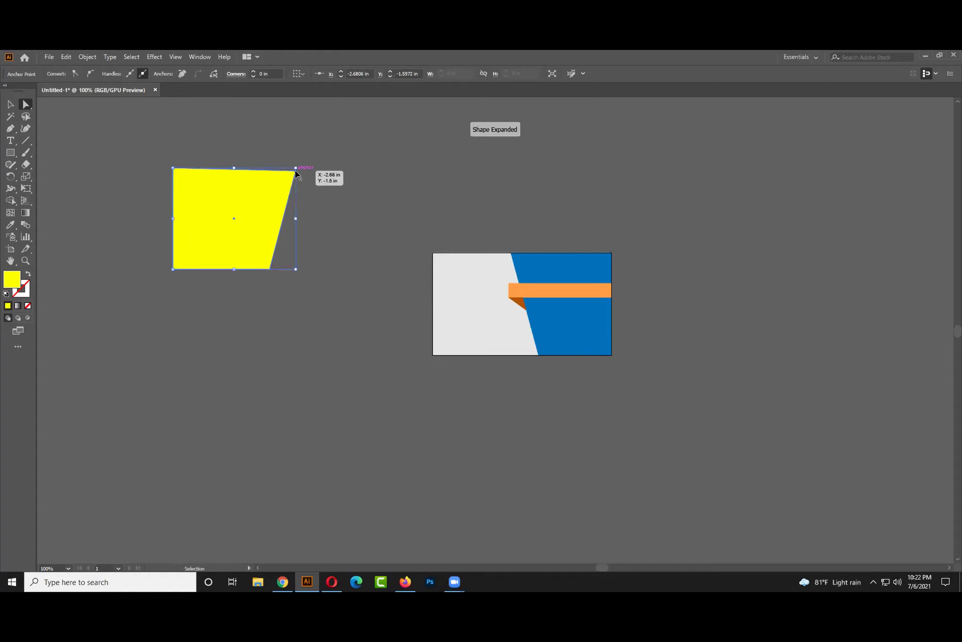
pyautogui.hotkey('ctrl', 'z')
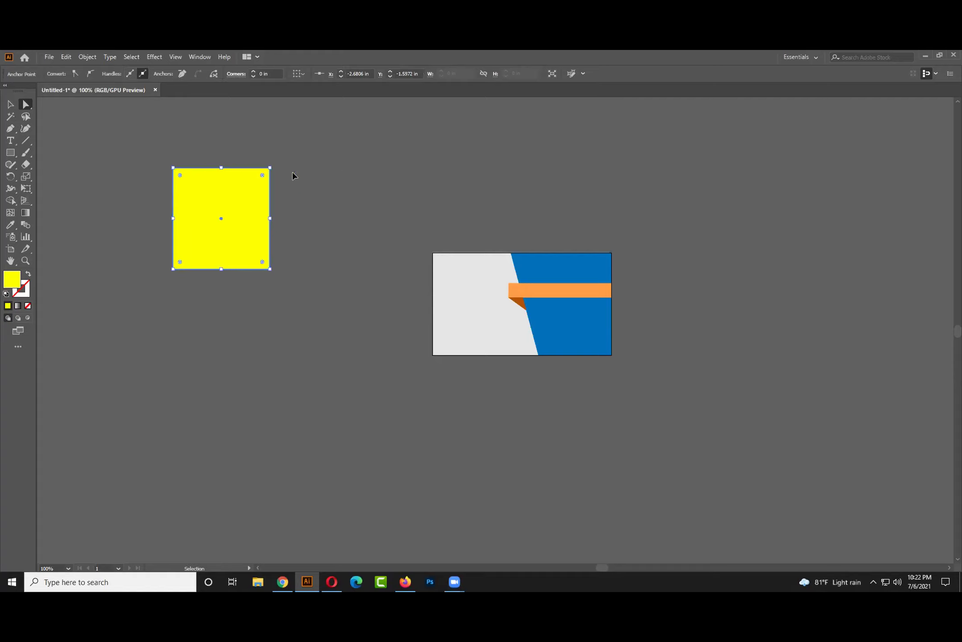
pyautogui.hotkey('ctrl', 'z')
pyautogui.hotkey('ctrl', 'z')
pyautogui.hotkey('ctrl', 'z')
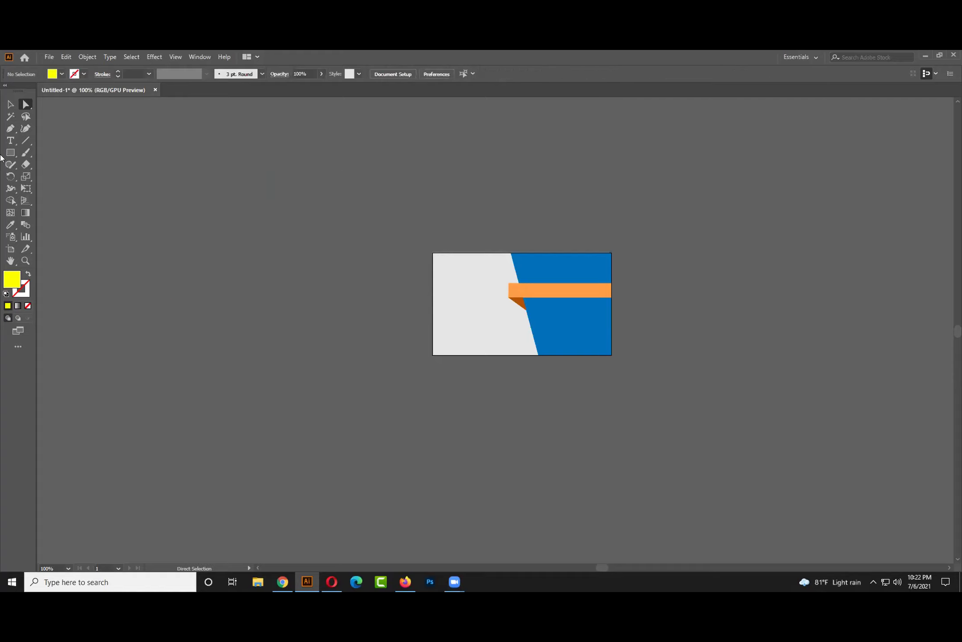
# - Duplicate the card's grey background rectangle into eight blank cards, forming a three-by-three grid with the original card at the upper right
pyautogui.click(11, 103)
pyautogui.moveTo(162, 159); pyautogui.dragTo(377, 103)
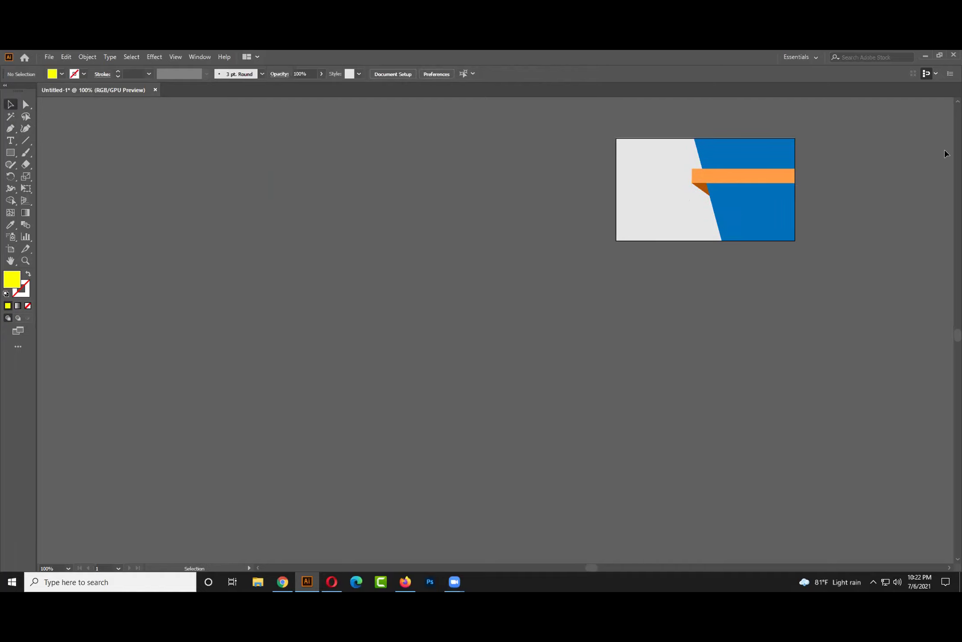
pyautogui.click(639, 197)
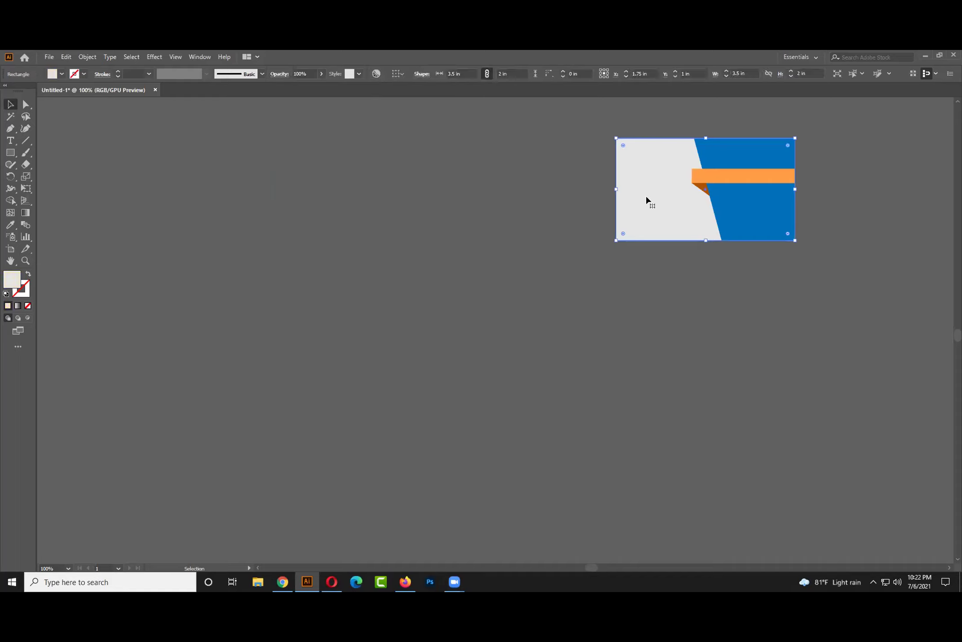
pyautogui.moveTo(637, 199); pyautogui.dragTo(231, 355)
pyautogui.moveTo(314, 340); pyautogui.dragTo(726, 461)
pyautogui.moveTo(668, 444); pyautogui.dragTo(269, 464)
pyautogui.click(134, 406)
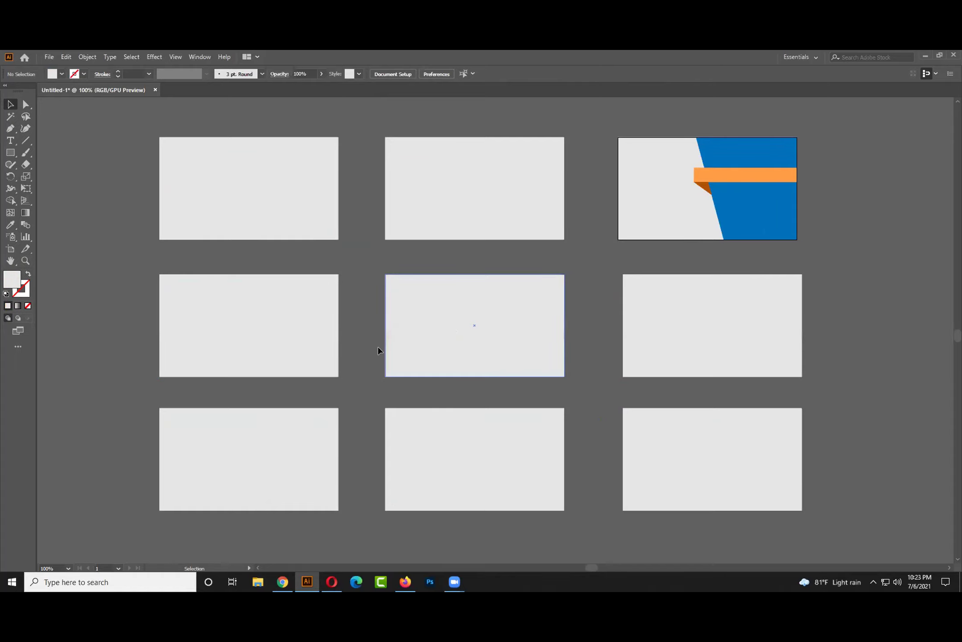
pyautogui.press('space')
pyautogui.moveTo(423, 328); pyautogui.dragTo(430, 325)
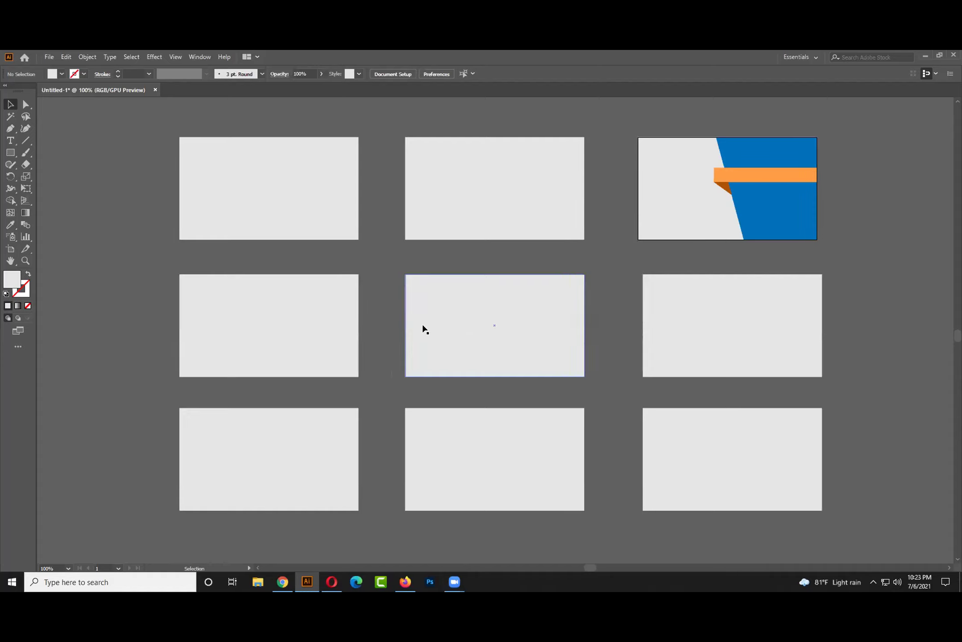
pyautogui.click(11, 152)
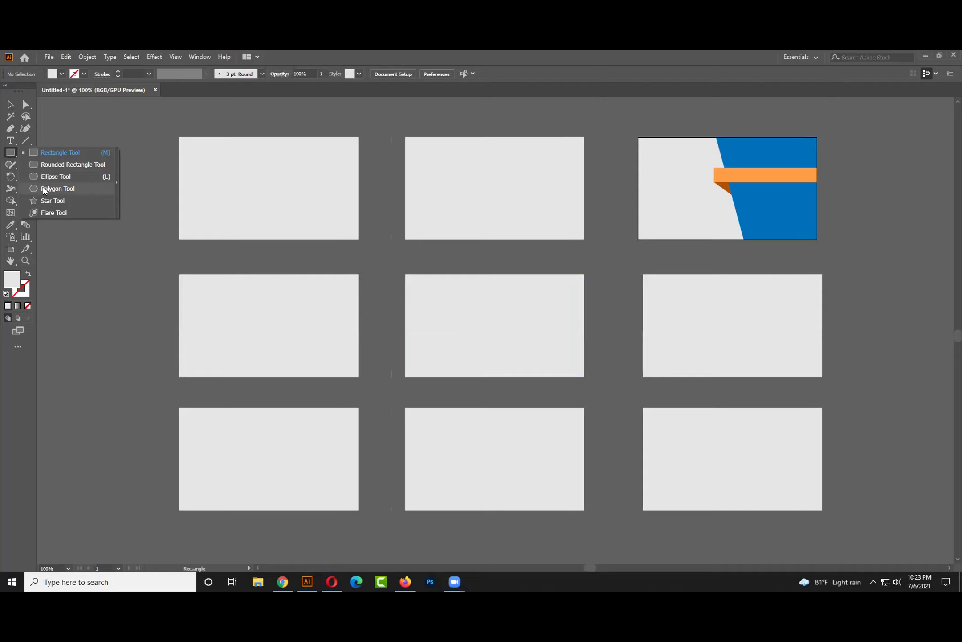
pyautogui.click(43, 187)
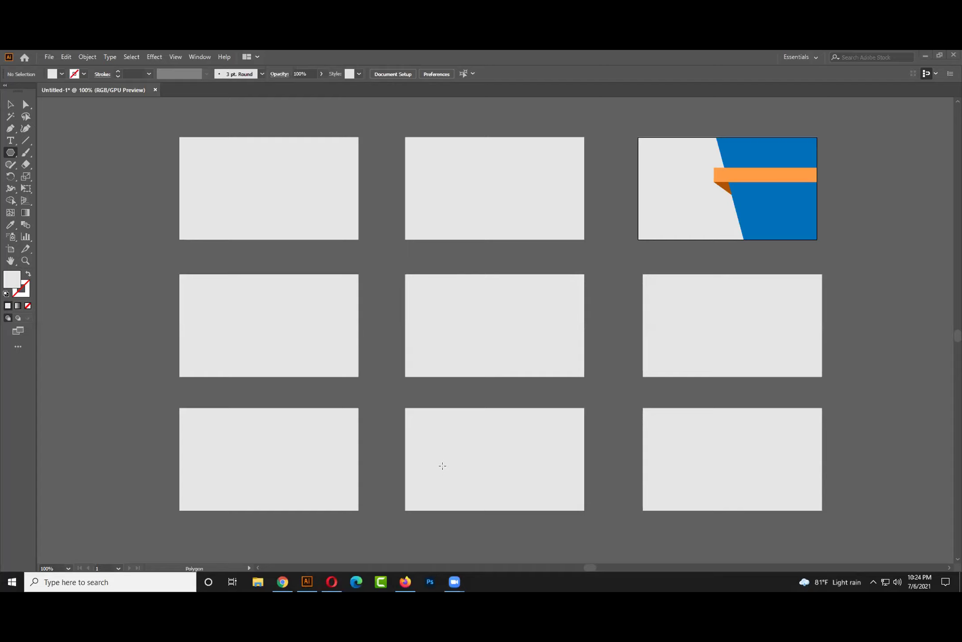
pyautogui.click(11, 105)
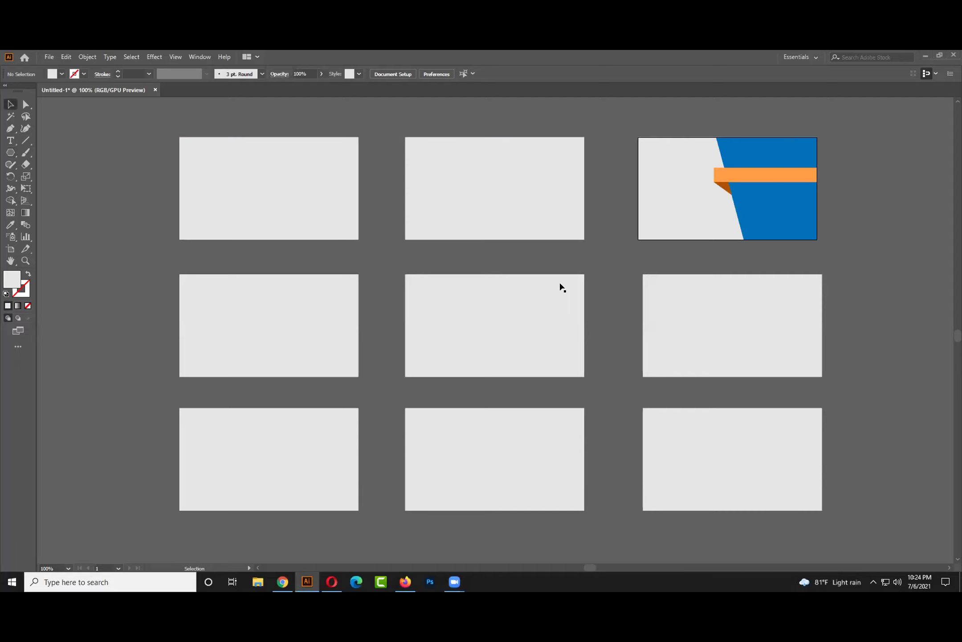
pyautogui.moveTo(571, 280); pyautogui.dragTo(389, 303)
pyautogui.scroll(-2, 446, 301)
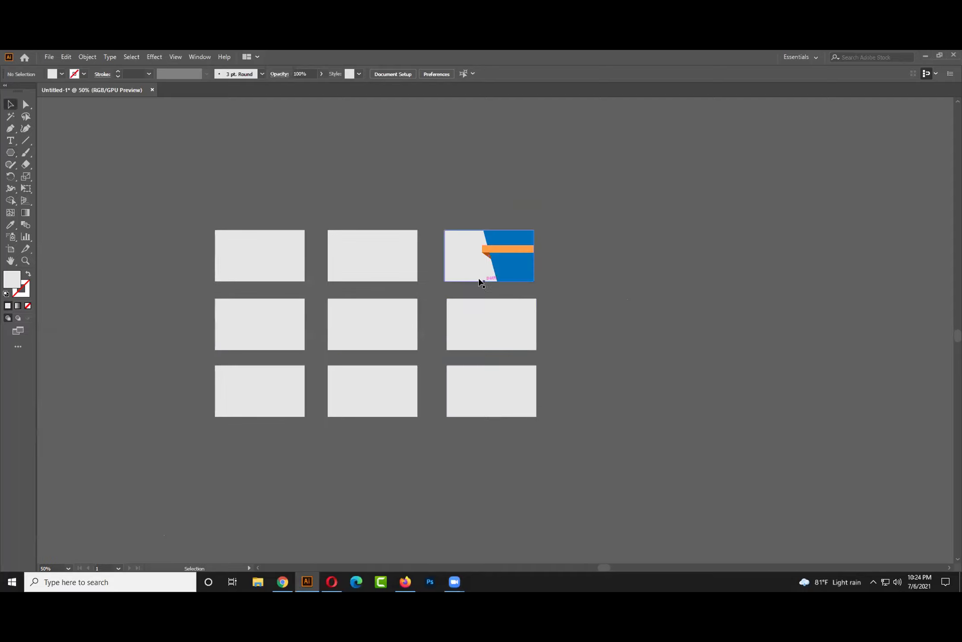
pyautogui.click(470, 271)
pyautogui.hscroll(-3, 567, 266)
pyautogui.scroll(-1, 567, 266)
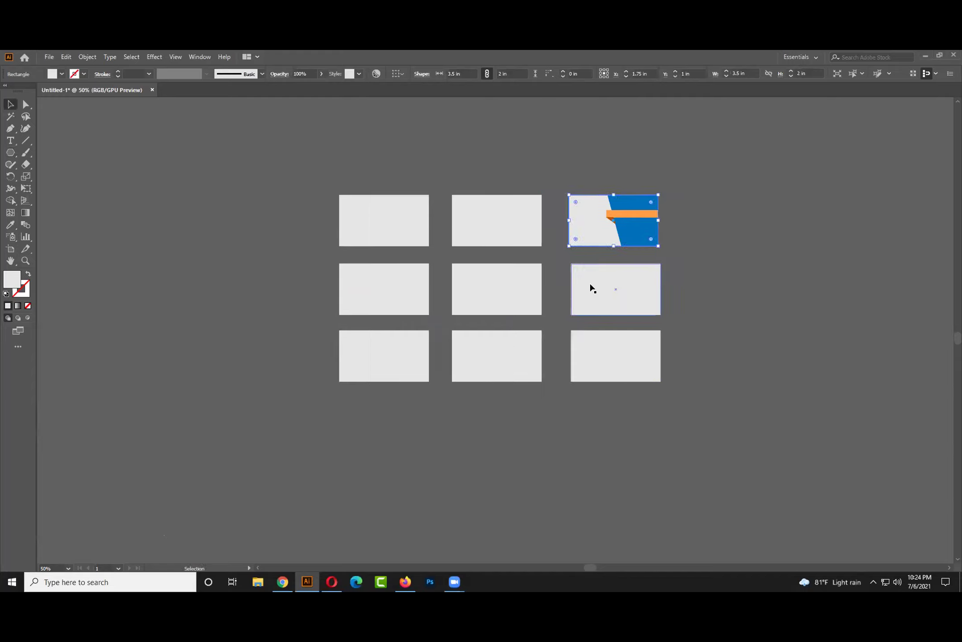
pyautogui.scroll(2, 576, 288)
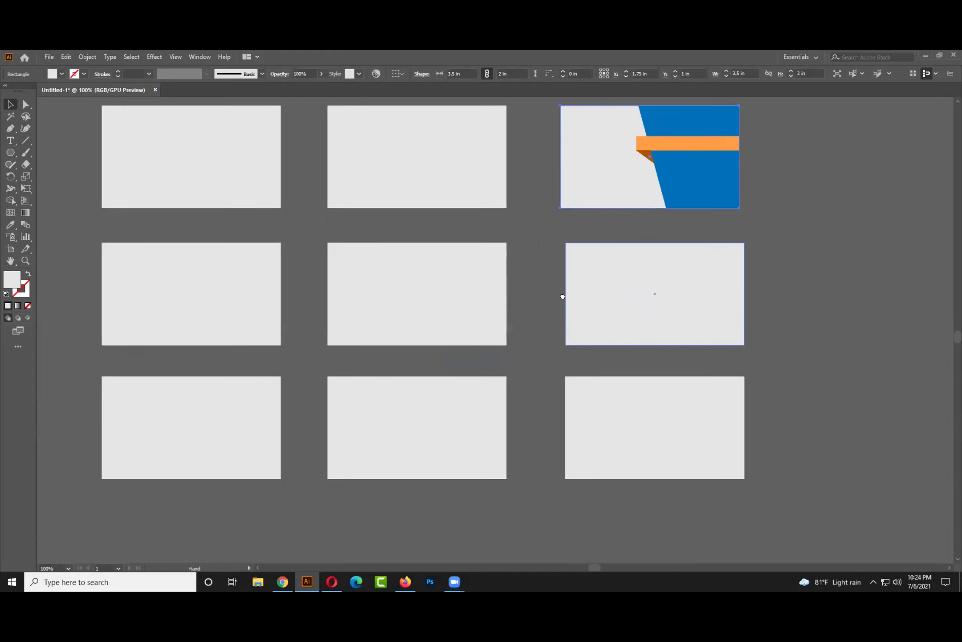
pyautogui.click(532, 288)
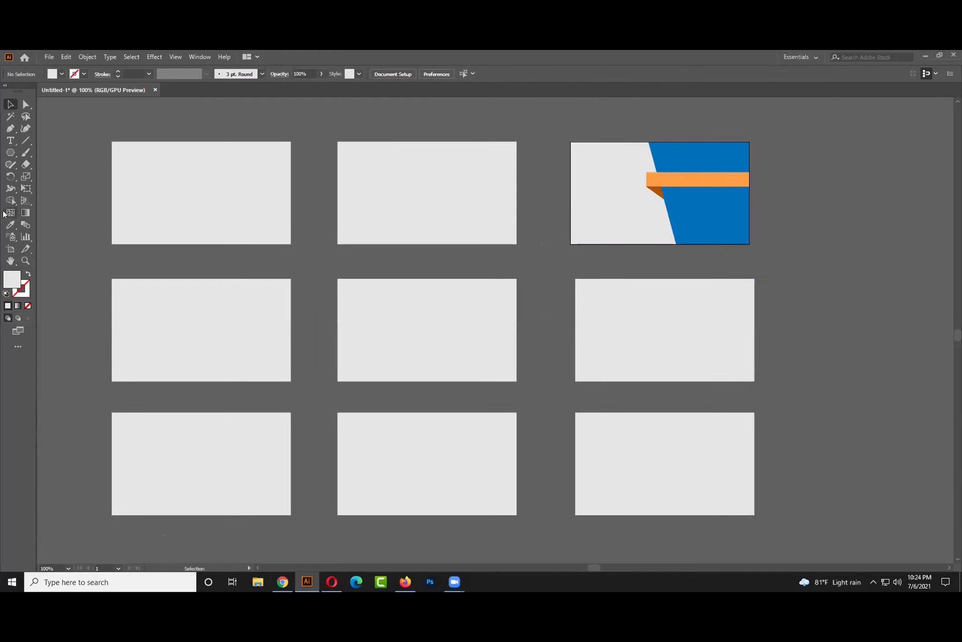
# - Draw a triangle about 1.36 by 1.29 in with the Polygon tool over the upper-left blank card's left edge and fill it red
pyautogui.click(10, 157)
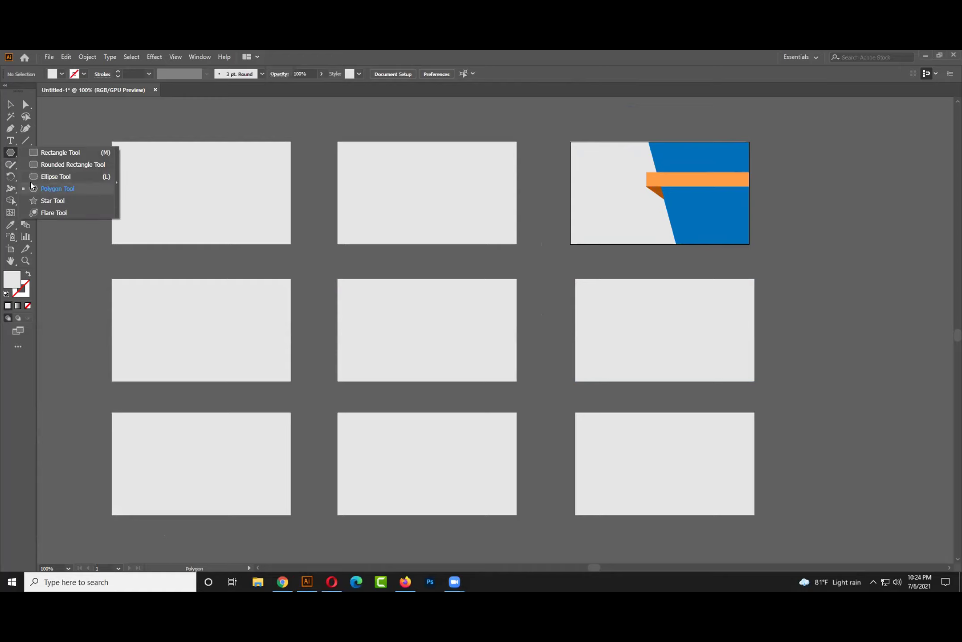
pyautogui.click(35, 186)
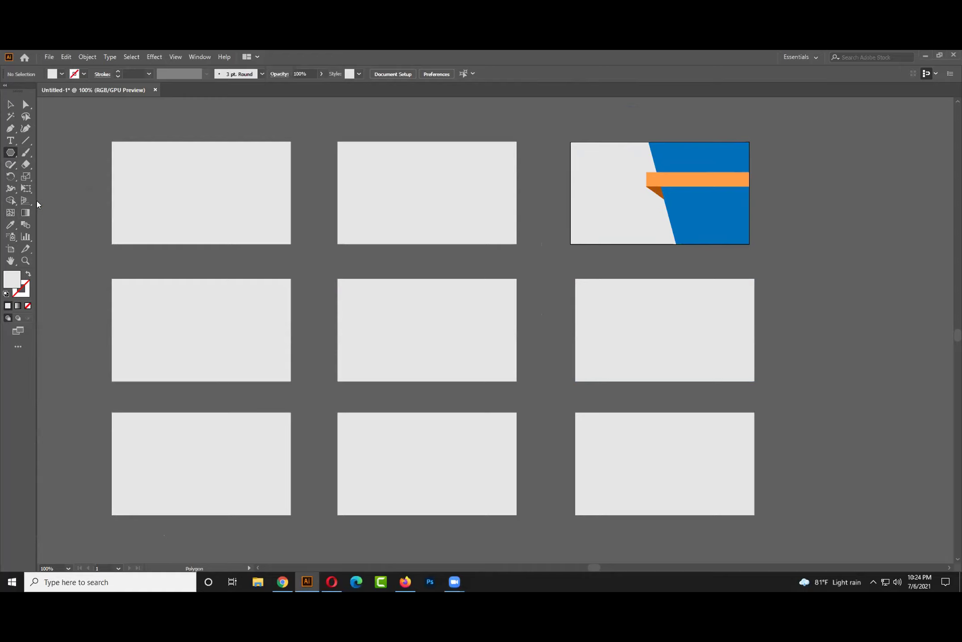
pyautogui.moveTo(91, 210); pyautogui.dragTo(127, 195)
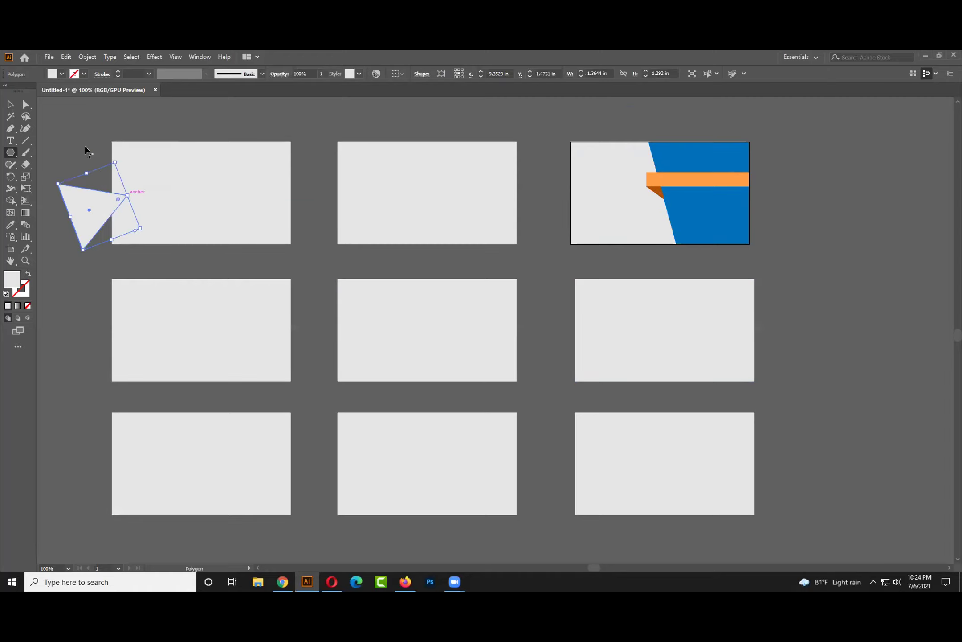
pyautogui.click(61, 79)
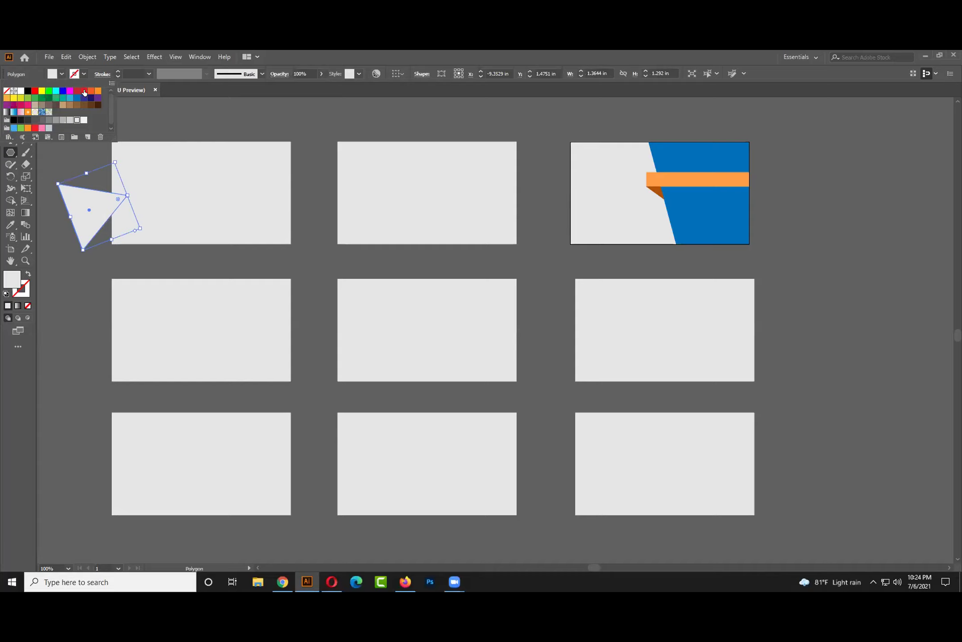
pyautogui.click(34, 91)
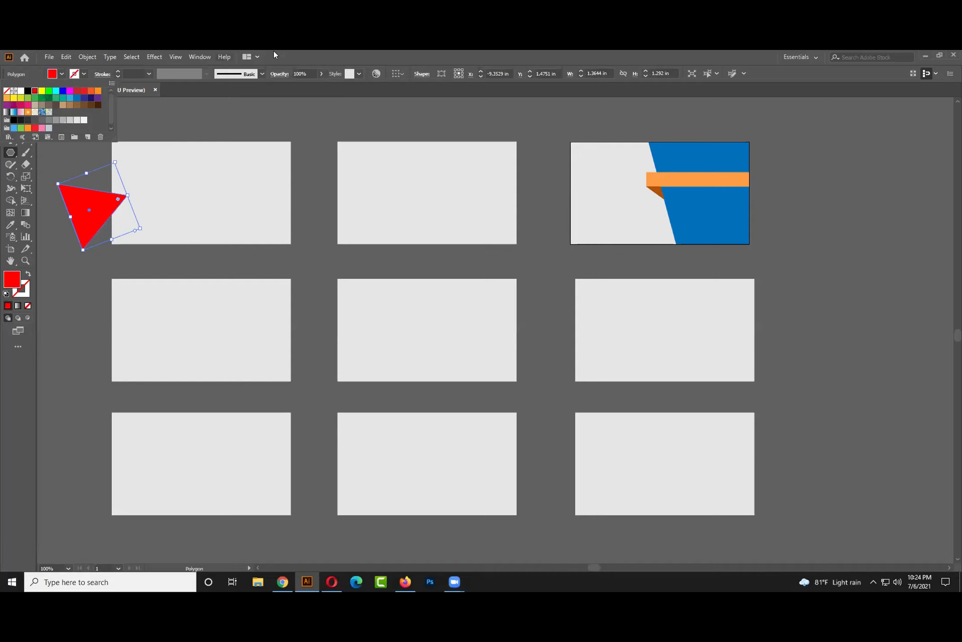
pyautogui.press('Escape')
# - Reshape the red triangle with Direct Selection so its base spans the upper-left card's left edge and its tip points inward at mid-height
pyautogui.click(26, 104)
pyautogui.moveTo(101, 212); pyautogui.dragTo(156, 170)
pyautogui.moveTo(137, 207); pyautogui.dragTo(113, 244)
pyautogui.moveTo(182, 154); pyautogui.dragTo(180, 191)
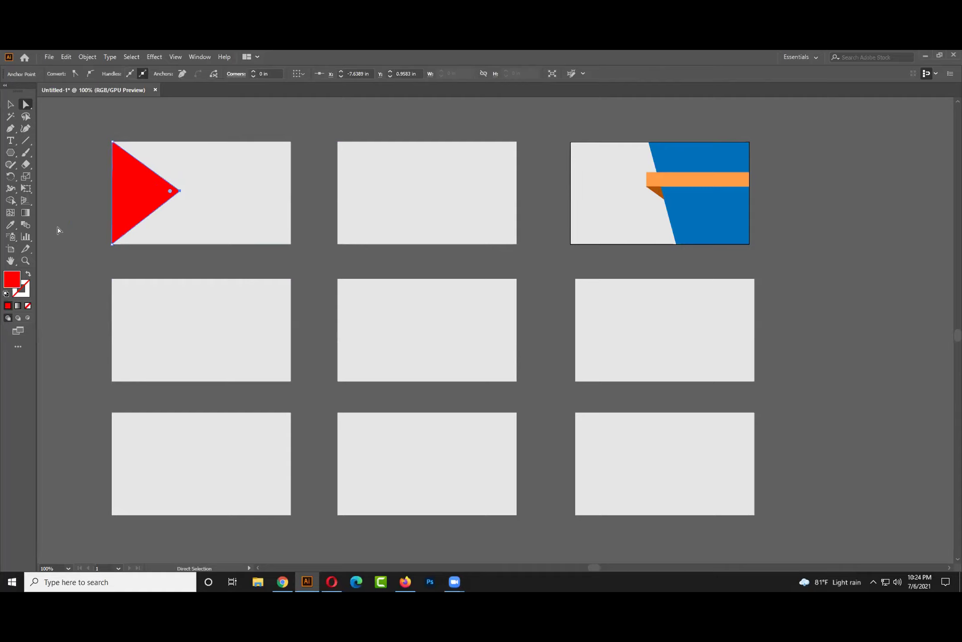
pyautogui.click(62, 230)
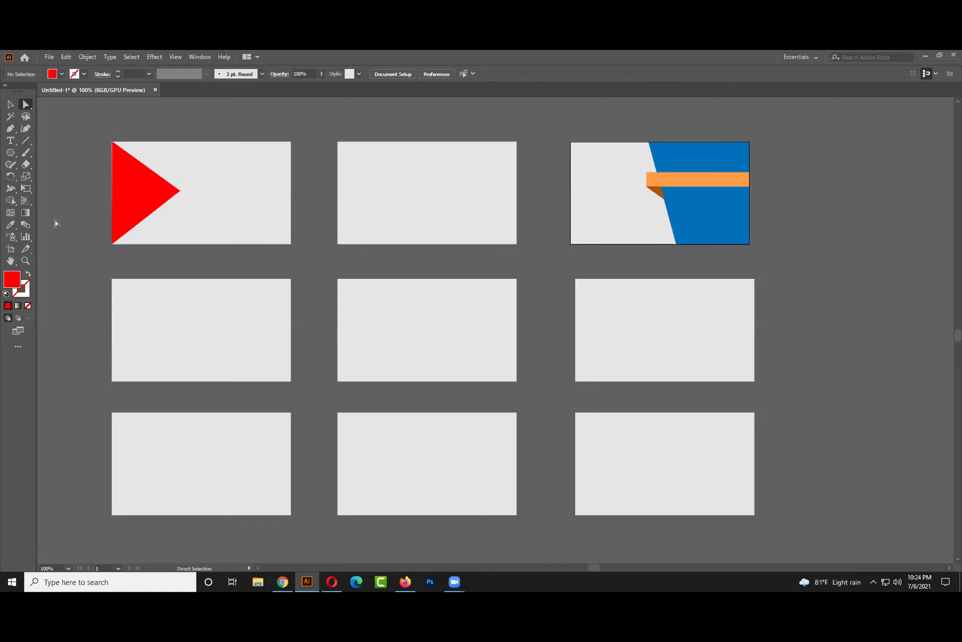
# - Draw a red pentagon about 1.06 by 1.07 in with the Polygon tool on the middle-left blank card
pyautogui.click(10, 155)
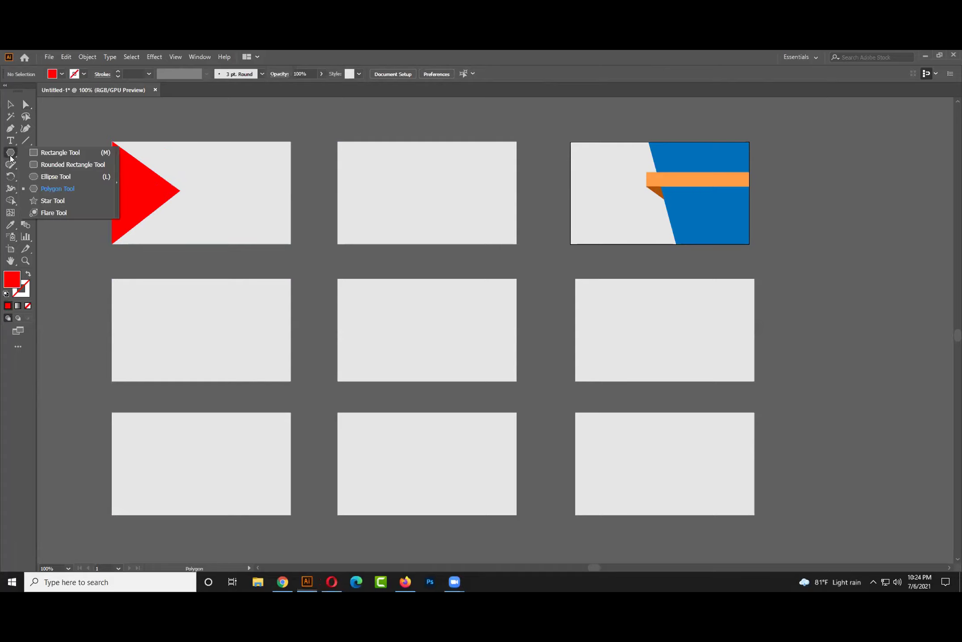
pyautogui.click(57, 189)
pyautogui.moveTo(154, 319); pyautogui.dragTo(179, 332)
pyautogui.press('Up')
pyautogui.press('Up')
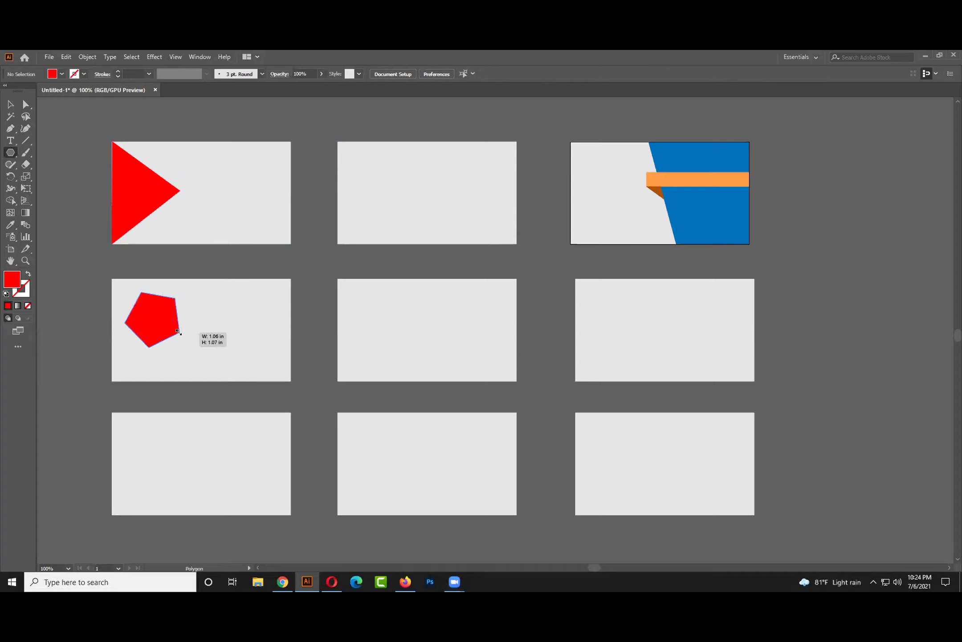
# - Reshape the red pentagon with Direct Selection so it fills the middle-left card's left side full height and points inward
pyautogui.click(26, 104)
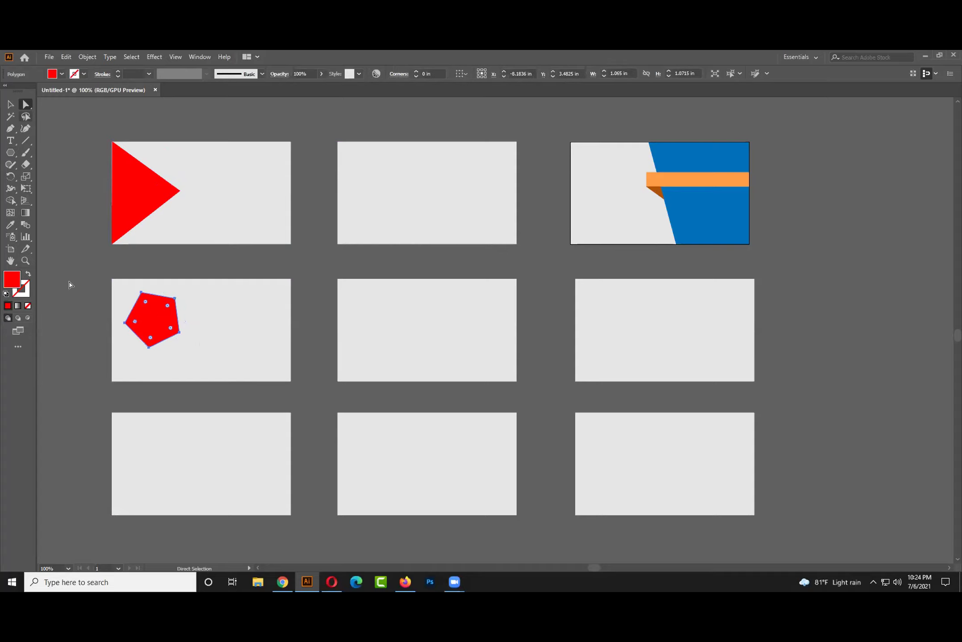
pyautogui.moveTo(155, 332); pyautogui.dragTo(112, 381)
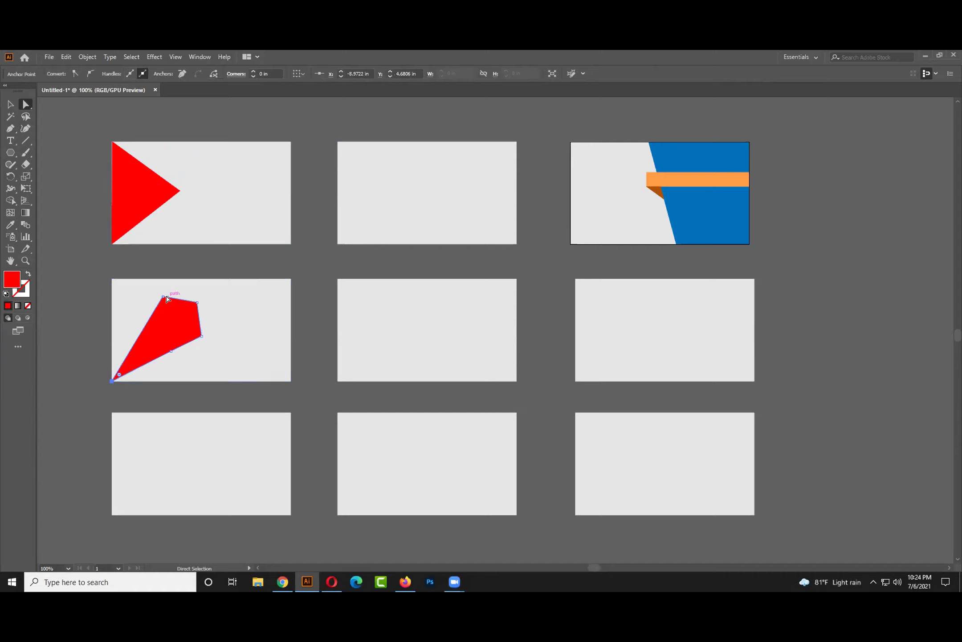
pyautogui.click(164, 298)
pyautogui.moveTo(163, 296); pyautogui.dragTo(111, 279)
pyautogui.moveTo(197, 303); pyautogui.dragTo(182, 279)
pyautogui.moveTo(173, 355); pyautogui.dragTo(189, 380)
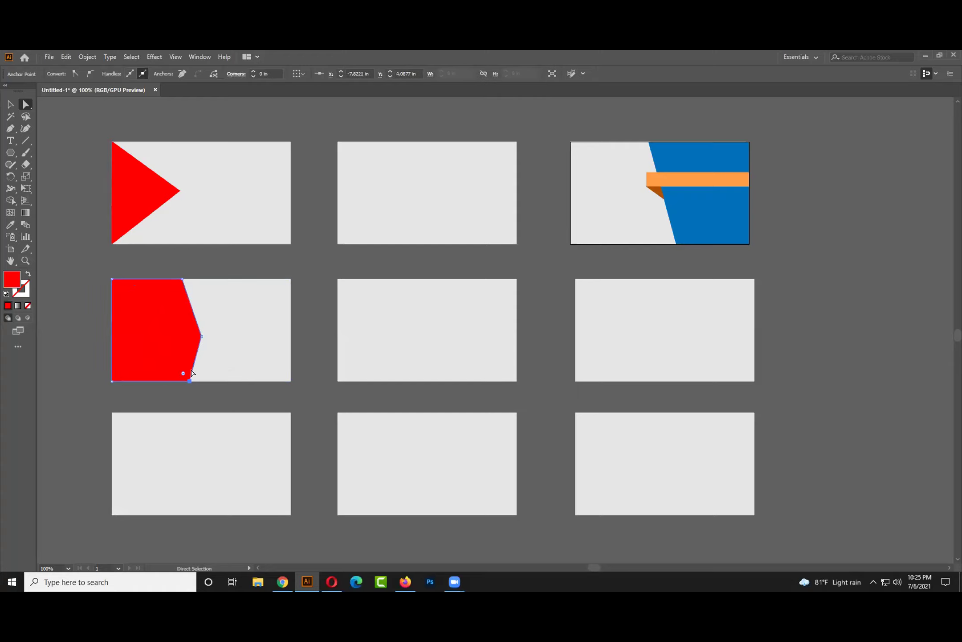
pyautogui.moveTo(204, 338)
pyautogui.mouseDown()
pyautogui.moveTo(216, 319)
pyautogui.moveTo(218, 327)
pyautogui.mouseUp()
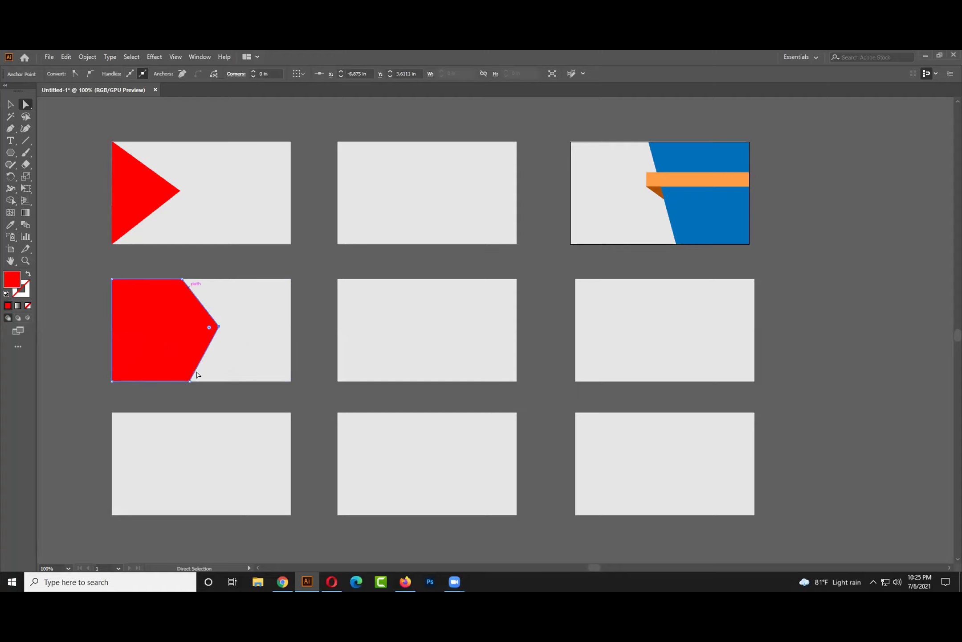
pyautogui.moveTo(190, 382); pyautogui.dragTo(184, 384)
pyautogui.click(189, 398)
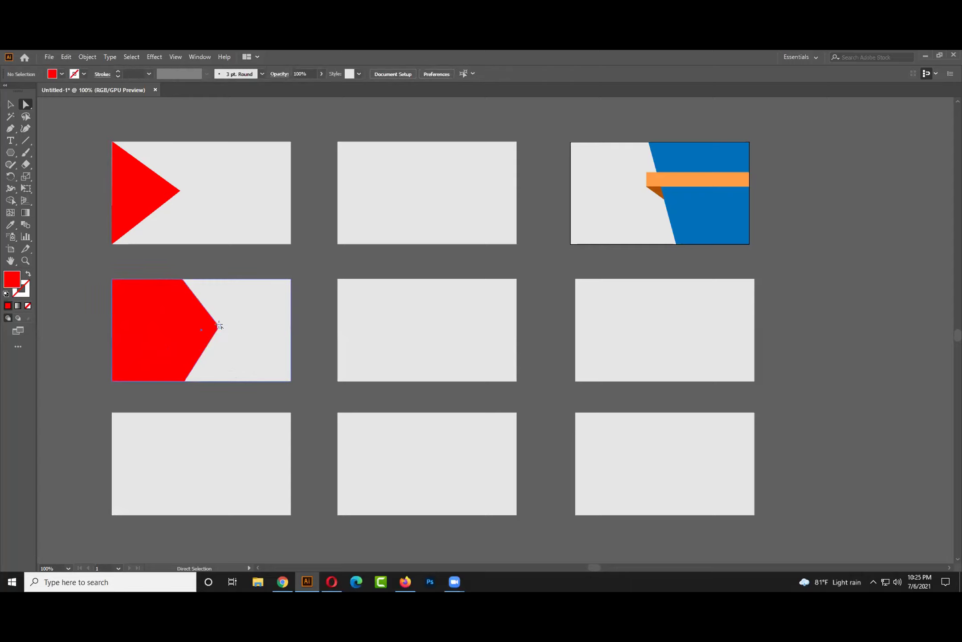
# - Narrow the middle-left card's red shape by pulling its upper, lower and tip points closer to the card's left edge
pyautogui.click(185, 297)
pyautogui.moveTo(183, 279); pyautogui.dragTo(139, 279)
pyautogui.click(185, 382)
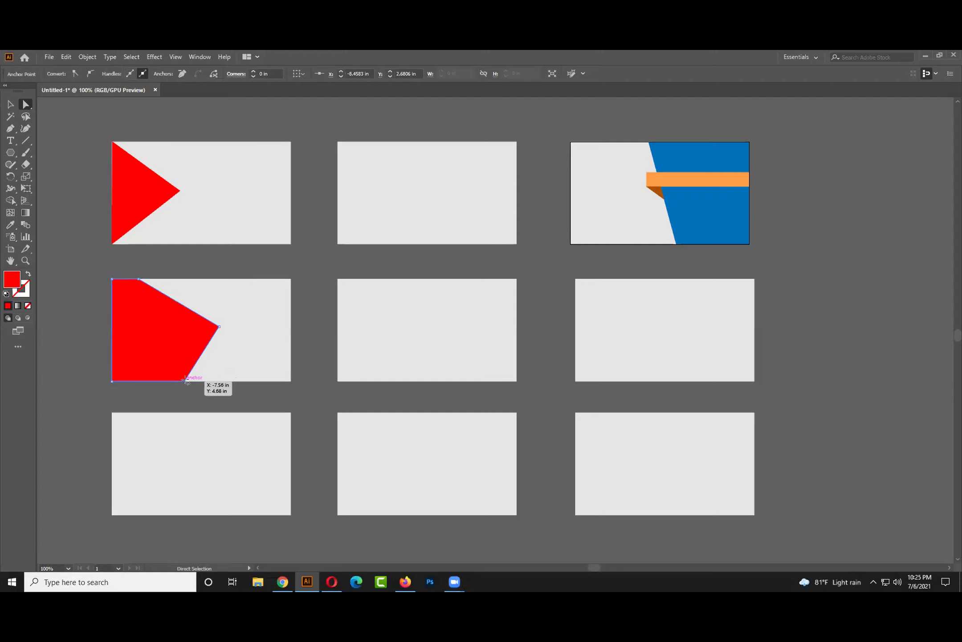
pyautogui.moveTo(185, 382); pyautogui.dragTo(163, 381)
pyautogui.moveTo(218, 327); pyautogui.dragTo(194, 330)
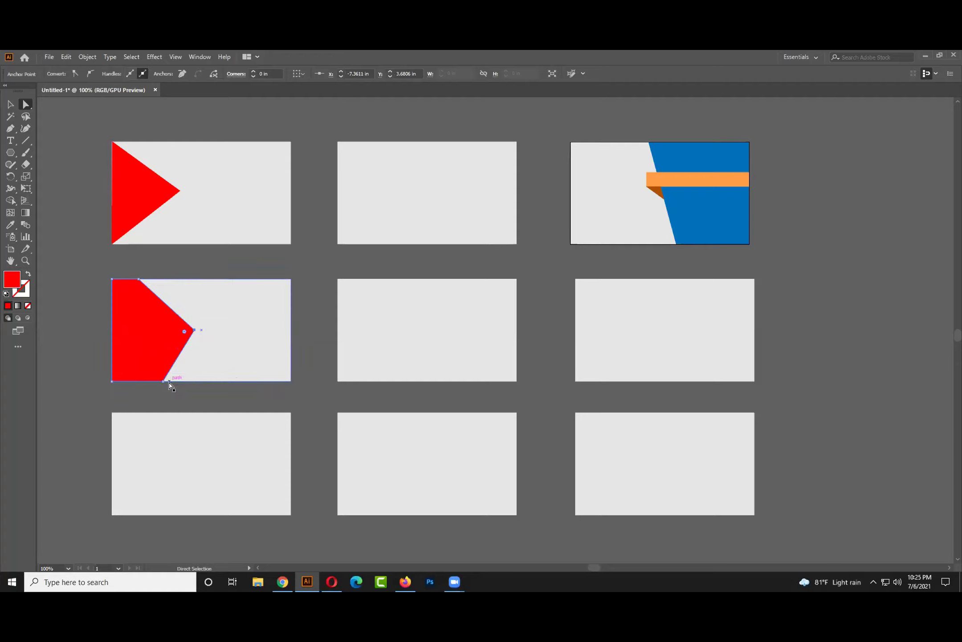
pyautogui.moveTo(163, 381); pyautogui.dragTo(146, 382)
pyautogui.click(65, 332)
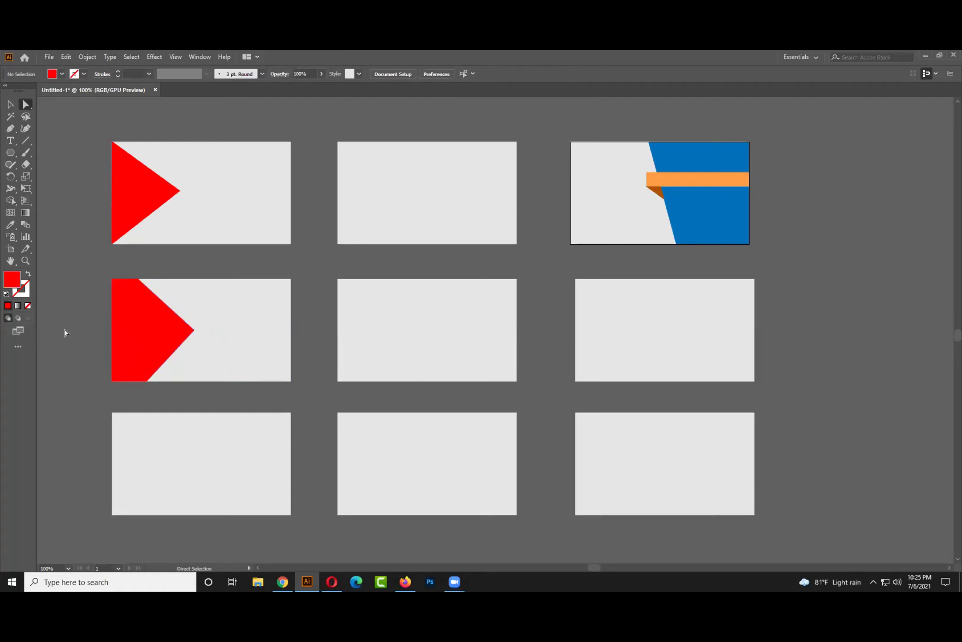
# - Try stretching the red shape's tip and upper corner farther across the middle-left card, and delete the whole shape
pyautogui.click(6, 153)
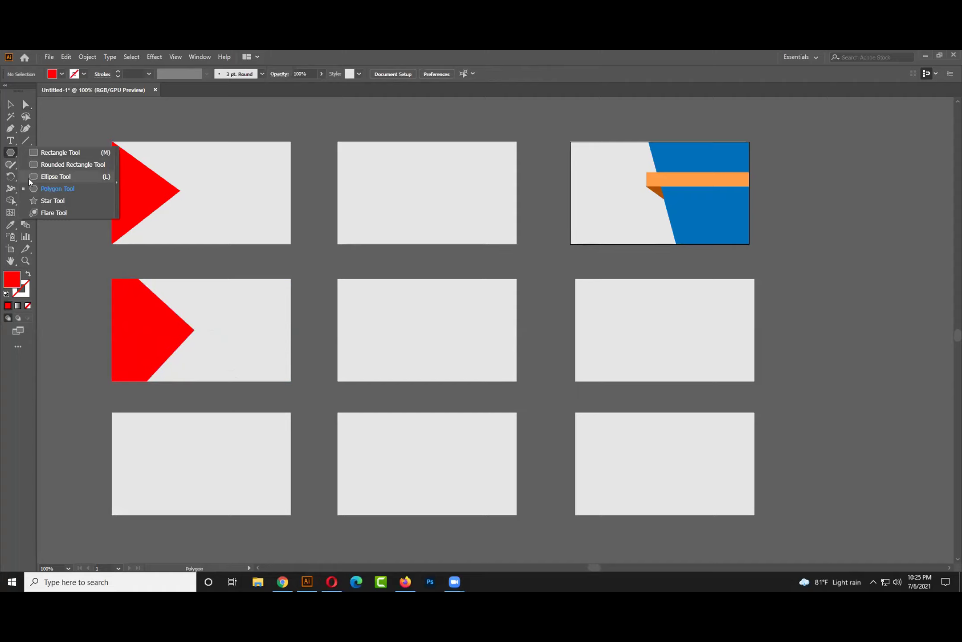
pyautogui.click(28, 179)
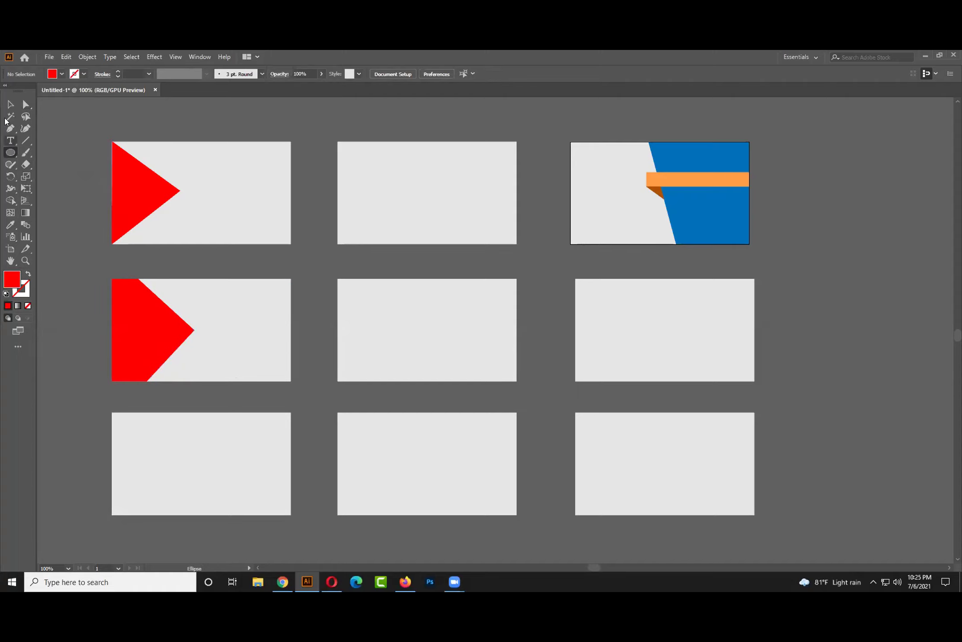
pyautogui.click(25, 104)
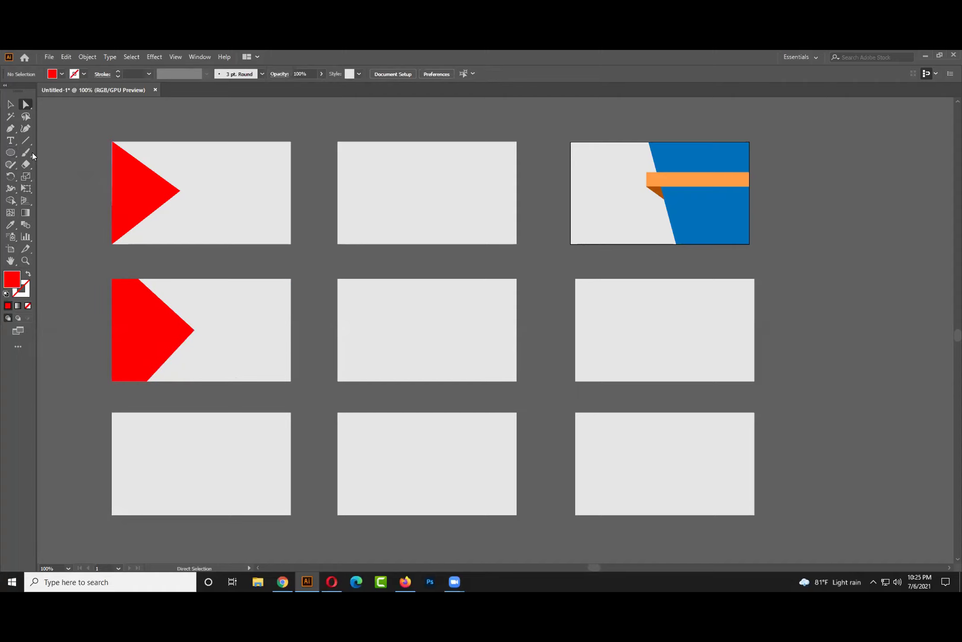
pyautogui.click(173, 341)
pyautogui.click(193, 330)
pyautogui.moveTo(194, 330); pyautogui.dragTo(229, 342)
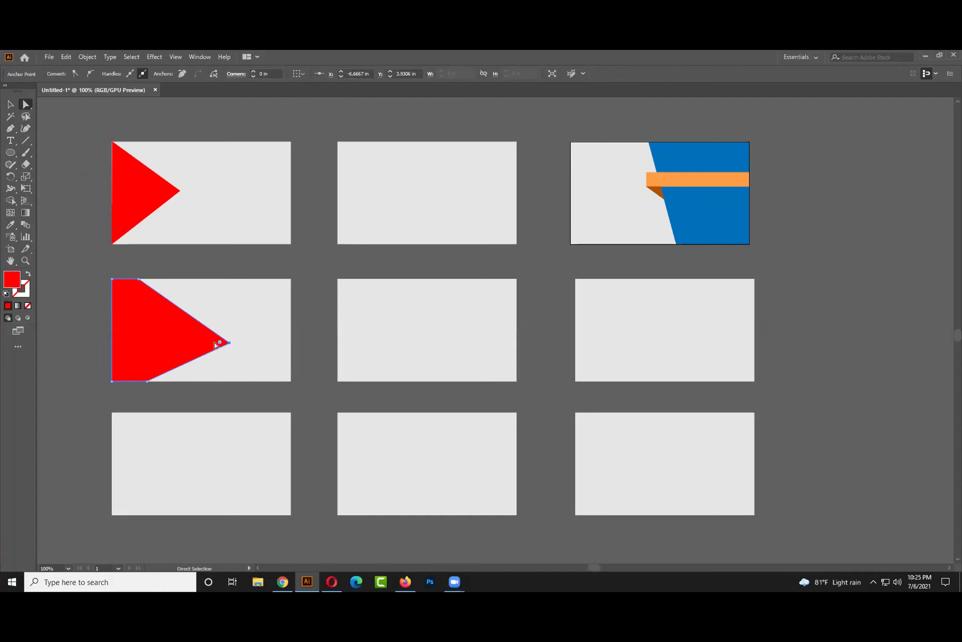
pyautogui.moveTo(138, 280); pyautogui.dragTo(168, 279)
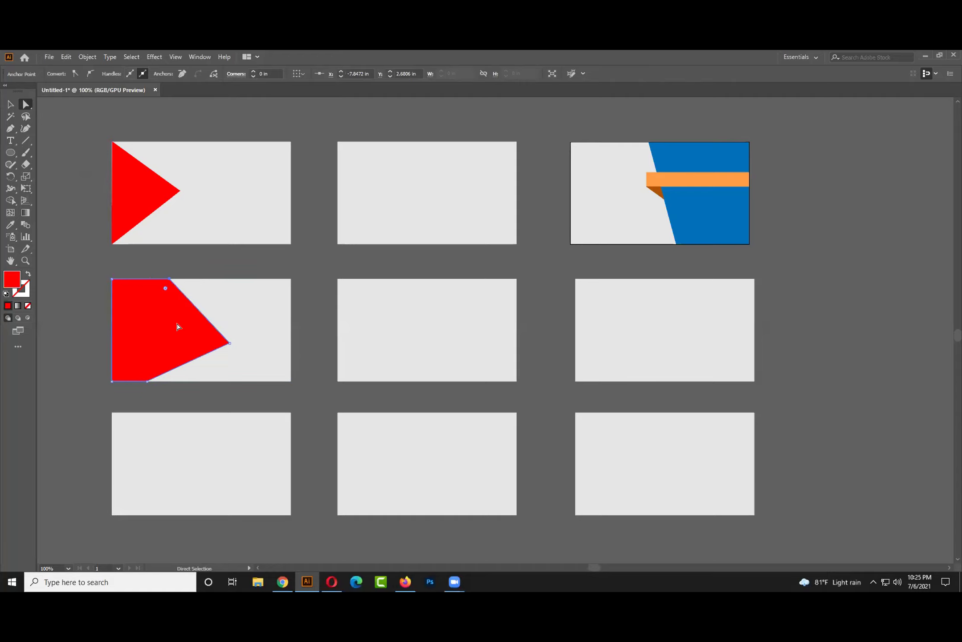
pyautogui.click(98, 316)
pyautogui.click(112, 316)
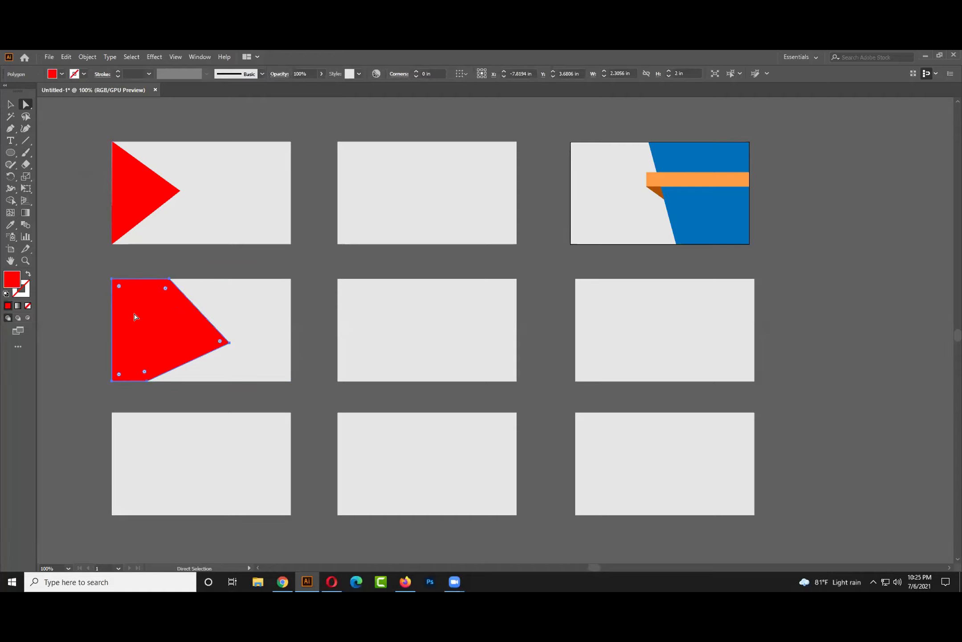
pyautogui.press('Delete')
# - Draw another red pentagon about 1.28 by 1.35 in on the middle-left card and delete it
pyautogui.moveTo(11, 153); pyautogui.dragTo(42, 191)
pyautogui.moveTo(140, 295); pyautogui.dragTo(177, 346)
pyautogui.press('v')
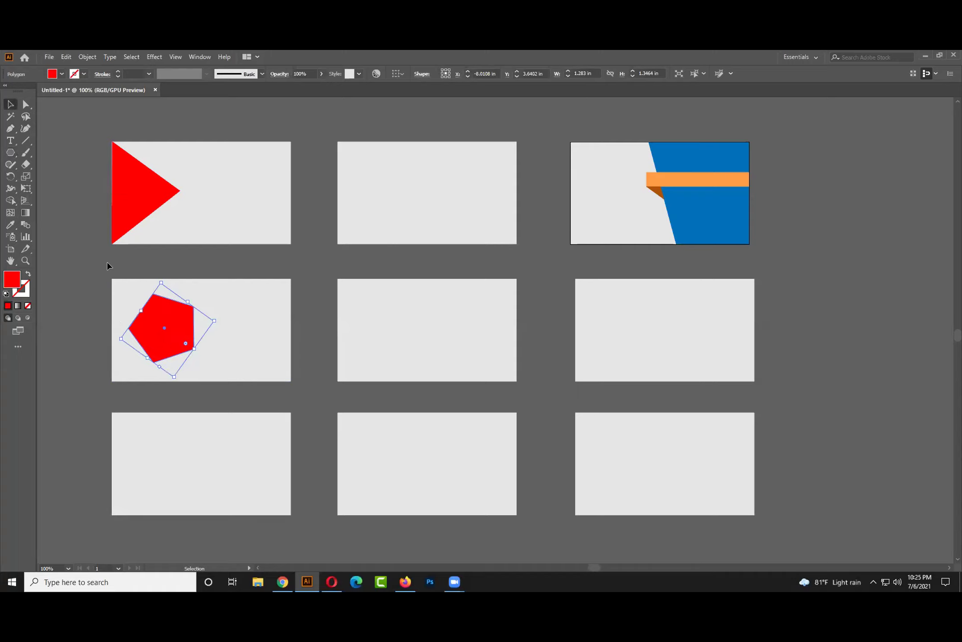
pyautogui.click(72, 240)
pyautogui.press('a')
pyautogui.click(154, 312)
pyautogui.moveTo(152, 328); pyautogui.dragTo(165, 331)
pyautogui.press('Delete')
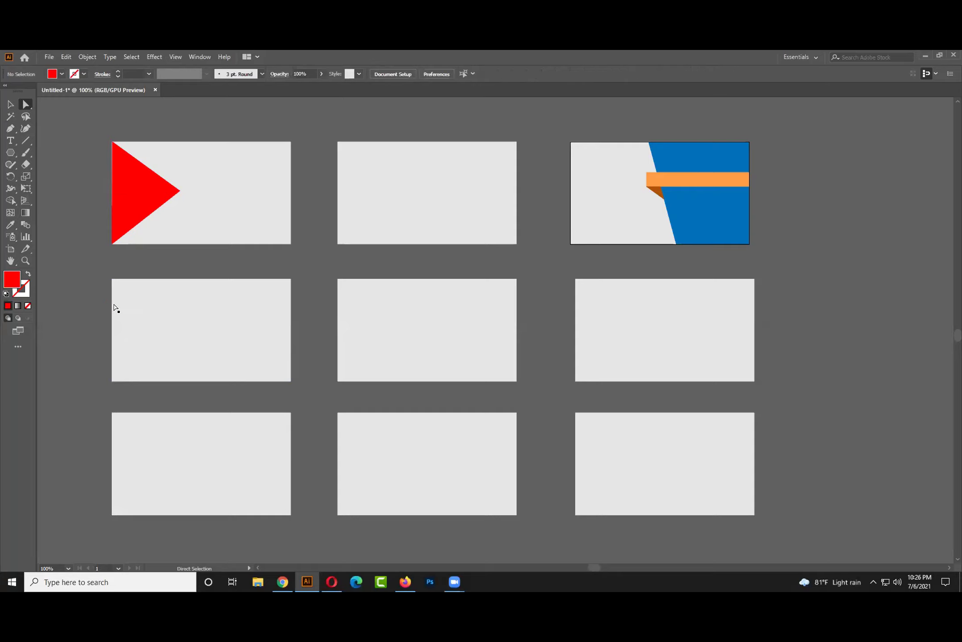
# - Draw a red polygon over the middle-left card's left side, varying the number of sides and finishing with five
pyautogui.click(10, 153)
pyautogui.moveTo(134, 337)
pyautogui.mouseDown()
pyautogui.moveTo(182, 386)
pyautogui.moveTo(168, 352)
pyautogui.mouseUp()
pyautogui.press('Down')
pyautogui.press('Down')
pyautogui.press('Up')
pyautogui.press('Up')
pyautogui.press('Up')
pyautogui.press('Up')
pyautogui.press('Down')
pyautogui.press('Down')
pyautogui.press('Down')
pyautogui.press('Down')
pyautogui.press('Up')
pyautogui.press('Up')
pyautogui.press('Up')
pyautogui.press('Up')
pyautogui.press('Down')
pyautogui.press('Down')
pyautogui.press('Down')
pyautogui.press('Down')
pyautogui.press('Up')
pyautogui.press('Up')
pyautogui.press('Down')
pyautogui.press('Down')
pyautogui.press('Up')
pyautogui.press('Up')
# - Reshape the pentagon with Direct Selection into a full-height block along the middle-left card's left edge, with its tip pointing inward at mid-height
pyautogui.click(25, 103)
pyautogui.moveTo(124, 320); pyautogui.dragTo(135, 311)
pyautogui.moveTo(140, 370); pyautogui.dragTo(111, 380)
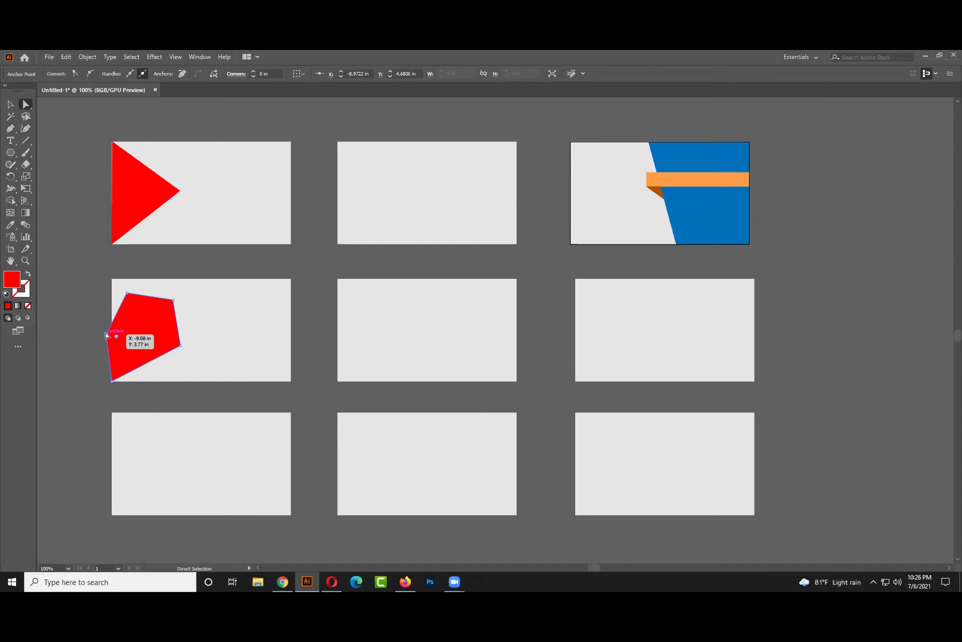
pyautogui.moveTo(108, 335); pyautogui.dragTo(159, 279)
pyautogui.moveTo(180, 345); pyautogui.dragTo(174, 381)
pyautogui.moveTo(160, 279); pyautogui.dragTo(210, 330)
pyautogui.click(69, 225)
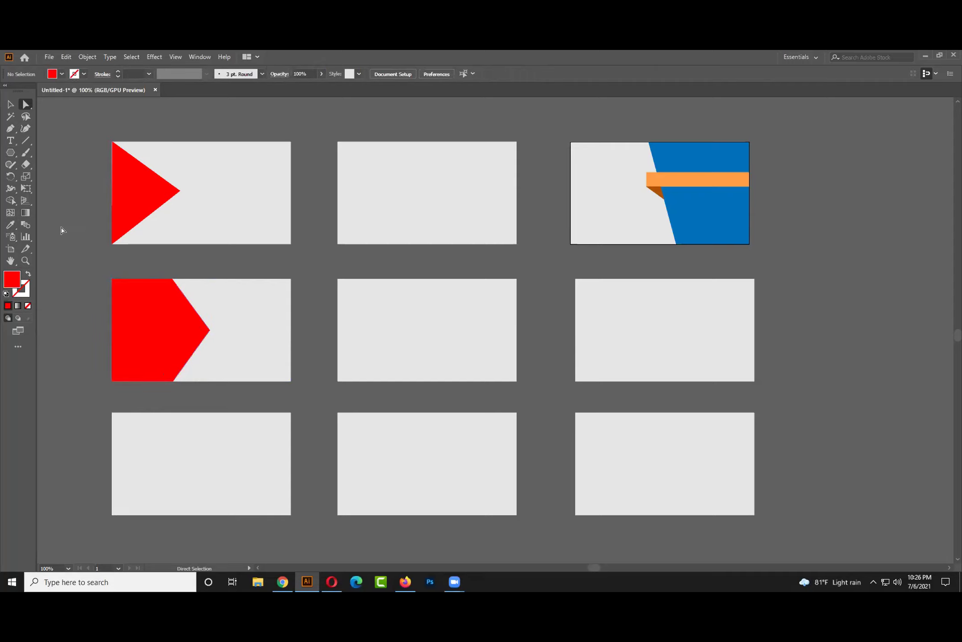
# - Draw a full-height red rectangle along the upper-middle card's left edge and pull its upper-right corner outward to slant the side
pyautogui.moveTo(10, 153); pyautogui.dragTo(49, 188)
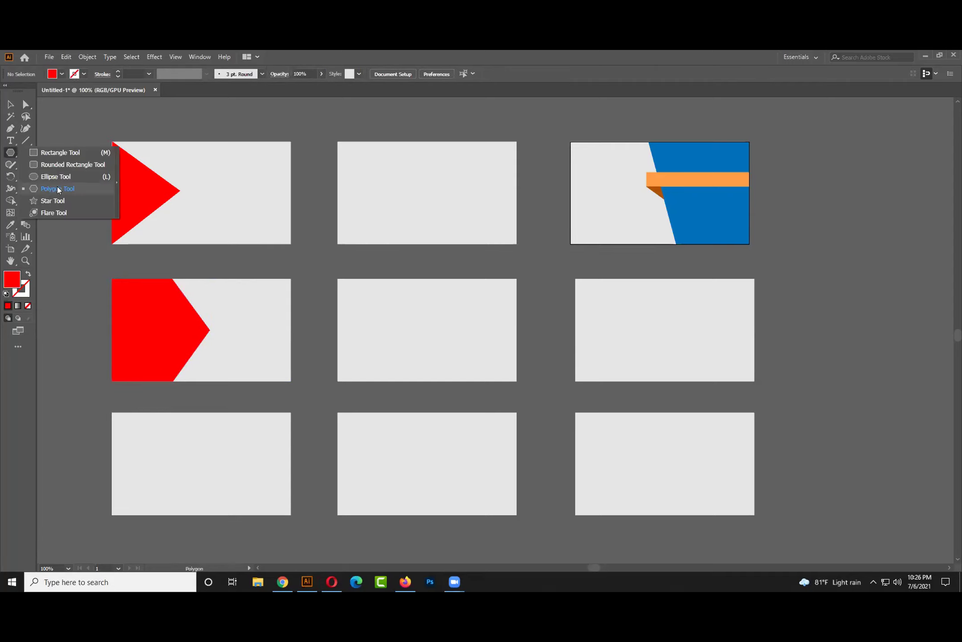
pyautogui.click(62, 152)
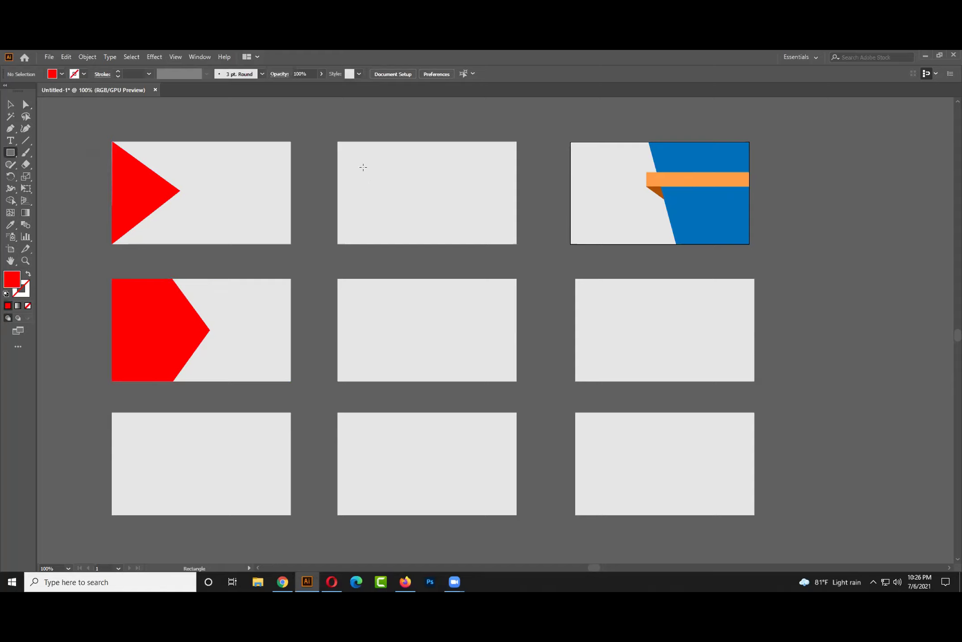
pyautogui.moveTo(337, 141); pyautogui.dragTo(390, 242)
pyautogui.press('a')
pyautogui.moveTo(389, 142); pyautogui.dragTo(436, 141)
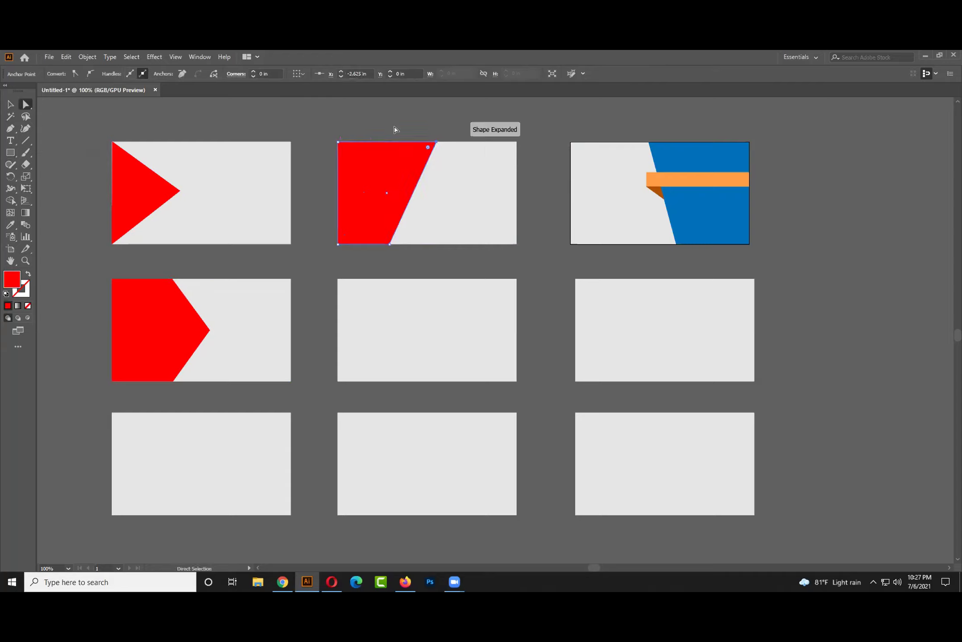
pyautogui.click(394, 129)
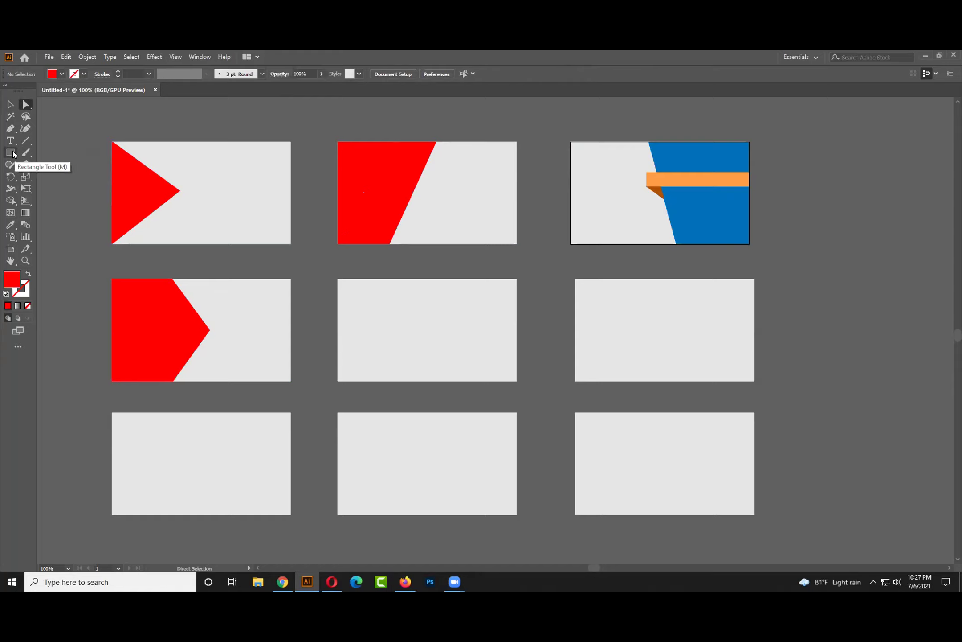
# - Narrow the slanted red panel on the upper-middle card to about 1.22 in, keeping it flush with the left edge
pyautogui.press('v')
pyautogui.click(402, 200)
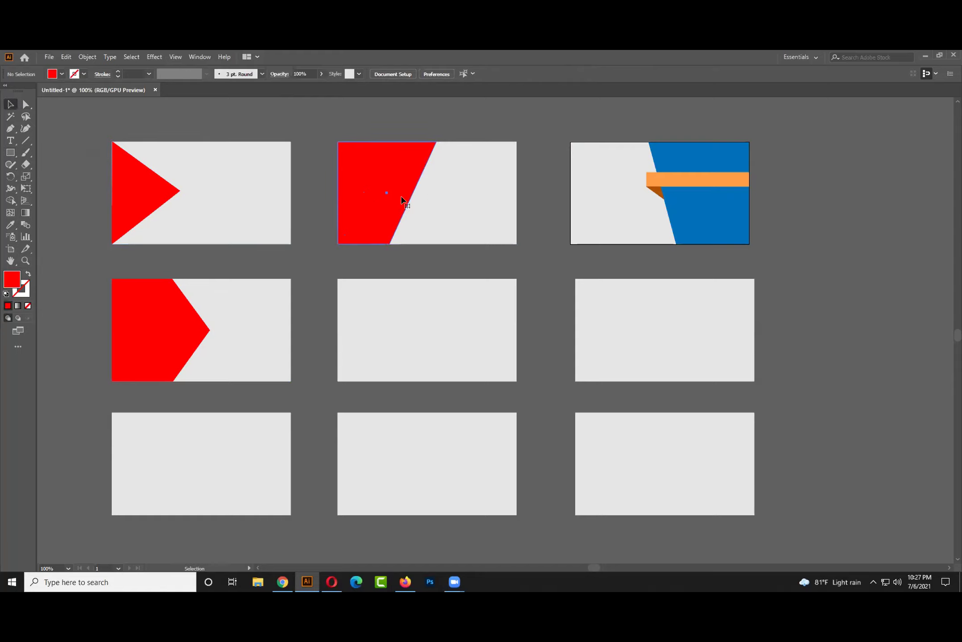
pyautogui.click(402, 201)
pyautogui.moveTo(438, 192); pyautogui.dragTo(401, 193)
pyautogui.click(454, 272)
# - Duplicate the slanted red panel over the card's lower-right corner, try rotating the copy freely, and undo that rotation
pyautogui.click(364, 196)
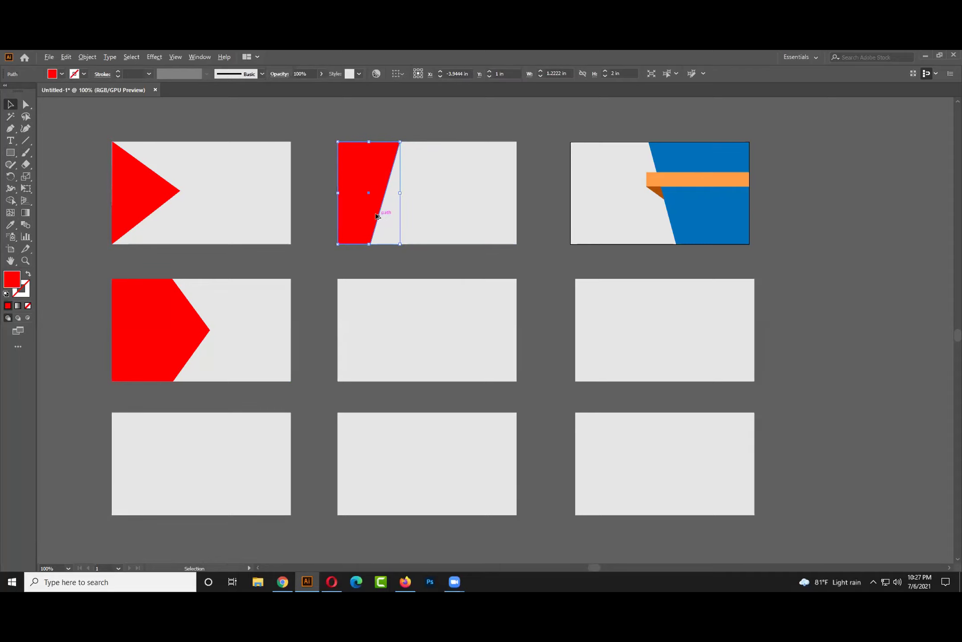
pyautogui.moveTo(374, 217); pyautogui.dragTo(505, 274)
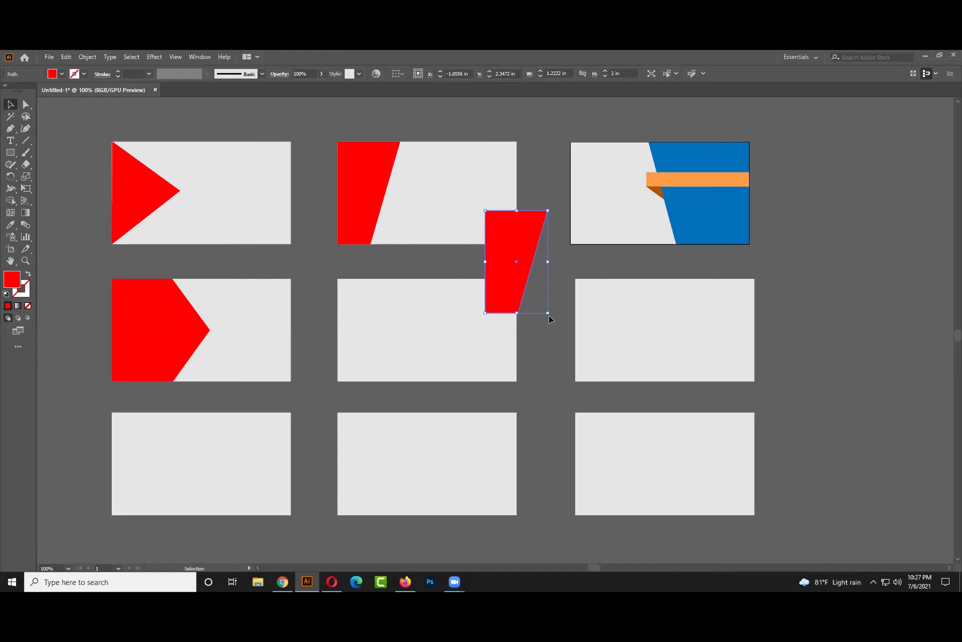
pyautogui.moveTo(550, 318); pyautogui.dragTo(485, 212)
pyautogui.moveTo(485, 212); pyautogui.dragTo(488, 209)
pyautogui.click(560, 330)
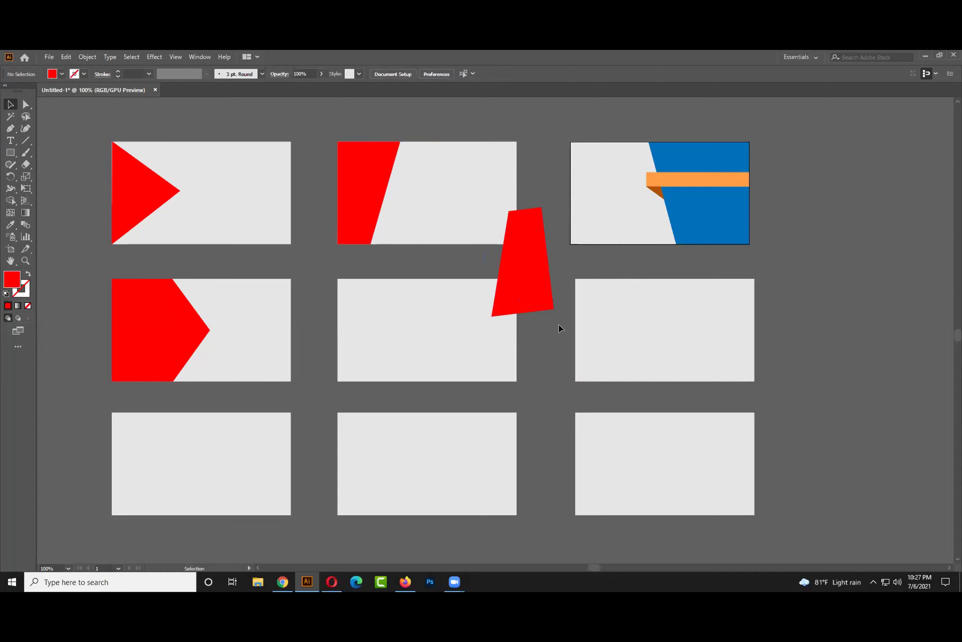
pyautogui.press('a')
pyautogui.hotkey('ctrl', 'z')
# - Rotate the copied panel 180 degrees and place it full height against the upper-middle card's right edge
pyautogui.moveTo(551, 316); pyautogui.dragTo(478, 231)
pyautogui.click(548, 357)
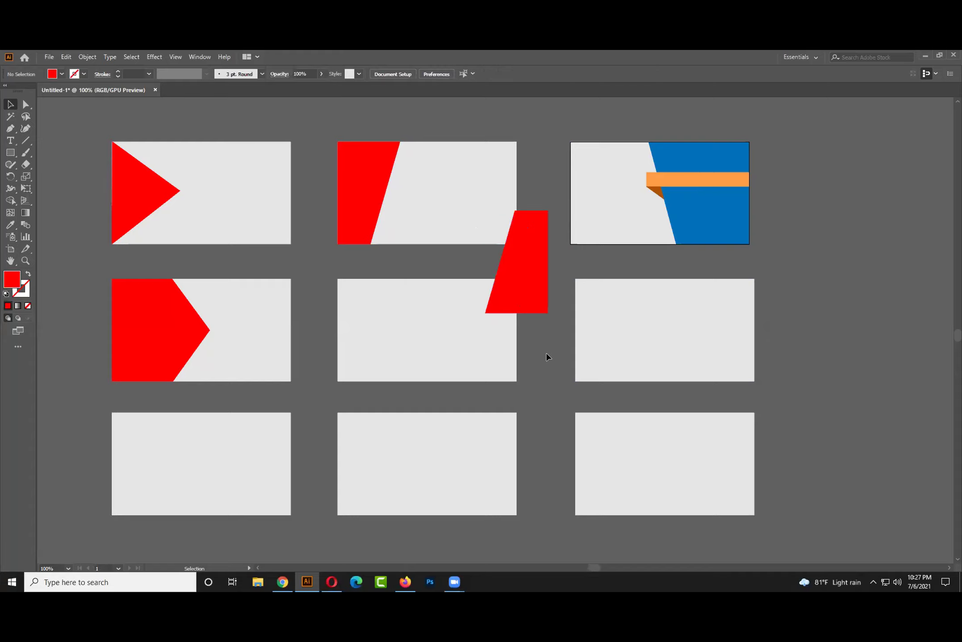
pyautogui.moveTo(533, 296); pyautogui.dragTo(504, 226)
pyautogui.click(536, 229)
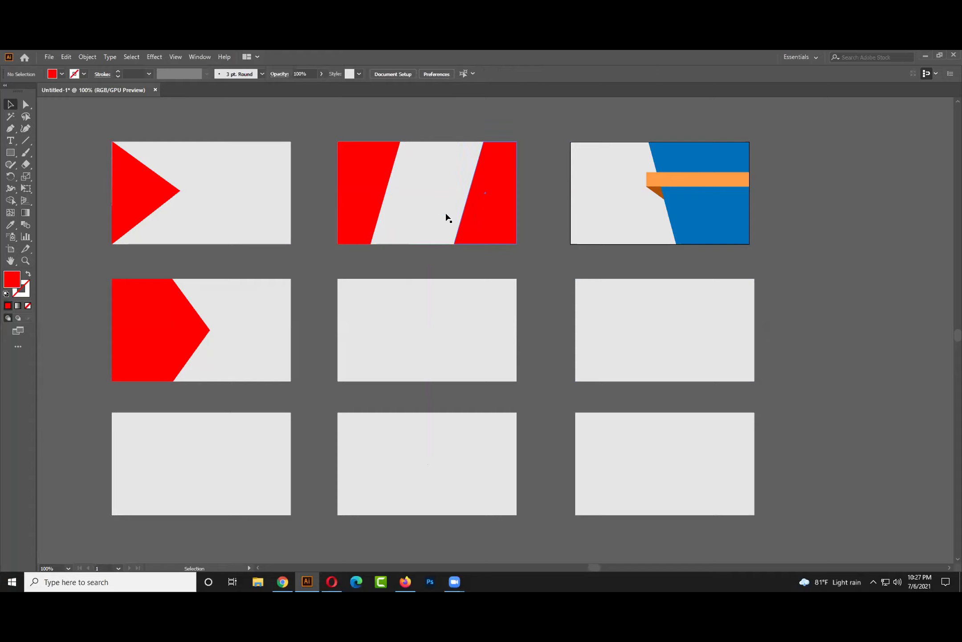
# - Try narrowing both slanted red panels toward the upper-middle card's edges, and undo the width changes
pyautogui.click(384, 195)
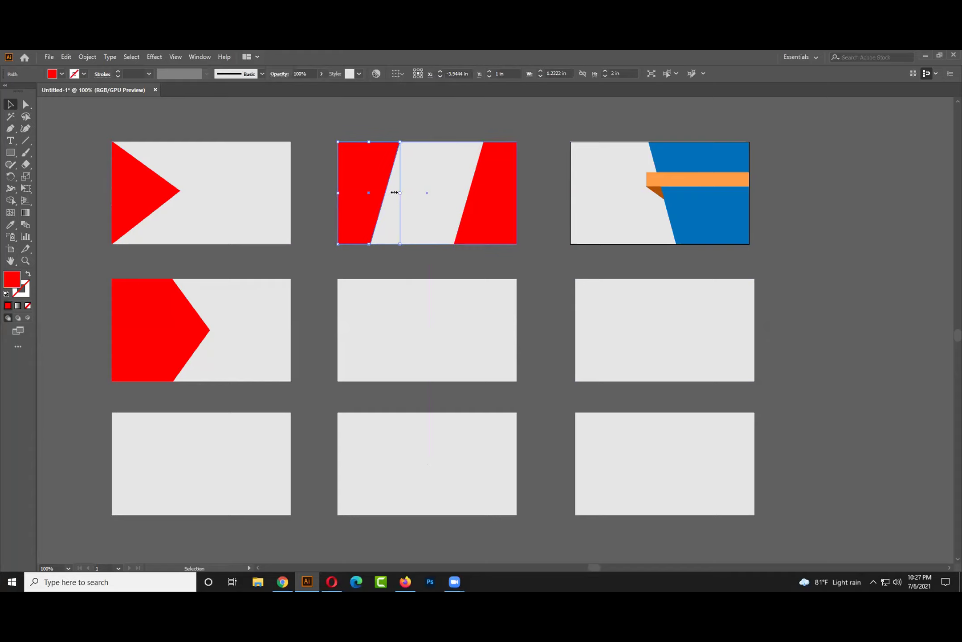
pyautogui.moveTo(394, 192); pyautogui.dragTo(380, 193)
pyautogui.click(476, 198)
pyautogui.moveTo(456, 194); pyautogui.dragTo(474, 194)
pyautogui.click(533, 221)
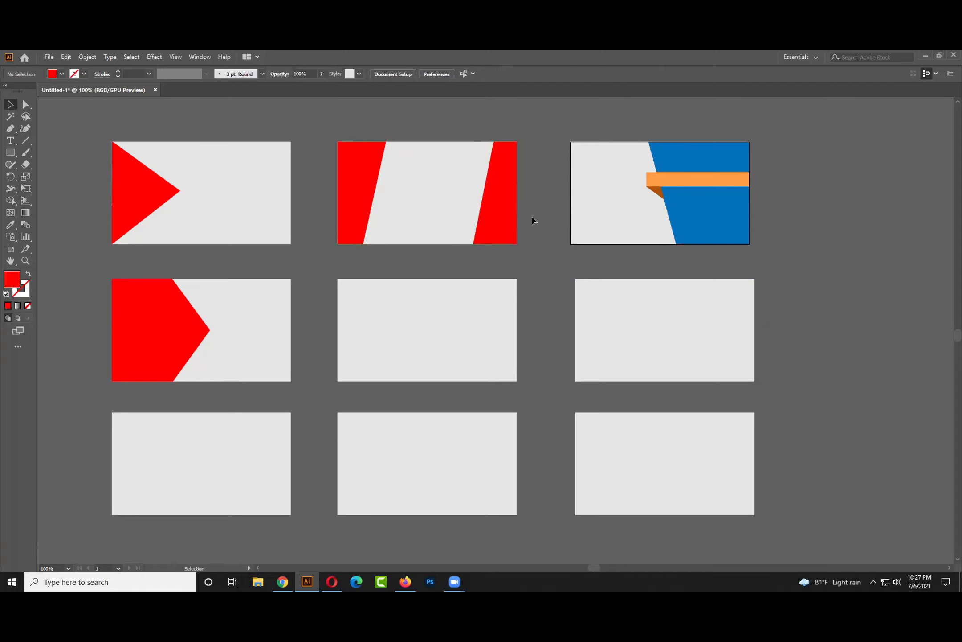
pyautogui.hotkey('ctrl', 'z')
pyautogui.hotkey('ctrl', 'z')
pyautogui.hotkey('ctrl', 'z')
pyautogui.hotkey('ctrl', 'z')
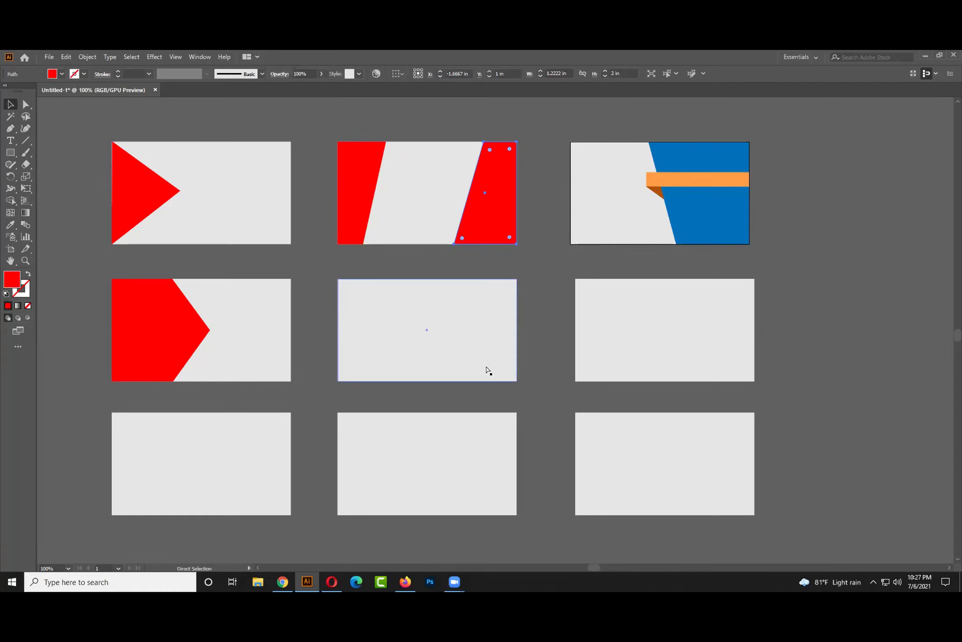
pyautogui.click(551, 292)
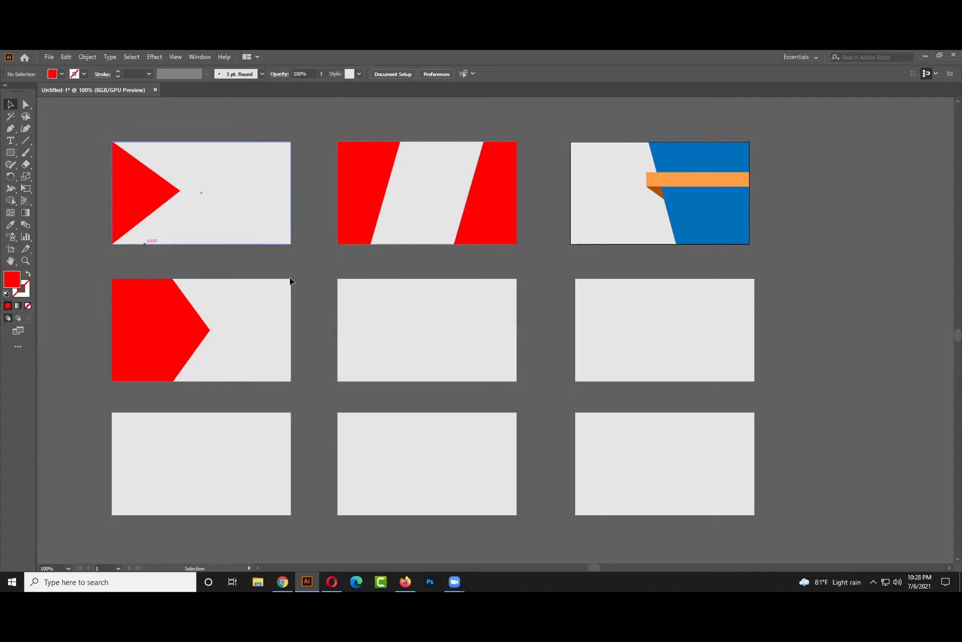
pyautogui.scroll(-1, 298, 283)
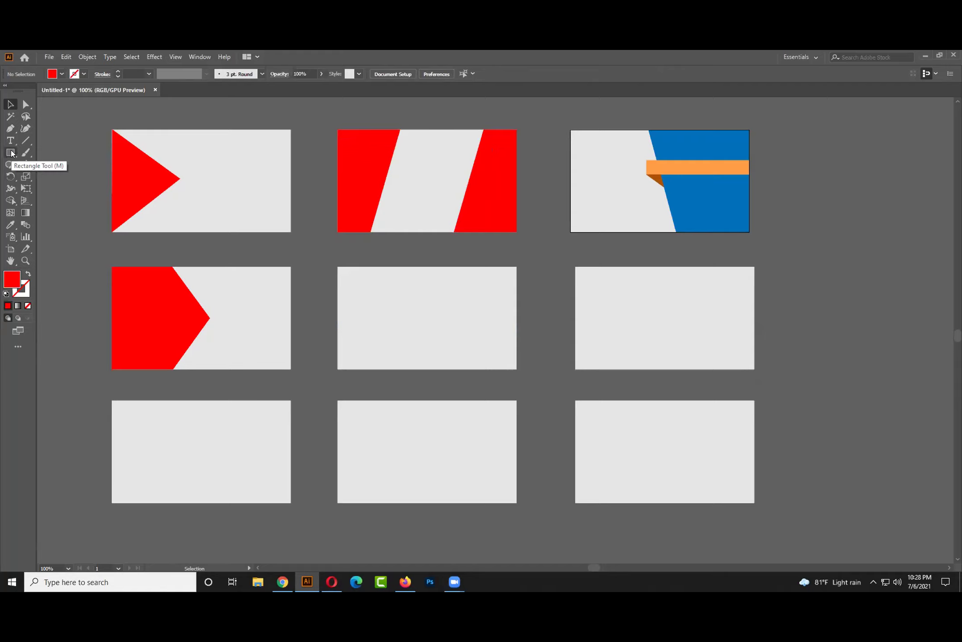
# - Draw two red rectangles about 1.96 in wide in the upper-right and lower-right corners of the lower-left card, the lower about 0.65 in high
pyautogui.moveTo(11, 153); pyautogui.dragTo(56, 150)
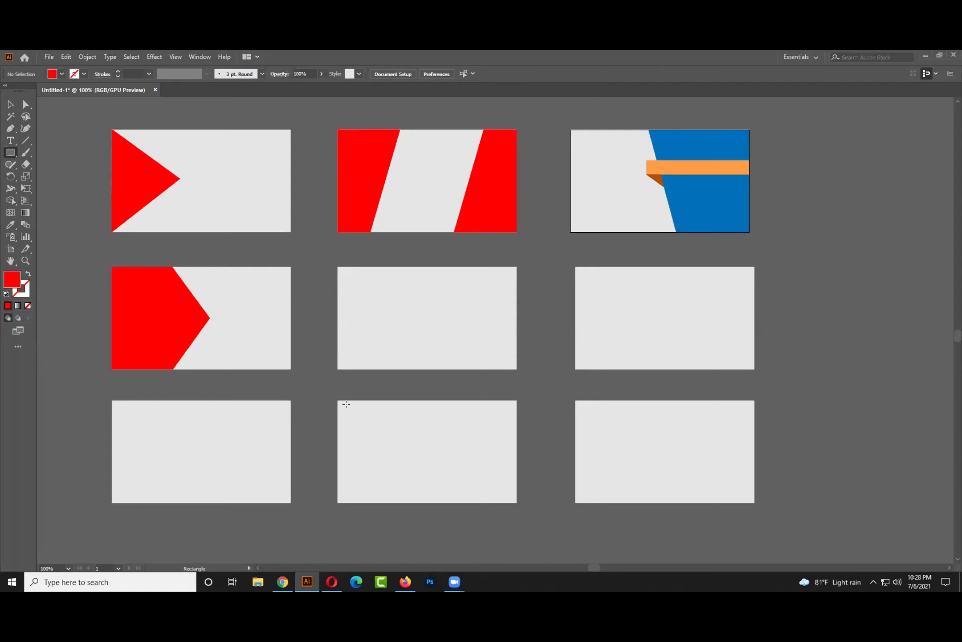
pyautogui.scroll(-2, 346, 404)
pyautogui.scroll(1, 346, 408)
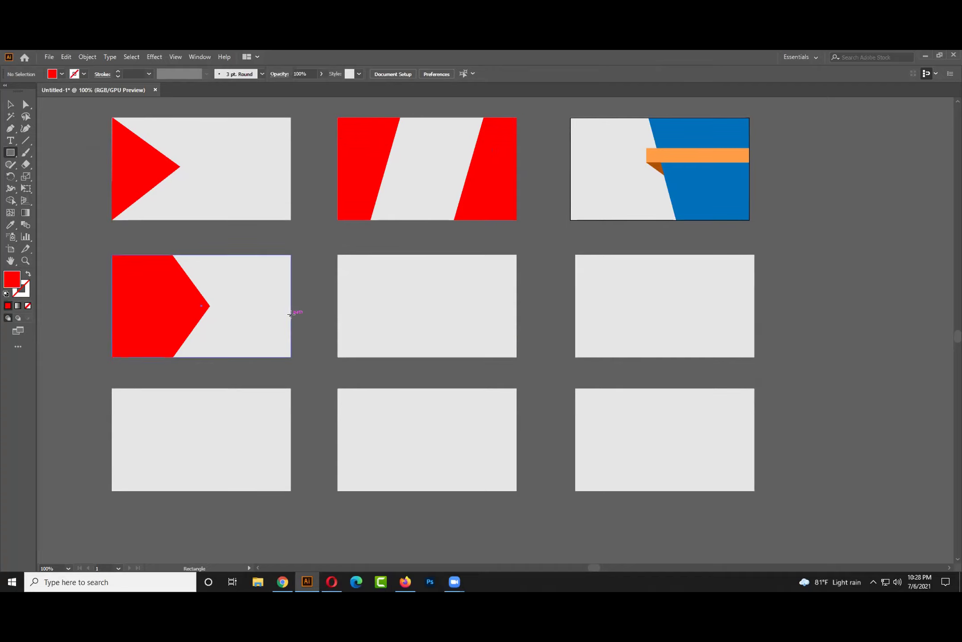
pyautogui.moveTo(151, 429); pyautogui.dragTo(180, 454)
pyautogui.hotkey('ctrl', 'z')
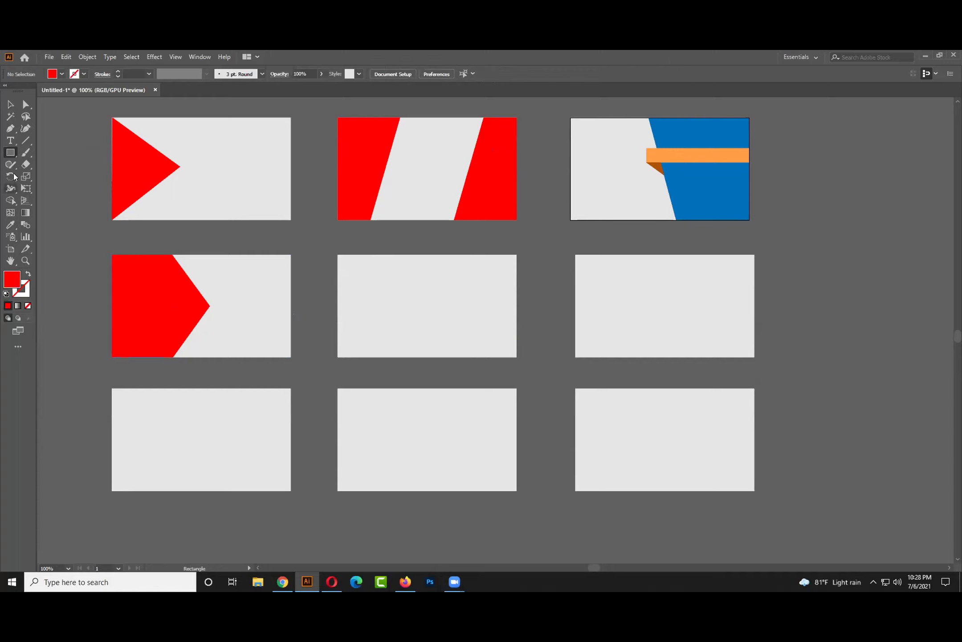
pyautogui.moveTo(190, 387); pyautogui.dragTo(291, 435)
pyautogui.moveTo(190, 458); pyautogui.dragTo(291, 490)
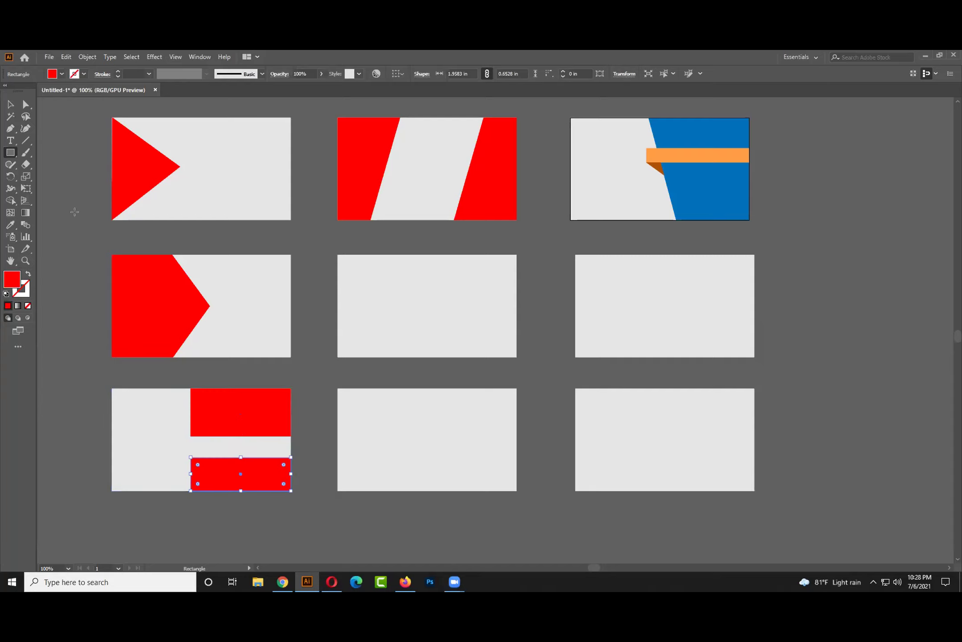
# - Replace the lower-left card's lower red rectangle with a copy of the upper one, flush with the card's lower-right corner
pyautogui.press('v')
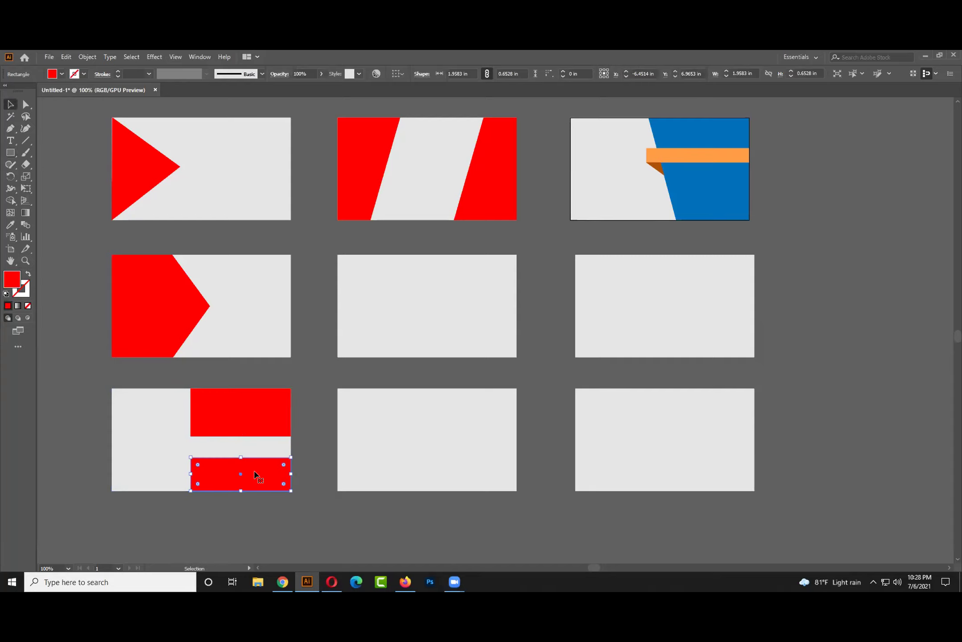
pyautogui.press('Delete')
pyautogui.moveTo(269, 423); pyautogui.dragTo(263, 474)
pyautogui.click(307, 453)
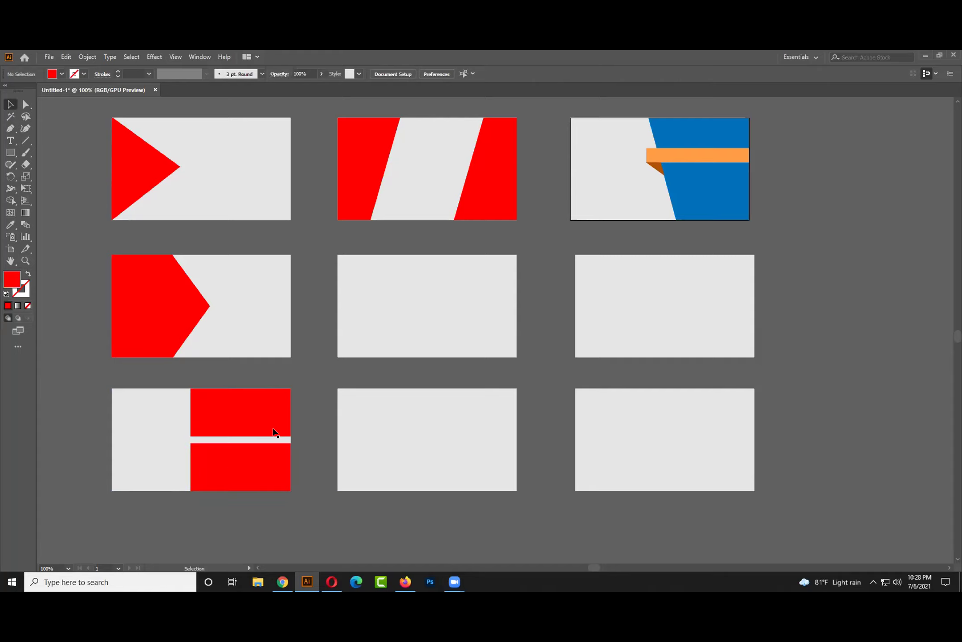
# - Draw a red triangle about 0.82 by 0.89 in and place it on the empty part of the lower-left card
pyautogui.moveTo(11, 152); pyautogui.dragTo(40, 189)
pyautogui.moveTo(62, 325)
pyautogui.mouseDown()
pyautogui.moveTo(114, 383)
pyautogui.moveTo(164, 474)
pyautogui.mouseUp()
pyautogui.press('Down')
pyautogui.press('Down')
pyautogui.press('v')
# - Reshape the triangle to span the lower-left card's full left edge, with its tip just before the gap between the two rectangles
pyautogui.press('a')
pyautogui.moveTo(150, 426); pyautogui.dragTo(112, 389)
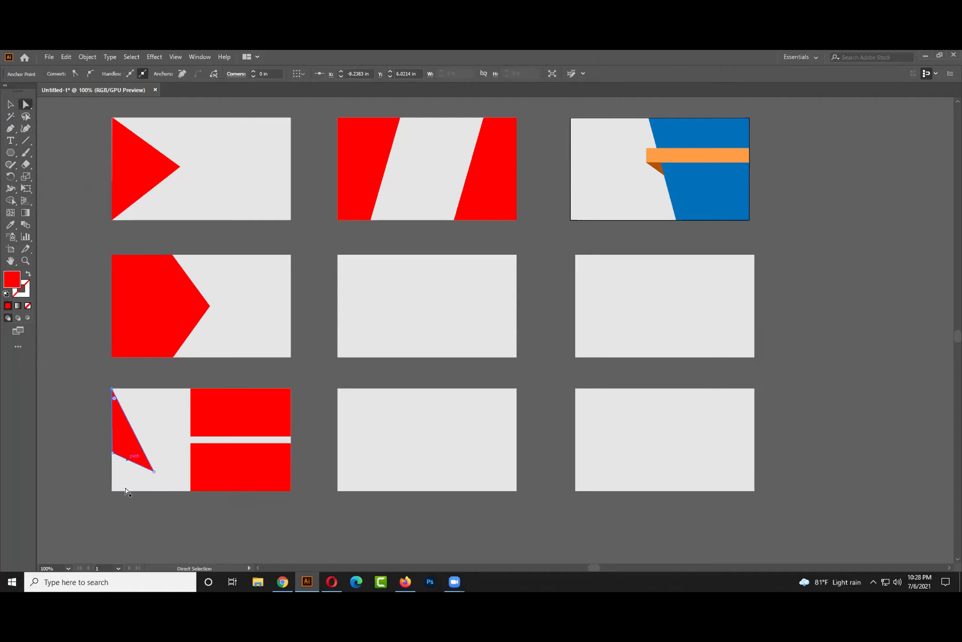
pyautogui.moveTo(113, 452); pyautogui.dragTo(182, 439)
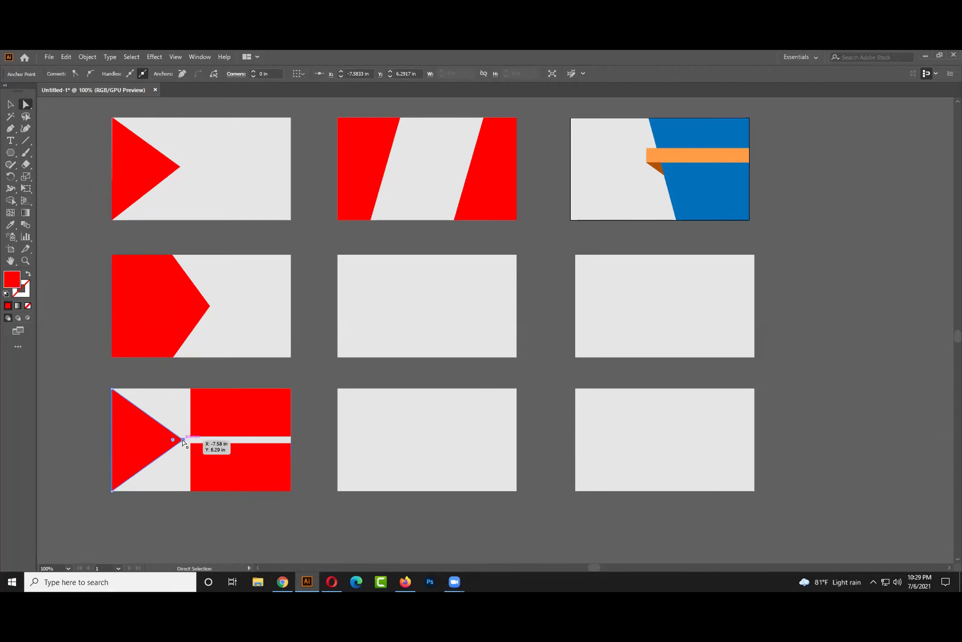
pyautogui.click(182, 439)
pyautogui.moveTo(187, 441); pyautogui.dragTo(186, 439)
pyautogui.click(192, 451)
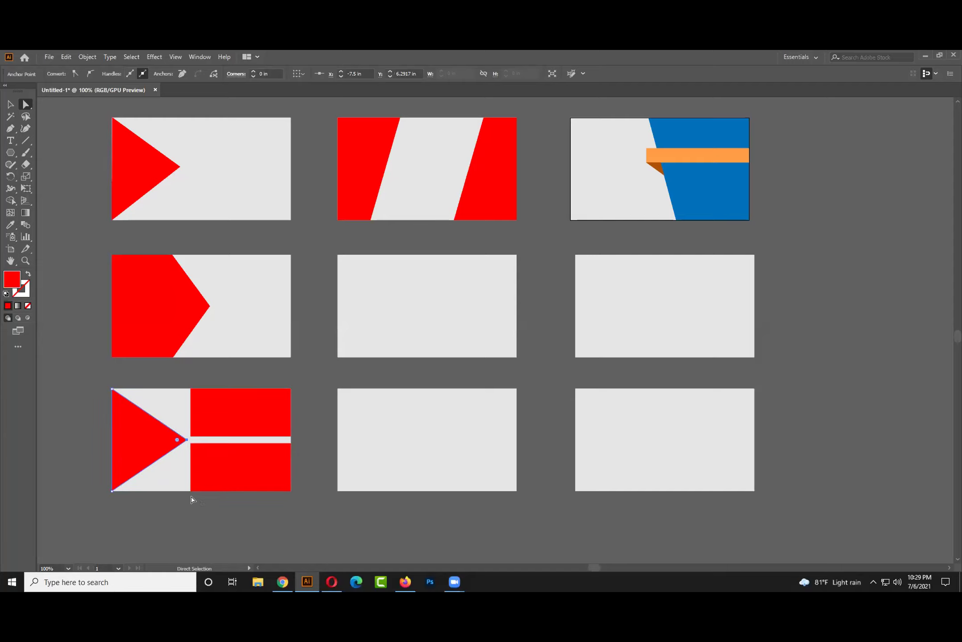
# - Extend the outer left corners of both red rectangles nearly to the lower-left card's left corners, leaving narrow diagonal gaps beside the triangle
pyautogui.moveTo(189, 490); pyautogui.dragTo(119, 490)
pyautogui.click(192, 399)
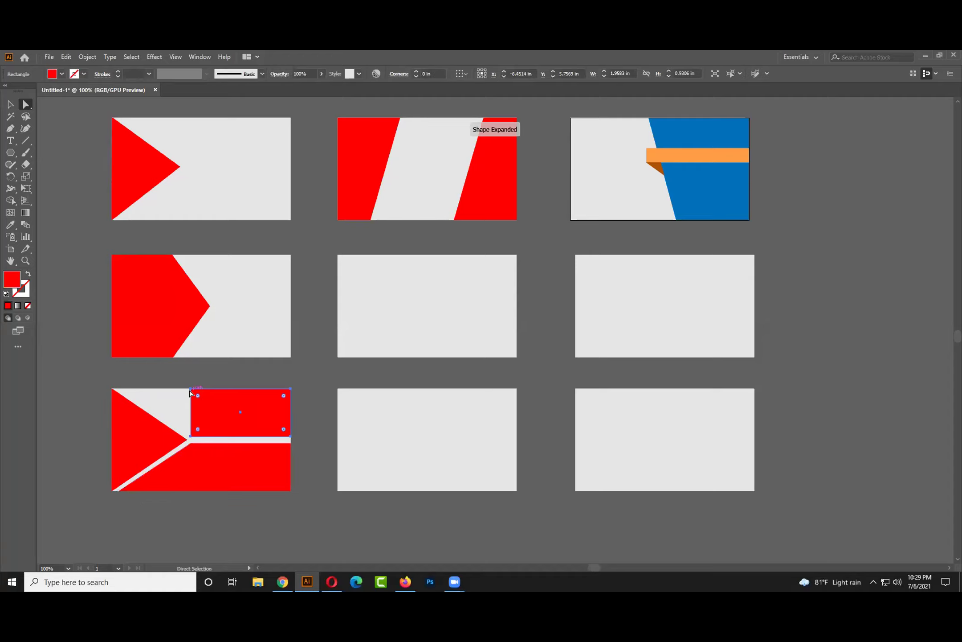
pyautogui.moveTo(191, 389); pyautogui.dragTo(118, 391)
pyautogui.click(78, 385)
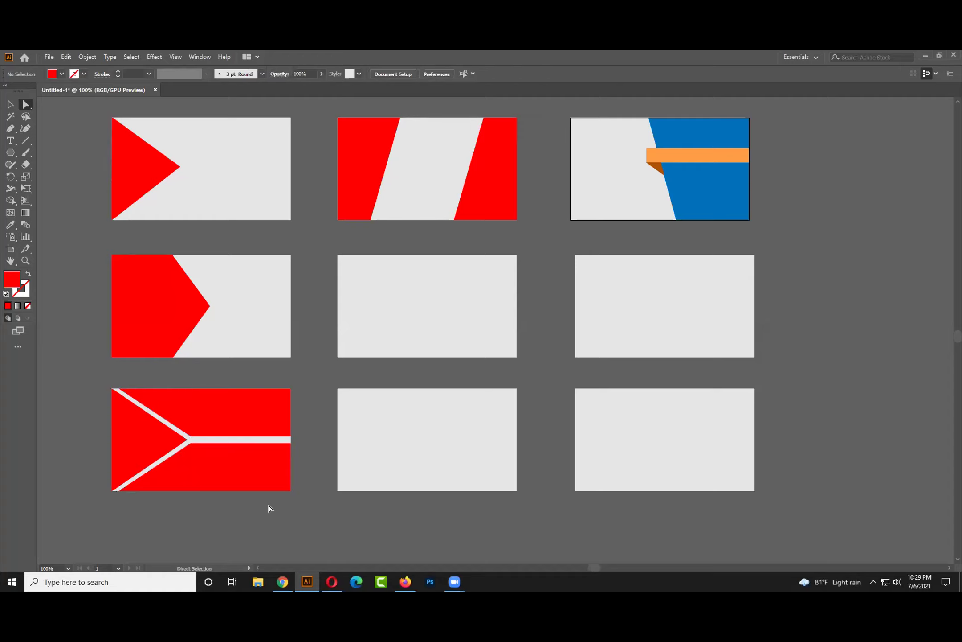
# - Undo the lower-left card's edits one by one, back to before the triangle was added beside the two red rectangles
pyautogui.scroll(-8, 176, 520)
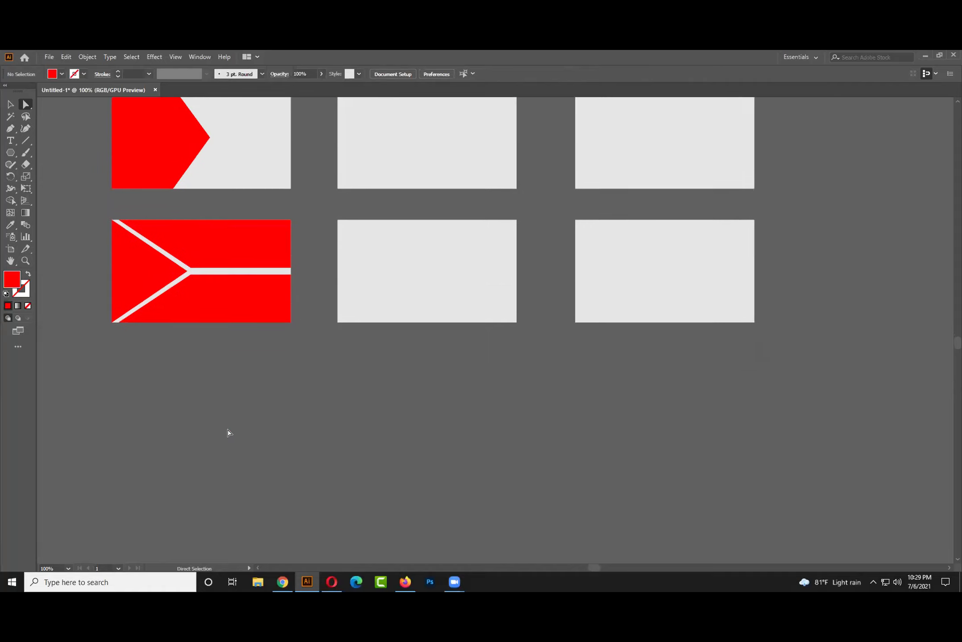
pyautogui.click(10, 104)
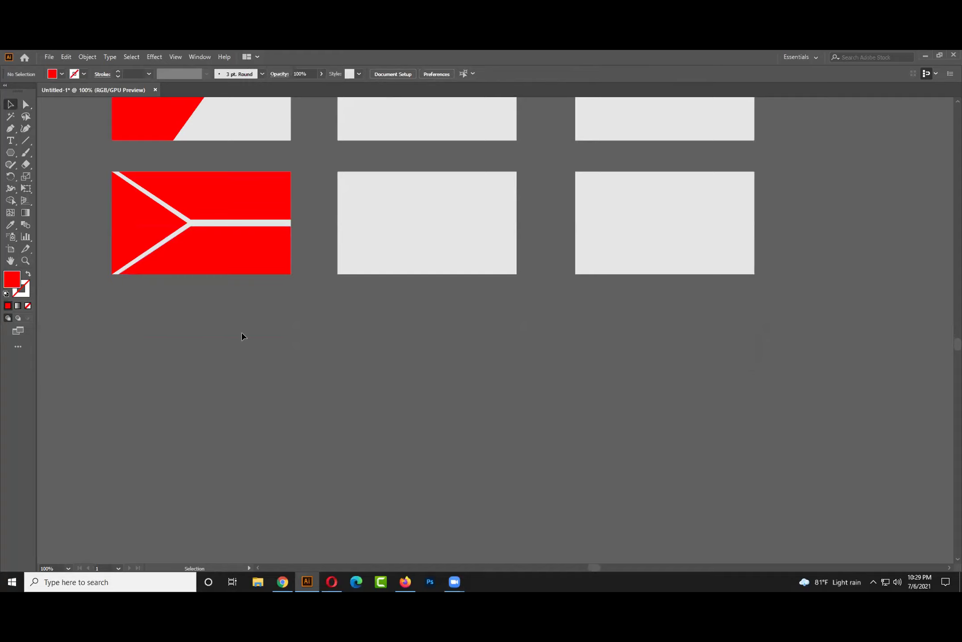
pyautogui.press('a')
pyautogui.hotkey('ctrl', 'z')
pyautogui.hotkey('ctrl', 'z')
pyautogui.hotkey('ctrl', 'z')
pyautogui.hotkey('ctrl', 'z')
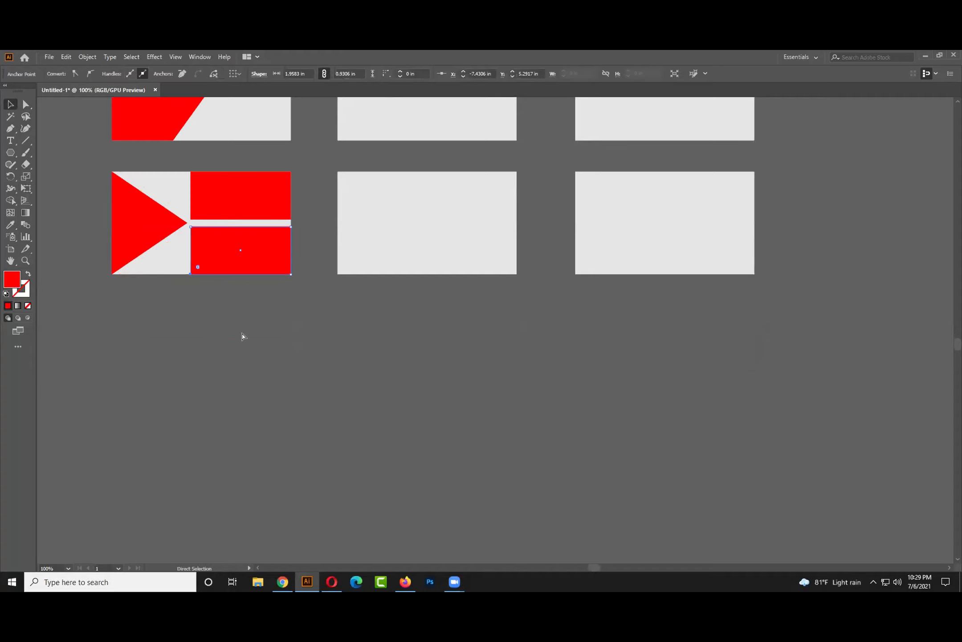
pyautogui.hotkey('ctrl', 'z')
pyautogui.hotkey('ctrl', 'z')
pyautogui.hotkey('ctrl', 'z')
pyautogui.hotkey('ctrl', 'z')
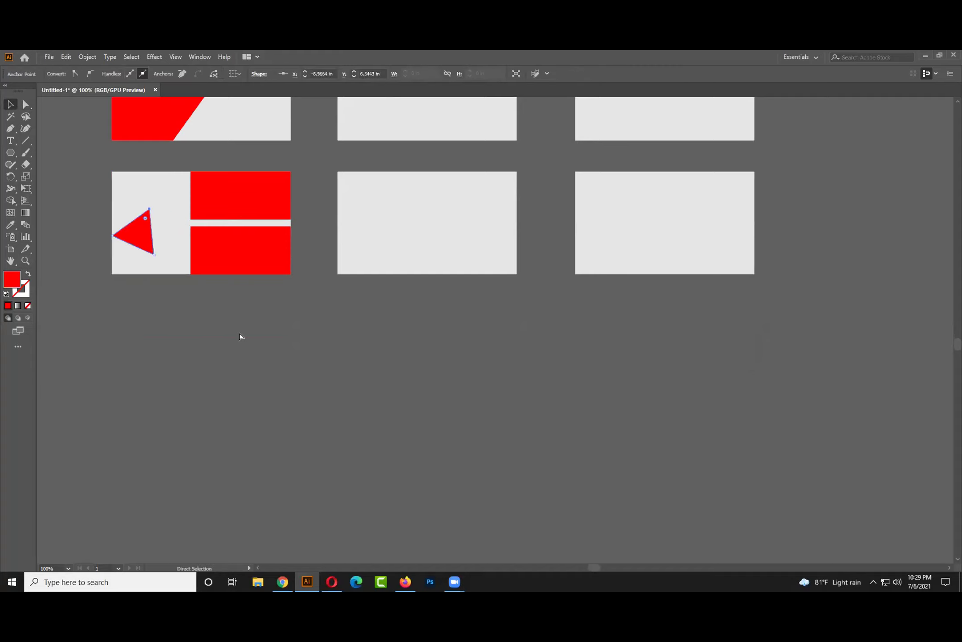
pyautogui.hotkey('ctrl', 'z')
pyautogui.hotkey('ctrl', 'z')
# - Redo the triangle's drawing, placement and reshaping and both rectangle corner extensions on the lower-left card
pyautogui.hotkey('ctrl', 'shift', 'z')
pyautogui.press('v')
pyautogui.hotkey('ctrl', 'shift', 'z')
pyautogui.hotkey('ctrl', 'z')
pyautogui.hotkey('ctrl', 'shift', 'z')
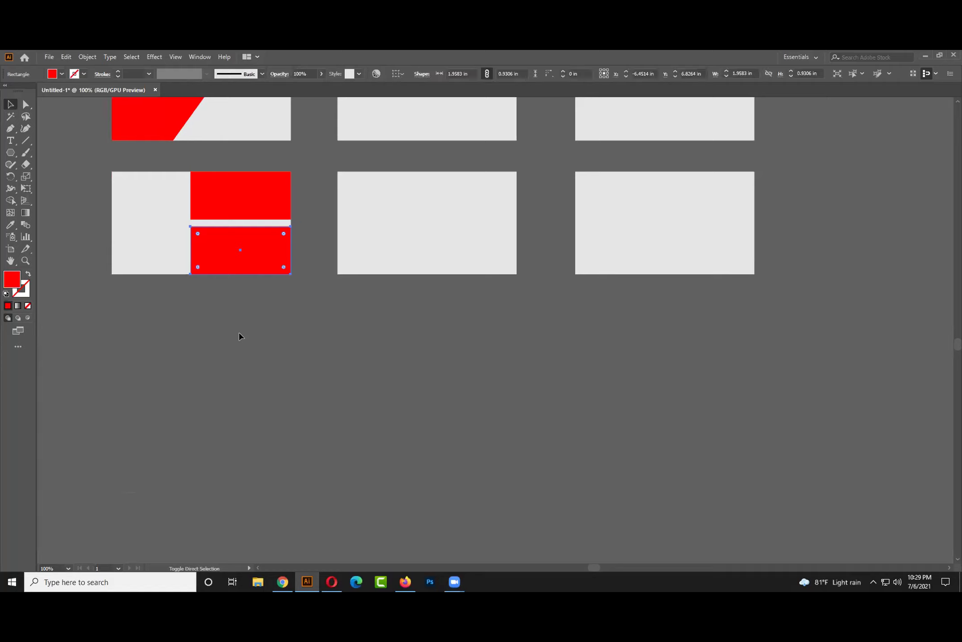
pyautogui.hotkey('ctrl', 'shift', 'z')
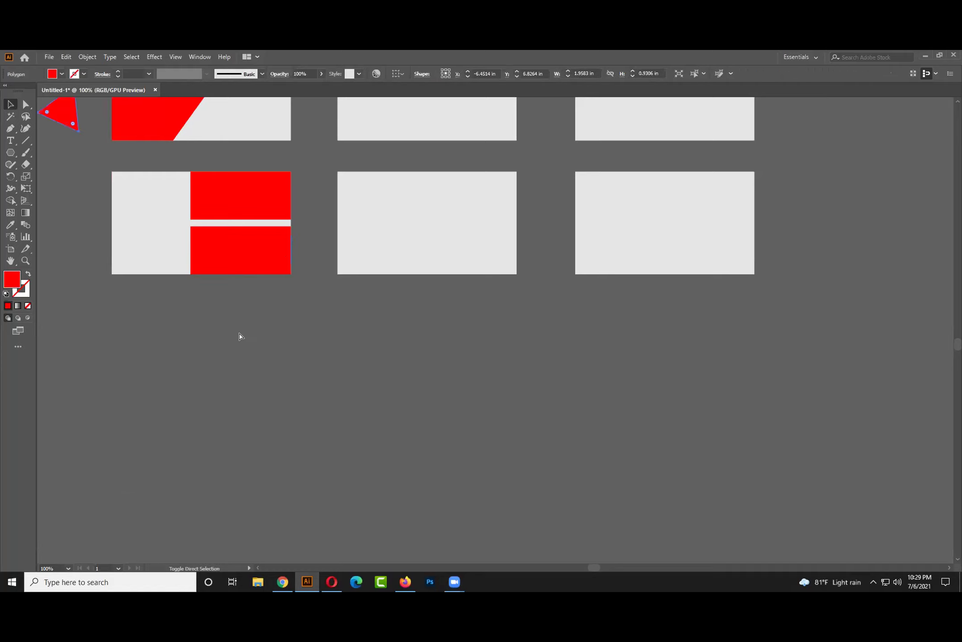
pyautogui.hotkey('ctrl', 'shift', 'z')
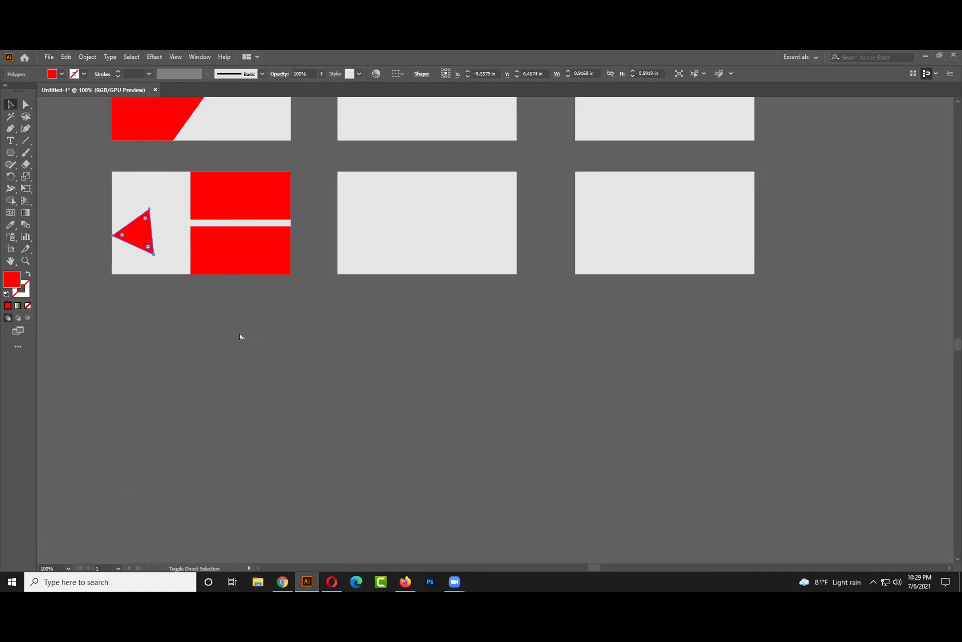
pyautogui.hotkey('ctrl', 'shift', 'z')
pyautogui.hotkey('ctrl', 'shift', 'z')
pyautogui.hotkey('ctrl', 'shift', 'z')
pyautogui.hotkey('ctrl', 'shift', 'z')
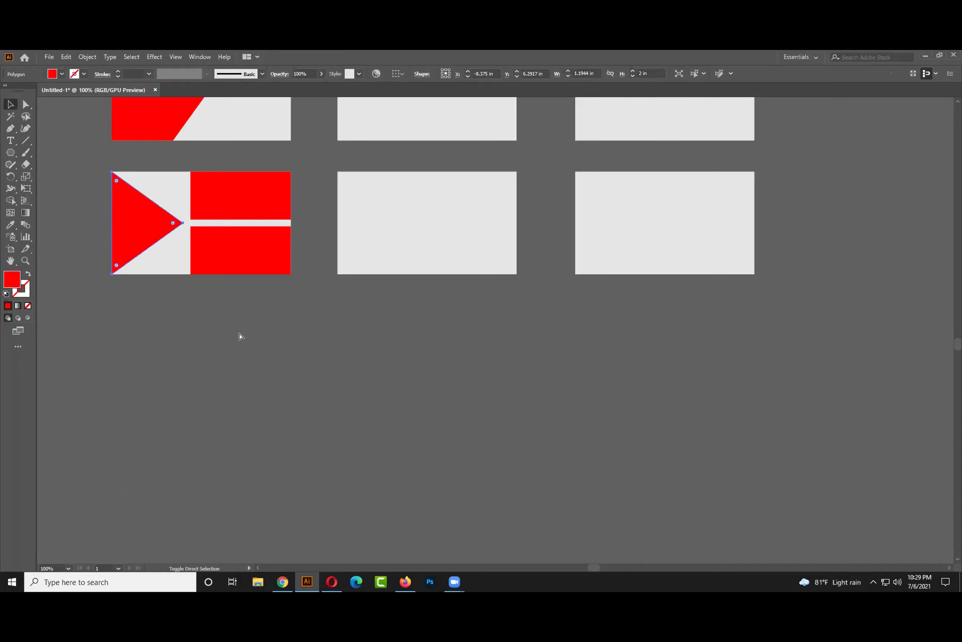
pyautogui.hotkey('ctrl', 'shift', 'z')
pyautogui.hotkey('ctrl', 'shift', 'z')
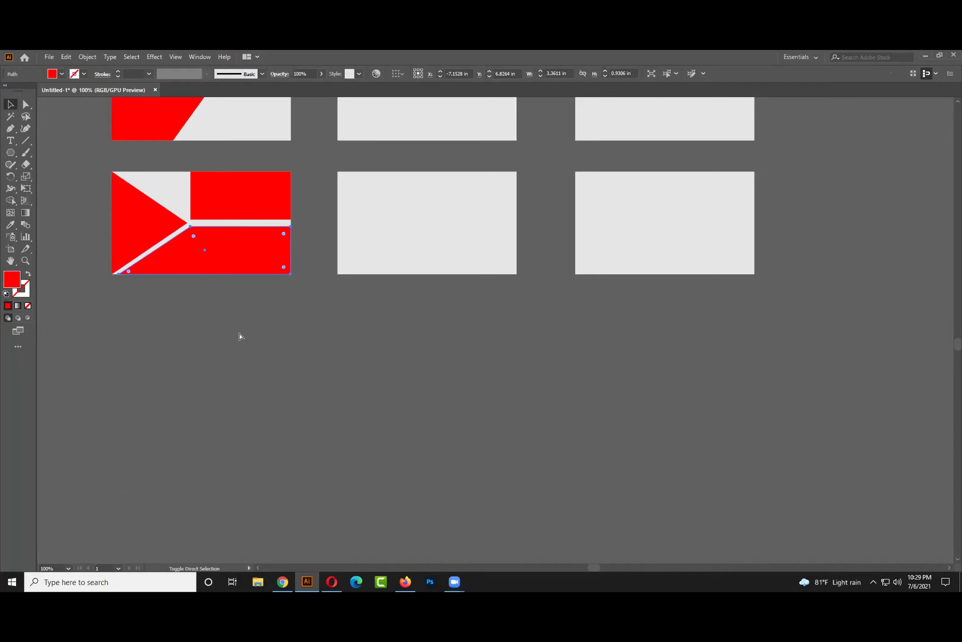
pyautogui.hotkey('ctrl', 'z')
pyautogui.press('ctrl')
pyautogui.hotkey('ctrl', 'shift', 'z')
pyautogui.hotkey('ctrl', 'shift', 'z')
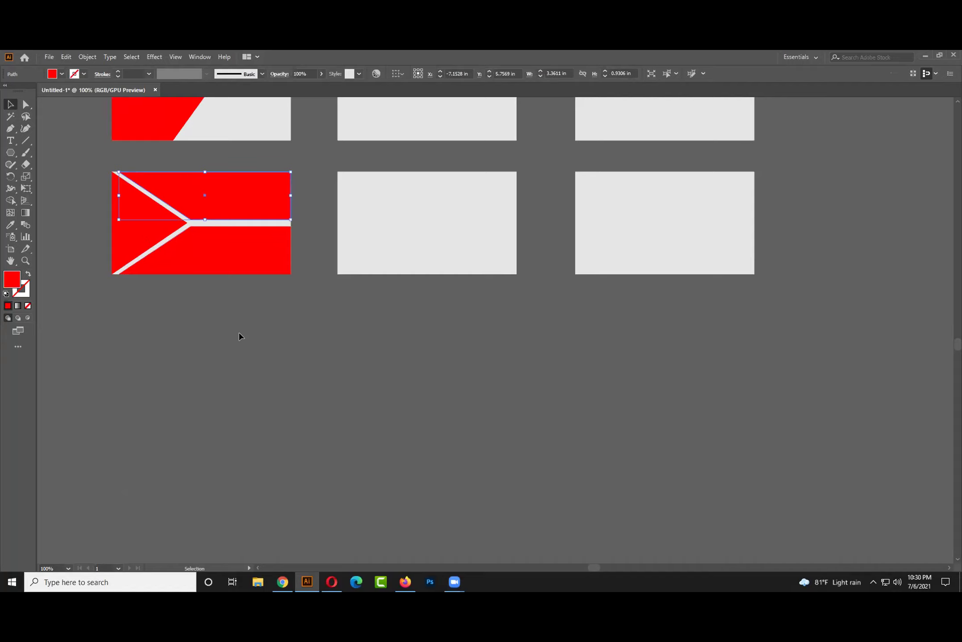
pyautogui.click(239, 336)
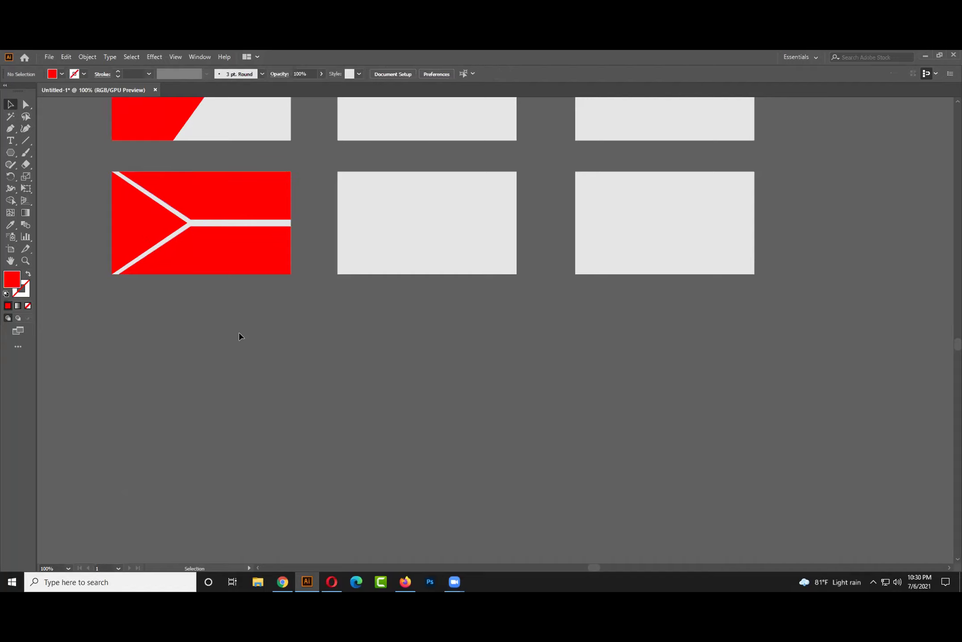
# - Draw a red rectangle about 1.39 by 1.21 in in the lower-left corner of the centre card
pyautogui.scroll(6, 254, 343)
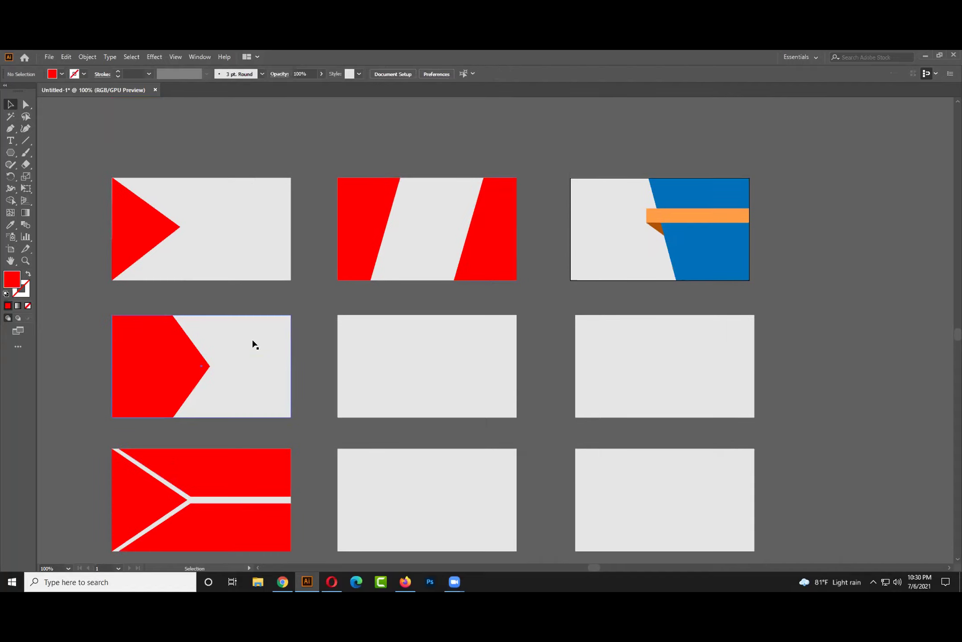
pyautogui.scroll(-1, 253, 346)
pyautogui.scroll(-1, 256, 351)
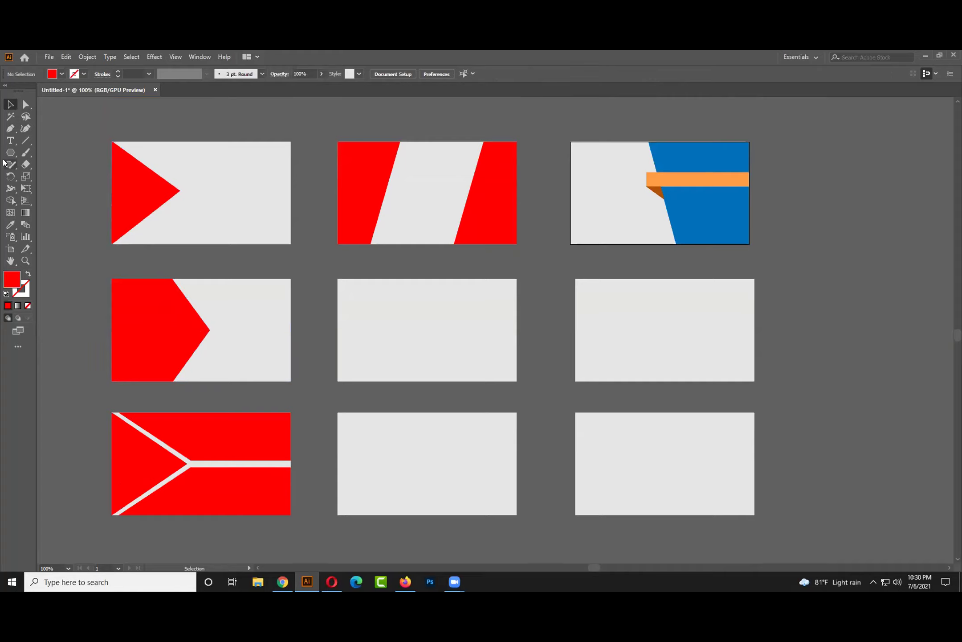
pyautogui.moveTo(8, 155); pyautogui.dragTo(38, 152)
pyautogui.moveTo(339, 321); pyautogui.dragTo(409, 381)
pyautogui.press('a')
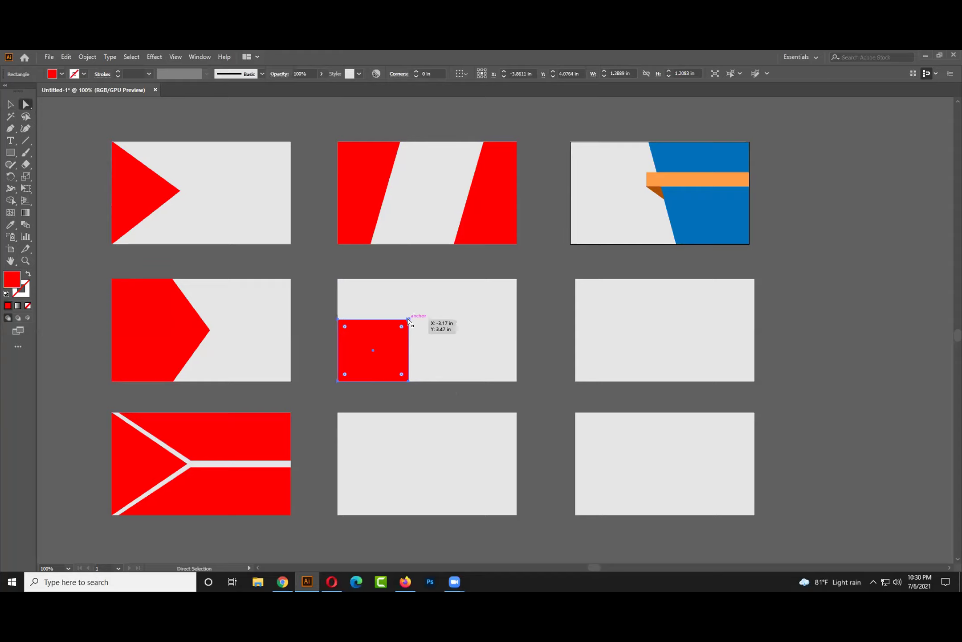
pyautogui.click(92, 217)
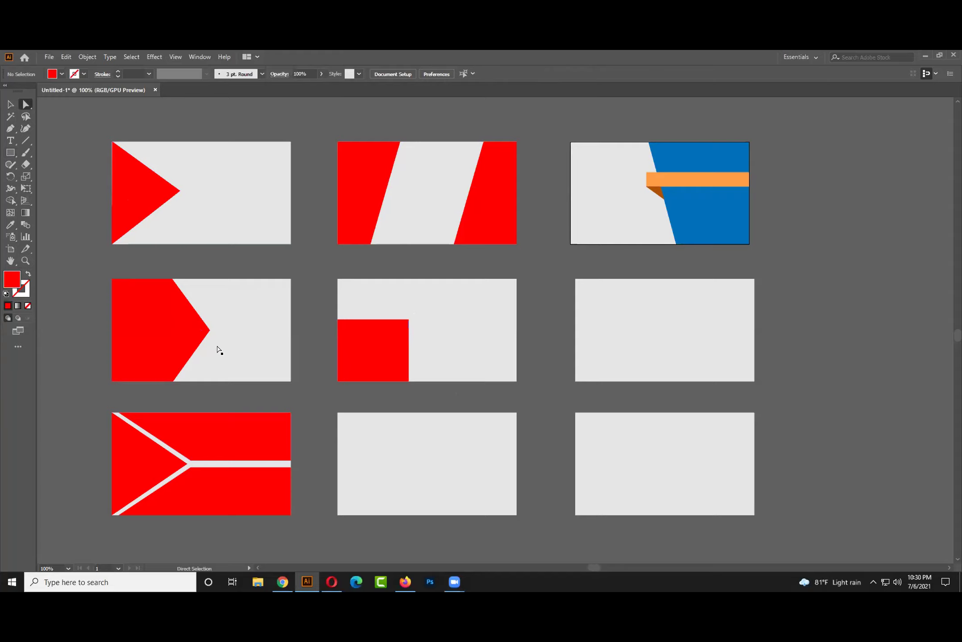
# - Reshape the centre card's rectangle: raise its upper-left corner to the card's top, shift the lower-right corner inward and the upper-right corner outward and down
pyautogui.click(358, 346)
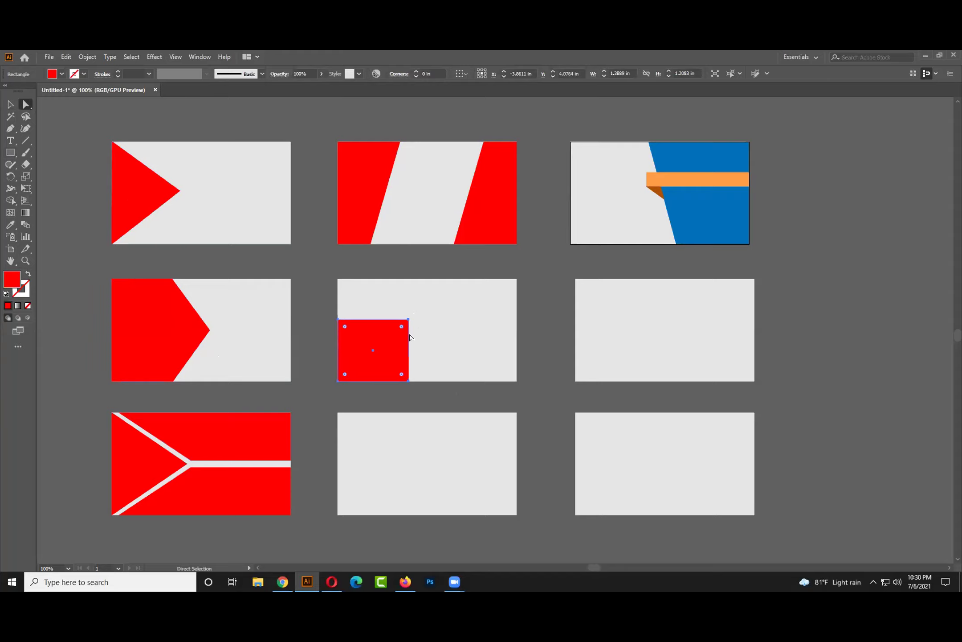
pyautogui.moveTo(339, 321); pyautogui.dragTo(338, 279)
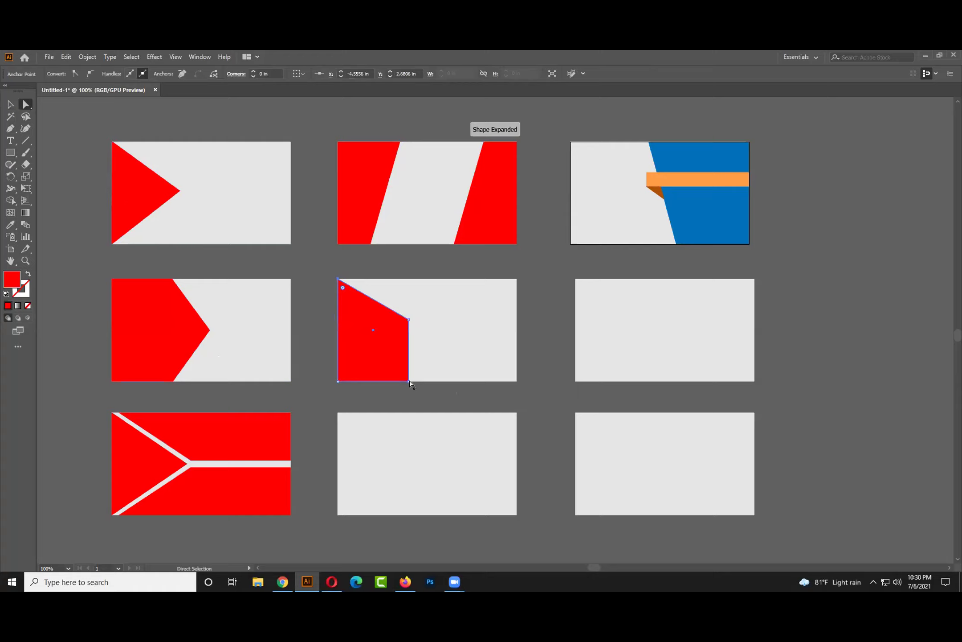
pyautogui.moveTo(409, 381); pyautogui.dragTo(383, 381)
pyautogui.moveTo(407, 324); pyautogui.dragTo(417, 337)
pyautogui.click(472, 369)
# - Draw a red triangle on the lower-middle card and move its vertices to form a narrow right triangle in the card's lower-left corner
pyautogui.scroll(-2, 530, 385)
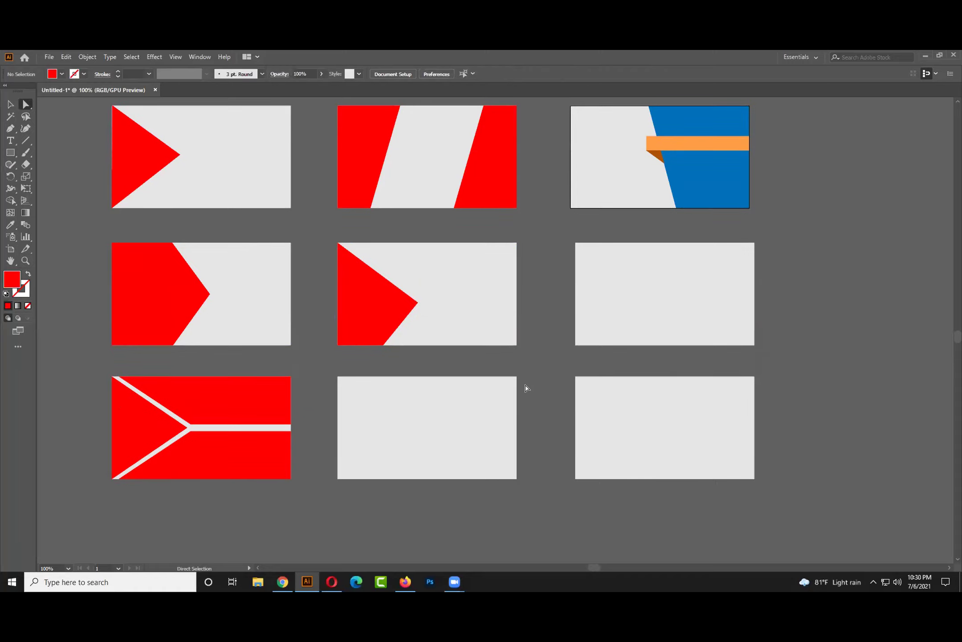
pyautogui.scroll(-1, 525, 387)
pyautogui.moveTo(10, 152); pyautogui.dragTo(37, 154)
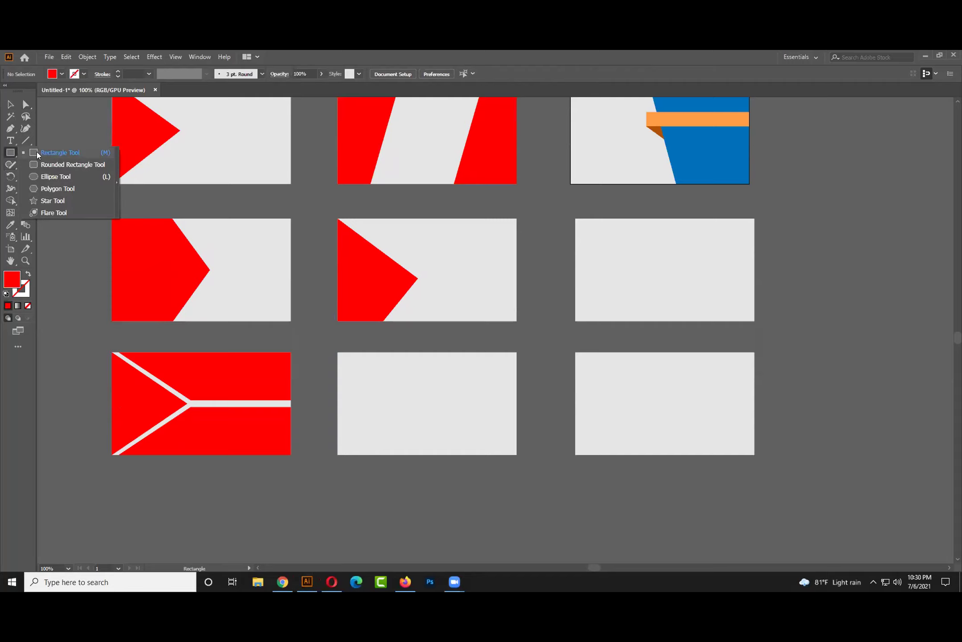
pyautogui.click(58, 189)
pyautogui.moveTo(414, 406); pyautogui.dragTo(337, 392)
pyautogui.click(26, 104)
pyautogui.click(525, 431)
pyautogui.moveTo(374, 470); pyautogui.dragTo(371, 454)
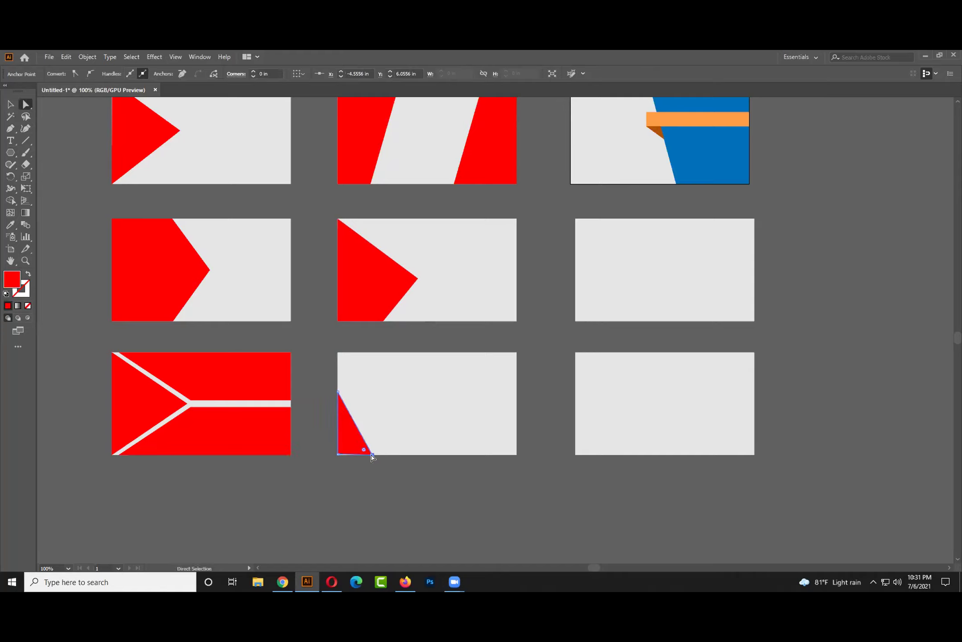
# - Align the narrow triangle's lower-left vertex exactly with the lower-middle card's bottom-left corner
pyautogui.scroll(2, 345, 451)
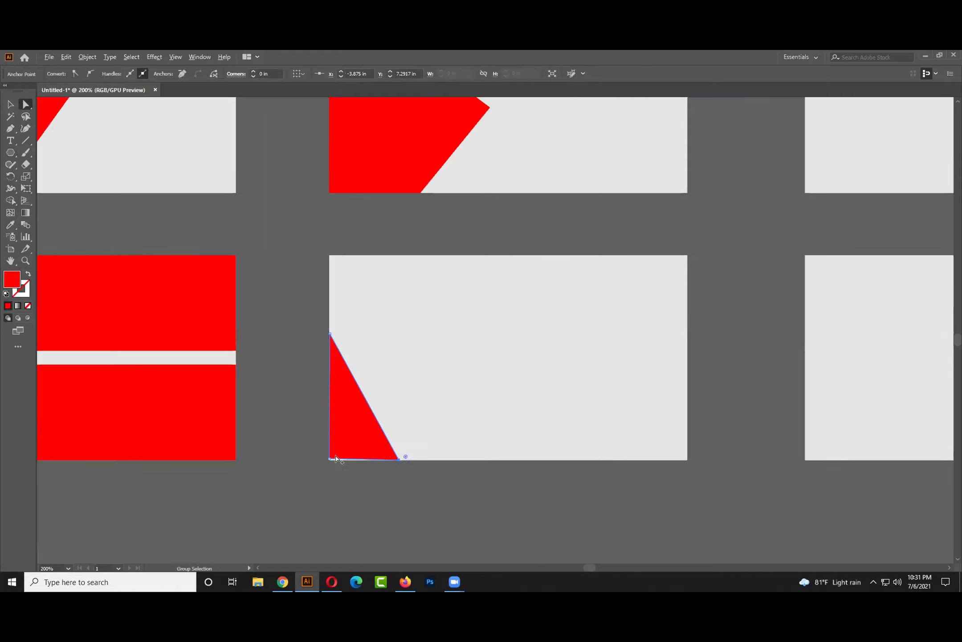
pyautogui.scroll(3, 329, 463)
pyautogui.scroll(2, 329, 467)
pyautogui.moveTo(338, 429); pyautogui.dragTo(337, 436)
pyautogui.click(334, 455)
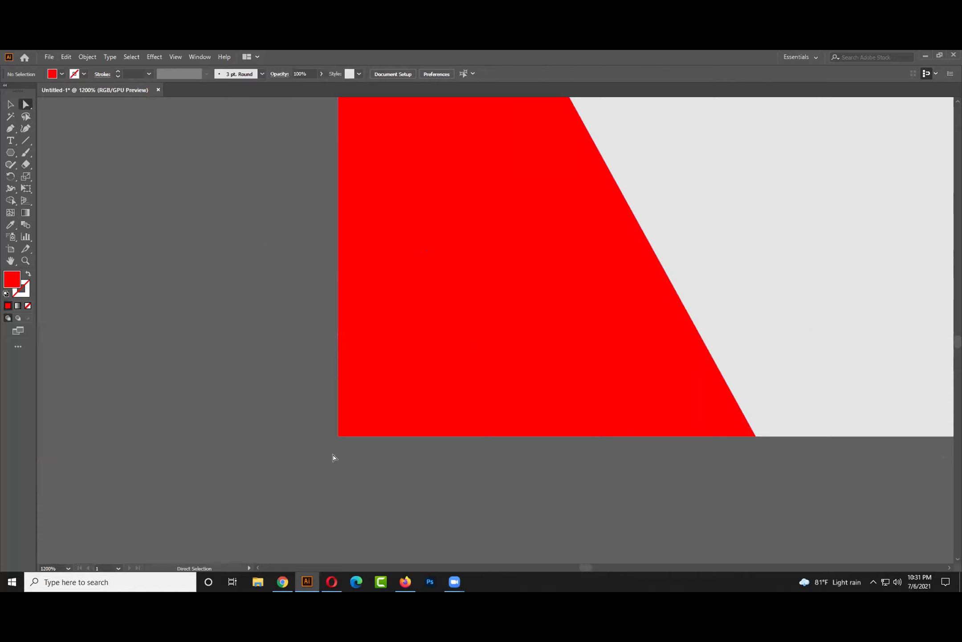
pyautogui.scroll(-5, 336, 456)
pyautogui.scroll(-1, 339, 459)
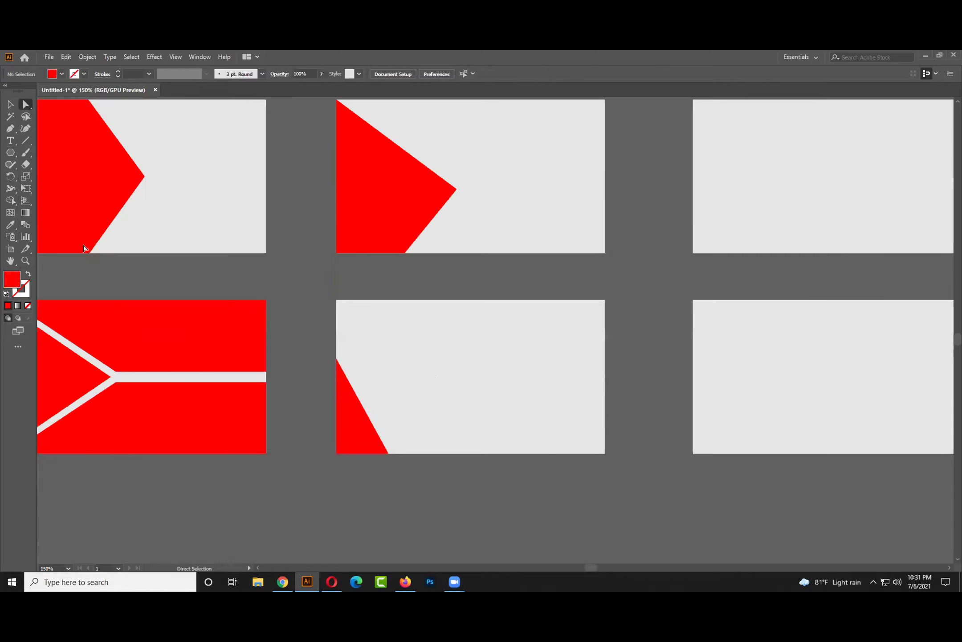
pyautogui.click(9, 104)
pyautogui.scroll(-2, 310, 330)
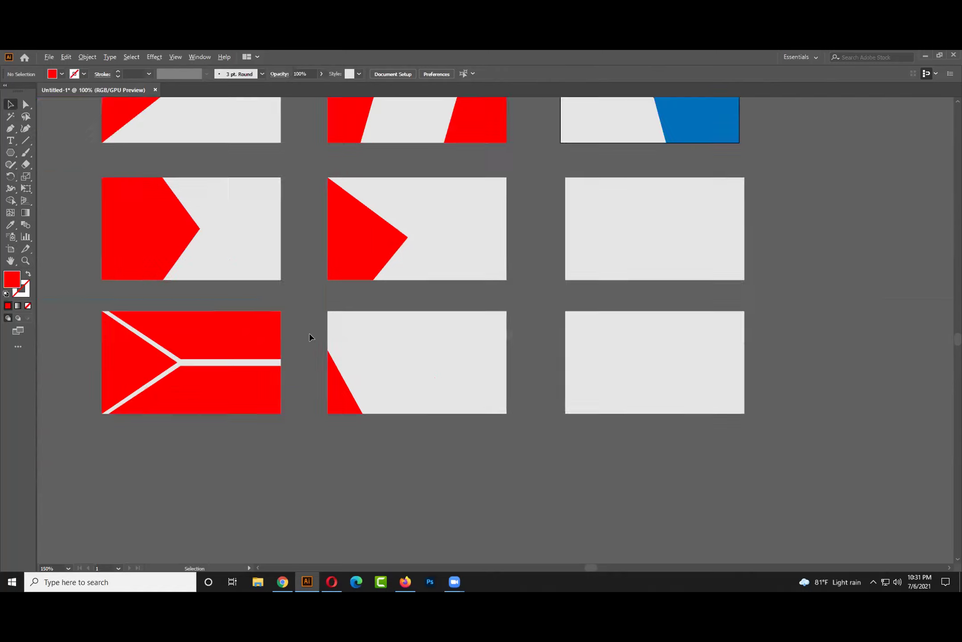
pyautogui.click(334, 387)
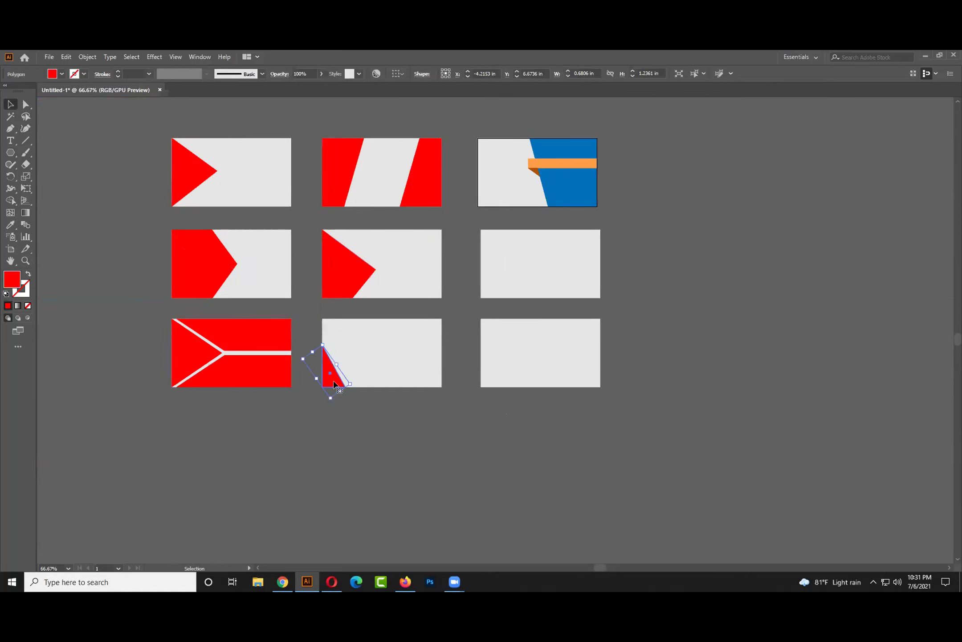
pyautogui.click(359, 422)
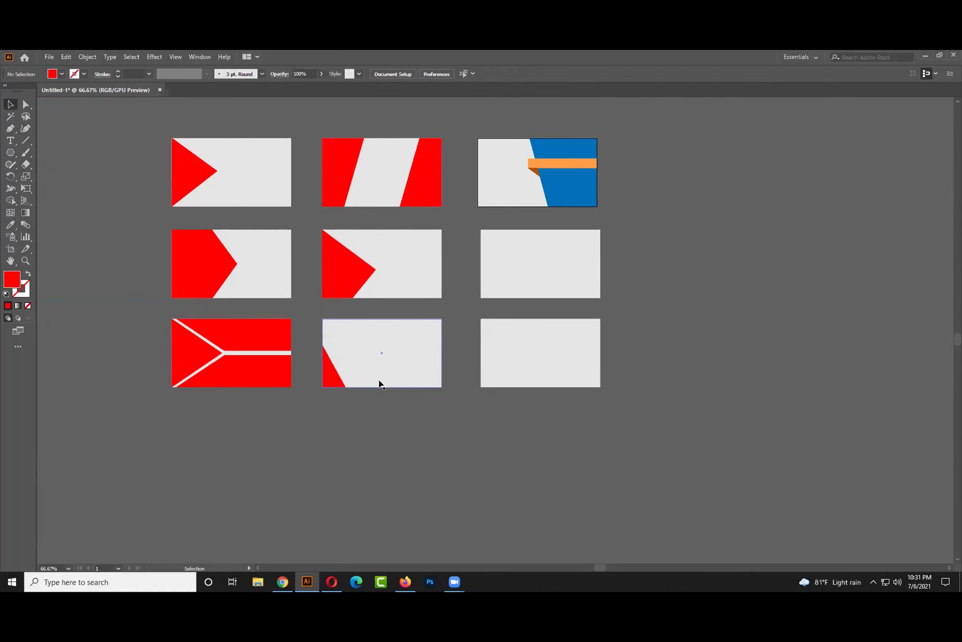
pyautogui.click(332, 375)
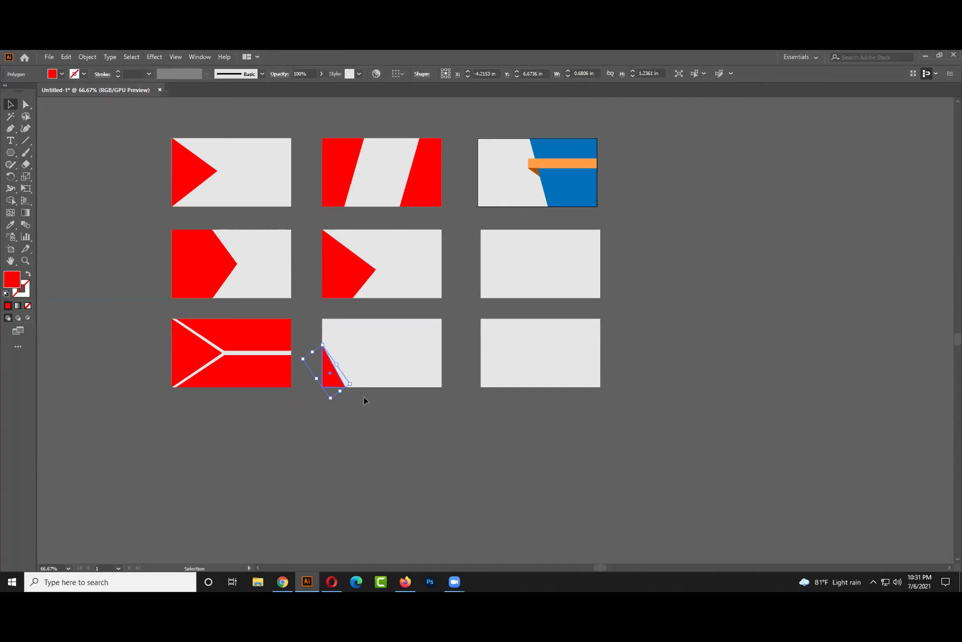
pyautogui.keyDown('shift'); pyautogui.click(356, 377); pyautogui.keyUp('shift')
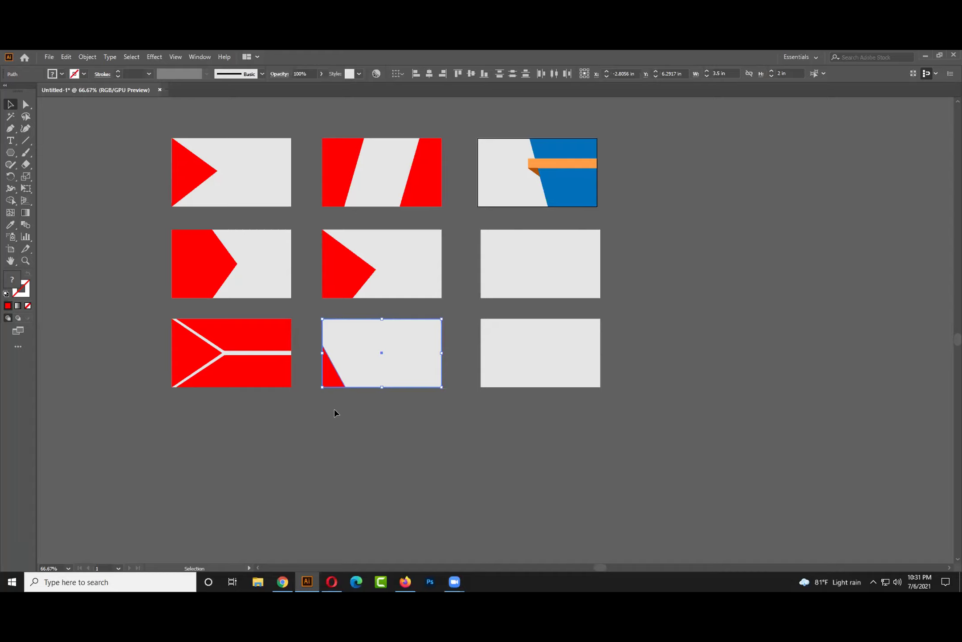
pyautogui.click(335, 380)
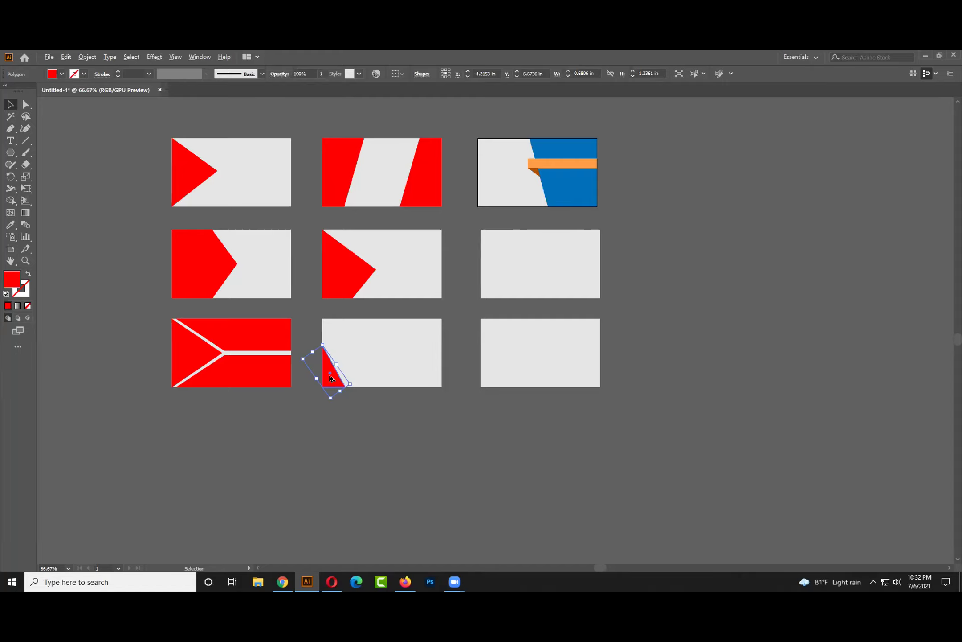
# - Duplicate the lower-middle card's narrow red triangle onto the empty canvas just below the card
pyautogui.moveTo(330, 378); pyautogui.dragTo(368, 444)
pyautogui.hotkey('ctrl', 'z')
pyautogui.click(370, 432)
pyautogui.click(329, 376)
pyautogui.moveTo(334, 378); pyautogui.dragTo(378, 433)
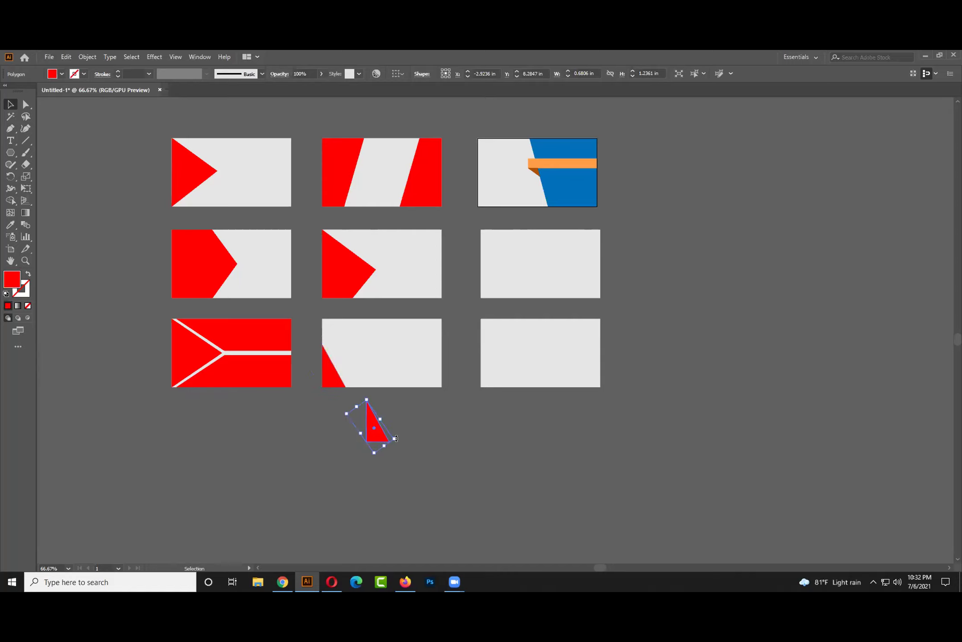
# - Rotate the copied triangle 180° and place it in the upper-right corner of the lower-middle card
pyautogui.moveTo(398, 426)
pyautogui.mouseDown()
pyautogui.moveTo(402, 402)
pyautogui.moveTo(397, 435)
pyautogui.mouseUp()
pyautogui.moveTo(397, 439); pyautogui.dragTo(356, 380)
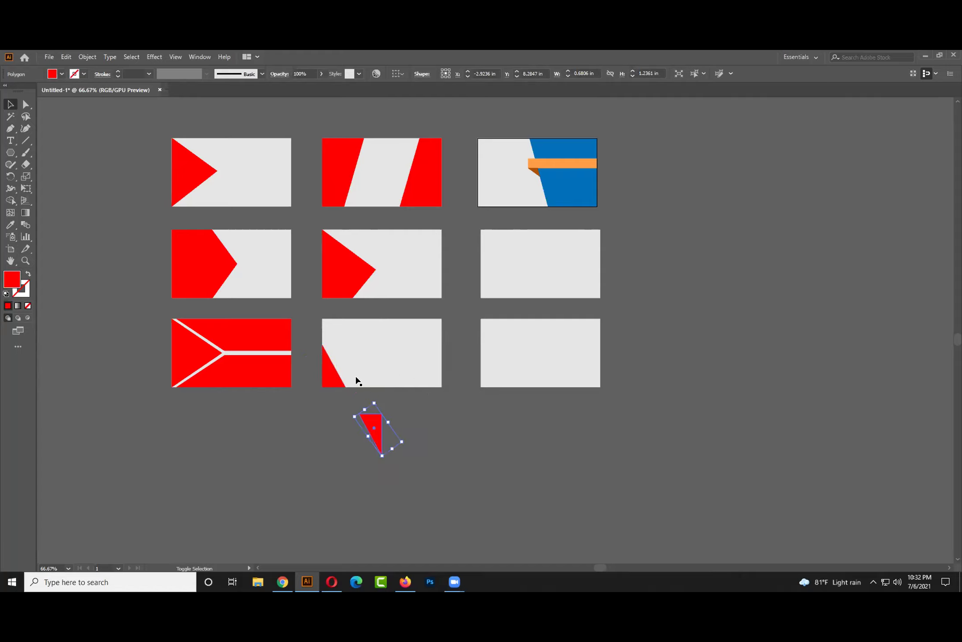
pyautogui.click(451, 451)
pyautogui.moveTo(375, 431); pyautogui.dragTo(436, 346)
pyautogui.click(452, 401)
# - Bring the whole card grid into view and launch the Snipping Tool
pyautogui.moveTo(450, 418); pyautogui.dragTo(481, 450)
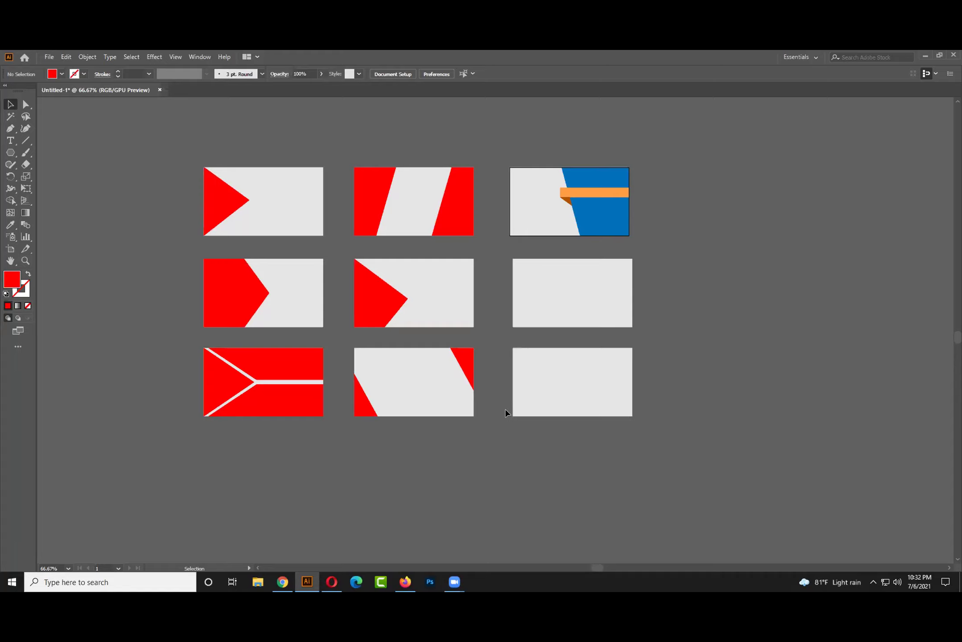
pyautogui.moveTo(505, 408); pyautogui.dragTo(628, 413)
pyautogui.scroll(1, 551, 404)
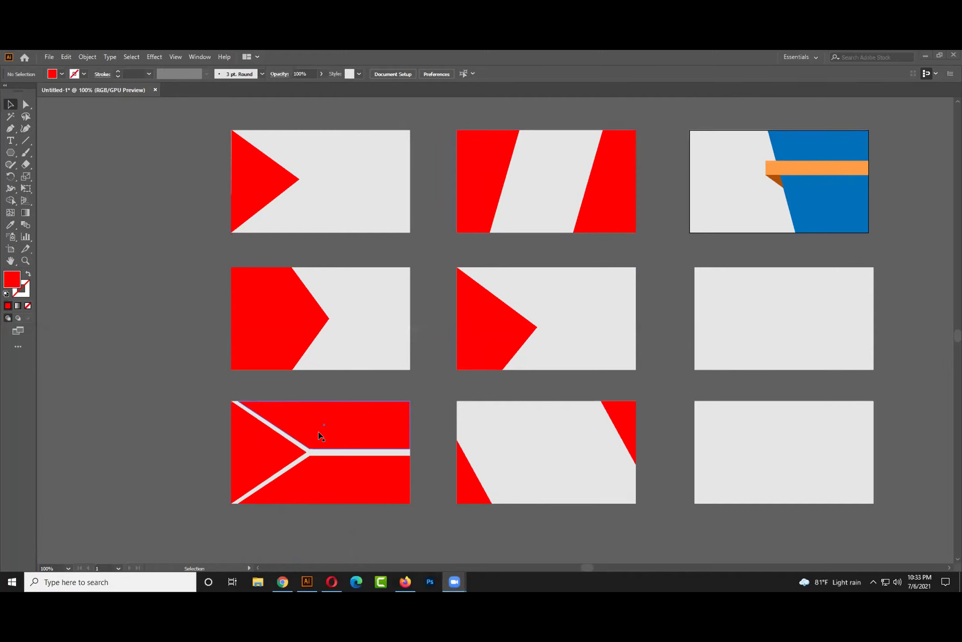
pyautogui.click(143, 583)
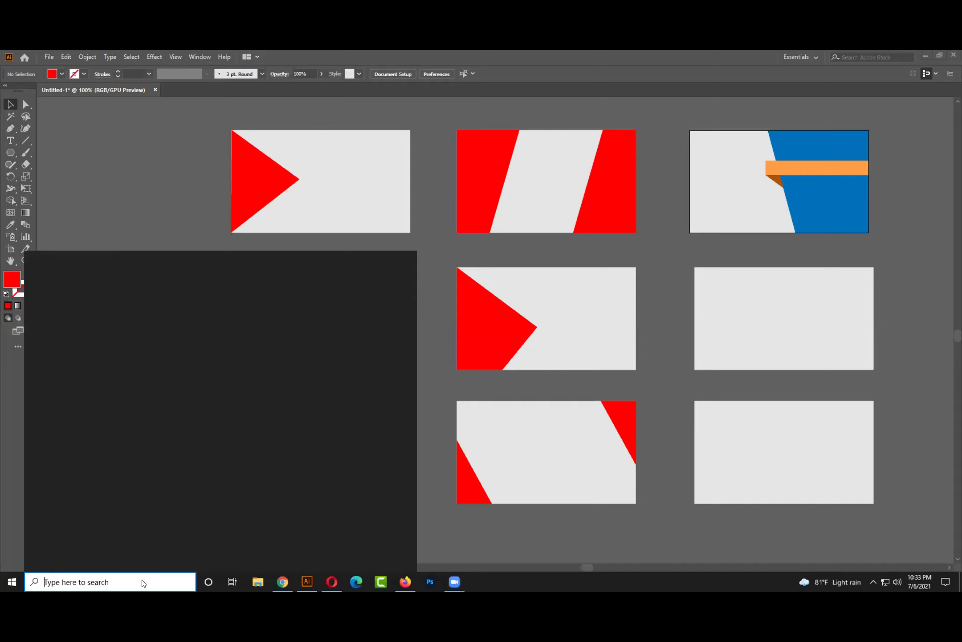
pyautogui.write('S')
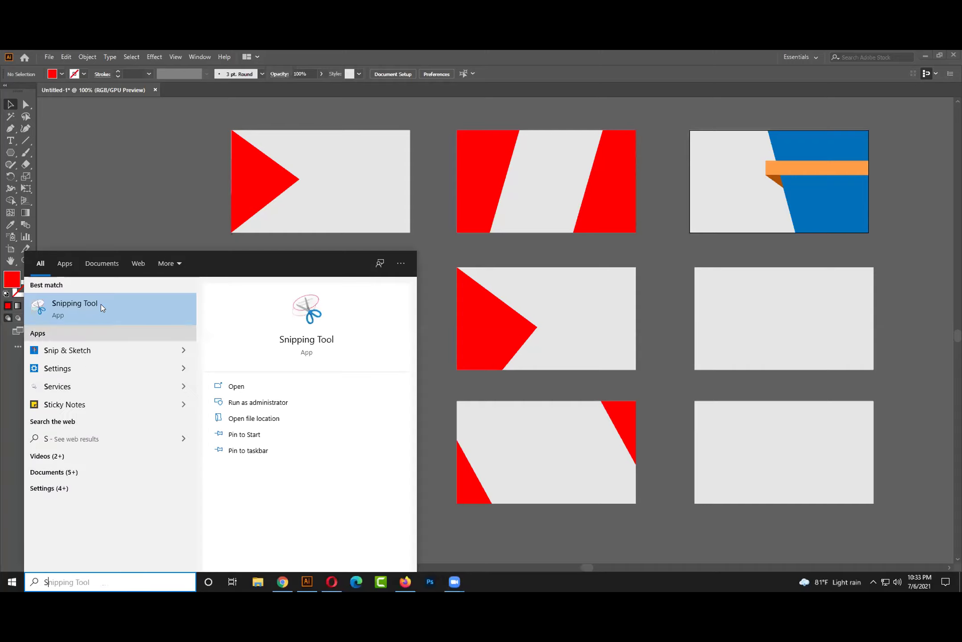
pyautogui.click(97, 300)
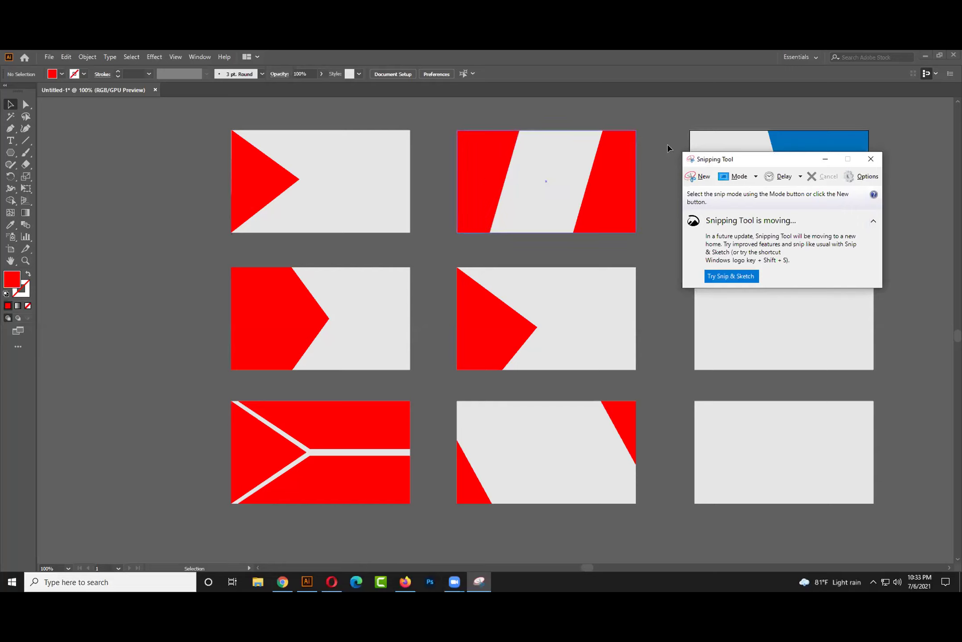
# - Capture a rectangular snip of the six red-and-grey cards in the first two columns
pyautogui.moveTo(721, 165); pyautogui.dragTo(709, 159)
pyautogui.click(692, 171)
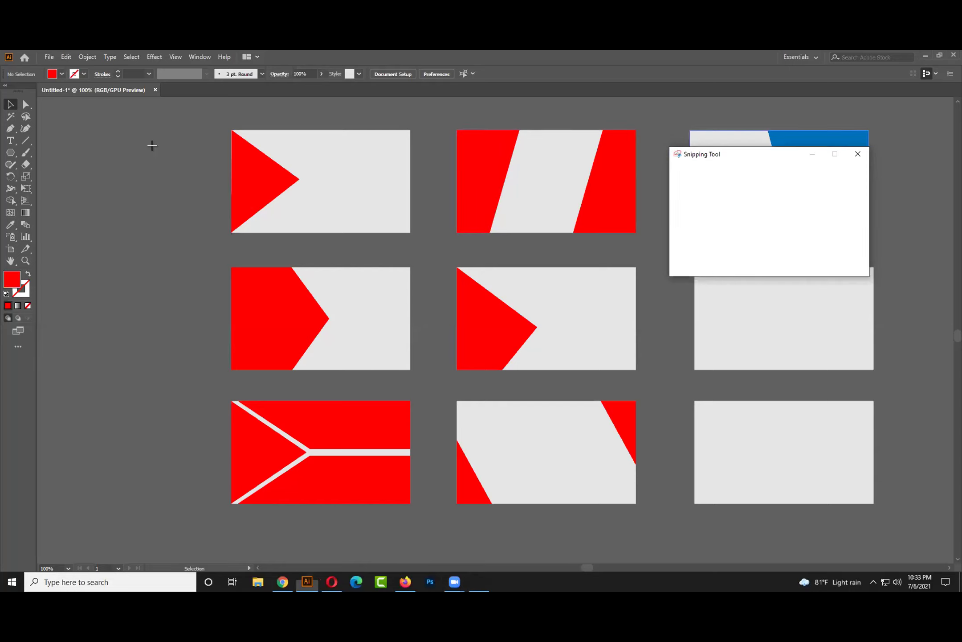
pyautogui.moveTo(223, 117); pyautogui.dragTo(651, 513)
pyautogui.click(651, 57)
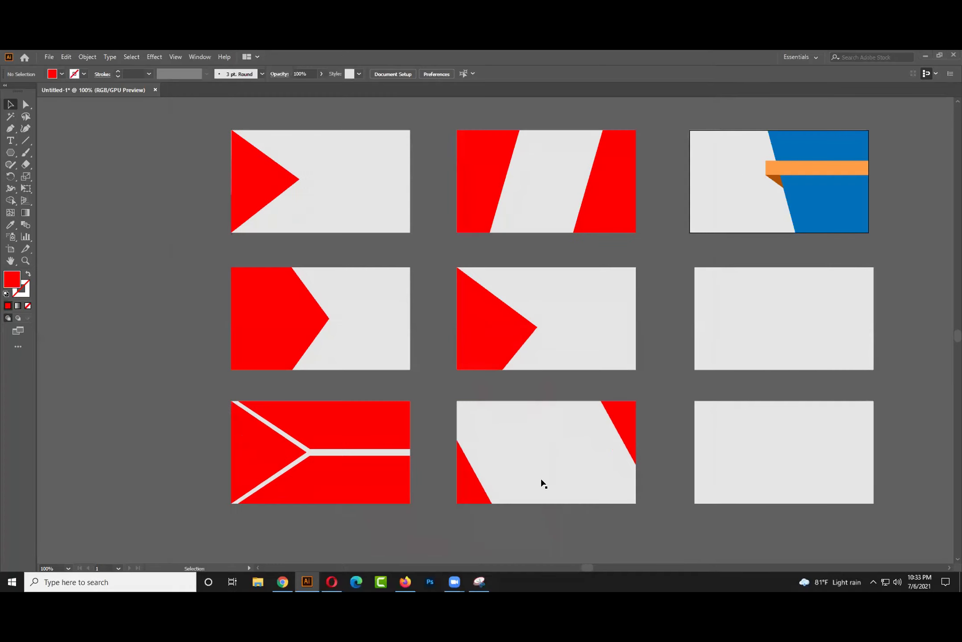
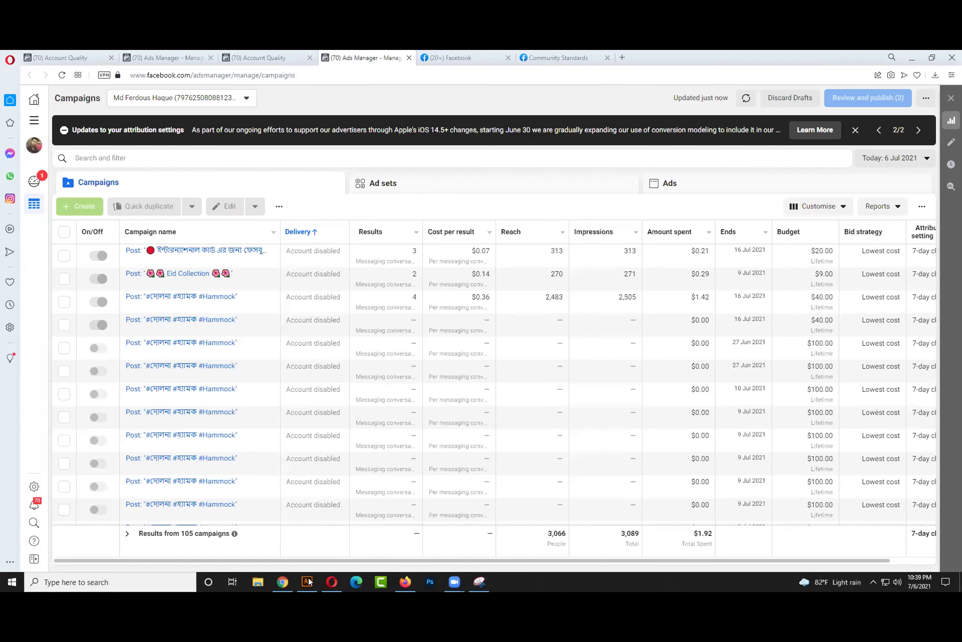
# - Switch back to Illustrator and select the grey background of the upper-left card
pyautogui.click(308, 584)
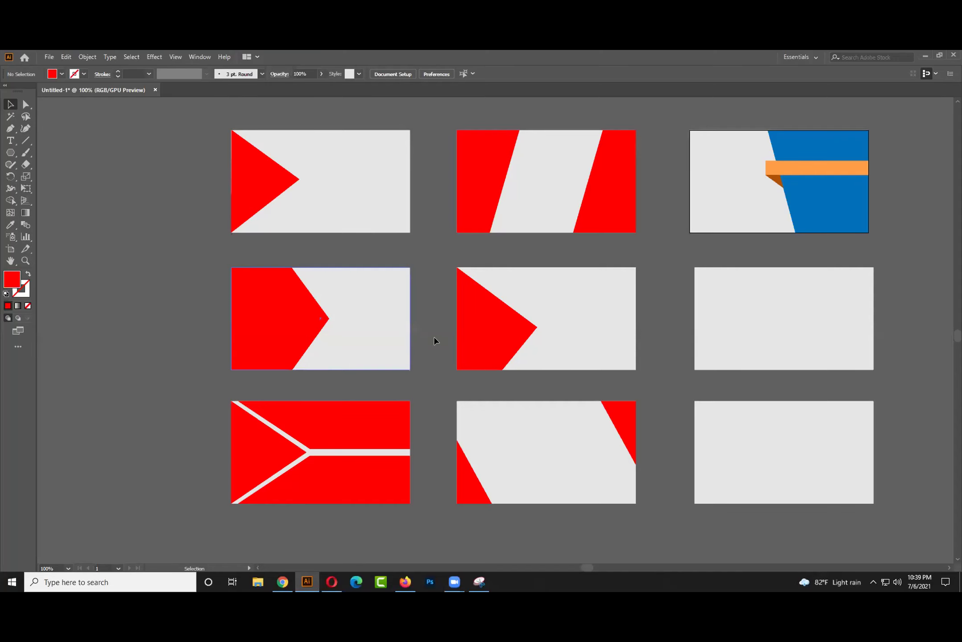
pyautogui.click(375, 214)
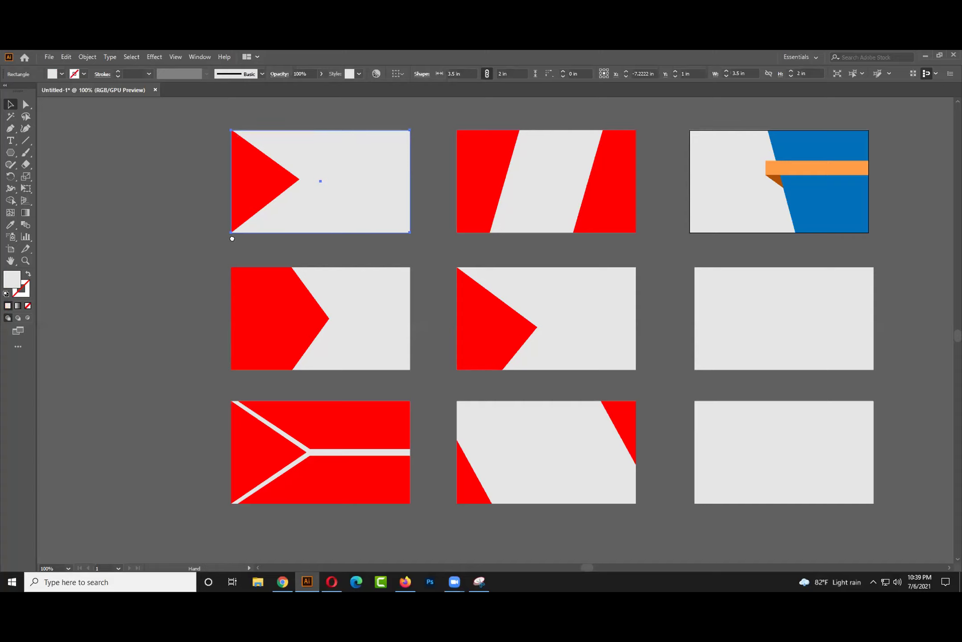
# - Try duplicating the upper-left card's grey background onto the empty canvas beside the grid
pyautogui.hscroll(-5, 232, 236)
pyautogui.moveTo(519, 182); pyautogui.dragTo(185, 280)
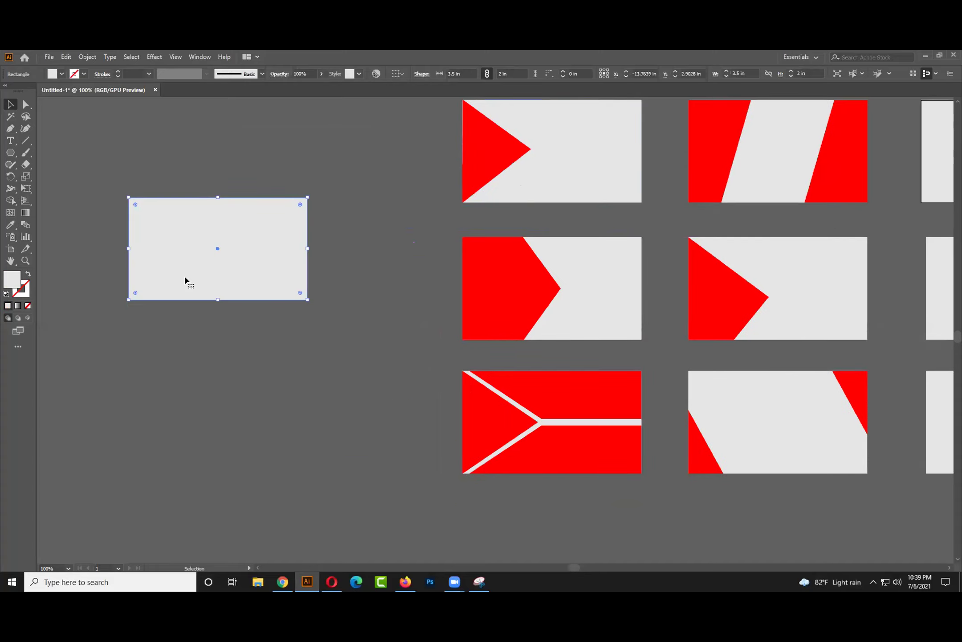
pyautogui.hotkey('ctrl', 'z')
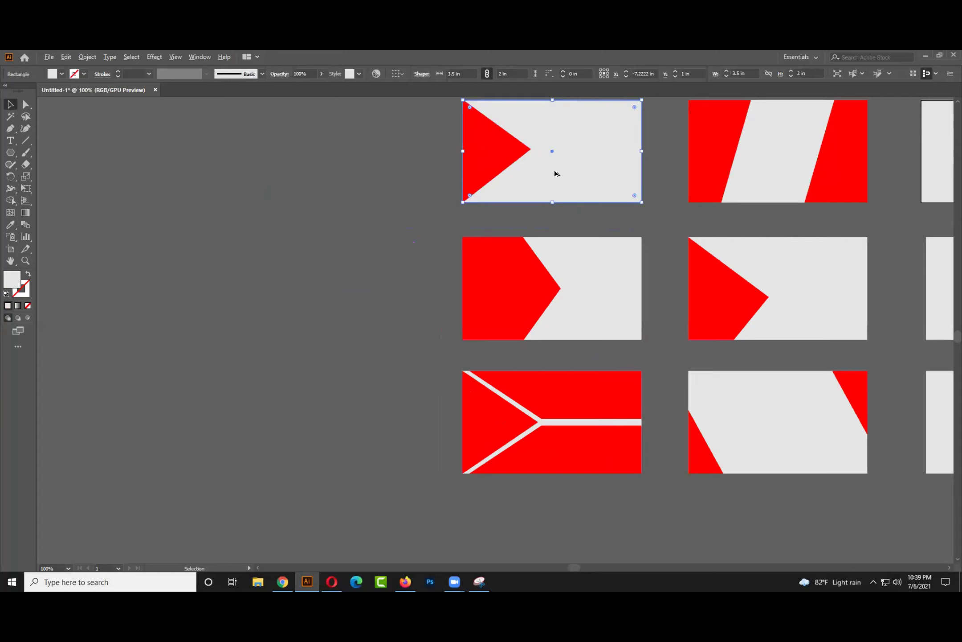
pyautogui.moveTo(556, 174); pyautogui.dragTo(290, 199)
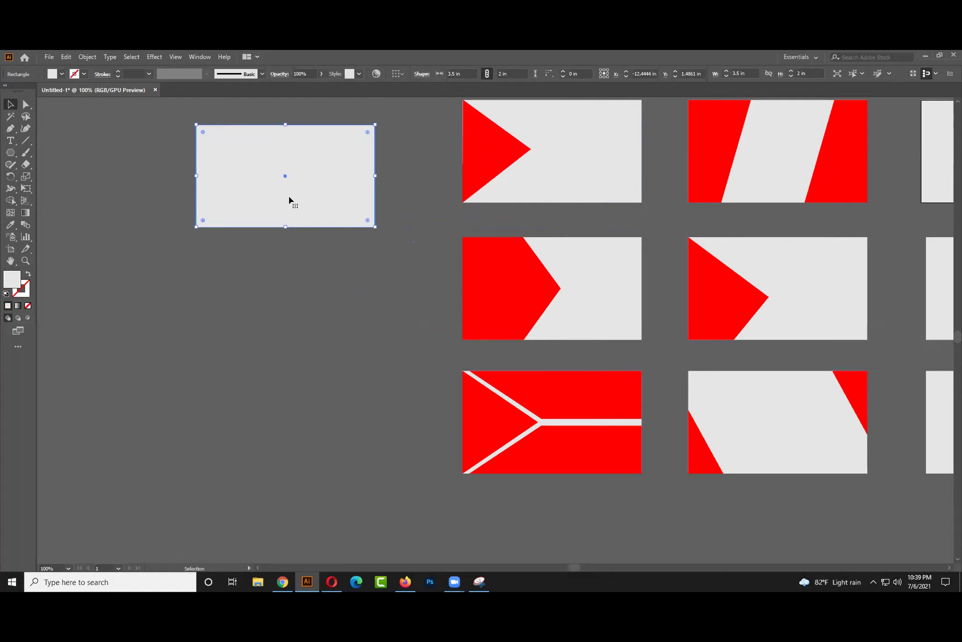
pyautogui.hotkey('ctrl', 'z')
pyautogui.moveTo(487, 167); pyautogui.dragTo(290, 192)
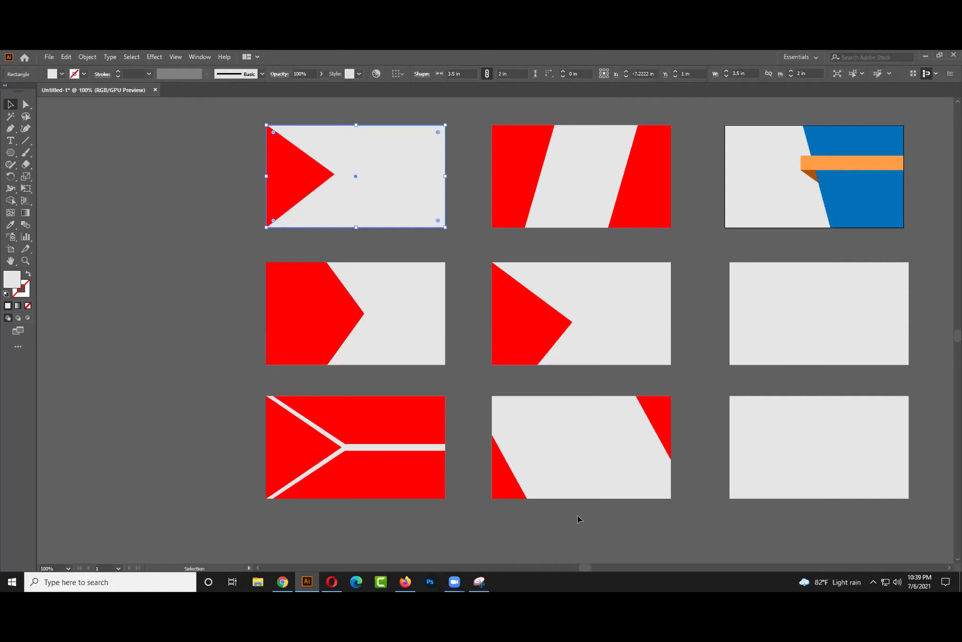
pyautogui.press('space')
pyautogui.moveTo(507, 419); pyautogui.dragTo(367, 424)
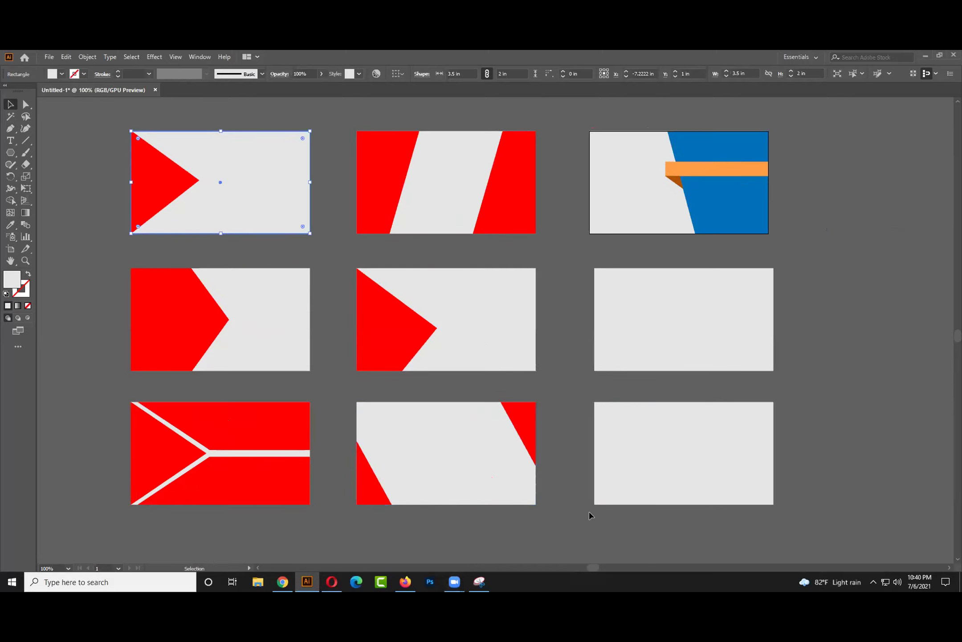
pyautogui.moveTo(591, 567); pyautogui.dragTo(571, 569)
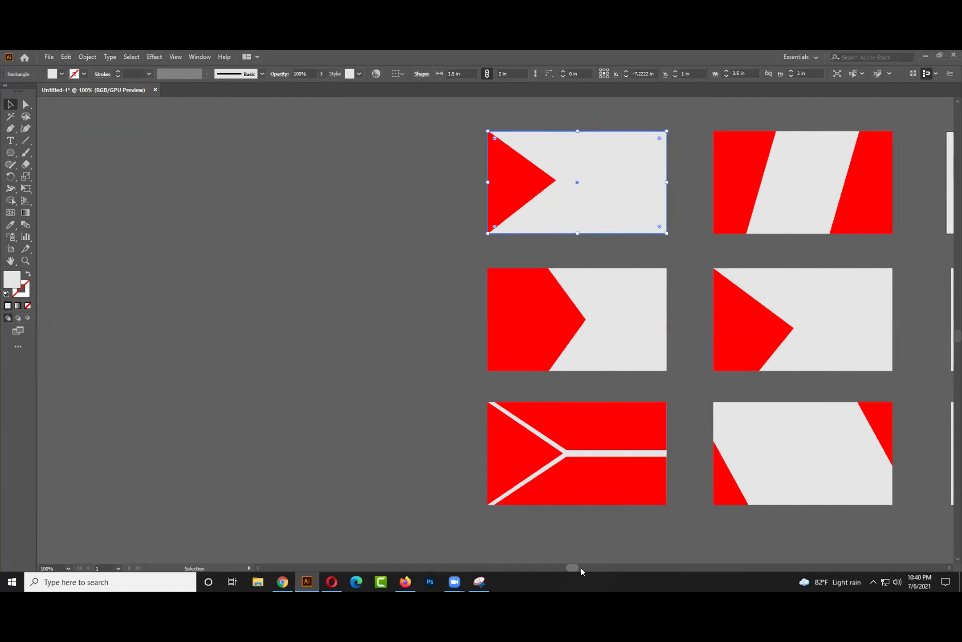
pyautogui.moveTo(581, 567); pyautogui.dragTo(599, 568)
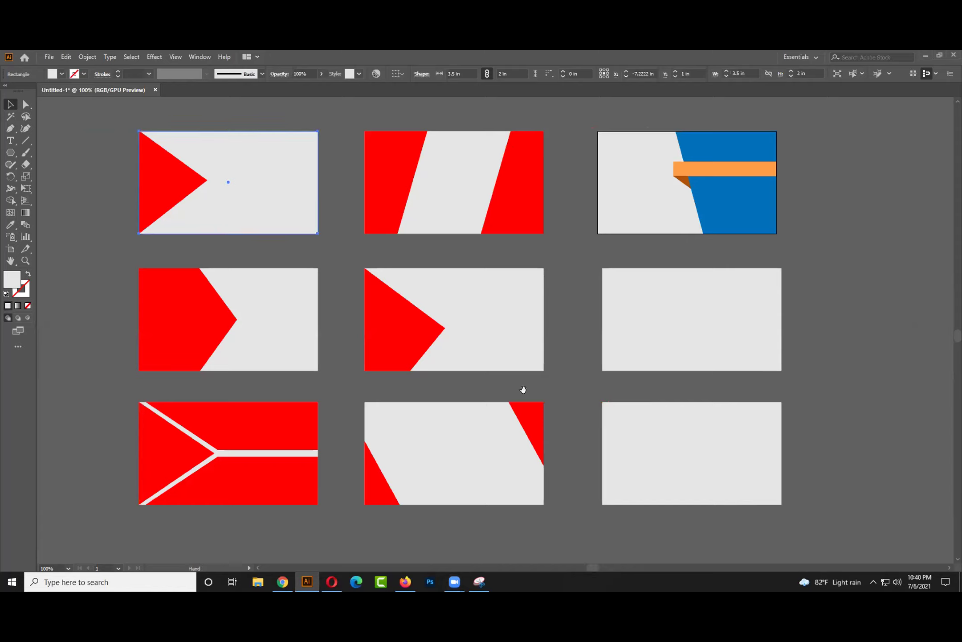
pyautogui.moveTo(522, 391); pyautogui.dragTo(543, 391)
pyautogui.moveTo(473, 385)
pyautogui.mouseDown()
pyautogui.moveTo(528, 389)
pyautogui.moveTo(488, 388)
pyautogui.mouseUp()
pyautogui.press('space')
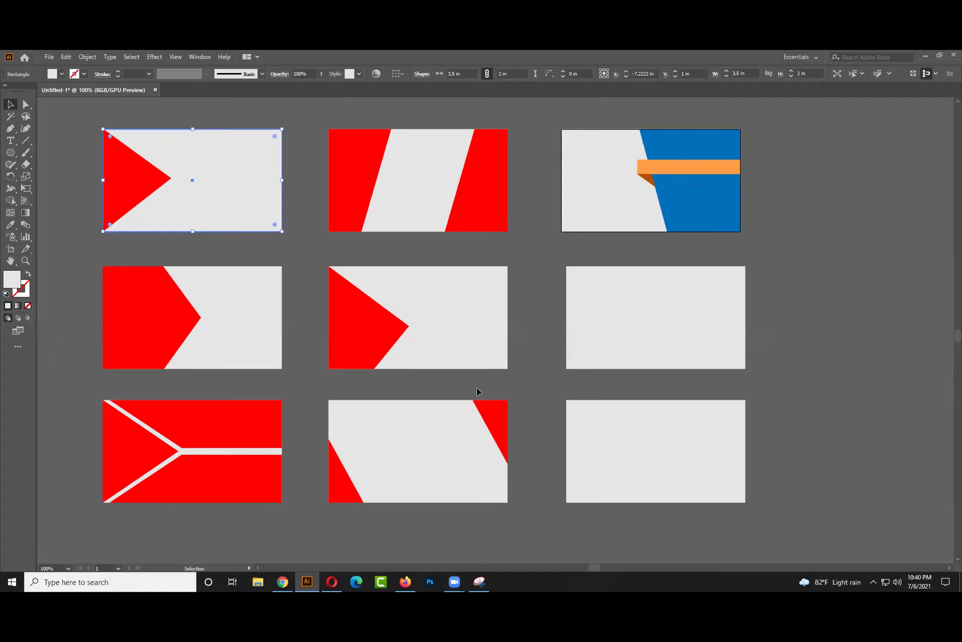
# - Shift the upper-left card's triangle tip slightly inward and down, and adjust the tip of the centre card's red shape
pyautogui.click(25, 104)
pyautogui.click(43, 136)
pyautogui.click(171, 178)
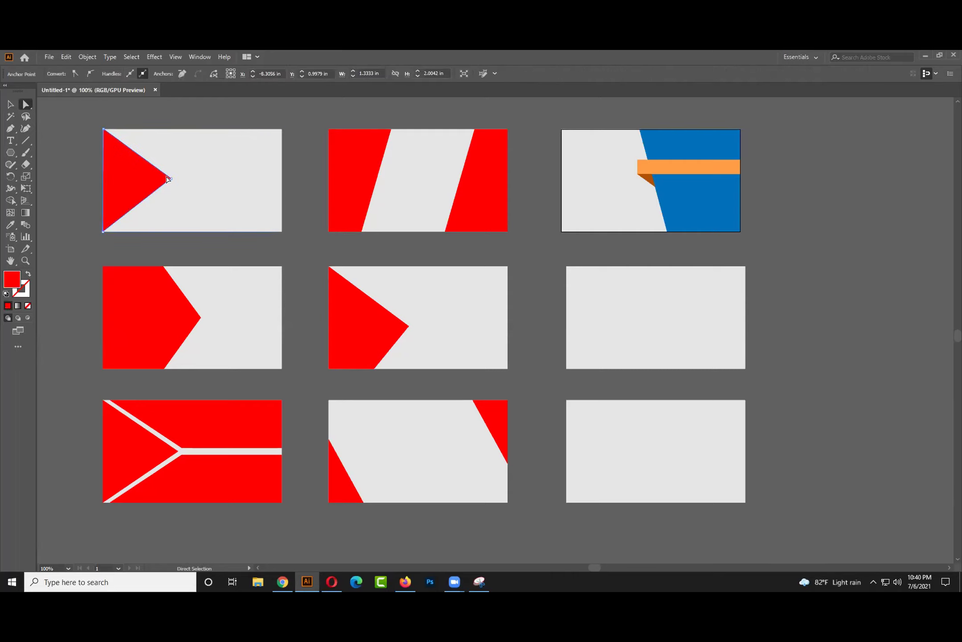
pyautogui.moveTo(171, 177)
pyautogui.mouseDown()
pyautogui.moveTo(182, 195)
pyautogui.moveTo(170, 174)
pyautogui.moveTo(175, 190)
pyautogui.mouseUp()
pyautogui.click(191, 178)
pyautogui.moveTo(168, 176); pyautogui.dragTo(163, 183)
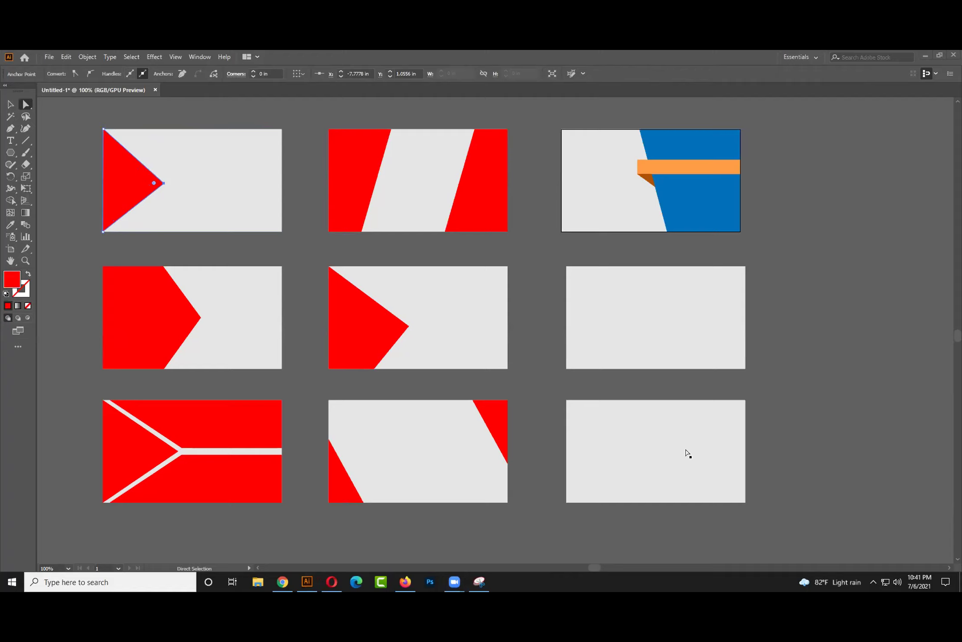
pyautogui.click(409, 325)
pyautogui.moveTo(410, 314)
pyautogui.mouseDown()
pyautogui.moveTo(422, 324)
pyautogui.moveTo(416, 306)
pyautogui.mouseUp()
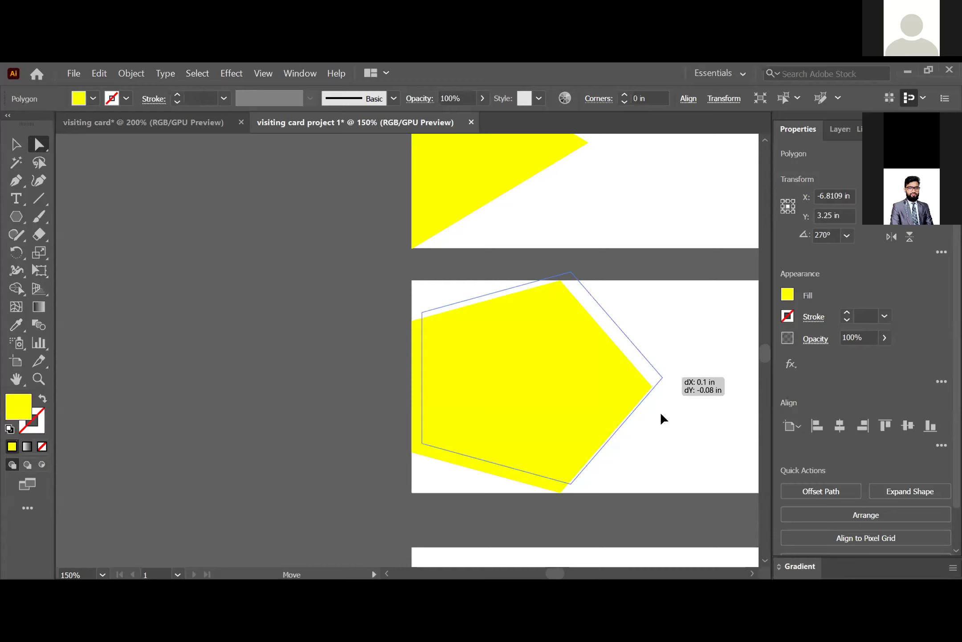
# - Pull only the rightmost anchor point of the yellow pentagon outward across the white card
pyautogui.moveTo(662, 419); pyautogui.dragTo(621, 449)
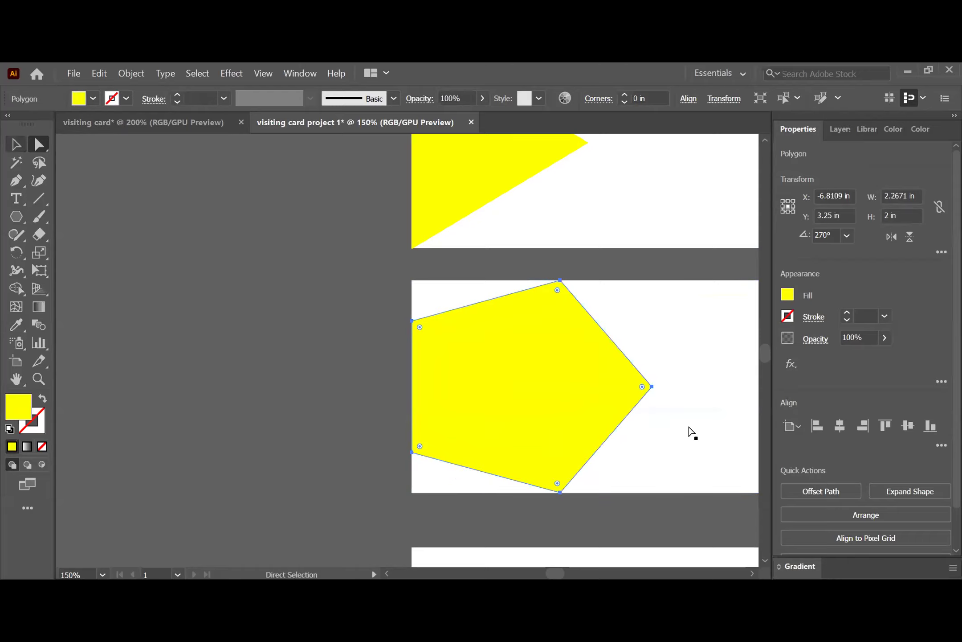
pyautogui.click(652, 387)
pyautogui.moveTo(652, 387); pyautogui.dragTo(681, 390)
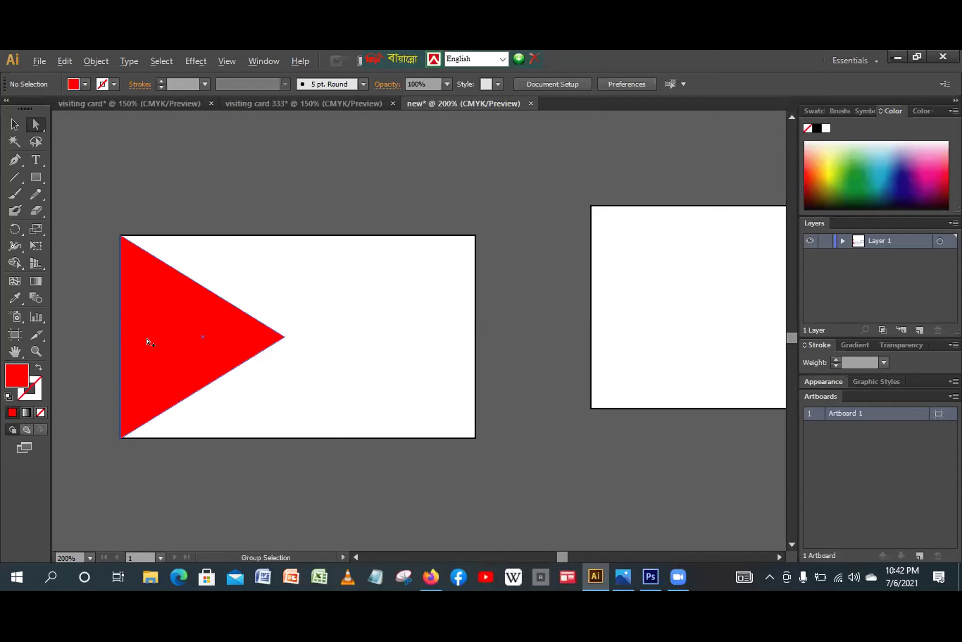
# - Duplicate the red triangle twice across the white card, positioning the second copy against the tip of the first
pyautogui.moveTo(142, 337); pyautogui.dragTo(197, 346)
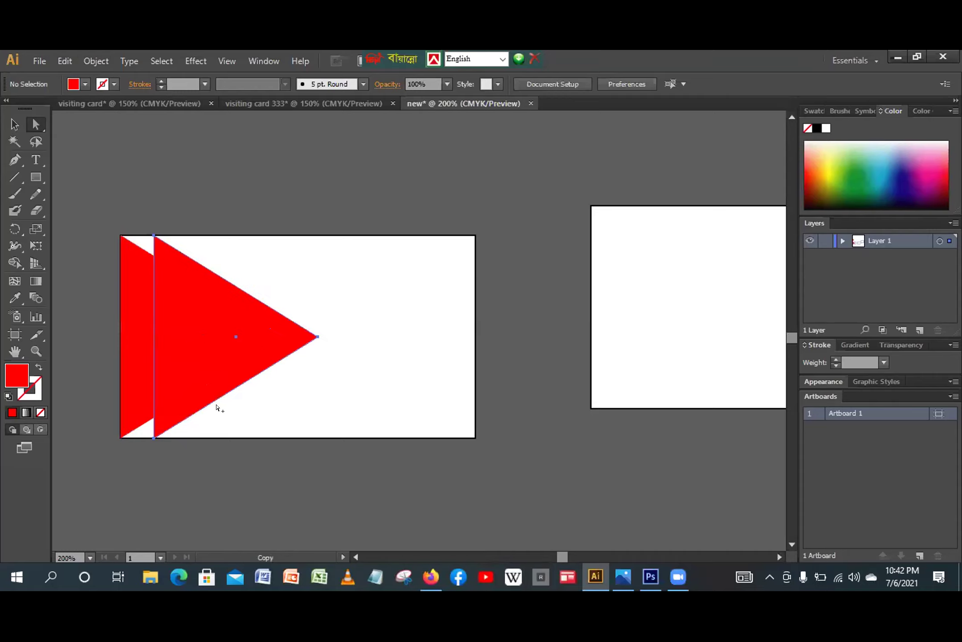
pyautogui.click(183, 338)
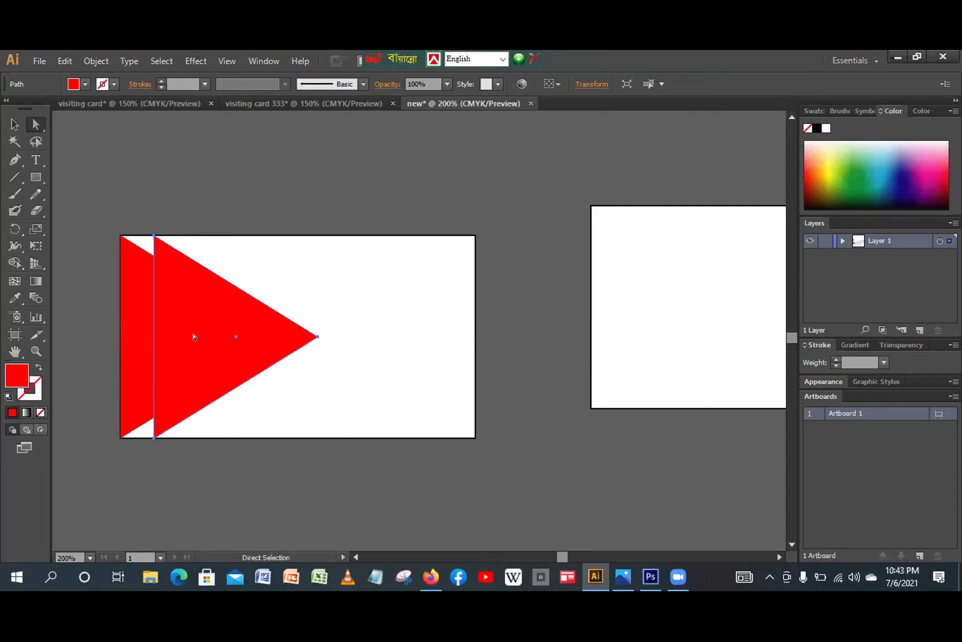
pyautogui.moveTo(196, 335); pyautogui.dragTo(333, 327)
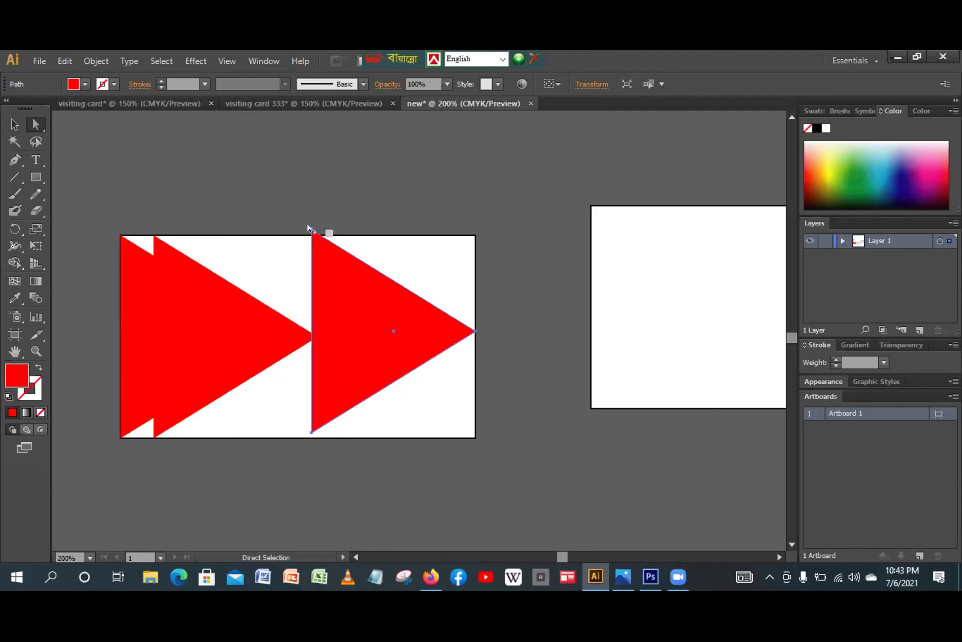
pyautogui.moveTo(312, 230); pyautogui.dragTo(317, 245)
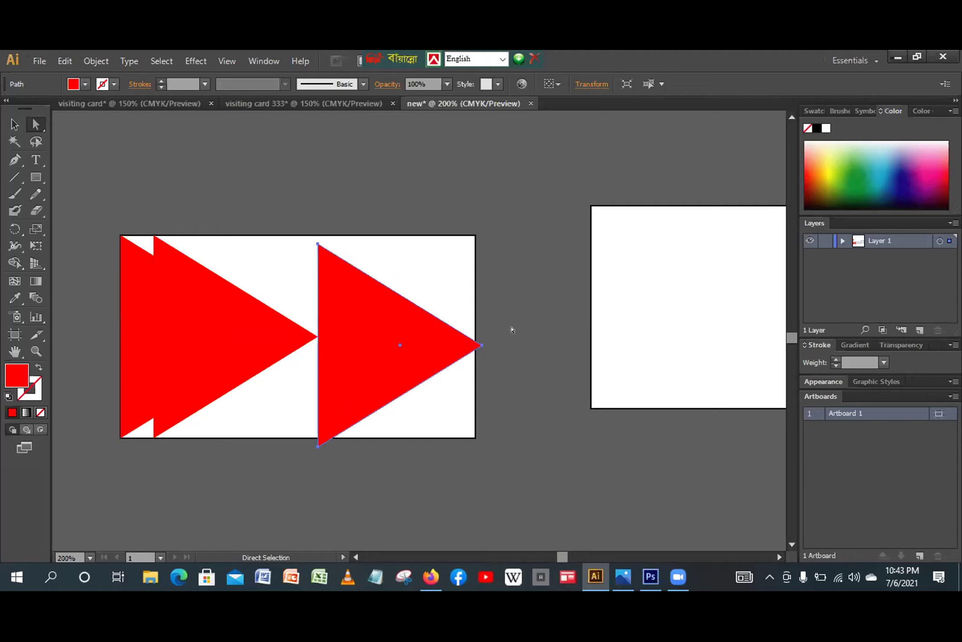
pyautogui.keyDown('shift'); pyautogui.click(297, 327); pyautogui.keyUp('shift')
pyautogui.click(15, 124)
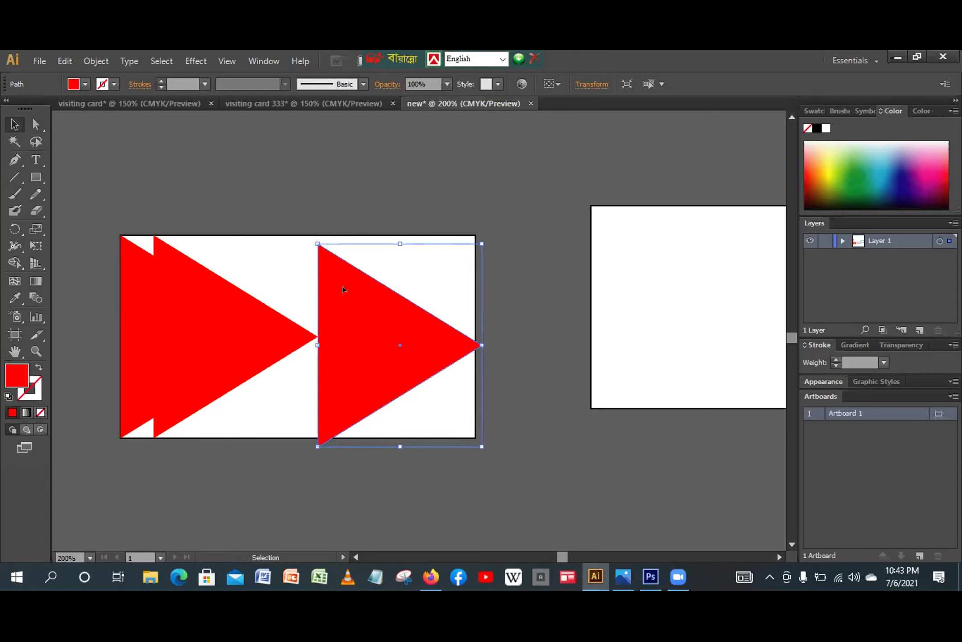
# - Delete both duplicated red triangles from the white card, keeping only the original at its edge
pyautogui.moveTo(341, 267); pyautogui.dragTo(355, 280)
pyautogui.press('Delete')
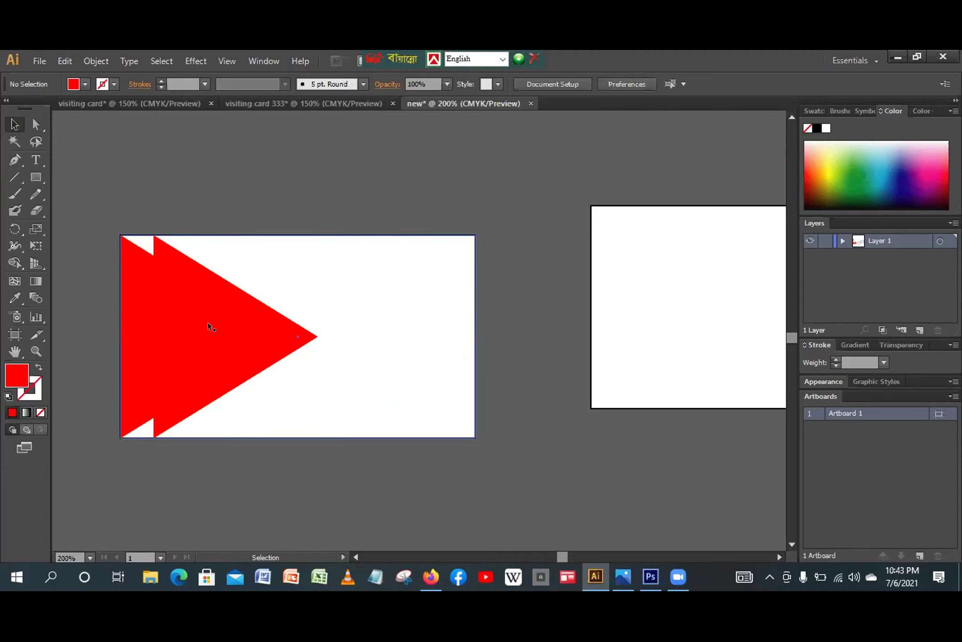
pyautogui.click(207, 321)
pyautogui.press('Delete')
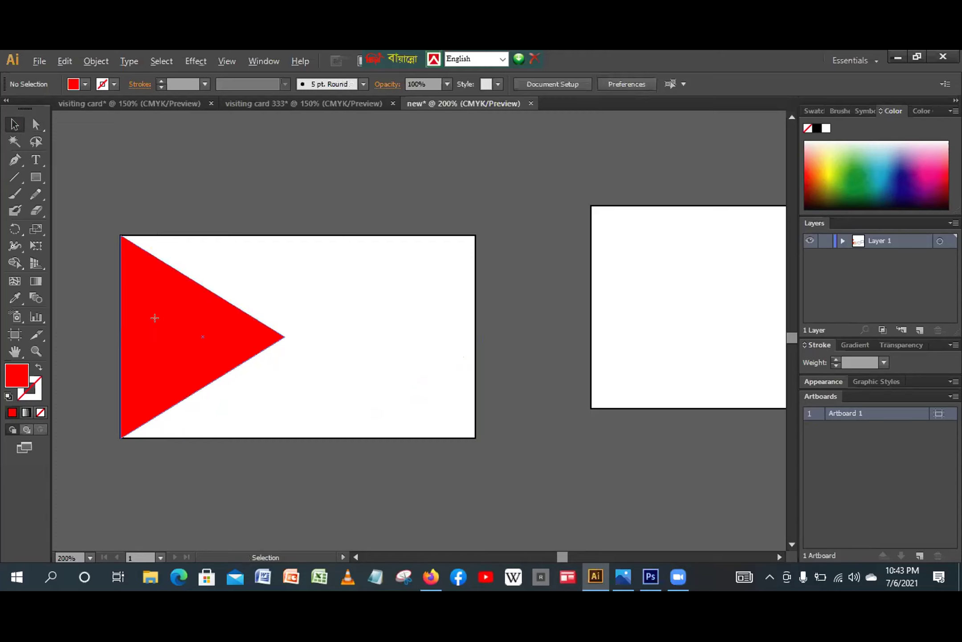
# - Duplicate the red triangle toward the card's middle, add a second slightly offset copy, and rotate that copy about half a turn
pyautogui.moveTo(285, 337); pyautogui.dragTo(384, 342)
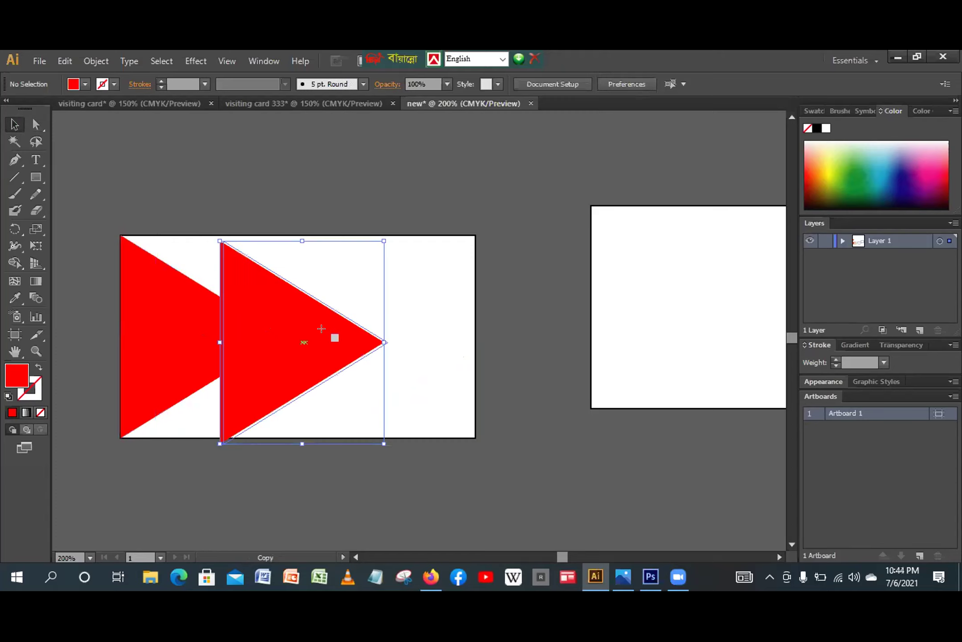
pyautogui.moveTo(322, 329); pyautogui.dragTo(325, 328)
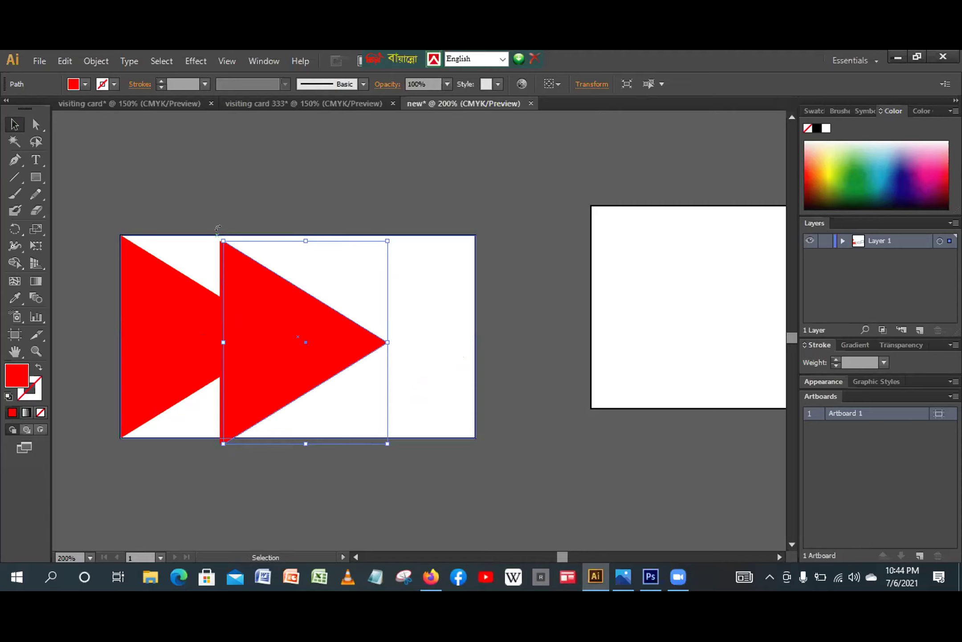
pyautogui.moveTo(219, 228); pyautogui.dragTo(219, 235)
pyautogui.moveTo(217, 236); pyautogui.dragTo(219, 234)
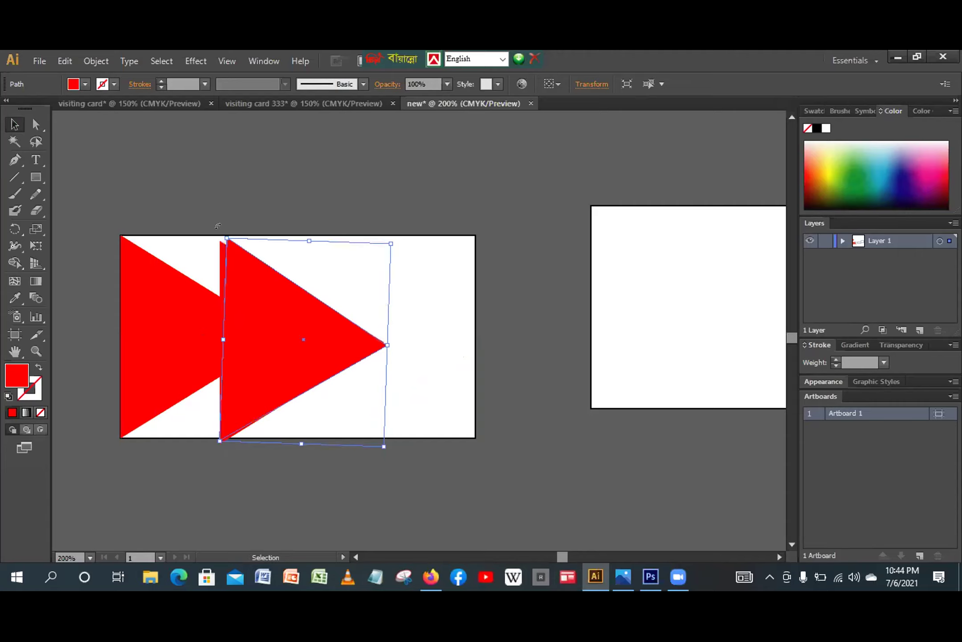
pyautogui.moveTo(219, 225)
pyautogui.mouseDown()
pyautogui.moveTo(355, 250)
pyautogui.moveTo(401, 271)
pyautogui.moveTo(421, 406)
pyautogui.mouseUp()
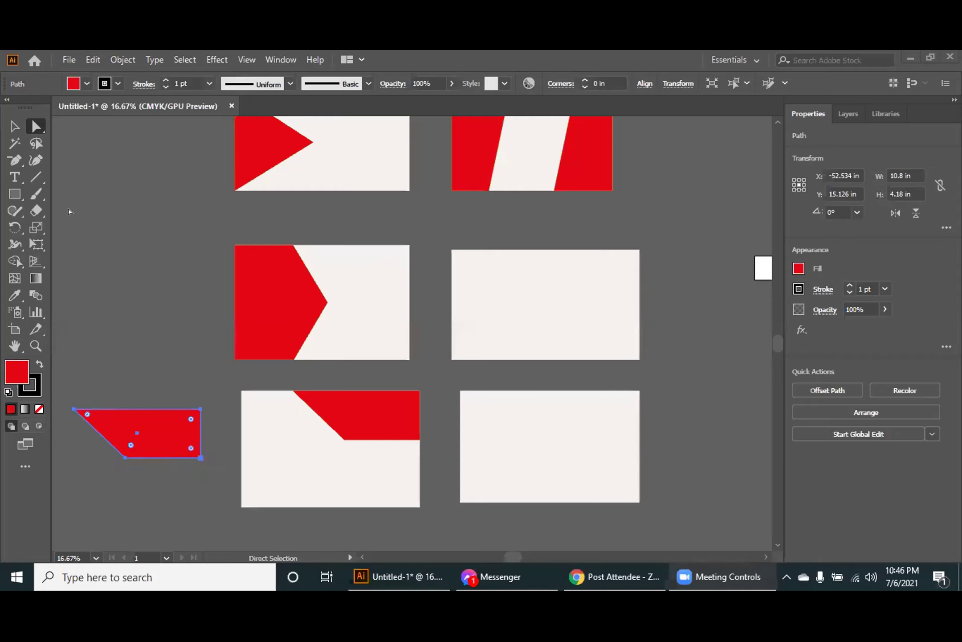
pyautogui.click(14, 126)
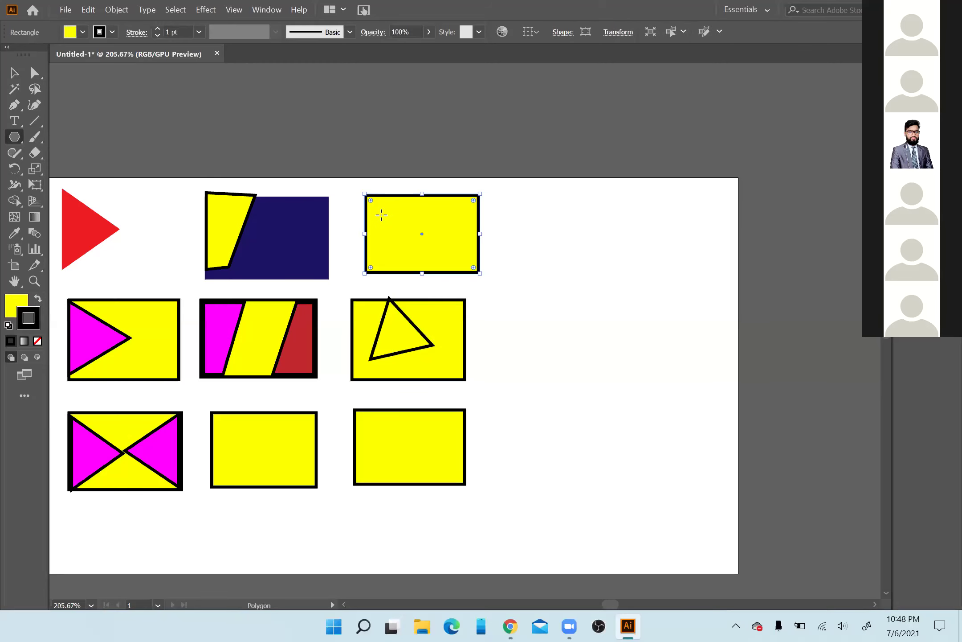
# - Draw a small triangle with the Polygon tool over the top-right yellow card's upper-left corner, and shift that card slightly right and down
pyautogui.moveTo(407, 229)
pyautogui.mouseDown()
pyautogui.moveTo(430, 232)
pyautogui.moveTo(408, 221)
pyautogui.mouseUp()
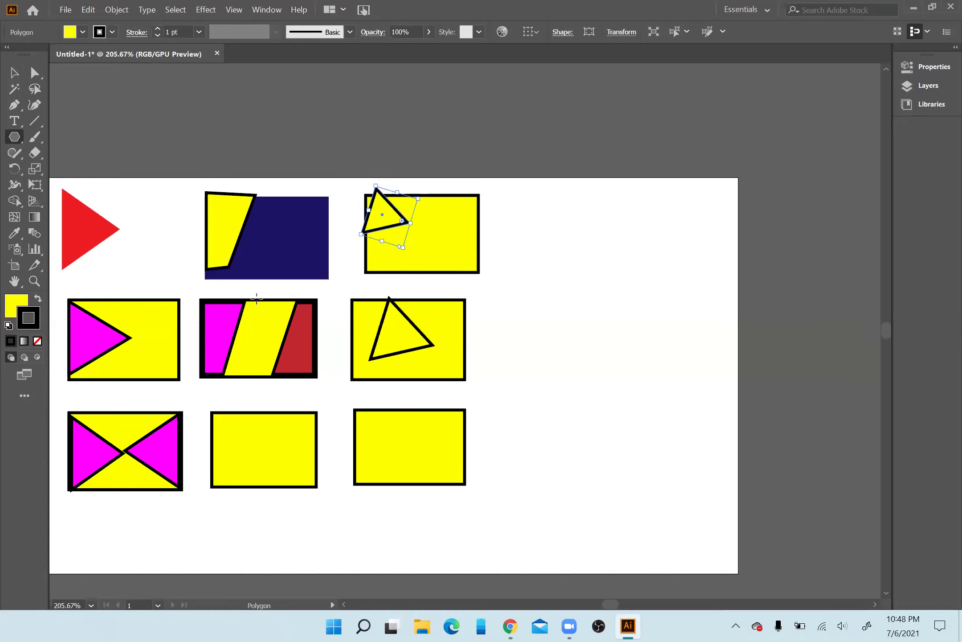
pyautogui.press('v')
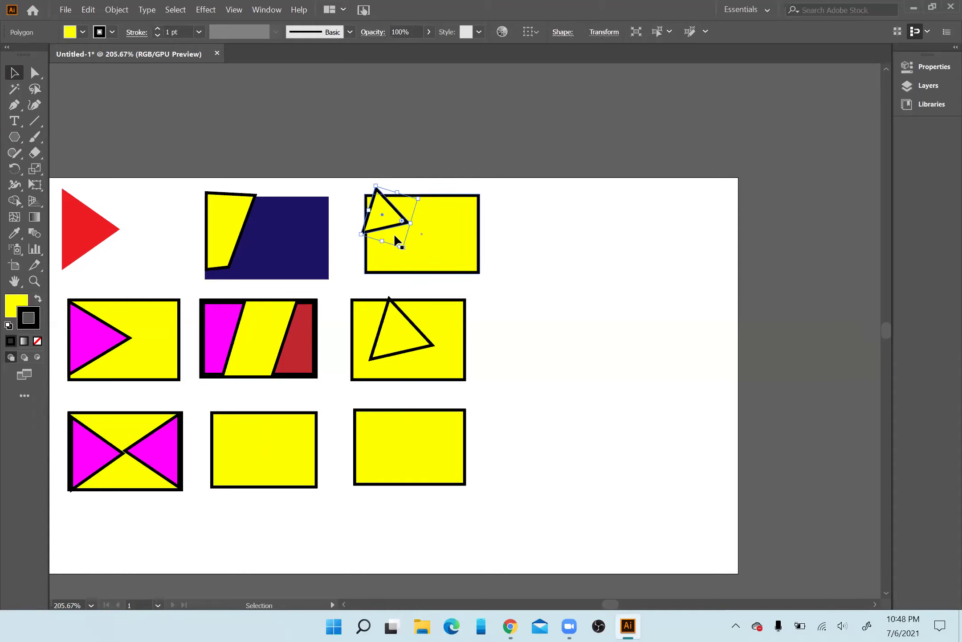
pyautogui.moveTo(400, 238)
pyautogui.mouseDown()
pyautogui.moveTo(421, 247)
pyautogui.moveTo(411, 244)
pyautogui.mouseUp()
# - Remove the outline from the small triangle by clearing its stroke weight
pyautogui.click(382, 215)
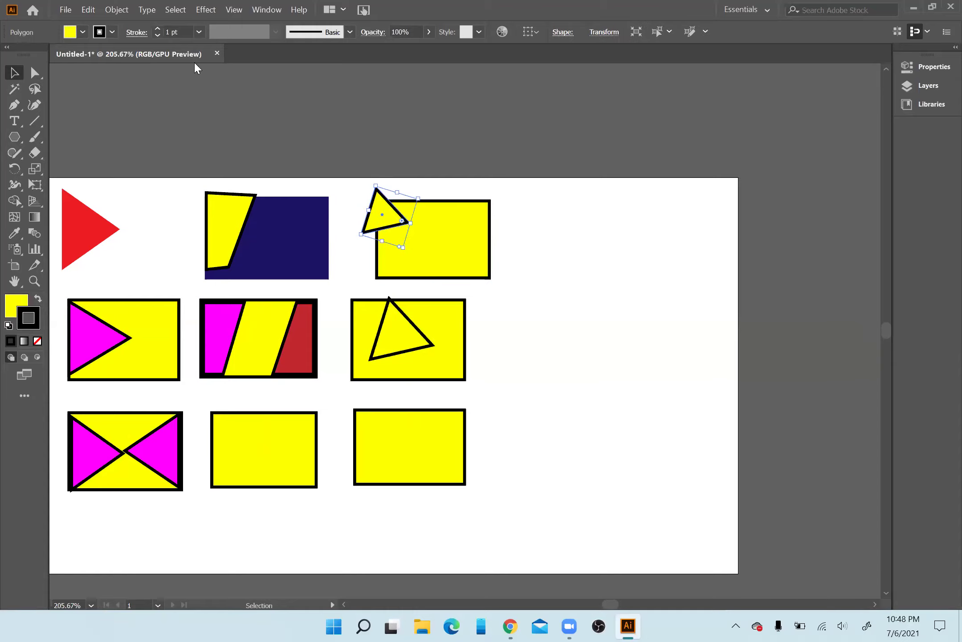
pyautogui.click(185, 31)
pyautogui.press('BackSpace')
pyautogui.press('BackSpace')
pyautogui.press('BackSpace')
pyautogui.press('BackSpace')
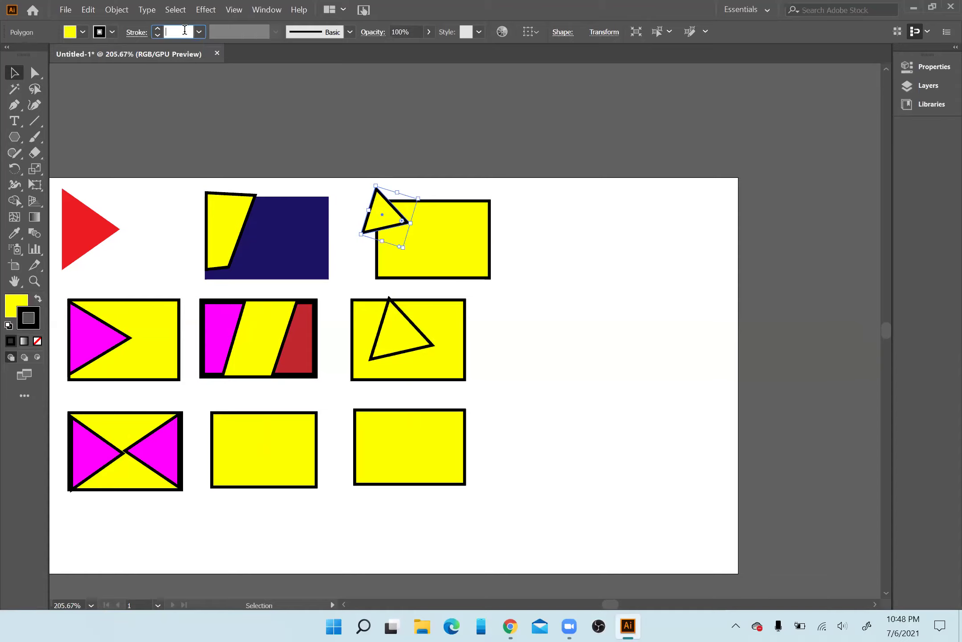
pyautogui.press('Return')
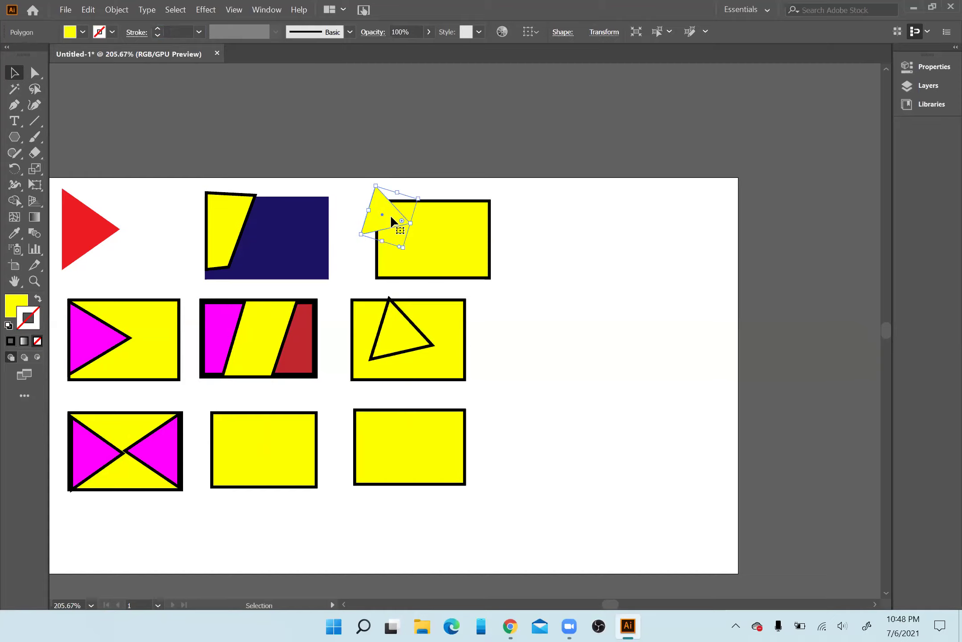
# - Try to set the stroke weight of all the shapes on the artboard to 0 pt at once
pyautogui.moveTo(609, 202)
pyautogui.mouseDown()
pyautogui.moveTo(432, 242)
pyautogui.moveTo(62, 362)
pyautogui.moveTo(43, 423)
pyautogui.moveTo(255, 531)
pyautogui.moveTo(306, 521)
pyautogui.mouseUp()
pyautogui.click(173, 33)
pyautogui.write('0')
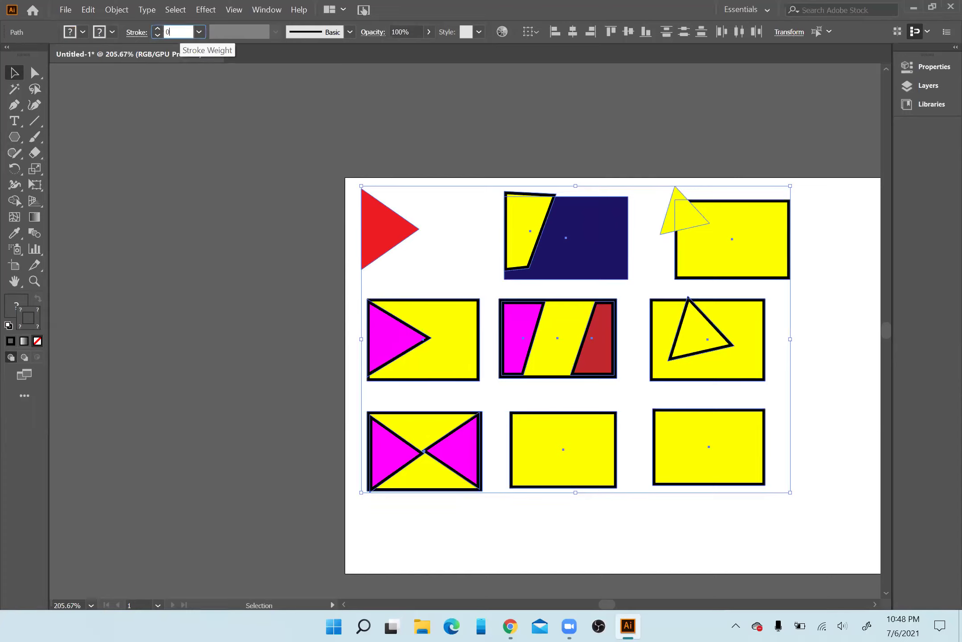
pyautogui.press('Return')
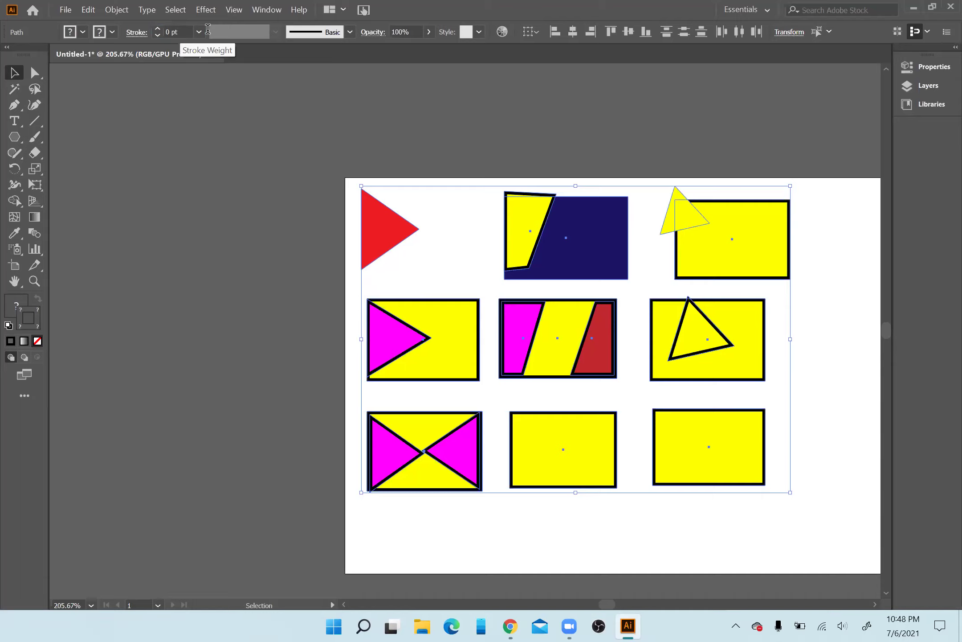
pyautogui.press('Return')
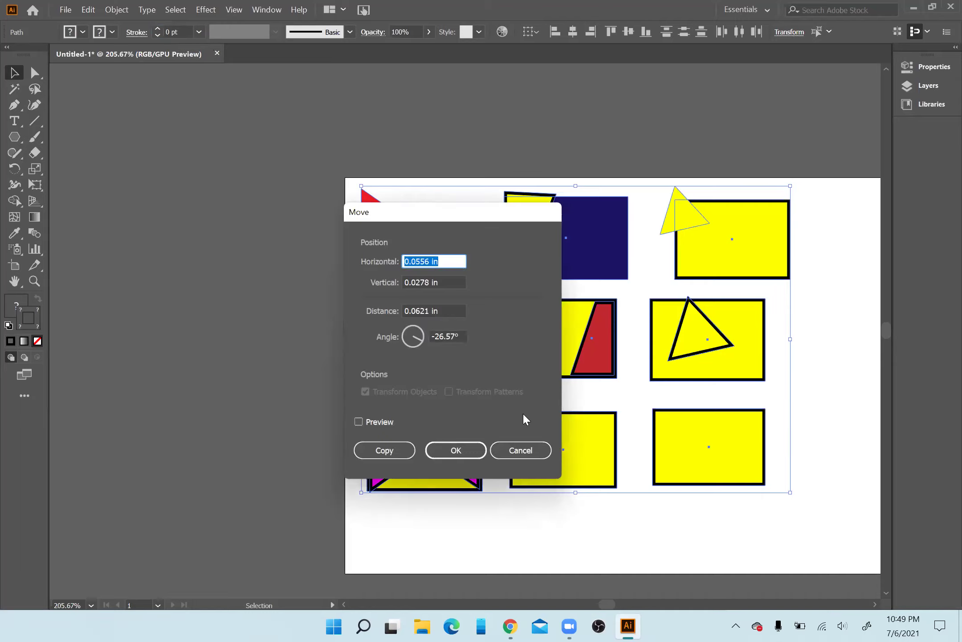
pyautogui.click(517, 450)
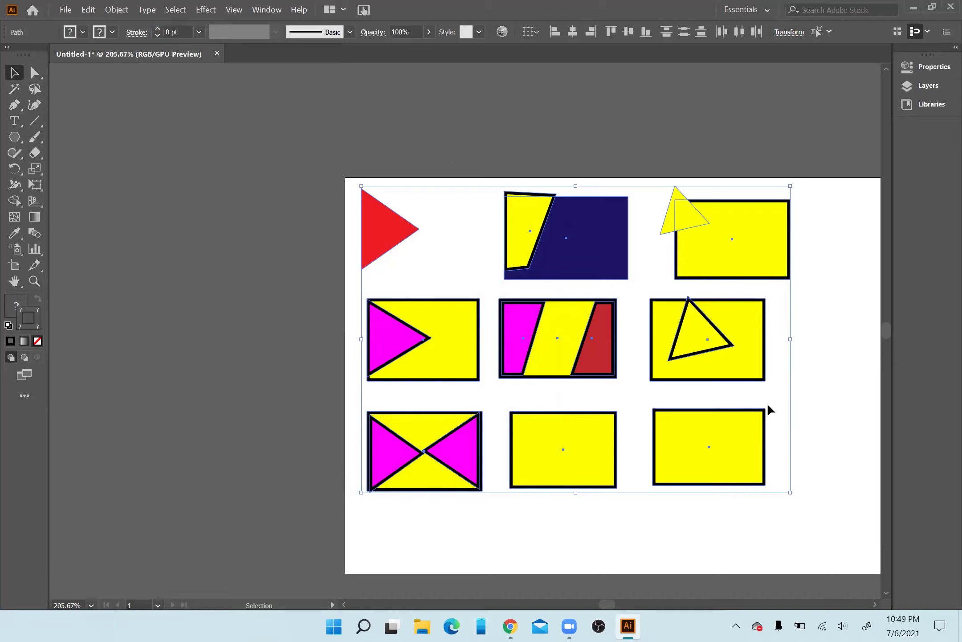
pyautogui.click(828, 483)
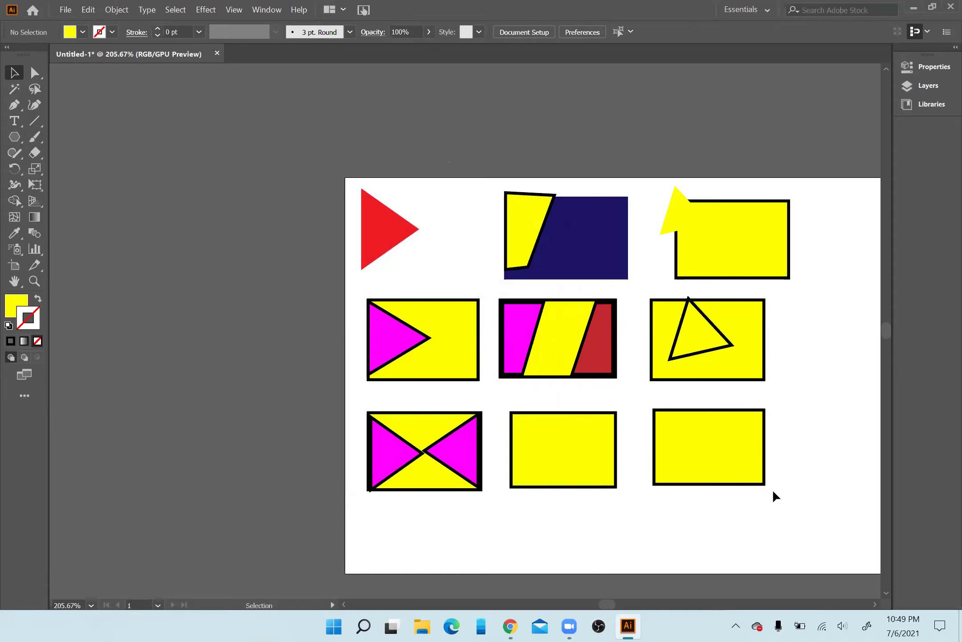
# - Set the stroke of all shapes in the lower two rows to 0, and open the stroke weight of the top row's blue and yellow cards
pyautogui.moveTo(770, 492); pyautogui.dragTo(377, 301)
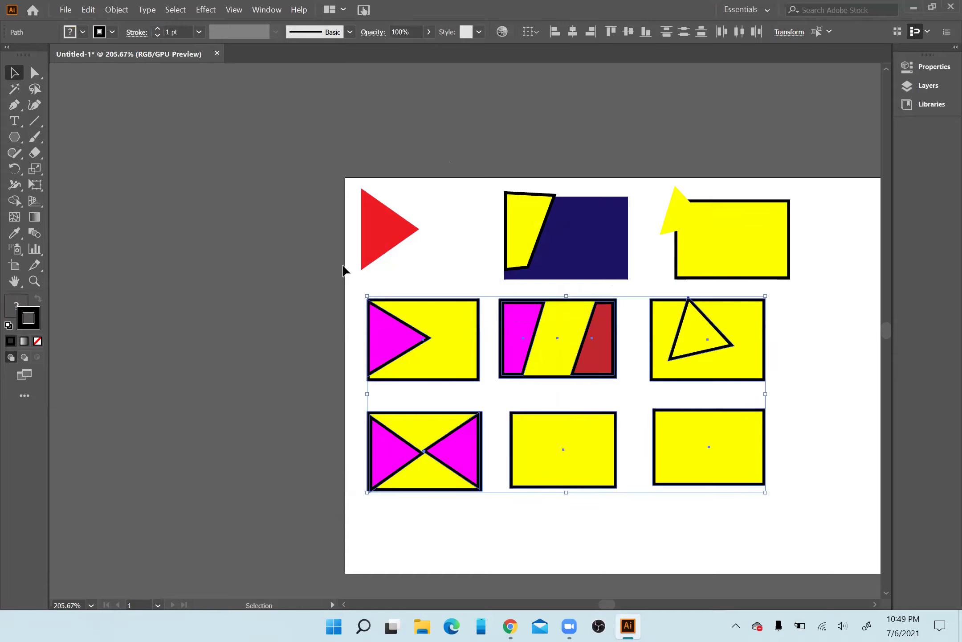
pyautogui.click(170, 31)
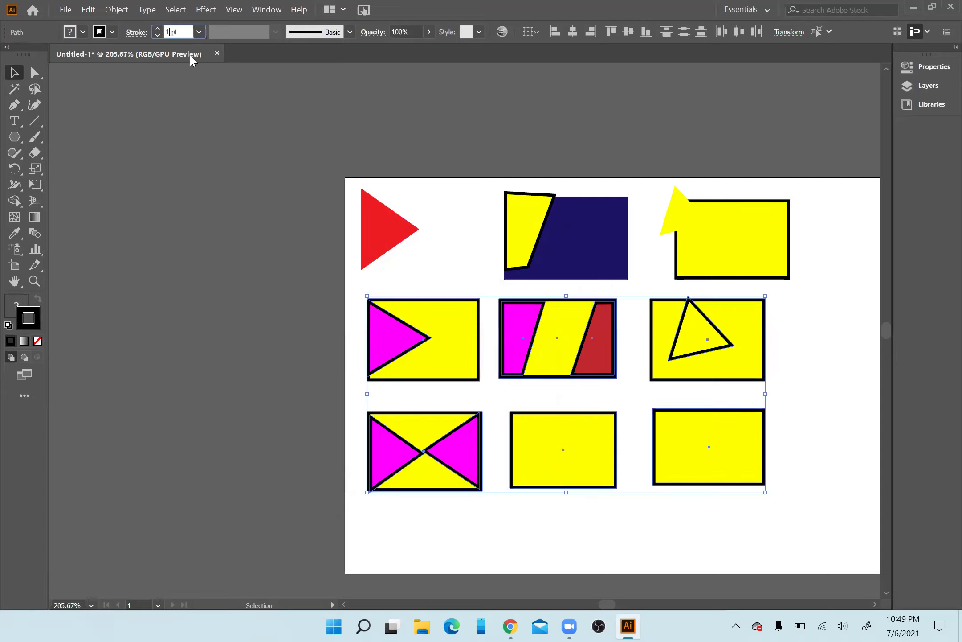
pyautogui.press('BackSpace')
pyautogui.write('0')
pyautogui.press('Return')
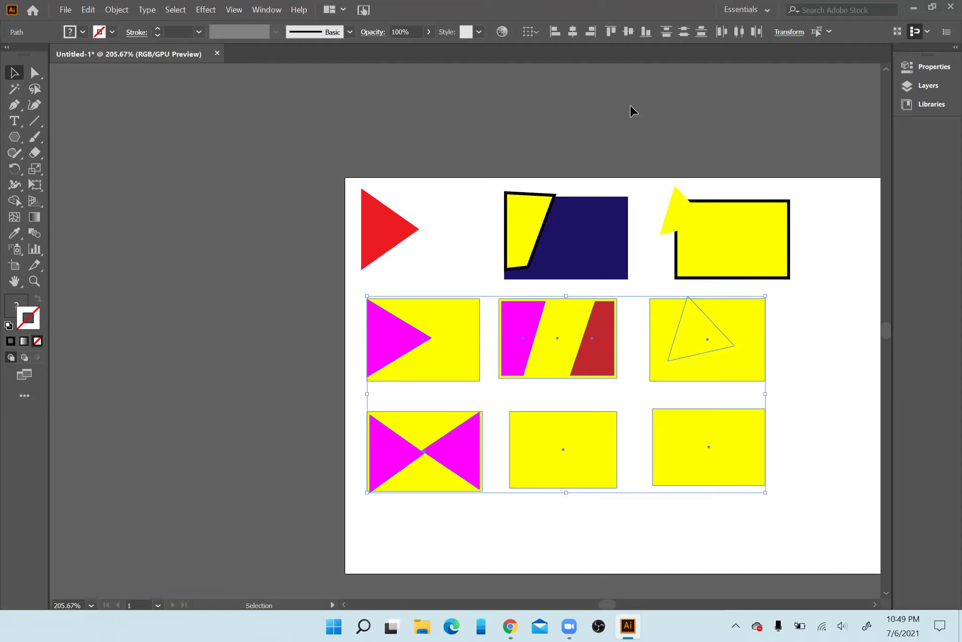
pyautogui.moveTo(800, 190); pyautogui.dragTo(492, 291)
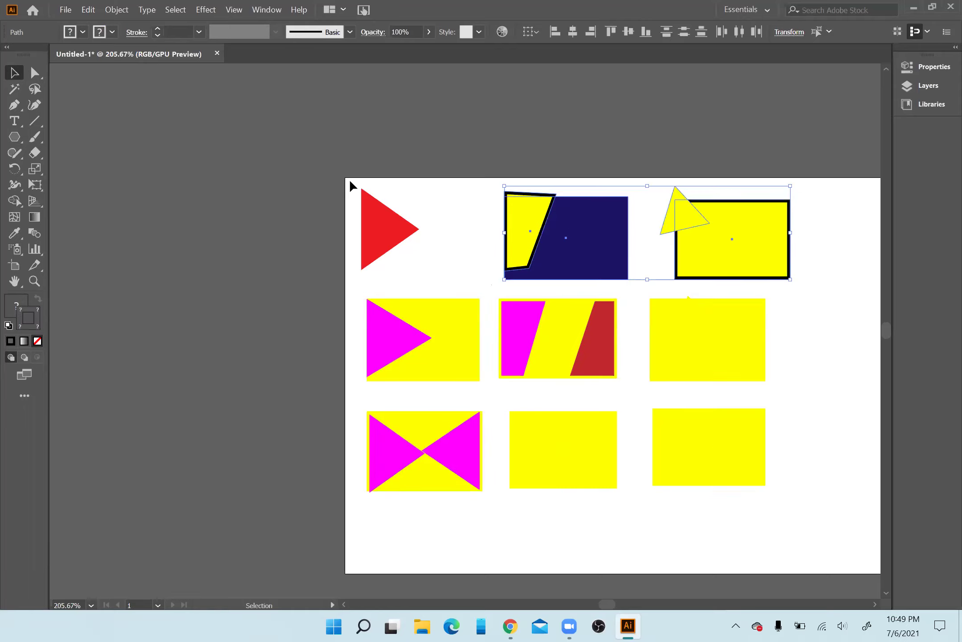
pyautogui.click(169, 30)
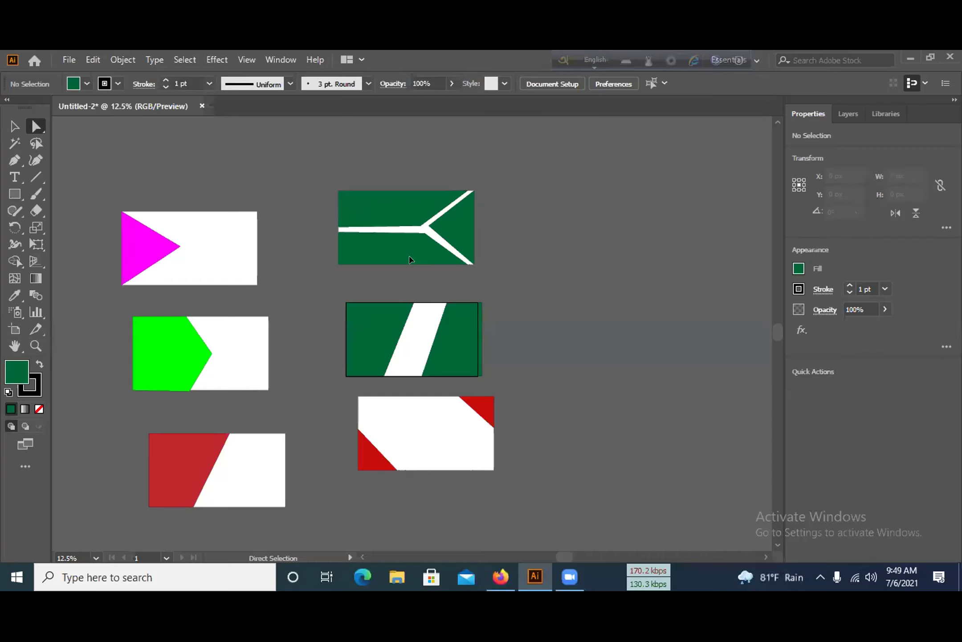
# - Move the upper green card's lower panel slightly down, and pull its two left anchor points out to the card's edge
pyautogui.click(421, 255)
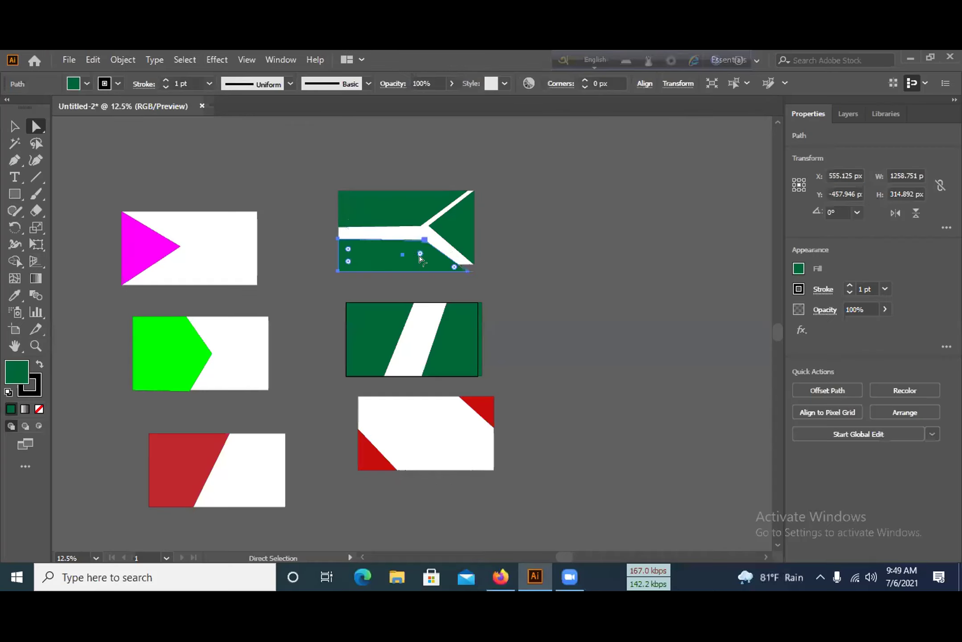
pyautogui.moveTo(422, 255); pyautogui.dragTo(426, 251)
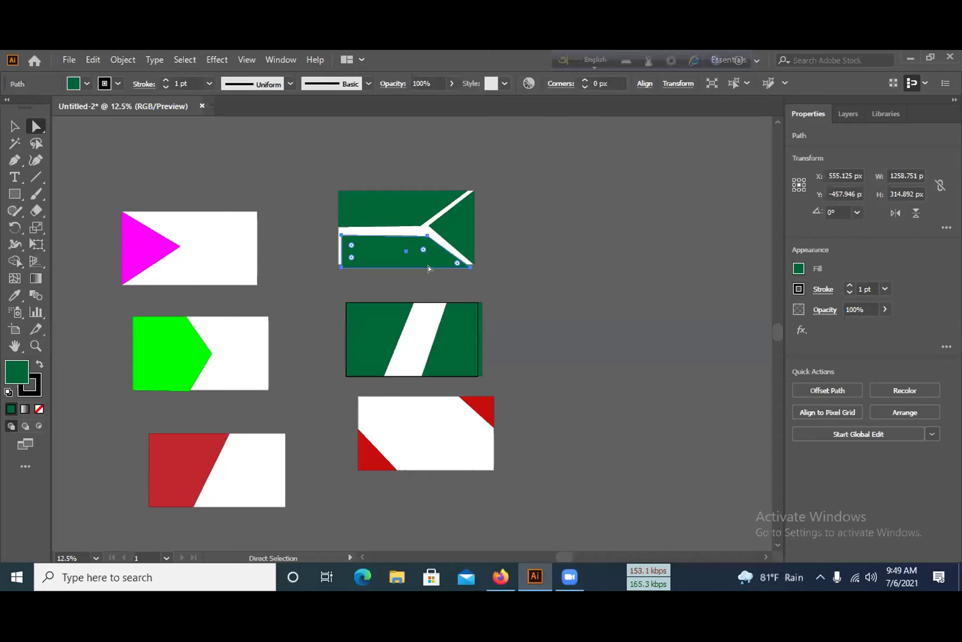
pyautogui.moveTo(341, 262); pyautogui.dragTo(333, 268)
pyautogui.click(334, 235)
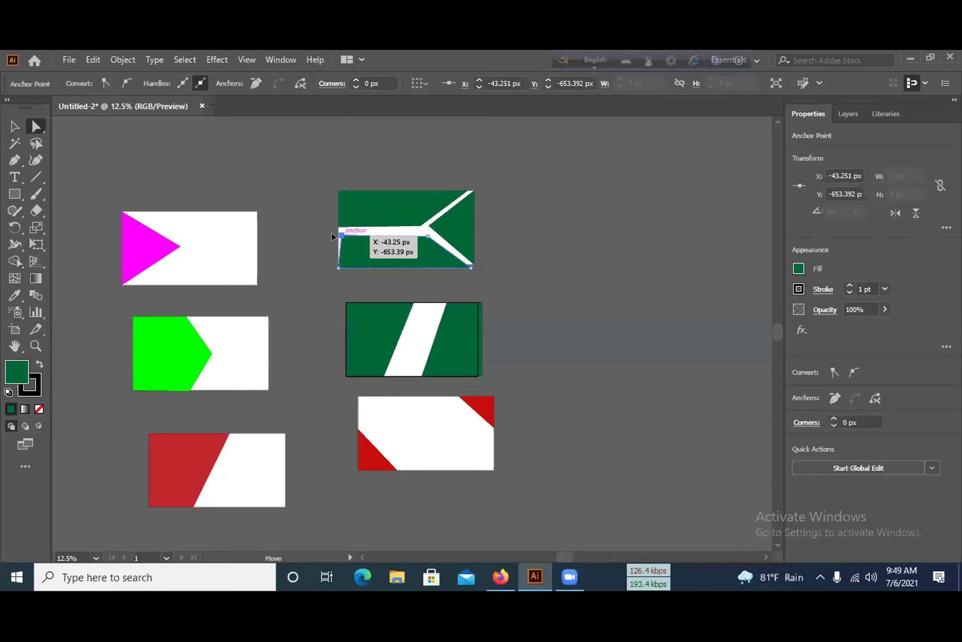
pyautogui.click(533, 183)
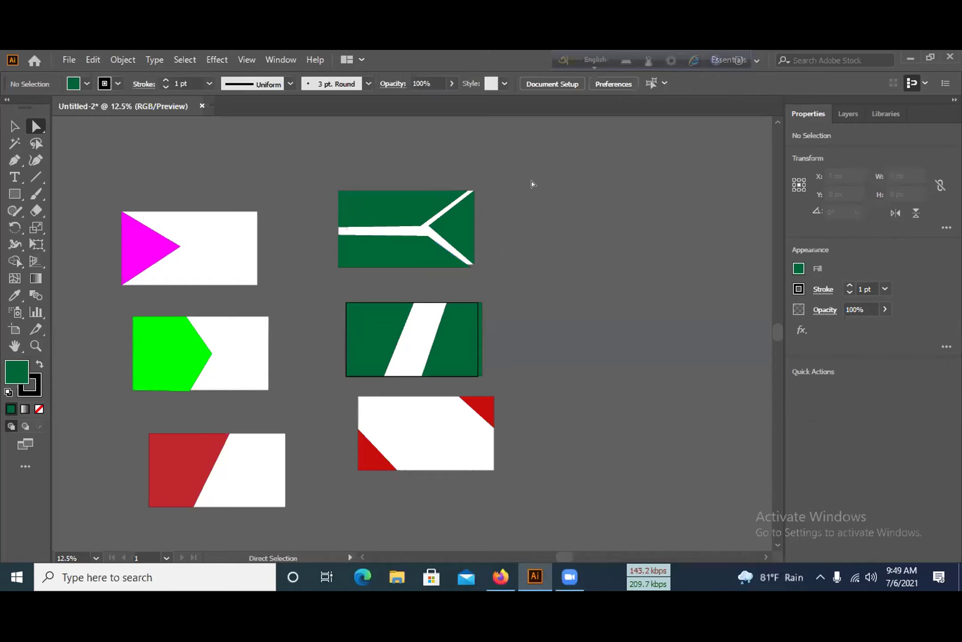
# - Move the upper green card's lower panel slightly up and left to narrow the white strip above it
pyautogui.click(413, 217)
pyautogui.click(423, 250)
pyautogui.moveTo(422, 236); pyautogui.dragTo(421, 229)
pyautogui.click(423, 229)
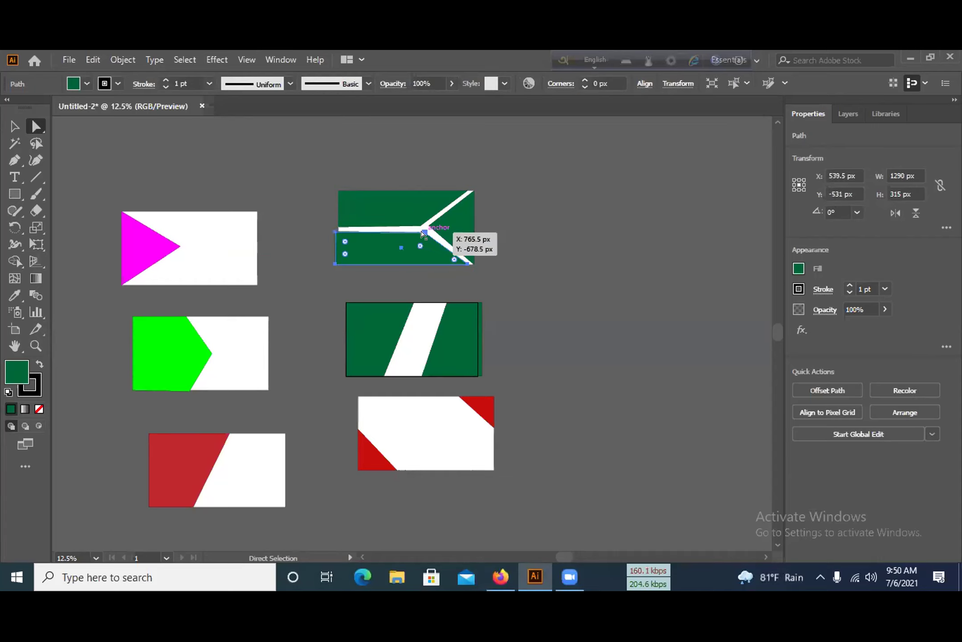
pyautogui.click(548, 208)
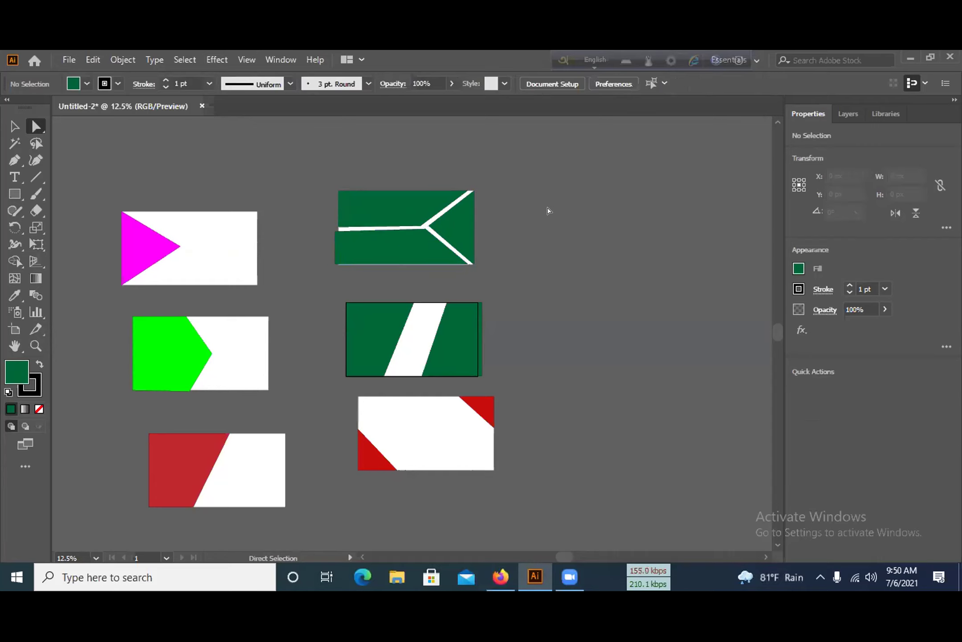
# - Shift the inner anchor point of the green card's upper panel slightly toward the junction of the white strips
pyautogui.click(420, 226)
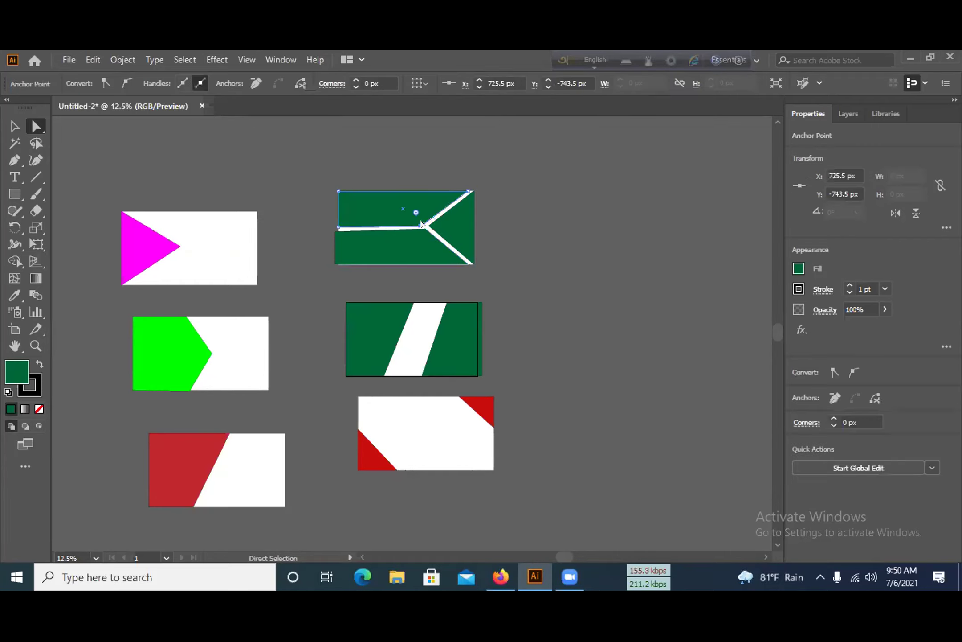
pyautogui.moveTo(419, 225); pyautogui.dragTo(425, 227)
pyautogui.click(591, 183)
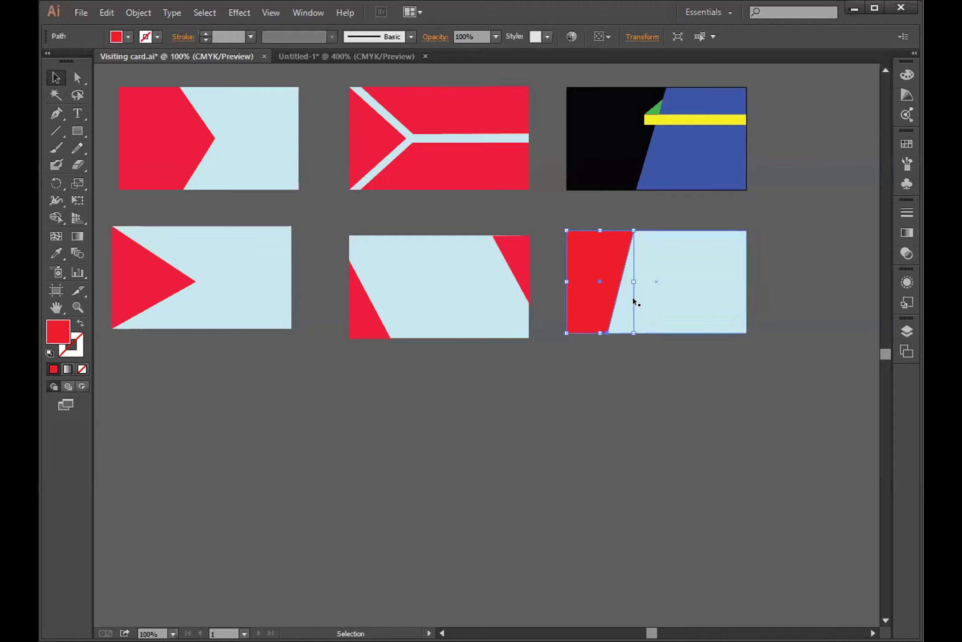
# - Duplicate the lower-right card's slanted red panel toward the card's opposite side and rotate the copy half a turn
pyautogui.moveTo(602, 273); pyautogui.dragTo(701, 290)
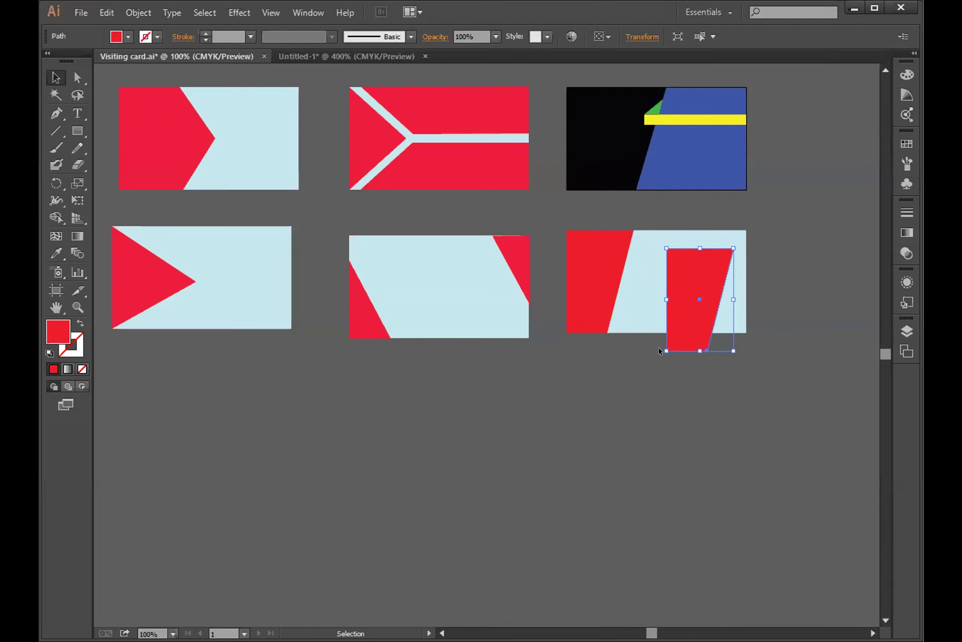
pyautogui.moveTo(661, 351)
pyautogui.mouseDown()
pyautogui.moveTo(662, 341)
pyautogui.moveTo(669, 351)
pyautogui.mouseUp()
pyautogui.press('space')
pyautogui.moveTo(659, 350)
pyautogui.mouseDown()
pyautogui.moveTo(681, 358)
pyautogui.moveTo(668, 360)
pyautogui.mouseUp()
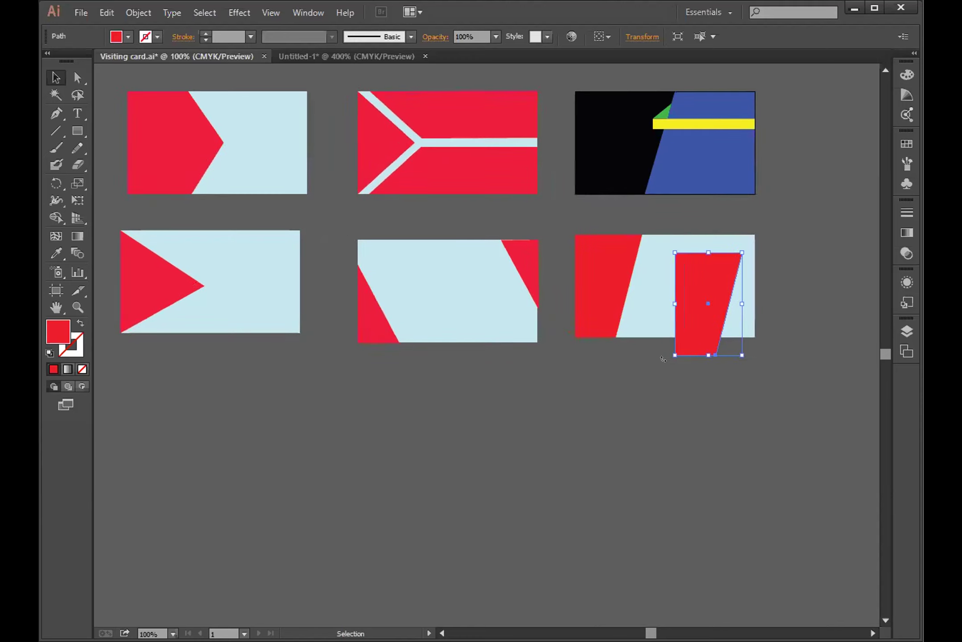
pyautogui.moveTo(663, 359); pyautogui.dragTo(728, 271)
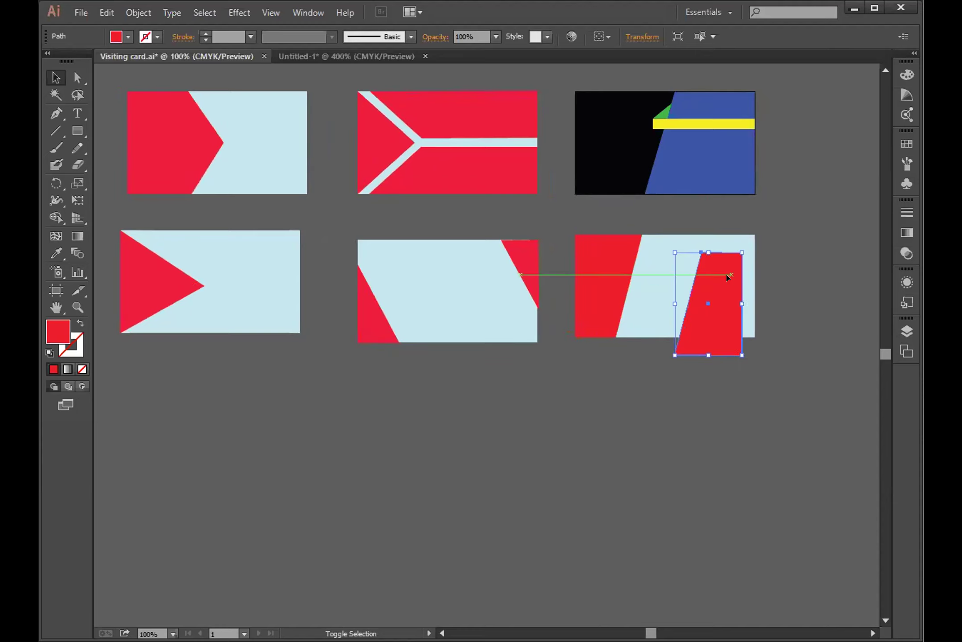
# - Nudge the duplicated slanted red panel up and right until it fits flush with the lower-right card's outer edges
pyautogui.press('Up')
pyautogui.press('Up')
pyautogui.press('Up')
pyautogui.press('Up')
pyautogui.press('Up')
pyautogui.press('Up')
pyautogui.press('Up')
pyautogui.press('Up')
pyautogui.press('Up')
pyautogui.press('Up')
pyautogui.press('Up')
pyautogui.press('Up')
pyautogui.press('Up')
pyautogui.press('Up')
pyautogui.press('Up')
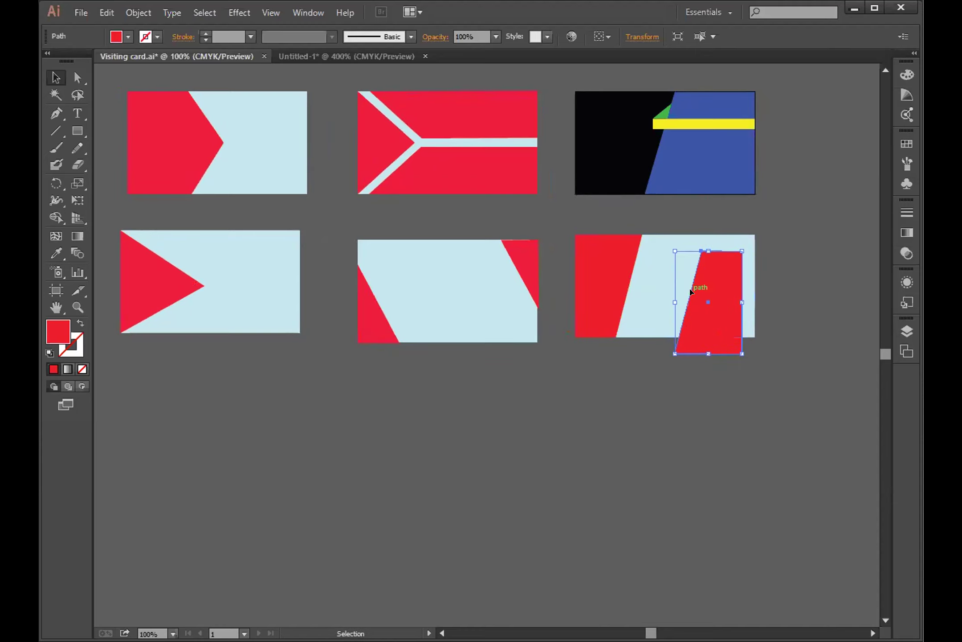
pyautogui.press('Up')
pyautogui.press('Up')
pyautogui.press('Up')
pyautogui.press('Up')
pyautogui.press('Up')
pyautogui.press('Up')
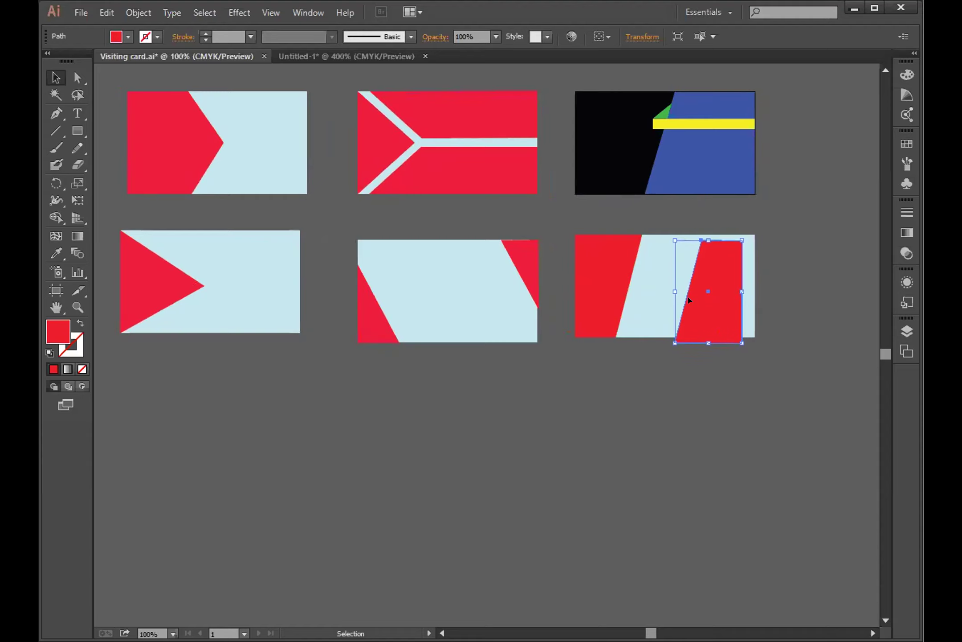
pyautogui.press('Right')
pyautogui.press('Right')
pyautogui.press('Right')
pyautogui.press('Right')
pyautogui.press('Right')
pyautogui.press('Right')
pyautogui.press('Right')
pyautogui.press('Right')
pyautogui.press('Up')
pyautogui.press('Up')
pyautogui.press('Up')
pyautogui.press('Up')
pyautogui.press('Up')
pyautogui.press('Up')
pyautogui.press('Right')
pyautogui.press('Right')
pyautogui.press('Right')
pyautogui.press('Right')
pyautogui.press('Right')
pyautogui.press('Right')
pyautogui.press('Right')
pyautogui.press('Right')
pyautogui.press('Right')
pyautogui.press('Right')
pyautogui.press('Right')
pyautogui.press('Right')
pyautogui.press('Right')
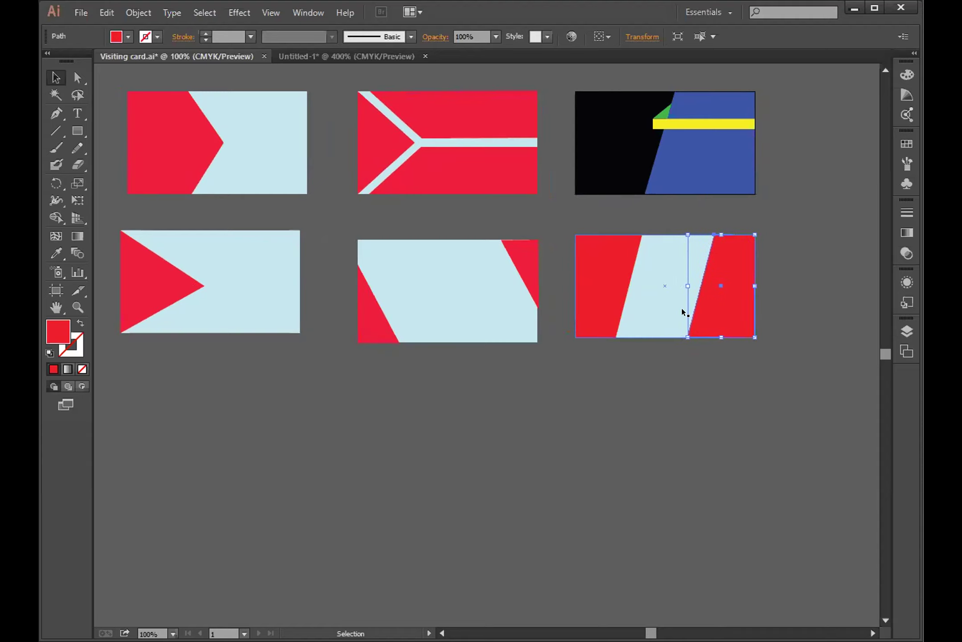
pyautogui.click(738, 467)
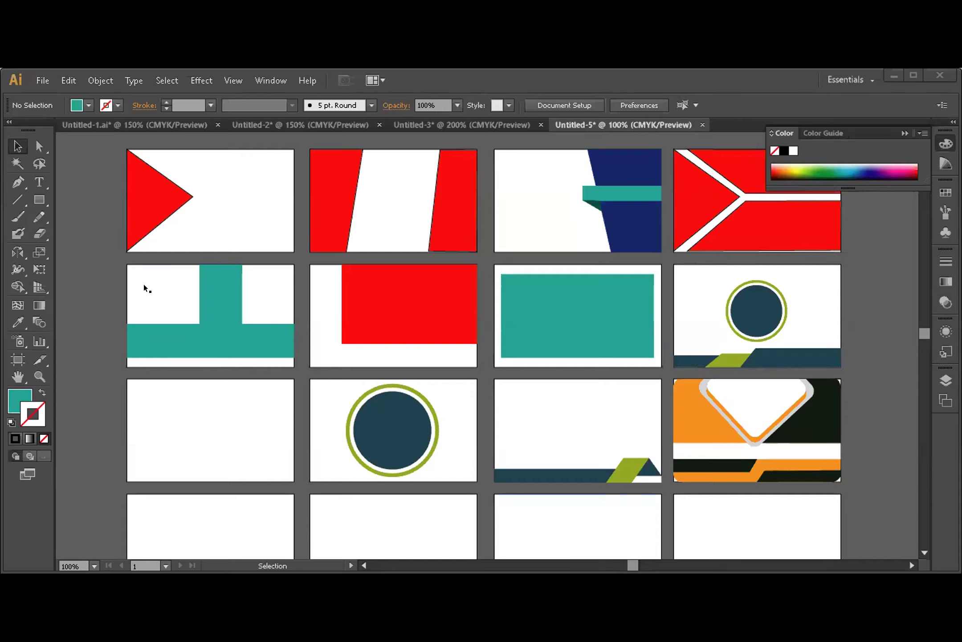
# - Remove the stroke from the slanted-panel card's right red panel and from the lower red panel of the card with the Y-shaped strips
pyautogui.click(221, 234)
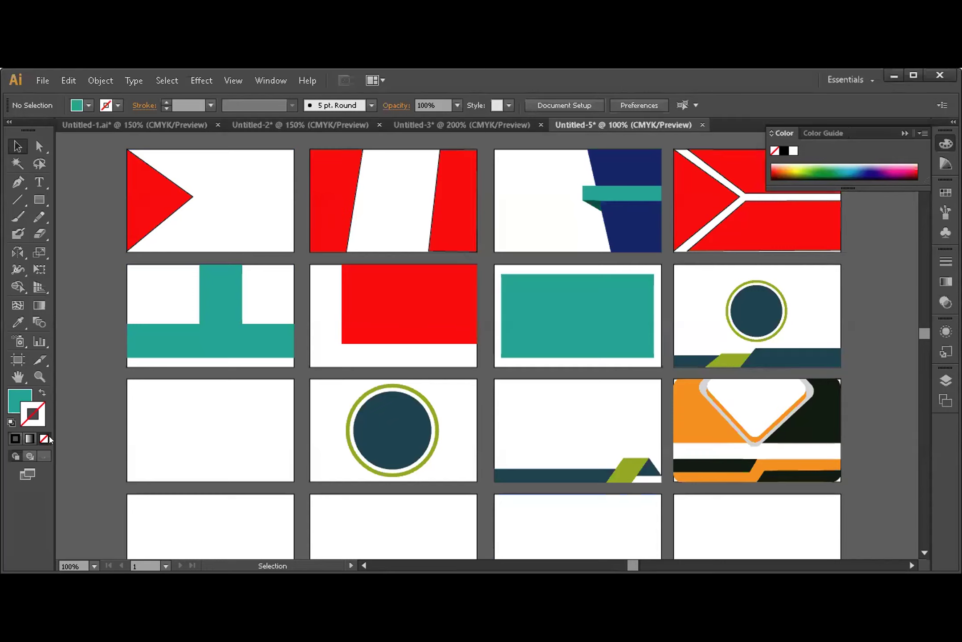
pyautogui.hotkey('ctrl', 'z')
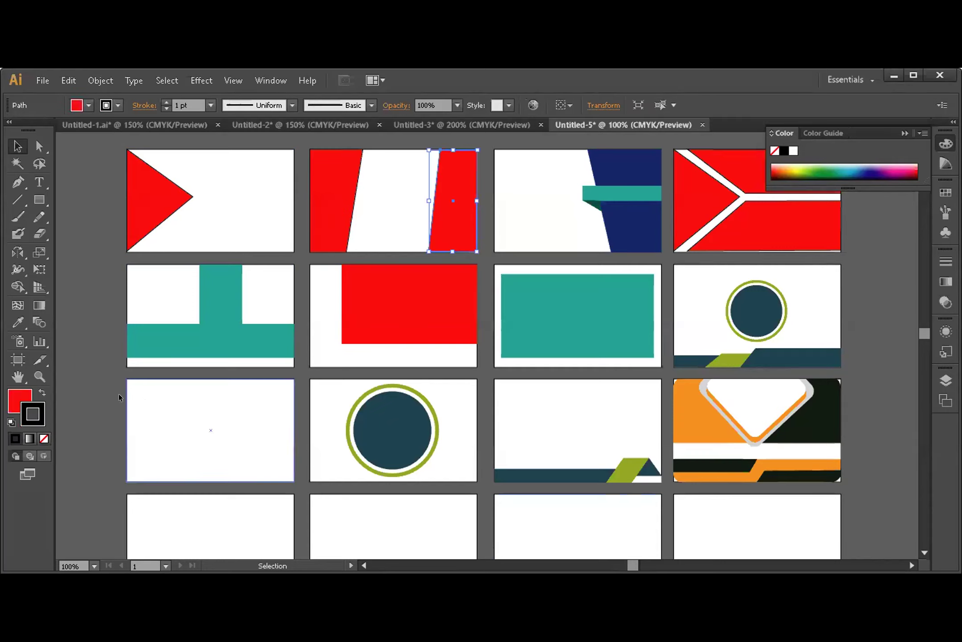
pyautogui.click(44, 439)
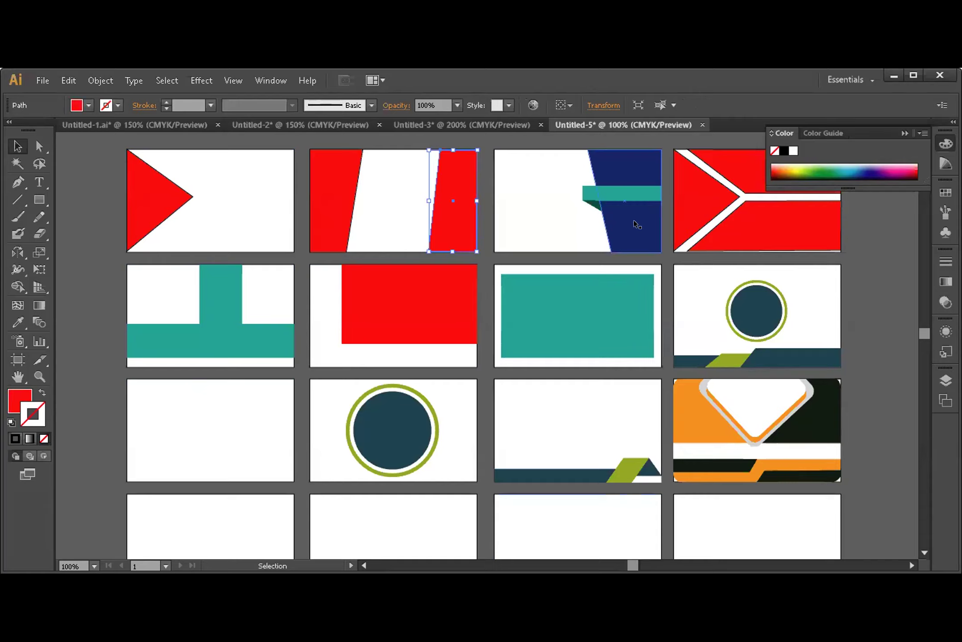
pyautogui.click(701, 233)
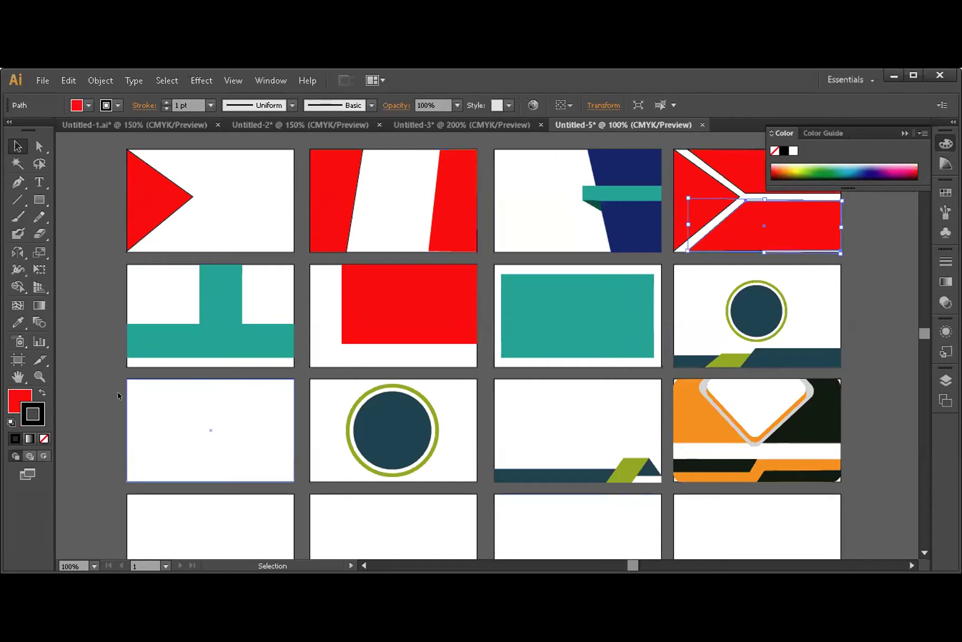
pyautogui.click(42, 438)
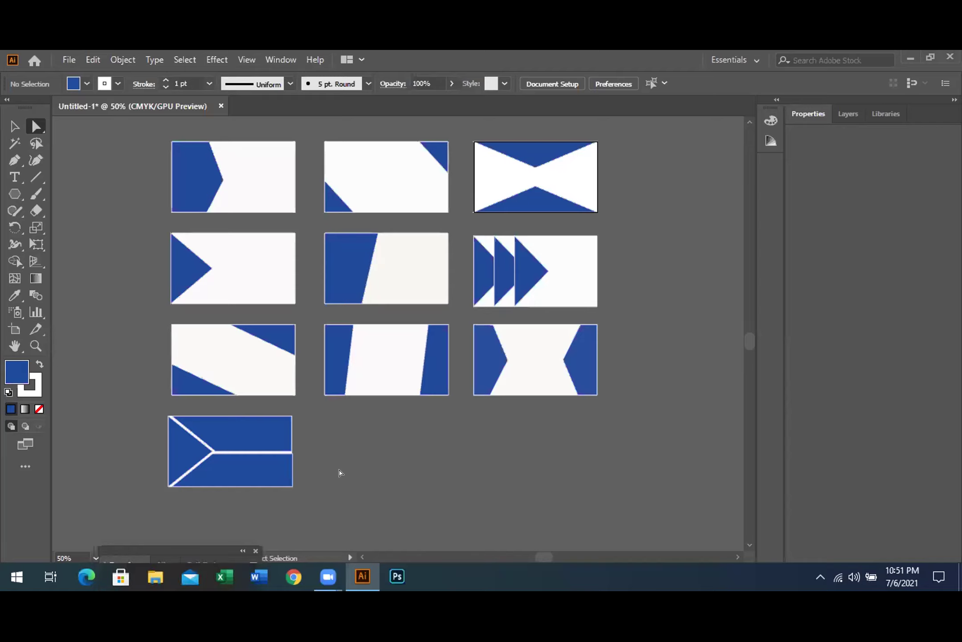
pyautogui.click(286, 475)
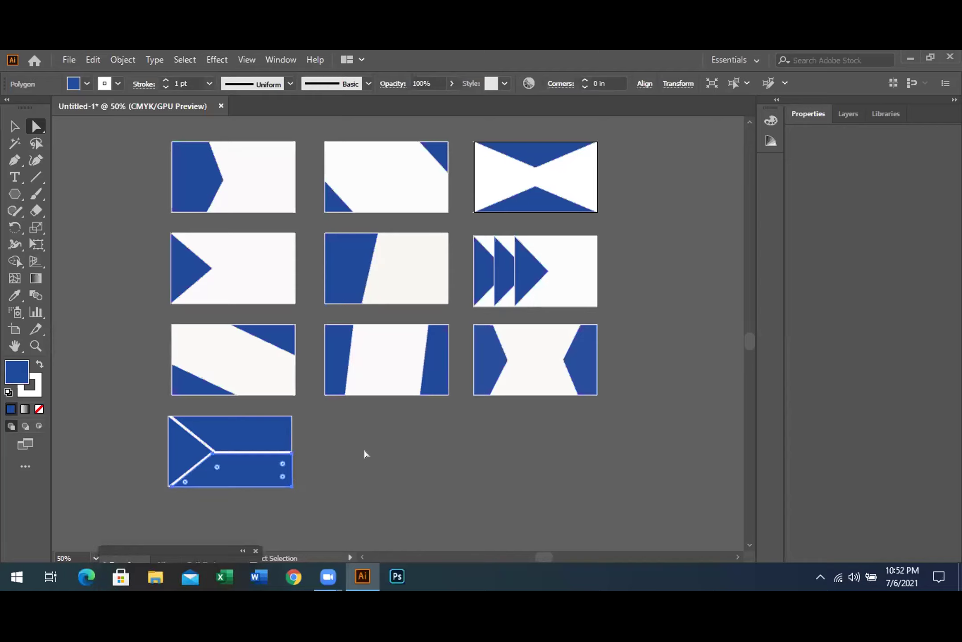
pyautogui.click(398, 453)
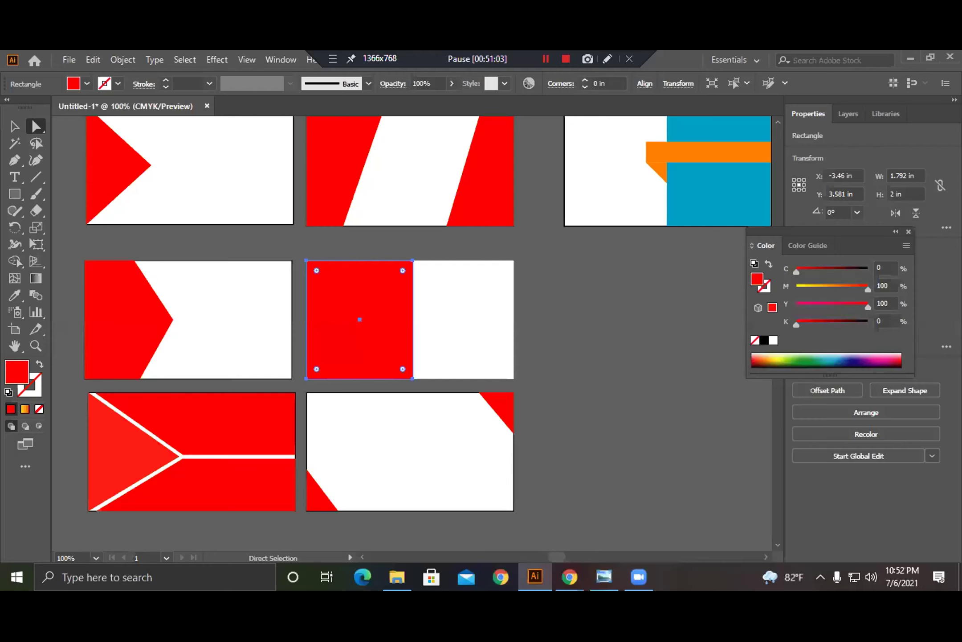
# - Delete the red rectangle from the middle card of the arrow card's row and select the blank white card
pyautogui.press('Delete')
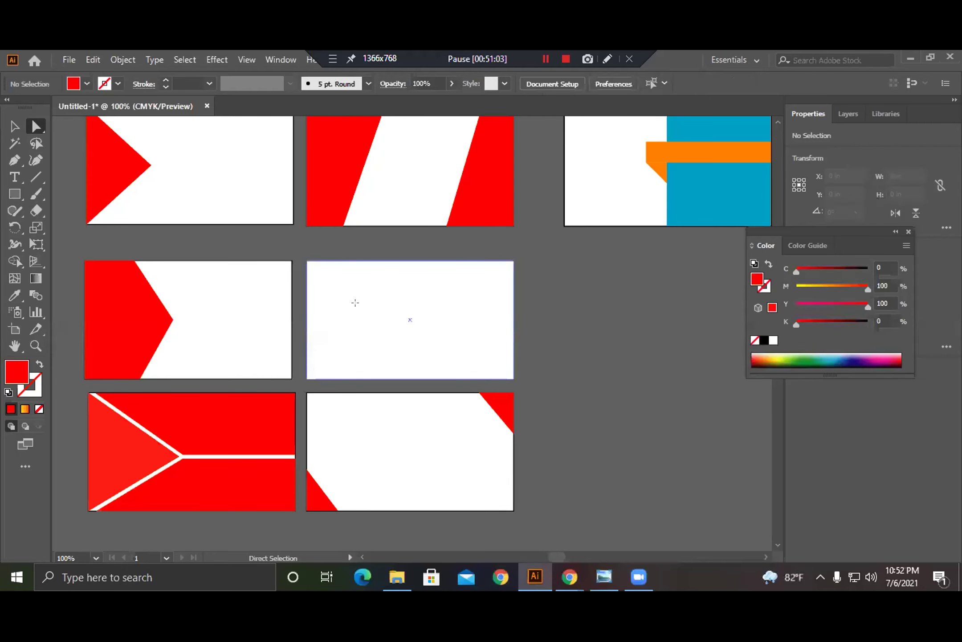
pyautogui.click(330, 295)
pyautogui.click(15, 194)
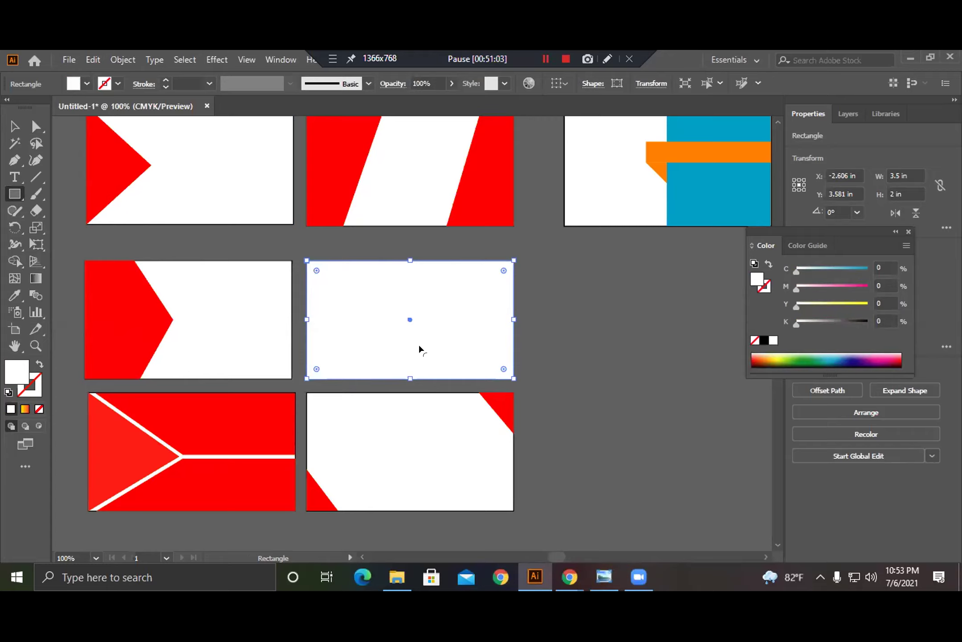
pyautogui.moveTo(19, 200); pyautogui.dragTo(49, 192)
pyautogui.moveTo(316, 270)
pyautogui.mouseDown()
pyautogui.moveTo(321, 285)
pyautogui.moveTo(311, 274)
pyautogui.mouseUp()
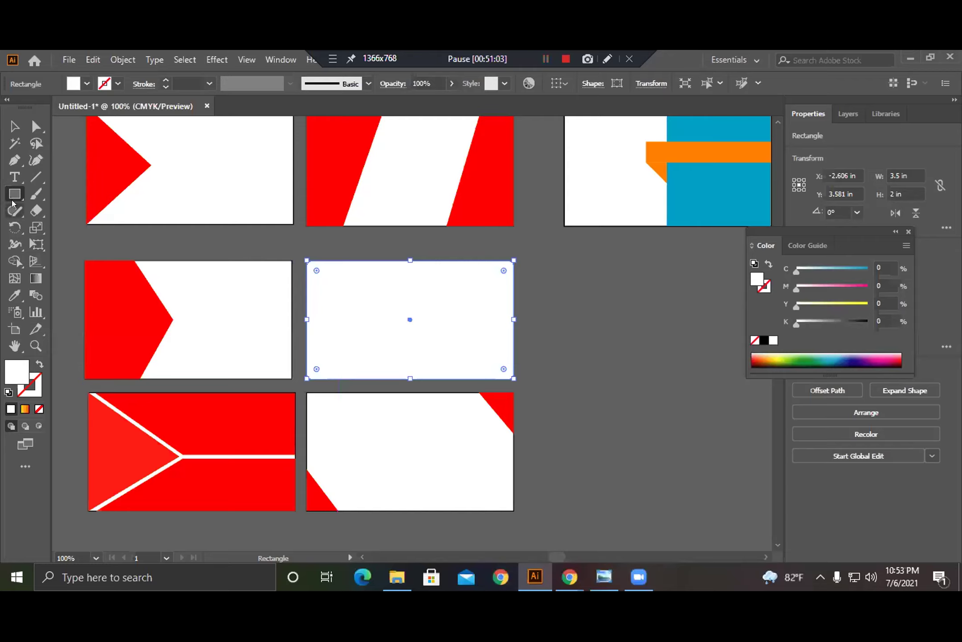
pyautogui.click(14, 193)
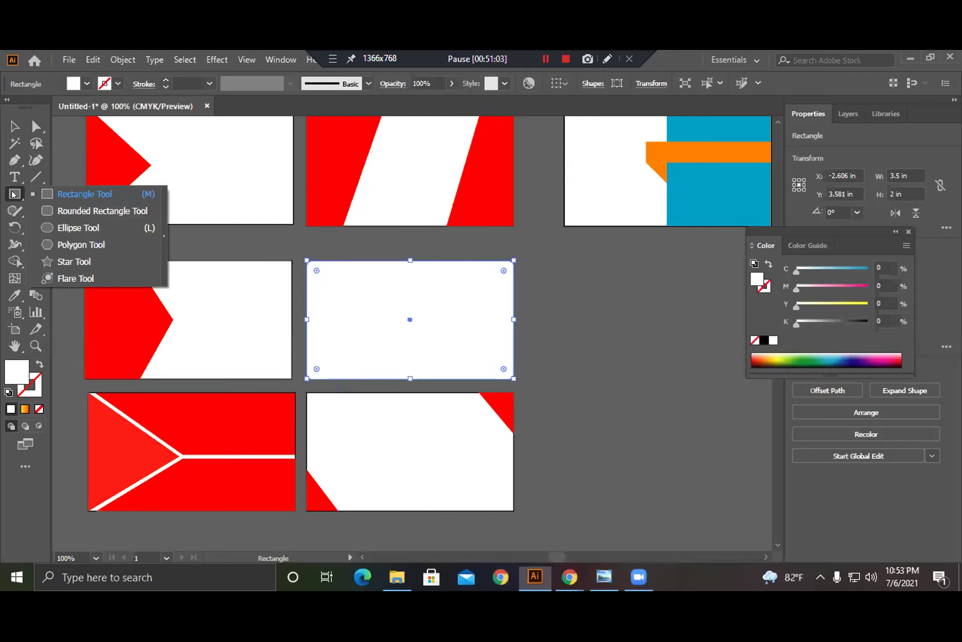
pyautogui.click(83, 194)
pyautogui.click(567, 293)
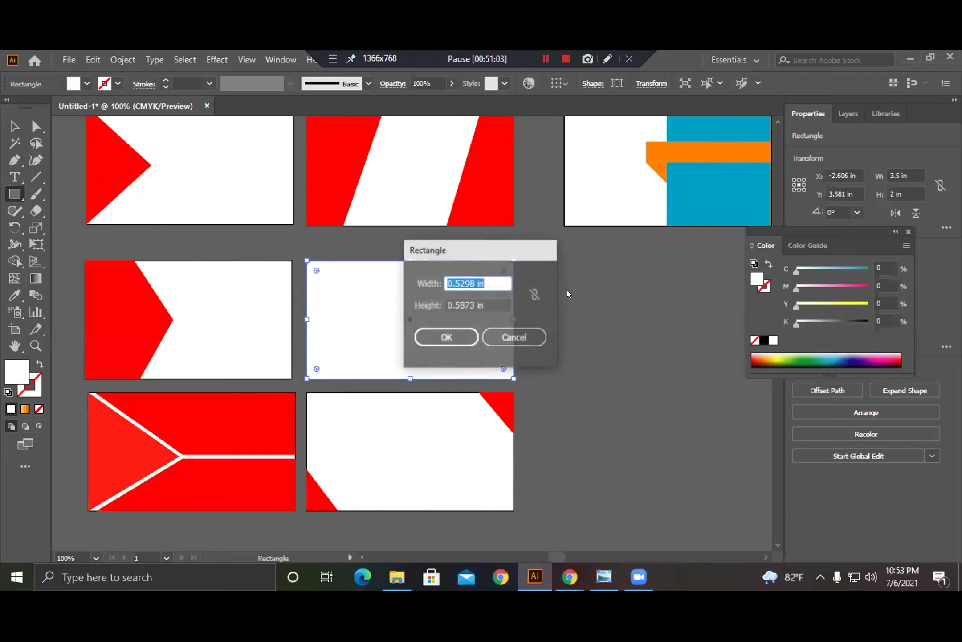
pyautogui.click(515, 337)
pyautogui.moveTo(318, 273); pyautogui.dragTo(300, 263)
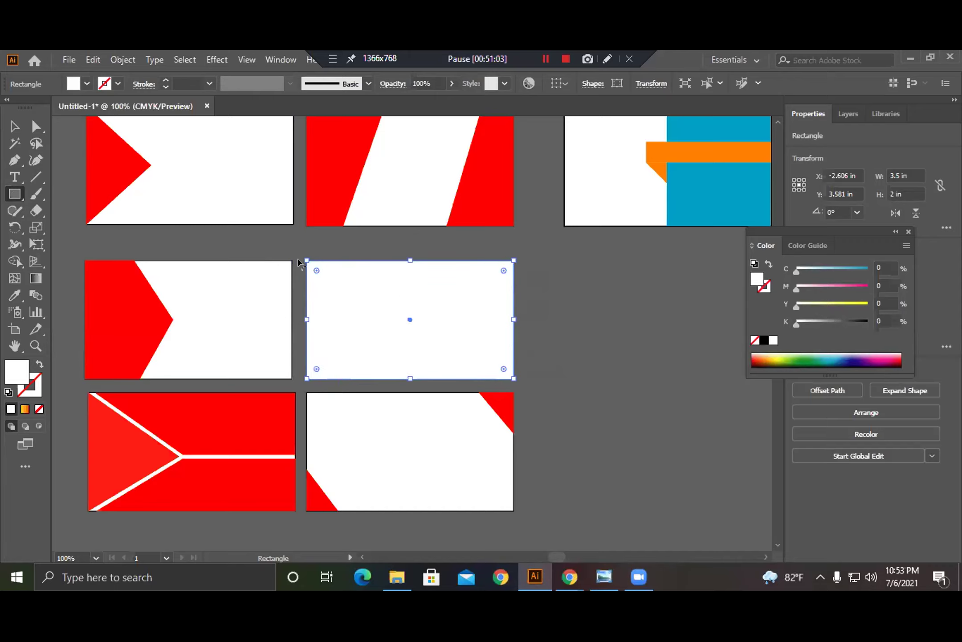
# - Draw a square about 1.857 in wide beside the blank white card with the Rectangle tool and fill it red
pyautogui.click(26, 193)
pyautogui.click(85, 193)
pyautogui.moveTo(533, 260); pyautogui.dragTo(641, 368)
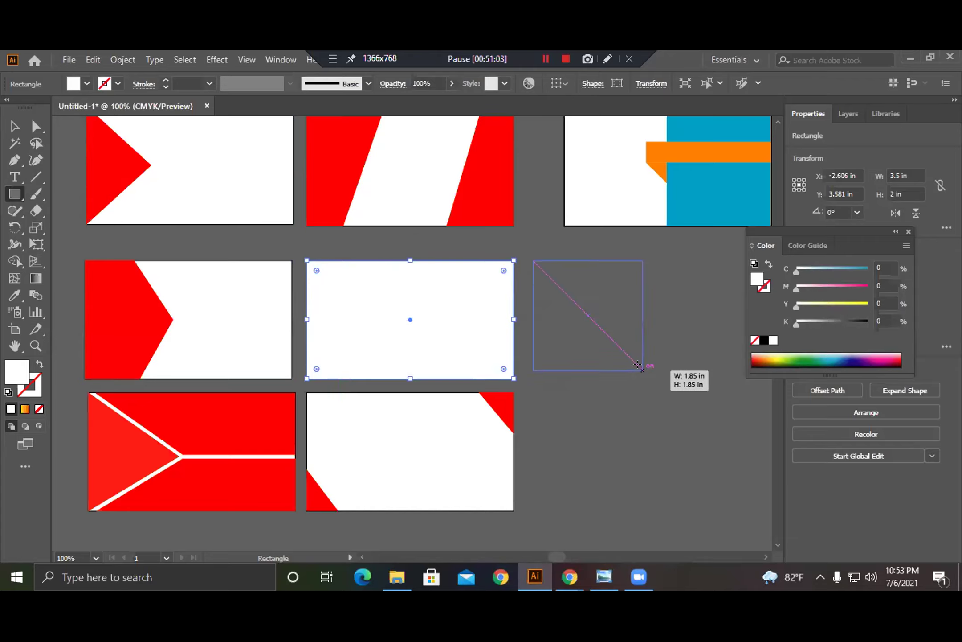
pyautogui.moveTo(638, 364); pyautogui.dragTo(639, 365)
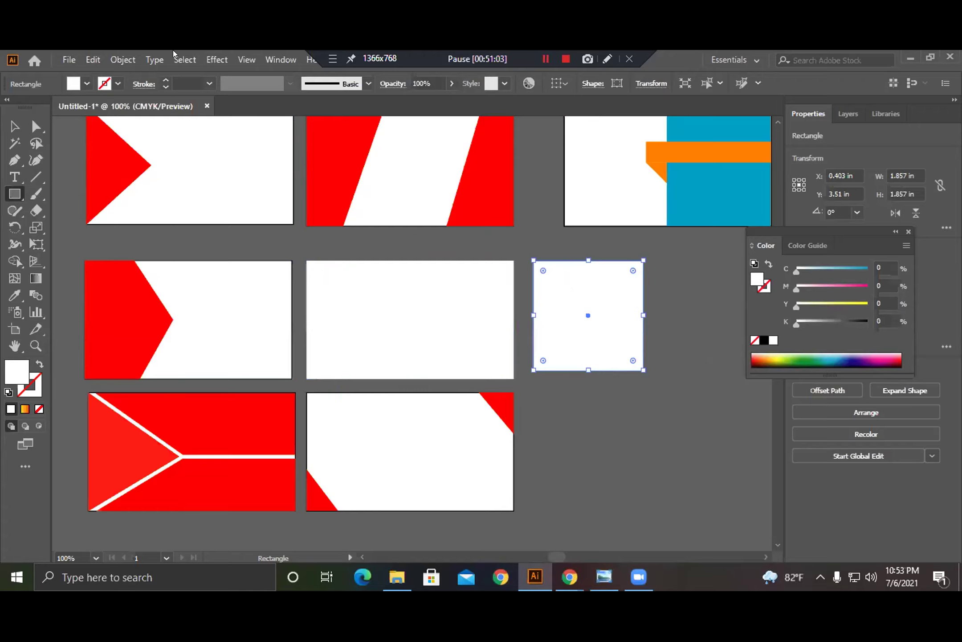
pyautogui.click(86, 82)
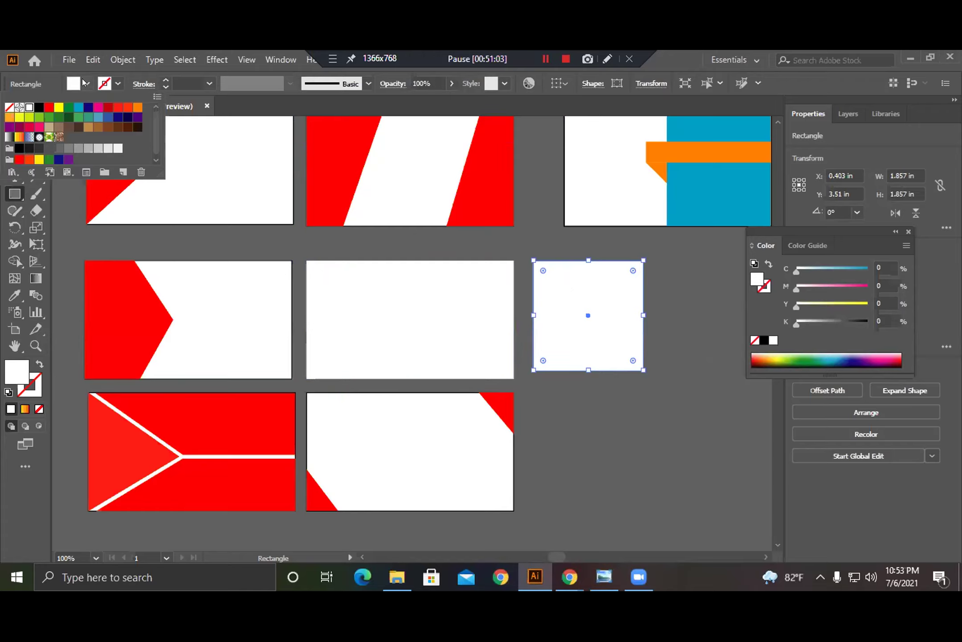
pyautogui.click(49, 107)
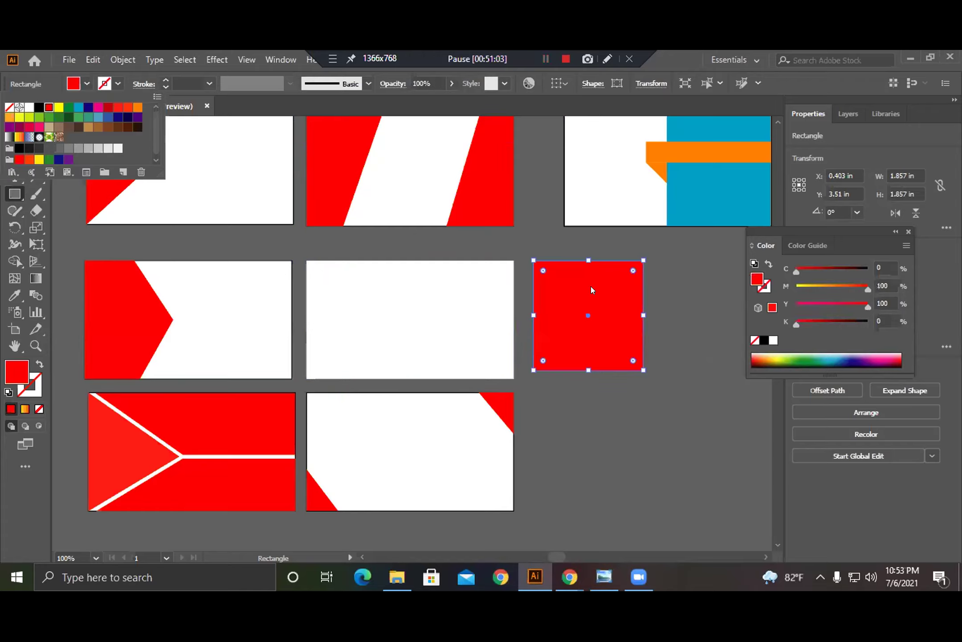
pyautogui.press('Escape')
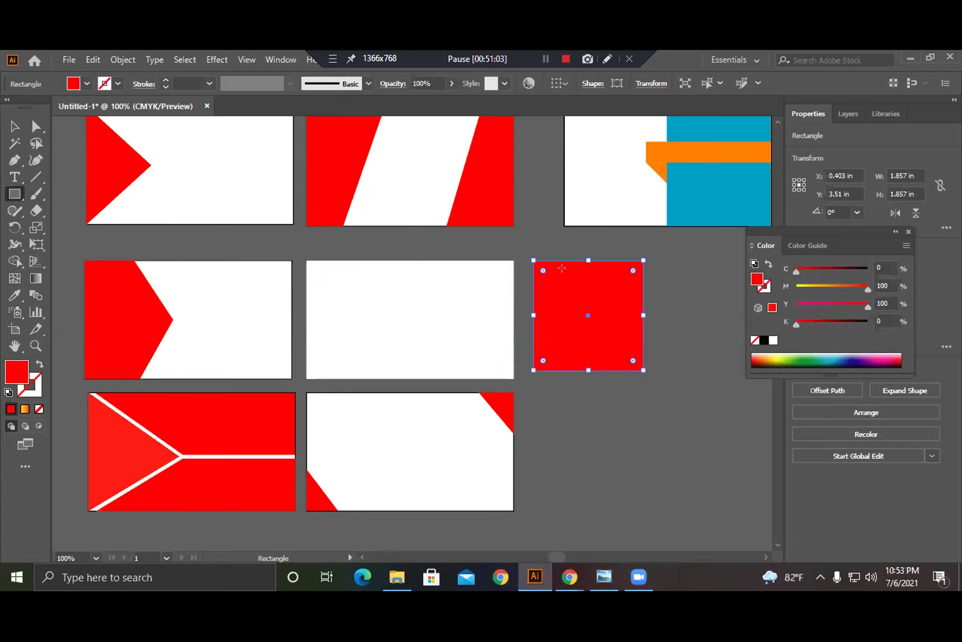
# - Move the red square onto the blank card's left edge and stretch it to the card's full 2 in height
pyautogui.press('v')
pyautogui.moveTo(546, 308); pyautogui.dragTo(361, 378)
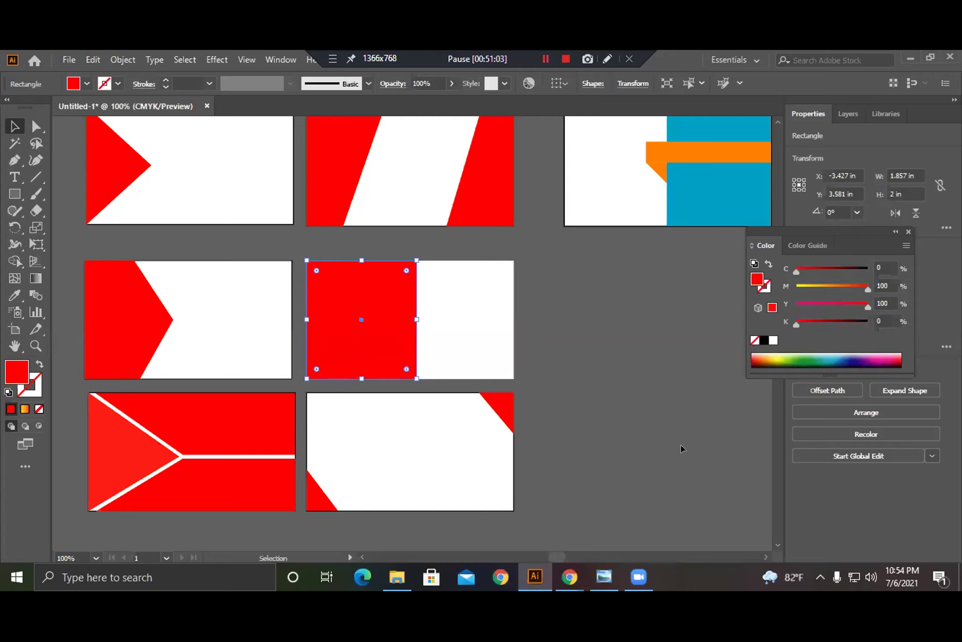
pyautogui.moveTo(568, 561)
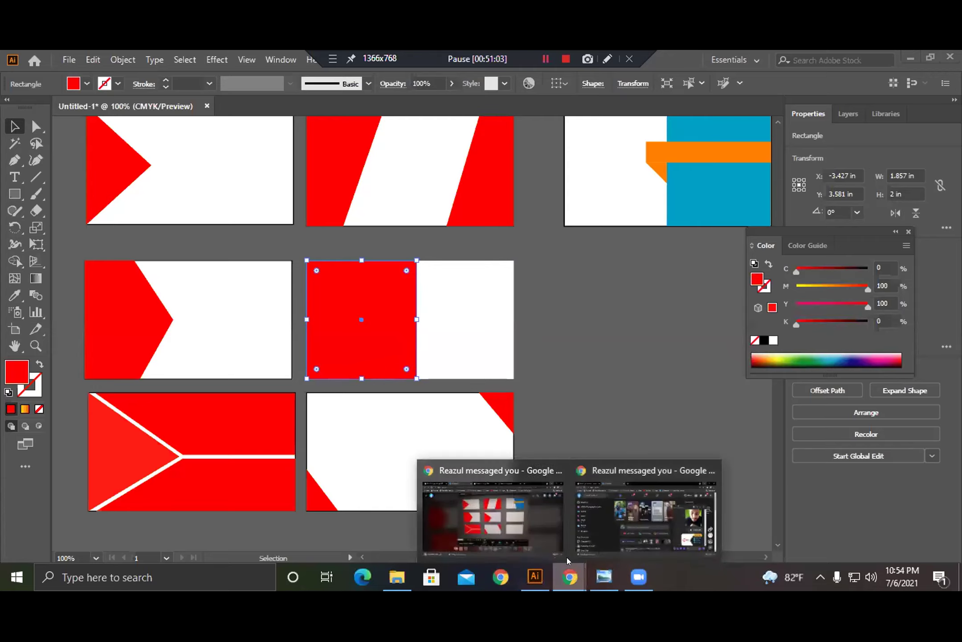
pyautogui.click(547, 521)
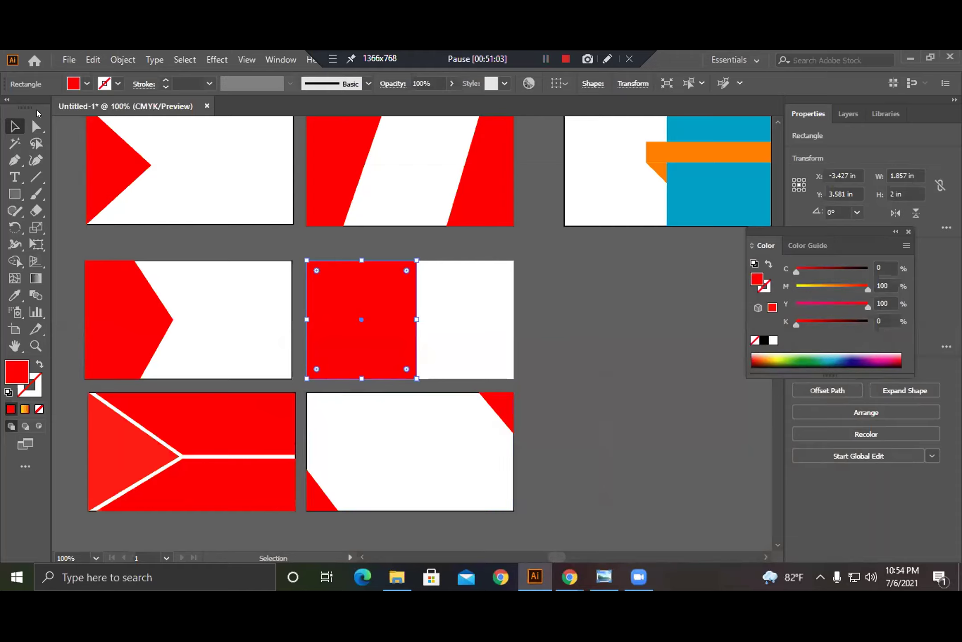
# - Move the red rectangle's lower-right anchor point inward along the card's bottom edge, and pull its upper-right anchor point down to form an arrow tip
pyautogui.click(35, 127)
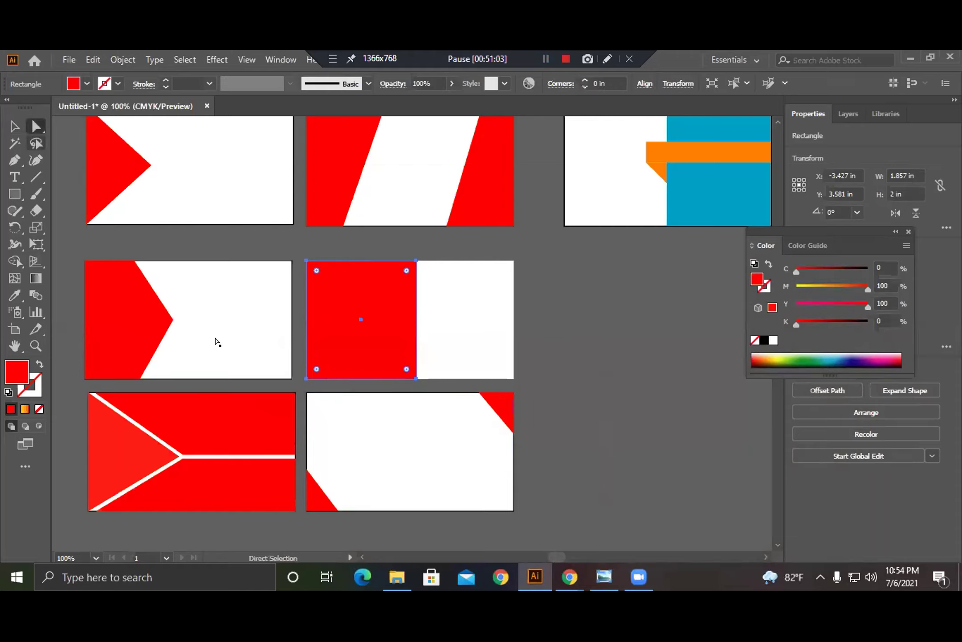
pyautogui.click(414, 378)
pyautogui.moveTo(414, 379); pyautogui.dragTo(357, 378)
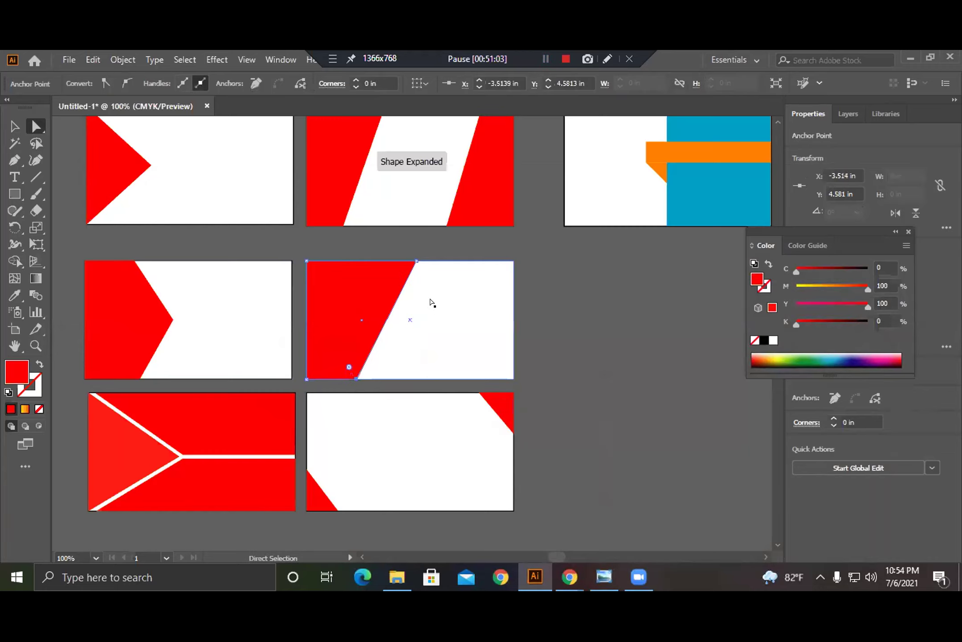
pyautogui.moveTo(414, 265); pyautogui.dragTo(400, 319)
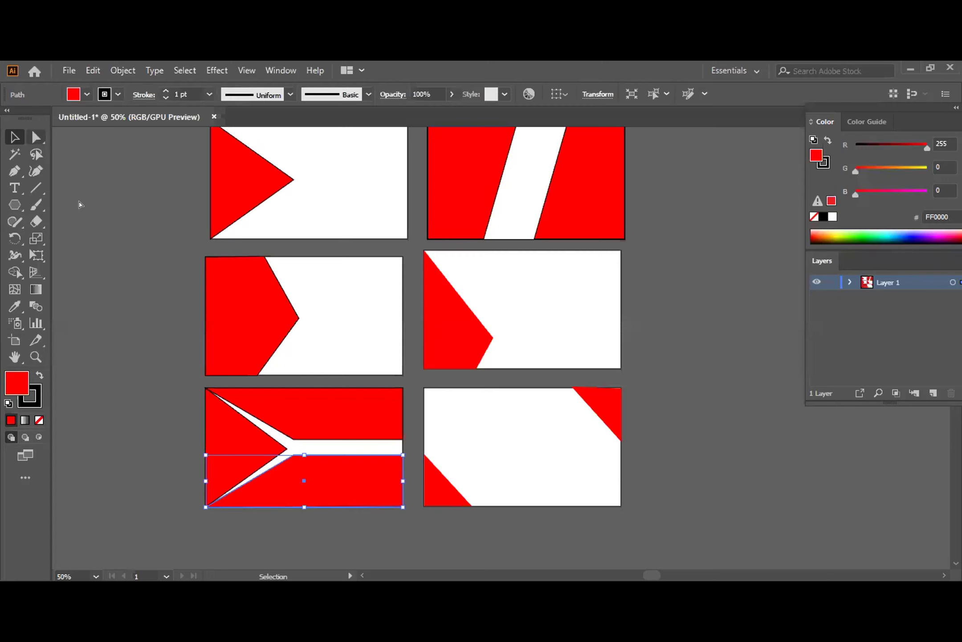
# - Select the lower-left anchor point of the lower red panel on the card with the Y-shaped white strips
pyautogui.press('a')
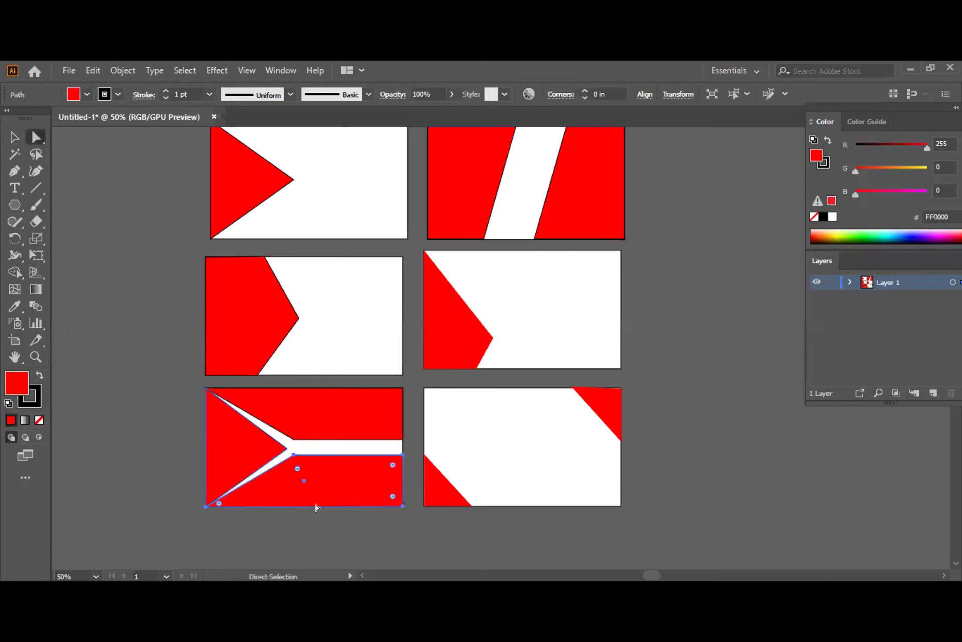
pyautogui.click(205, 506)
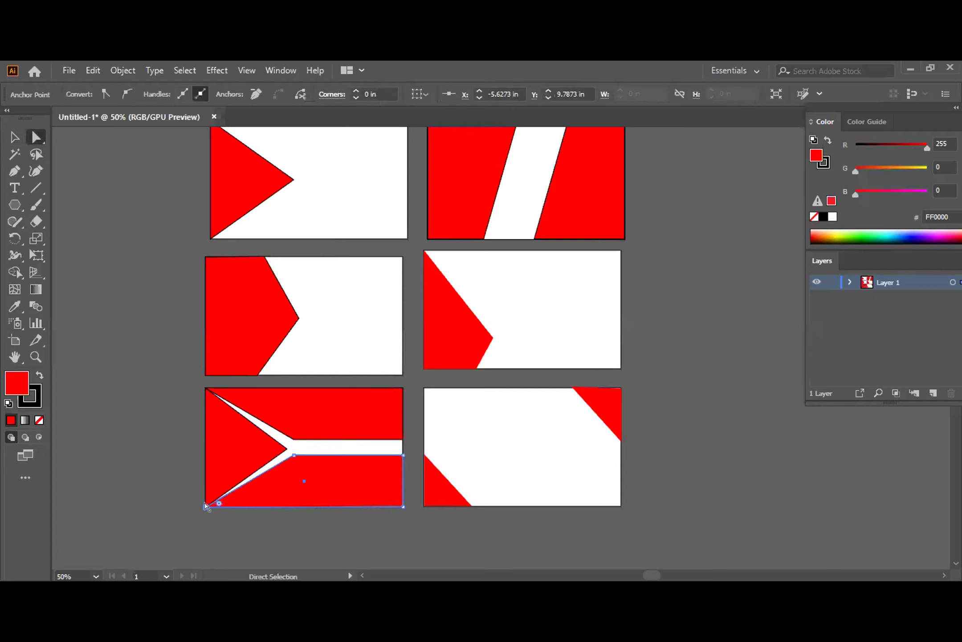
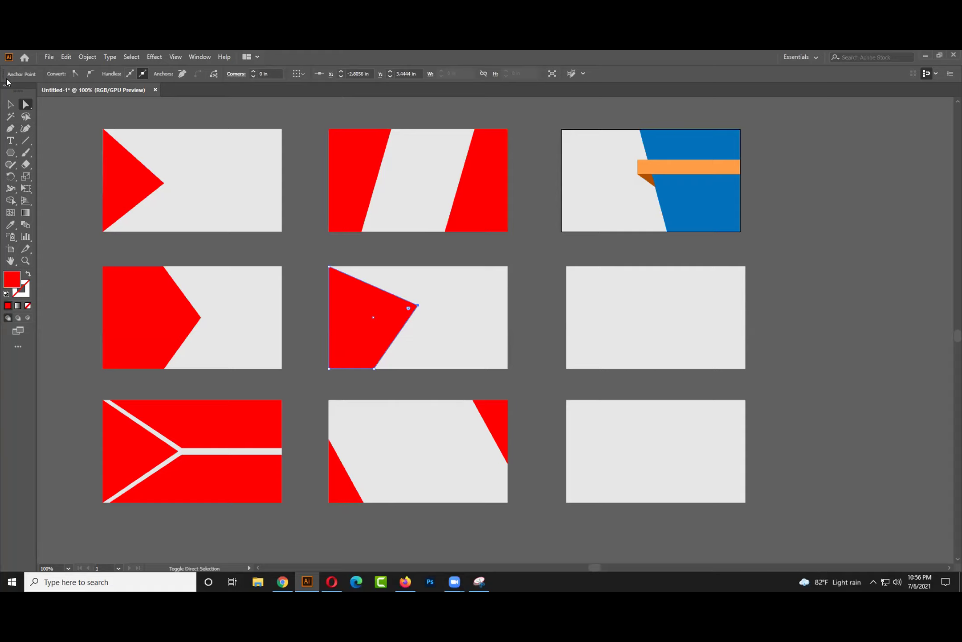
# - Move the blue card's dark orange fold triangle slightly down, together with the selected tip anchor point of the middle card's red shape
pyautogui.click(10, 104)
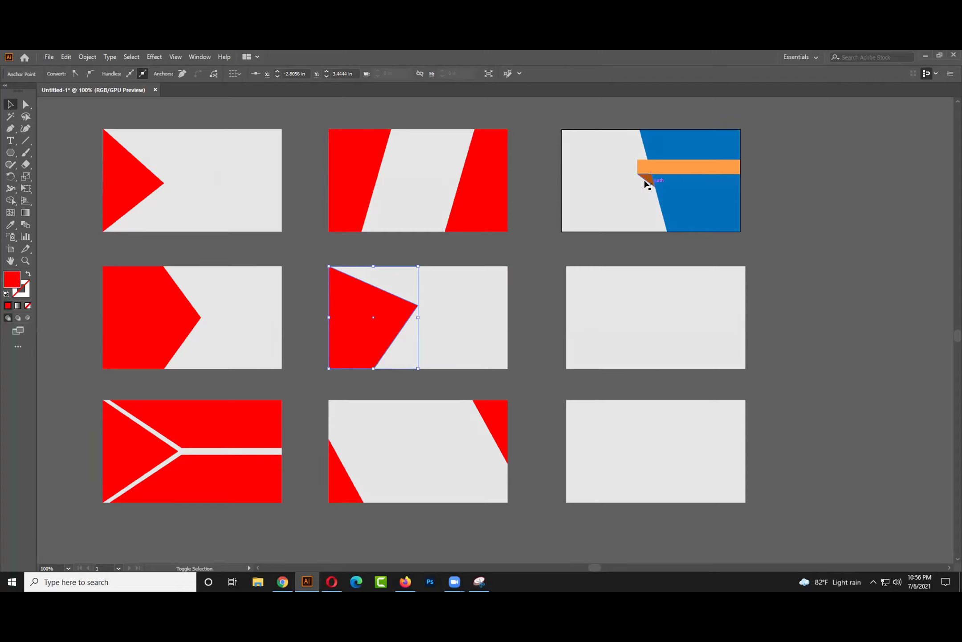
pyautogui.keyDown('shift'); pyautogui.click(647, 196); pyautogui.keyUp('shift')
pyautogui.keyDown('shift'); pyautogui.click(647, 196); pyautogui.keyUp('shift')
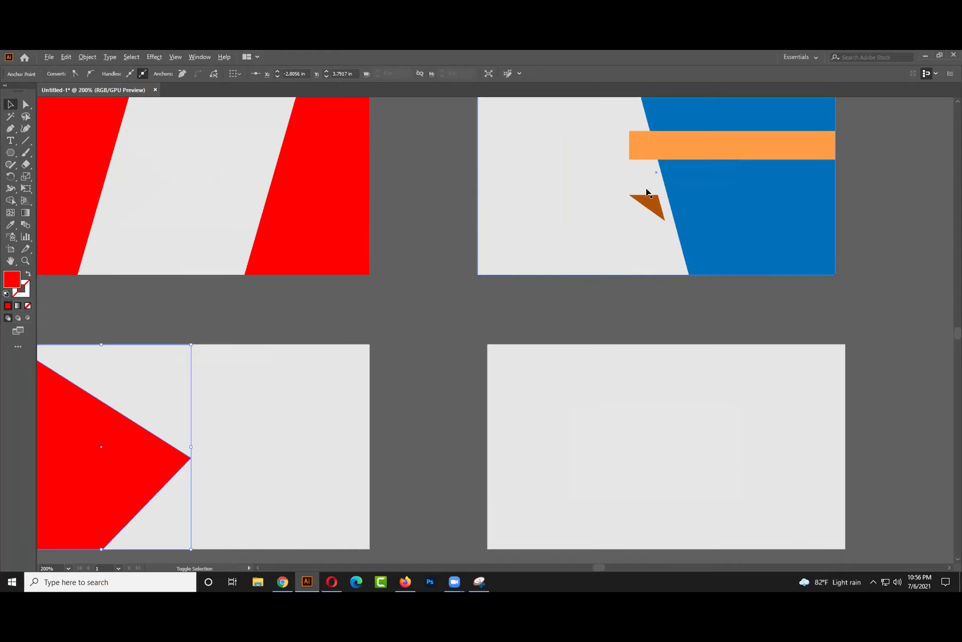
pyautogui.scroll(1, 645, 191)
pyautogui.moveTo(665, 176); pyautogui.dragTo(526, 129)
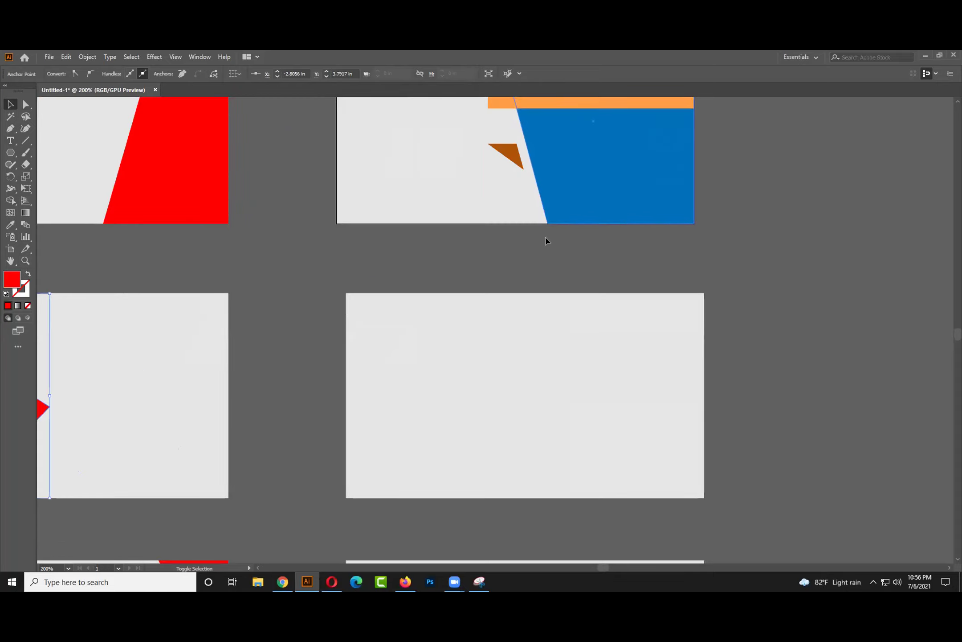
pyautogui.moveTo(545, 240); pyautogui.dragTo(515, 176)
pyautogui.click(536, 258)
pyautogui.scroll(-1, 536, 257)
pyautogui.hscroll(3, 561, 262)
pyautogui.scroll(4, 451, 261)
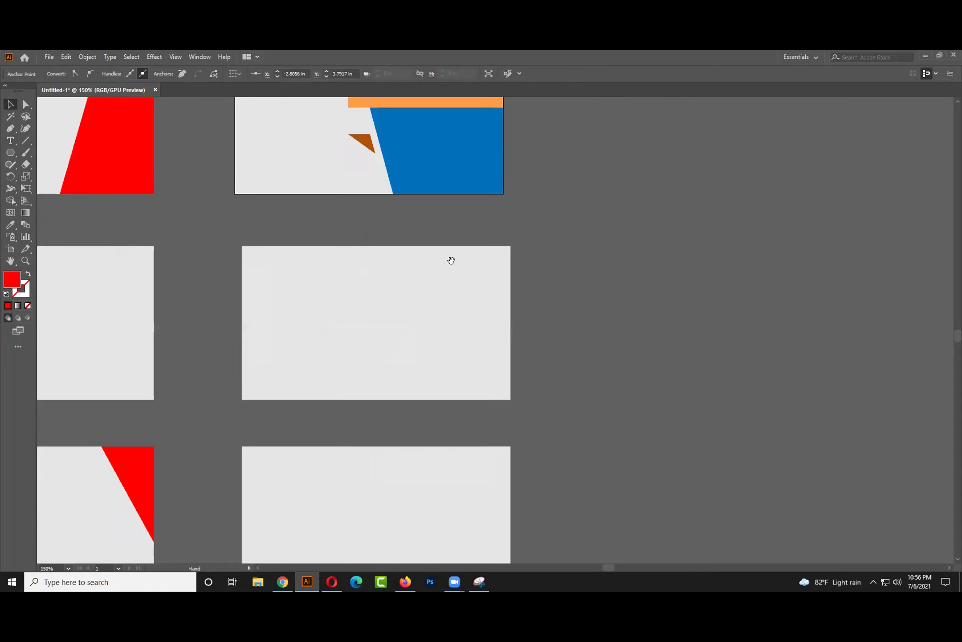
# - Move the dark orange fold triangle up against the orange band's lower-left end, and add the blue card's other shapes to the selection
pyautogui.scroll(3, 355, 228)
pyautogui.scroll(1, 408, 217)
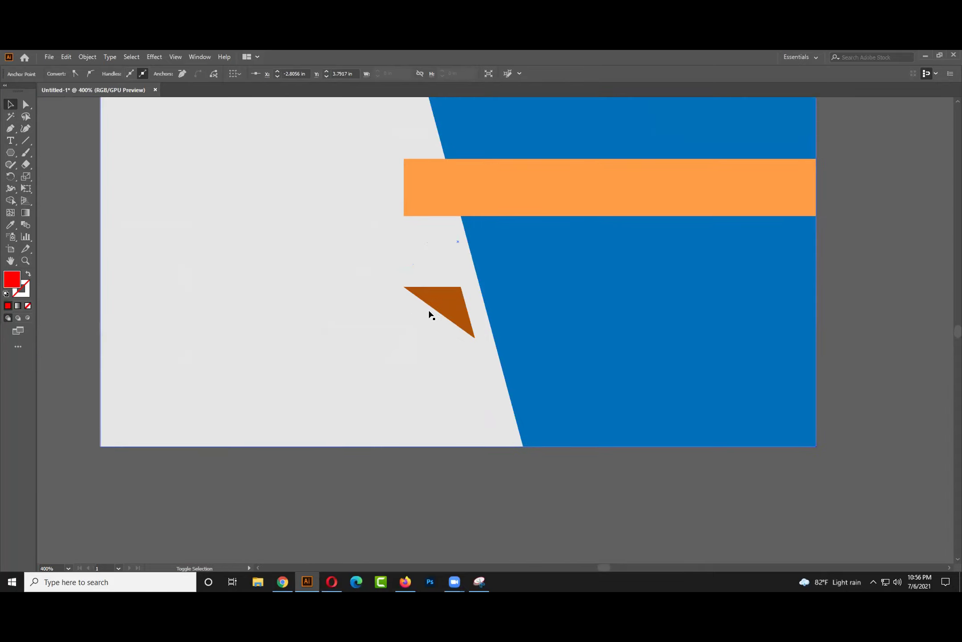
pyautogui.moveTo(432, 285); pyautogui.dragTo(445, 220)
pyautogui.keyDown('shift'); pyautogui.click(560, 414); pyautogui.keyUp('shift')
pyautogui.scroll(-5, 570, 467)
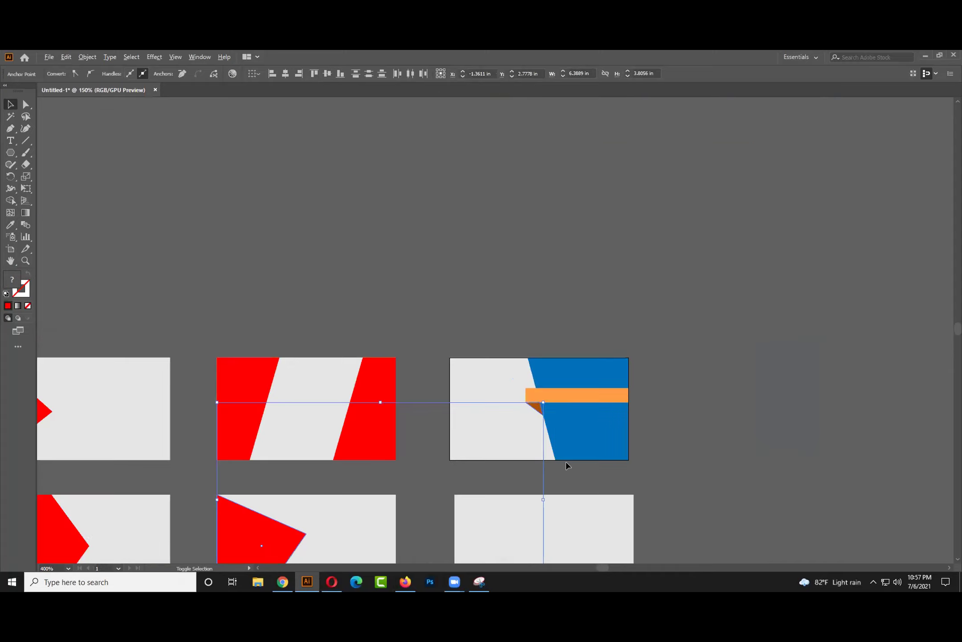
pyautogui.moveTo(506, 322); pyautogui.dragTo(433, 179)
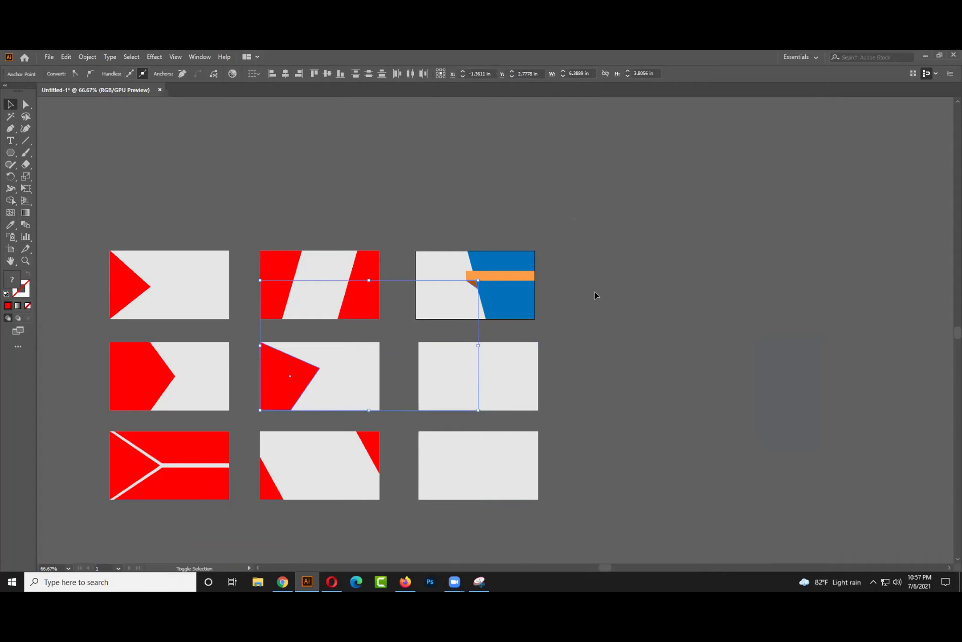
pyautogui.keyDown('shift'); pyautogui.click(476, 292); pyautogui.keyUp('shift')
# - Create a new 3.5 × 2 in landscape document, remove its default stroke and keep the white fill active
pyautogui.click(50, 58)
pyautogui.press('Escape')
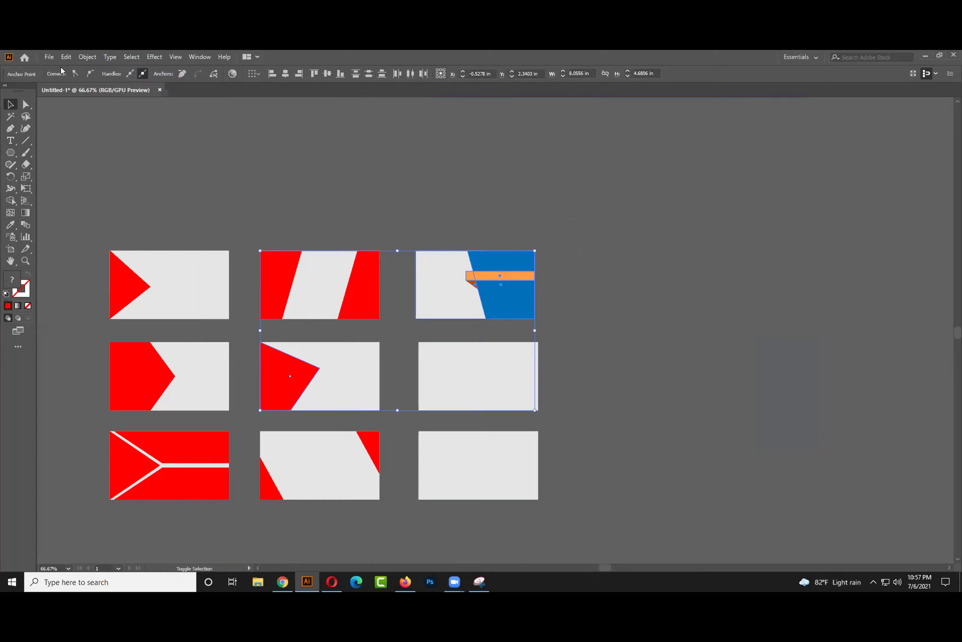
pyautogui.hotkey('ctrl', 'n')
pyautogui.moveTo(403, 172); pyautogui.dragTo(215, 159)
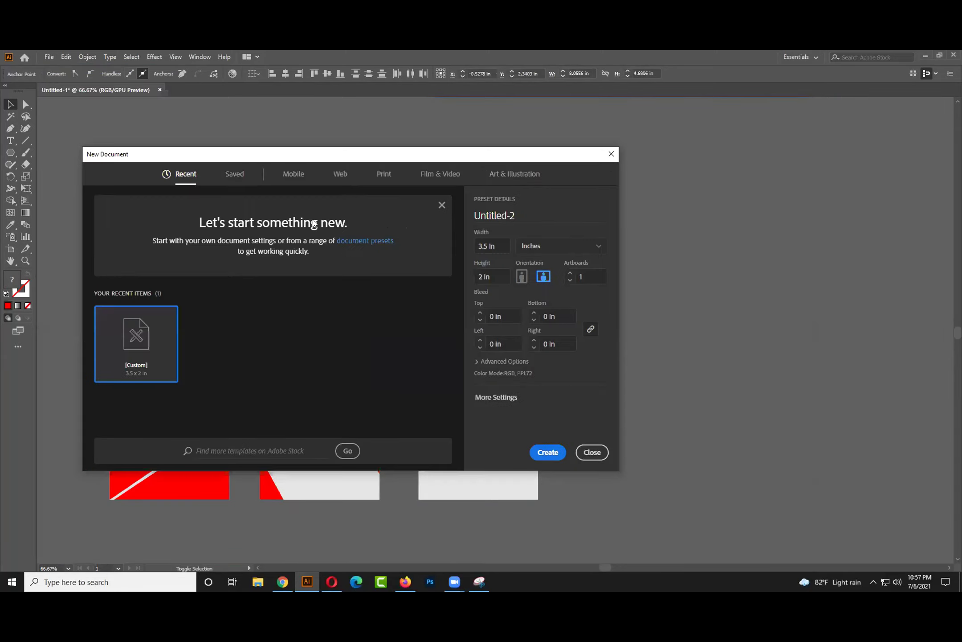
pyautogui.click(555, 446)
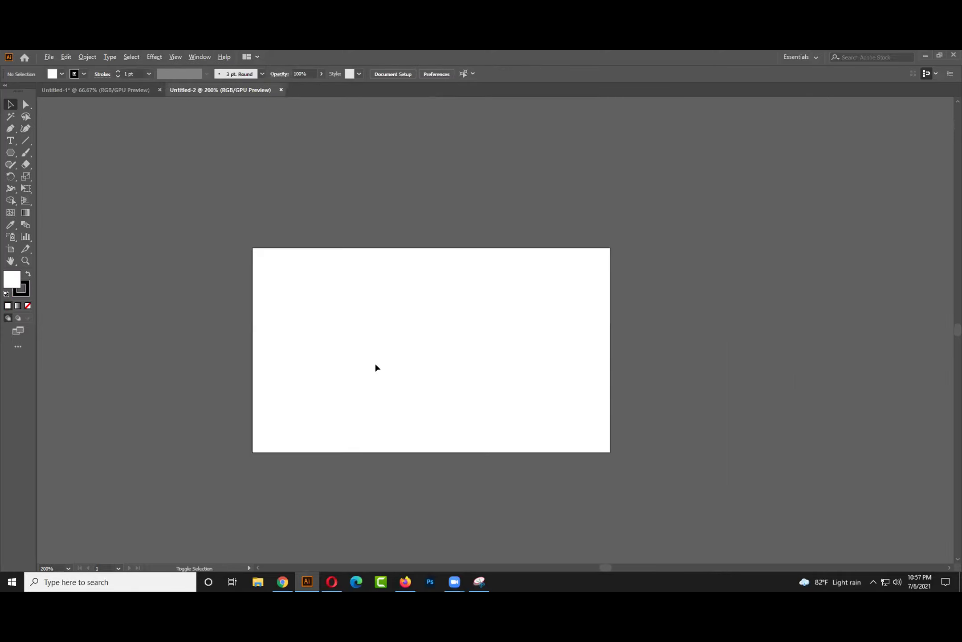
pyautogui.click(27, 288)
pyautogui.click(28, 306)
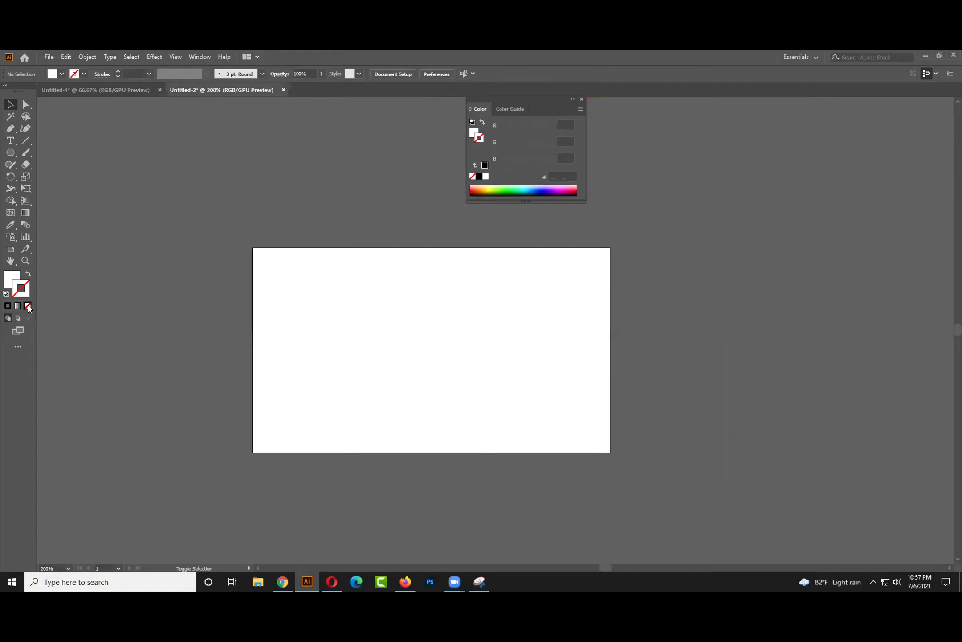
pyautogui.click(14, 276)
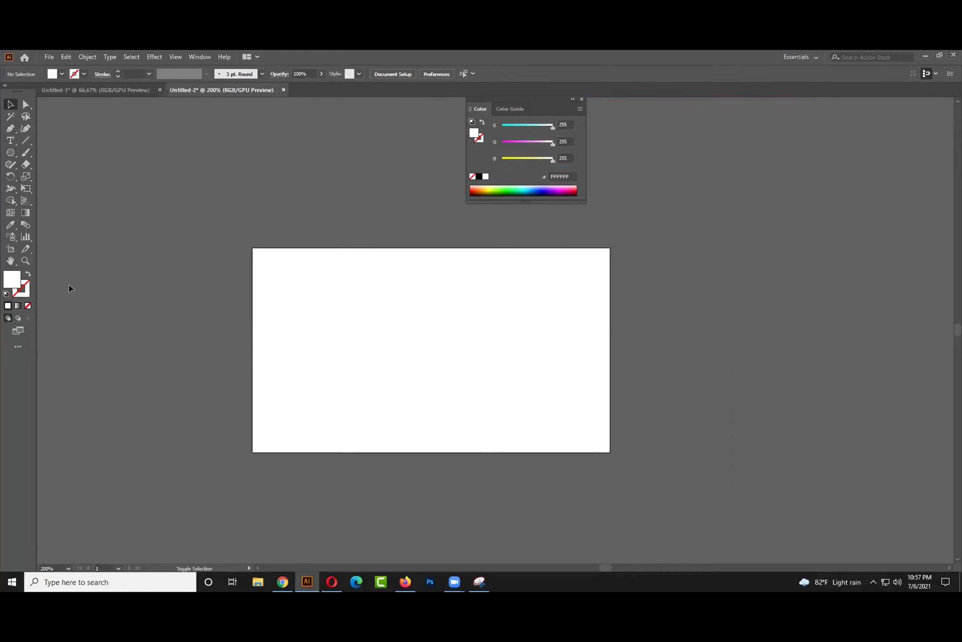
# - In the Untitled-1 document, add the blank lower-right card and the left-column card shapes to the selection and apply a black stroke
pyautogui.click(83, 87)
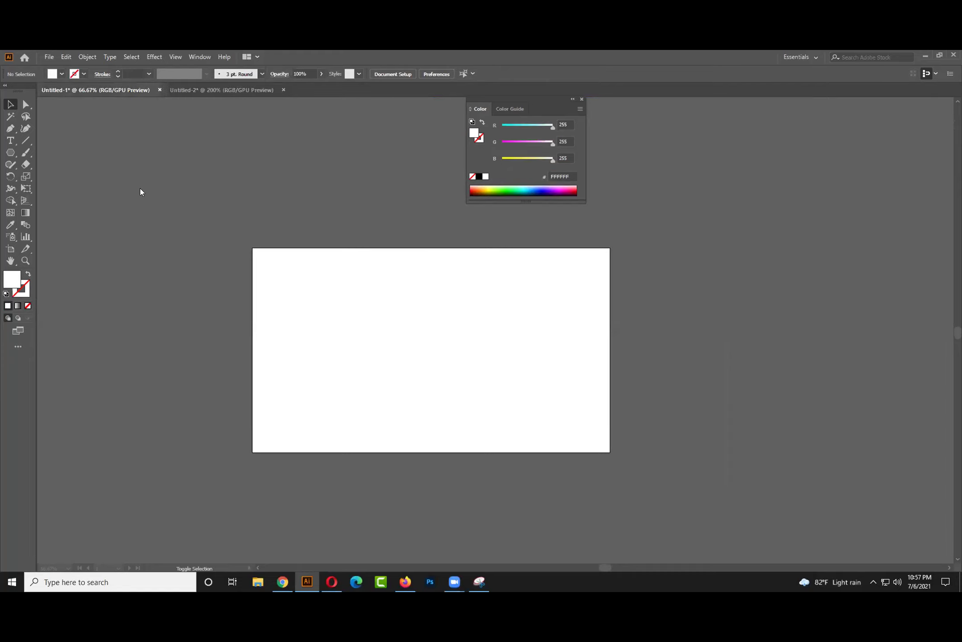
pyautogui.keyDown('shift'); pyautogui.click(458, 477); pyautogui.keyUp('shift')
pyautogui.moveTo(458, 476); pyautogui.dragTo(455, 479)
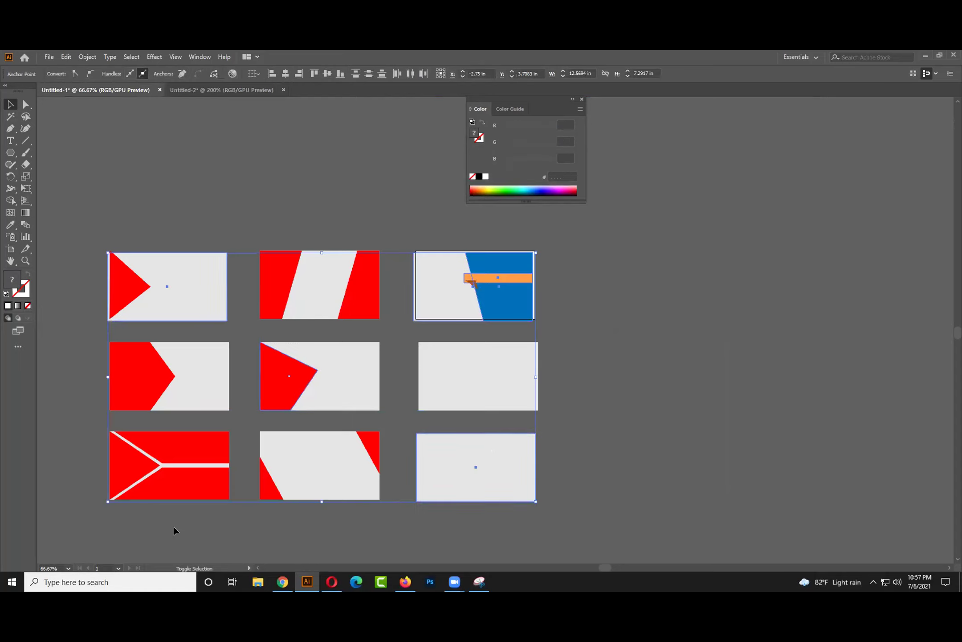
pyautogui.keyDown('shift'); pyautogui.click(168, 450); pyautogui.keyUp('shift')
pyautogui.keyDown('shift'); pyautogui.click(214, 388); pyautogui.keyUp('shift')
pyautogui.click(24, 289)
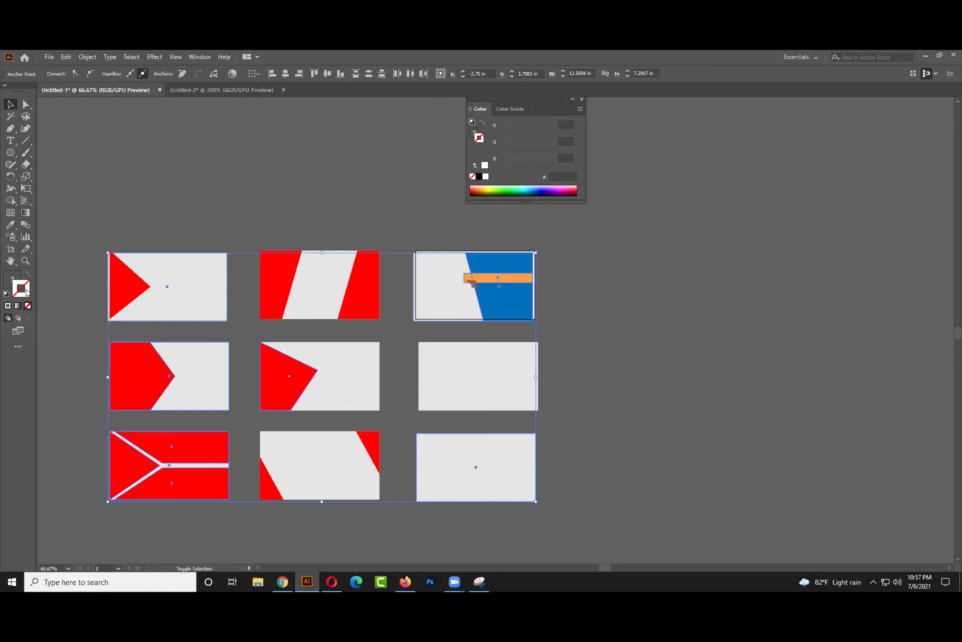
pyautogui.click(479, 177)
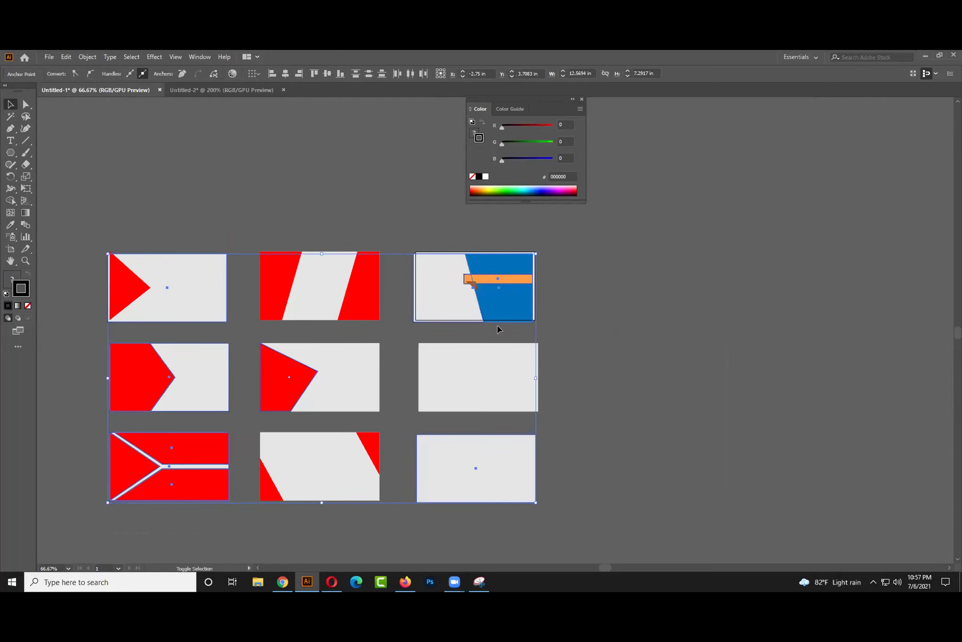
pyautogui.click(215, 91)
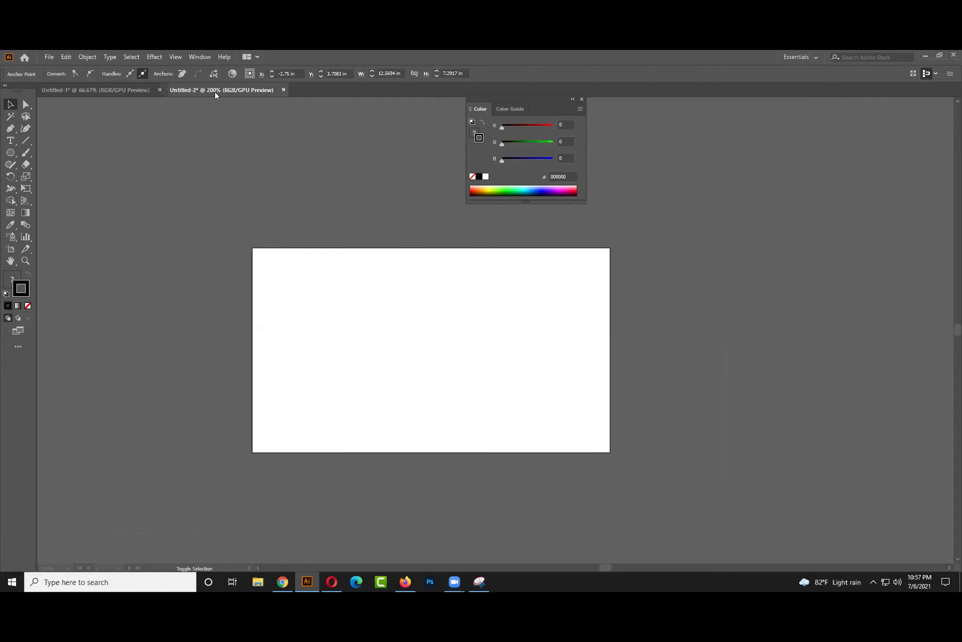
pyautogui.click(10, 276)
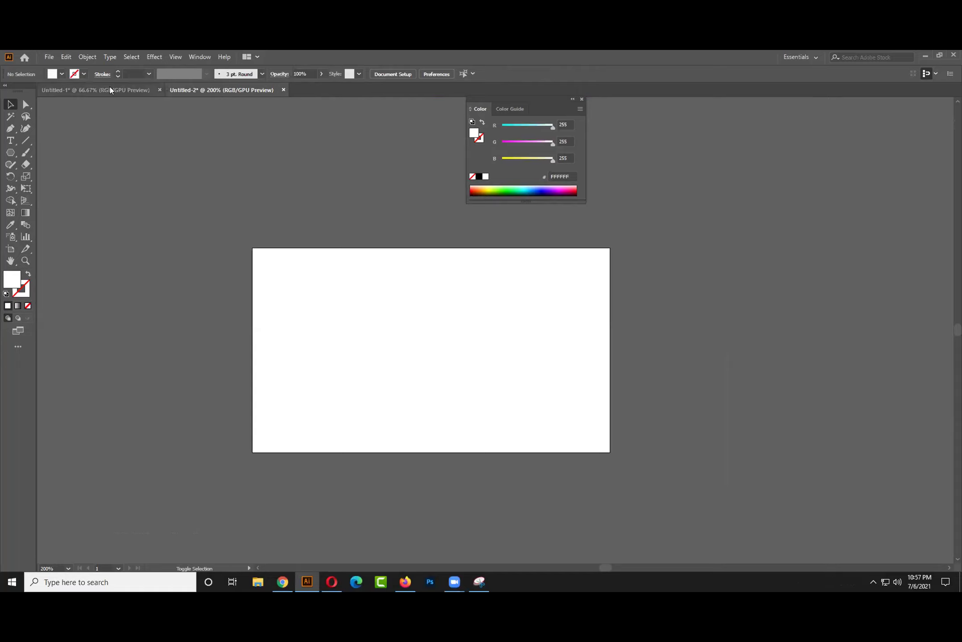
pyautogui.click(259, 584)
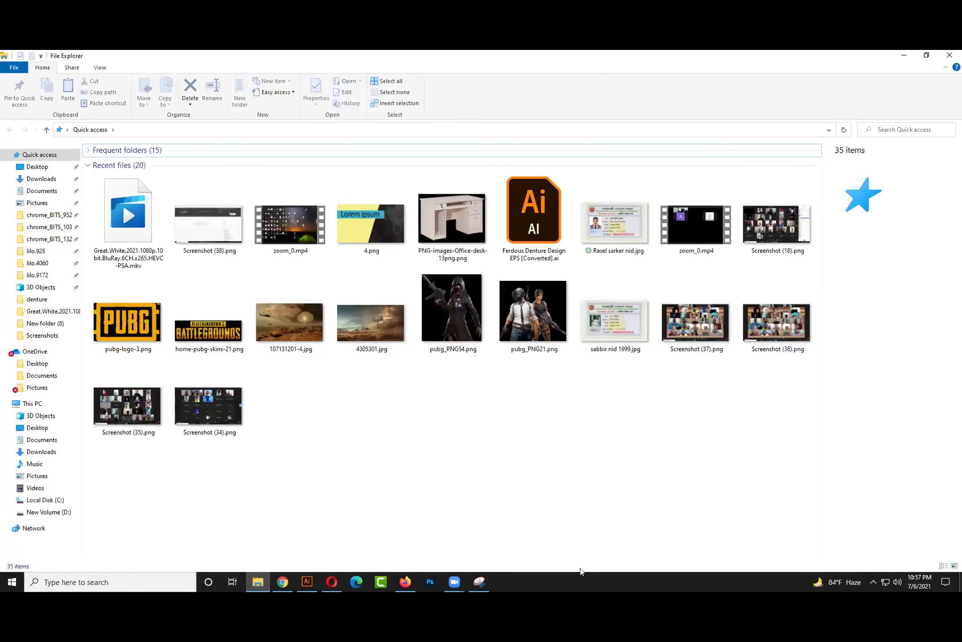
pyautogui.click(904, 55)
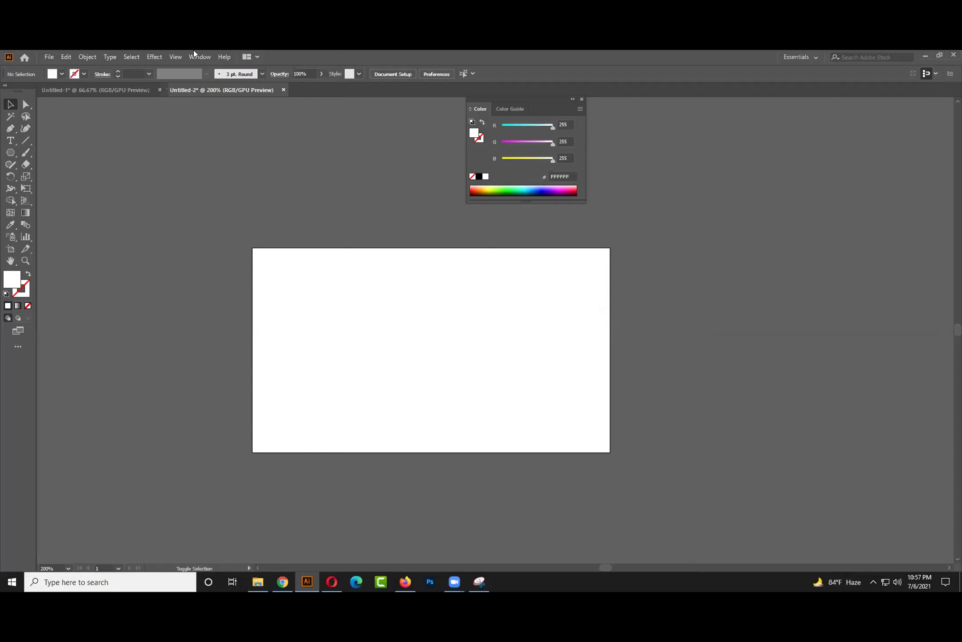
pyautogui.click(103, 90)
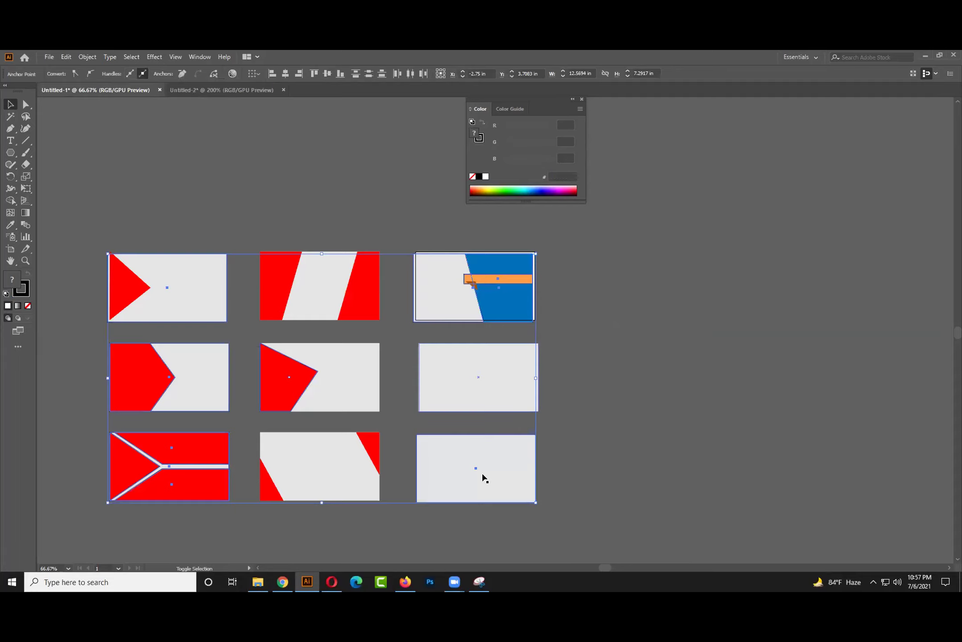
# - In the Untitled-2 document, set the selected triangles' stroke to orange RGB 247, 117, 11 and close the Color panel
pyautogui.hotkey('ctrl', 'Tab')
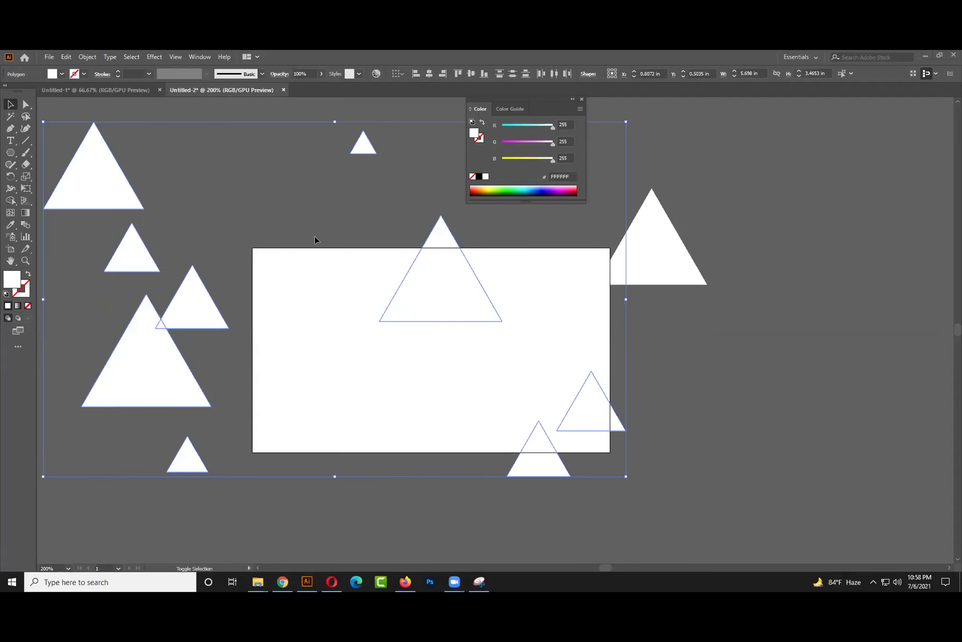
pyautogui.press('x')
pyautogui.click(486, 177)
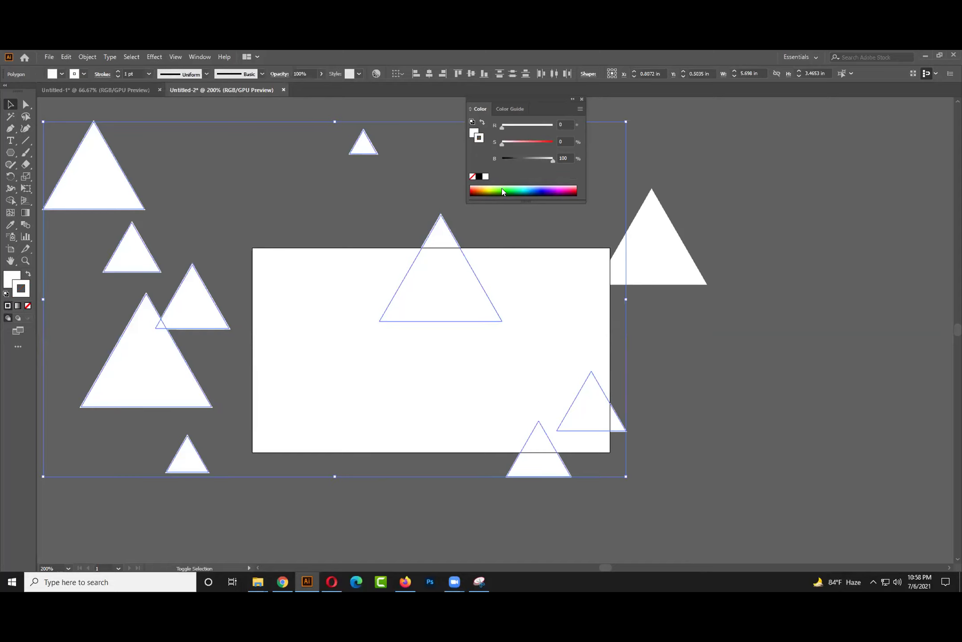
pyautogui.doubleClick(26, 292)
pyautogui.hotkey('ctrl', 'v')
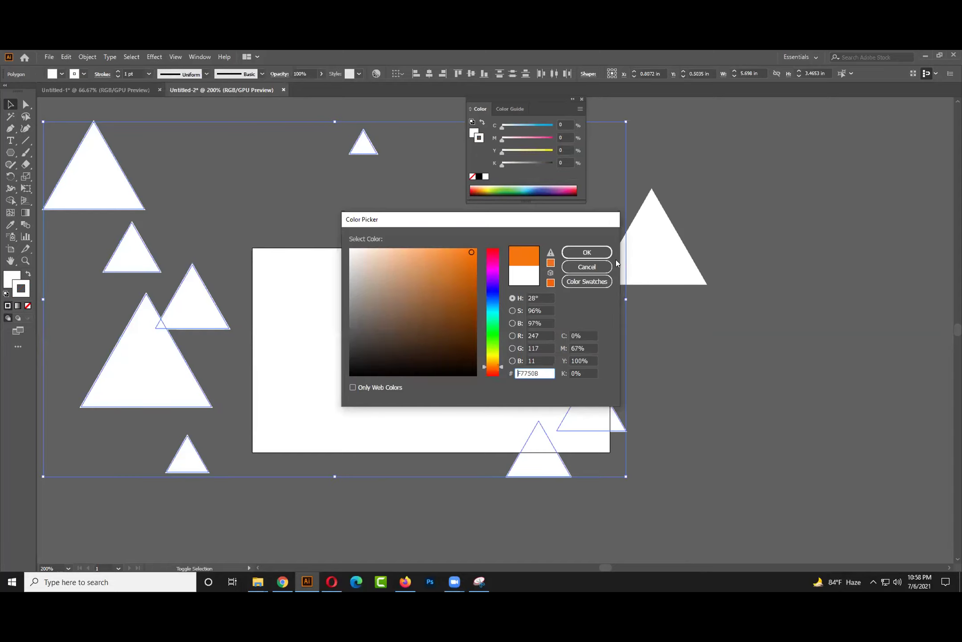
pyautogui.click(588, 257)
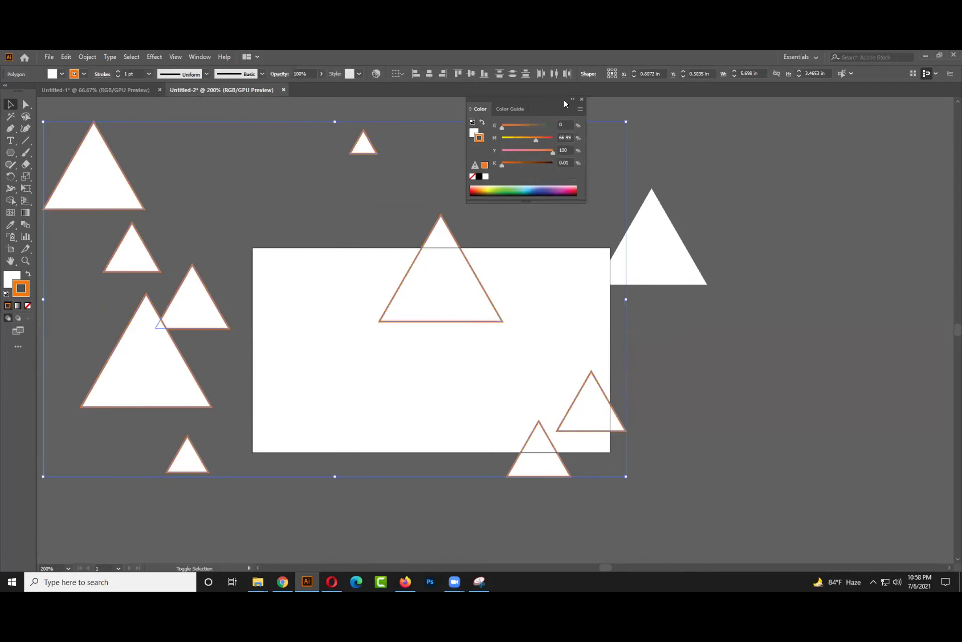
pyautogui.click(582, 99)
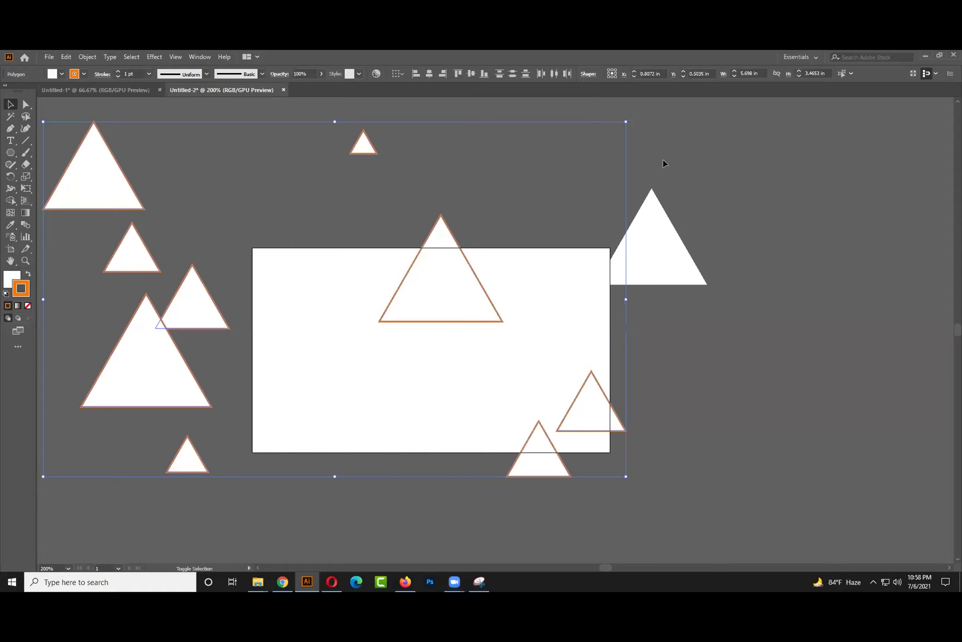
# - Add the unstroked white triangle at the artboard's upper-right corner to the selection of orange-outlined triangles
pyautogui.keyDown('shift'); pyautogui.click(656, 218); pyautogui.keyUp('shift')
pyautogui.keyDown('shift'); pyautogui.click(666, 235); pyautogui.keyUp('shift')
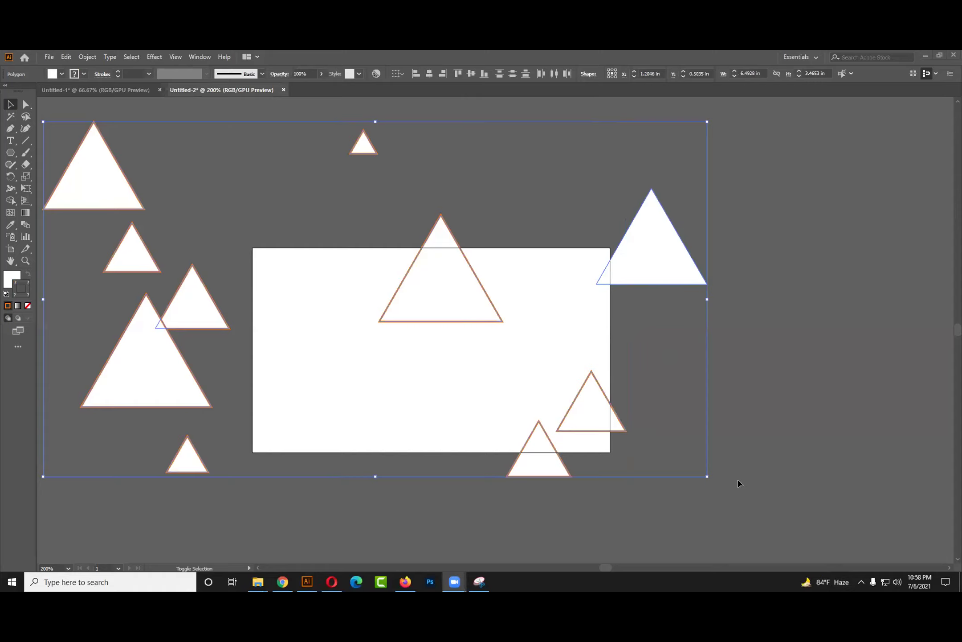
pyautogui.keyDown('shift'); pyautogui.click(649, 277); pyautogui.keyUp('shift')
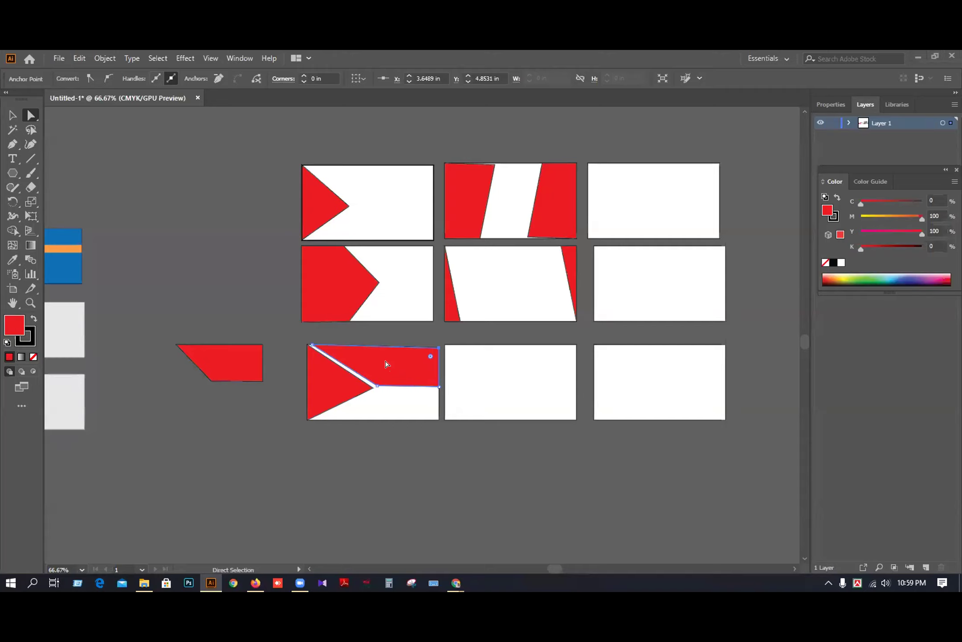
# - Duplicate the upper red panel of the third left-column card below the loose red shape, and rotate the copy about 180°
pyautogui.moveTo(386, 364); pyautogui.dragTo(241, 434)
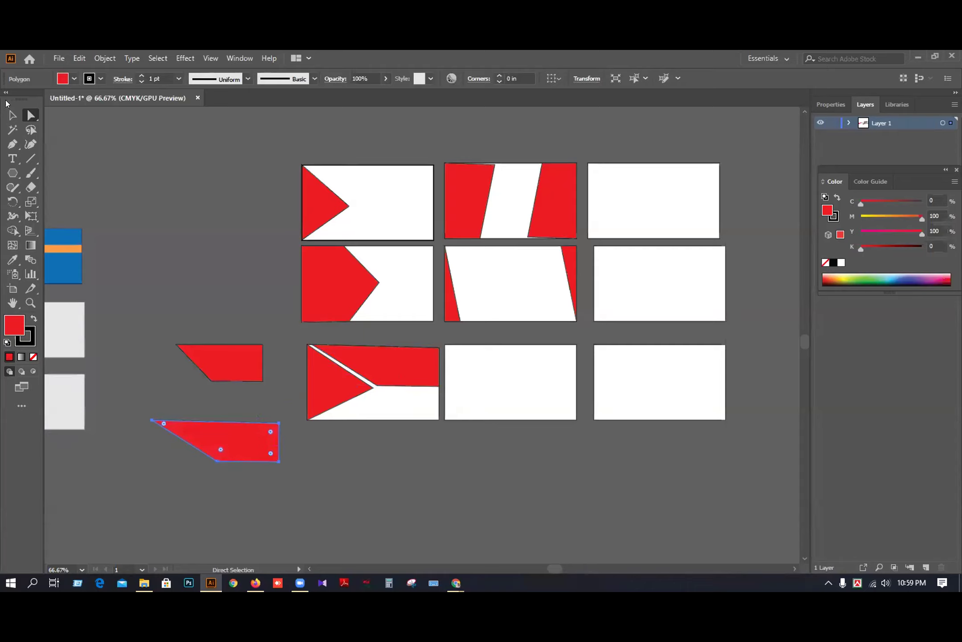
pyautogui.click(10, 115)
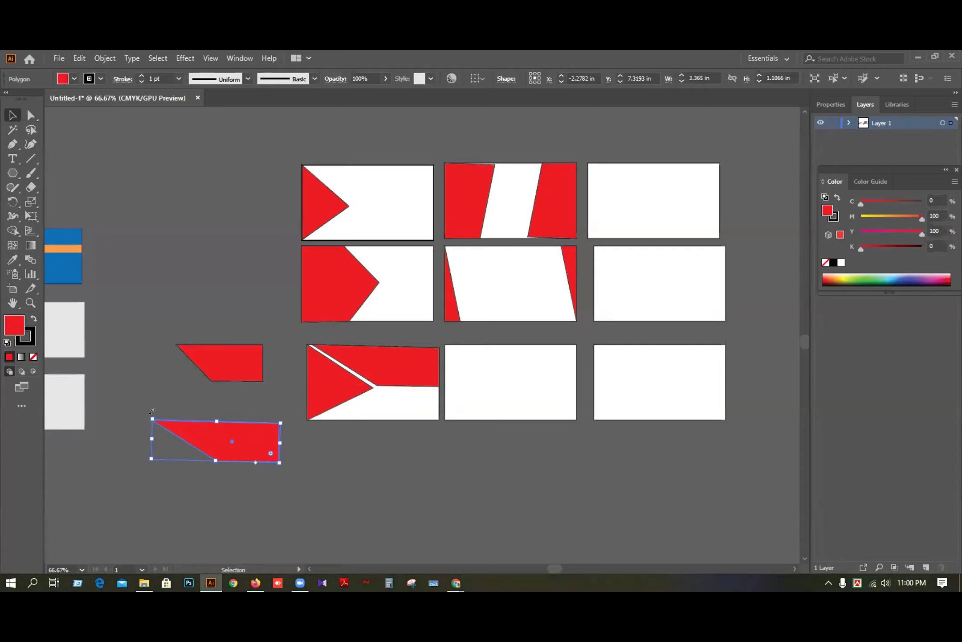
pyautogui.moveTo(152, 411); pyautogui.dragTo(154, 439)
pyautogui.moveTo(144, 415); pyautogui.dragTo(253, 441)
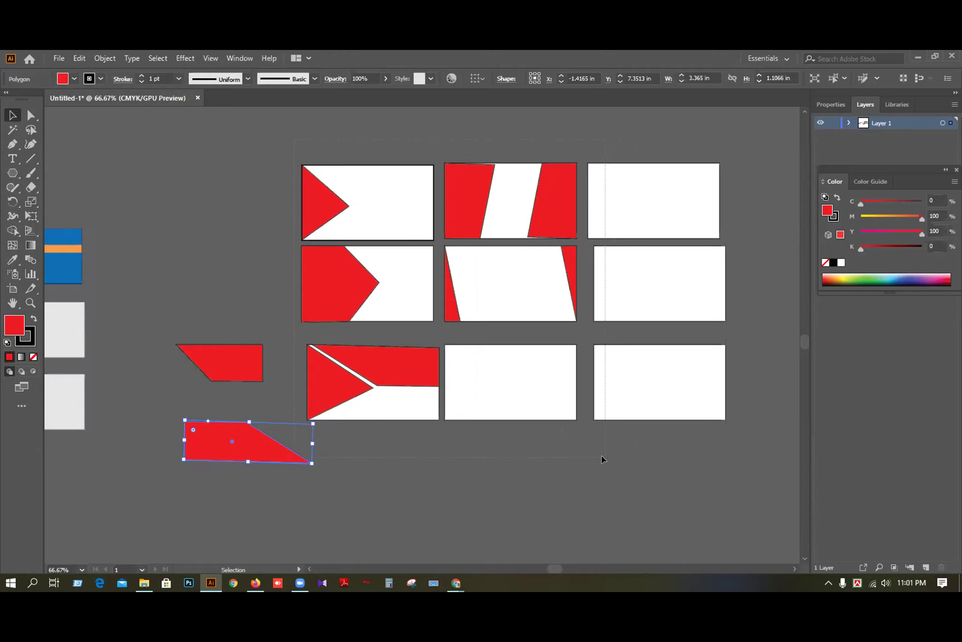
# - Remove the stroke from all the cards and the rotated red copy, and deselect them
pyautogui.hotkey('ctrl', 'a')
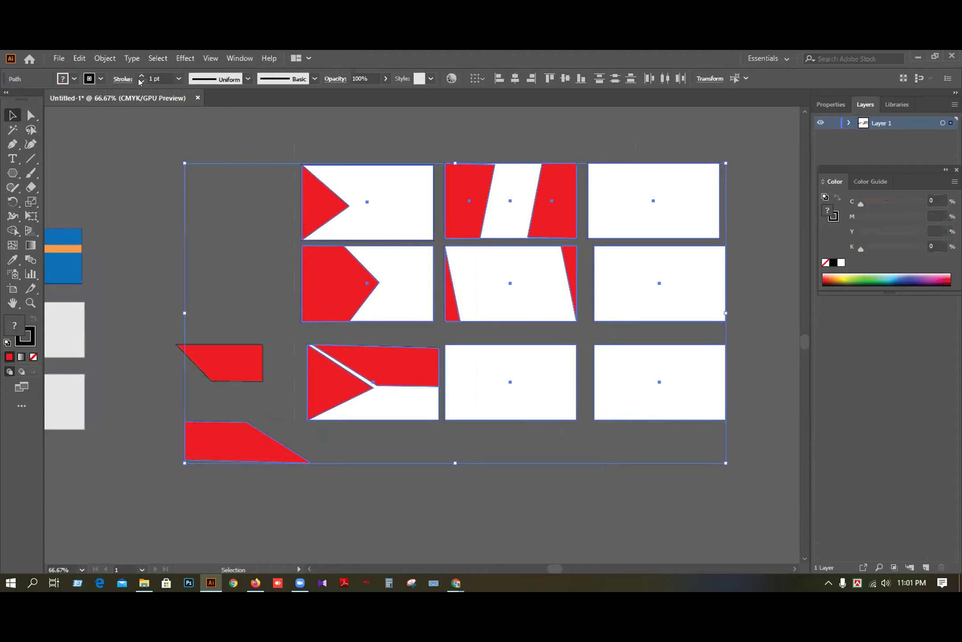
pyautogui.press('/')
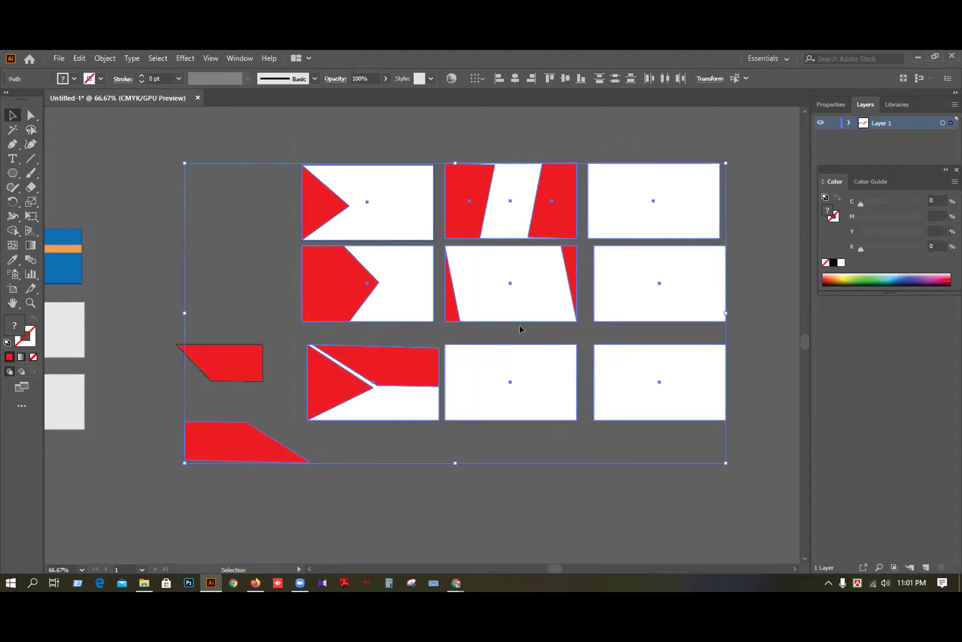
pyautogui.click(110, 164)
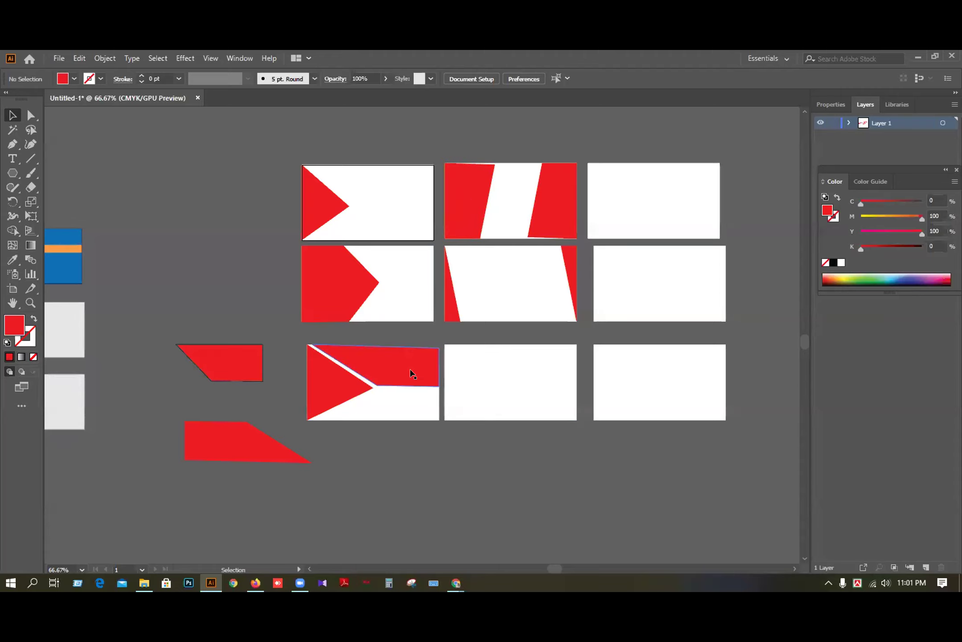
# - Reselect the cards and the rotated red copy, and raise their stroke weight to 13 pt
pyautogui.press('ctrl')
pyautogui.hotkey('ctrl', 'a')
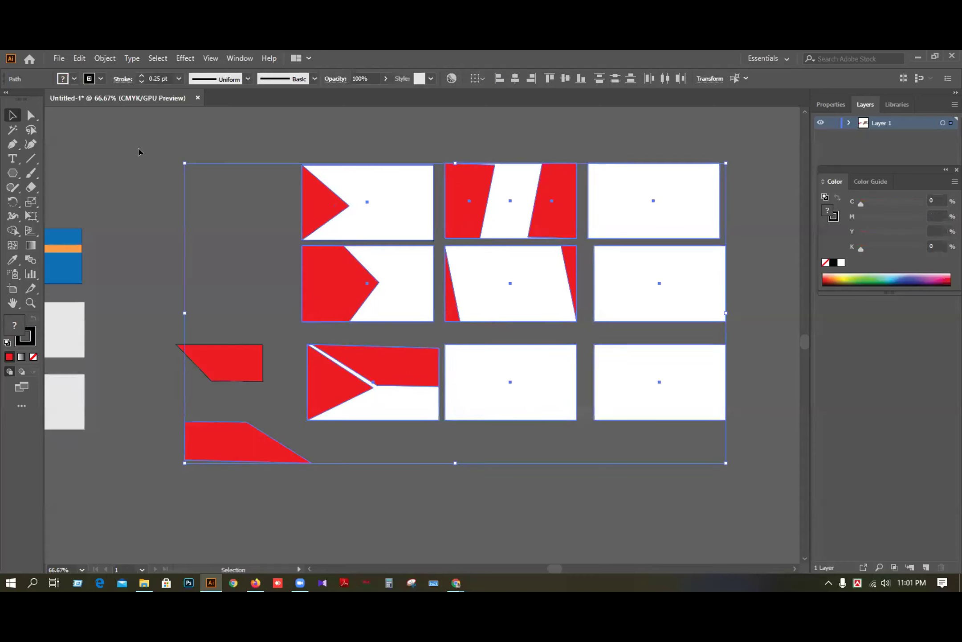
pyautogui.press('ctrl')
pyautogui.click(141, 81)
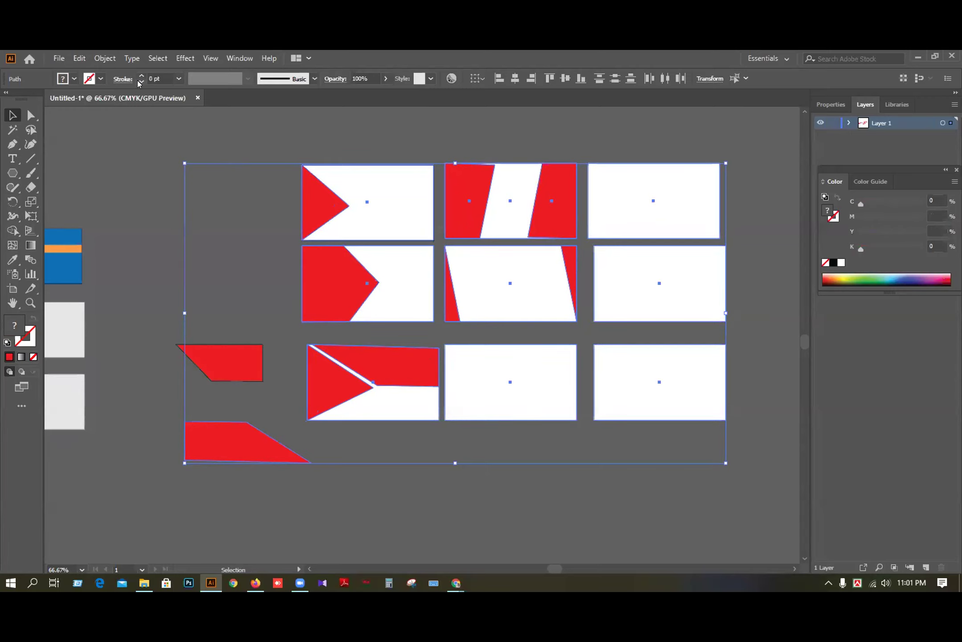
pyautogui.click(141, 75)
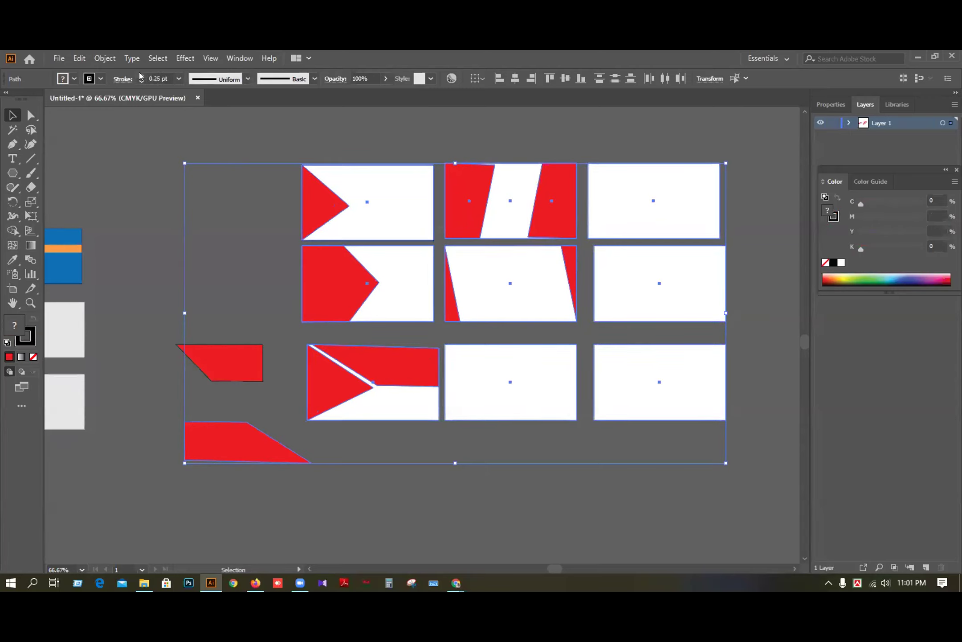
pyautogui.click(141, 76)
pyautogui.click(141, 76)
pyautogui.click(141, 76)
pyautogui.click(140, 76)
pyautogui.click(140, 76)
pyautogui.click(141, 76)
pyautogui.click(141, 76)
pyautogui.click(141, 75)
pyautogui.click(141, 76)
pyautogui.click(141, 76)
pyautogui.click(141, 76)
pyautogui.click(141, 76)
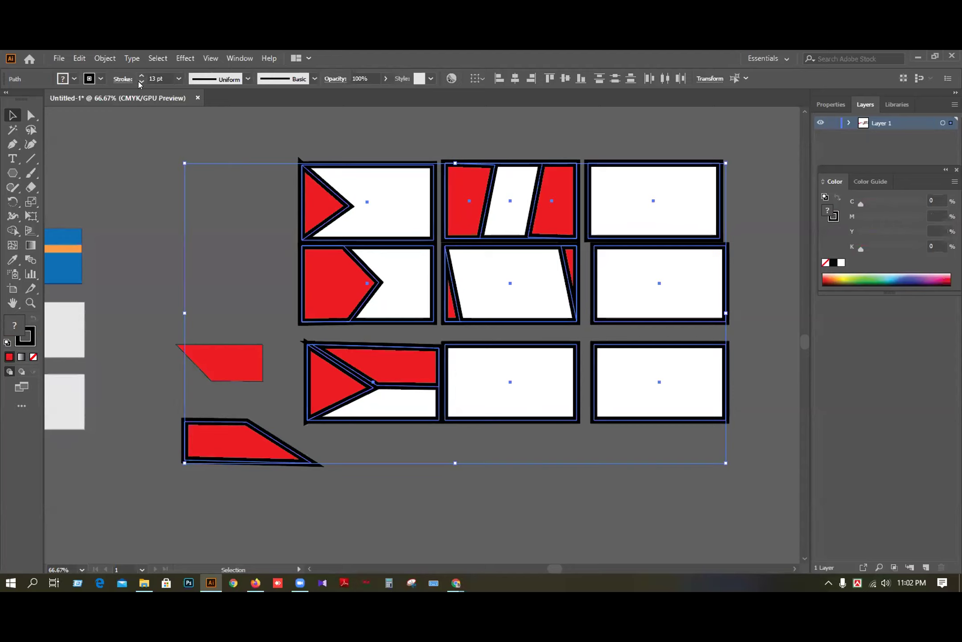
# - Reduce the stroke weight of the selected cards and red copy to 2 pt
pyautogui.click(141, 82)
pyautogui.click(141, 83)
pyautogui.click(141, 83)
pyautogui.click(141, 83)
pyautogui.click(141, 83)
pyautogui.click(141, 83)
pyautogui.click(141, 83)
pyautogui.click(141, 83)
pyautogui.click(141, 83)
pyautogui.click(141, 83)
pyautogui.click(141, 83)
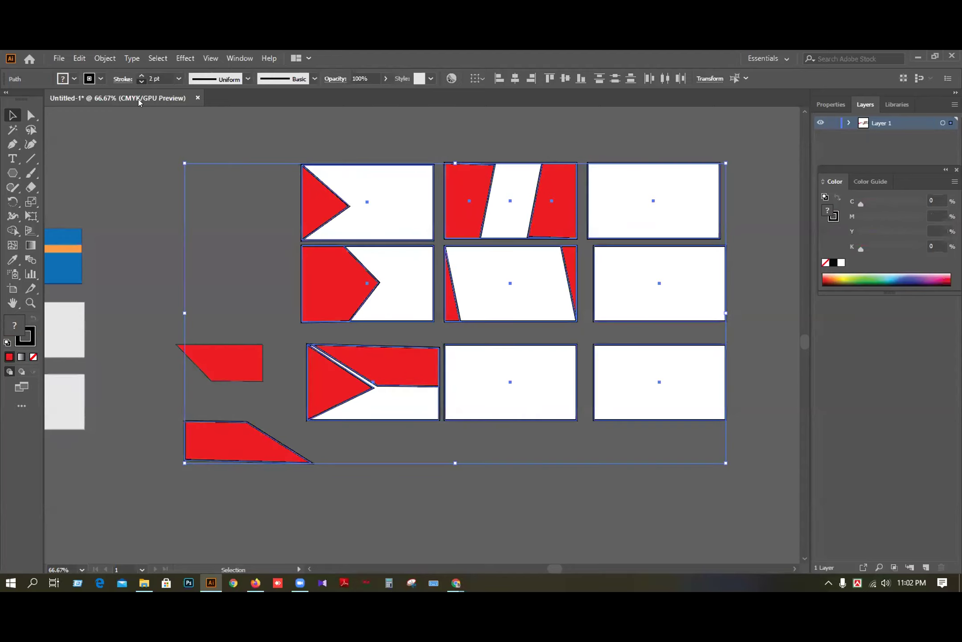
# - Lower the stroke weight of the selected cards and rotated red copy to 0 pt, and deselect them
pyautogui.click(141, 83)
pyautogui.click(141, 83)
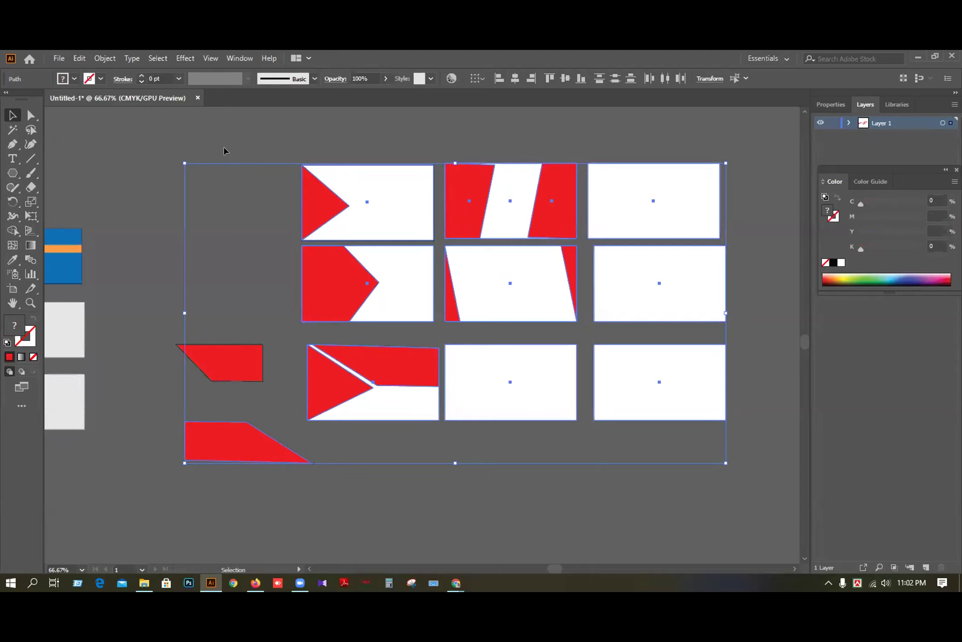
pyautogui.click(160, 153)
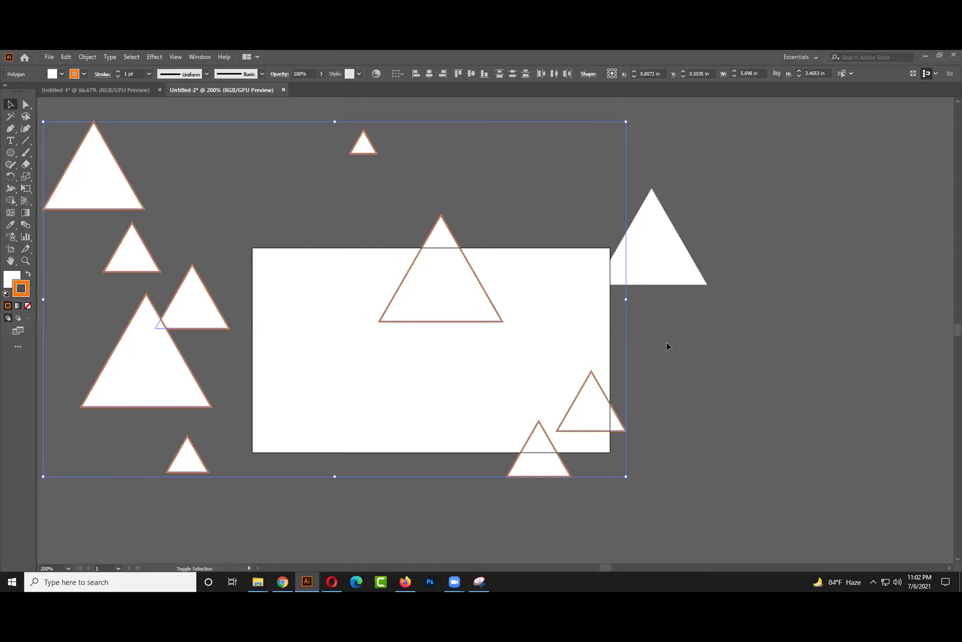
# - Close Illustrator with its two open documents, and minimize the browser windows to reach the desktop
pyautogui.click(954, 54)
pyautogui.click(534, 328)
pyautogui.click(530, 329)
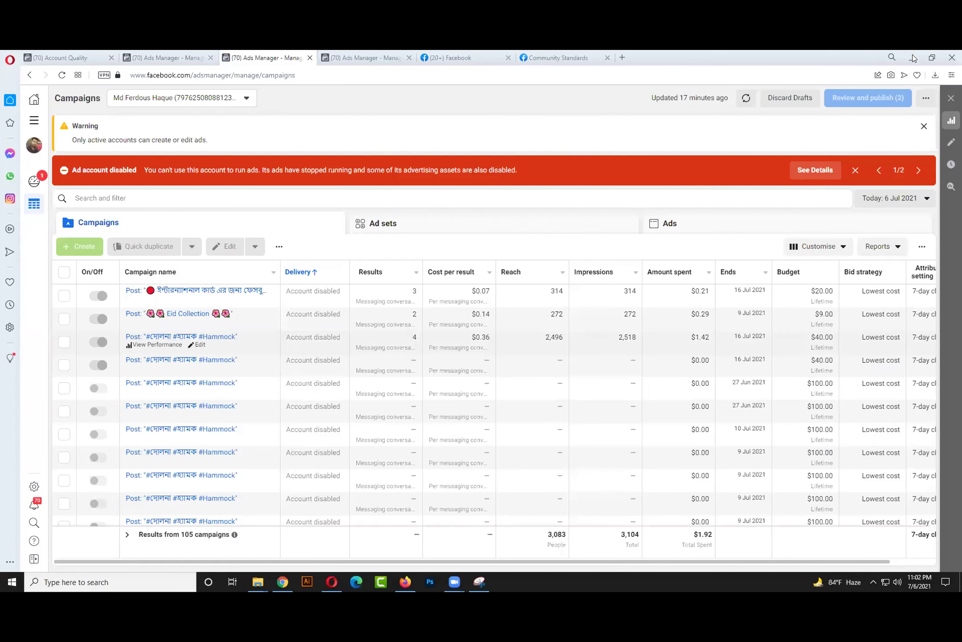
pyautogui.click(913, 58)
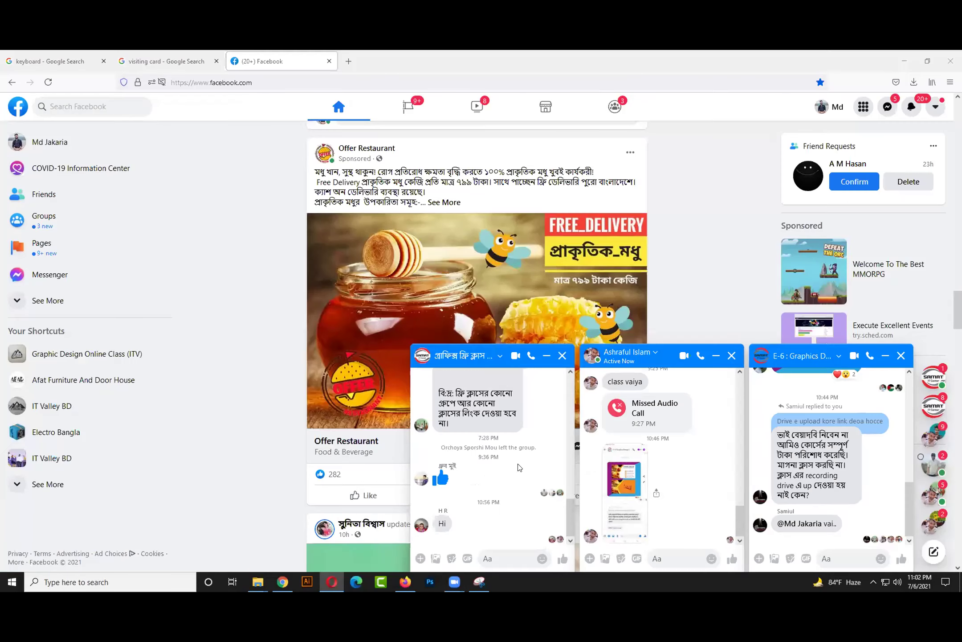
pyautogui.click(896, 63)
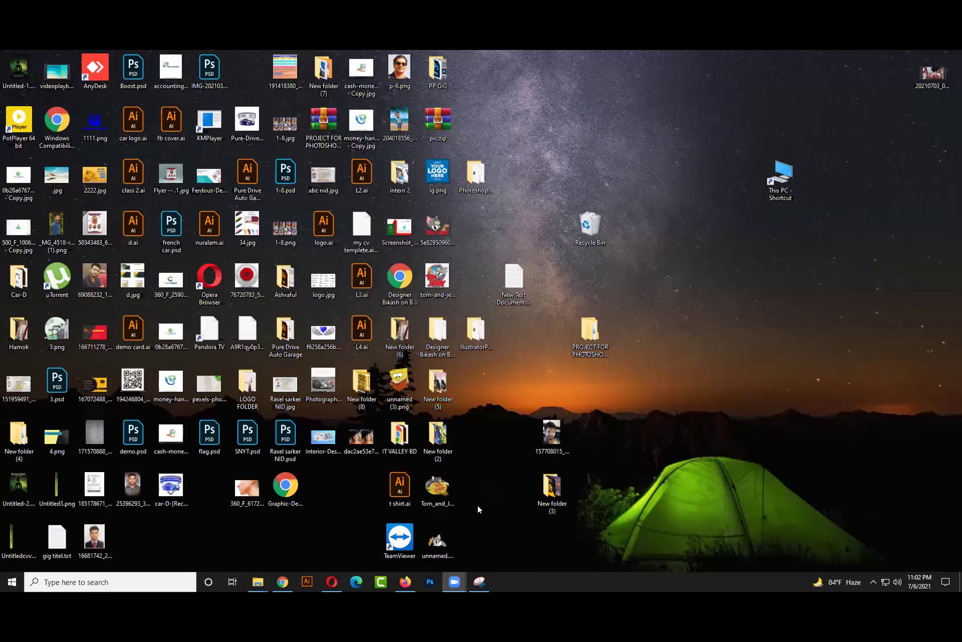
# - Try to open a selected block of desktop icons that includes the IllustratorPortable folder
pyautogui.click(303, 583)
pyautogui.click(576, 281)
pyautogui.click(479, 335)
pyautogui.hotkey('ctrl', 'a')
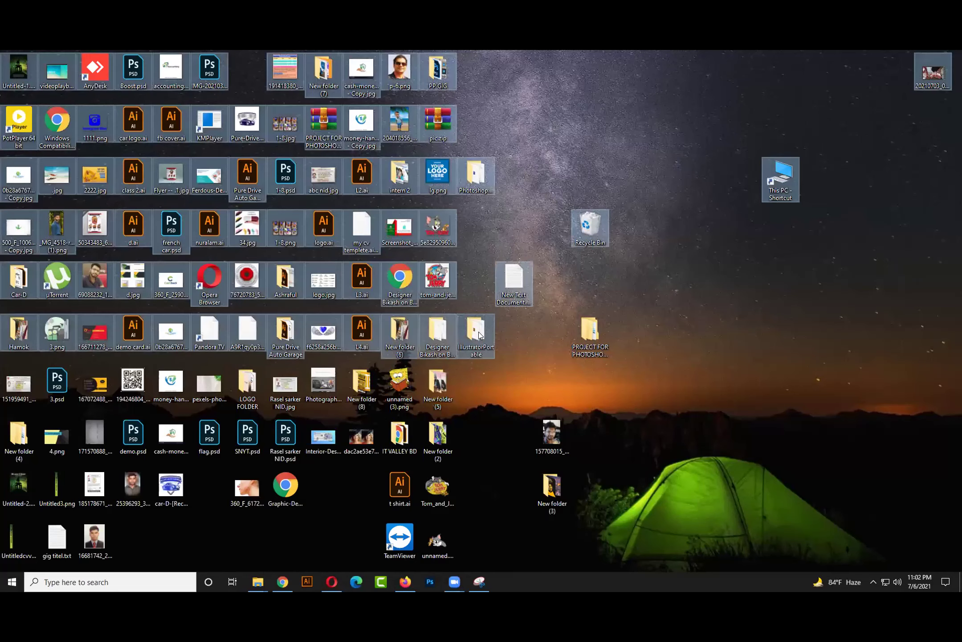
pyautogui.doubleClick(479, 335)
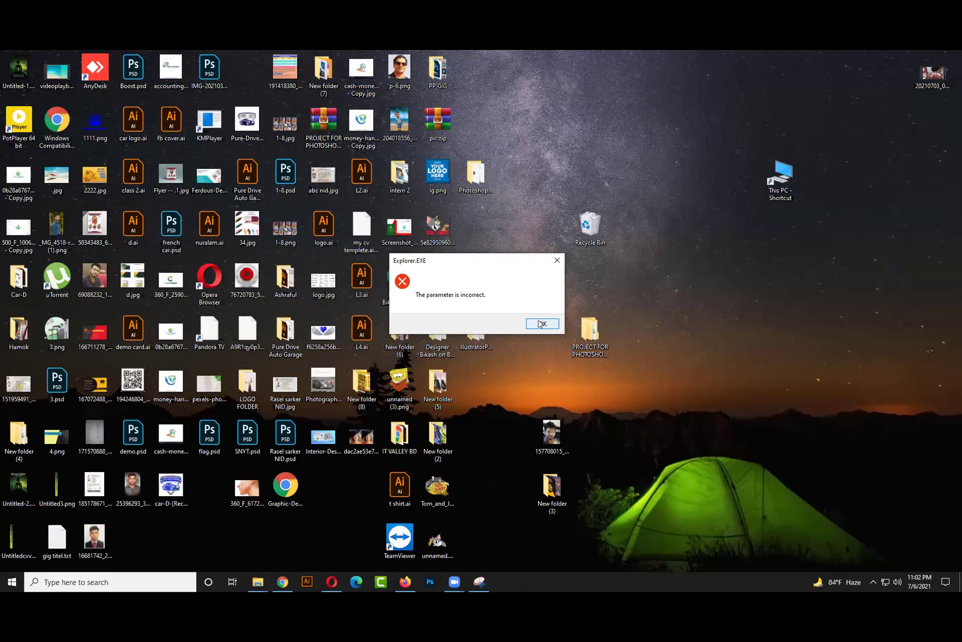
pyautogui.press('Return')
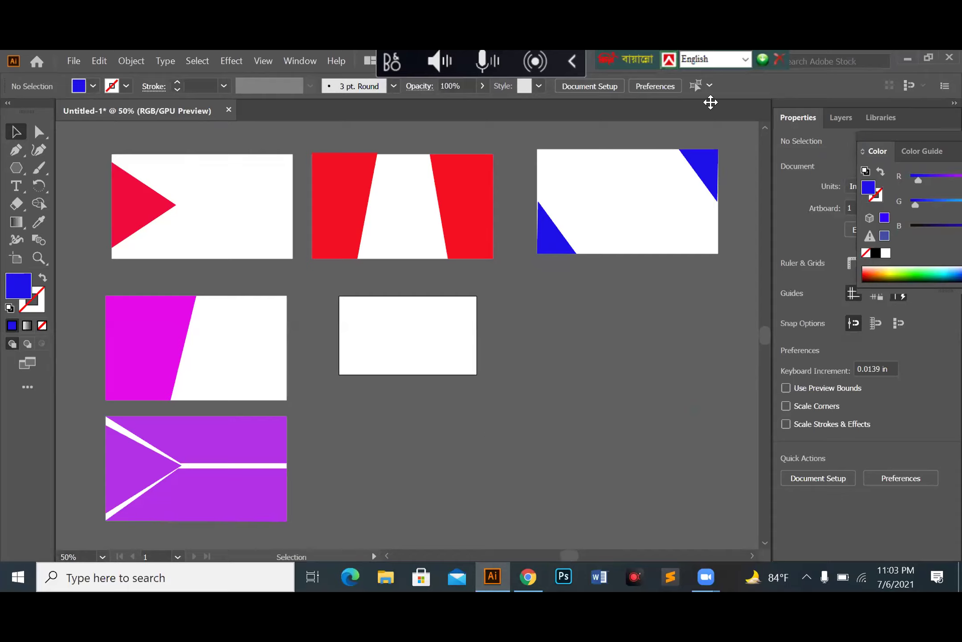
pyautogui.scroll(1, 730, 142)
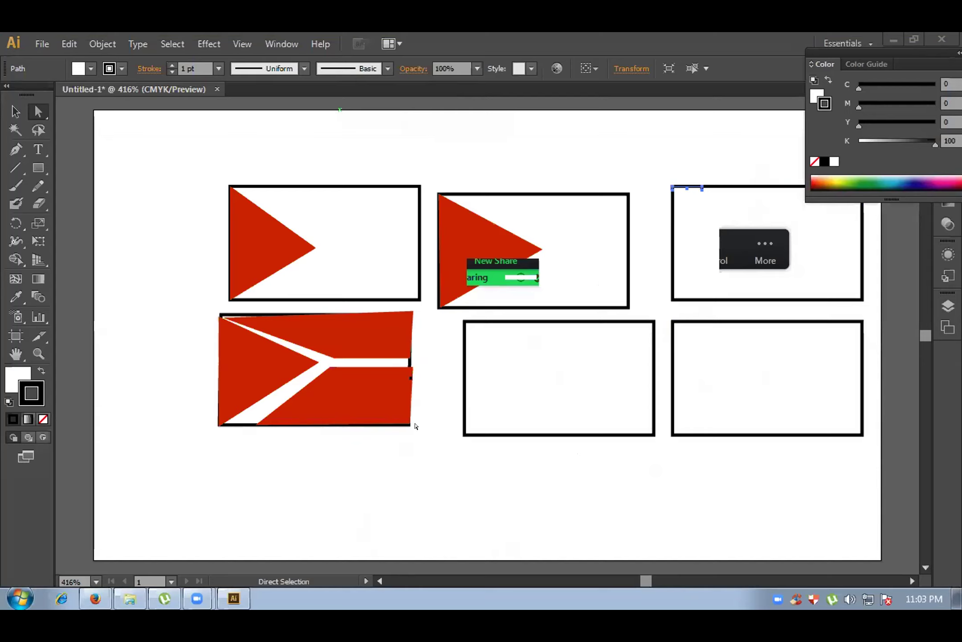
pyautogui.click(283, 312)
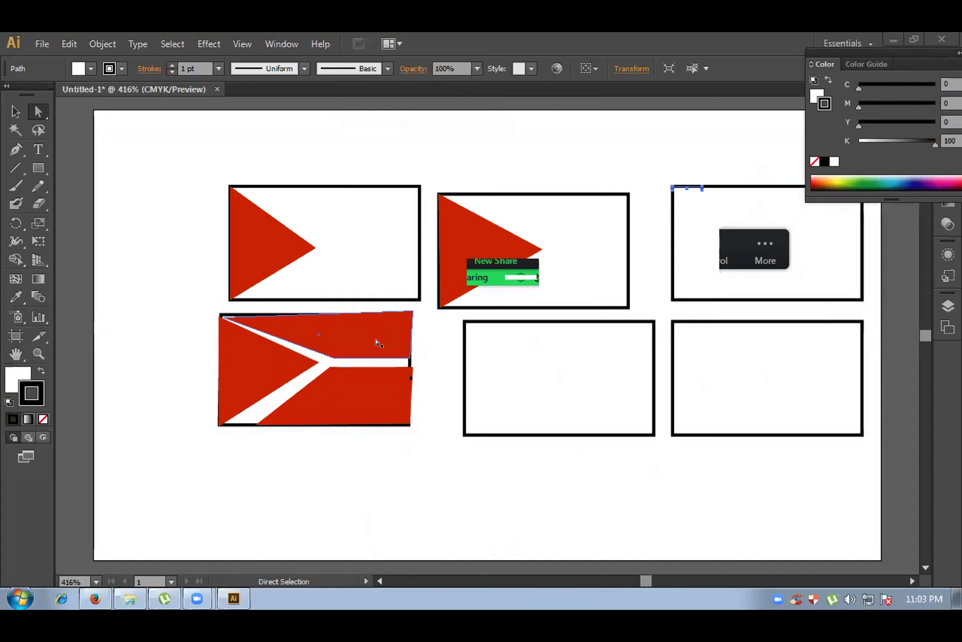
pyautogui.click(429, 361)
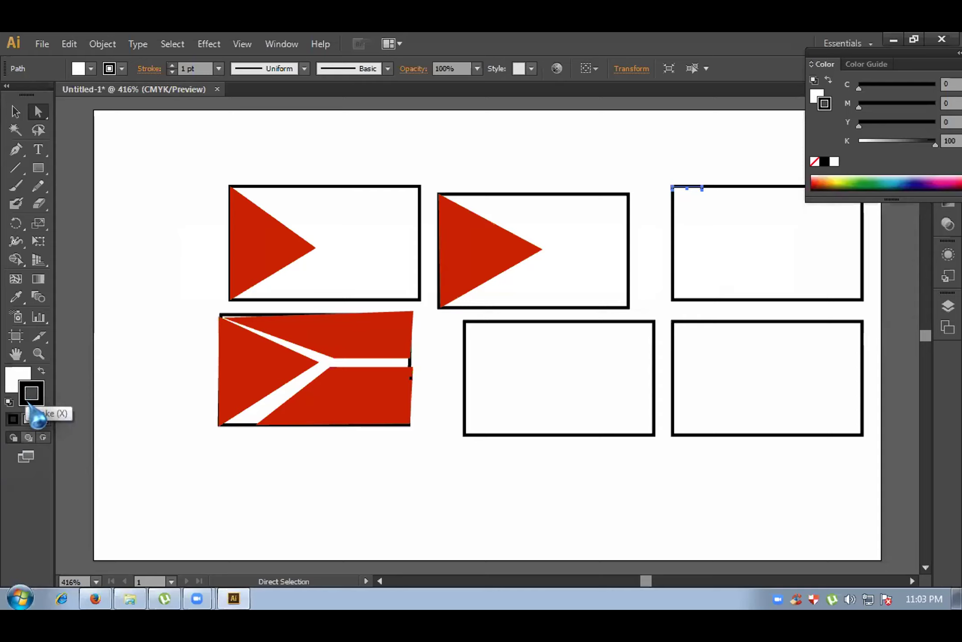
# - Remove the stroke from all six card rectangles and their red shapes, and deselect them
pyautogui.moveTo(247, 157); pyautogui.dragTo(809, 380)
pyautogui.click(44, 419)
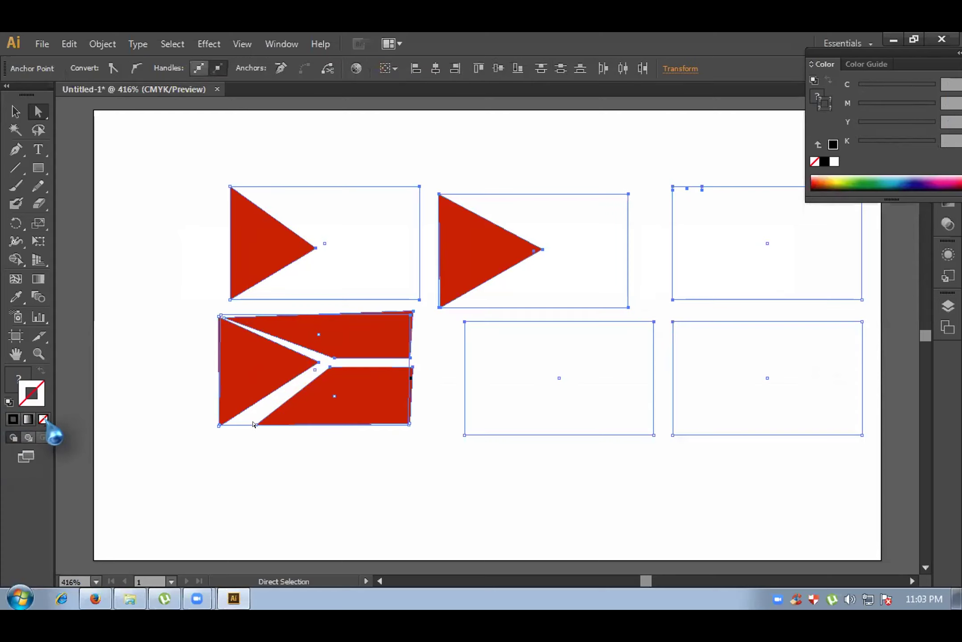
pyautogui.click(320, 482)
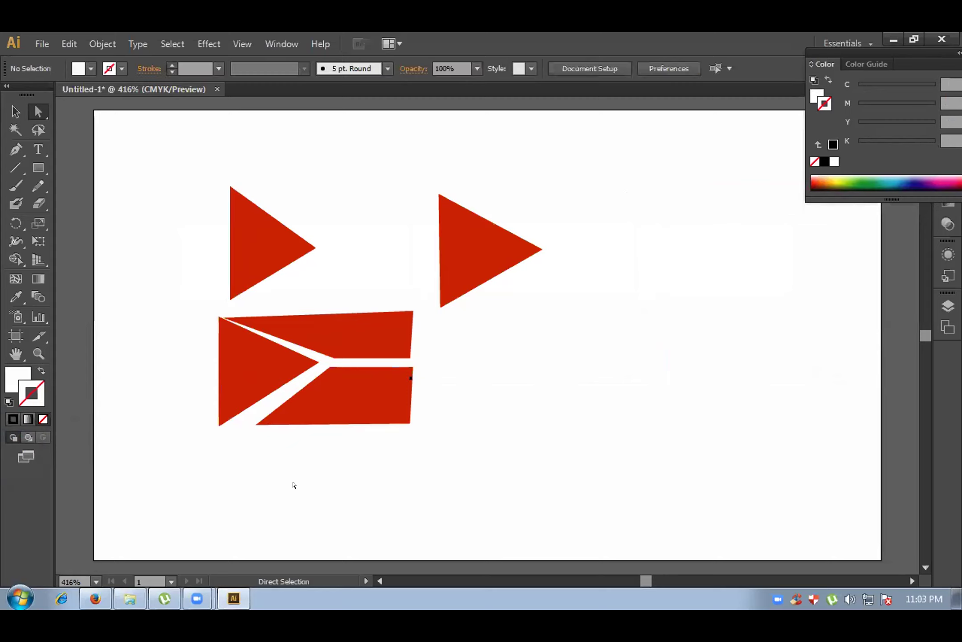
# - Try a linear gradient as the current fill with nothing selected, and make the stroke active again
pyautogui.hotkey('ctrl', 'v')
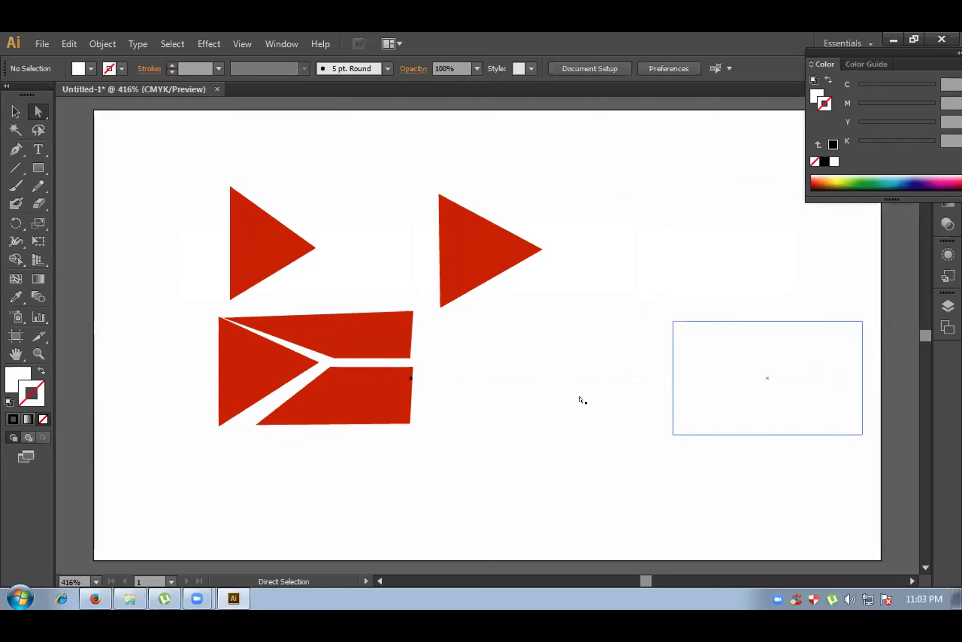
pyautogui.hotkey('ctrl', 'z')
pyautogui.click(24, 392)
pyautogui.click(20, 382)
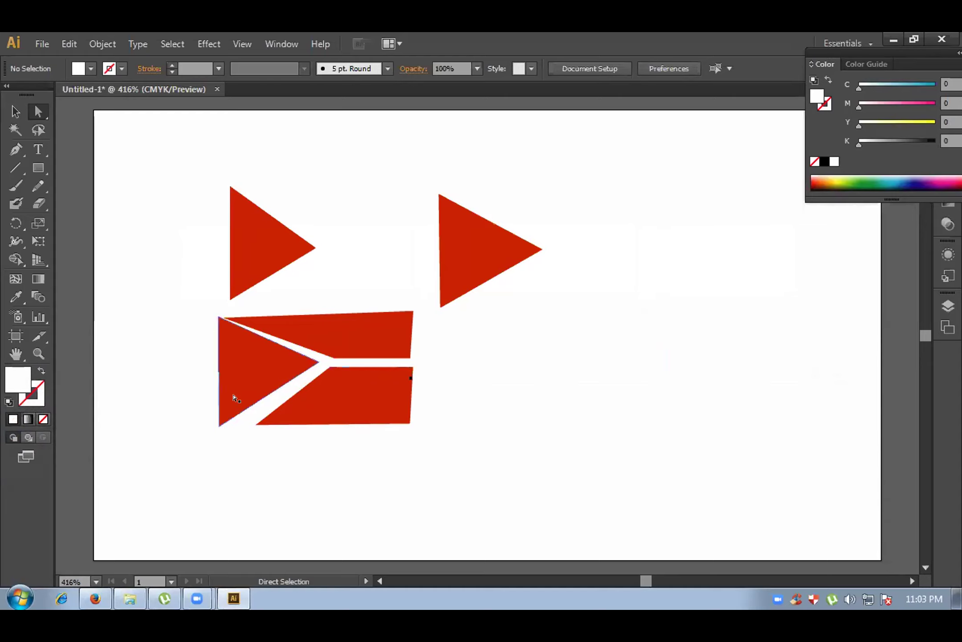
pyautogui.click(34, 423)
pyautogui.click(30, 420)
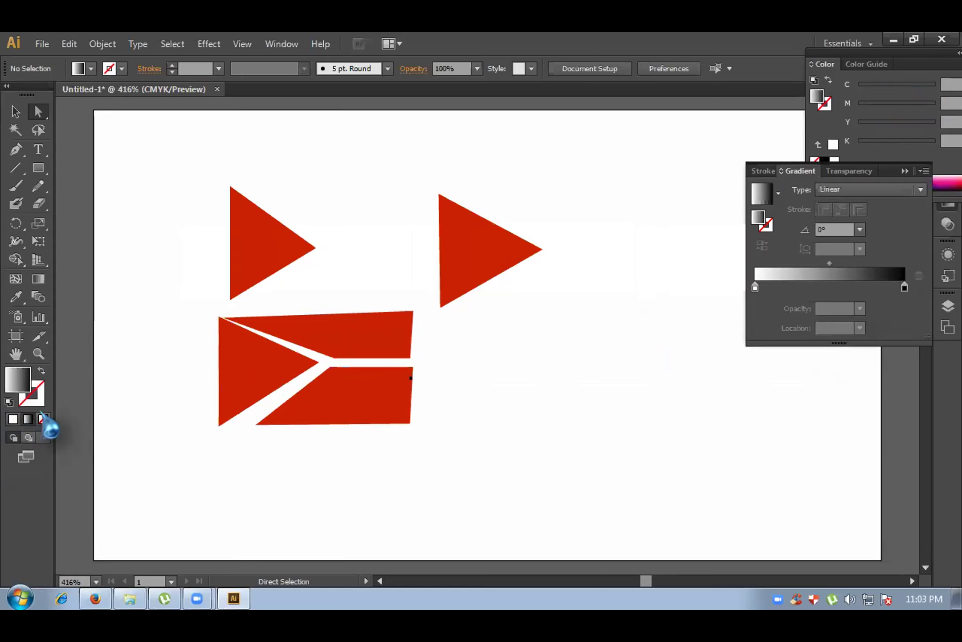
pyautogui.click(39, 403)
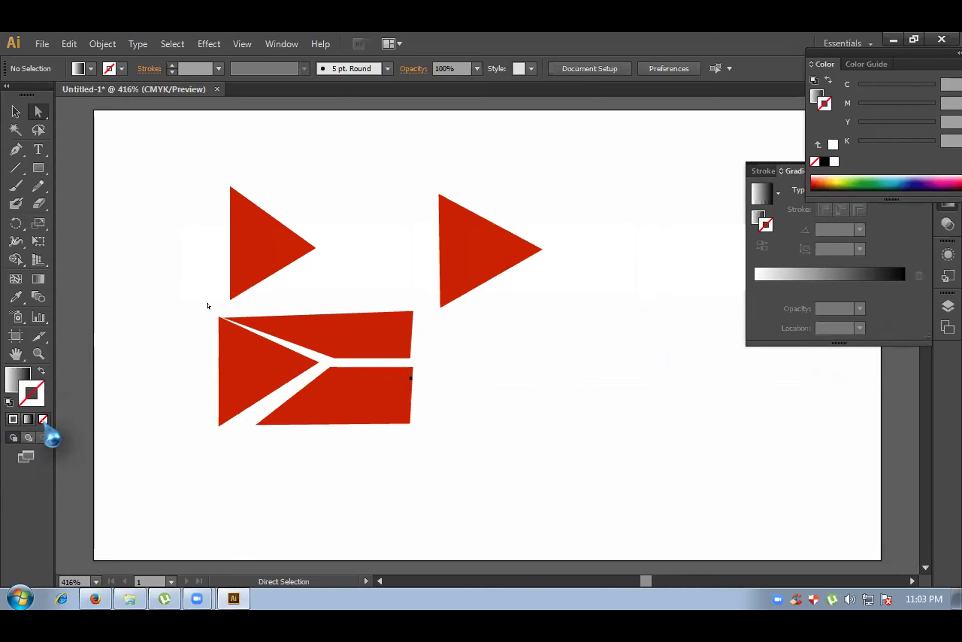
# - Select all the cards and red shapes, and try to move them with the Direct Selection tool
pyautogui.moveTo(237, 158); pyautogui.dragTo(685, 403)
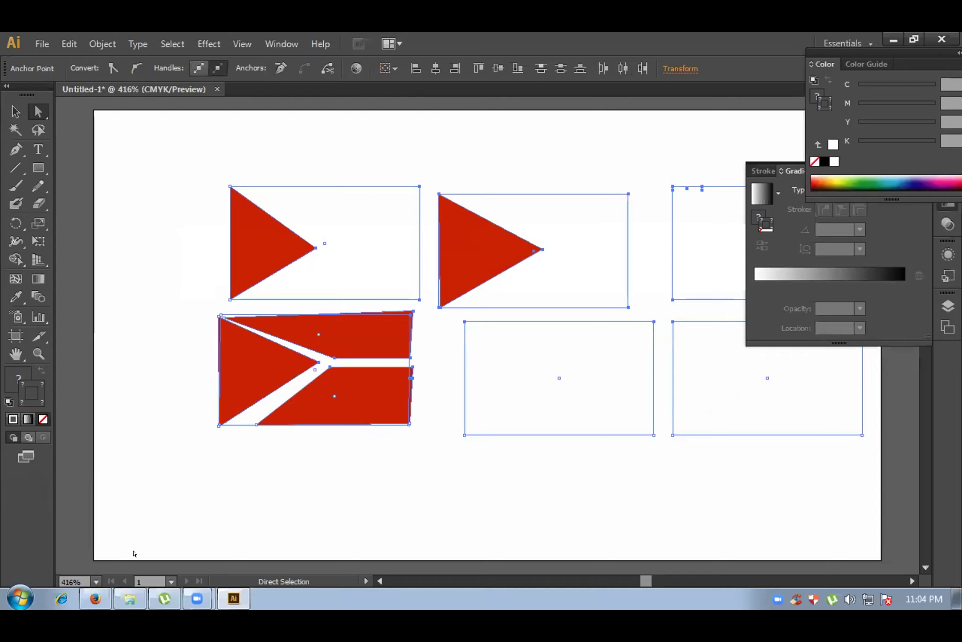
pyautogui.hotkey('ctrl', 'a')
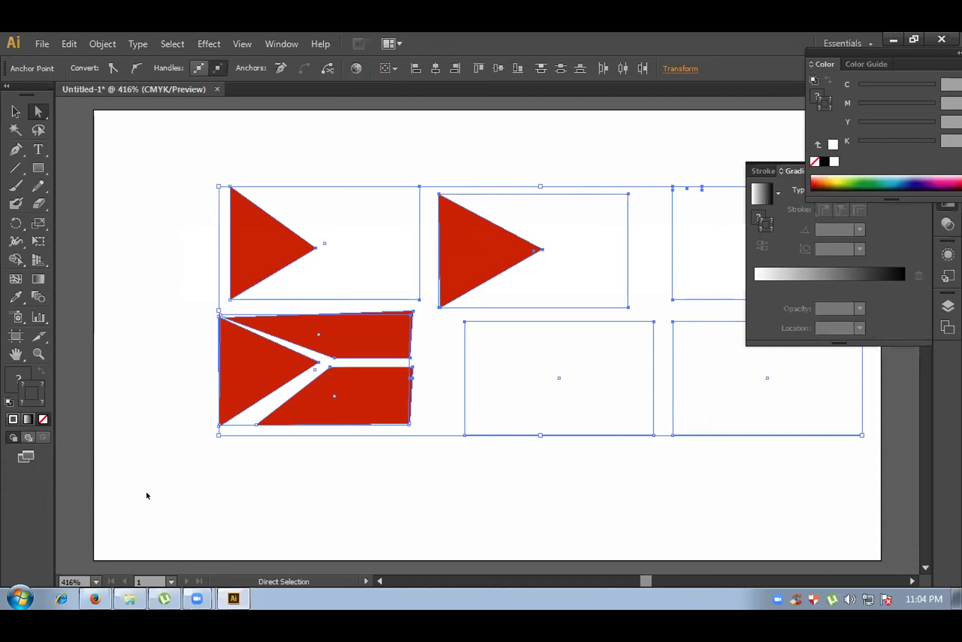
pyautogui.hotkey('ctrl', '-')
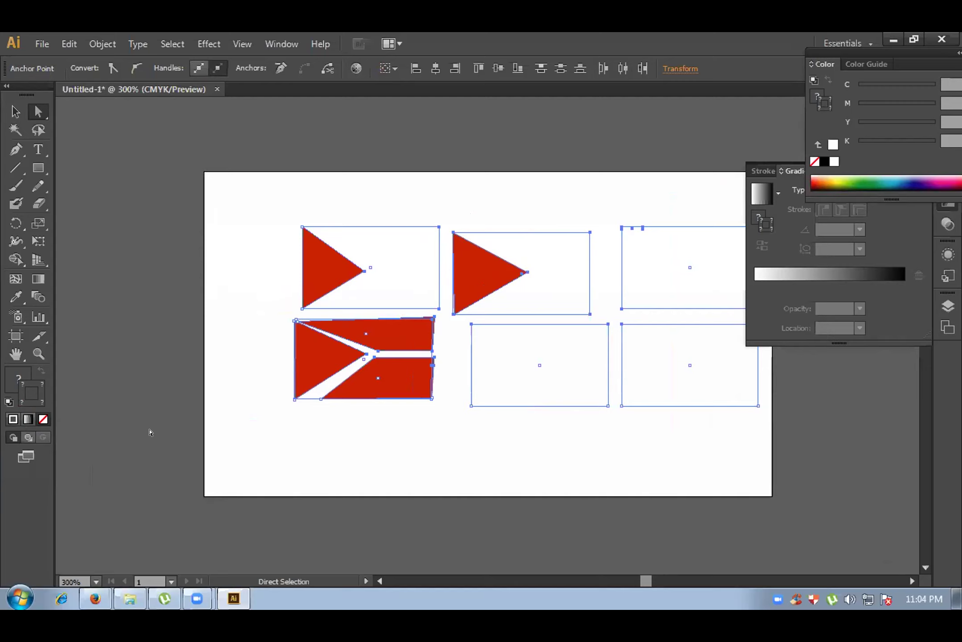
pyautogui.moveTo(368, 353); pyautogui.dragTo(428, 400)
# - Undo the Direct Selection moves of the cards and red shapes
pyautogui.hotkey('ctrl', 'z')
pyautogui.hotkey('ctrl', 'z')
pyautogui.hotkey('ctrl', 'z')
pyautogui.hotkey('ctrl', 'z')
pyautogui.hotkey('ctrl', 'z')
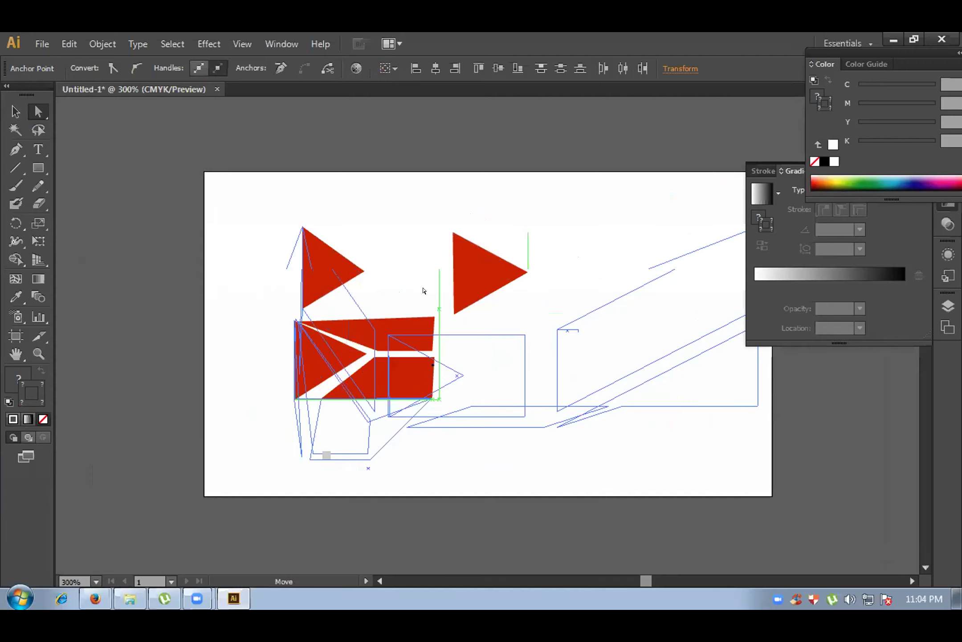
pyautogui.hotkey('ctrl', 'z')
pyautogui.hotkey('ctrl', 'z')
pyautogui.hotkey('ctrl', 'z')
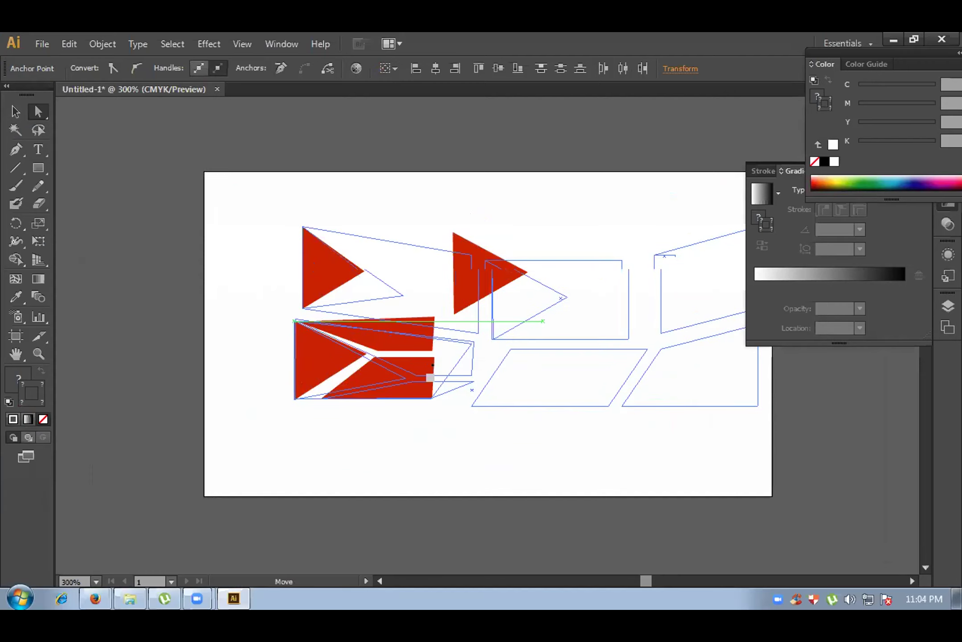
pyautogui.hotkey('ctrl', 'z')
pyautogui.hotkey('ctrl', 'z')
# - Using the Selection tool, move the first two columns of cards with their red shapes off the artboard, below its lower-left corner
pyautogui.click(15, 111)
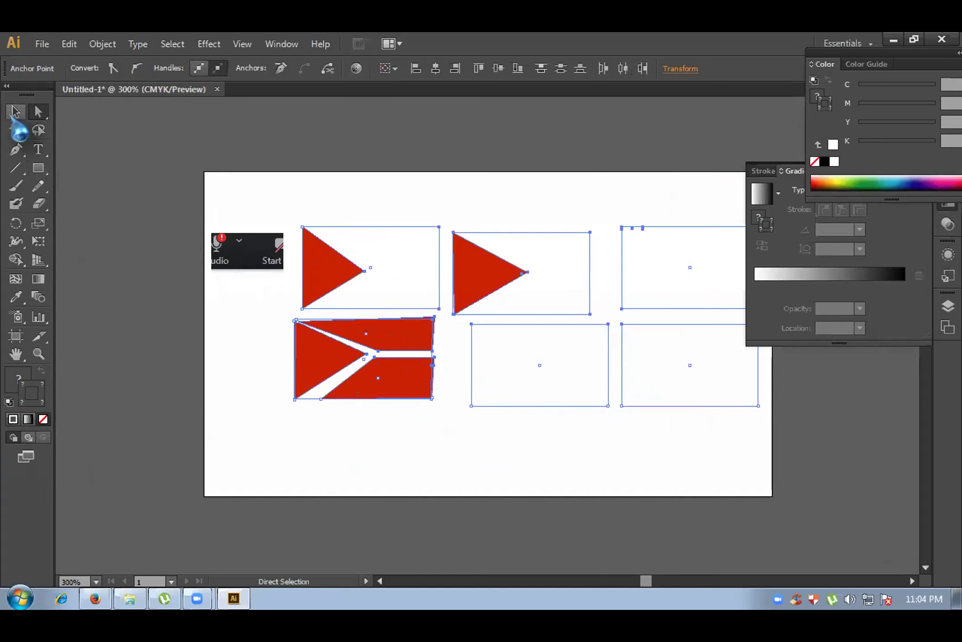
pyautogui.hotkey('ctrl', 'z')
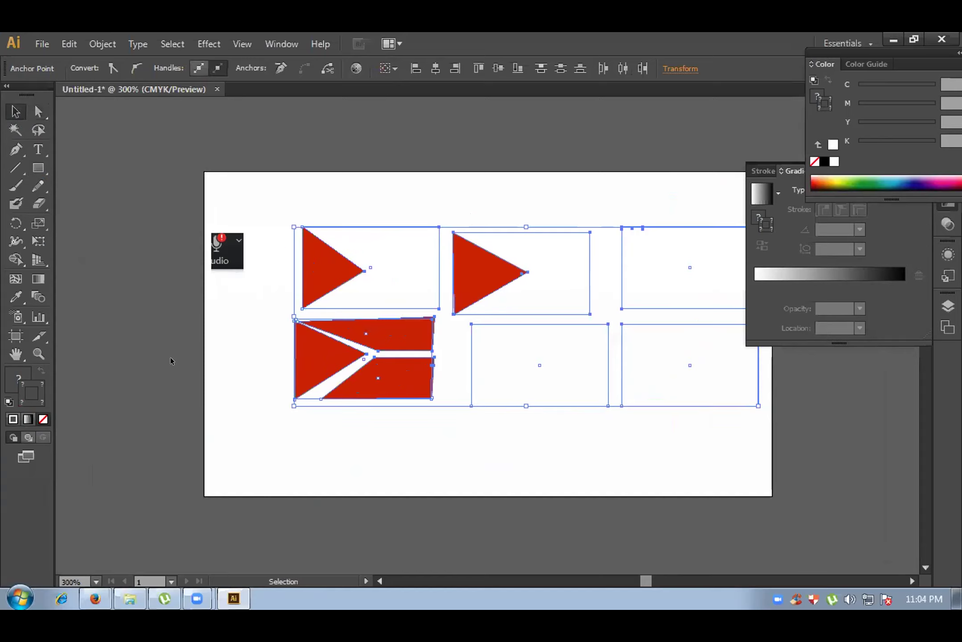
pyautogui.rightClick(350, 174)
pyautogui.click(361, 196)
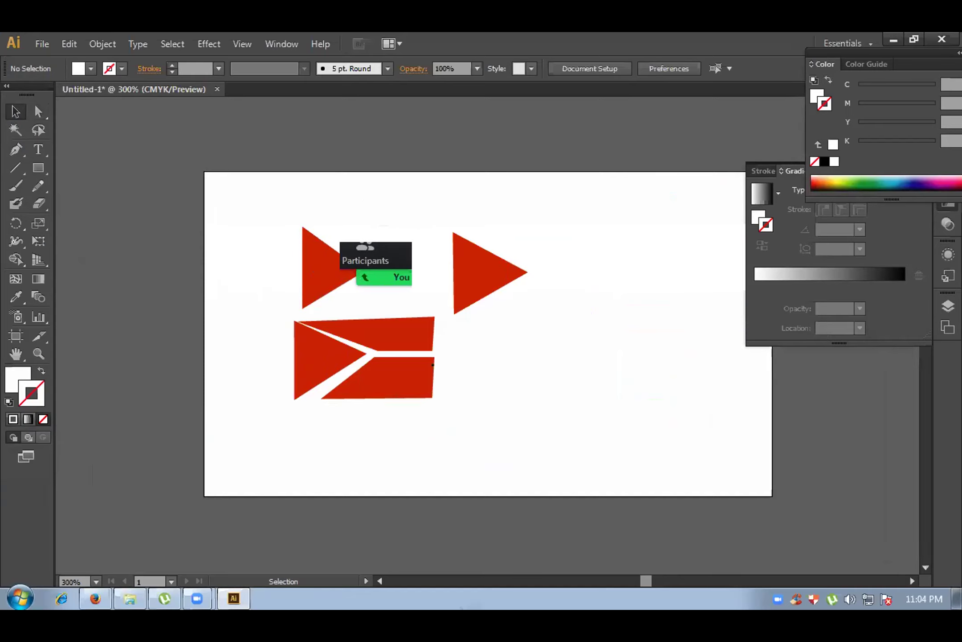
pyautogui.hotkey('ctrl', '-')
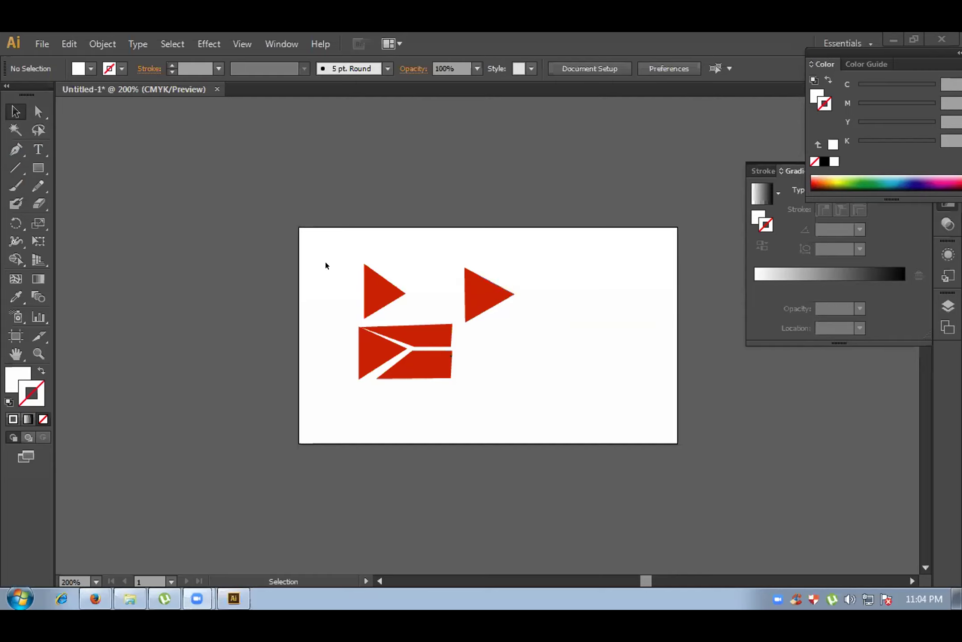
pyautogui.moveTo(330, 258); pyautogui.dragTo(497, 367)
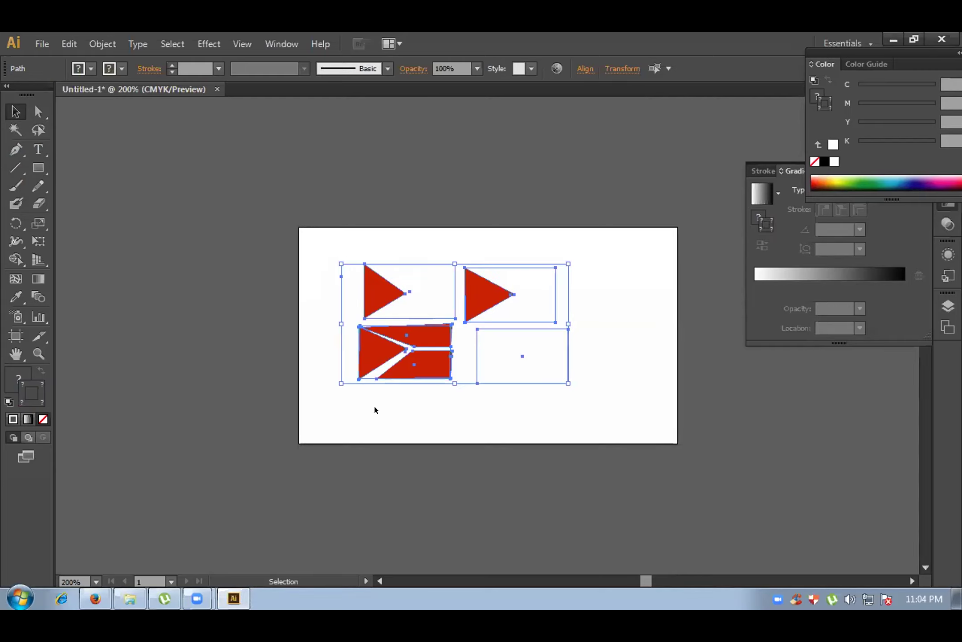
pyautogui.moveTo(400, 360); pyautogui.dragTo(152, 569)
pyautogui.click(424, 444)
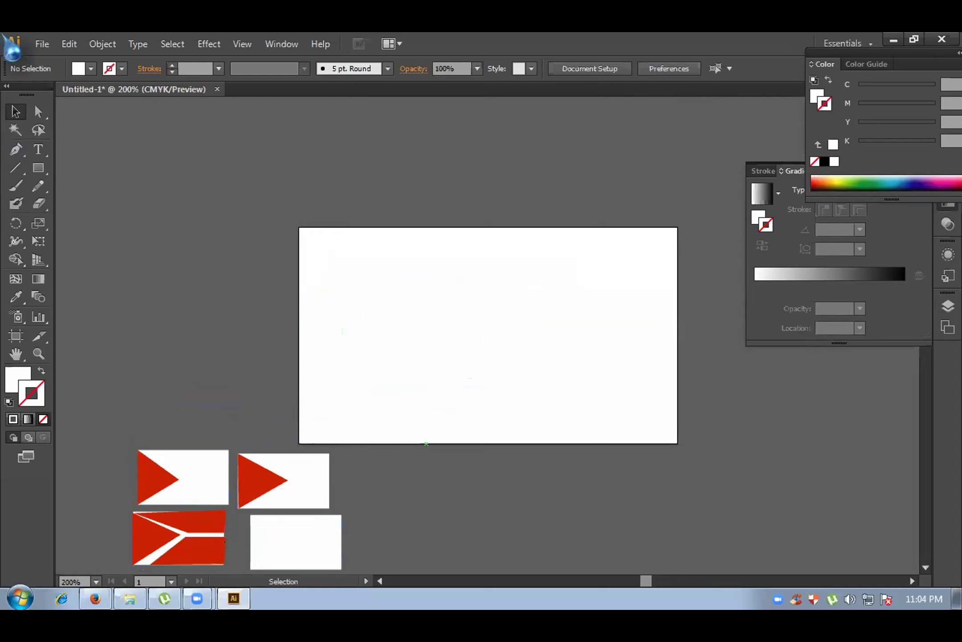
pyautogui.rightClick(439, 495)
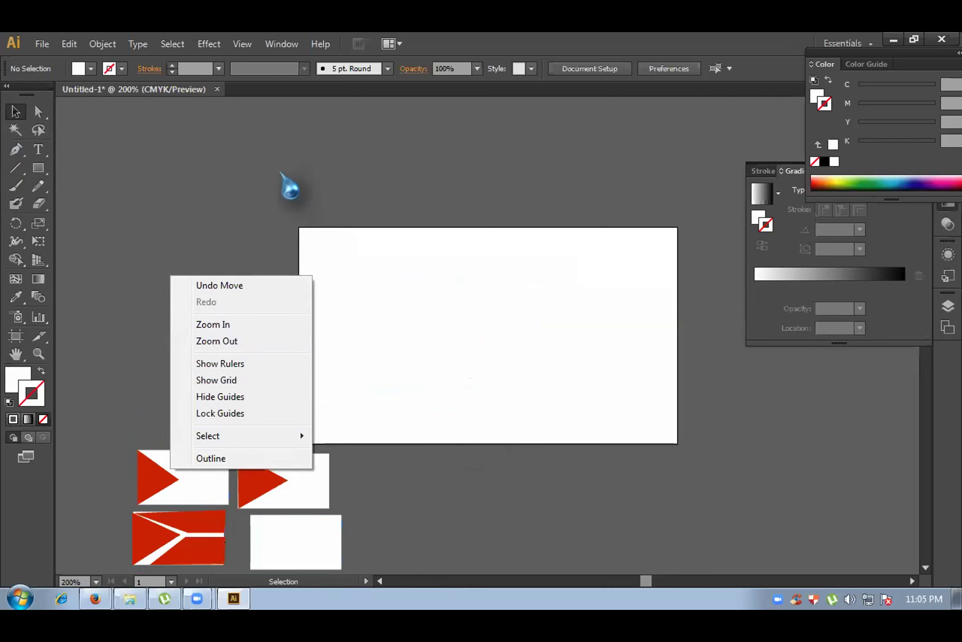
pyautogui.scroll(-5, 692, 546)
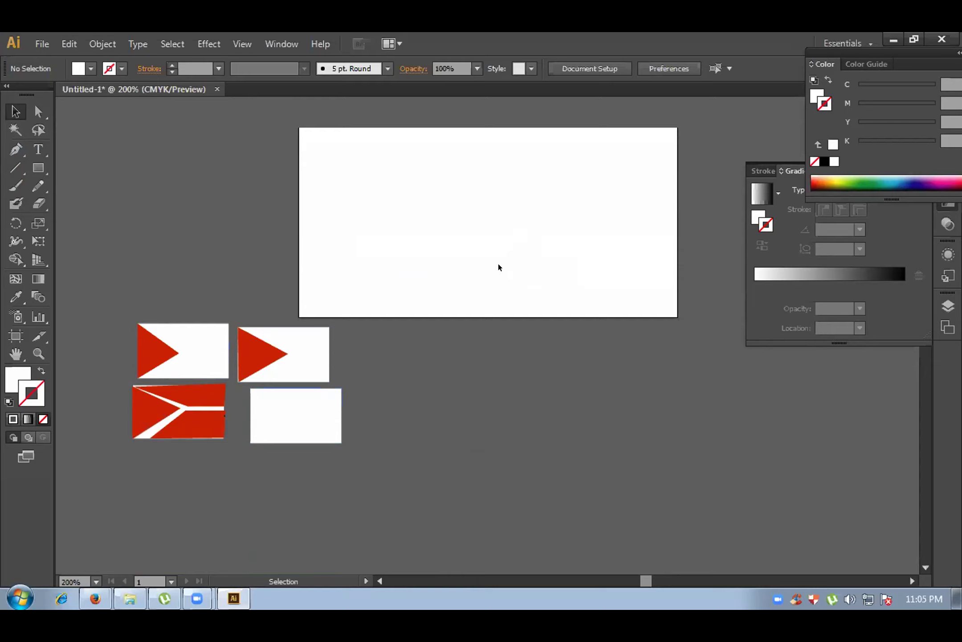
pyautogui.click(154, 412)
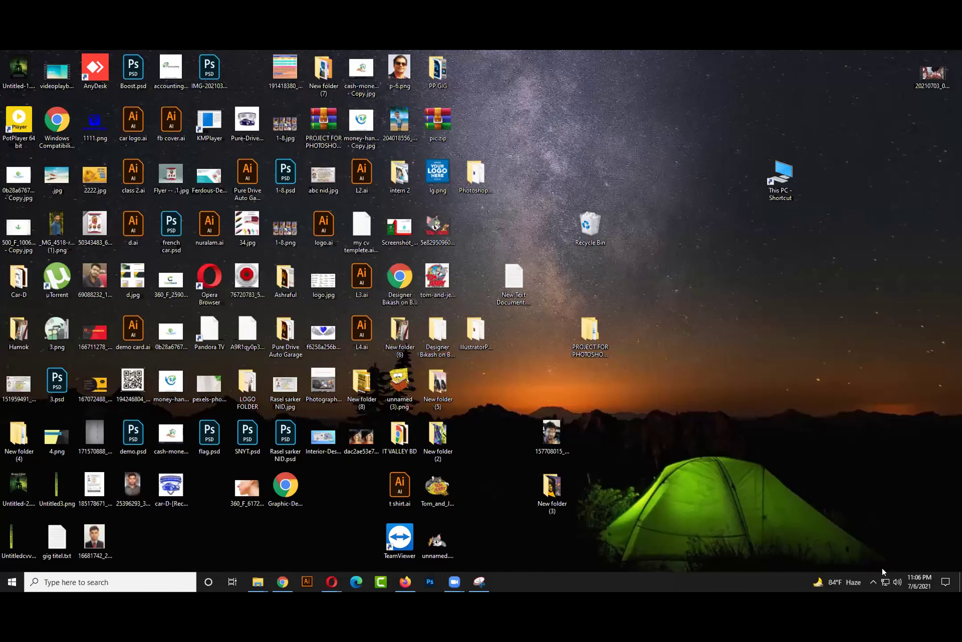
# - Mute the computer's system sound
pyautogui.click(897, 581)
pyautogui.click(817, 558)
pyautogui.click(609, 446)
# - Open the computer's power options for sleep, shutdown and restart
pyautogui.hotkey('ctrl', 'a')
pyautogui.click(18, 564)
pyautogui.press('super')
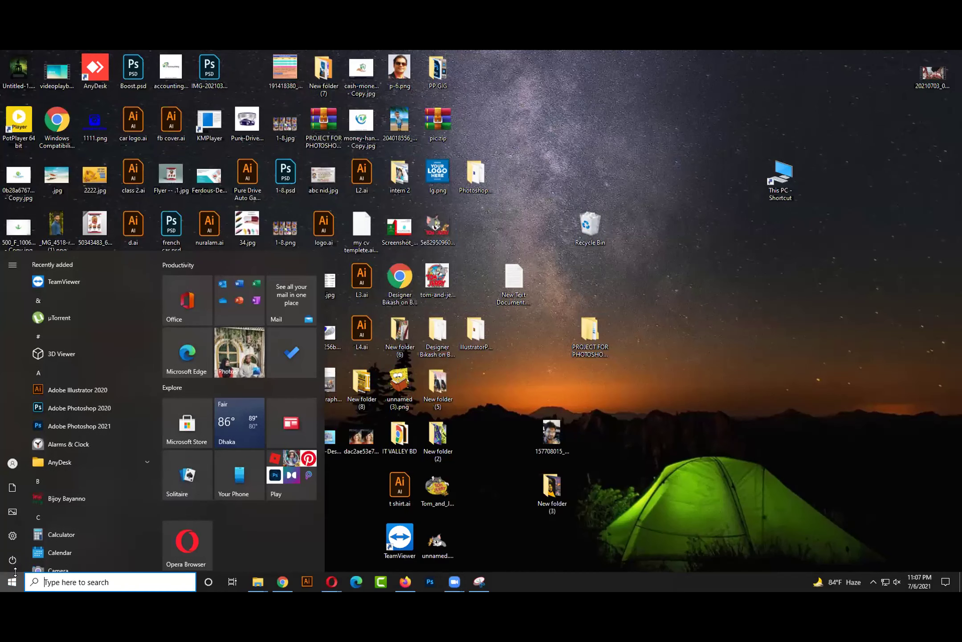
pyautogui.click(13, 581)
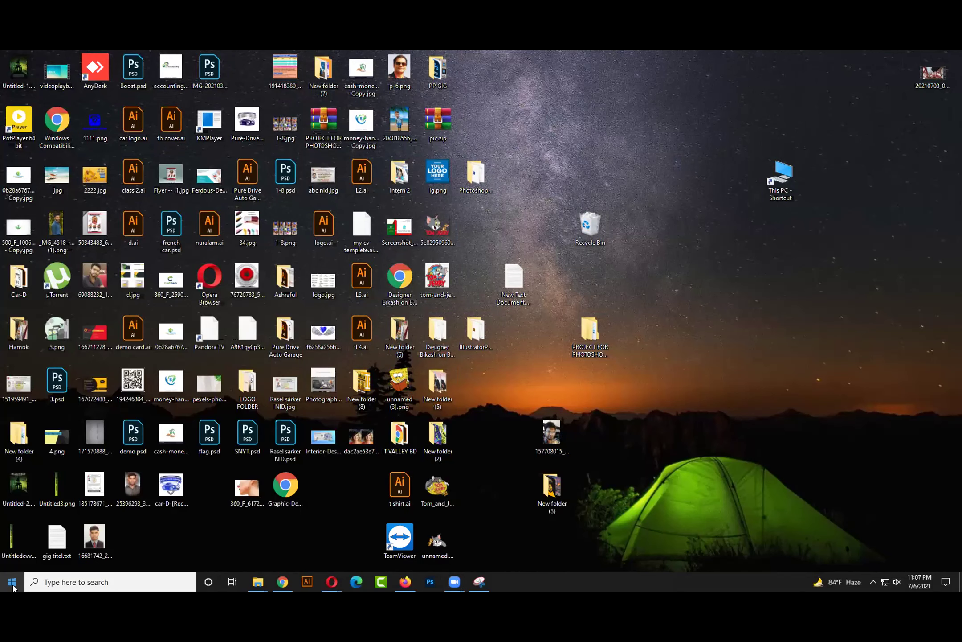
pyautogui.click(15, 582)
pyautogui.click(12, 559)
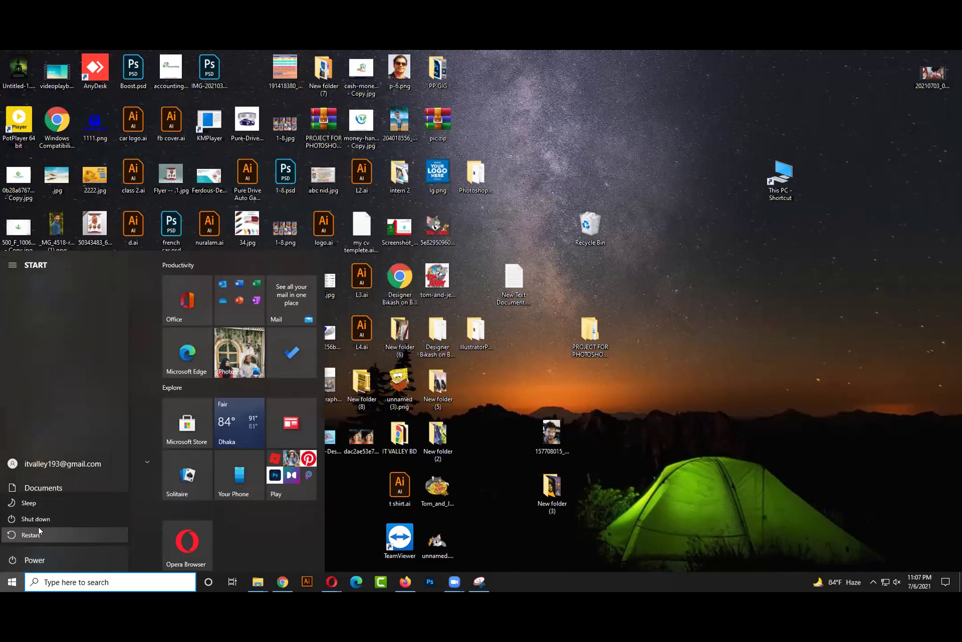